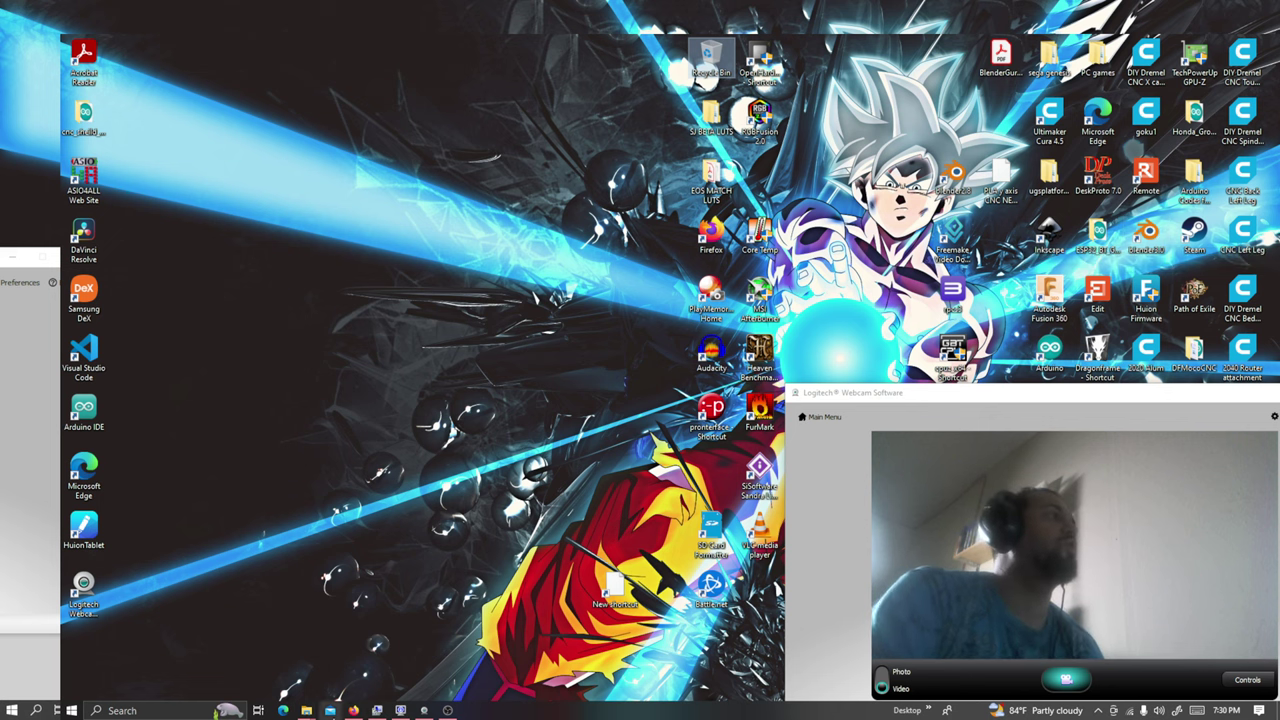
# Step: Download the Blender 3.5 Windows installer from blender.org and confirm the 277 MB .msi finished
pyautogui.click(353, 710)
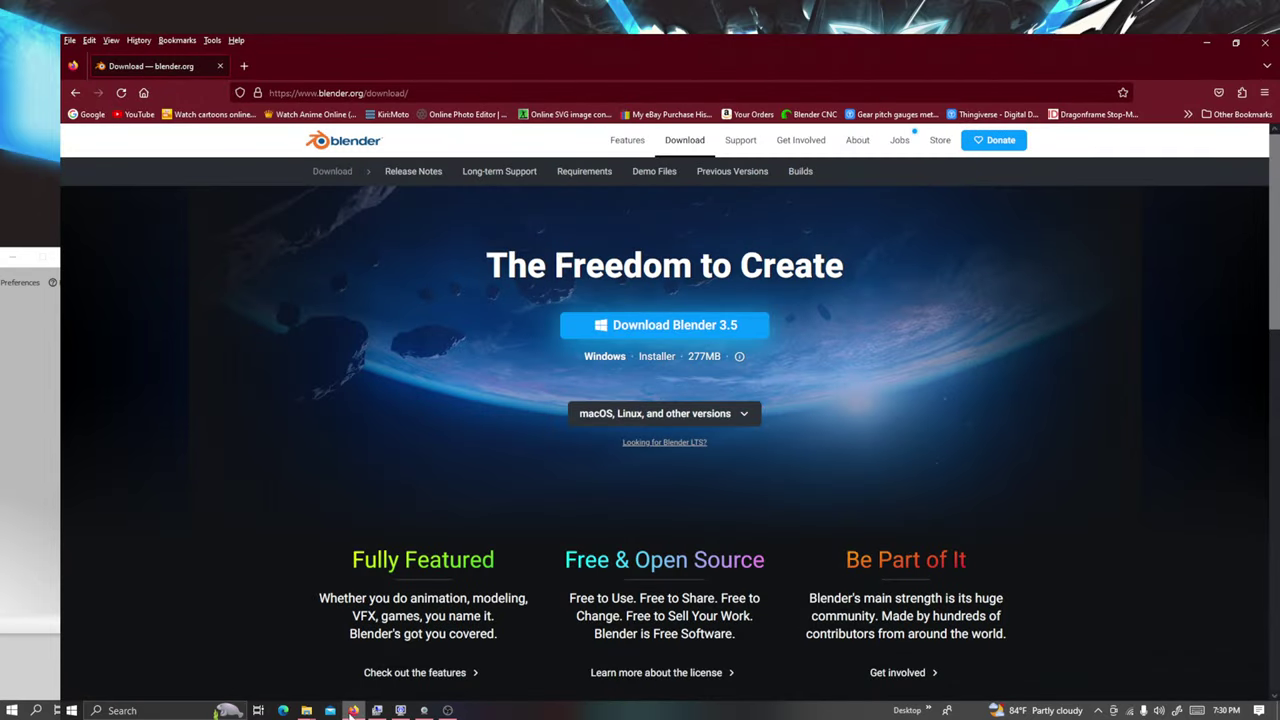
pyautogui.click(731, 343)
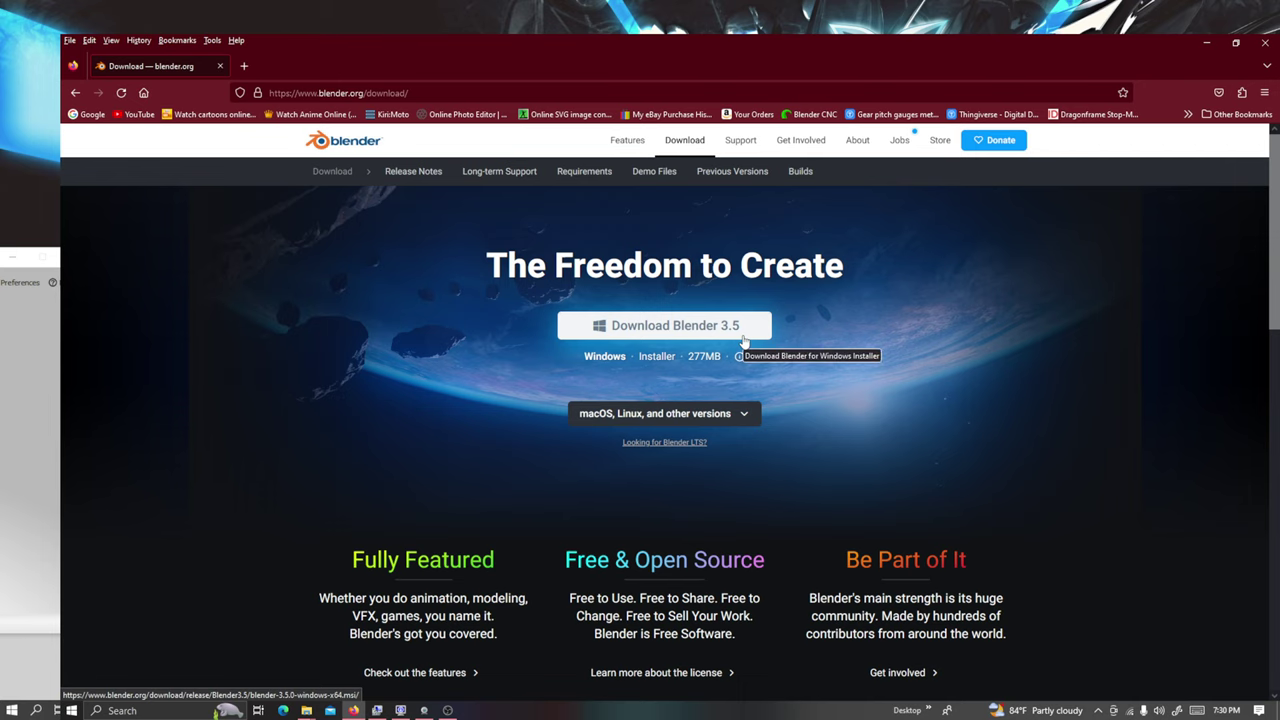
pyautogui.click(743, 342)
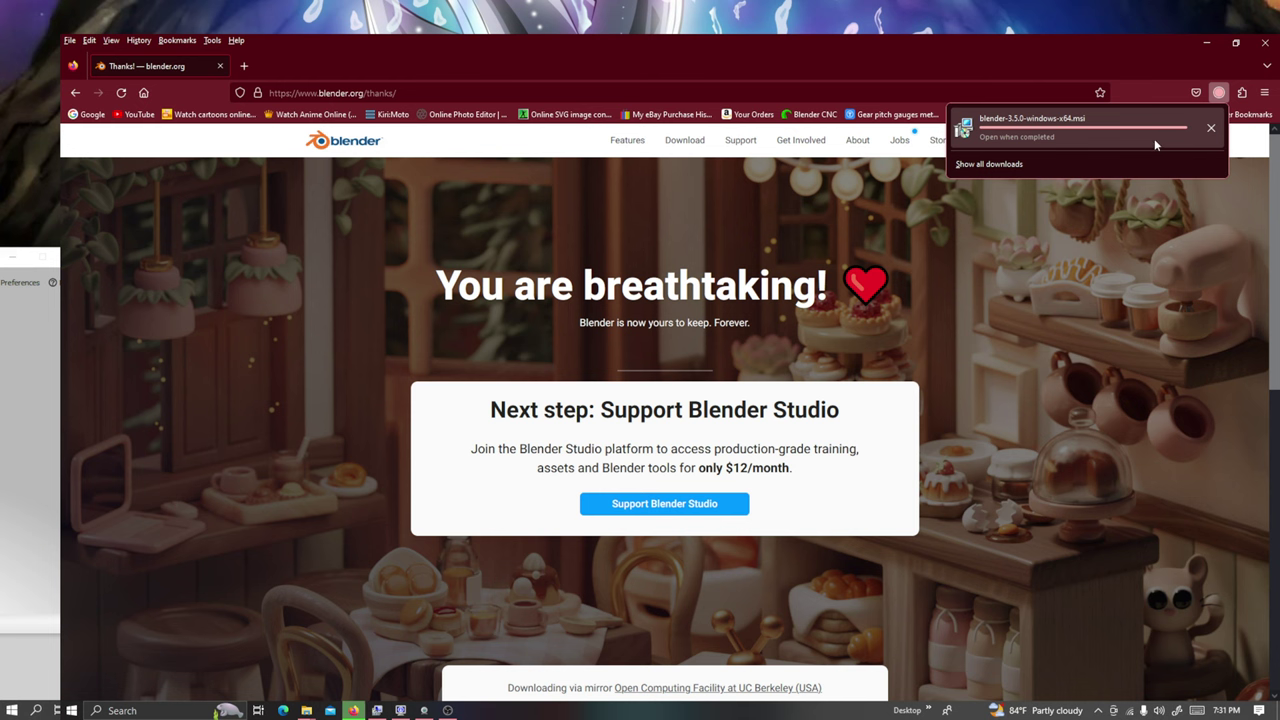
pyautogui.moveTo(1076, 64); pyautogui.dragTo(832, 58)
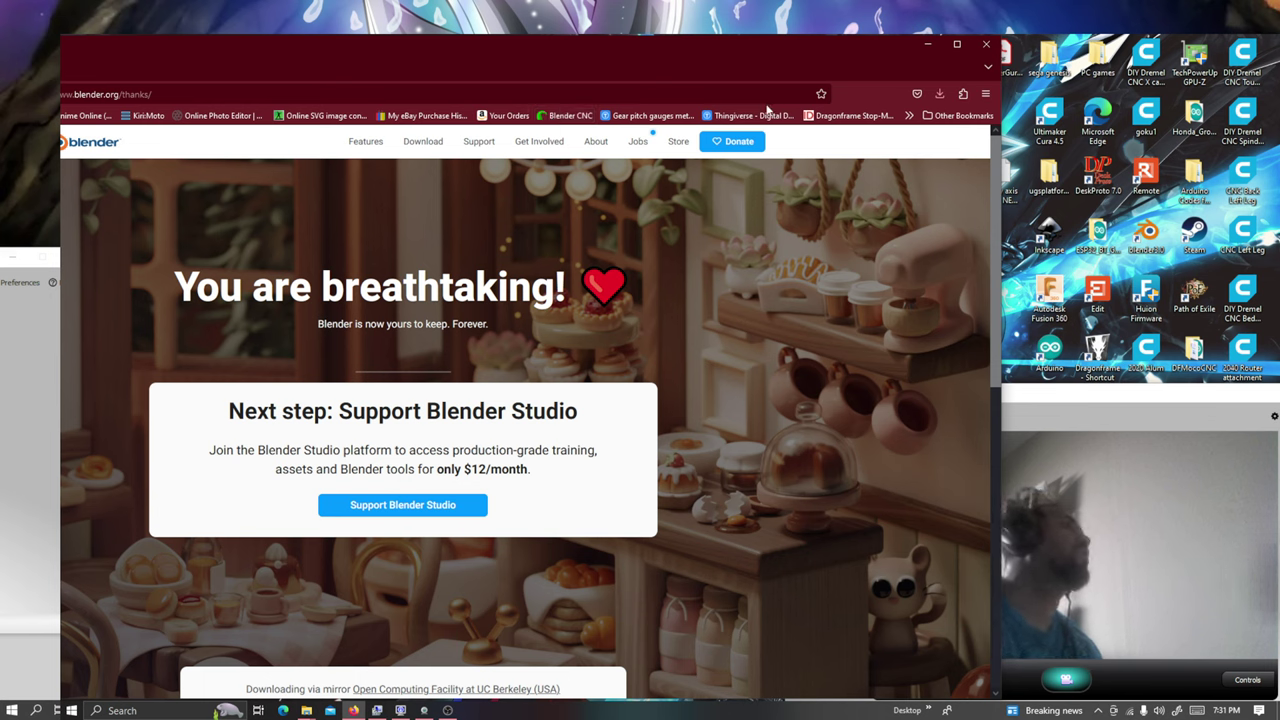
pyautogui.click(939, 93)
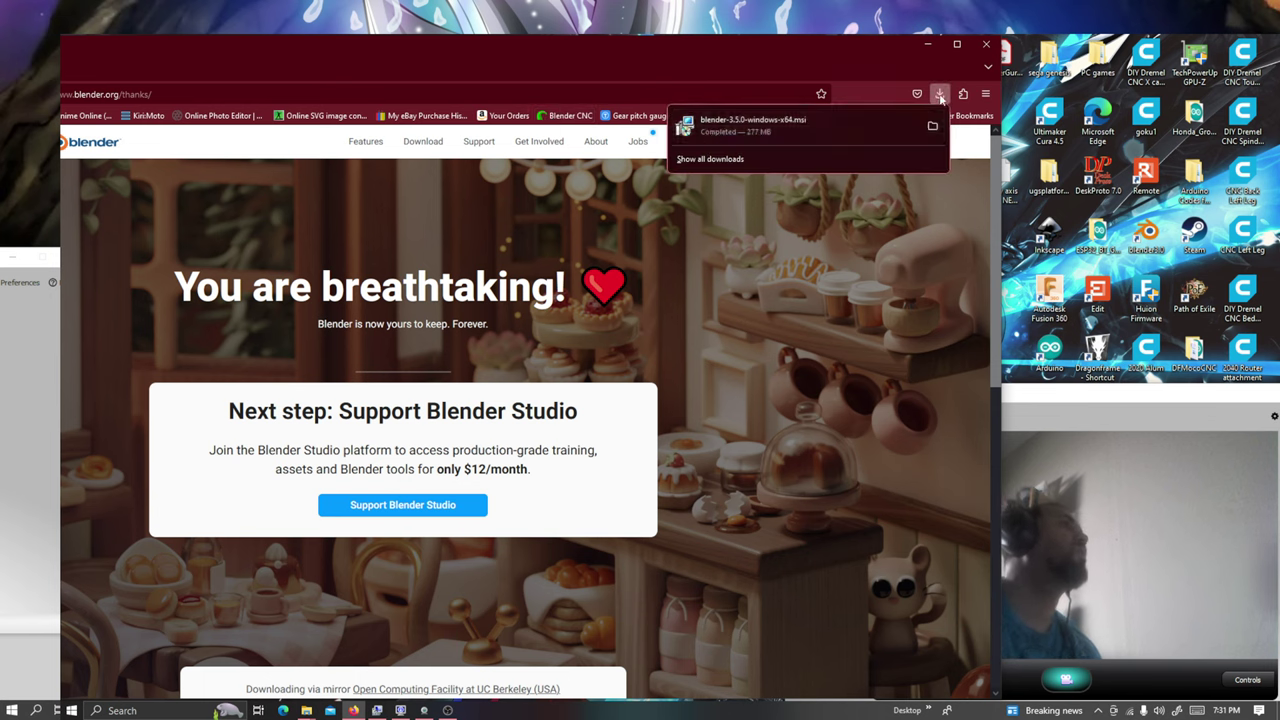
# Step: Run blender-3.5.0-windows-x64.msi, accept the license, keep the default features and begin installing
pyautogui.click(932, 128)
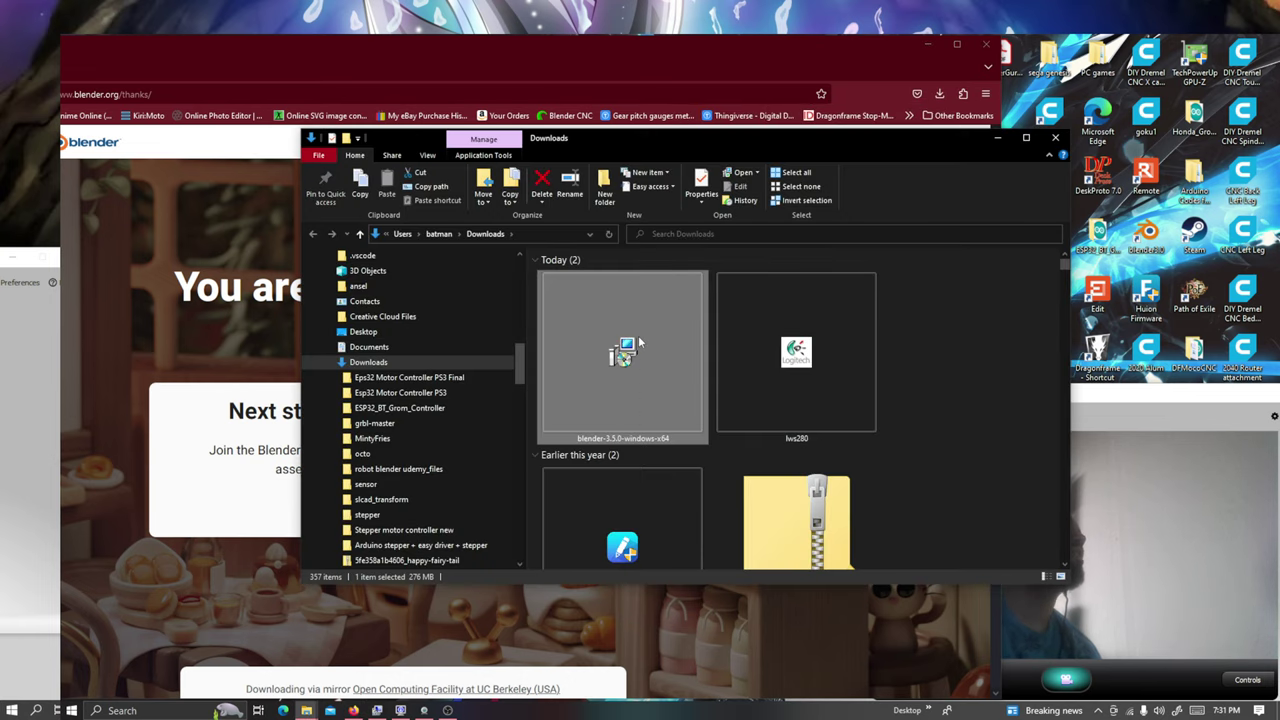
pyautogui.doubleClick(638, 335)
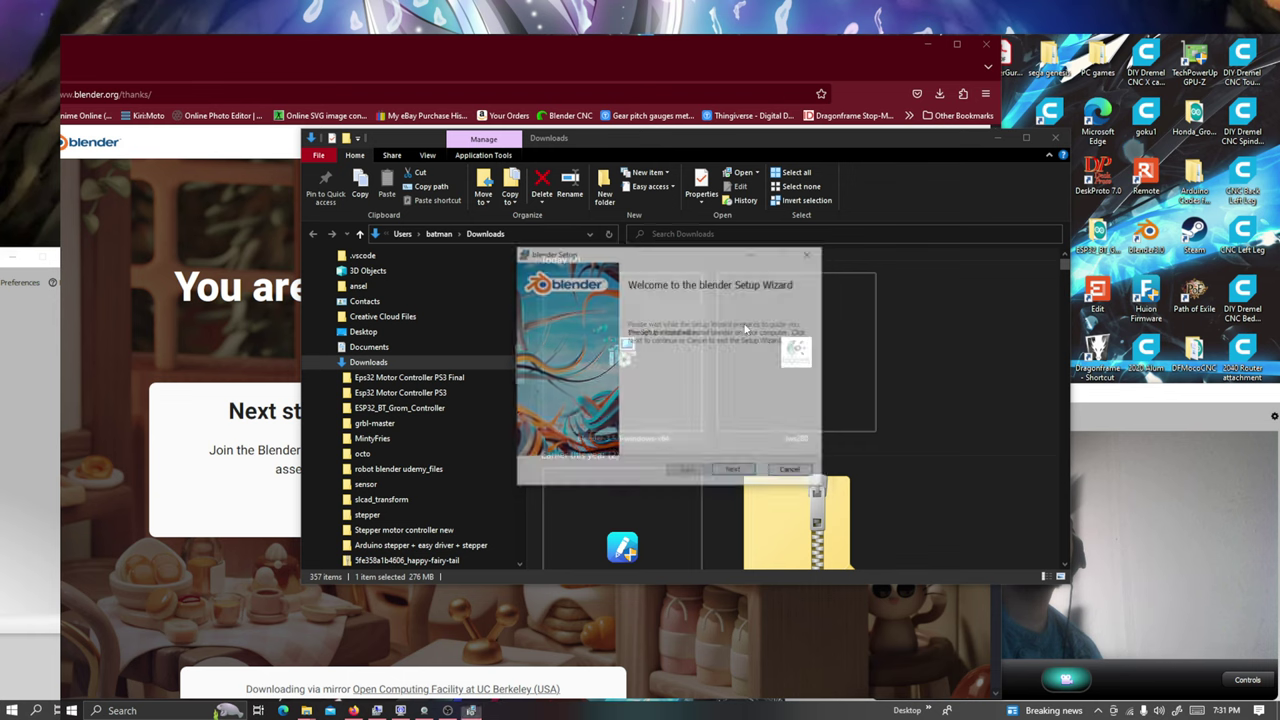
pyautogui.click(748, 473)
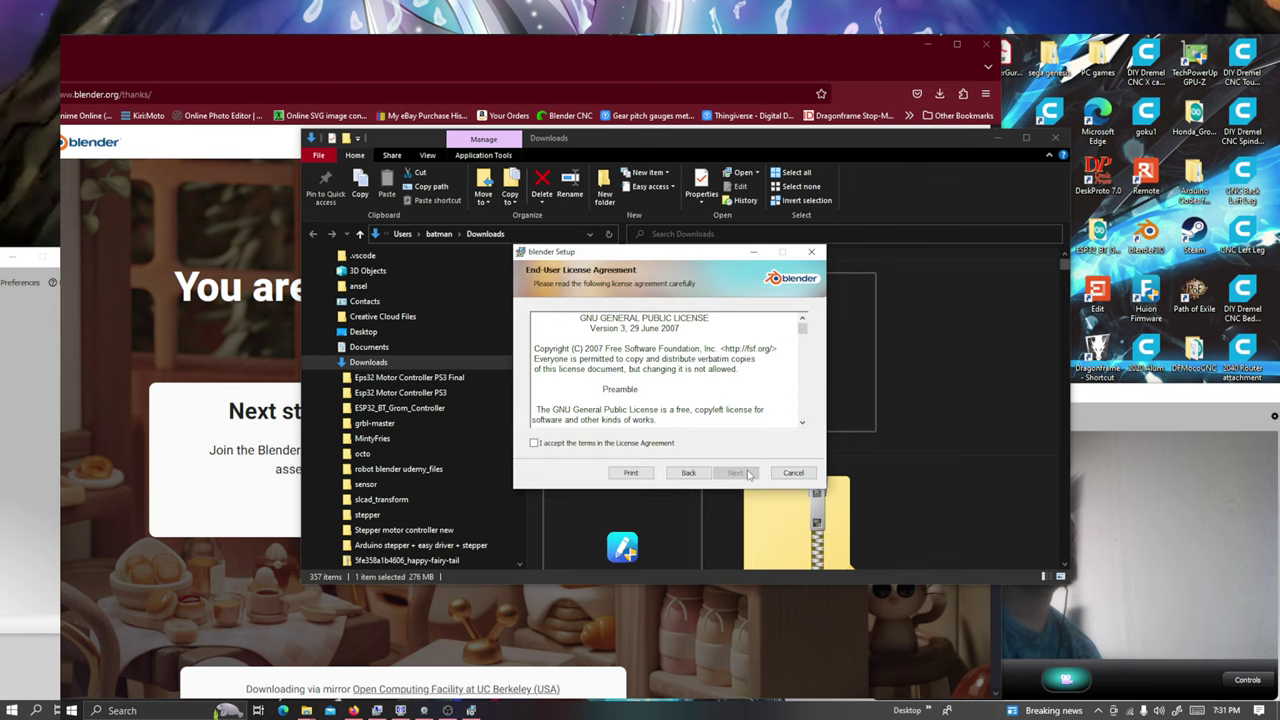
pyautogui.click(535, 443)
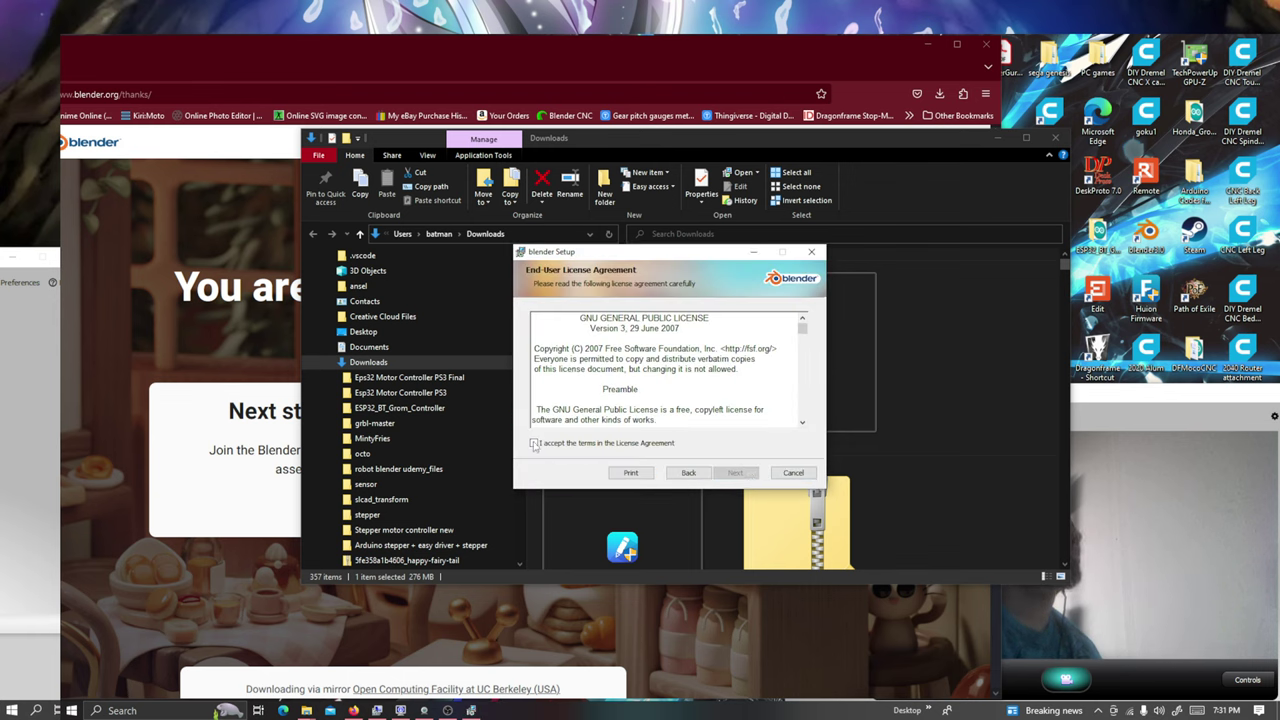
pyautogui.click(750, 476)
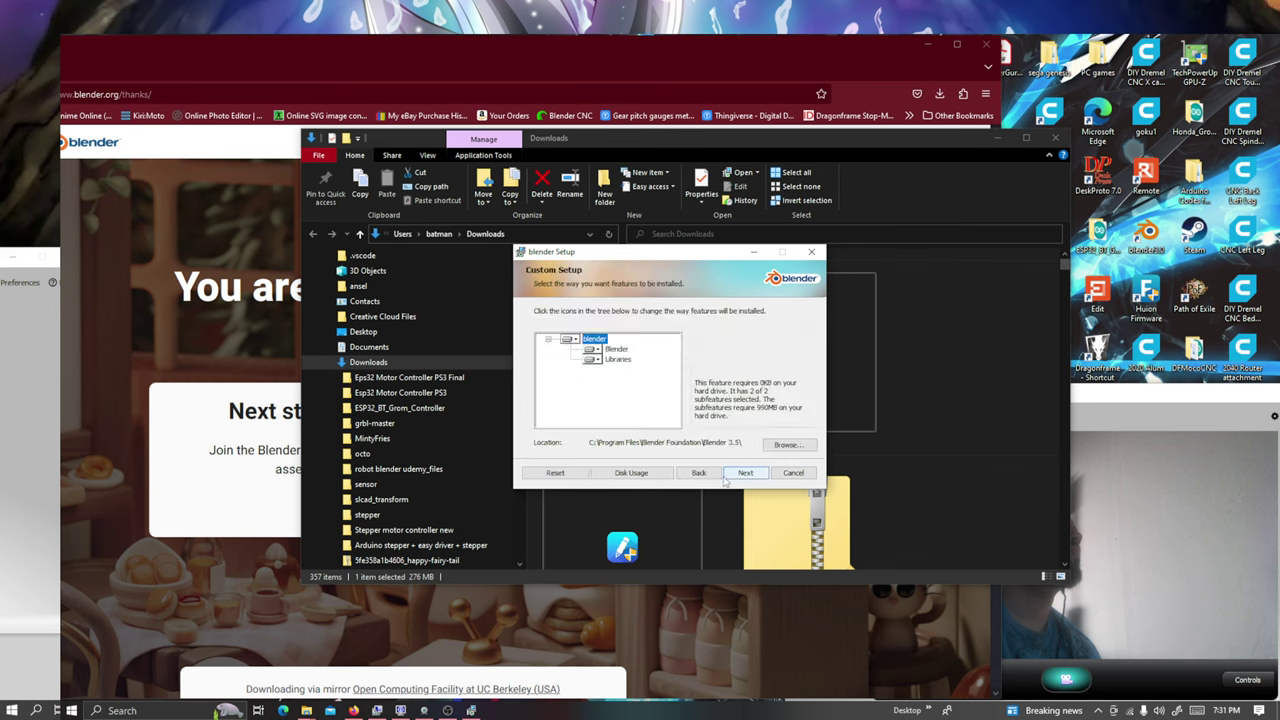
pyautogui.click(738, 478)
pyautogui.click(737, 475)
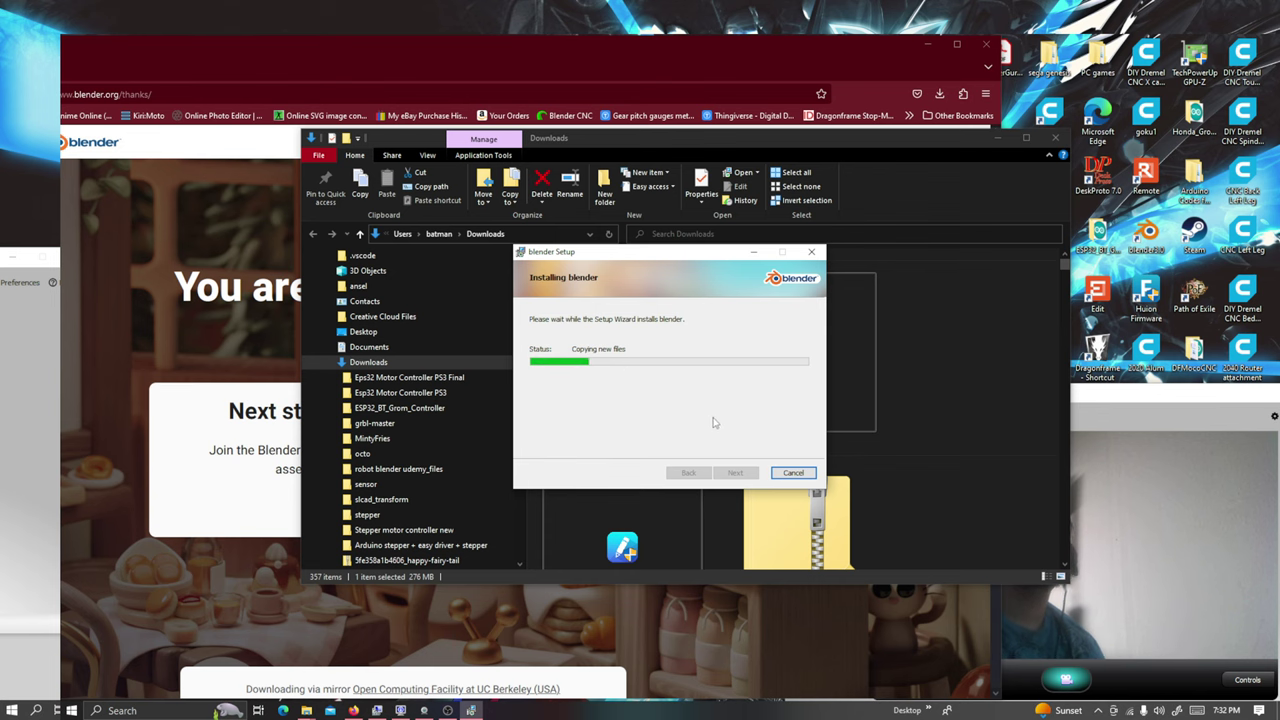
# Step: Hide the Downloads folder, finish the Blender Setup wizard, and close Firefox
pyautogui.moveTo(916, 136); pyautogui.dragTo(831, 117)
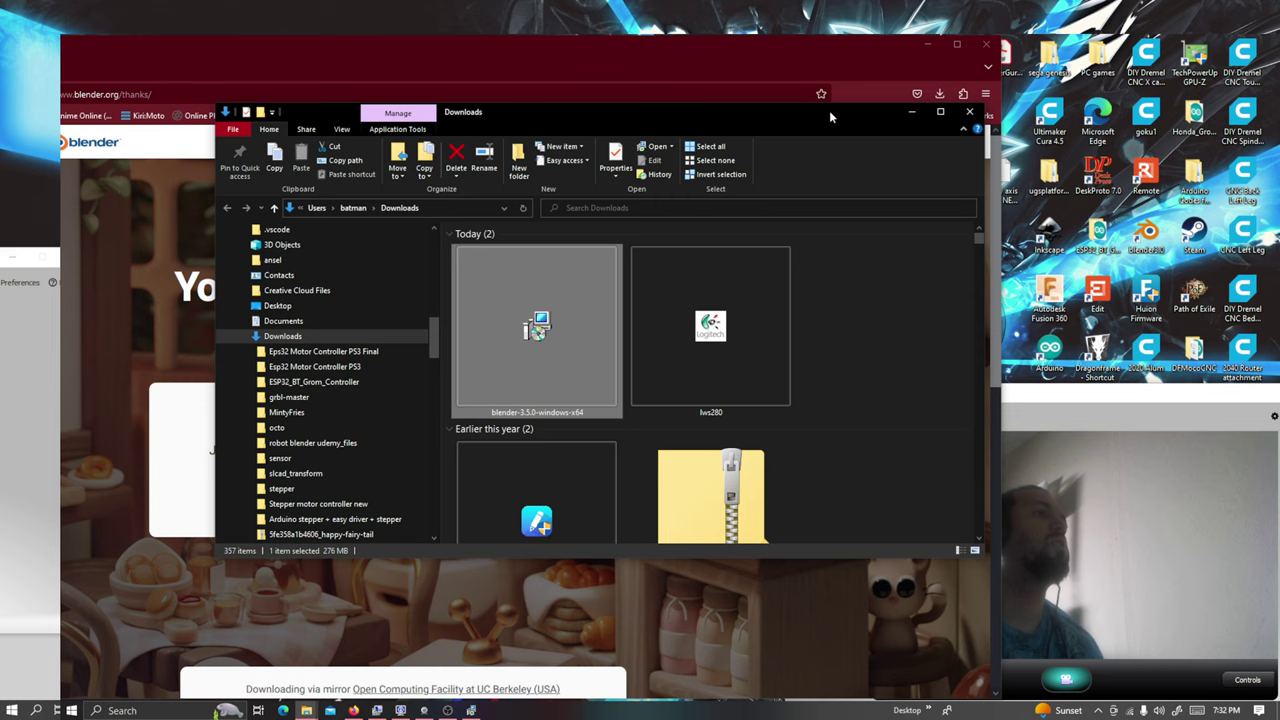
pyautogui.click(912, 112)
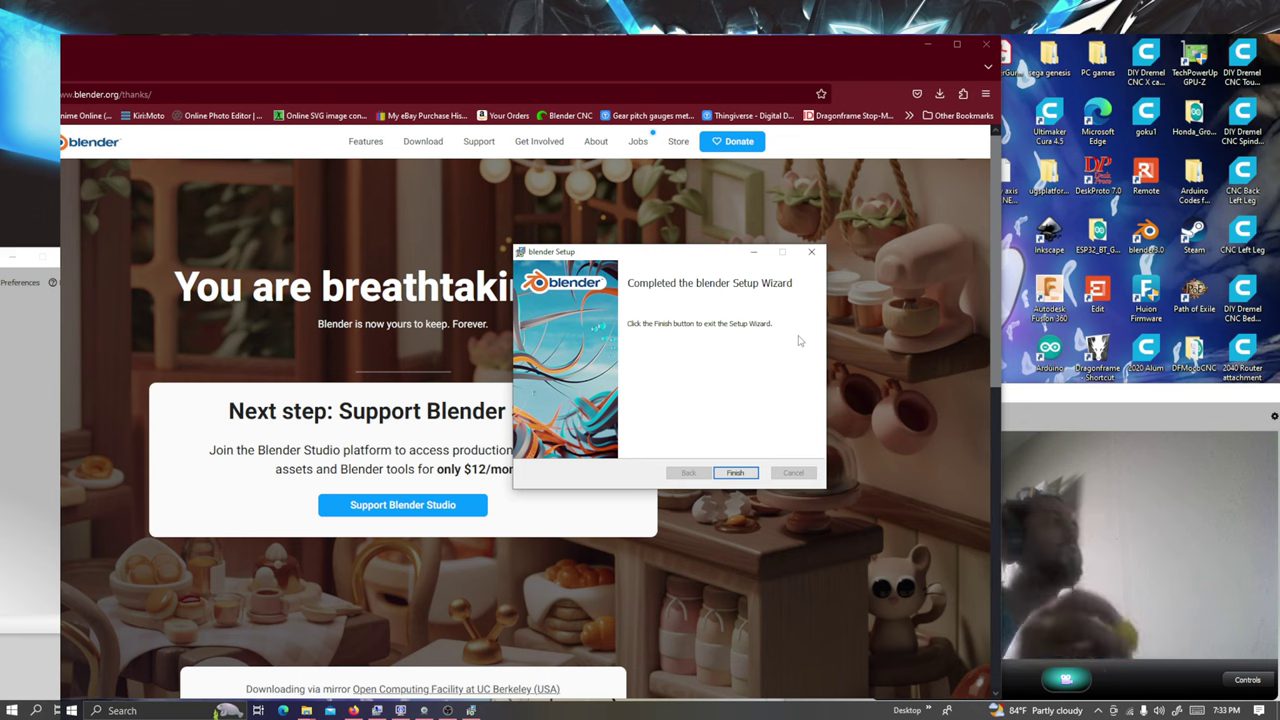
pyautogui.click(736, 472)
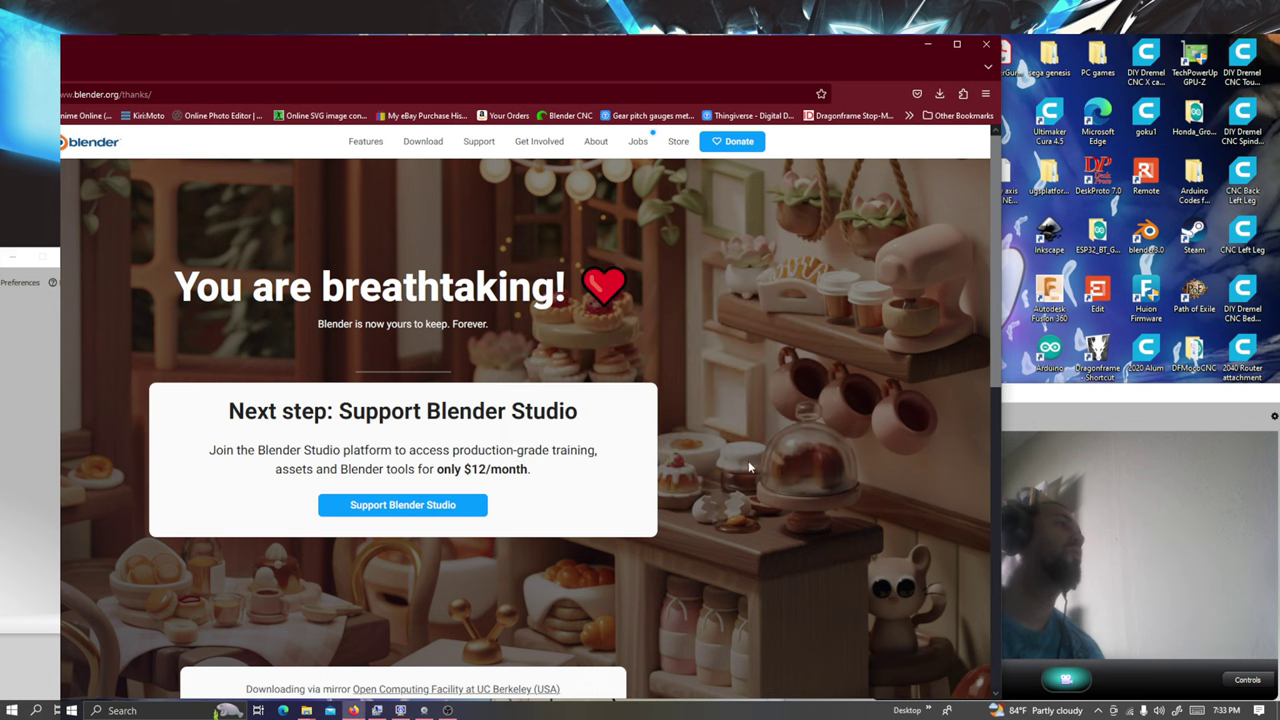
pyautogui.click(984, 44)
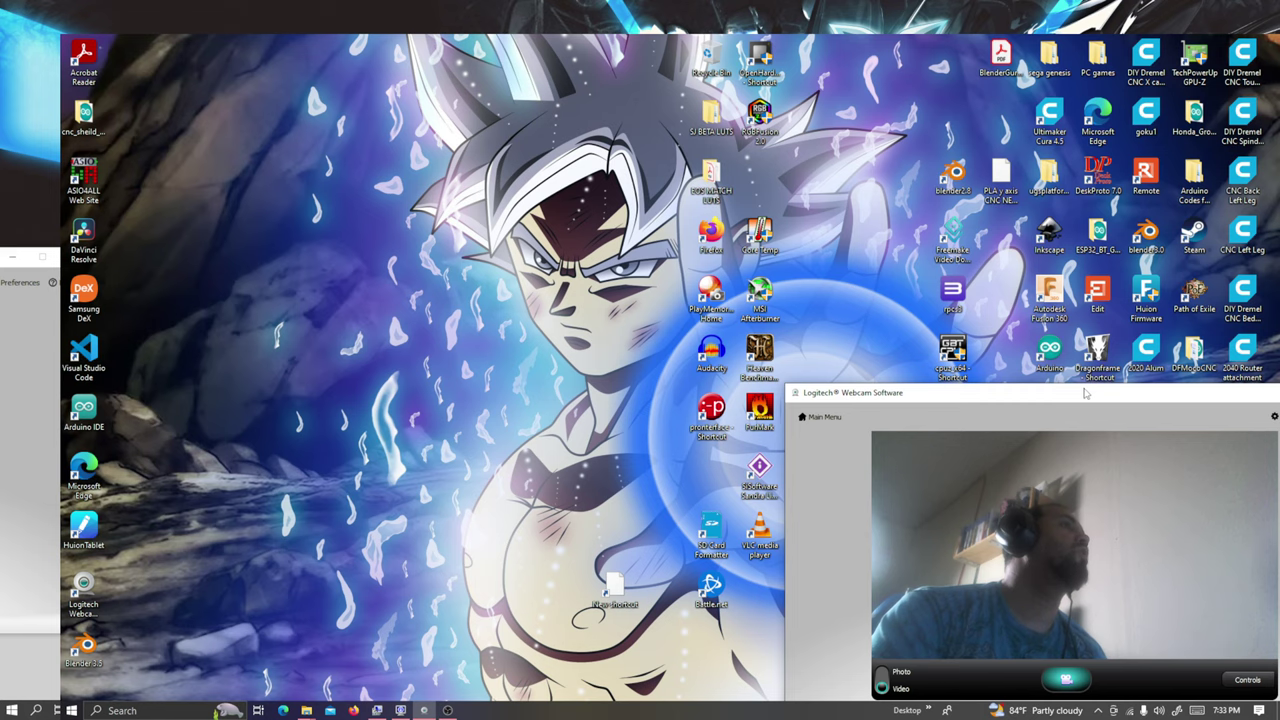
# Step: Move the webcam window aside and start Blender 3.5 from its desktop shortcut
pyautogui.moveTo(1085, 393); pyautogui.dragTo(1050, 574)
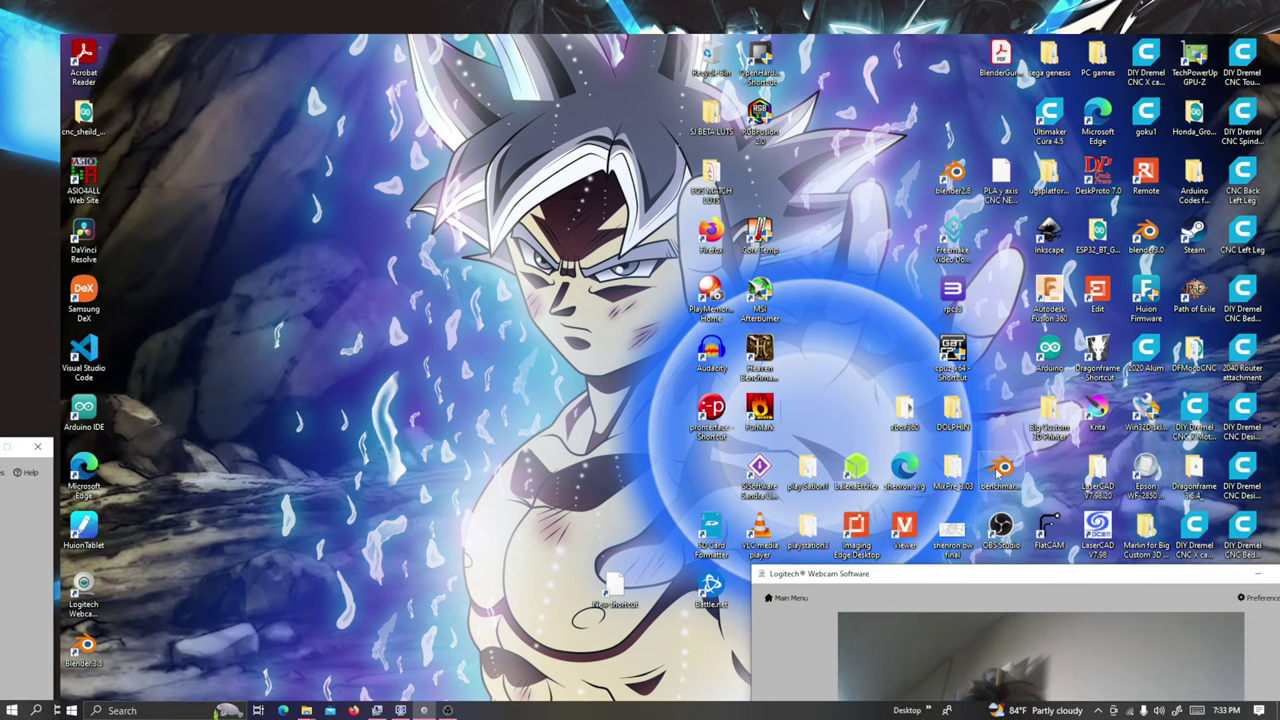
pyautogui.click(998, 473)
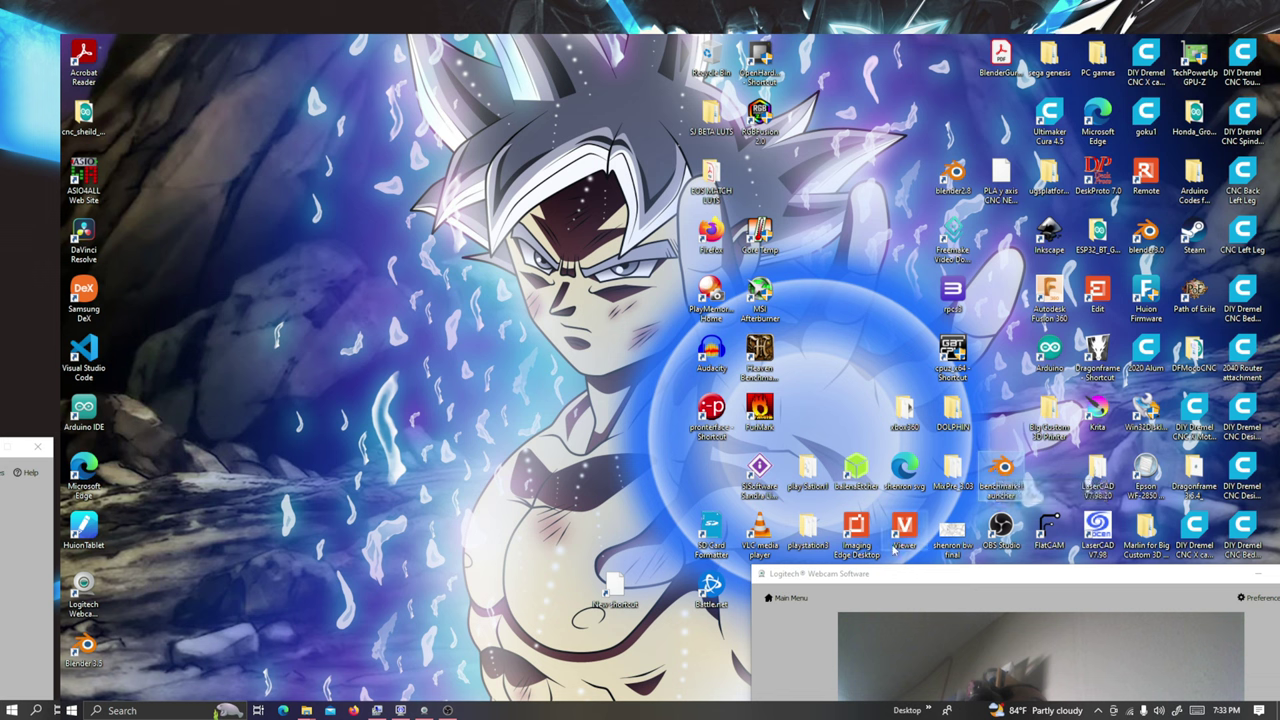
pyautogui.click(940, 577)
pyautogui.moveTo(940, 577); pyautogui.dragTo(1040, 383)
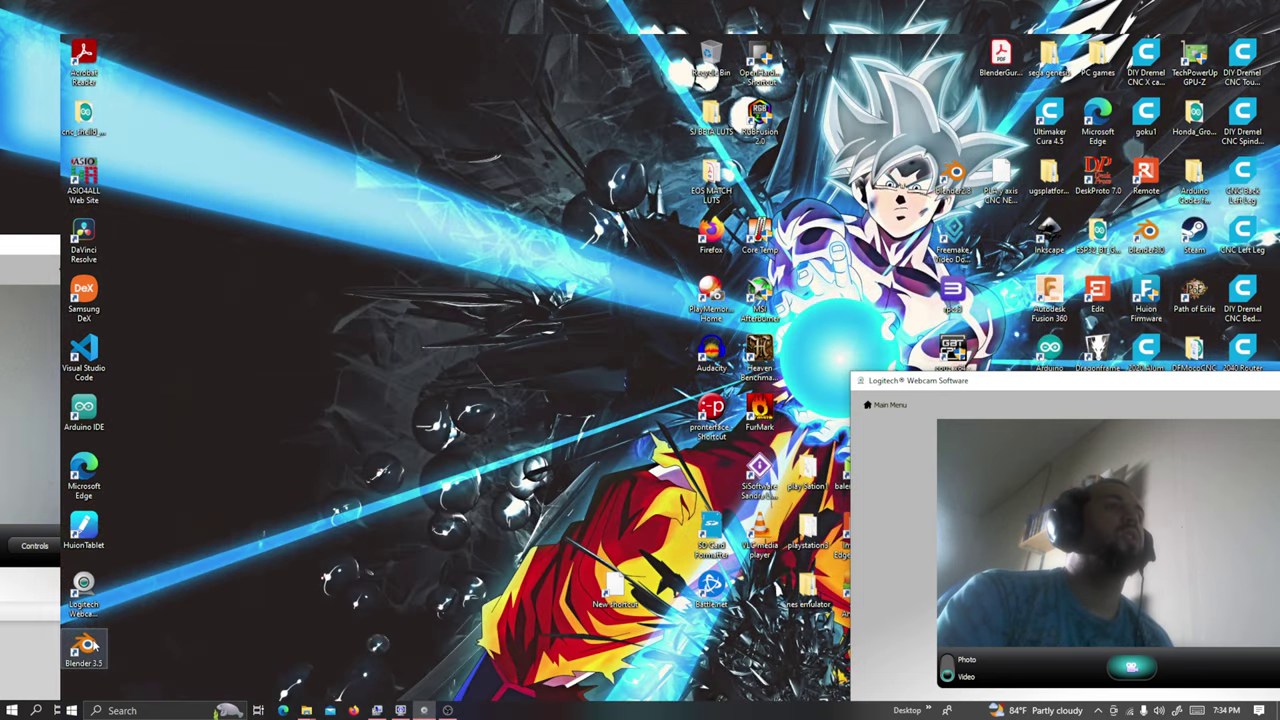
pyautogui.doubleClick(85, 645)
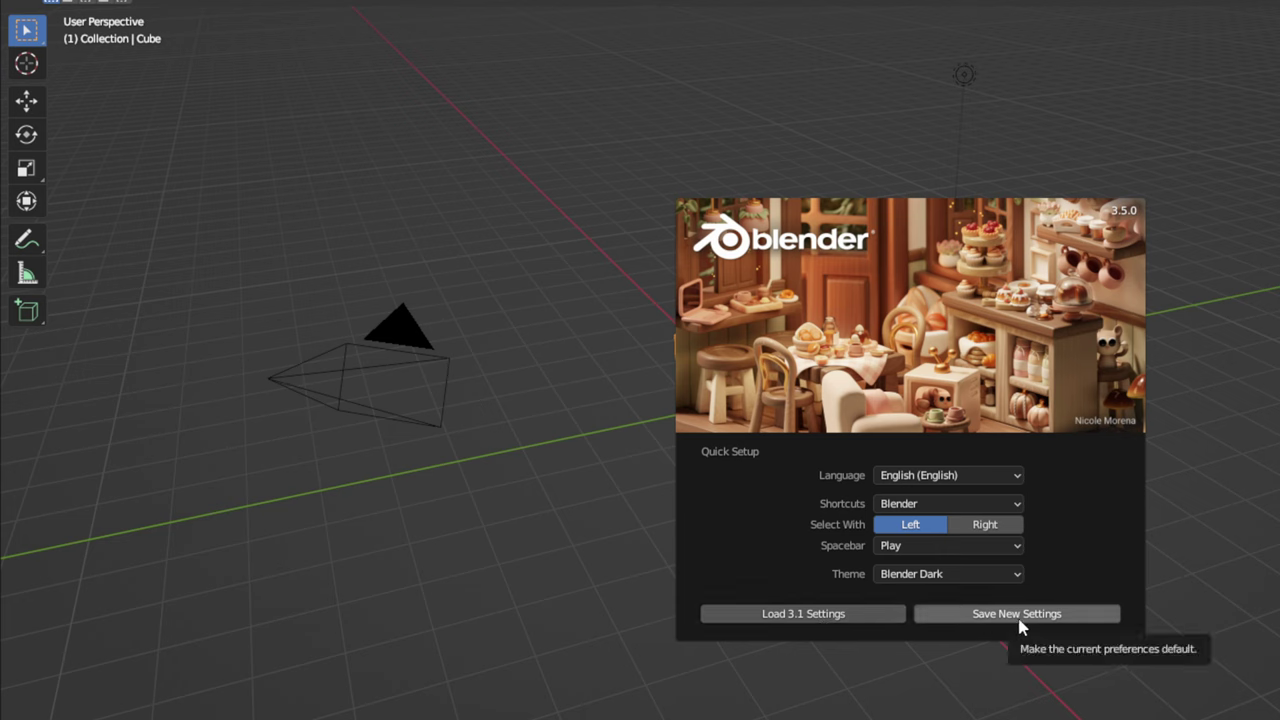
# Step: Import the Blender 3.1 settings from Quick Setup and reach the default cube scene
pyautogui.click(810, 621)
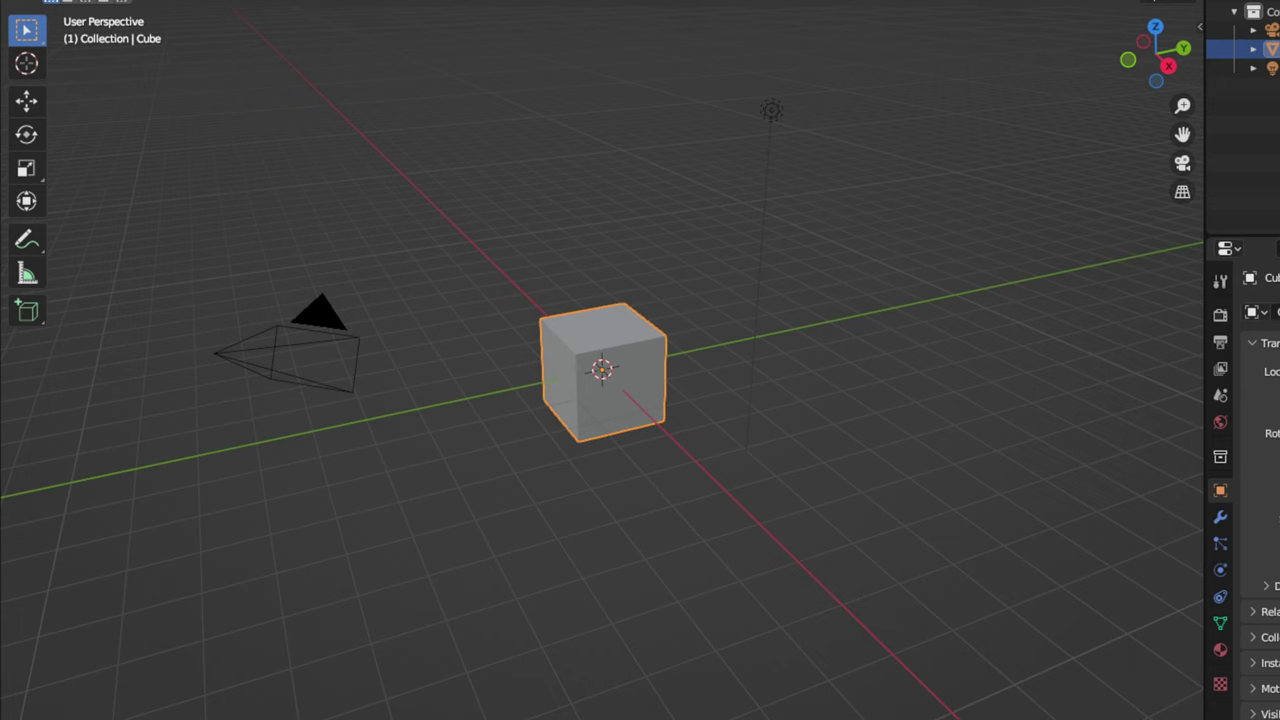
pyautogui.press('F4')
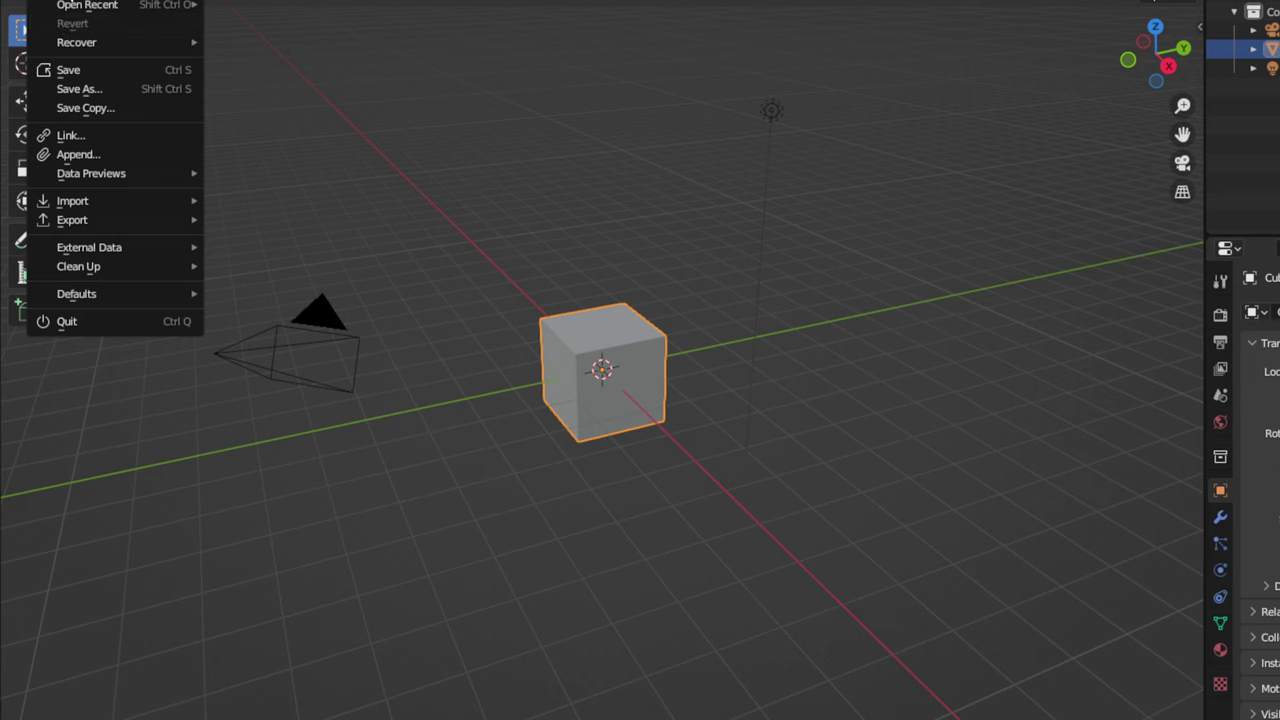
pyautogui.moveTo(90, 0)
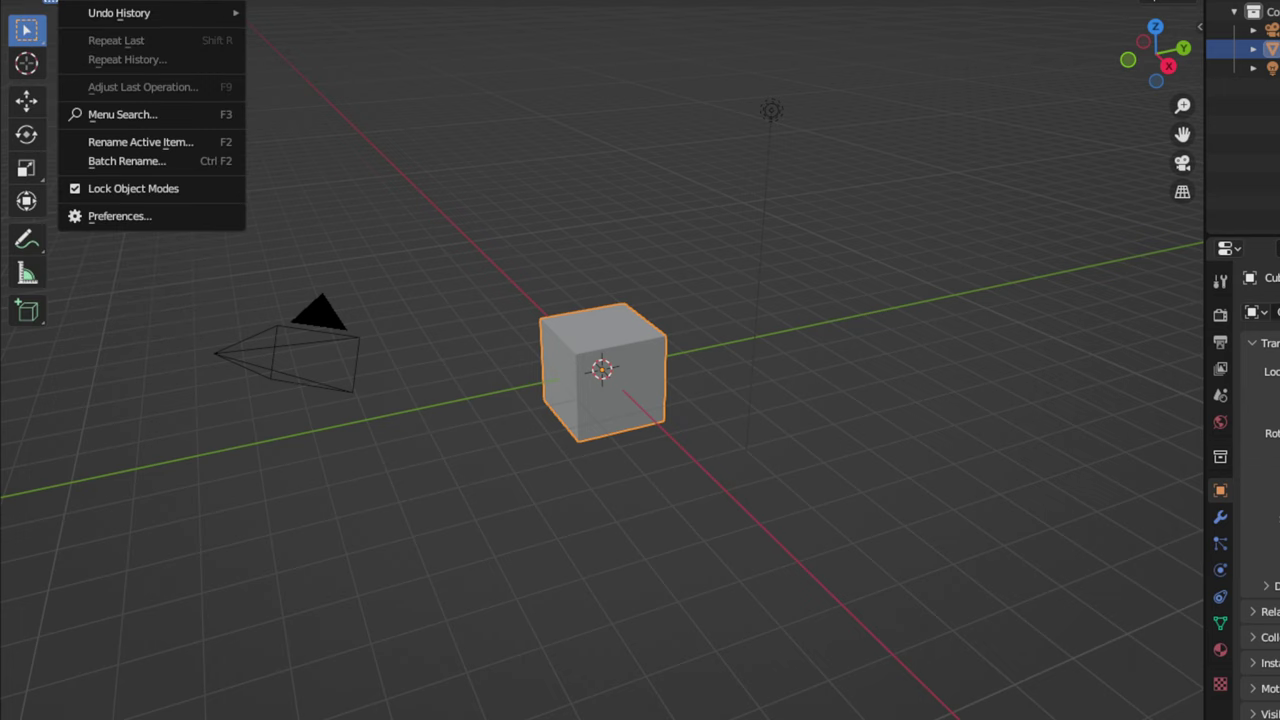
pyautogui.click(131, 218)
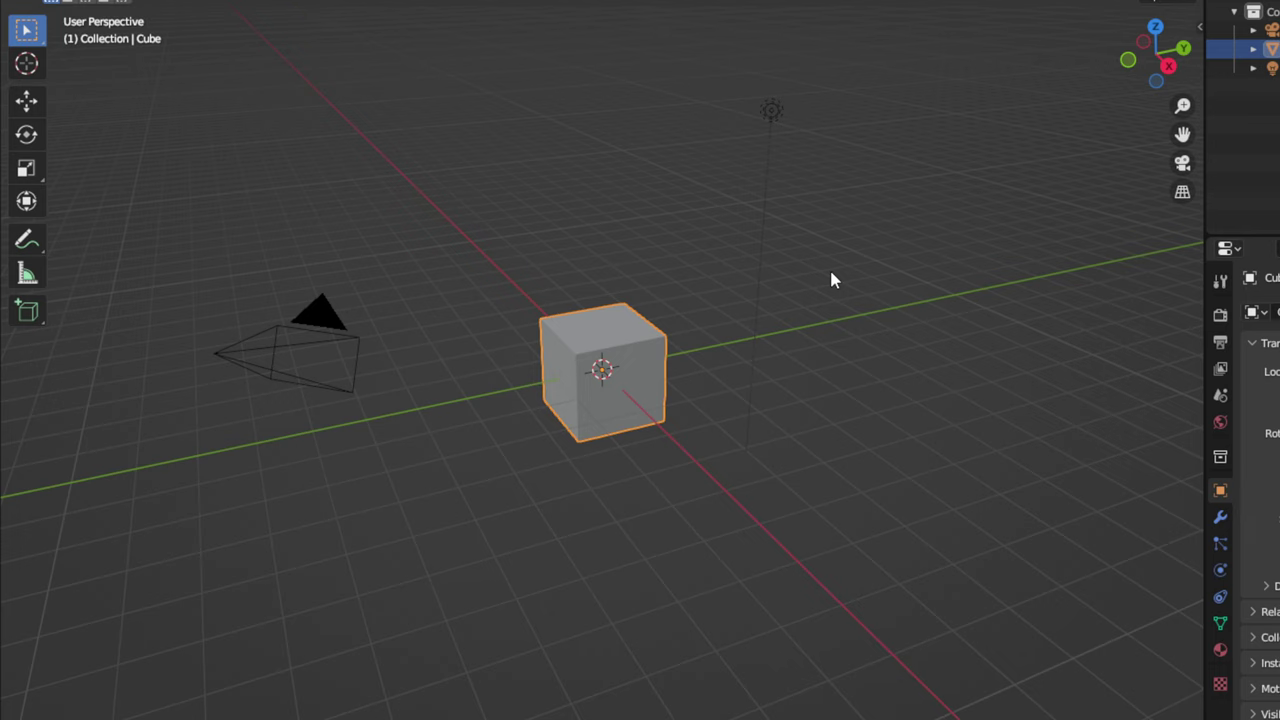
pyautogui.press('n')
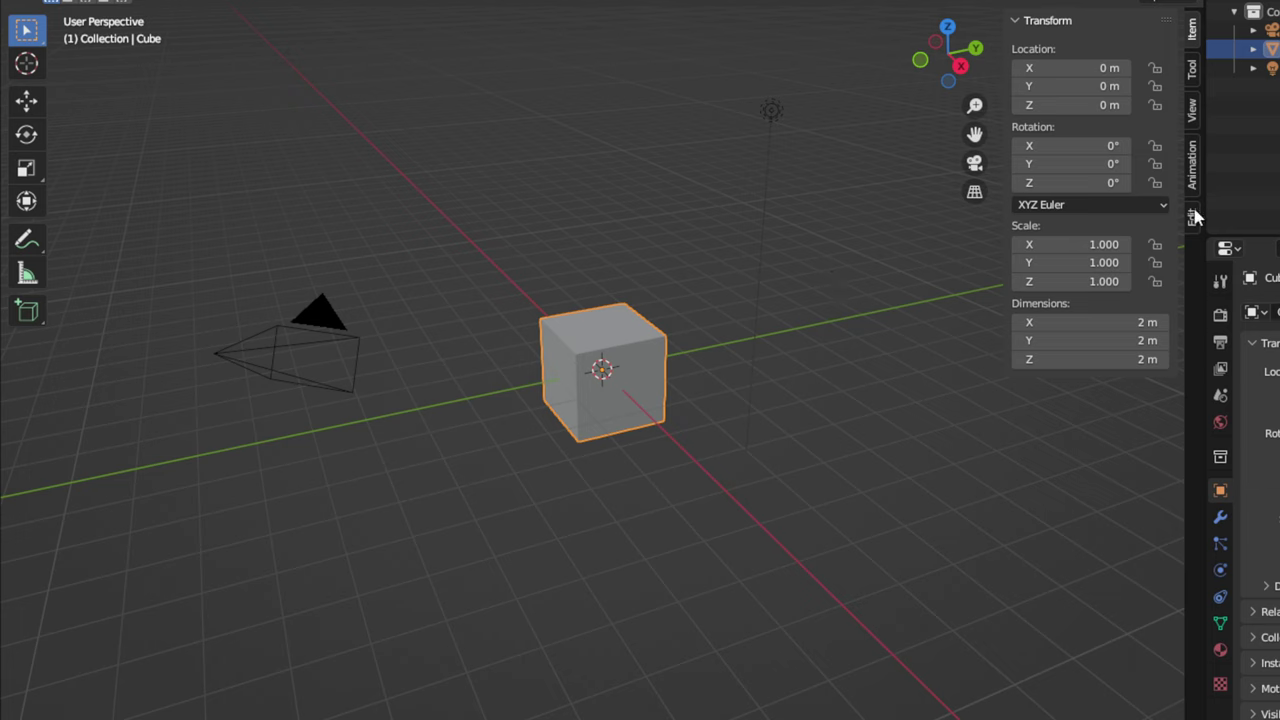
# Step: Show MeasureIt Tools in the side panel's View tab and put the cube in Edit Mode
pyautogui.click(1192, 112)
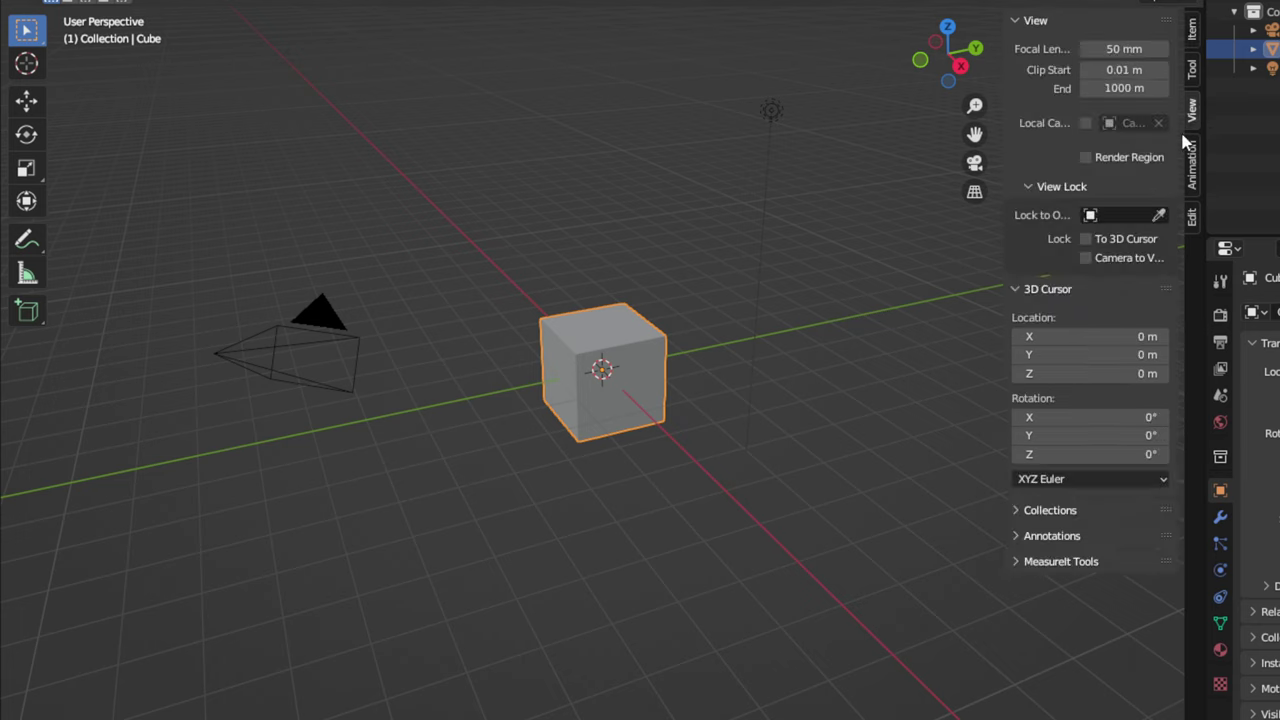
pyautogui.click(1081, 566)
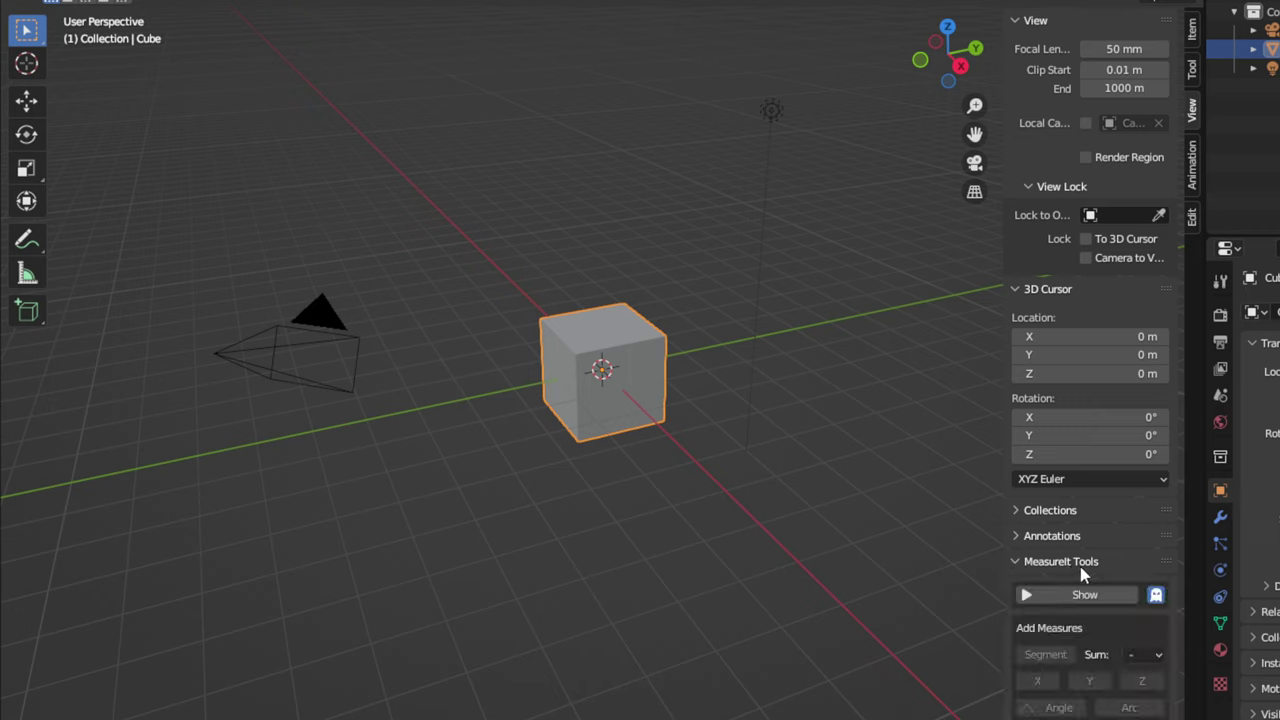
pyautogui.scroll(-4, 1094, 640)
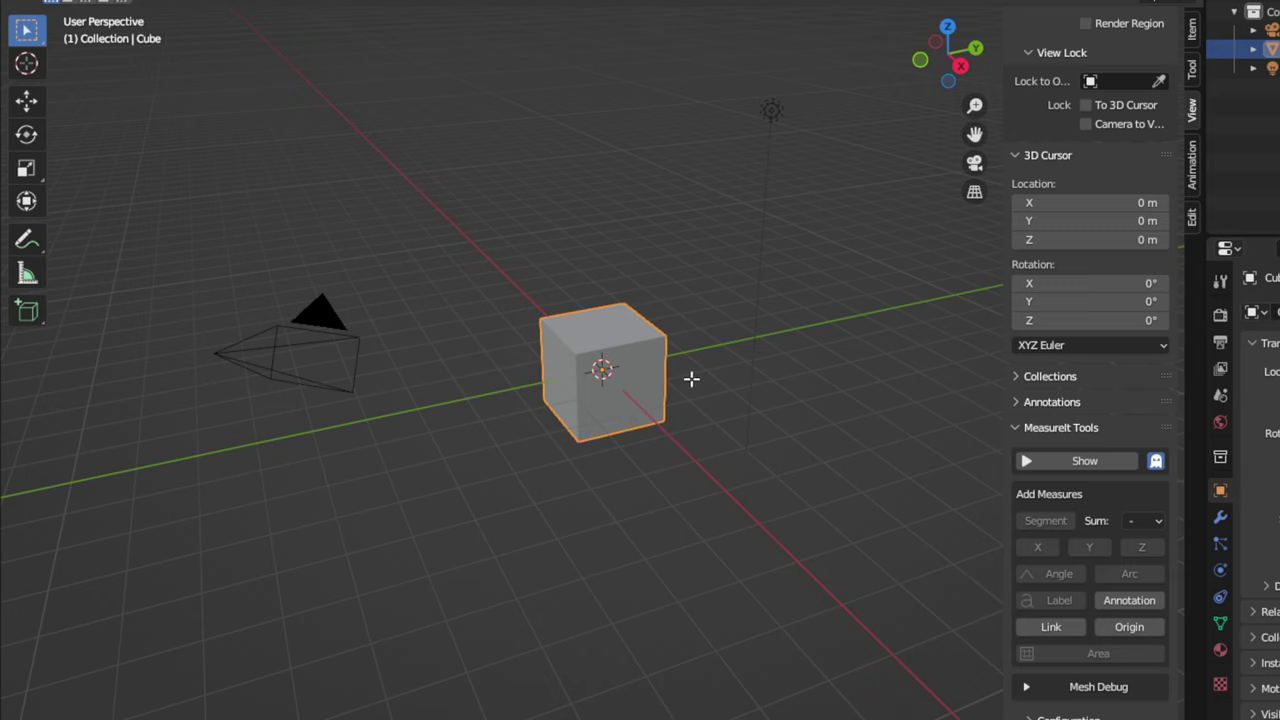
pyautogui.press('Tab')
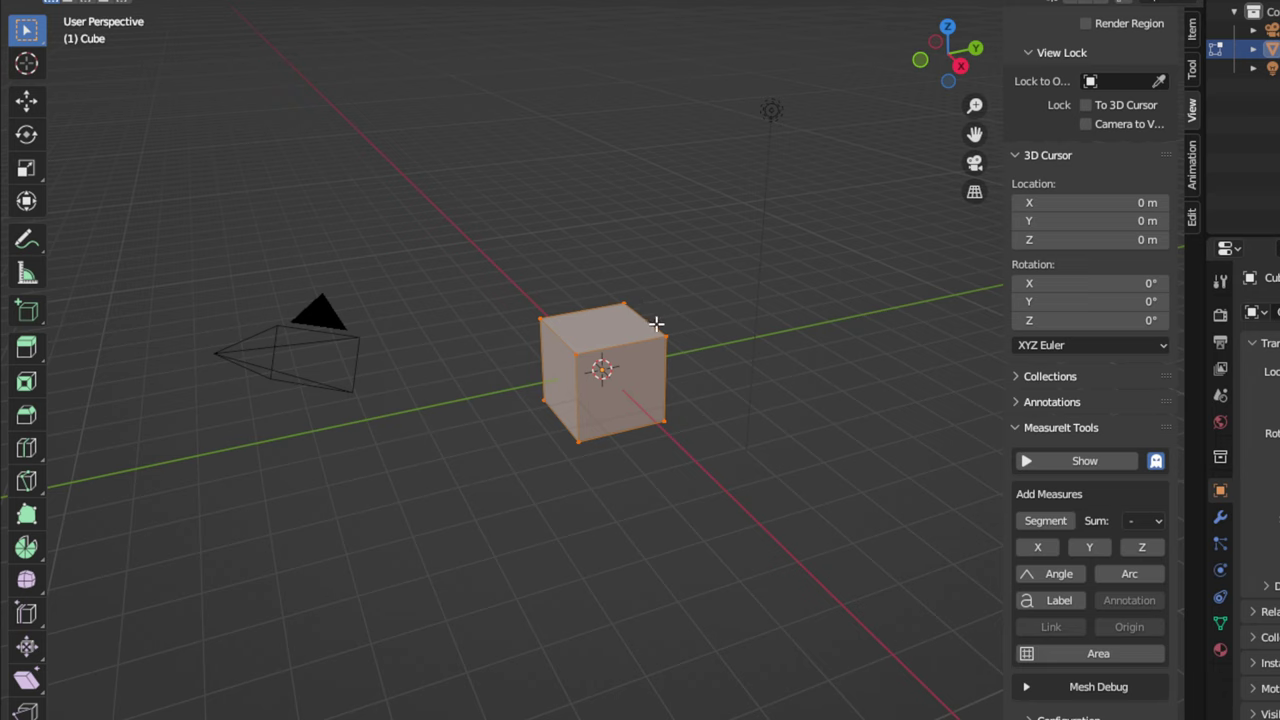
# Step: Deselect all cube vertices and switch to Front Orthographic view with Numpad 1
pyautogui.click(656, 323)
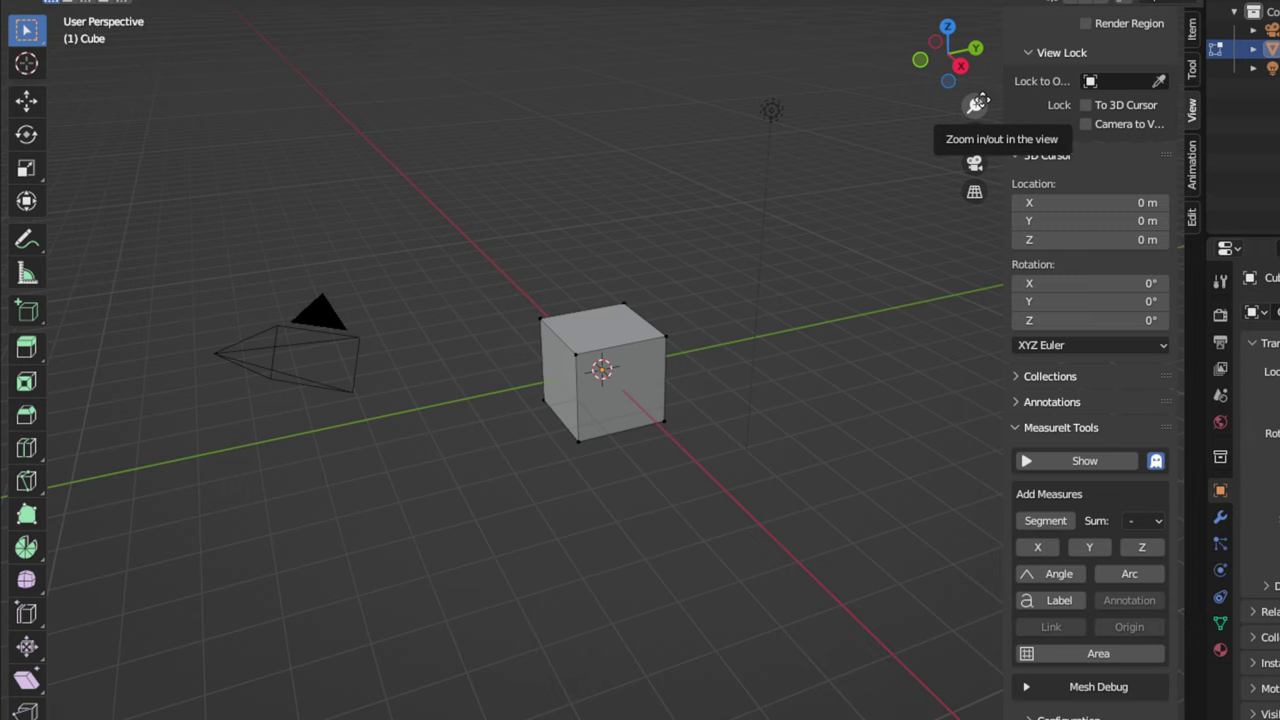
pyautogui.press('KP_1')
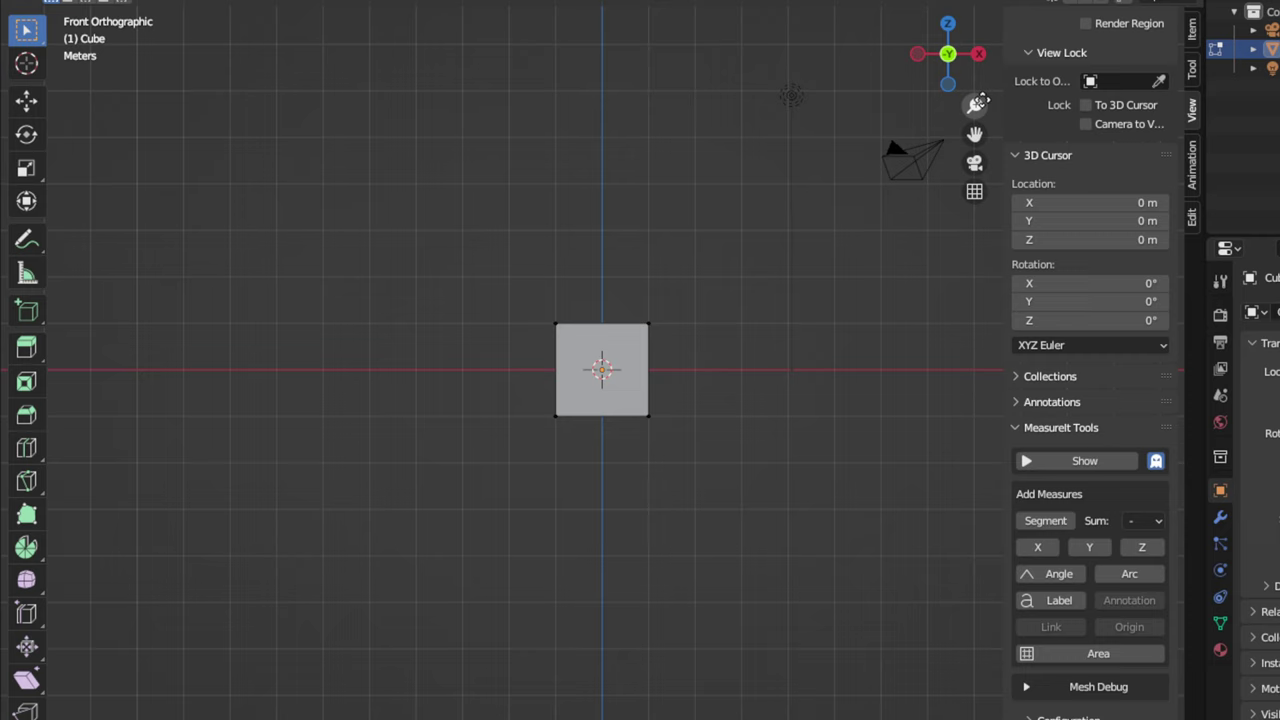
# Step: Select the top-left and top-right vertices of the cube and enable MeasureIt Show
pyautogui.click(556, 323)
pyautogui.keyDown('shift'); pyautogui.click(648, 324); pyautogui.keyUp('shift')
pyautogui.click(1085, 462)
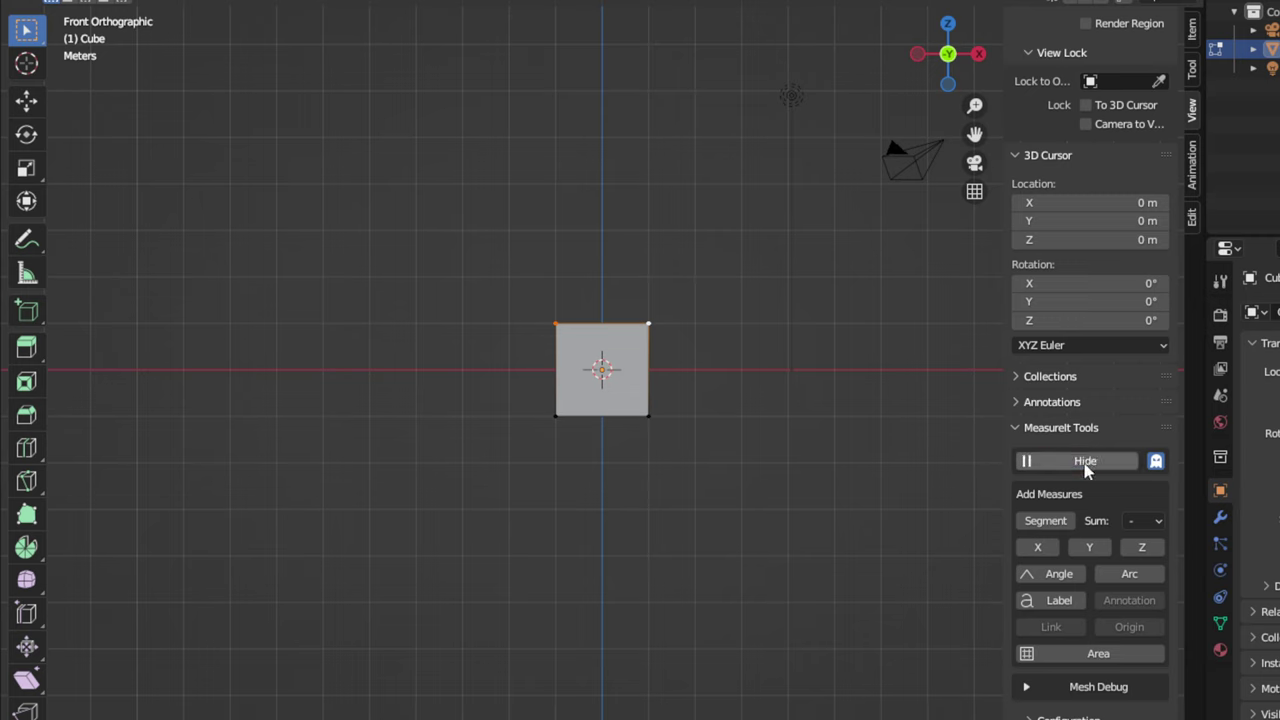
# Step: Add a MeasureIt Segment measure on the top edge and set its units to Meters
pyautogui.click(1046, 522)
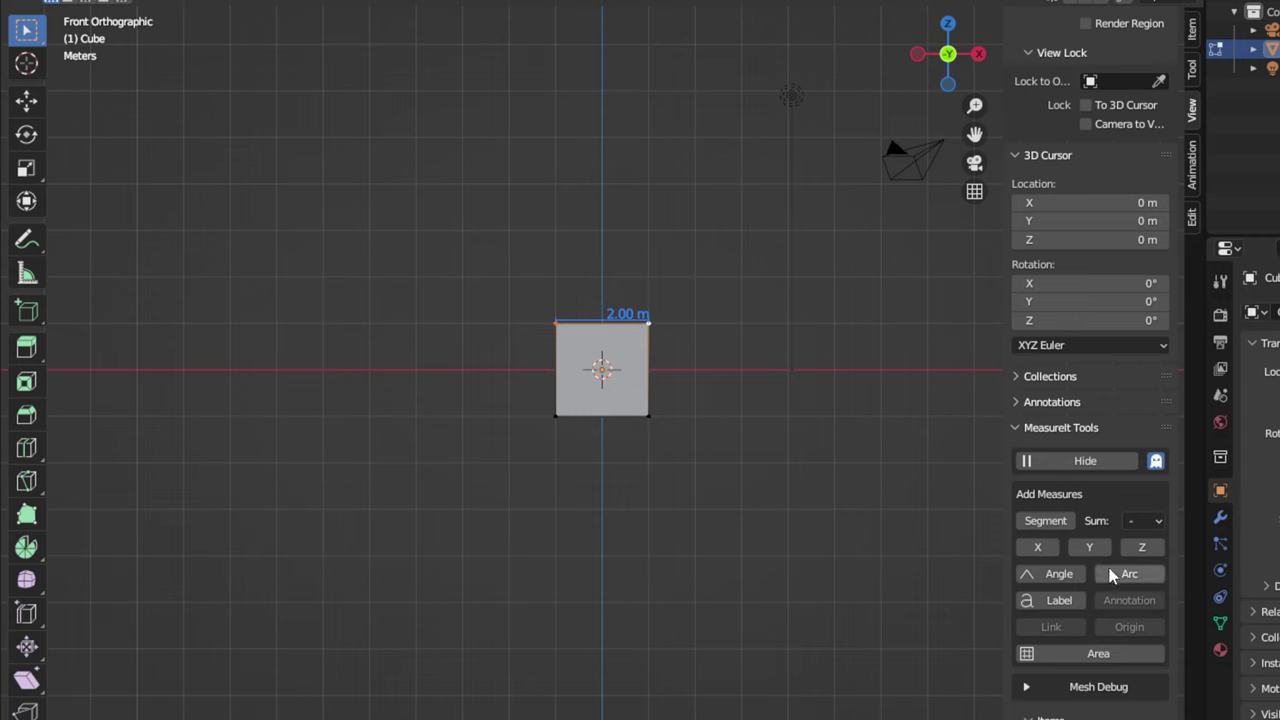
pyautogui.scroll(-2, 1097, 565)
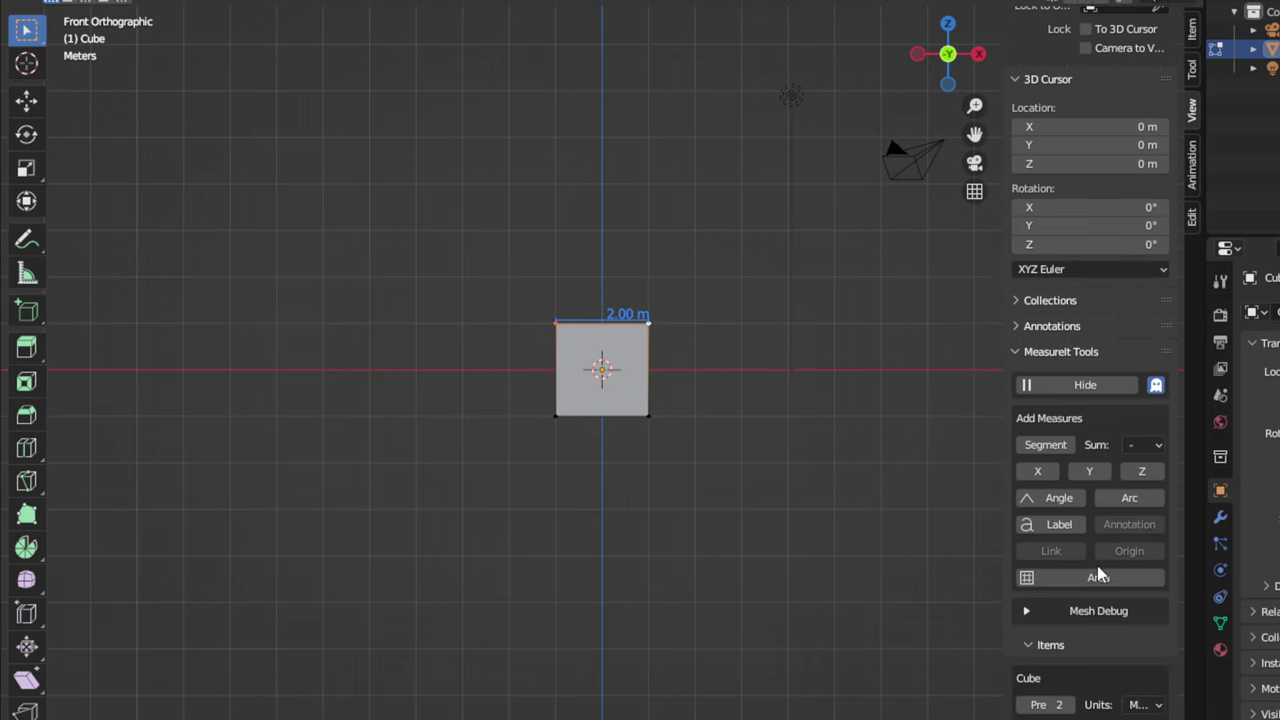
pyautogui.scroll(-2, 1097, 565)
pyautogui.scroll(-1, 1098, 590)
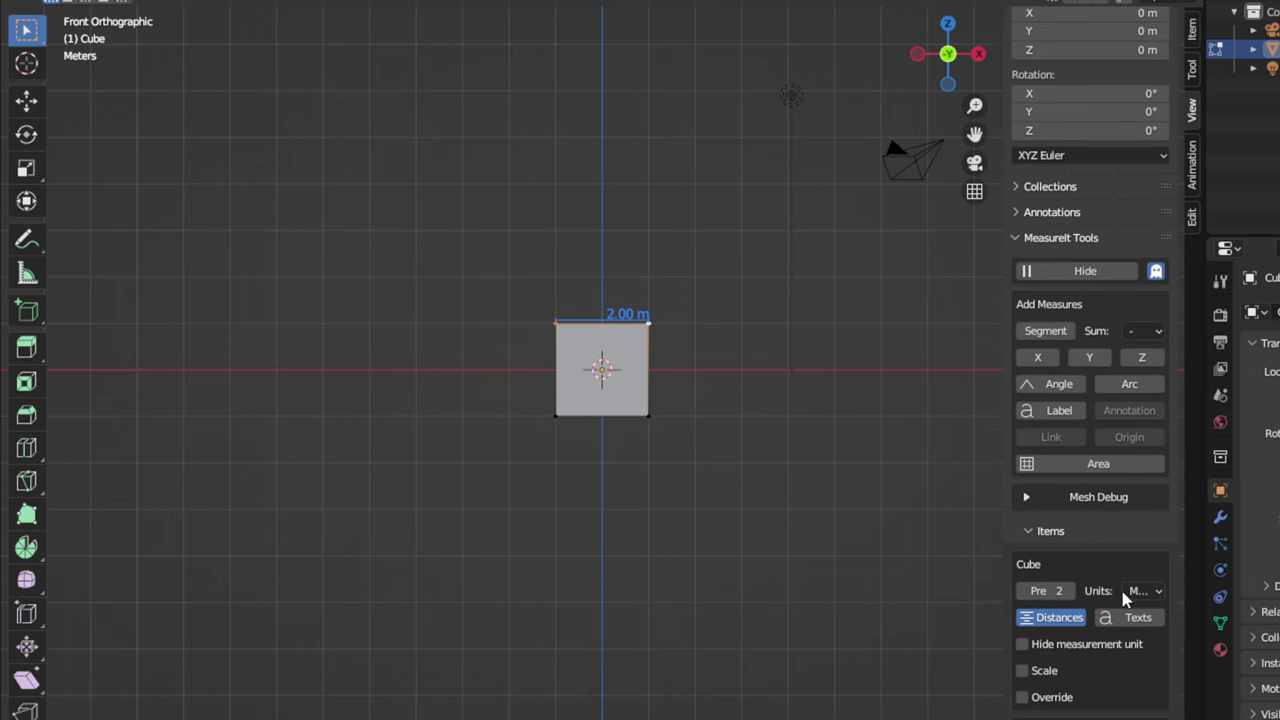
pyautogui.click(1160, 592)
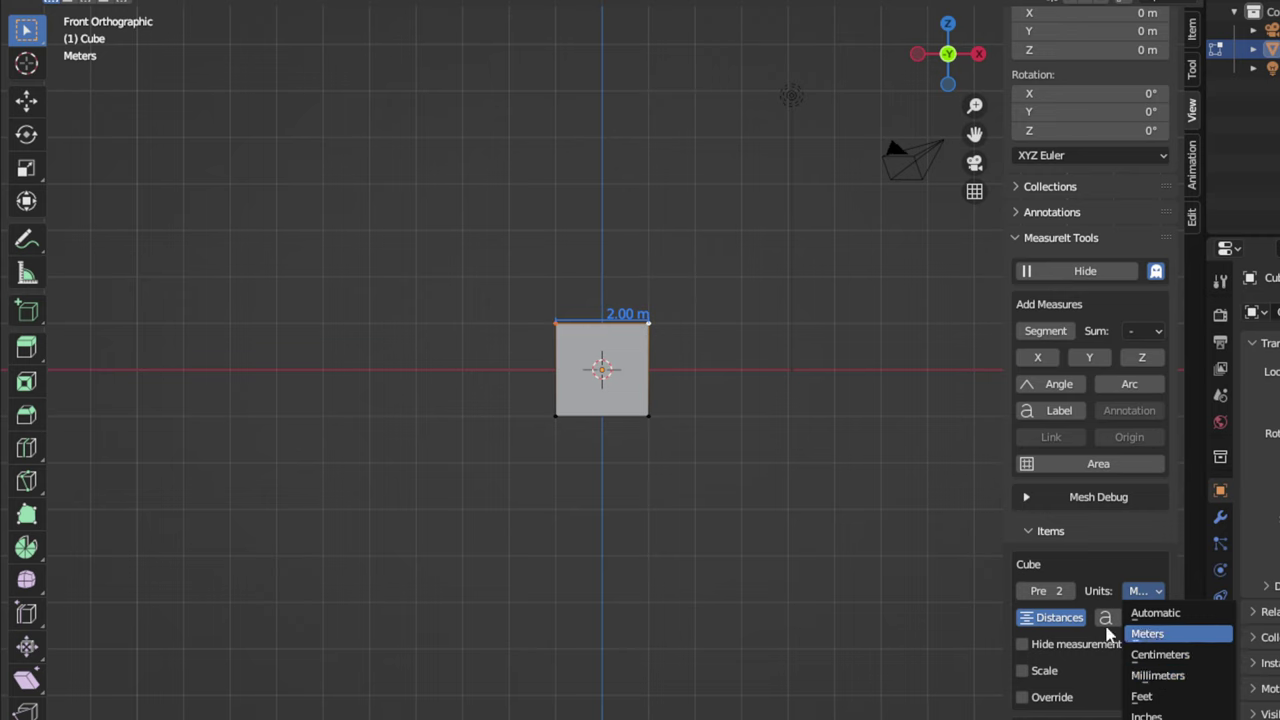
pyautogui.click(1140, 634)
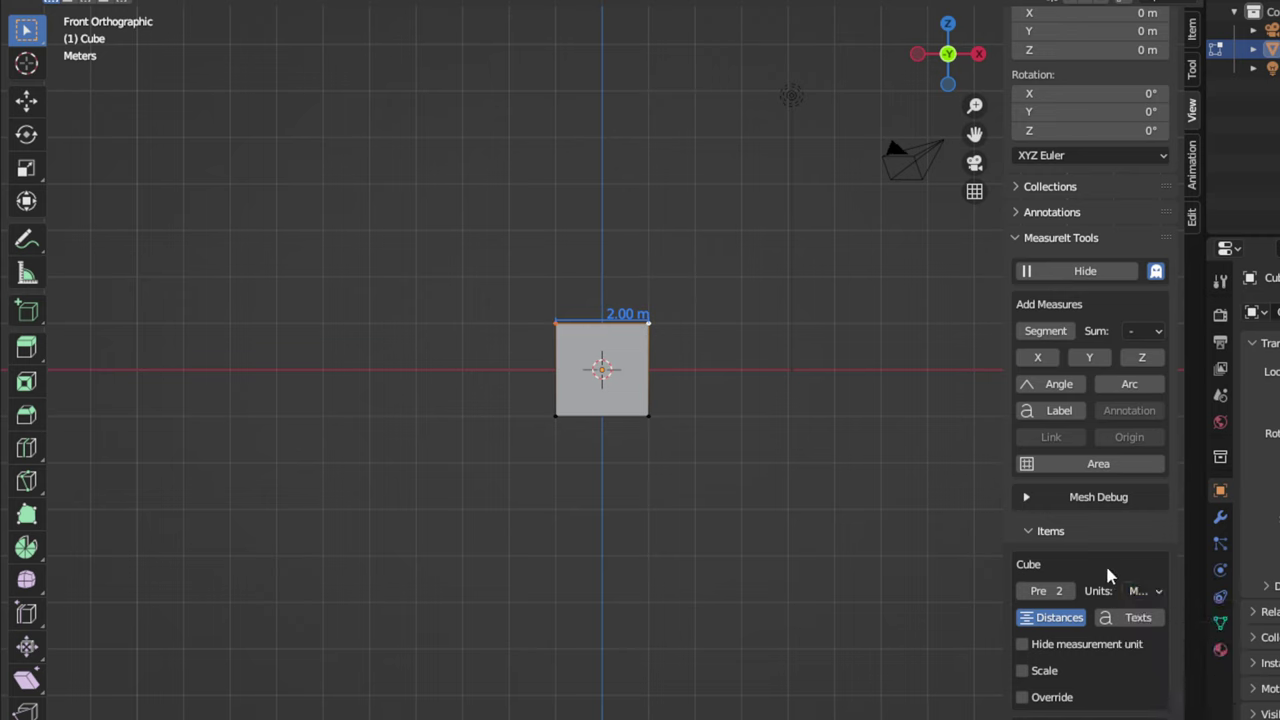
pyautogui.scroll(-3, 1105, 562)
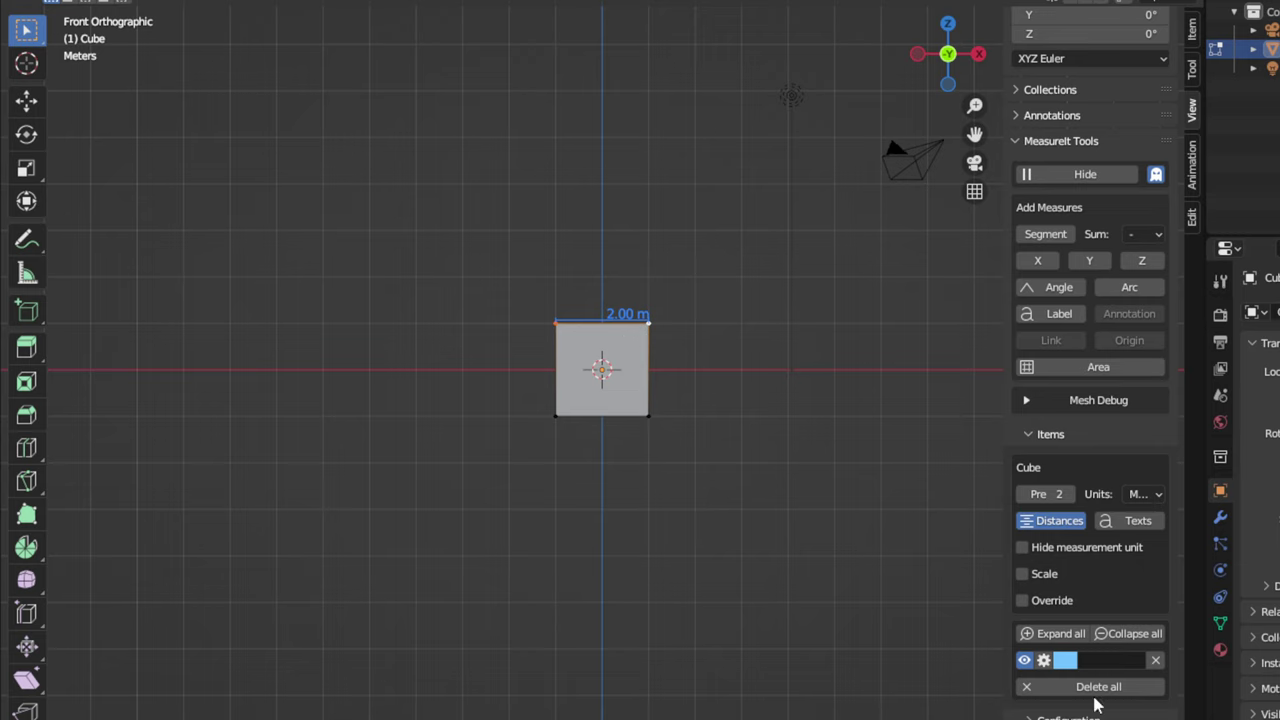
pyautogui.click(1066, 662)
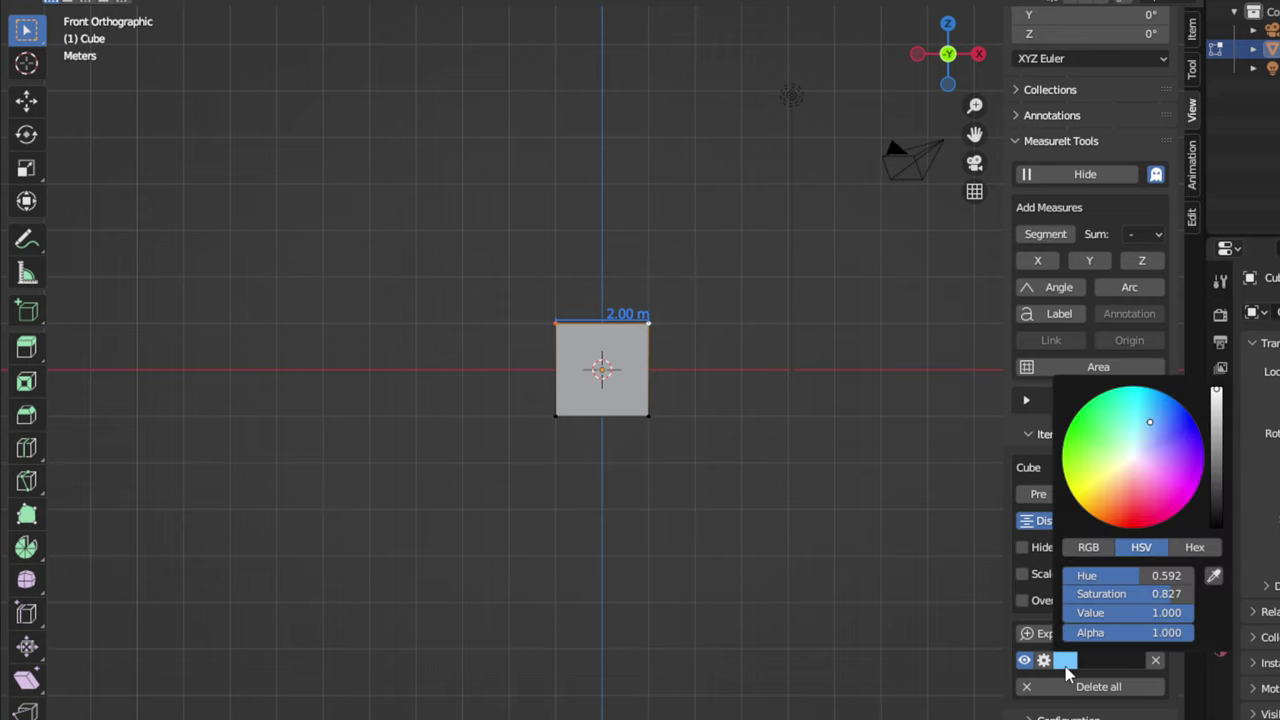
# Step: Color the 2.00 m measurement red and reveal its advanced settings
pyautogui.click(1133, 526)
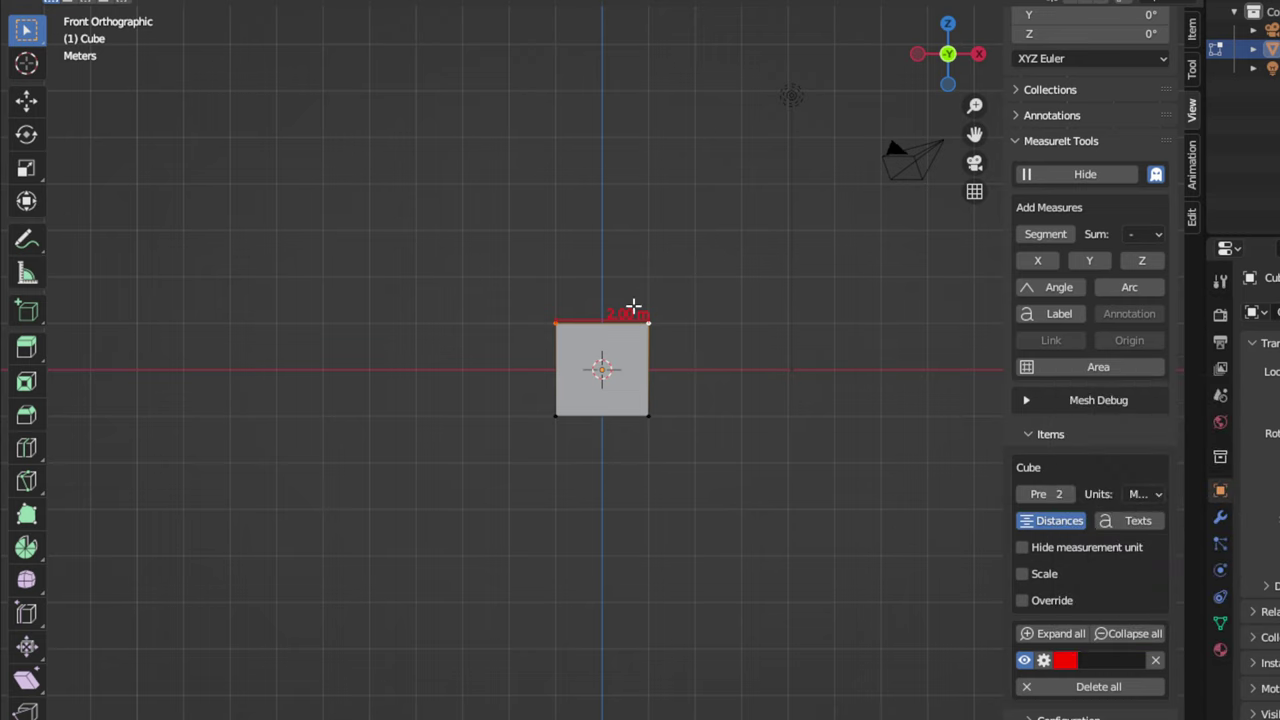
pyautogui.click(1043, 660)
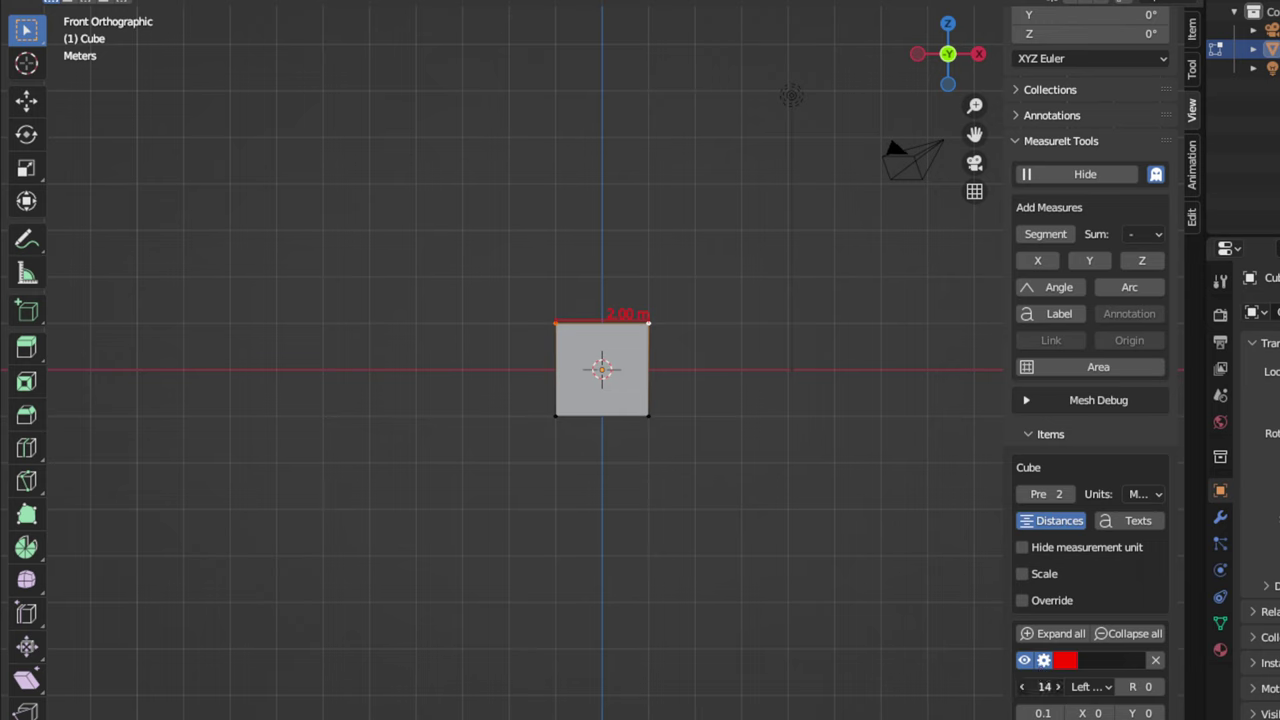
# Step: Raise the red 2.00 m label's font size from 14 to 87 and switch to face select mode
pyautogui.moveTo(1044, 686); pyautogui.dragTo(1279, 686)
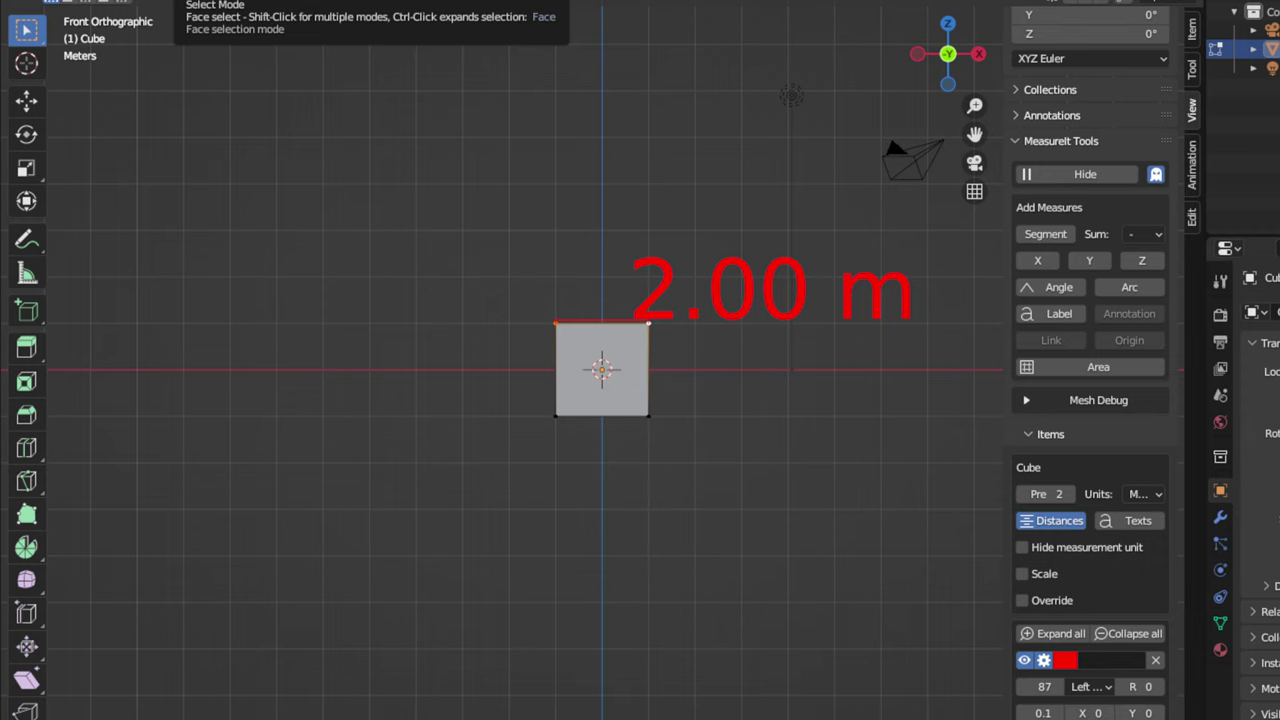
pyautogui.press('3')
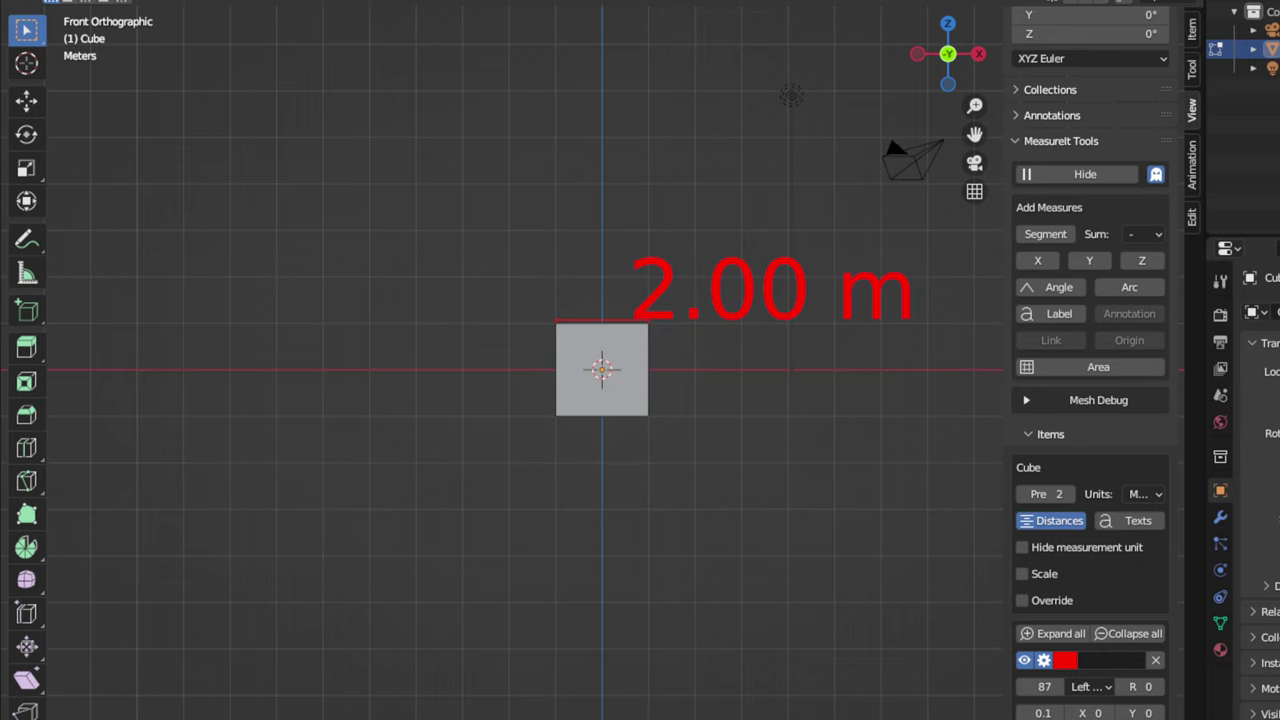
# Step: Select the cube's right face from an orbited perspective view and activate the Move tool
pyautogui.press('KP_5')
pyautogui.moveTo(809, 374); pyautogui.dragTo(706, 381, button='middle')
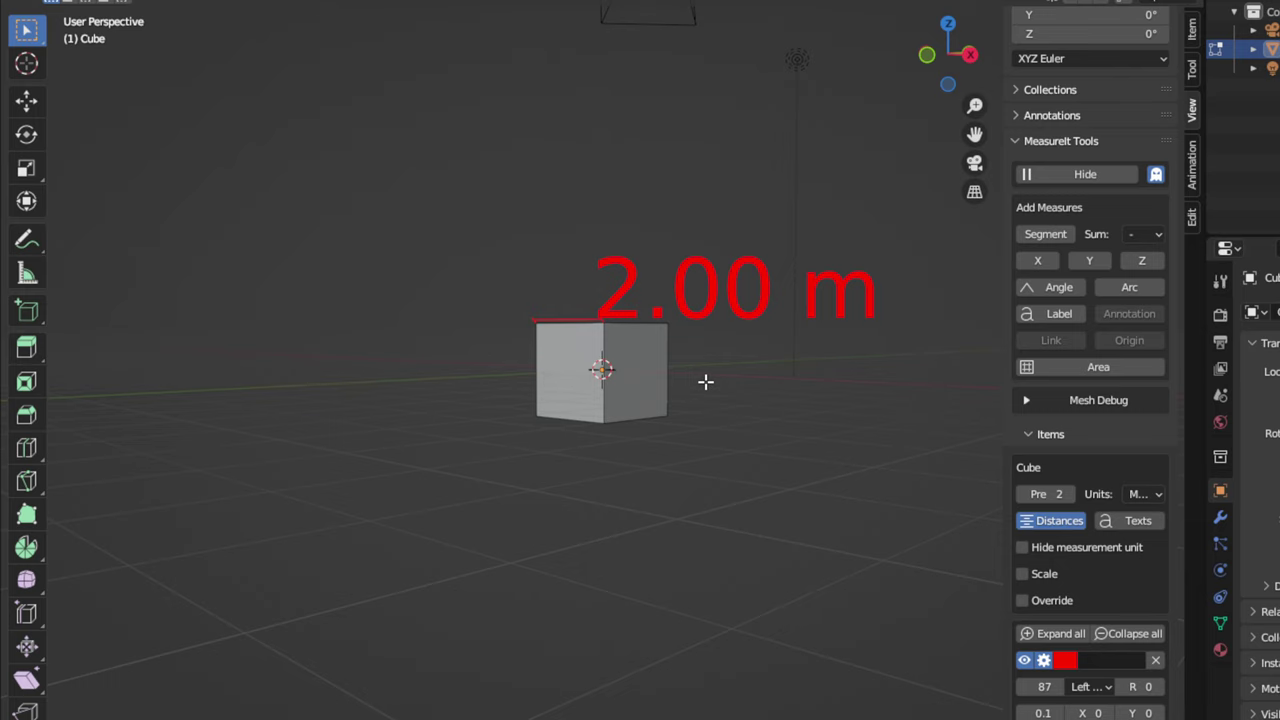
pyautogui.moveTo(706, 381); pyautogui.dragTo(767, 386, button='middle')
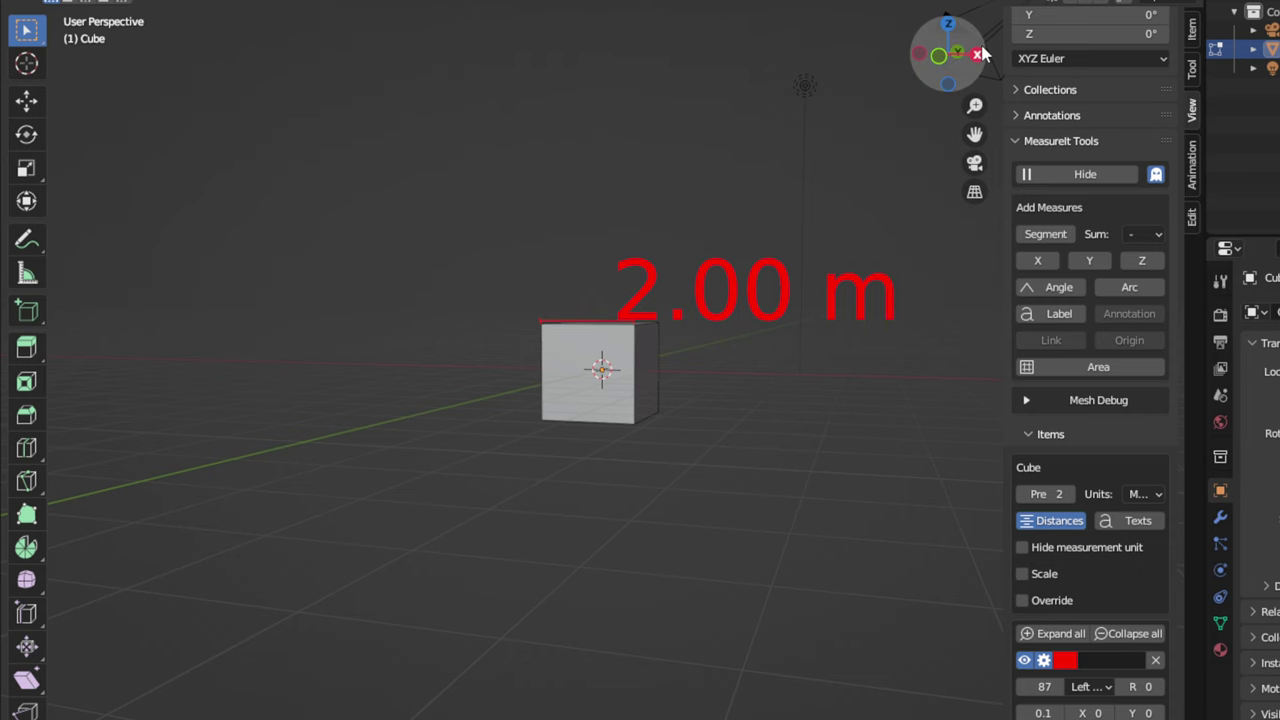
pyautogui.click(940, 57)
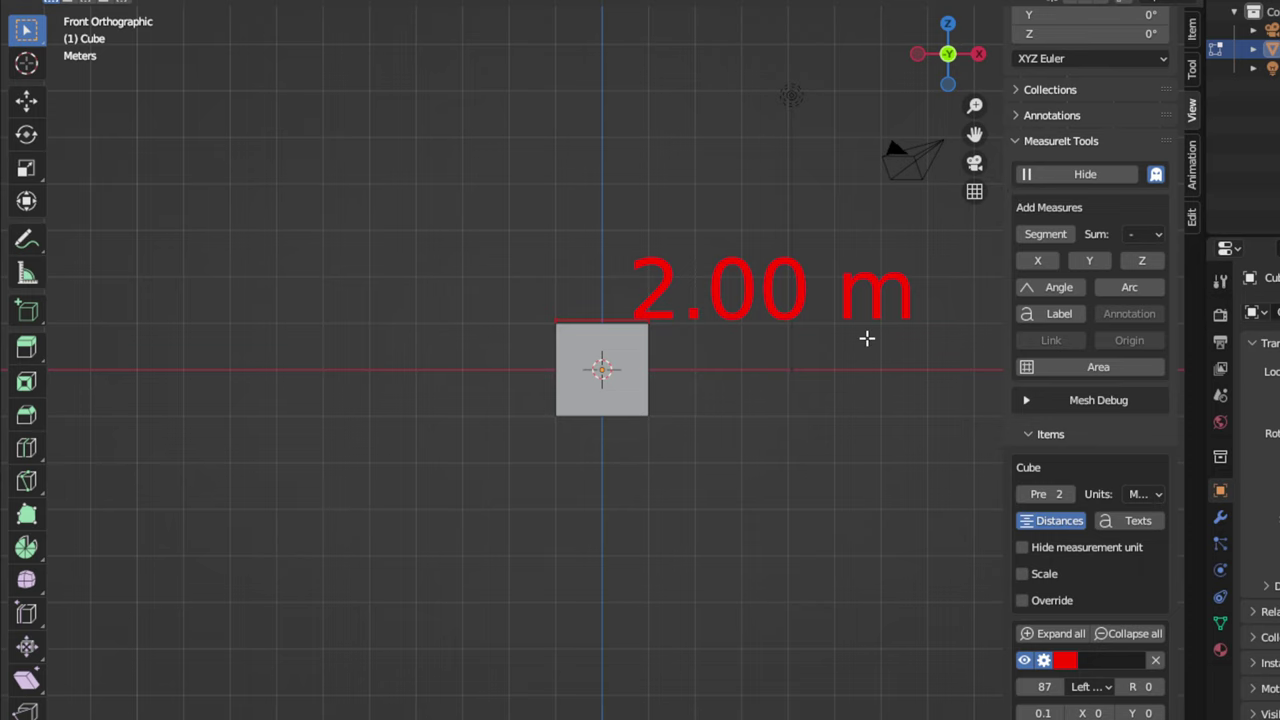
pyautogui.press('KP_5')
pyautogui.moveTo(866, 338); pyautogui.dragTo(714, 343, button='middle')
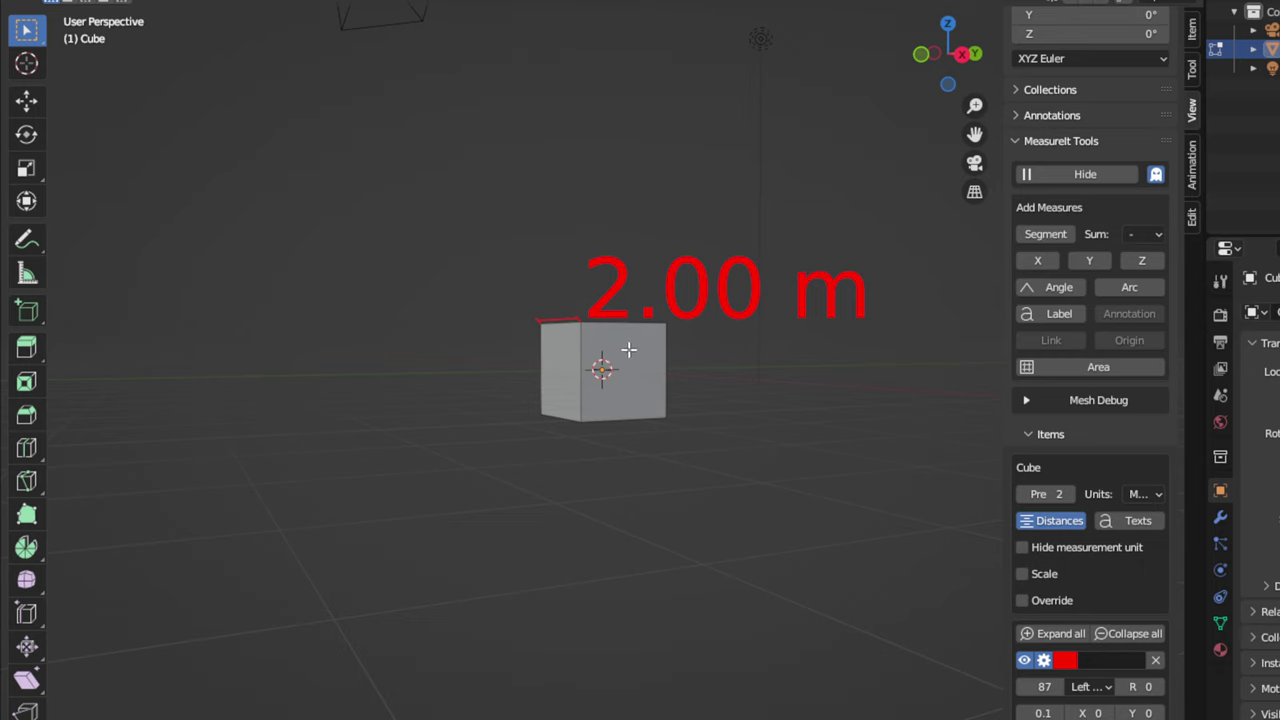
pyautogui.click(628, 349)
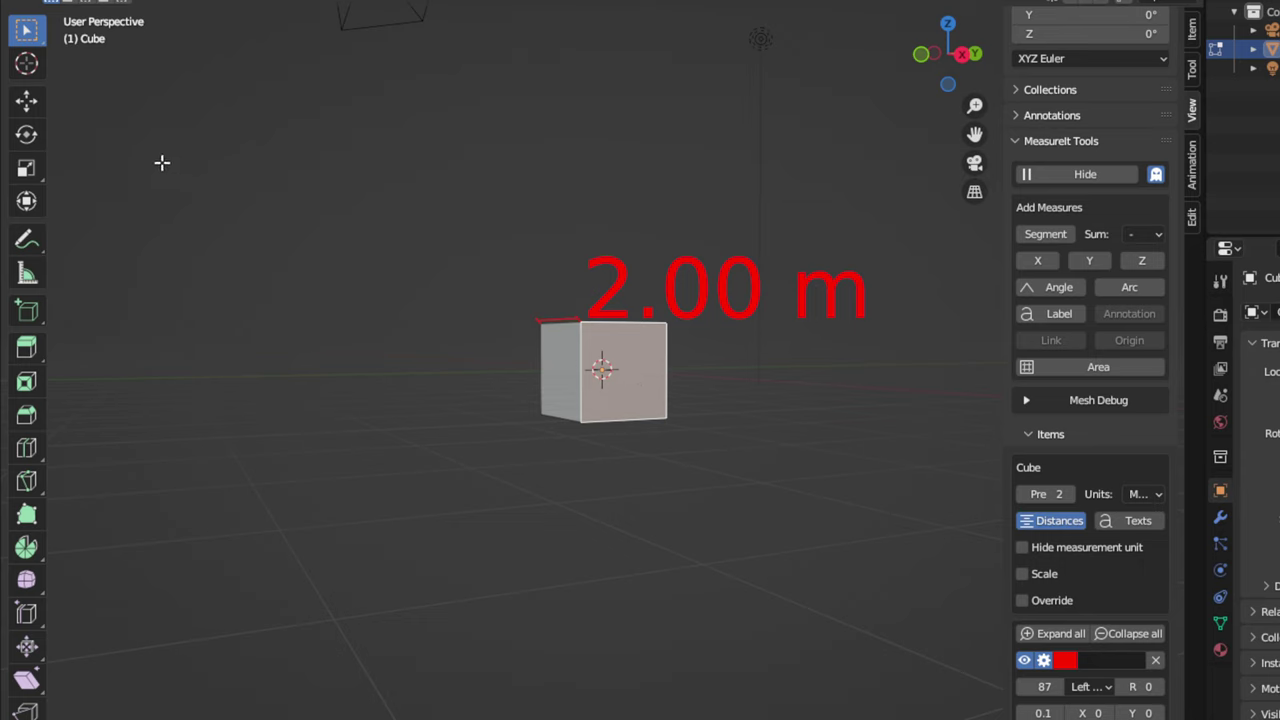
pyautogui.click(28, 104)
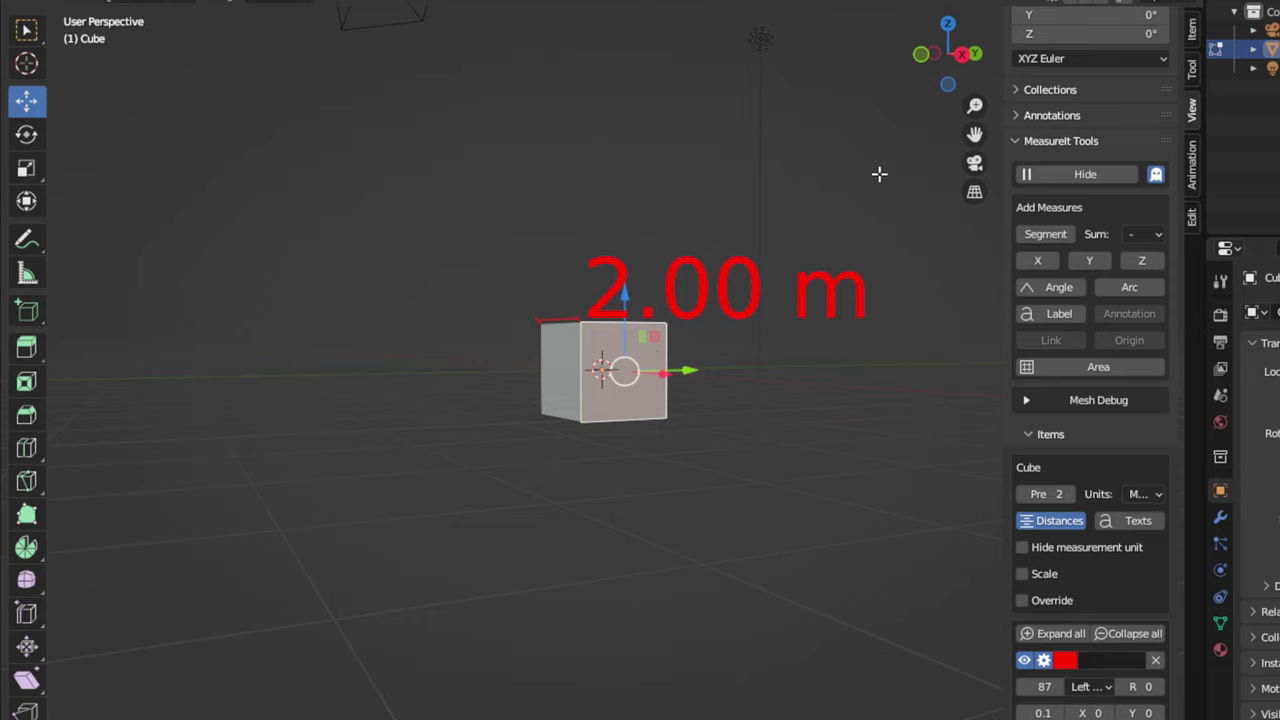
# Step: In front view, drag the cube's right face along X until the top dimension reads 10.00 m
pyautogui.click(945, 87)
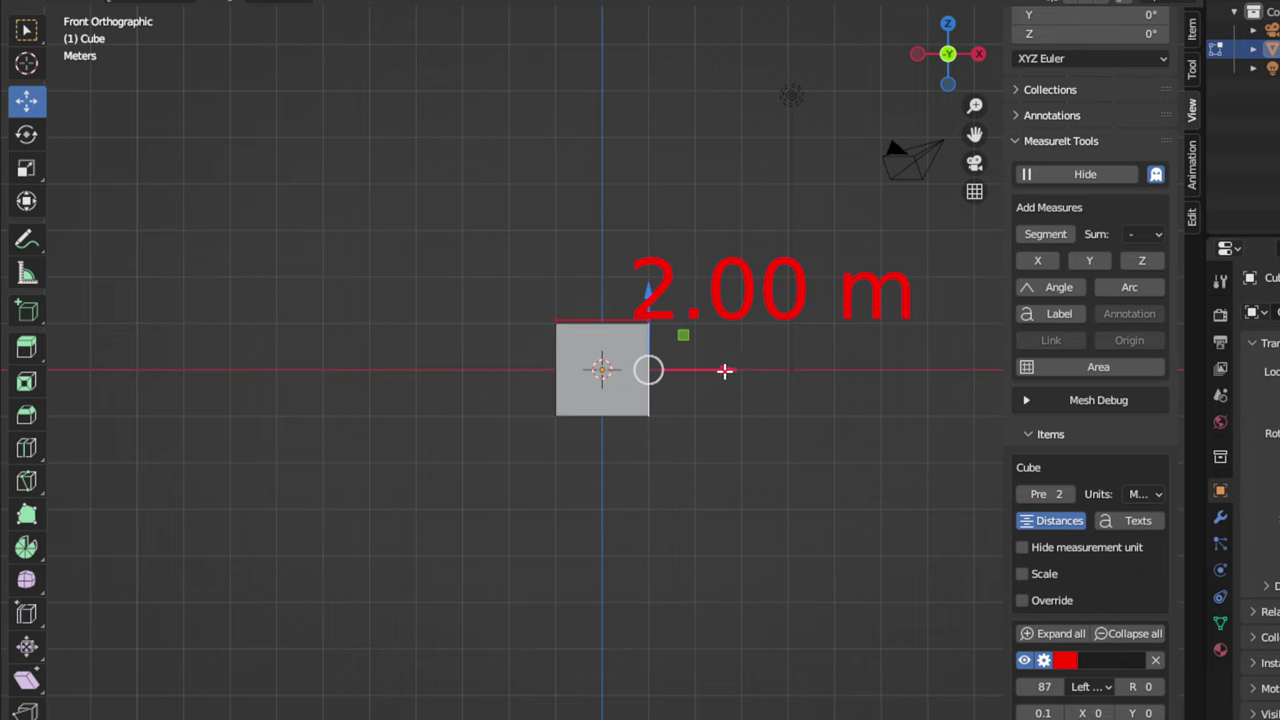
pyautogui.moveTo(725, 371); pyautogui.dragTo(1100, 382)
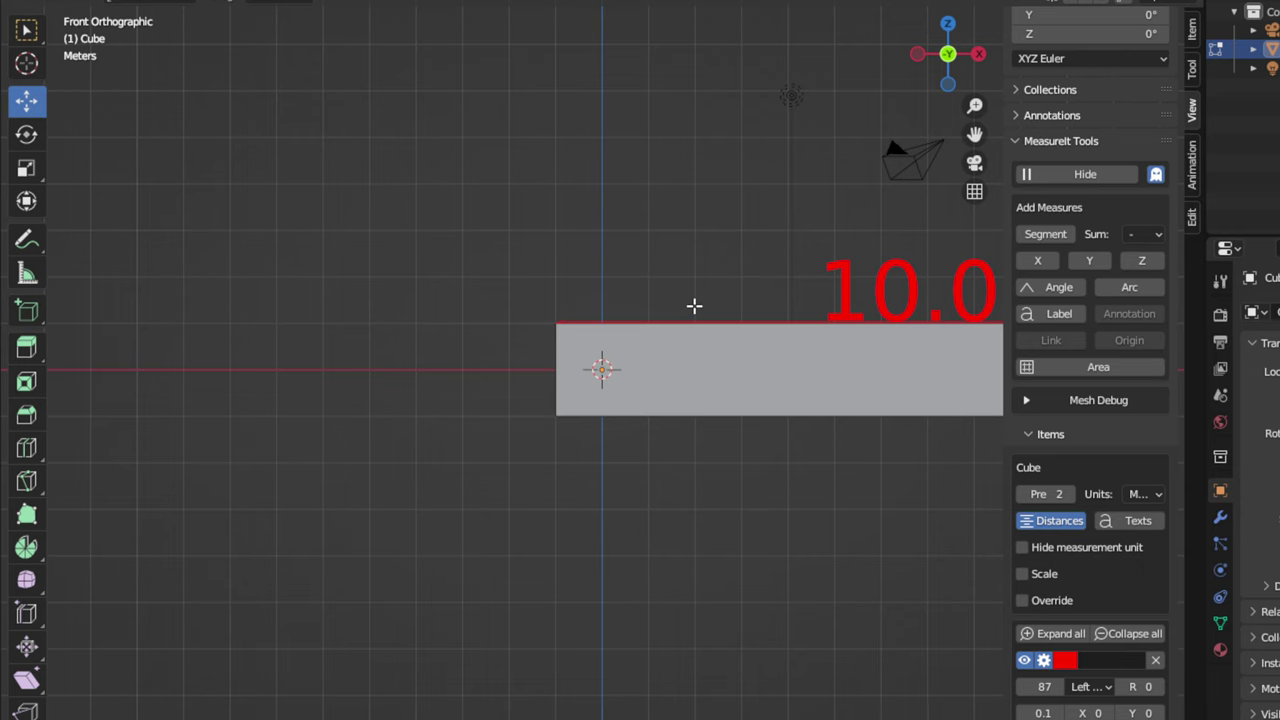
pyautogui.scroll(-3, 694, 306)
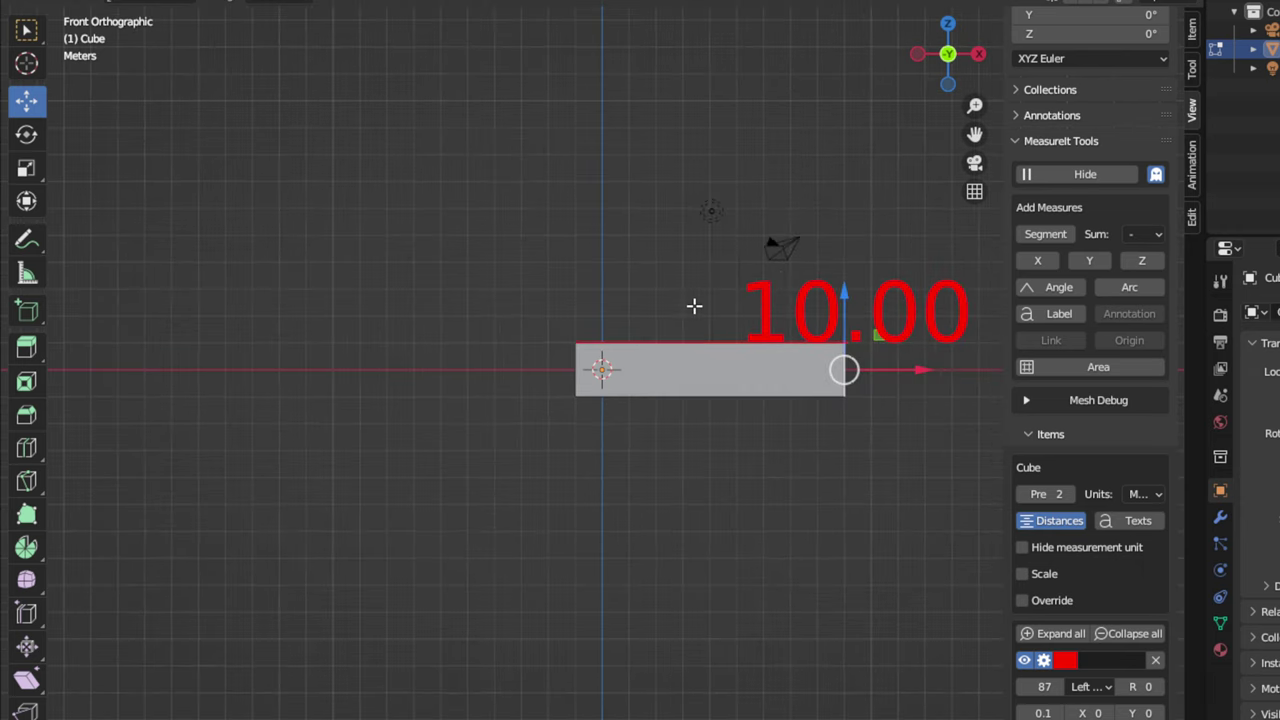
pyautogui.scroll(-1, 814, 323)
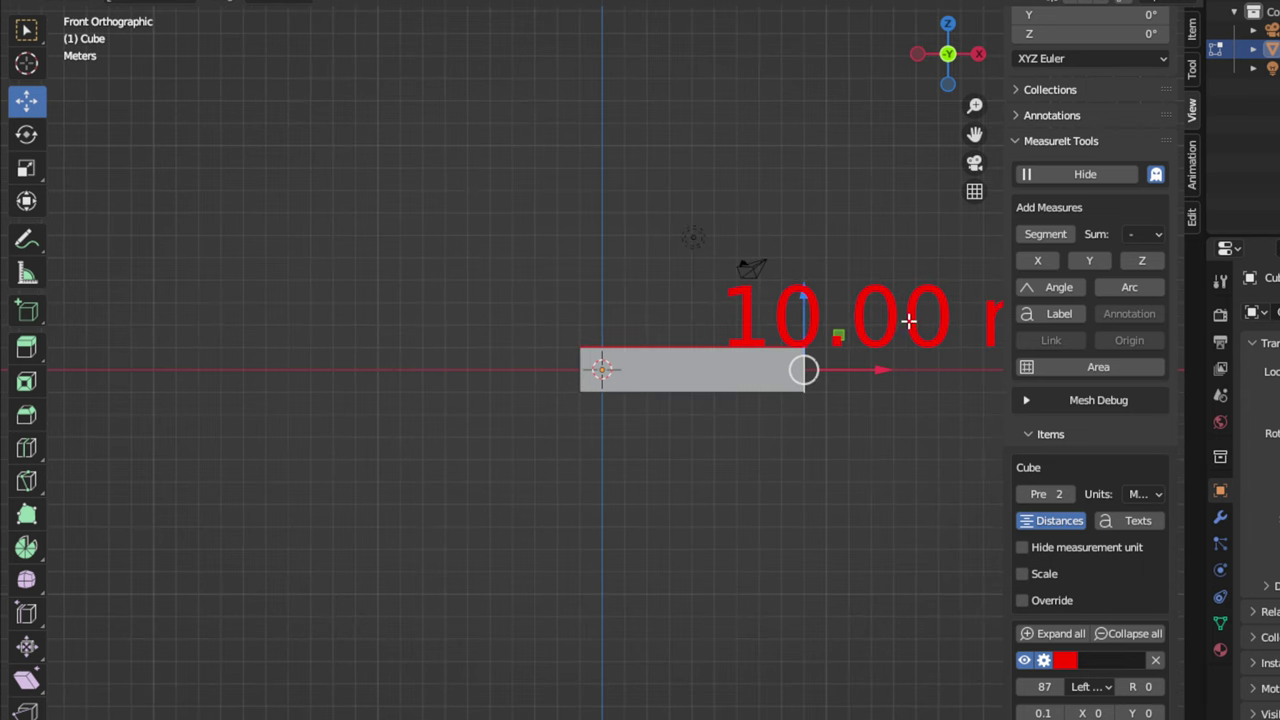
pyautogui.scroll(-1, 908, 320)
pyautogui.scroll(-1, 908, 320)
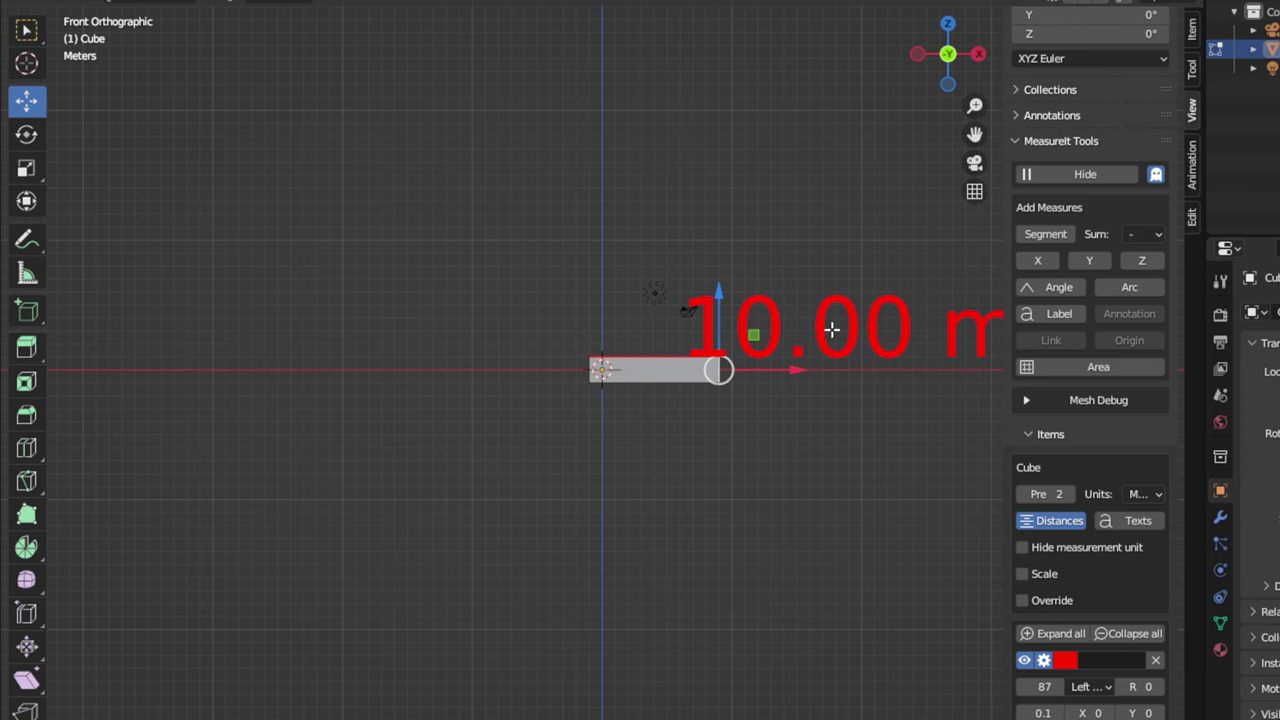
pyautogui.scroll(6, 735, 352)
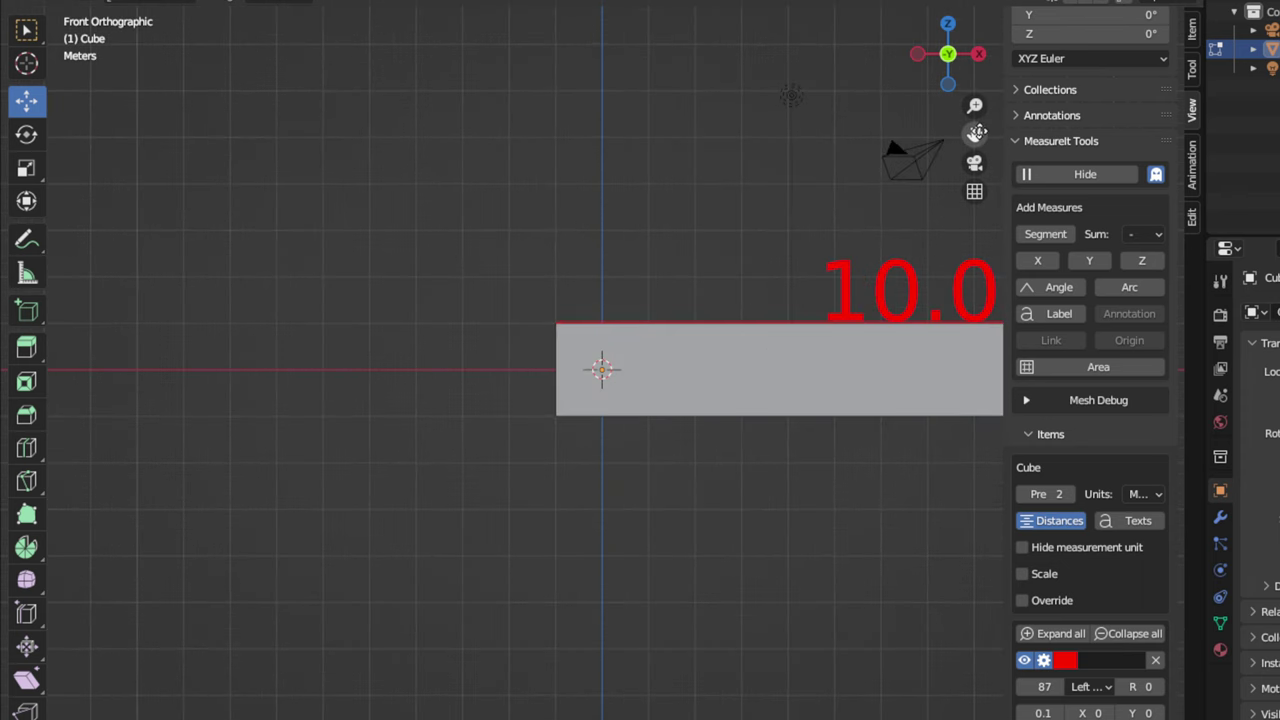
pyautogui.moveTo(790, 95); pyautogui.dragTo(211, 75)
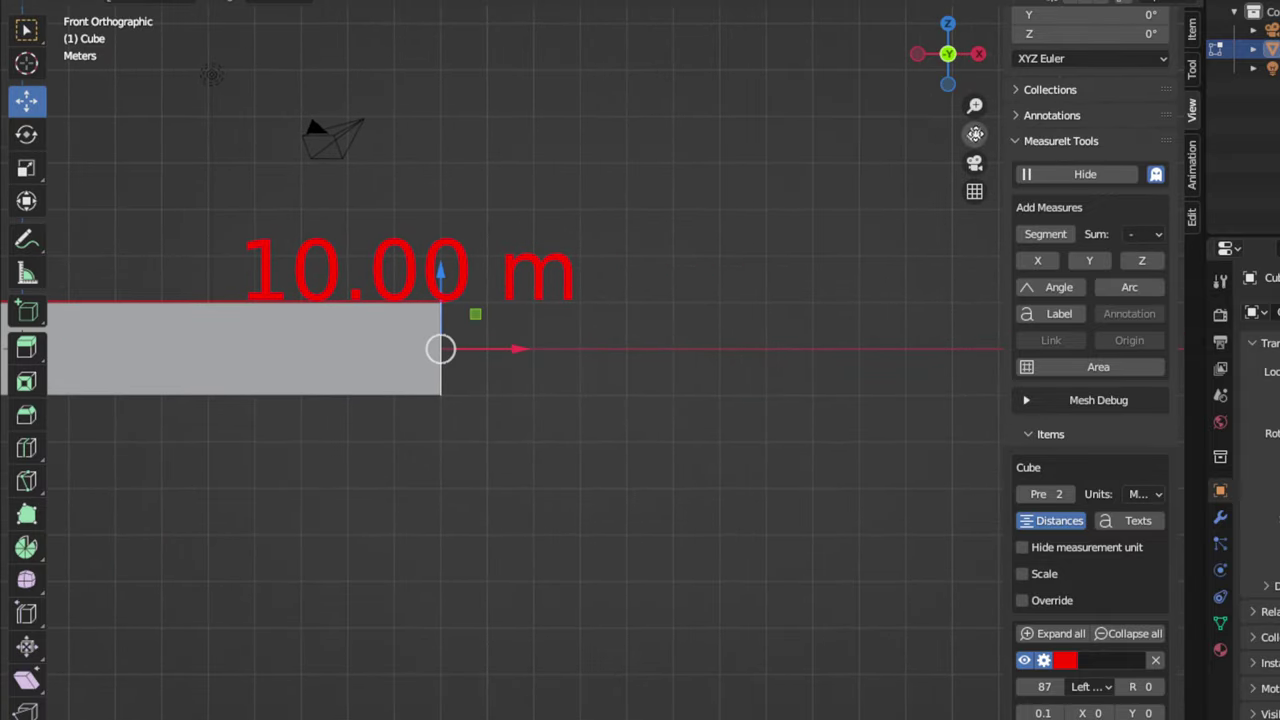
# Step: Push the right face further along X until the red top dimension reads 20.00 m
pyautogui.moveTo(975, 136); pyautogui.dragTo(854, 136)
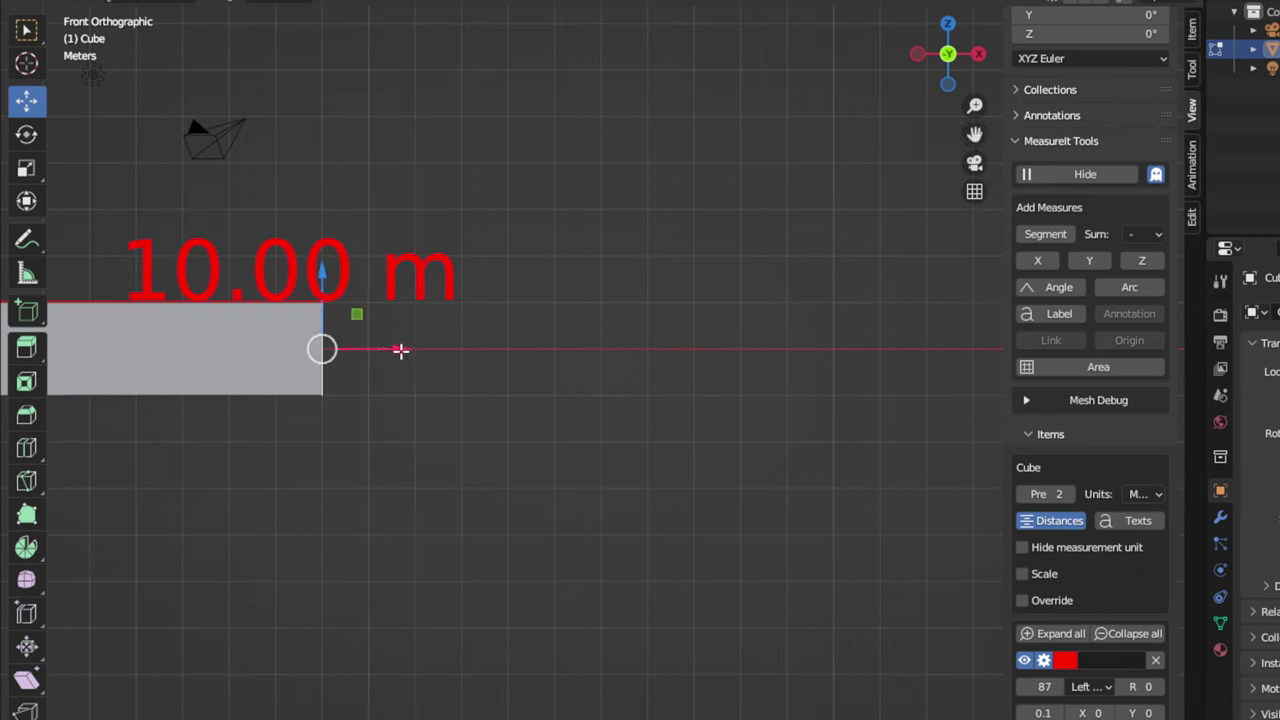
pyautogui.moveTo(400, 350); pyautogui.dragTo(745, 368)
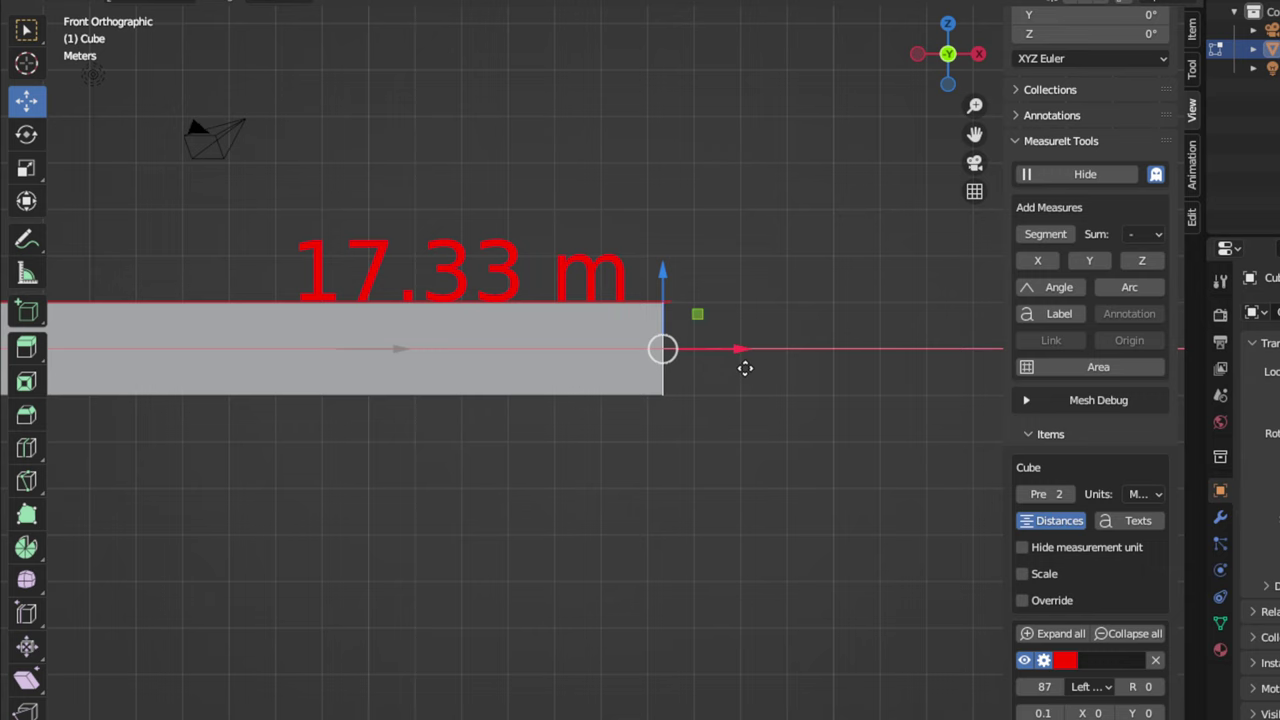
pyautogui.moveTo(745, 368); pyautogui.dragTo(869, 369)
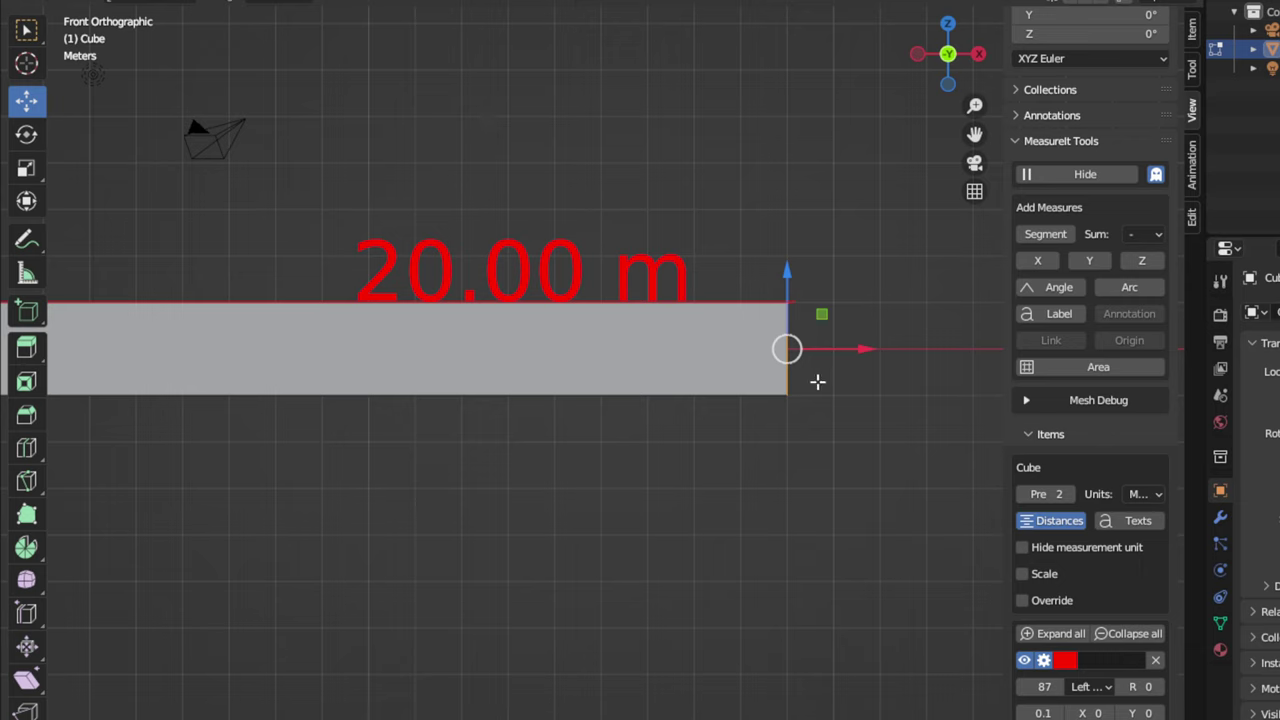
# Step: Clear the mesh selection and select only the cube's right edge
pyautogui.press('a')
pyautogui.hotkey('alt', 'a')
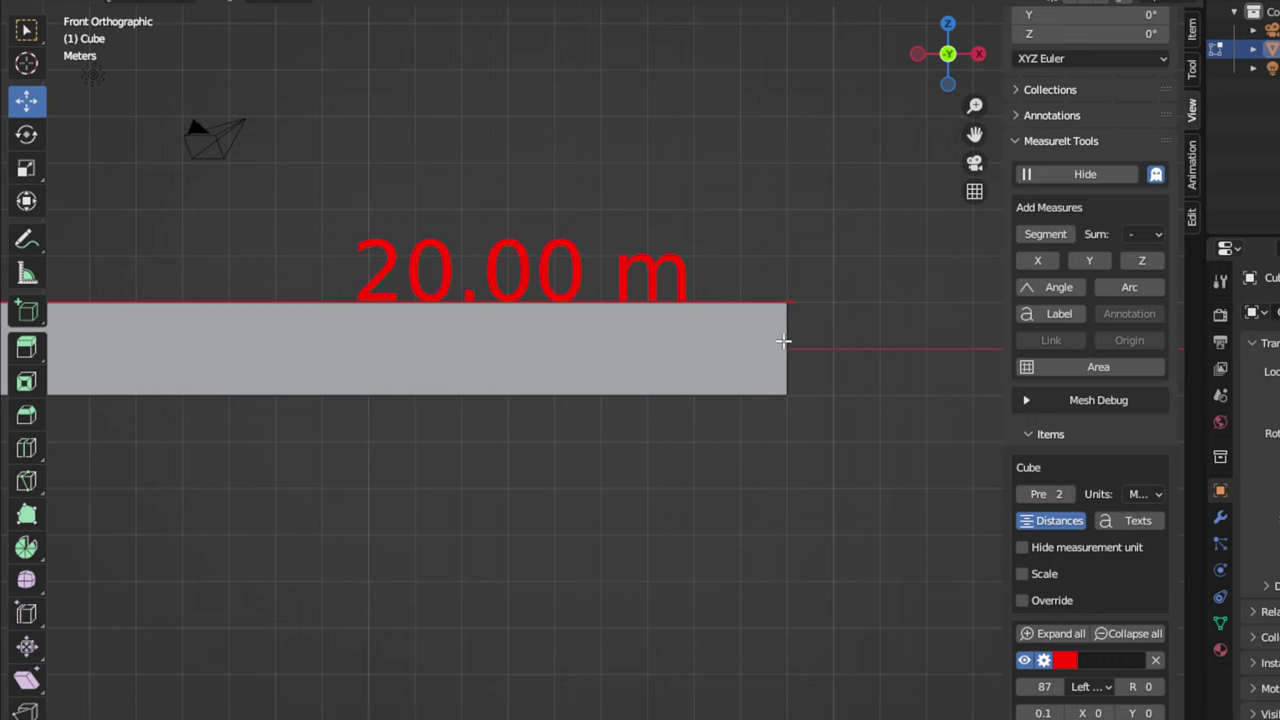
pyautogui.click(786, 341)
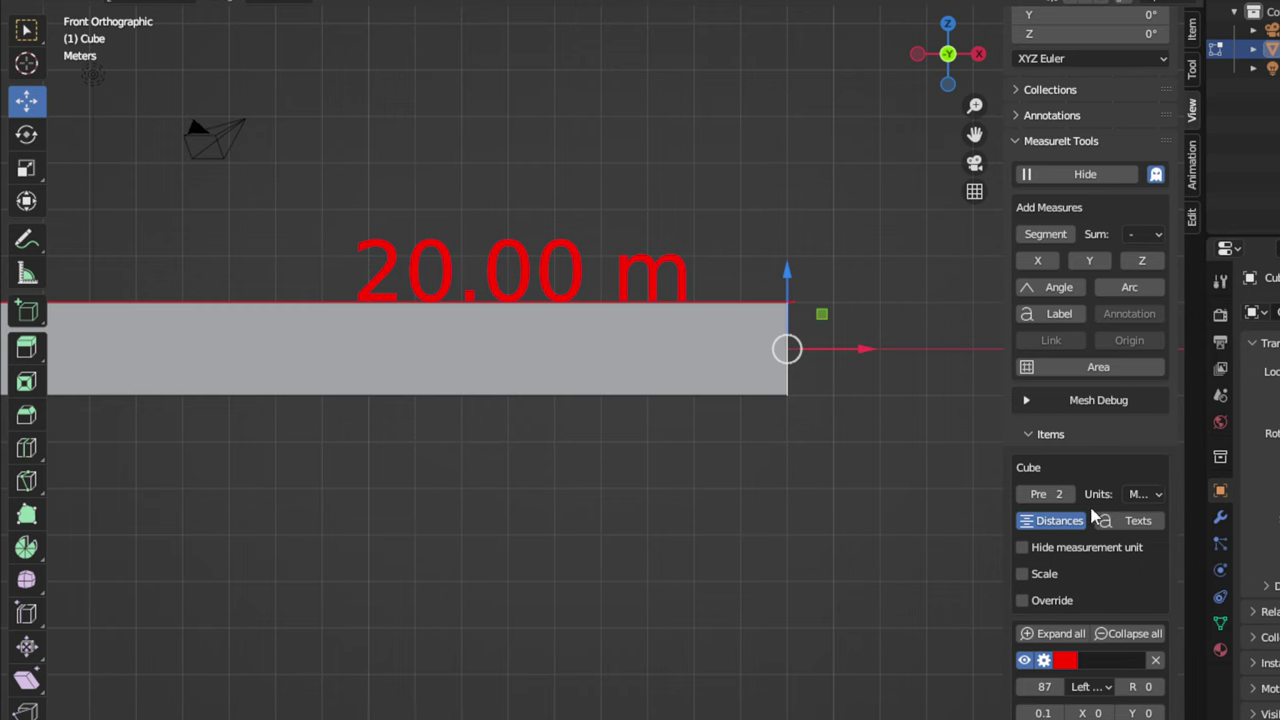
# Step: Add a MeasureIt Segment dimension on the selected right edge, drawn in light blue
pyautogui.scroll(8, 1088, 510)
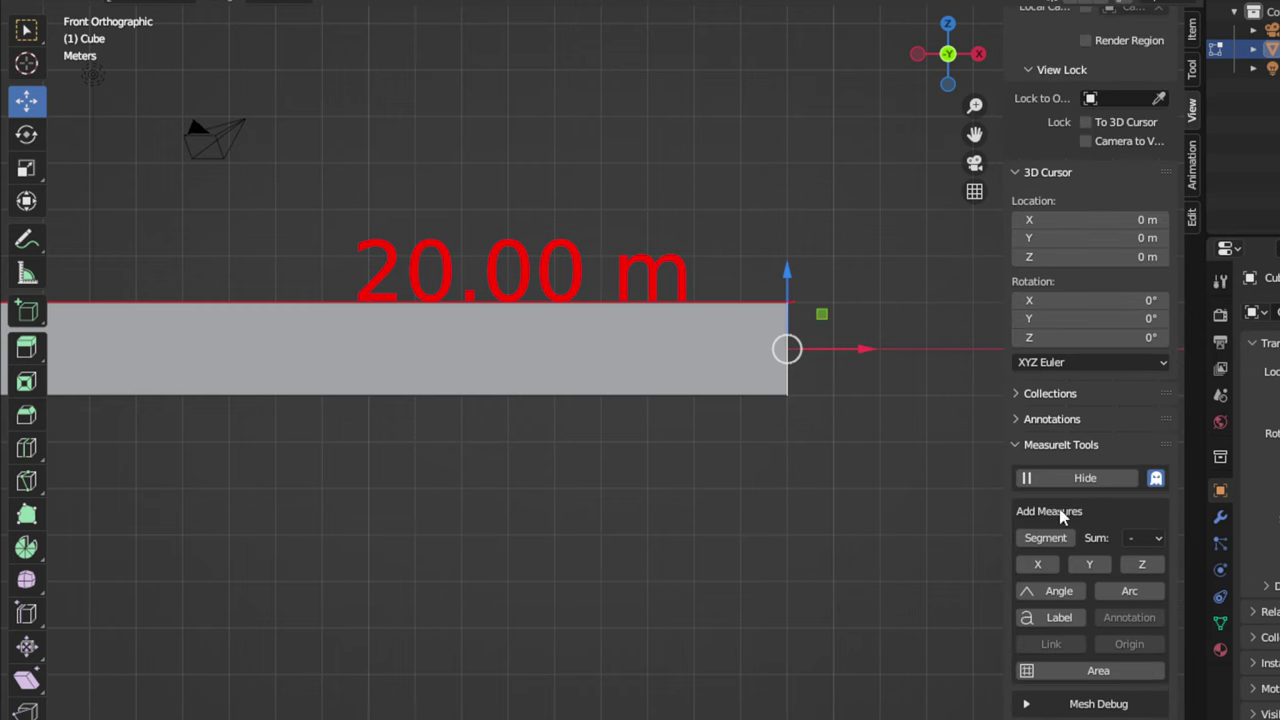
pyautogui.click(1047, 538)
pyautogui.scroll(2, 790, 346)
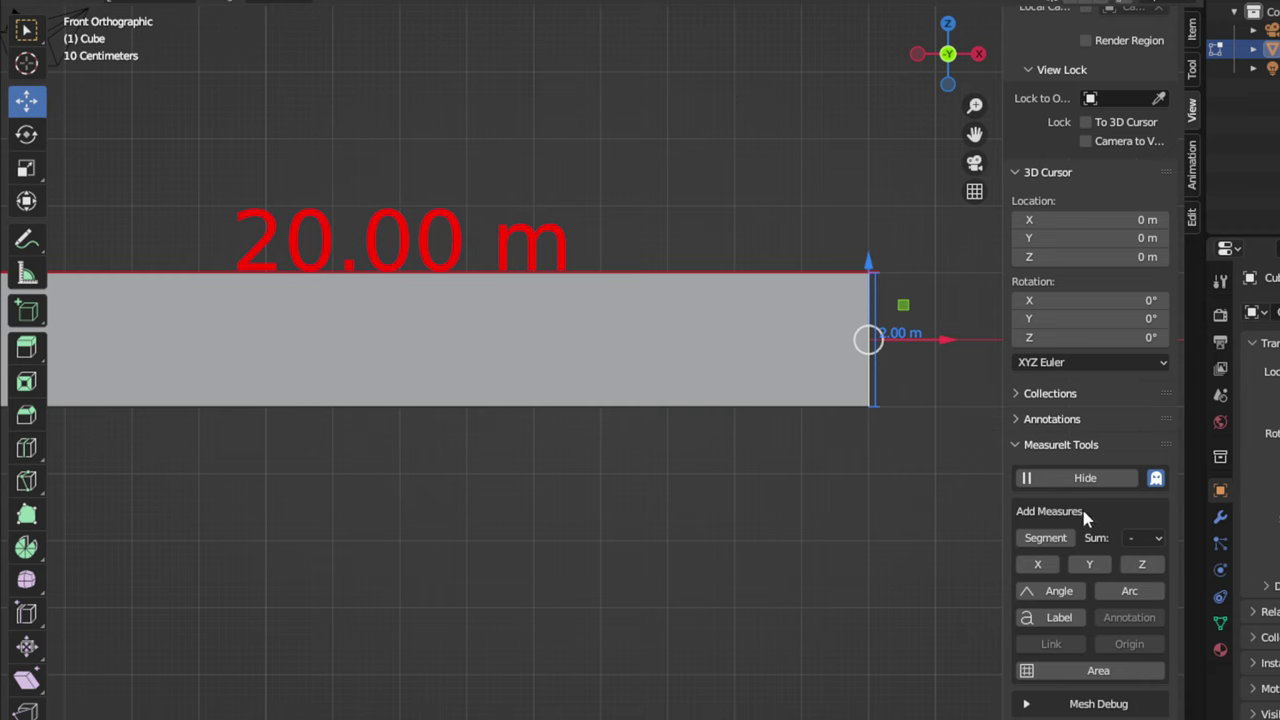
pyautogui.scroll(-3, 1085, 518)
pyautogui.scroll(-7, 1081, 512)
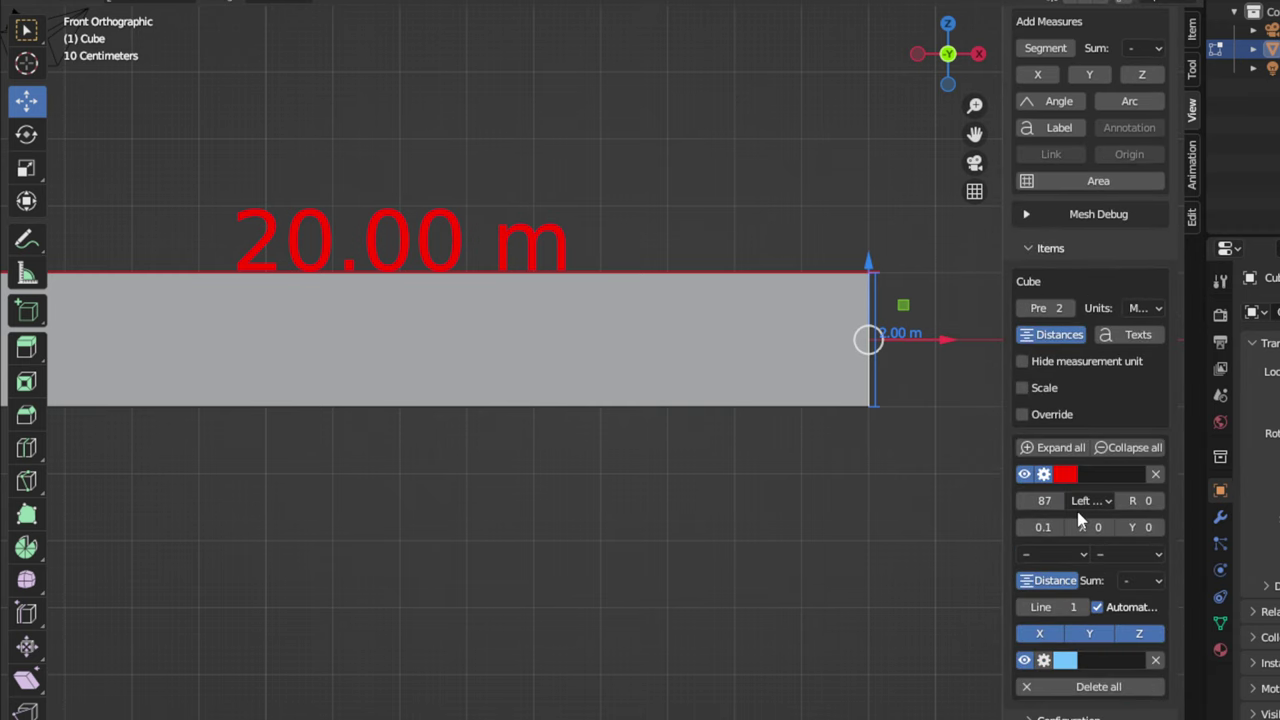
# Step: Recolour the right-edge dimension from light blue to green and expand its settings
pyautogui.click(1066, 661)
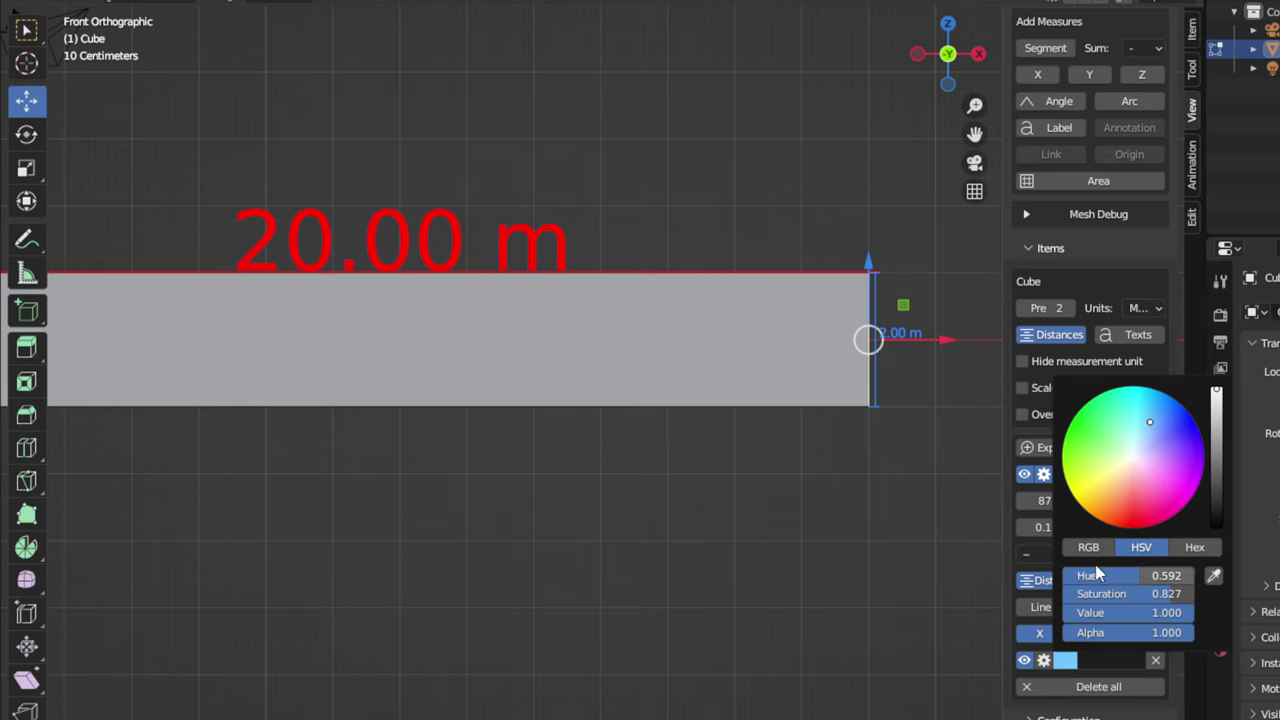
pyautogui.click(1075, 415)
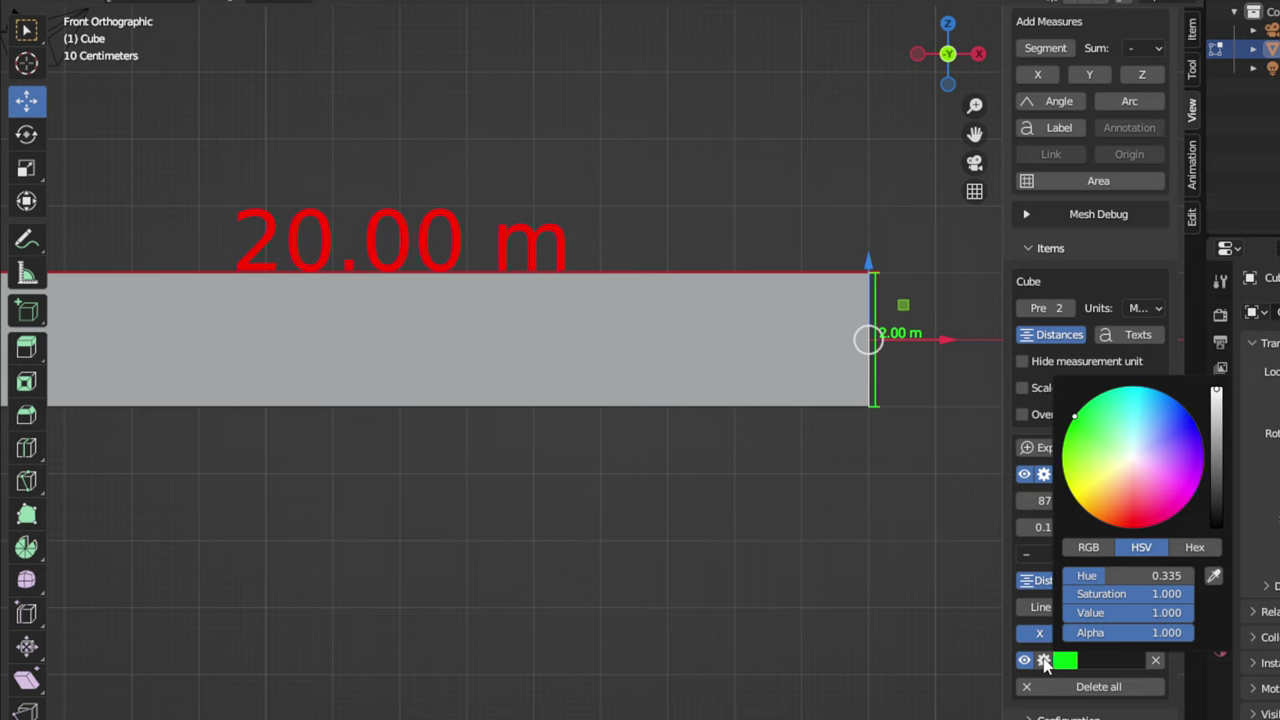
pyautogui.click(1044, 660)
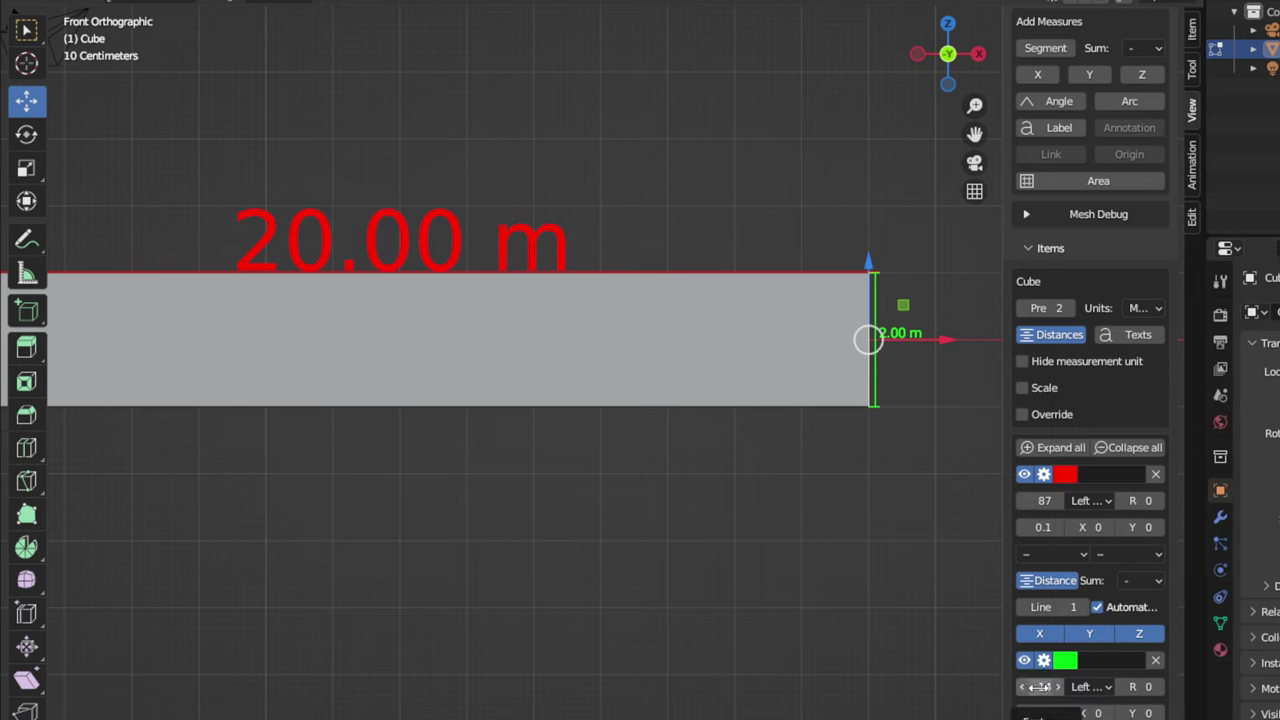
# Step: Raise the green height label's font size from 14 to 57 and recentre the cube
pyautogui.moveTo(1038, 686); pyautogui.dragTo(1175, 686)
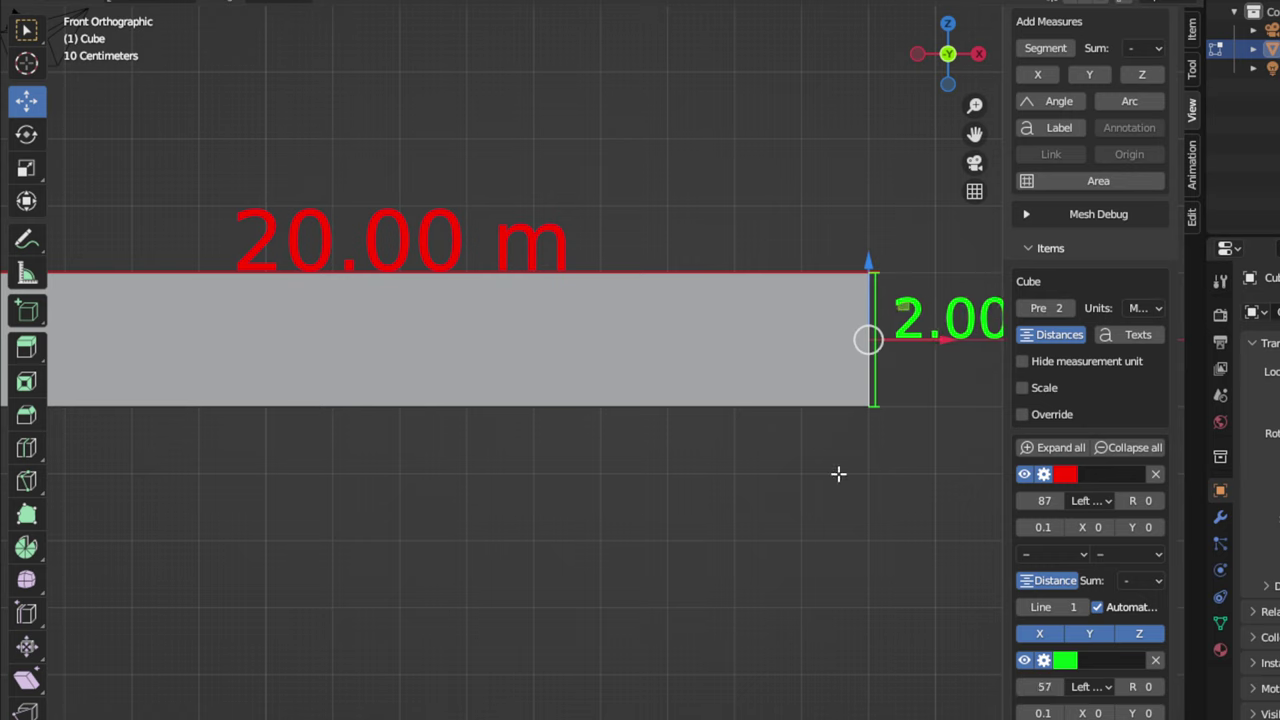
pyautogui.moveTo(976, 133); pyautogui.dragTo(849, 208)
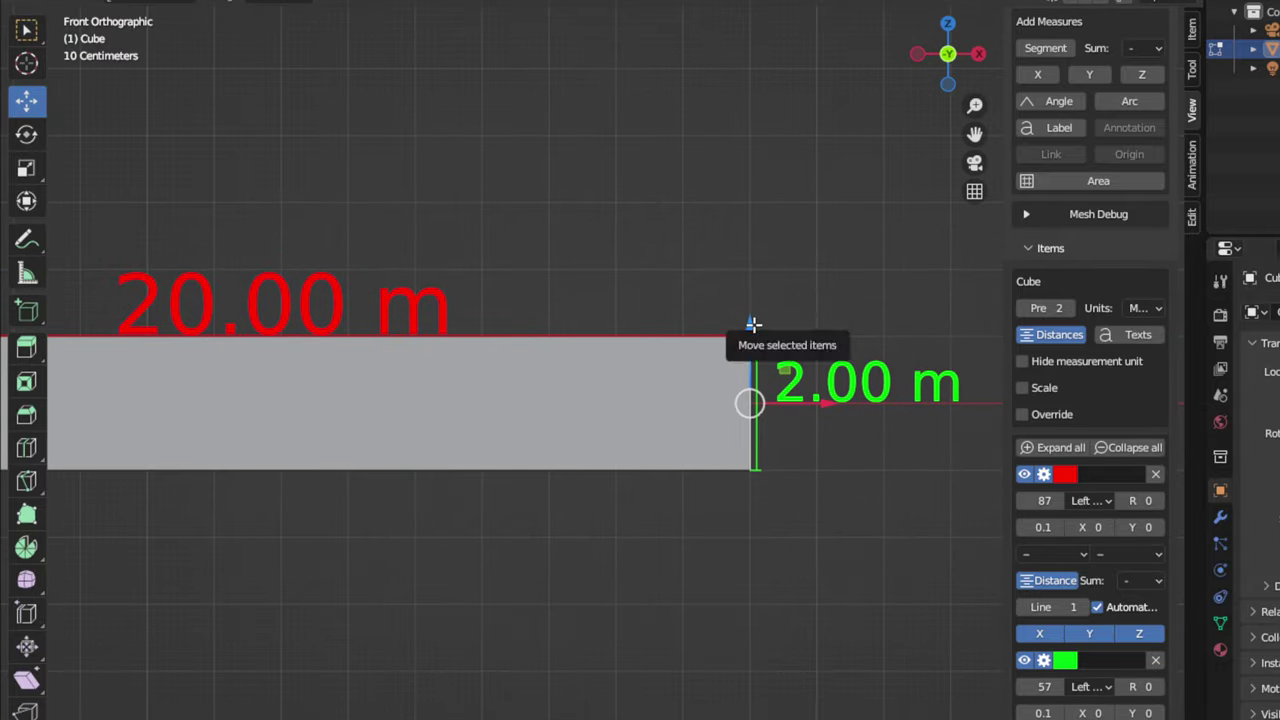
pyautogui.scroll(1, 753, 322)
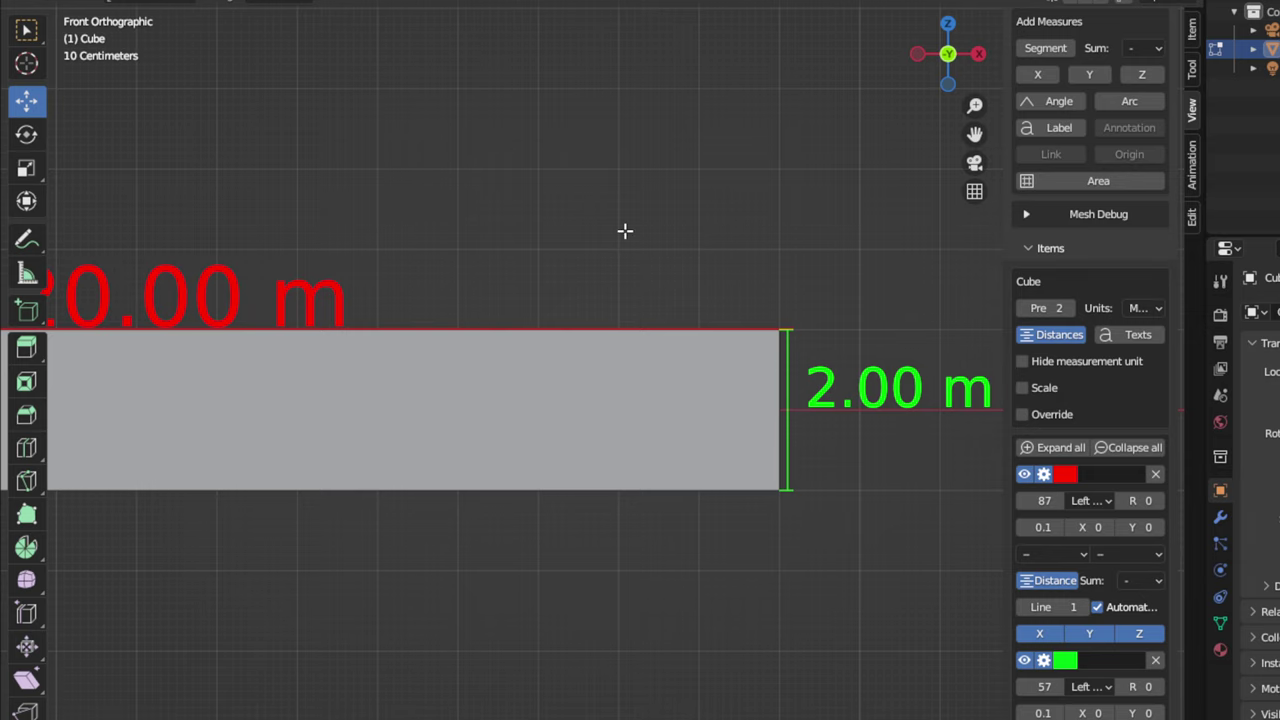
pyautogui.press('KP_5')
pyautogui.moveTo(626, 229); pyautogui.dragTo(629, 329, button='middle')
pyautogui.click(590, 337)
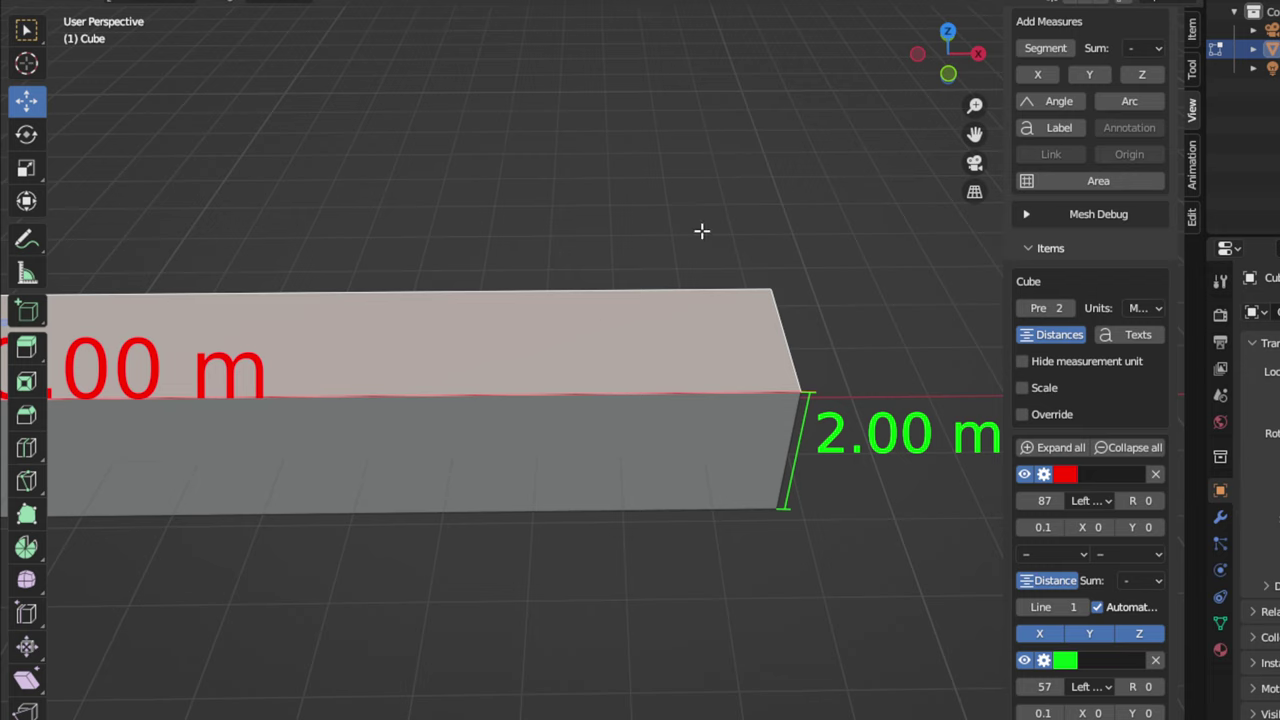
pyautogui.click(948, 75)
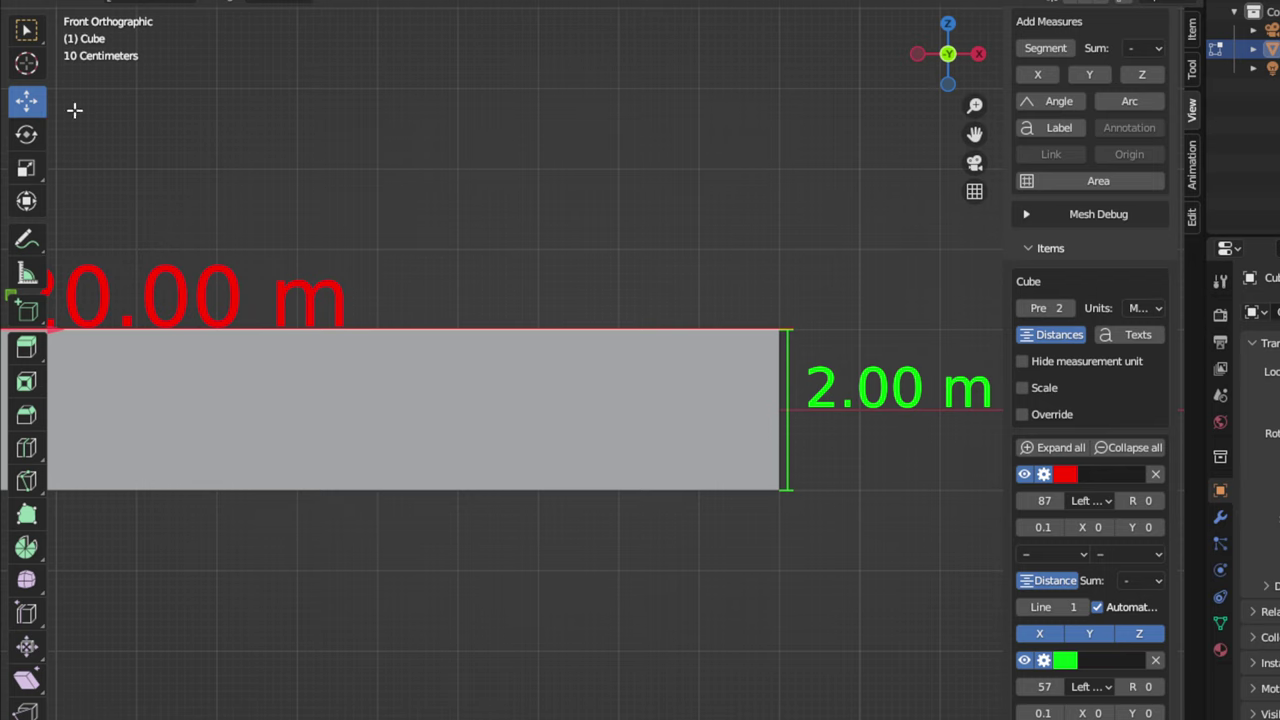
pyautogui.scroll(-1, 390, 265)
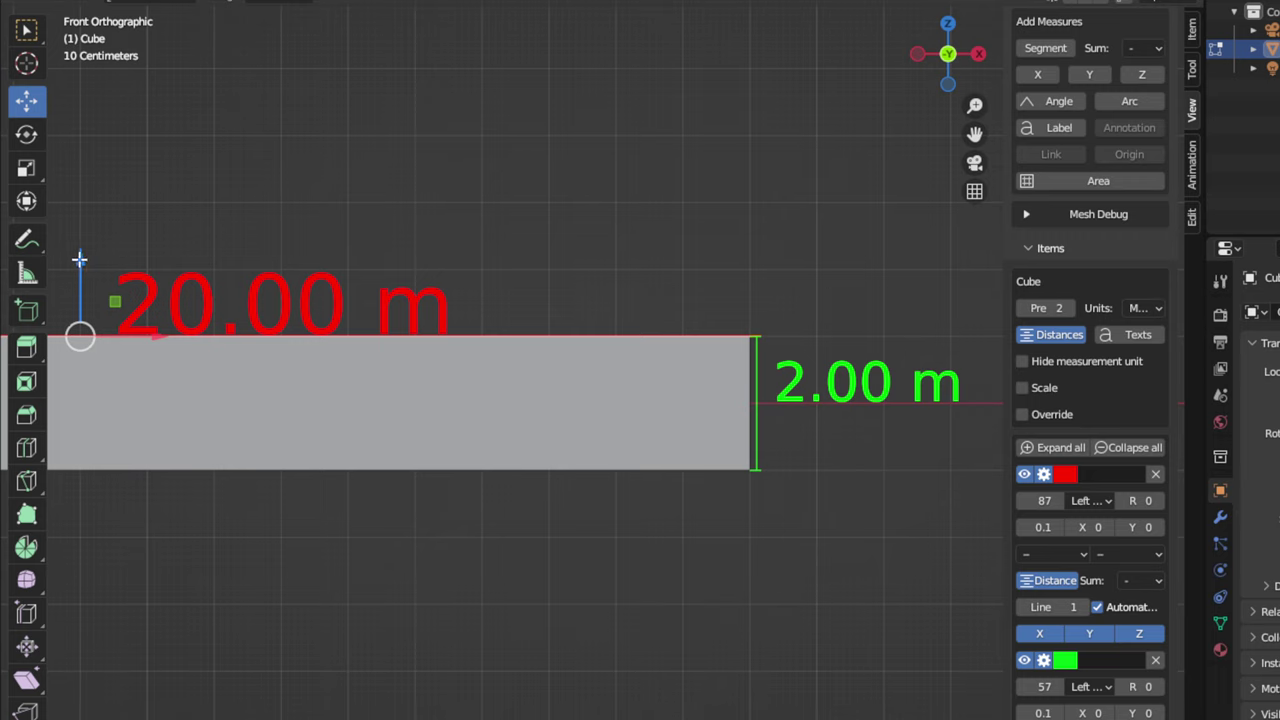
# Step: Drag the cube's top up along Z until the green height label reads 20.01 m
pyautogui.moveTo(78, 259); pyautogui.dragTo(437, 322)
pyautogui.scroll(-3, 700, 370)
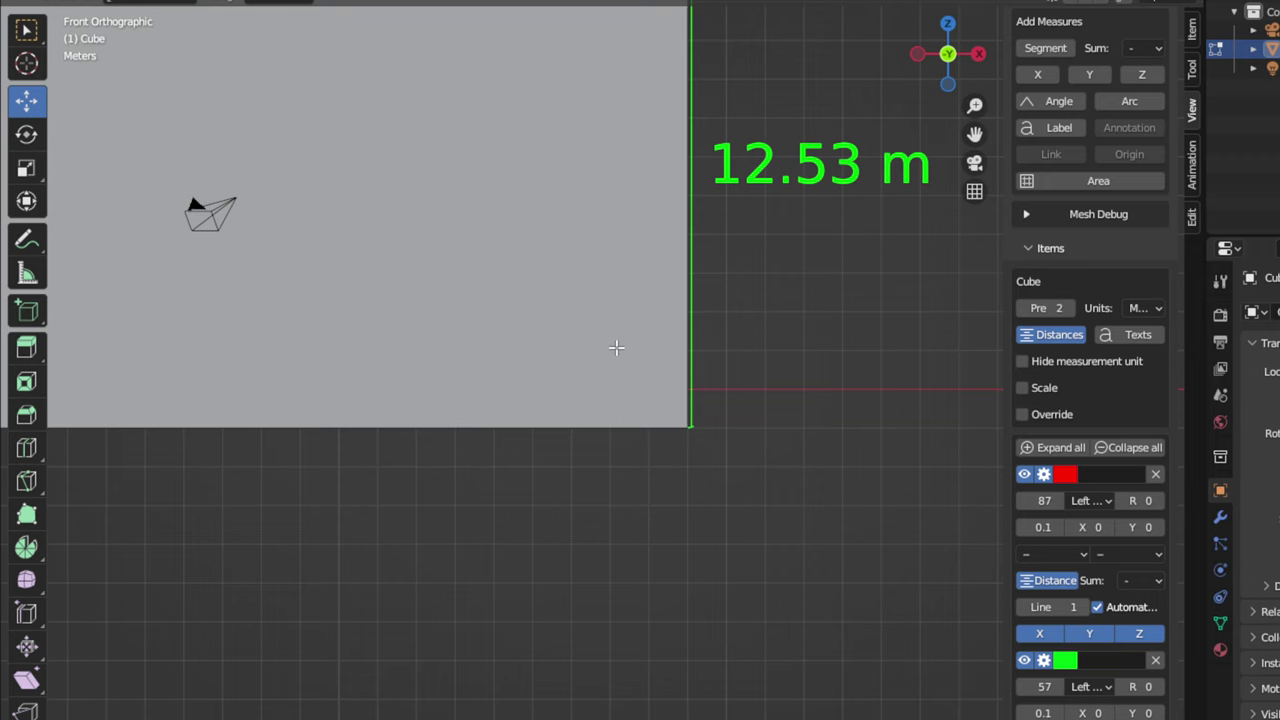
pyautogui.scroll(-2, 616, 347)
pyautogui.moveTo(977, 135); pyautogui.dragTo(958, 365)
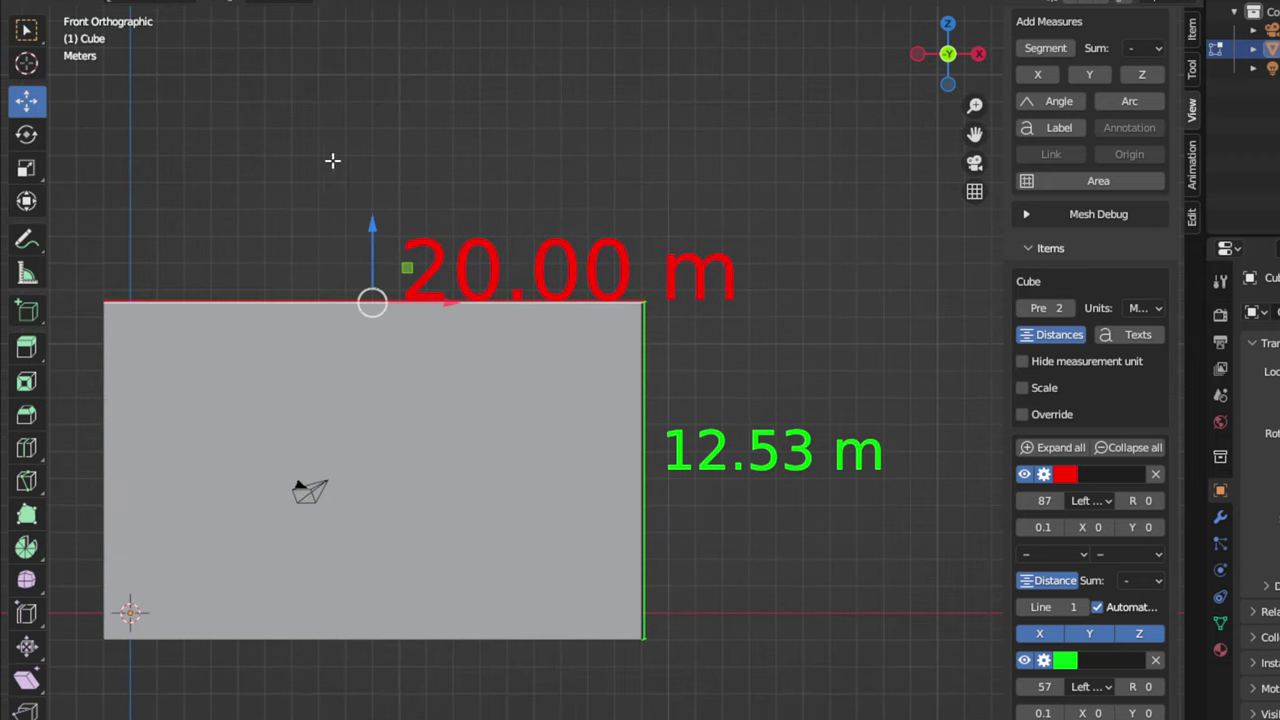
pyautogui.moveTo(370, 222); pyautogui.dragTo(438, 17)
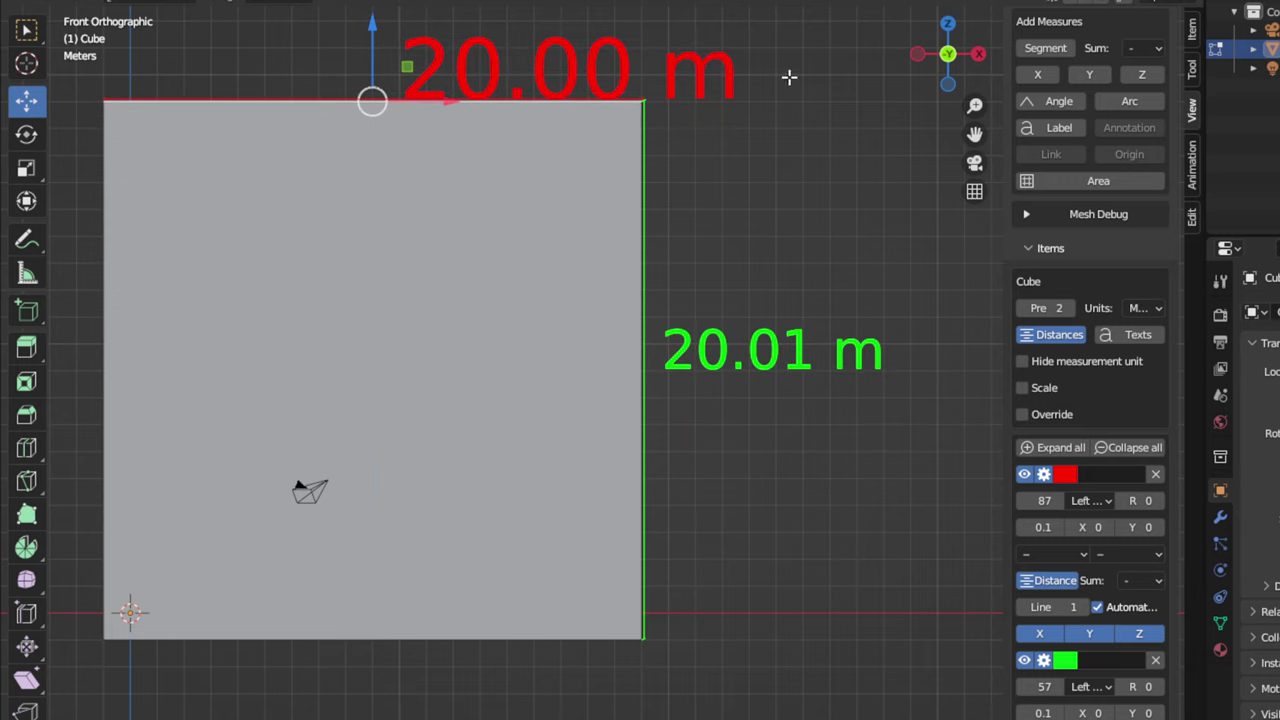
pyautogui.moveTo(973, 133); pyautogui.dragTo(925, 316)
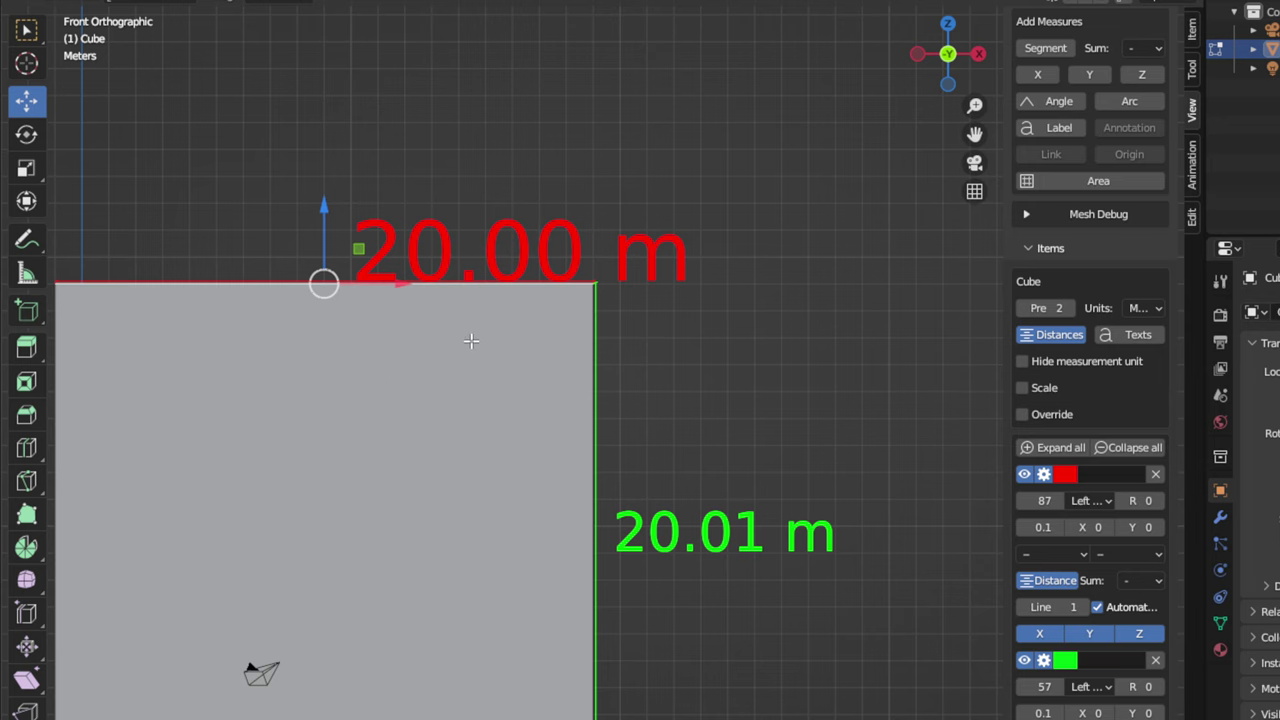
pyautogui.scroll(1, 462, 341)
pyautogui.scroll(1, 458, 340)
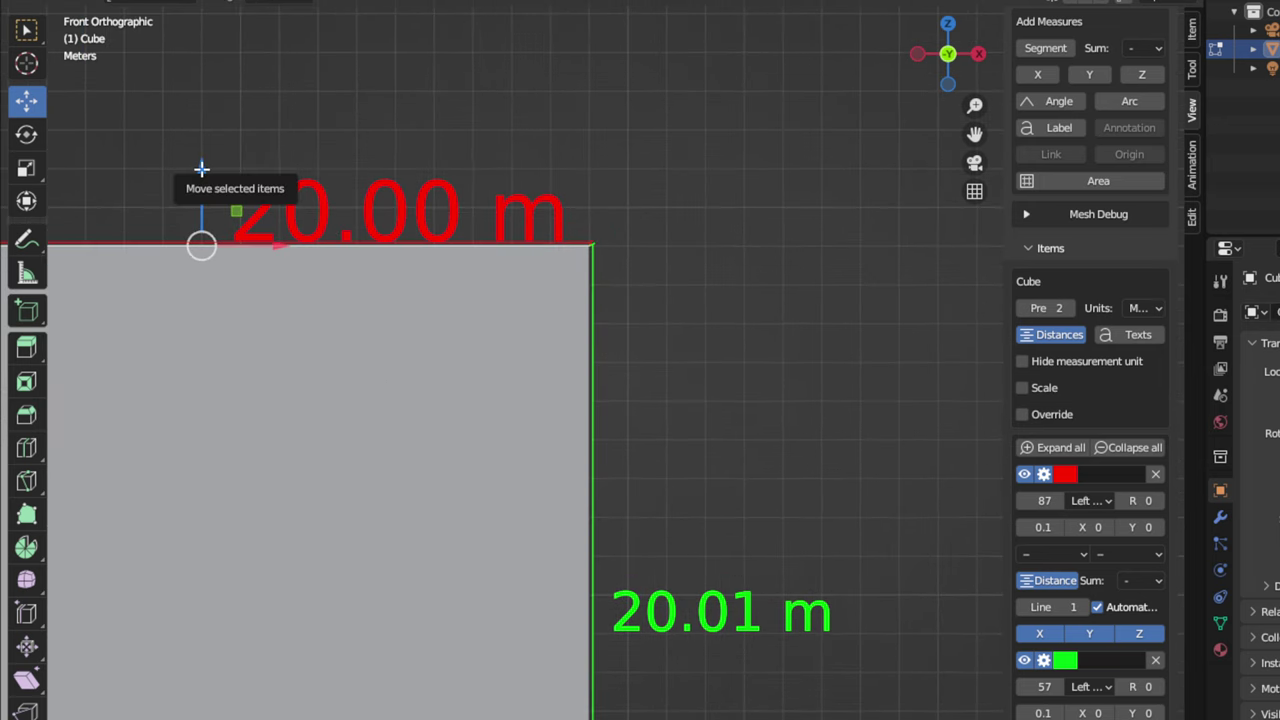
pyautogui.moveTo(201, 170); pyautogui.dragTo(205, 167)
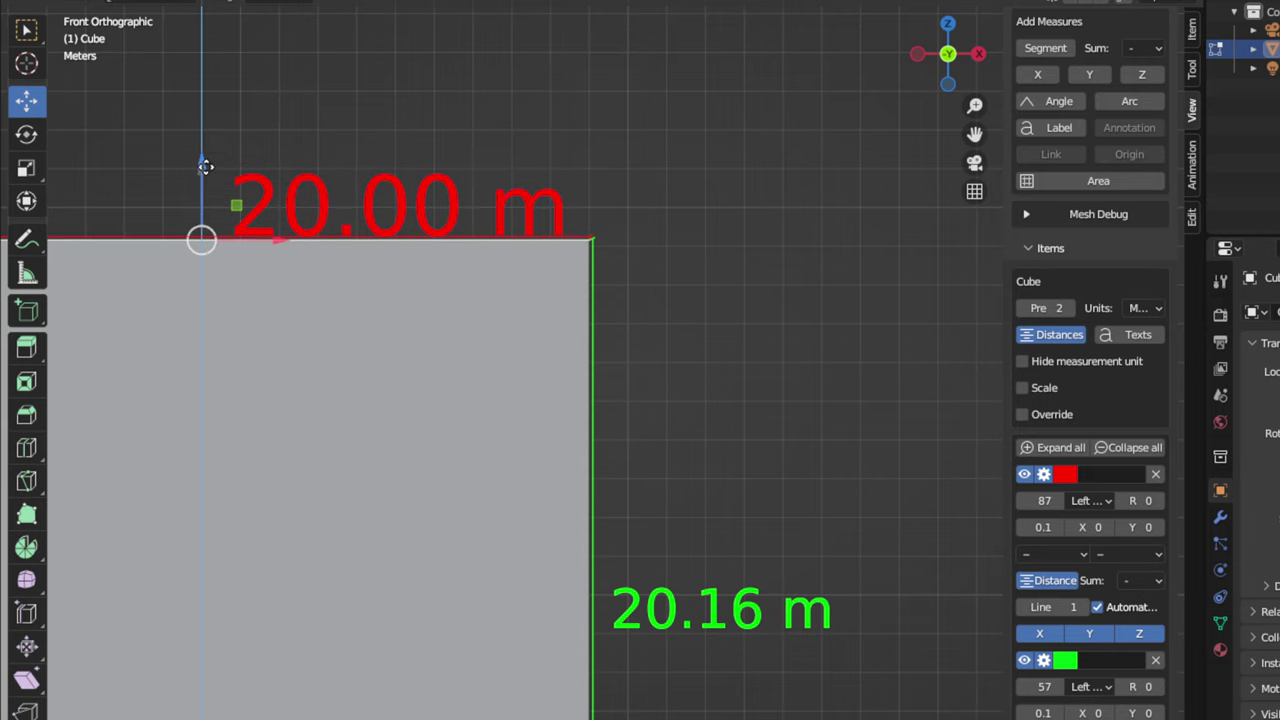
pyautogui.moveTo(205, 167); pyautogui.dragTo(203, 165)
pyautogui.moveTo(202, 163); pyautogui.dragTo(205, 168)
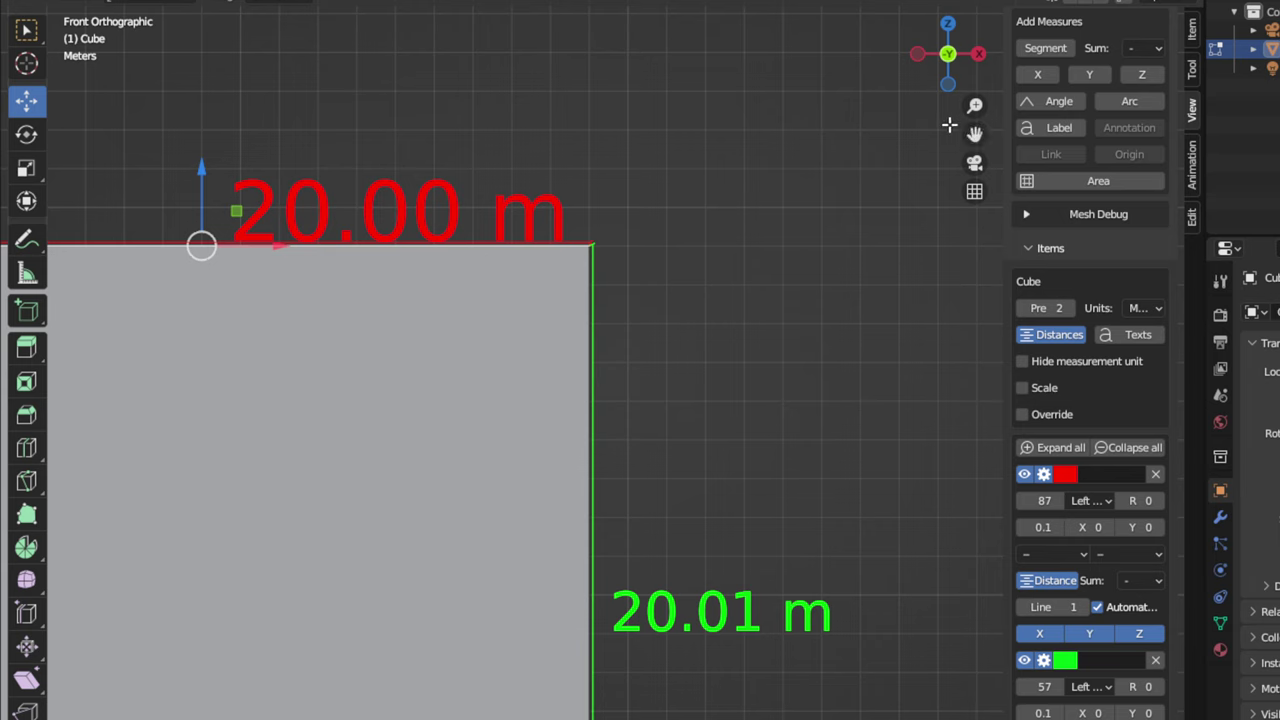
pyautogui.moveTo(974, 133); pyautogui.dragTo(1107, 115)
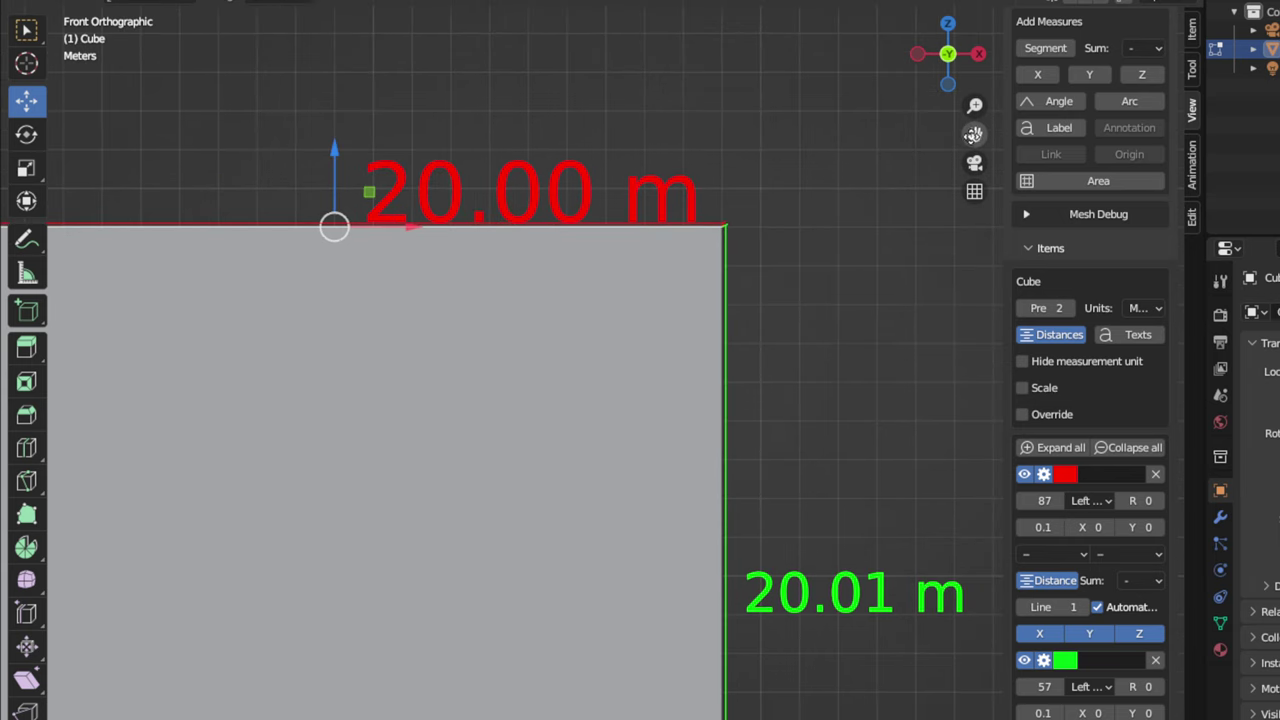
pyautogui.scroll(1, 450, 284)
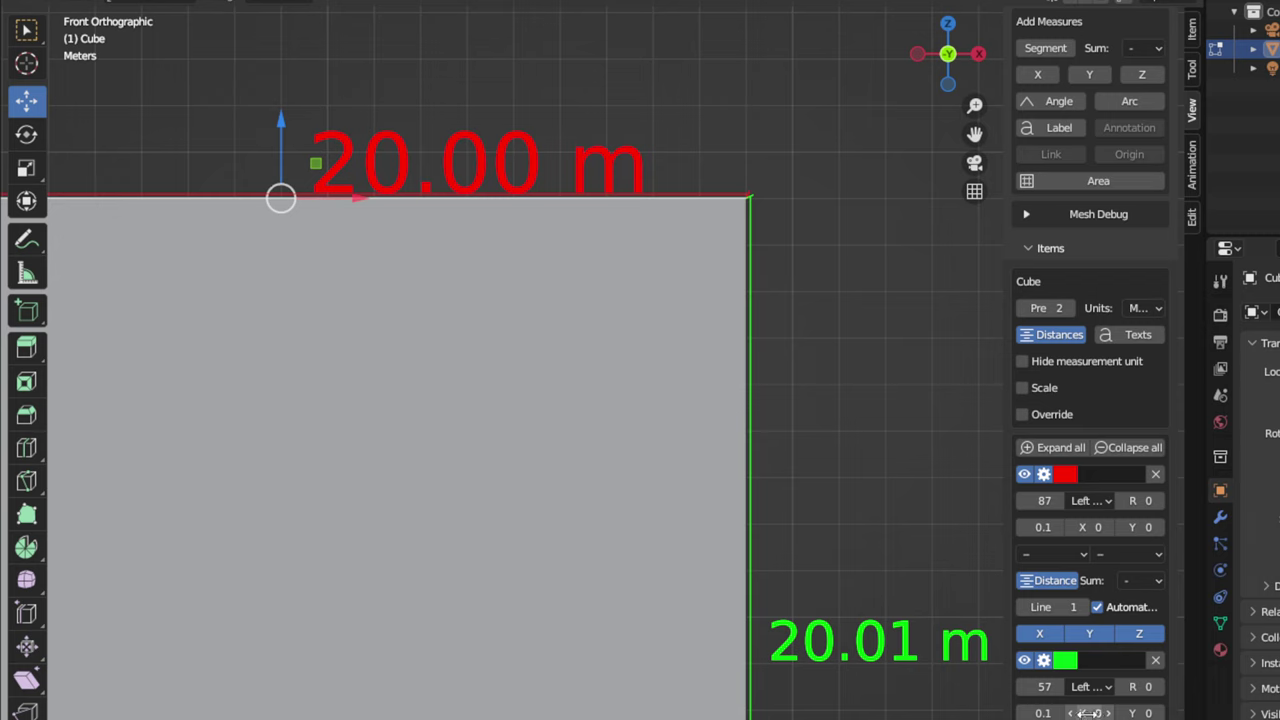
pyautogui.moveTo(1090, 713); pyautogui.dragTo(655, 713)
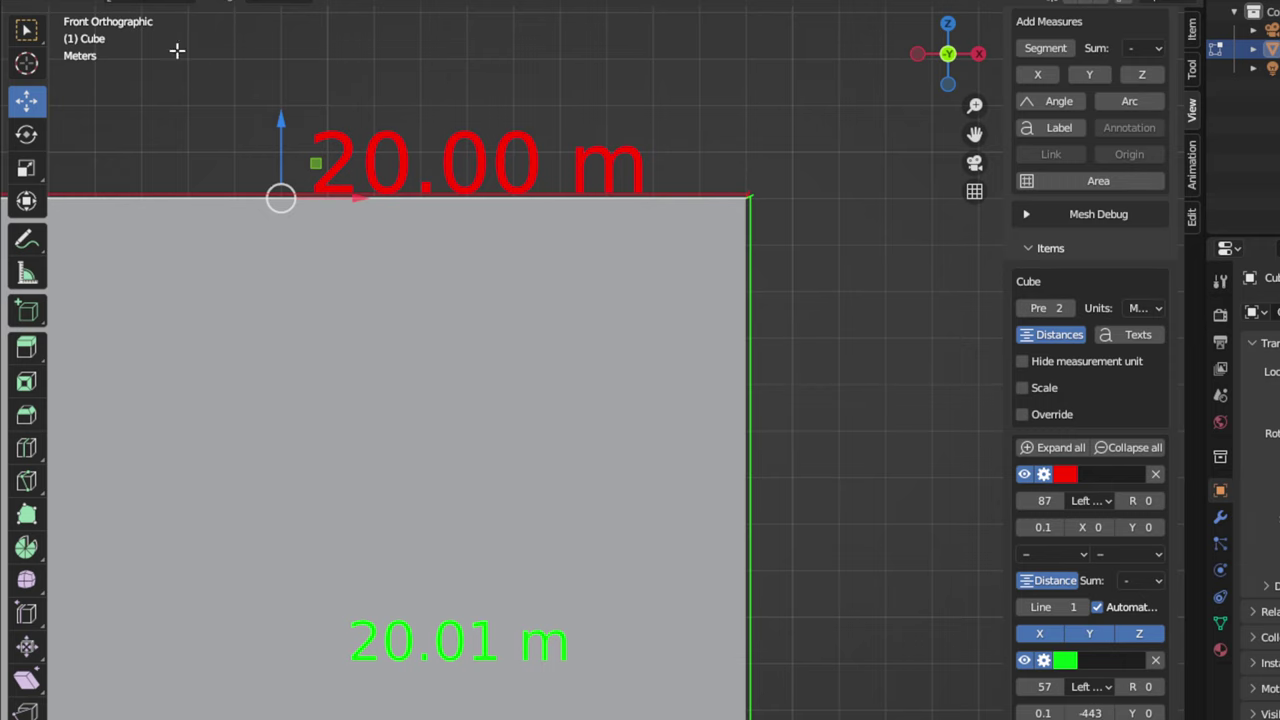
pyautogui.scroll(1, 340, 181)
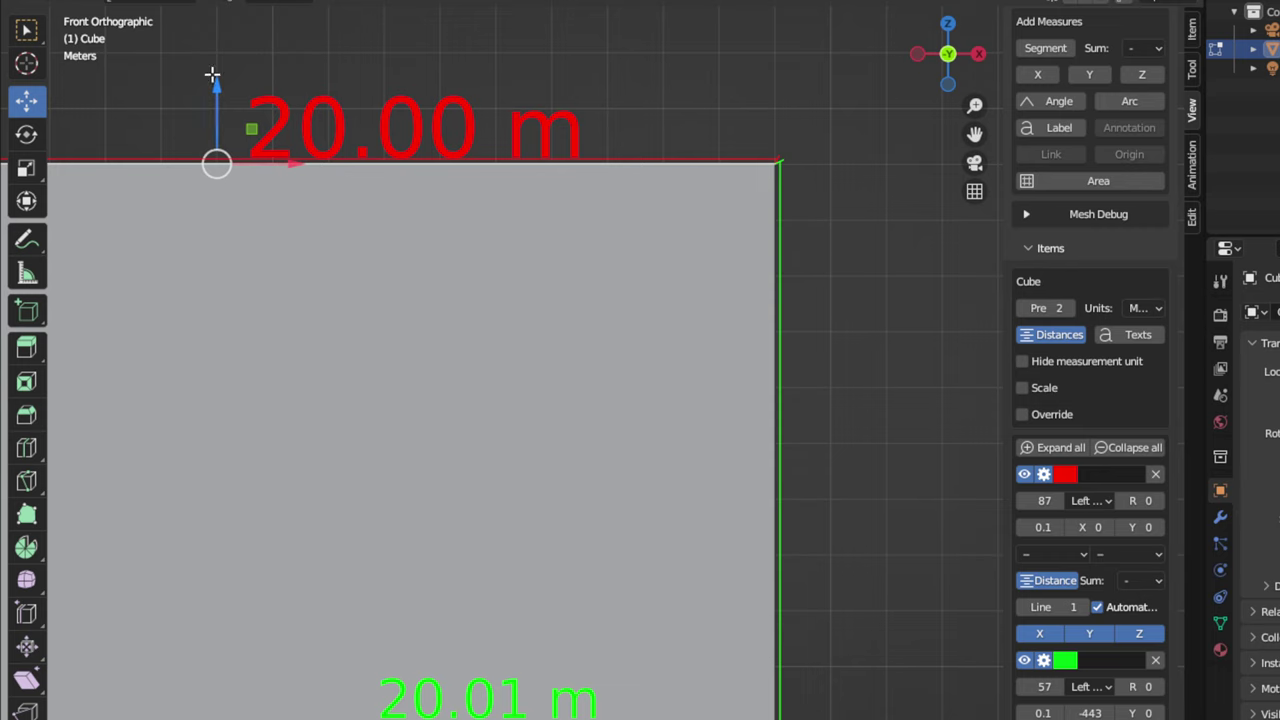
pyautogui.scroll(1, 202, 96)
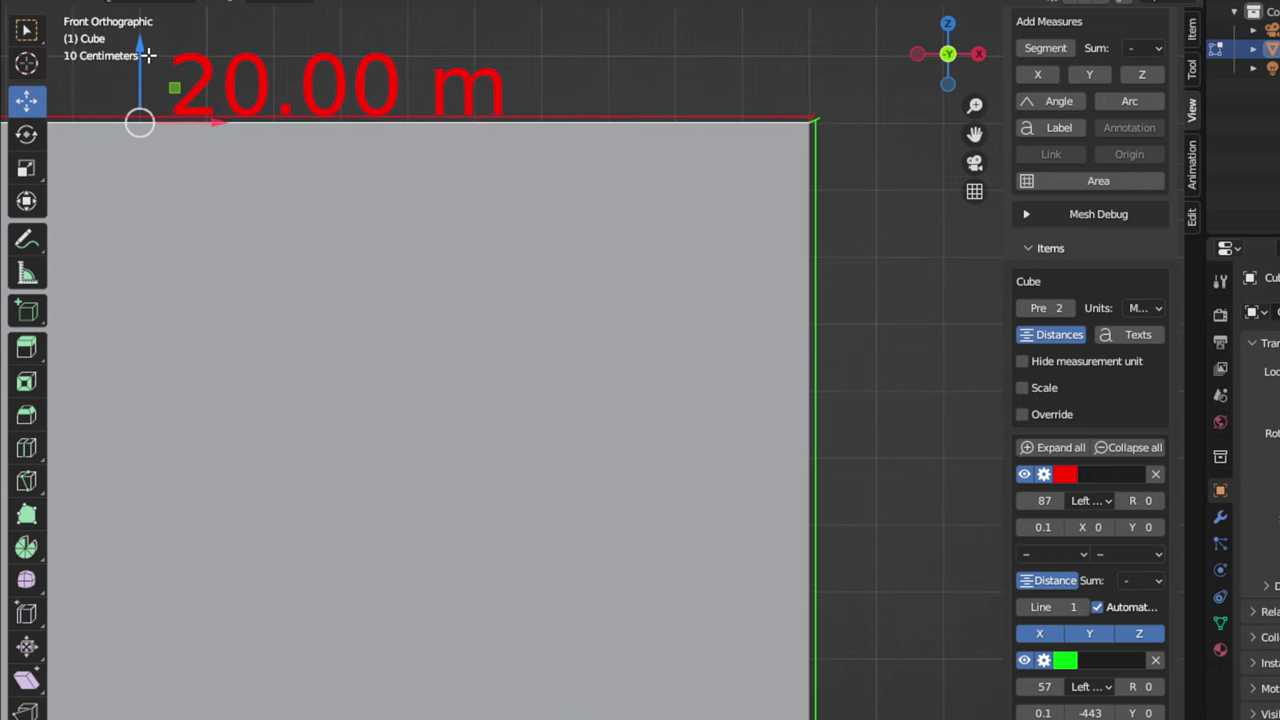
pyautogui.moveTo(975, 134); pyautogui.dragTo(1011, 101)
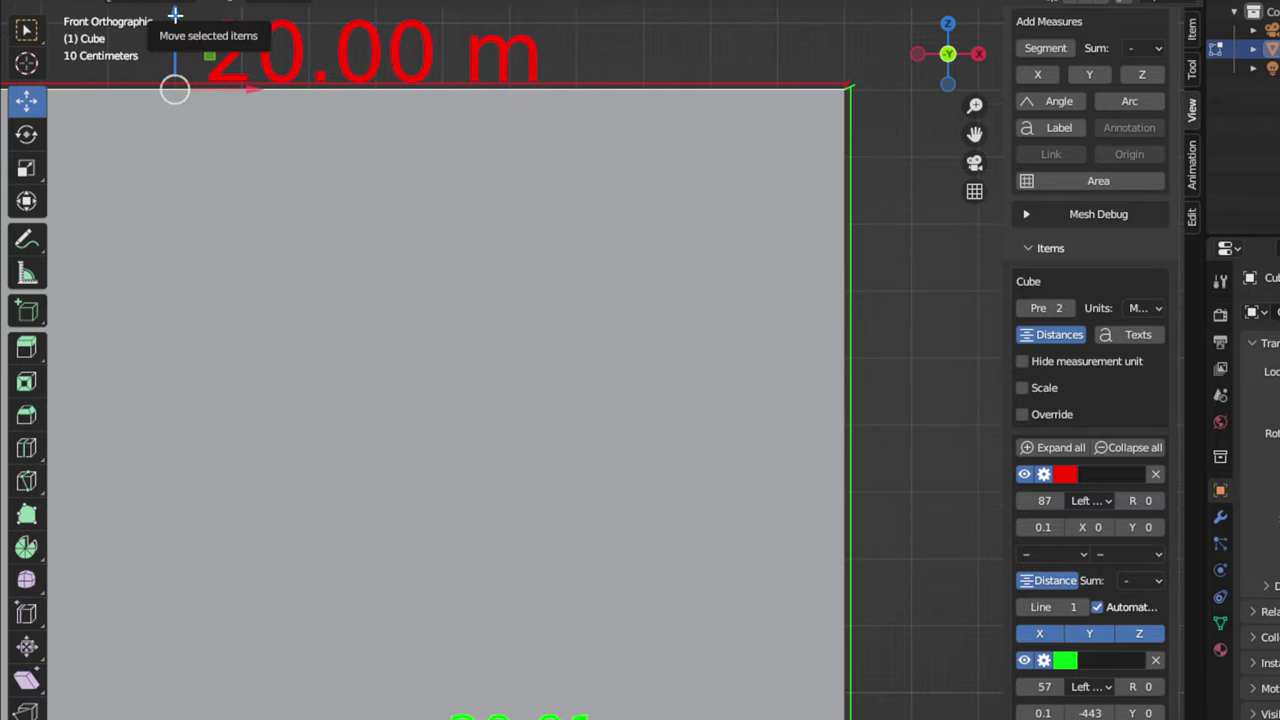
pyautogui.moveTo(175, 16); pyautogui.dragTo(180, 18)
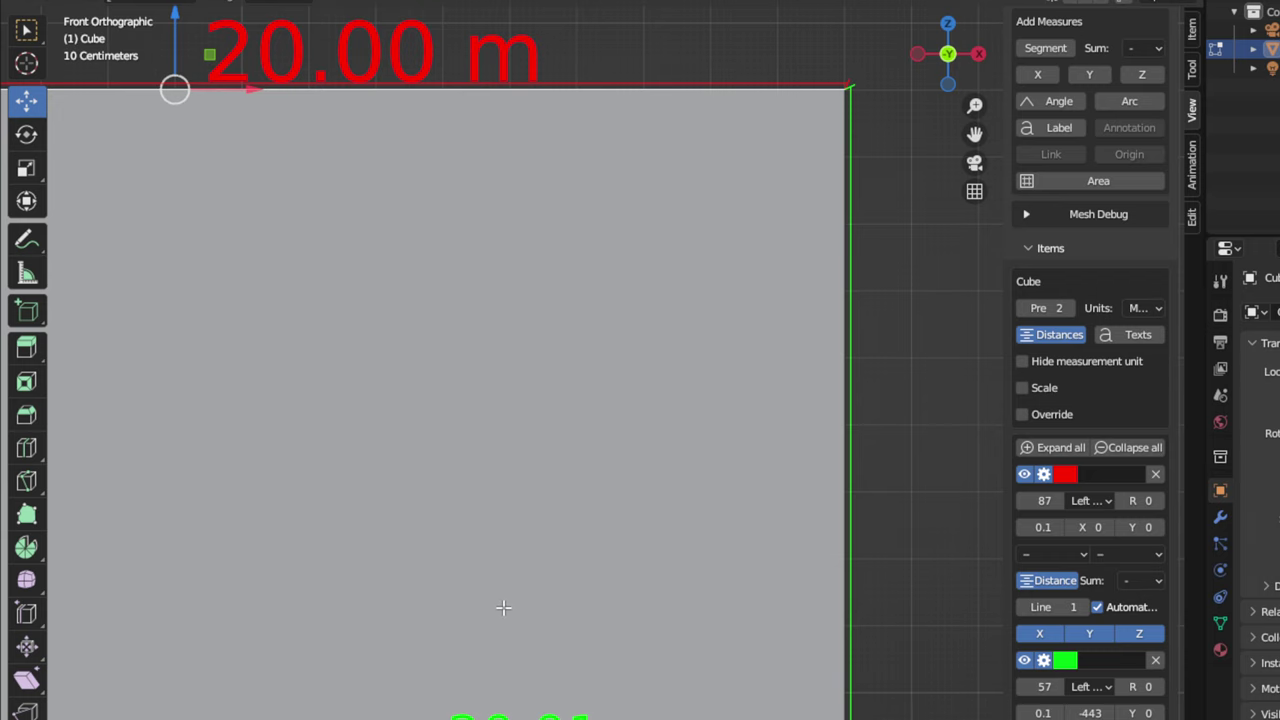
pyautogui.scroll(-2, 500, 603)
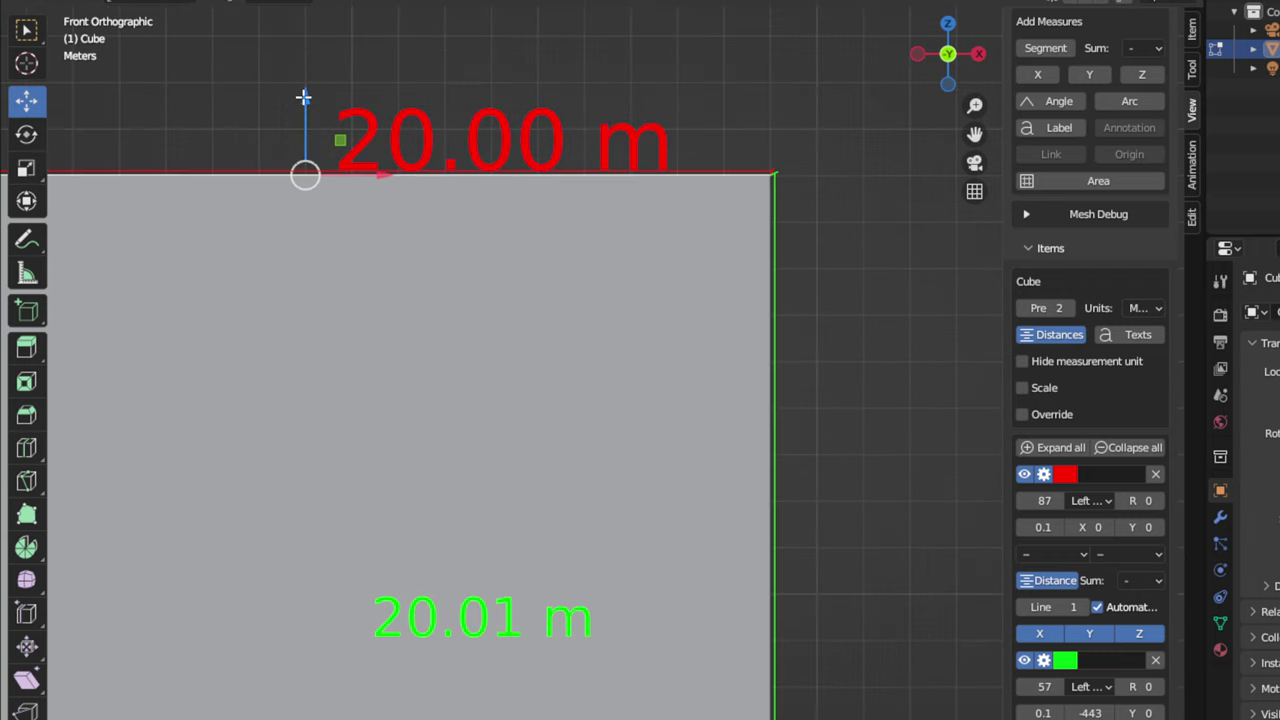
pyautogui.moveTo(303, 99); pyautogui.dragTo(305, 101)
pyautogui.scroll(1, 305, 100)
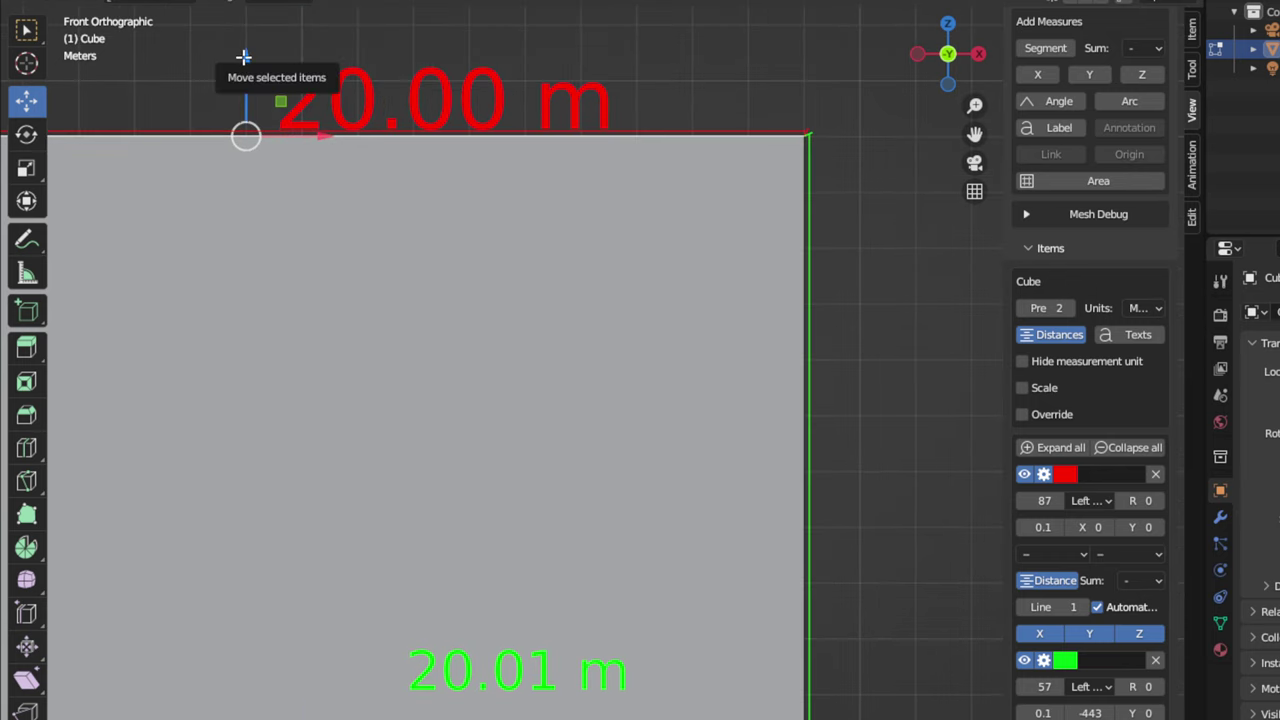
pyautogui.moveTo(243, 60); pyautogui.dragTo(246, 60)
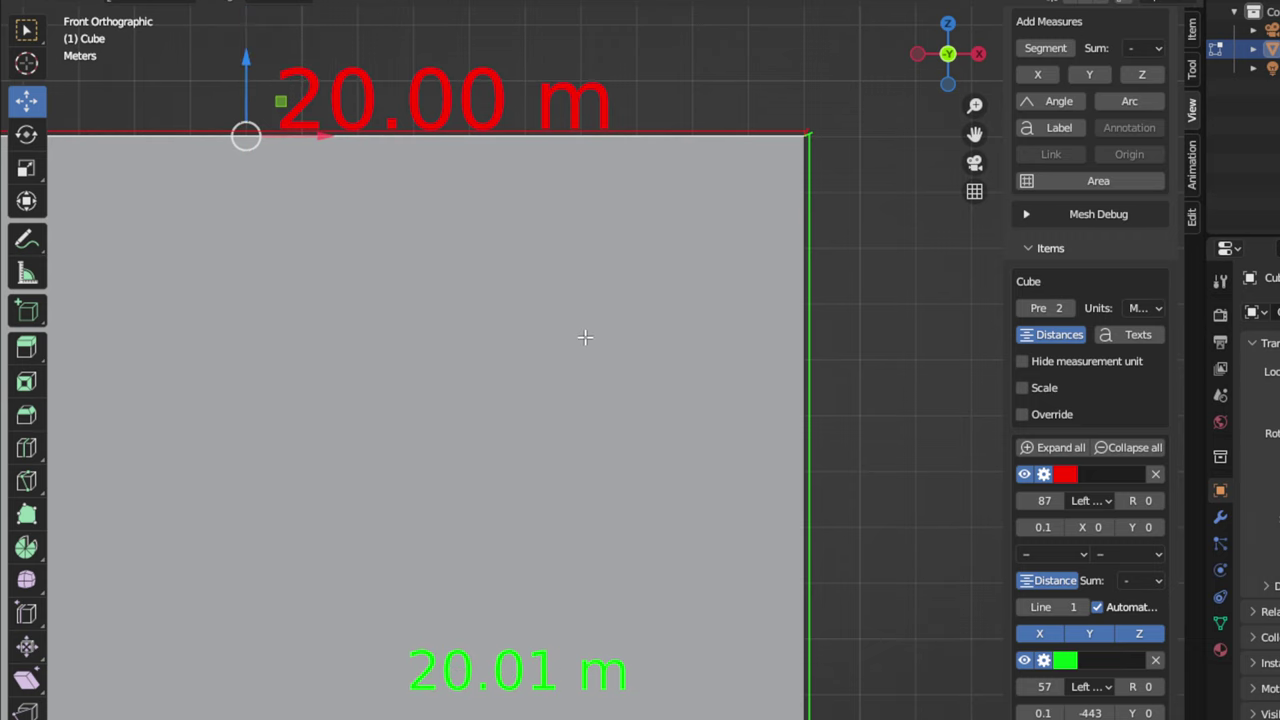
pyautogui.scroll(-2, 579, 338)
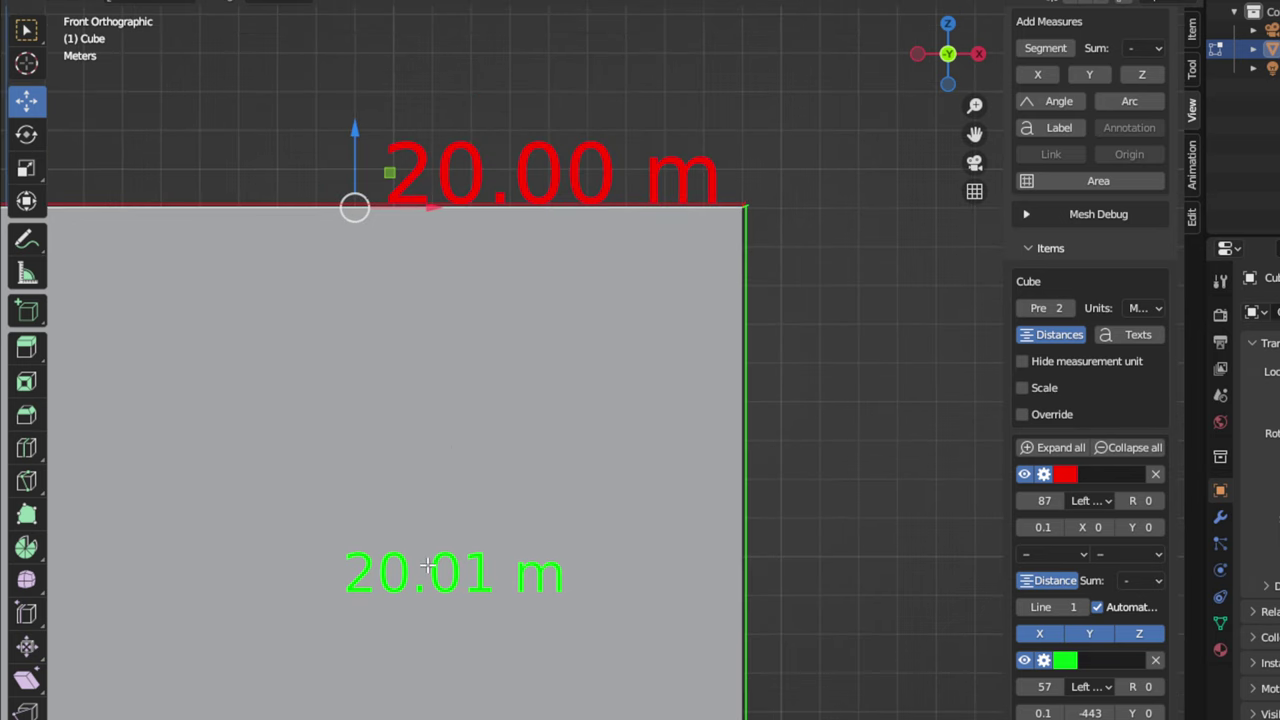
pyautogui.scroll(-1, 477, 526)
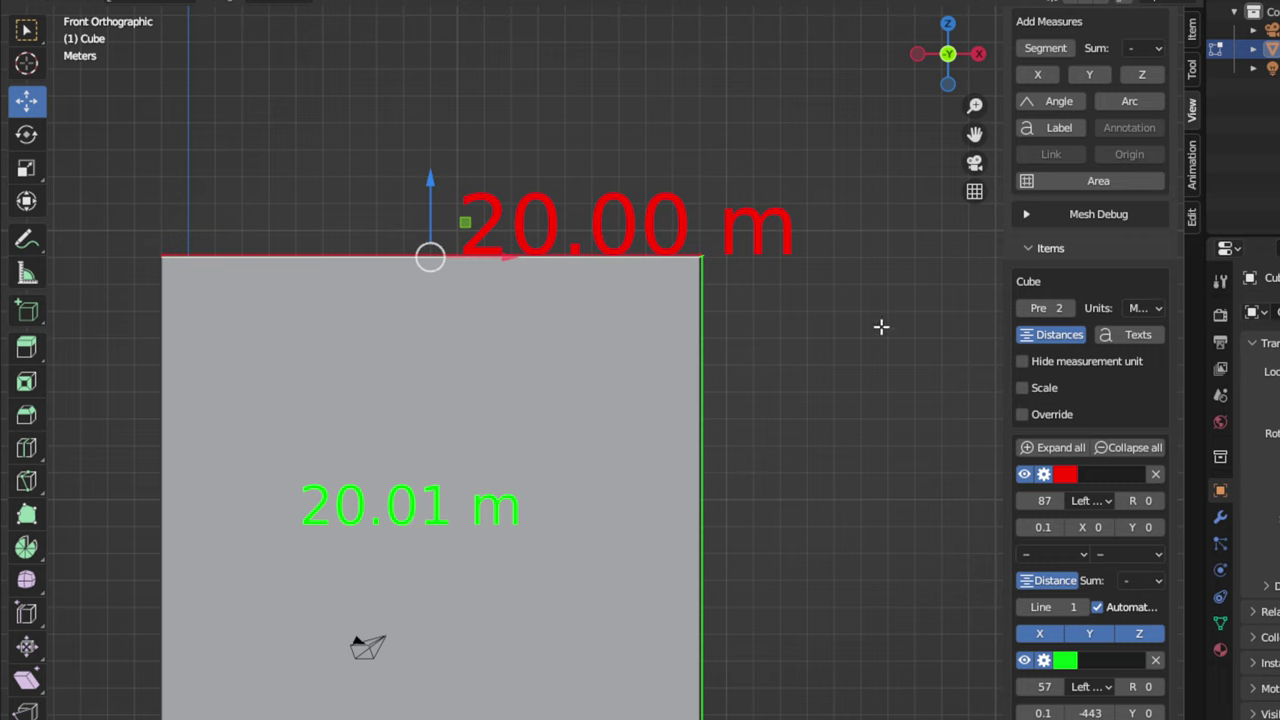
pyautogui.press('KP_5')
# Step: From an orbited perspective view, clear the selection and select the slab's top-left front corner vertex
pyautogui.moveTo(883, 326); pyautogui.dragTo(605, 349, button='middle')
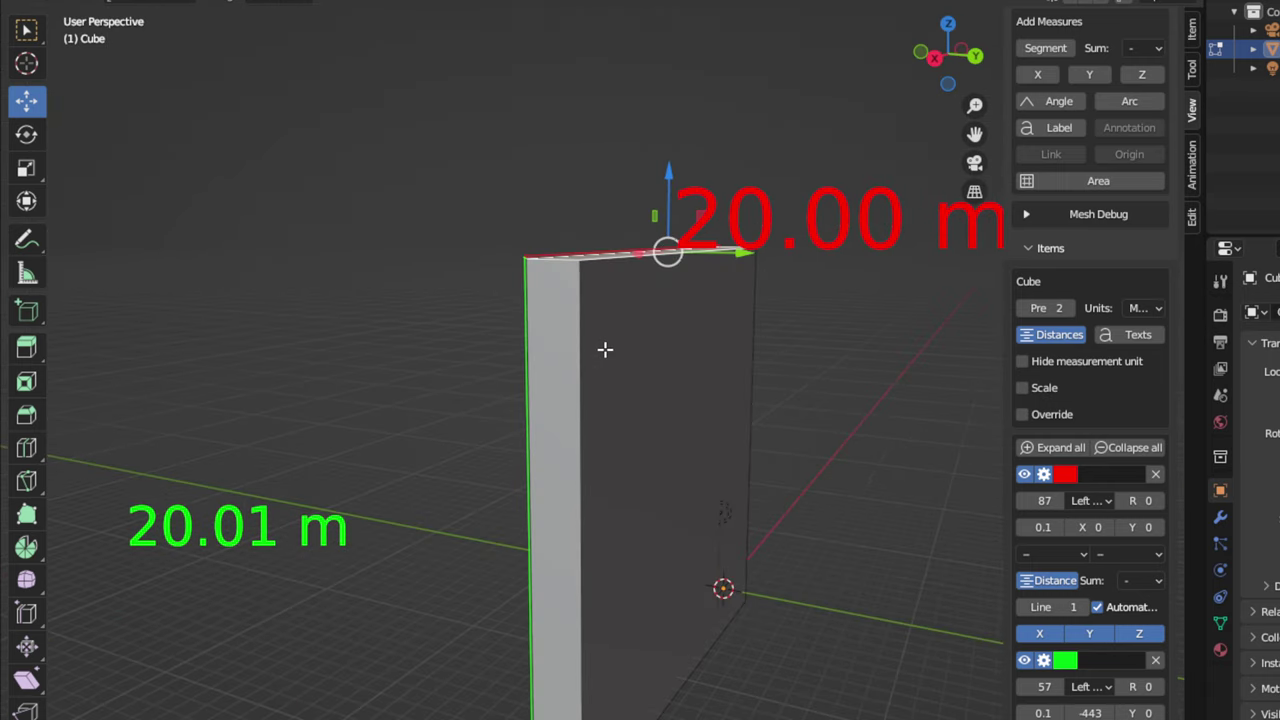
pyautogui.moveTo(677, 397)
pyautogui.mouseDown(button='middle')
pyautogui.moveTo(643, 449)
pyautogui.moveTo(651, 466)
pyautogui.mouseUp(button='middle')
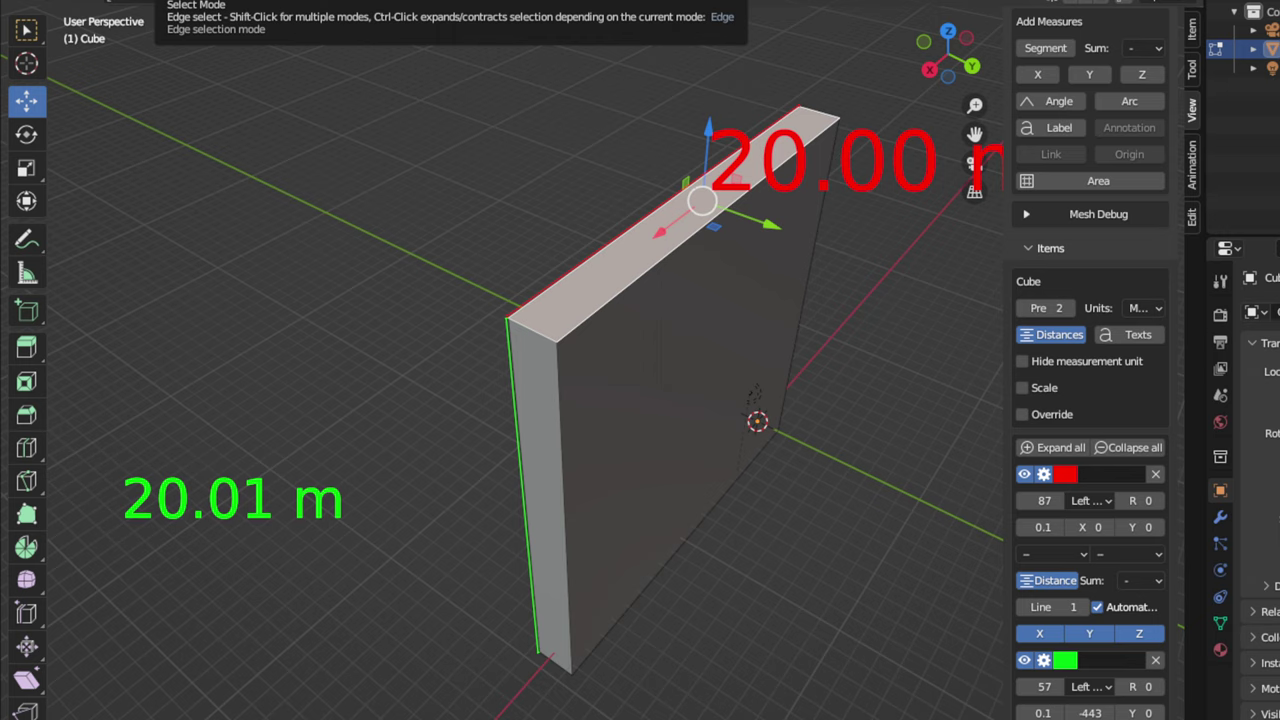
pyautogui.click(170, 2)
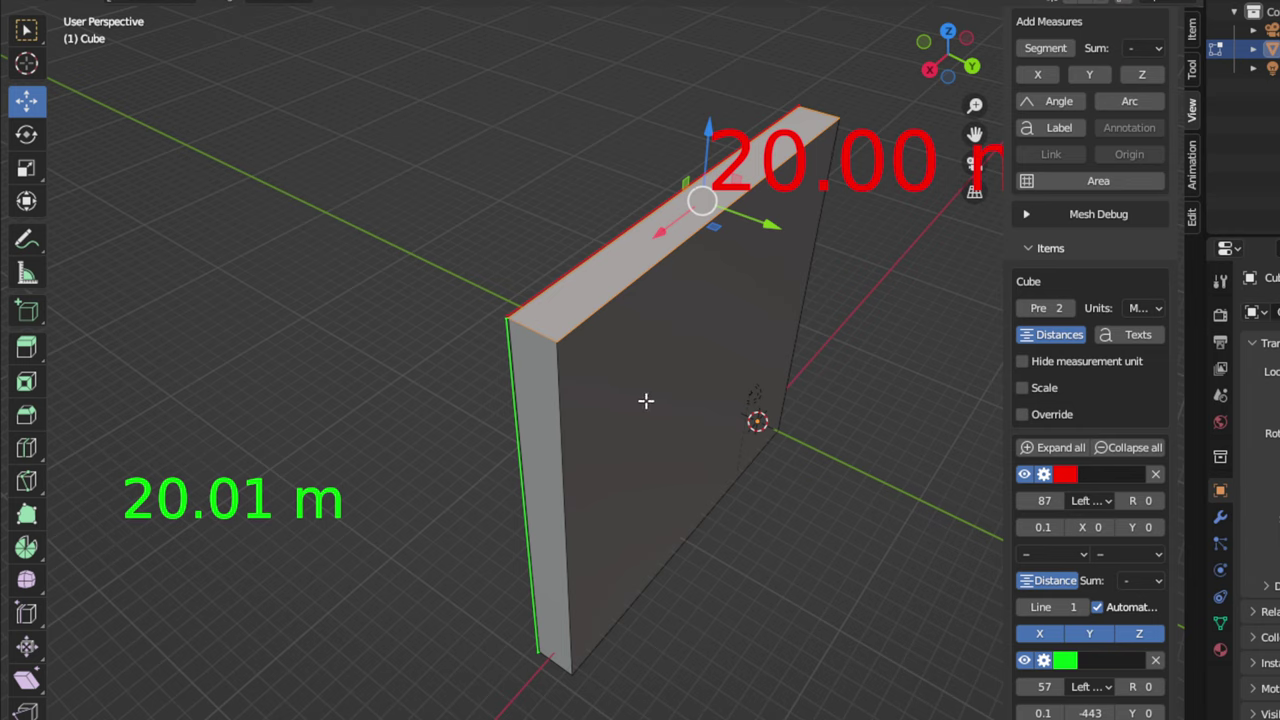
pyautogui.click(609, 337)
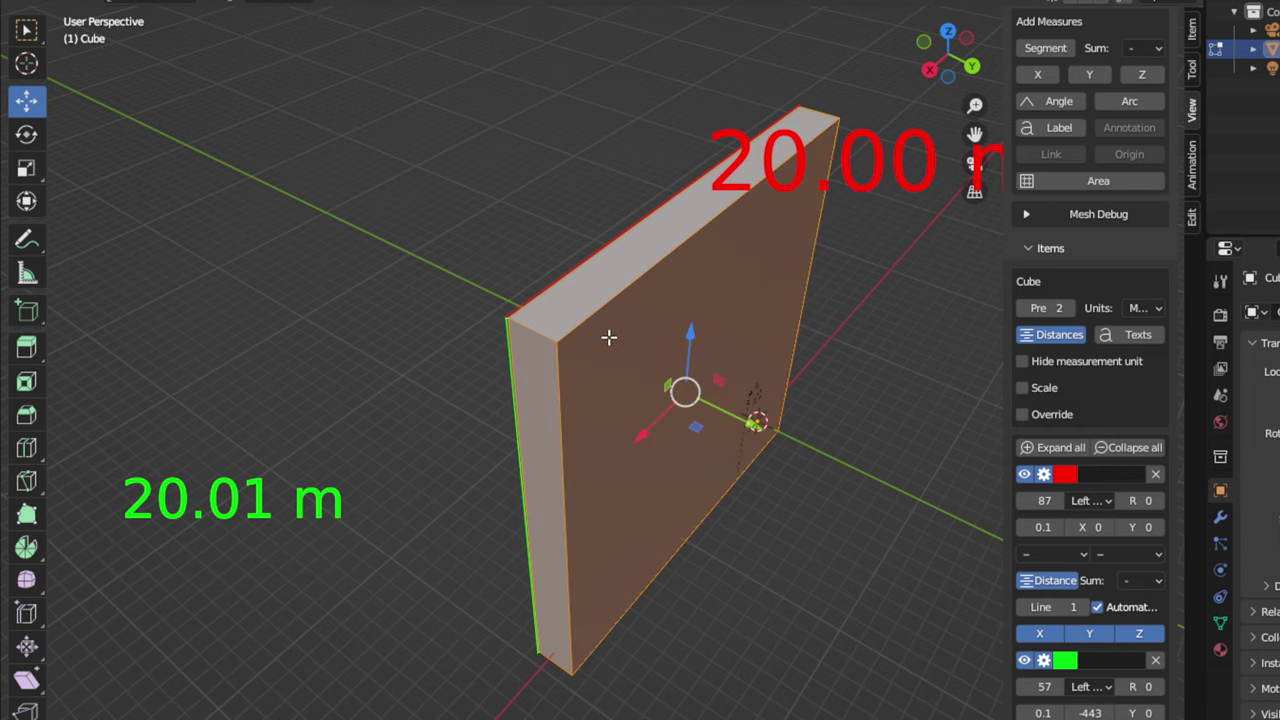
pyautogui.hotkey('alt', 'a')
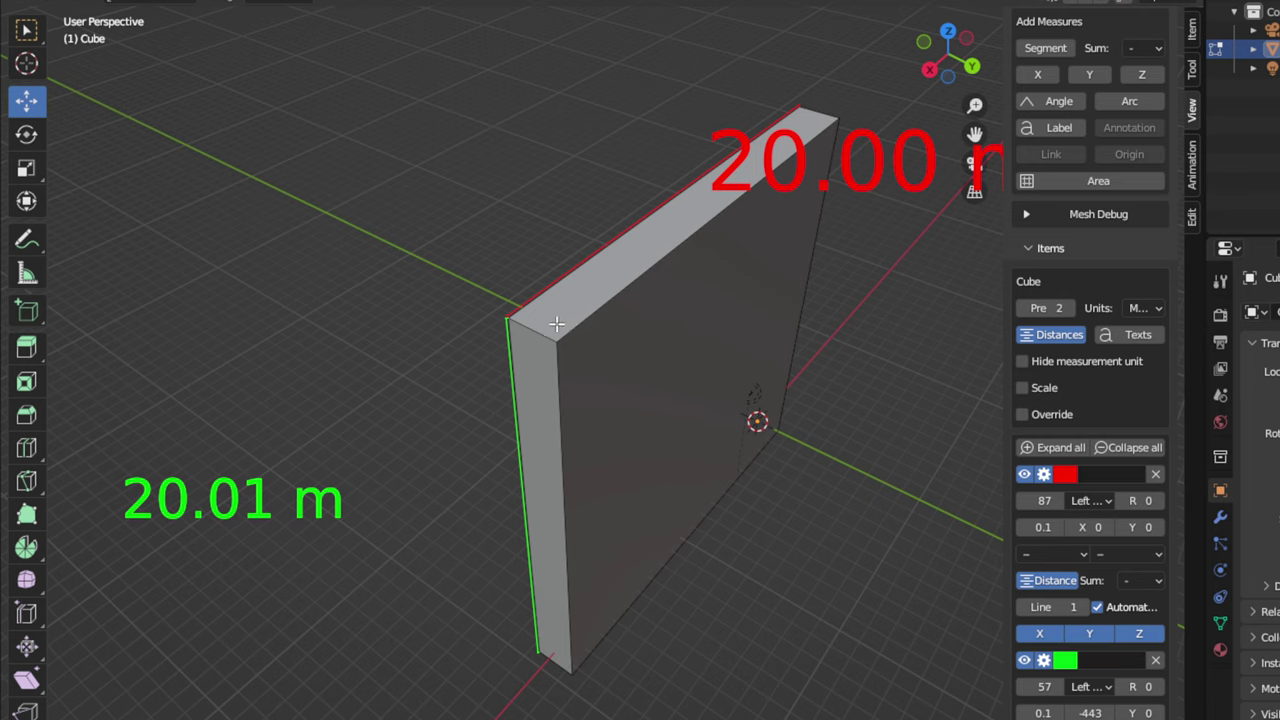
pyautogui.click(539, 332)
pyautogui.scroll(3, 1111, 540)
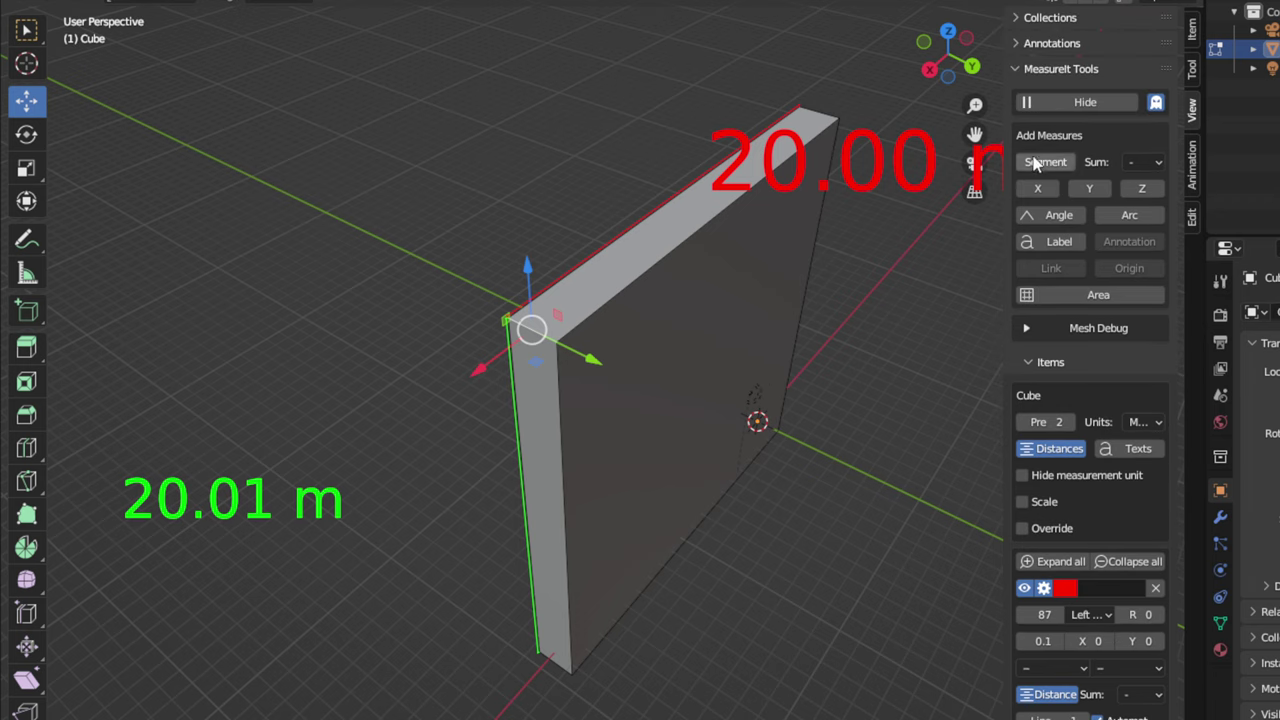
# Step: Expand the light-blue 2.00 m thickness measure's settings and raise its font size from 16 to 42
pyautogui.scroll(-6, 1112, 588)
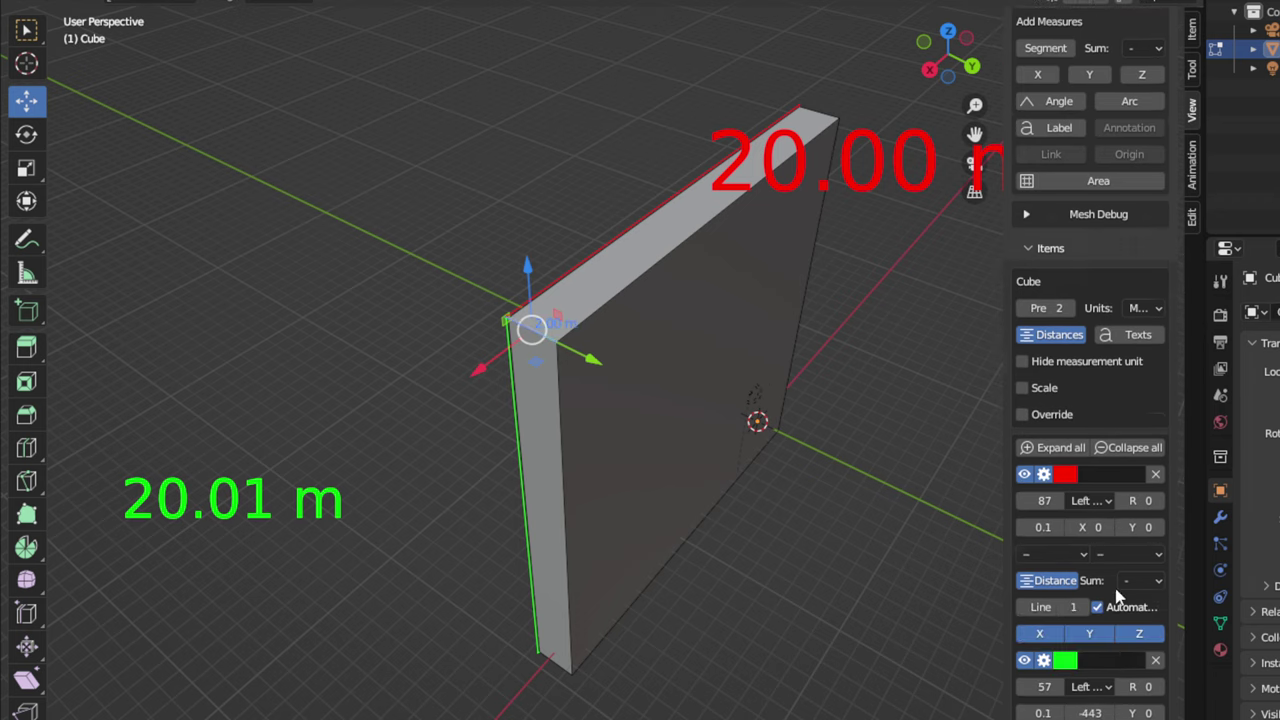
pyautogui.click(1044, 662)
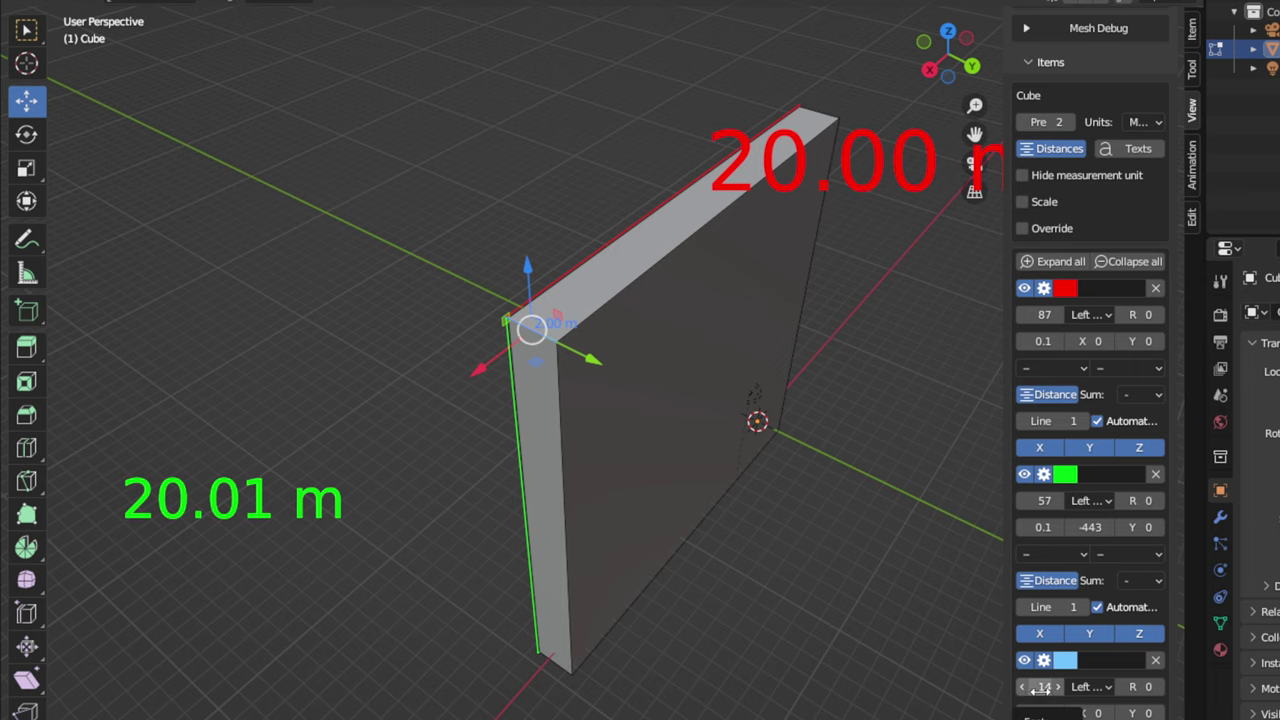
pyautogui.moveTo(1044, 687)
pyautogui.mouseDown()
pyautogui.moveTo(1120, 687)
pyautogui.moveTo(1040, 688)
pyautogui.mouseUp()
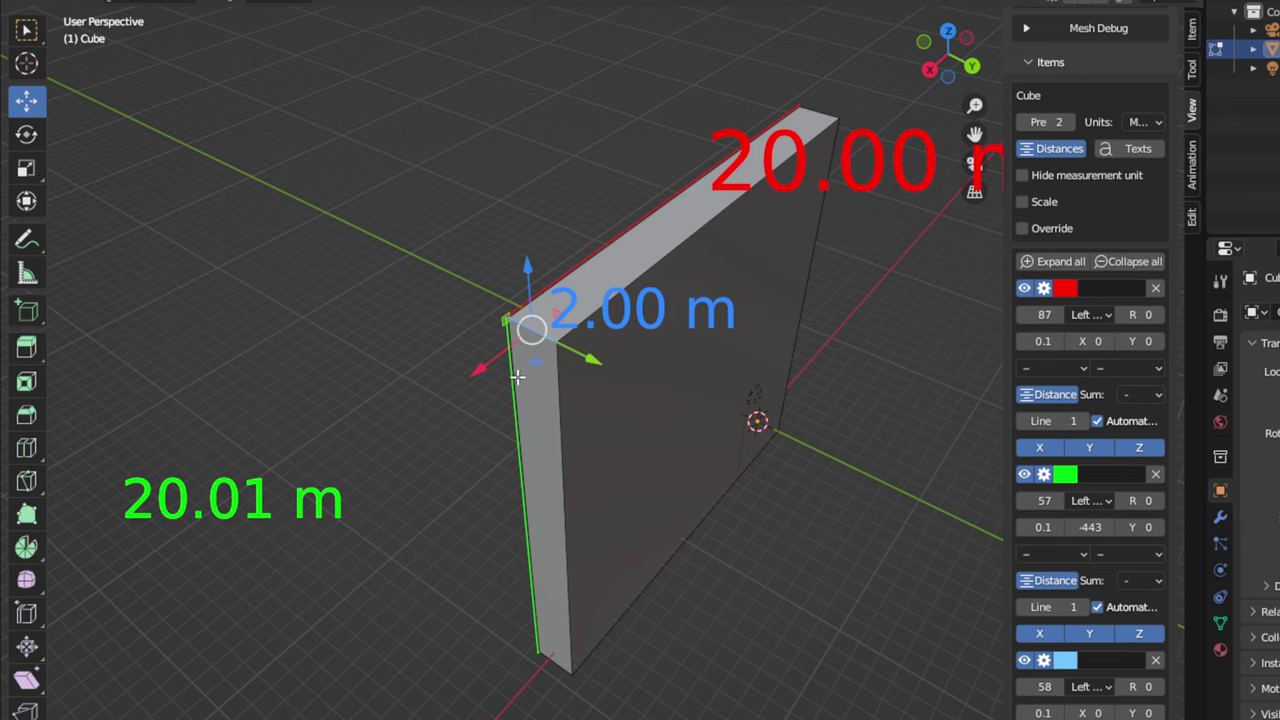
# Step: Select the slab's large front face
pyautogui.click(591, 349)
pyautogui.keyDown('shift'); pyautogui.click(583, 338); pyautogui.keyUp('shift')
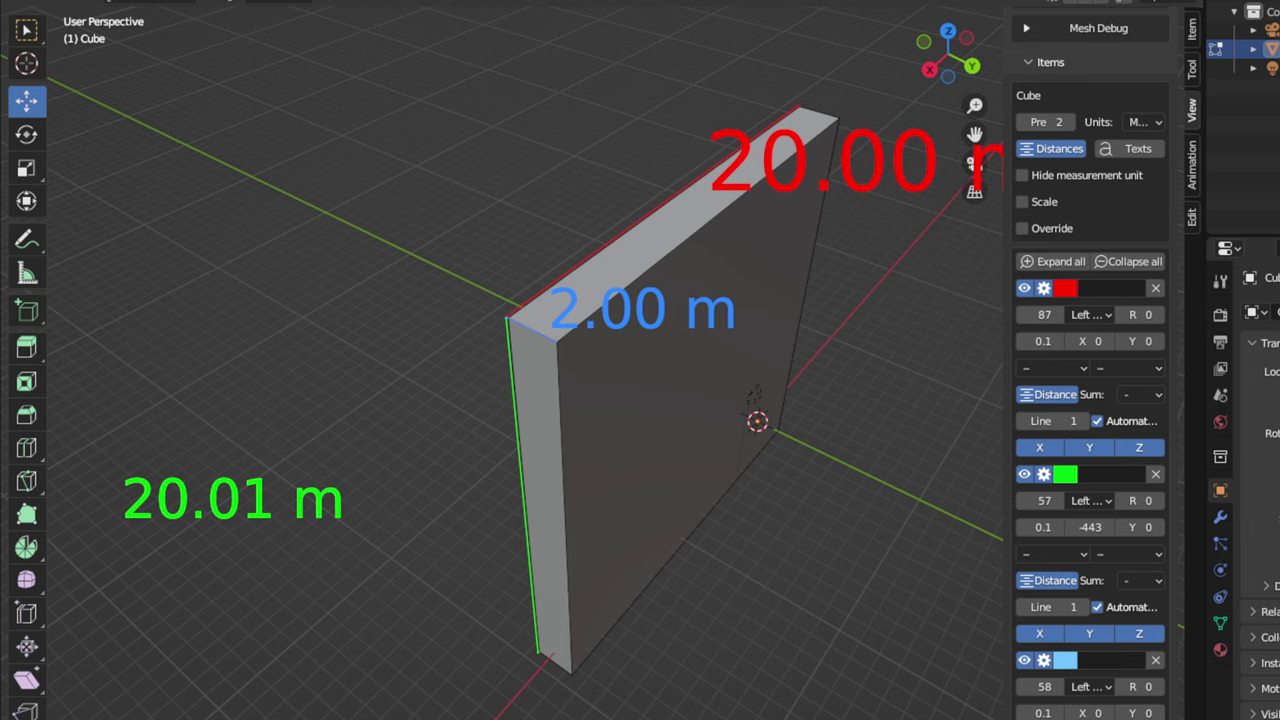
pyautogui.click(735, 388)
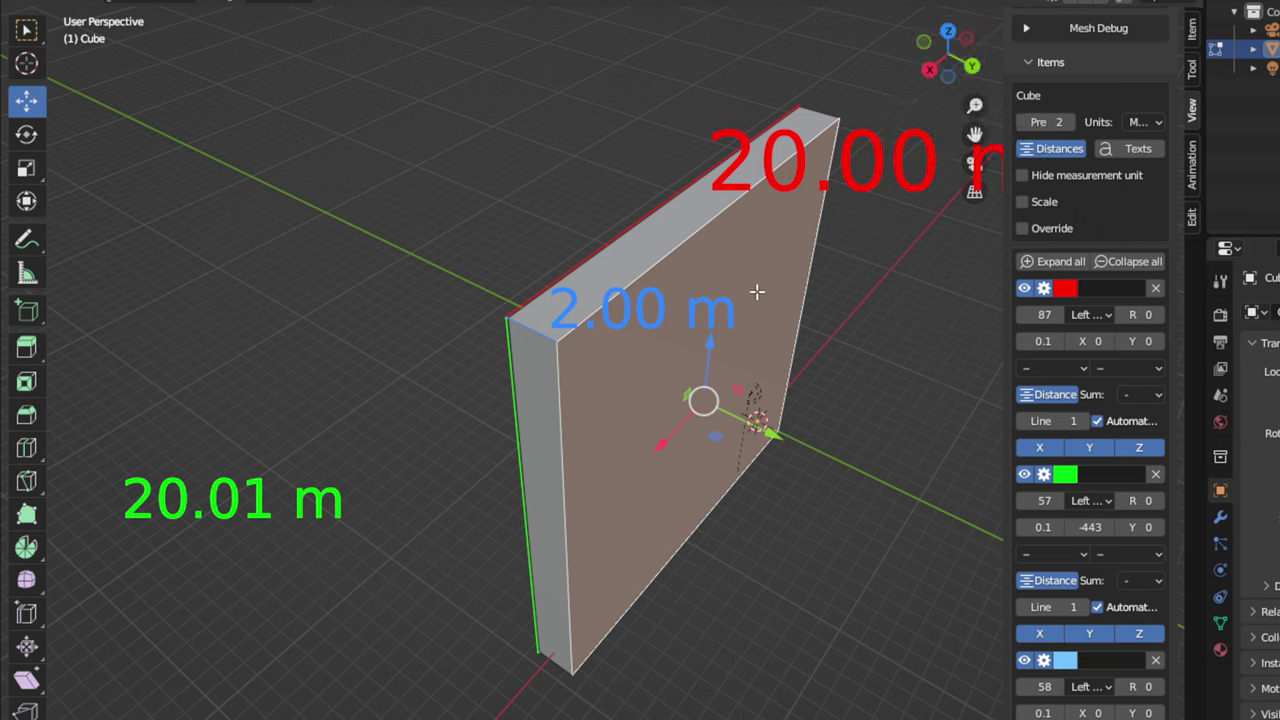
# Step: View the slab in Right Orthographic, pan it left, and hide the red 20.00 m dimension
pyautogui.press('KP_3')
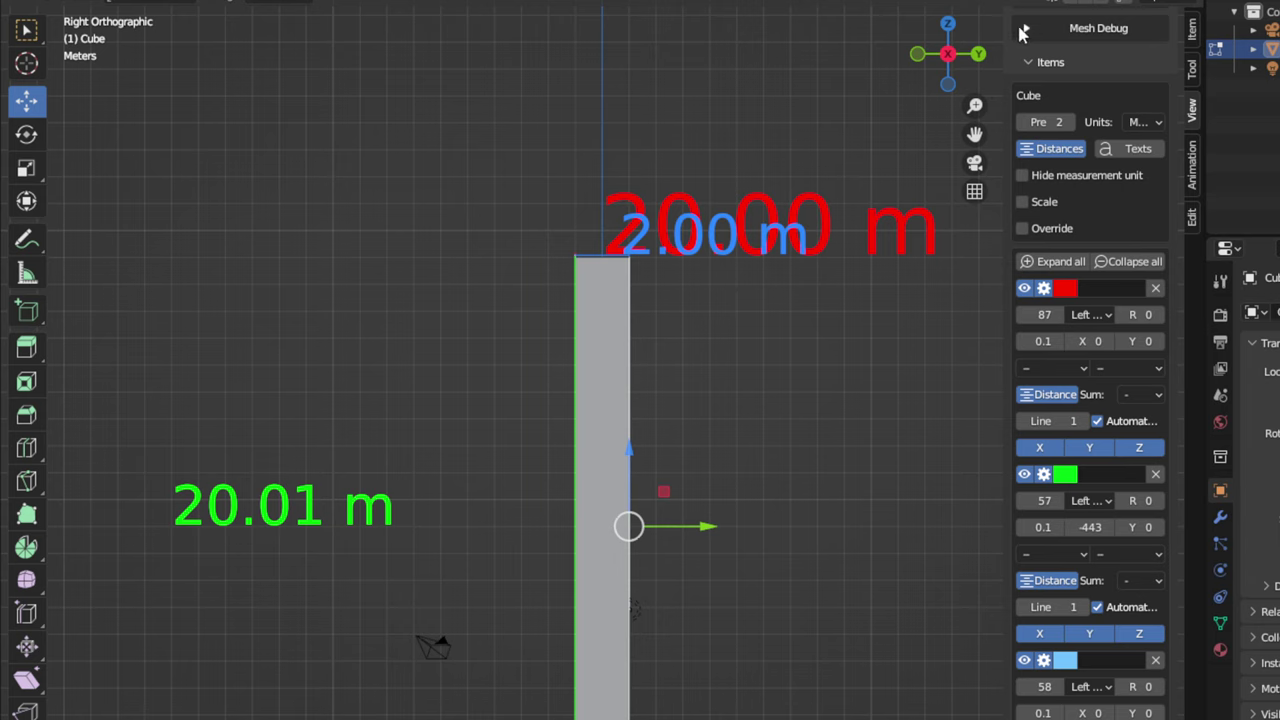
pyautogui.moveTo(976, 134); pyautogui.dragTo(586, 48)
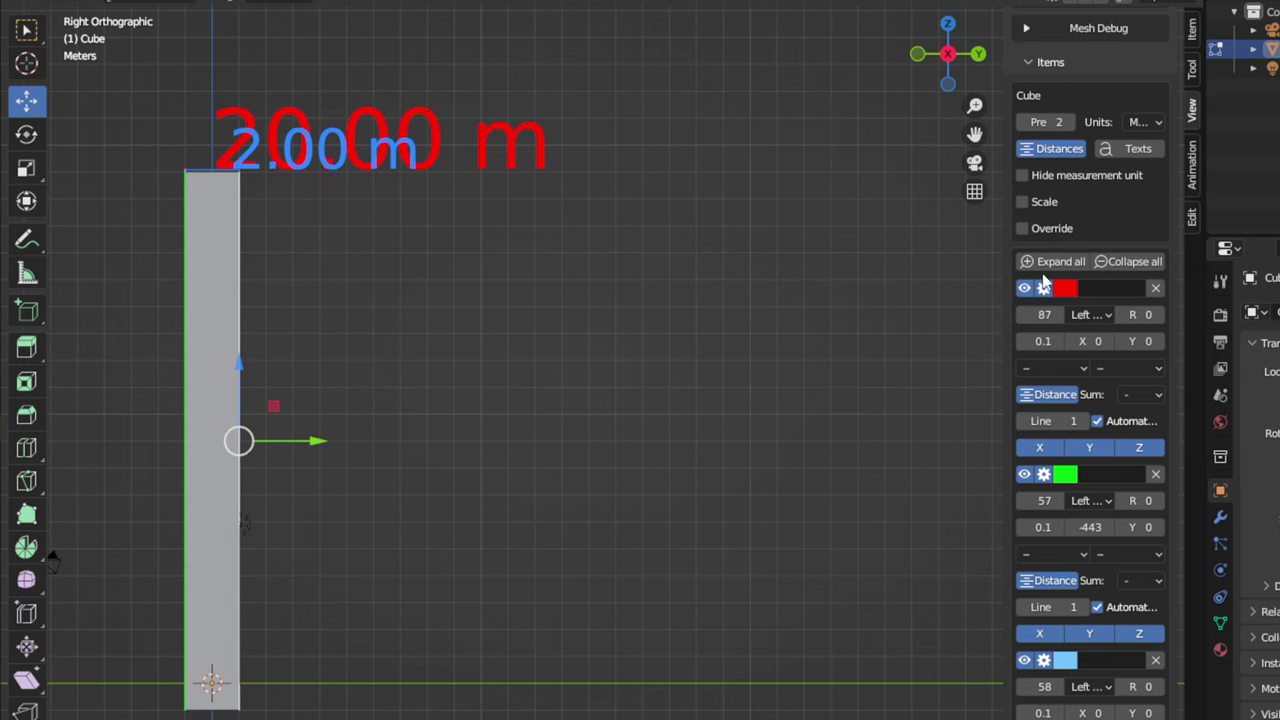
pyautogui.click(1026, 289)
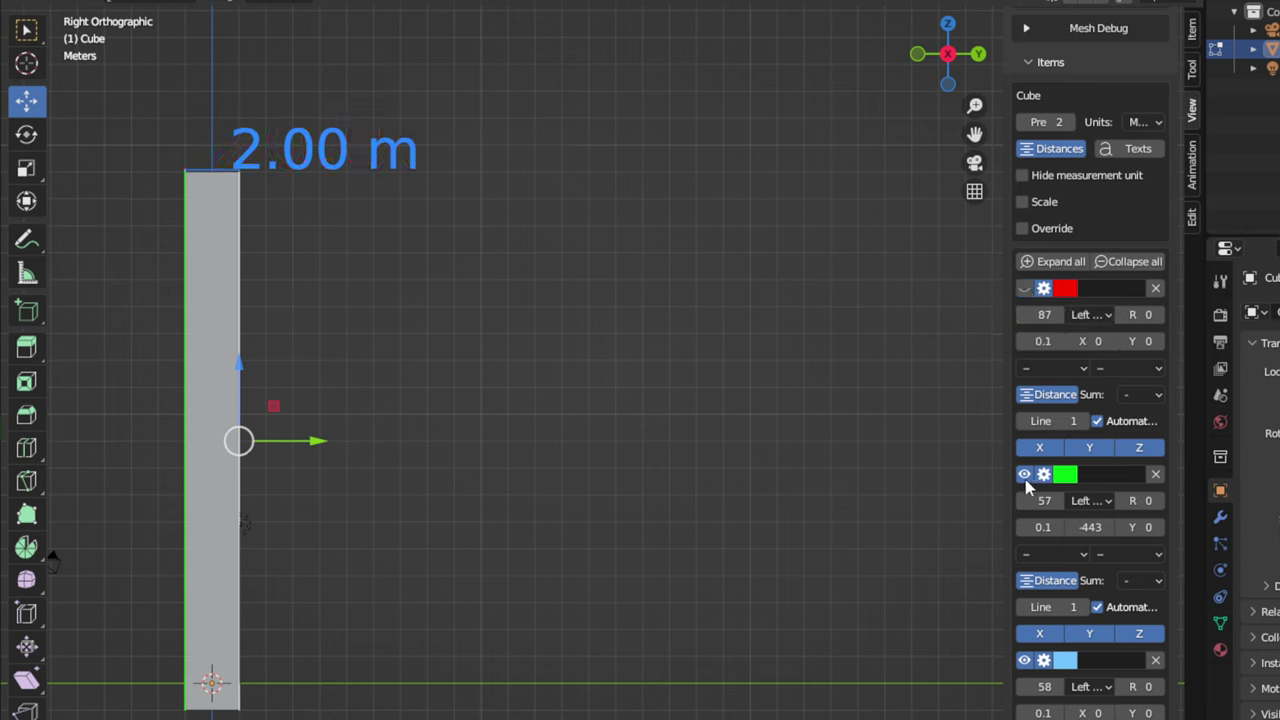
# Step: Toggle the red 20.00 m dimension's visibility until it is hidden, then zoom out
pyautogui.click(1023, 290)
pyautogui.click(1023, 290)
pyautogui.click(1023, 290)
pyautogui.click(1023, 290)
pyautogui.scroll(-2, 433, 513)
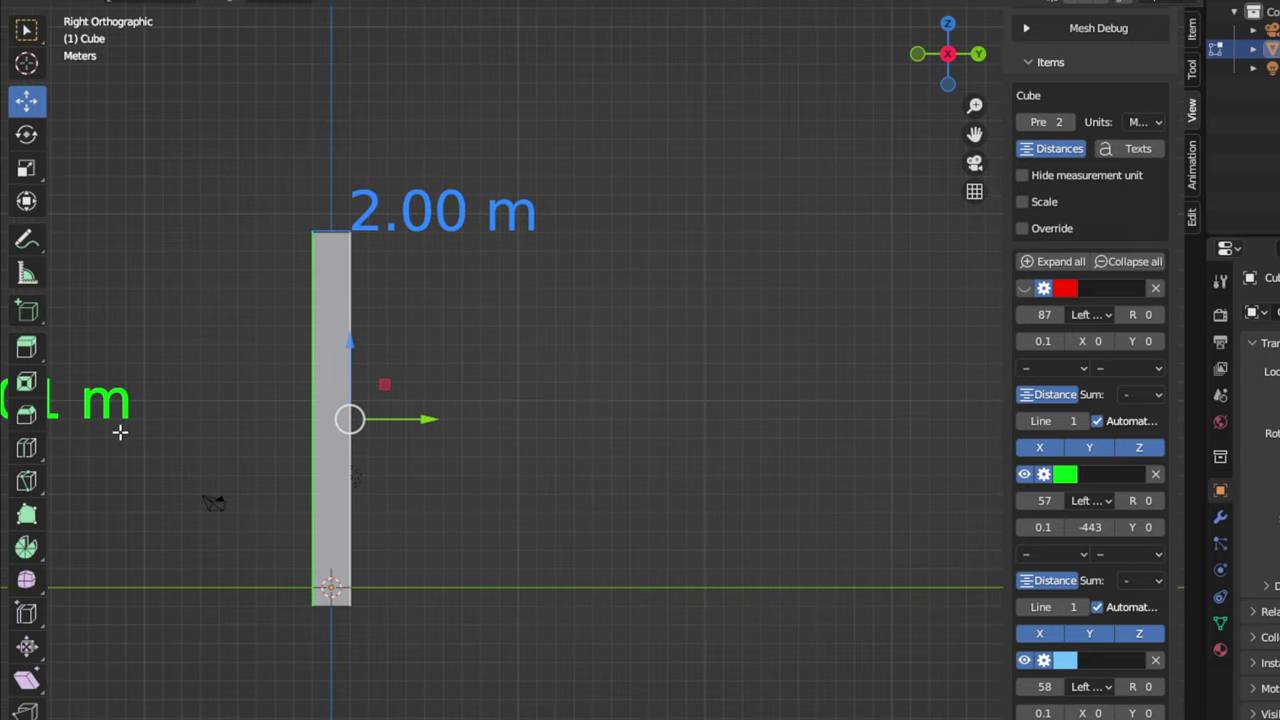
pyautogui.scroll(-1, 151, 431)
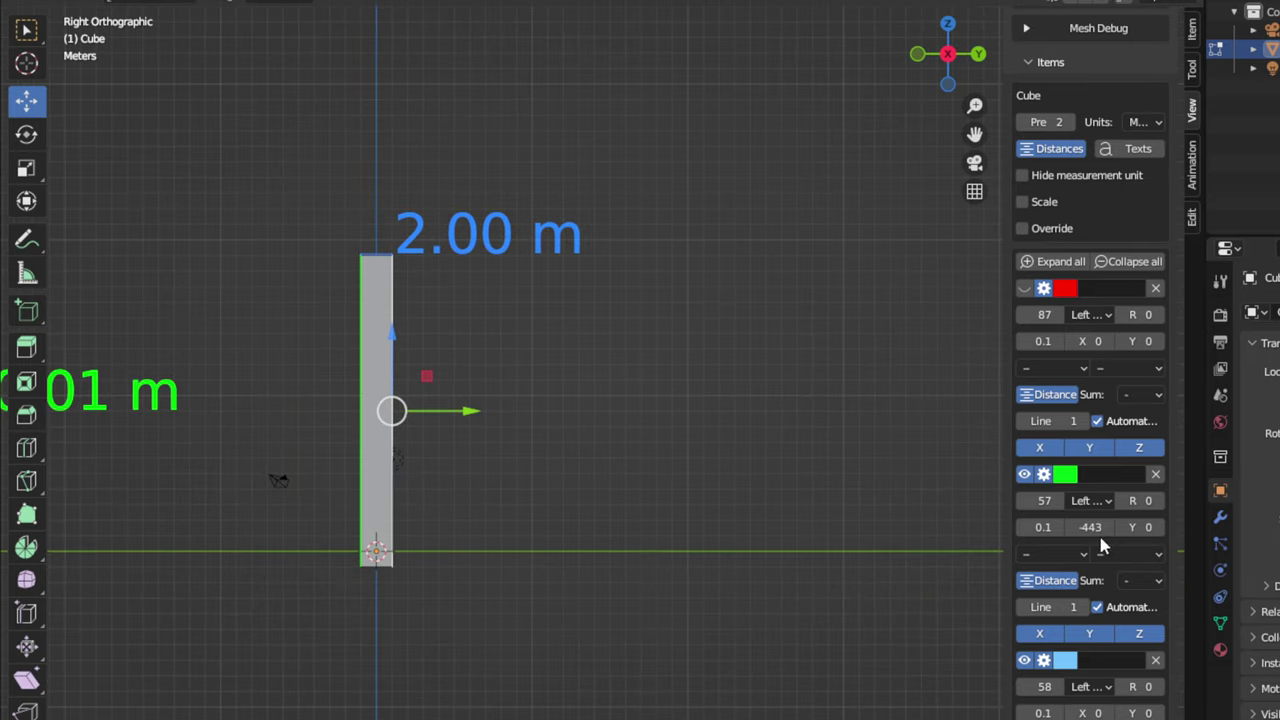
# Step: Place the green 20.01 m label beside the slab, thicken the slab to 4.50 m, and hide green
pyautogui.moveTo(1142, 527)
pyautogui.mouseDown()
pyautogui.moveTo(1168, 527)
pyautogui.moveTo(1134, 527)
pyautogui.moveTo(1145, 527)
pyautogui.mouseUp()
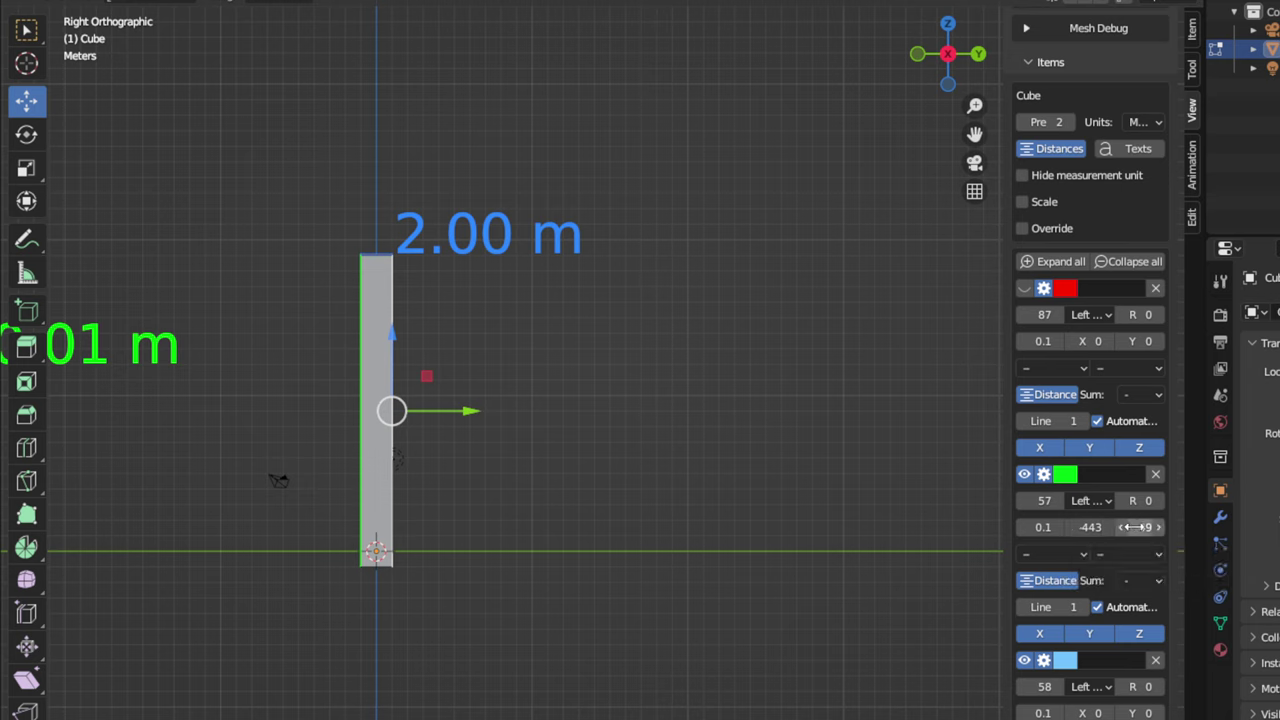
pyautogui.moveTo(1130, 527); pyautogui.dragTo(1160, 527)
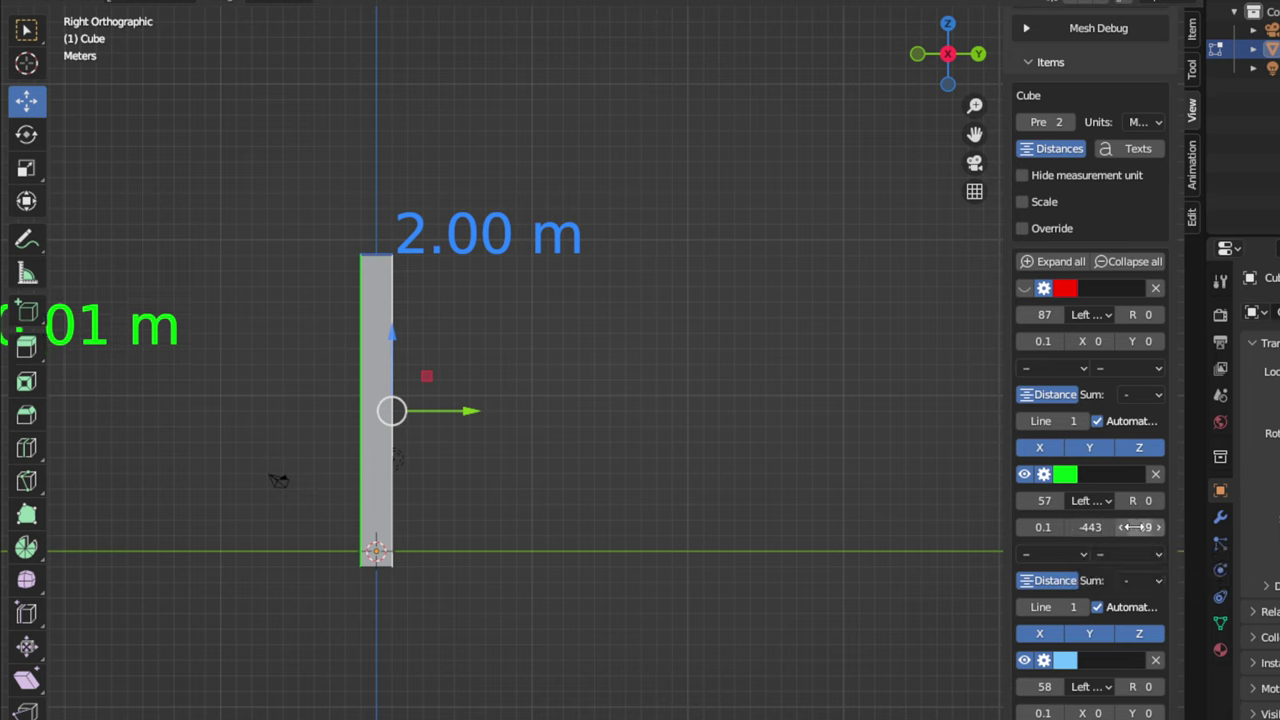
pyautogui.click(1043, 527)
pyautogui.click(1043, 527)
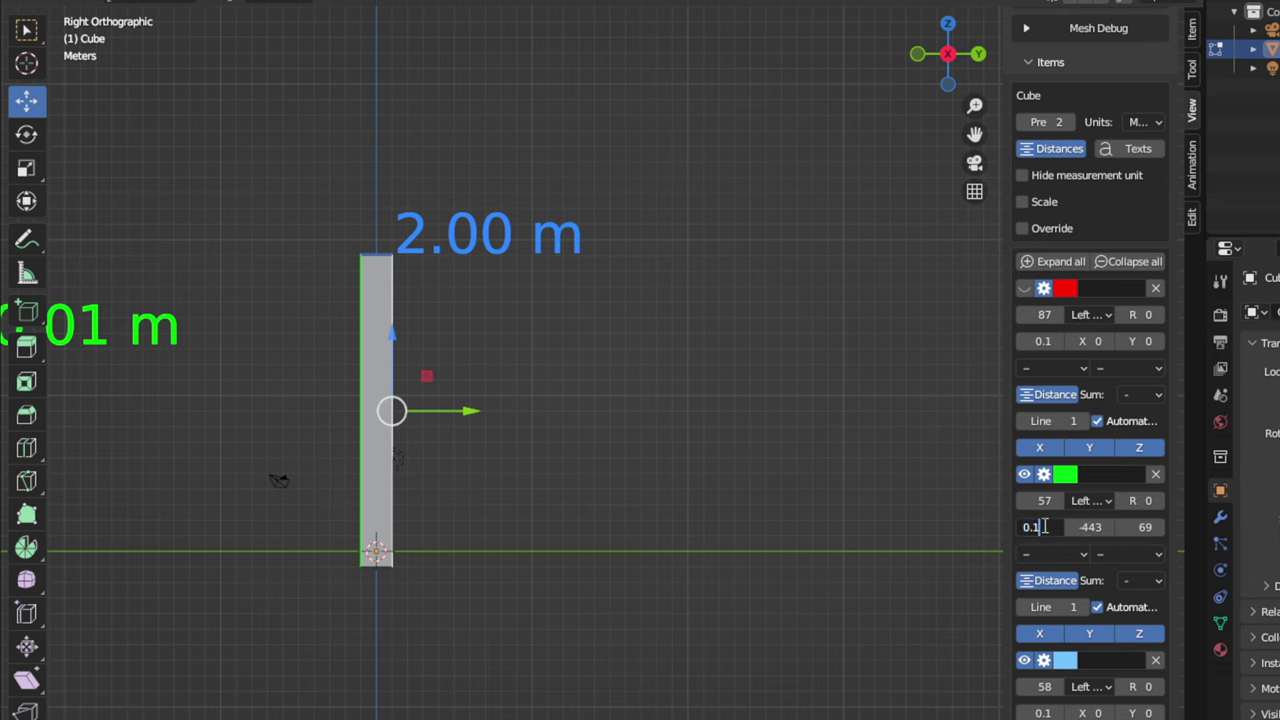
pyautogui.press('Return')
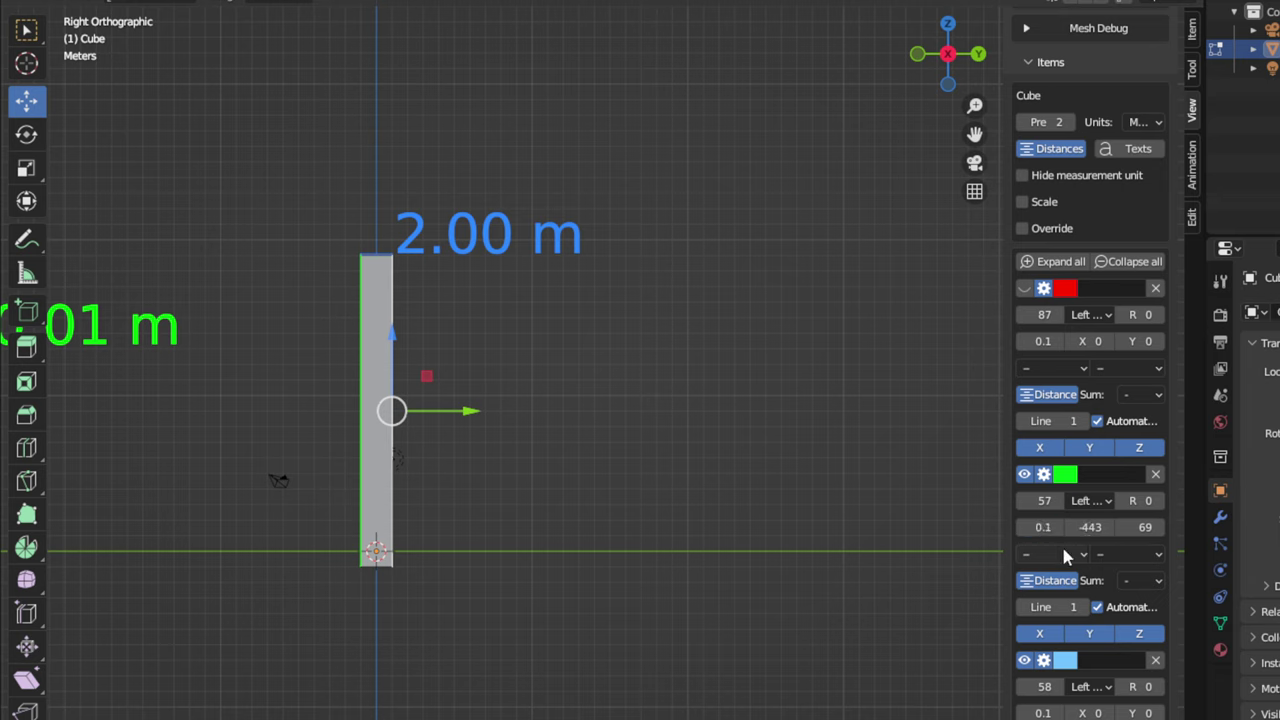
pyautogui.moveTo(1036, 533); pyautogui.dragTo(1160, 527)
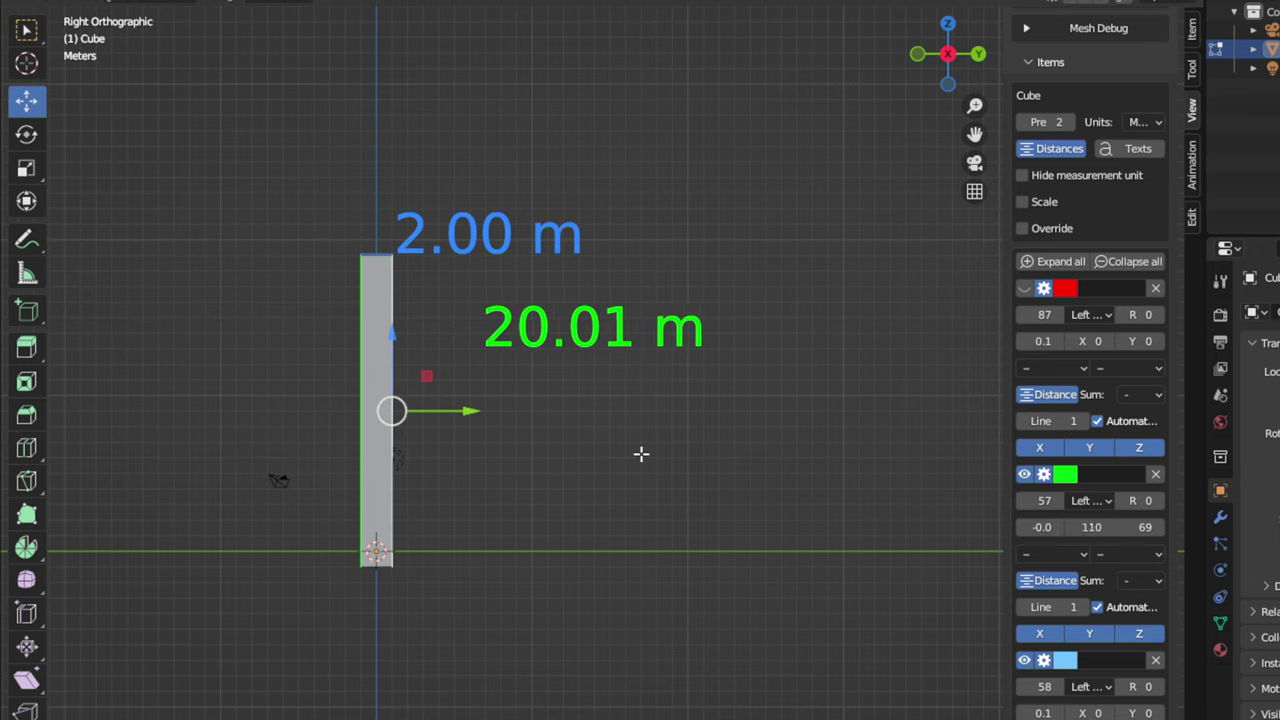
pyautogui.moveTo(466, 412); pyautogui.dragTo(509, 411)
pyautogui.click(1024, 474)
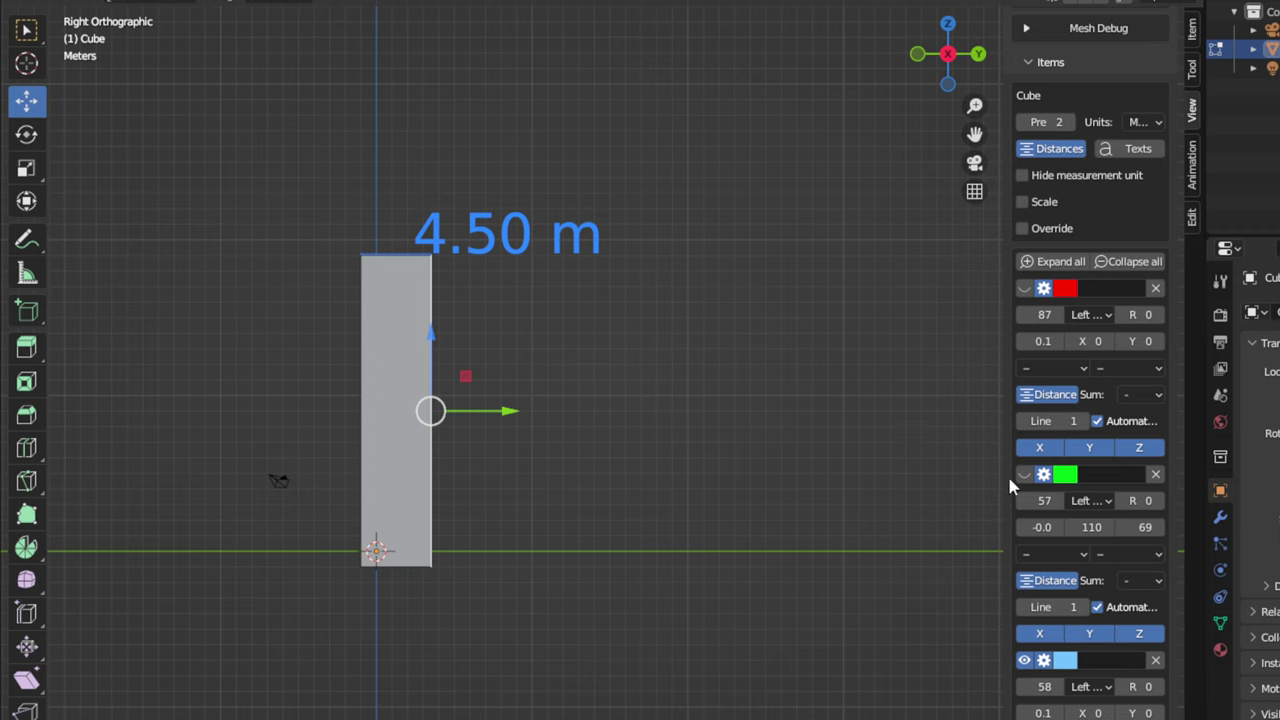
# Step: Shift the blue 4.50 m label right by raising its X offset to 164
pyautogui.scroll(-4, 1099, 568)
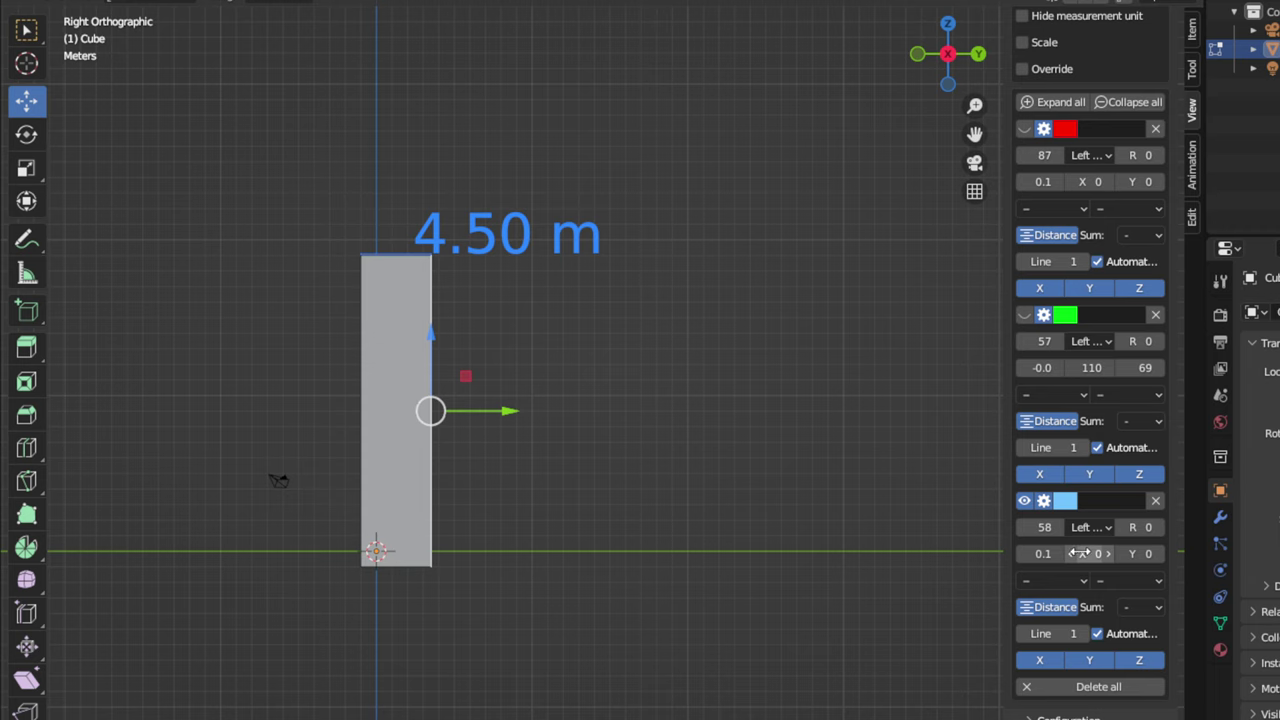
pyautogui.moveTo(1095, 553); pyautogui.dragTo(1258, 553)
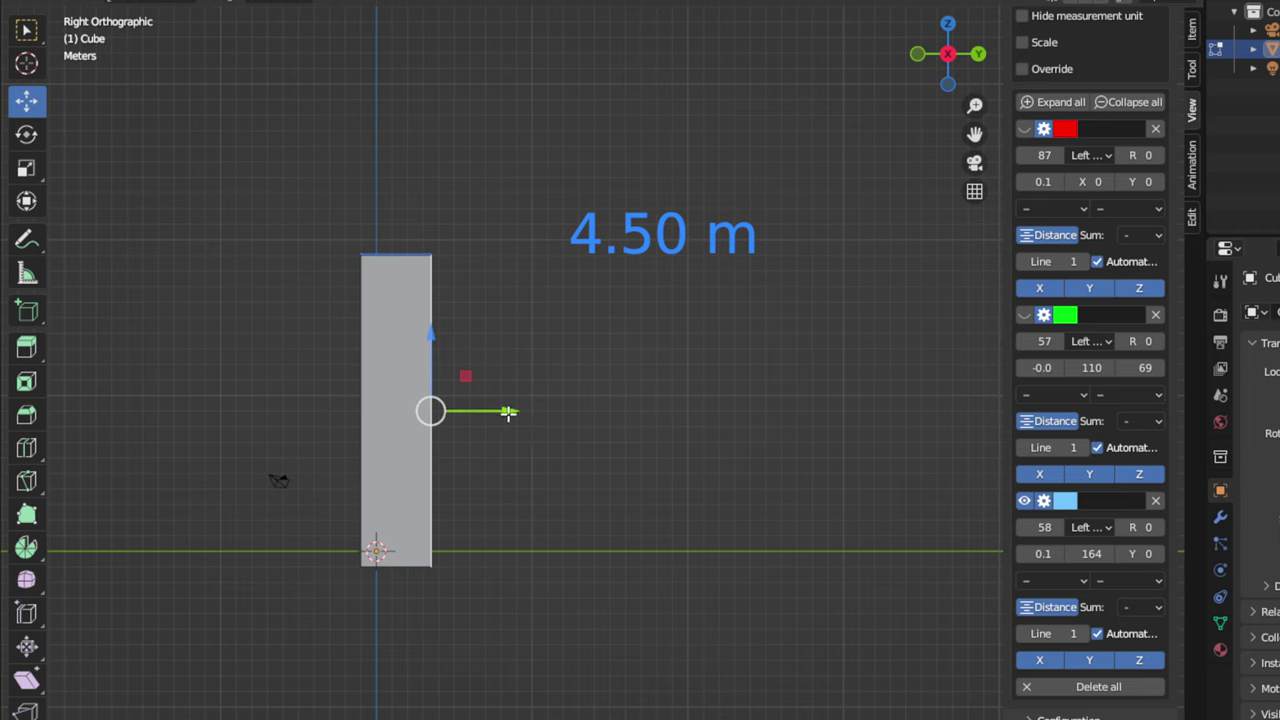
# Step: Resize the slab's side until the blue thickness dimension reads about 20.01 m
pyautogui.moveTo(508, 412); pyautogui.dragTo(675, 413)
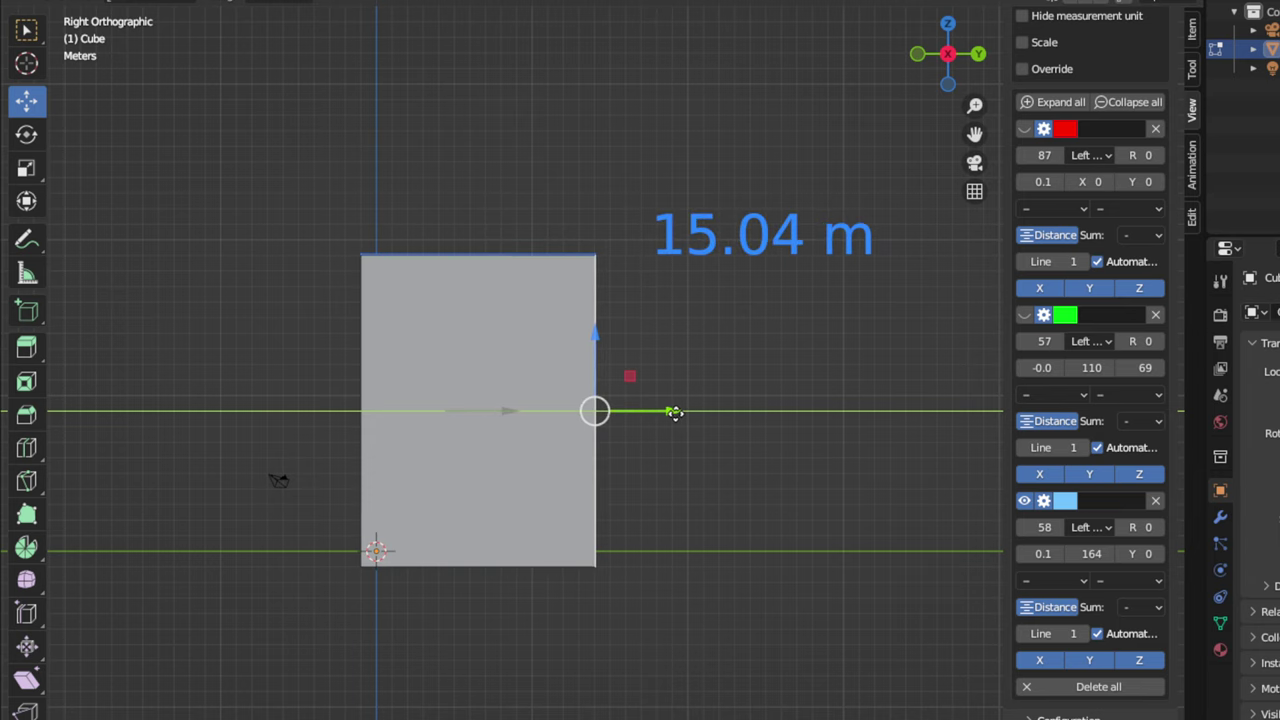
pyautogui.moveTo(675, 413); pyautogui.dragTo(754, 411)
pyautogui.moveTo(975, 133); pyautogui.dragTo(842, 116)
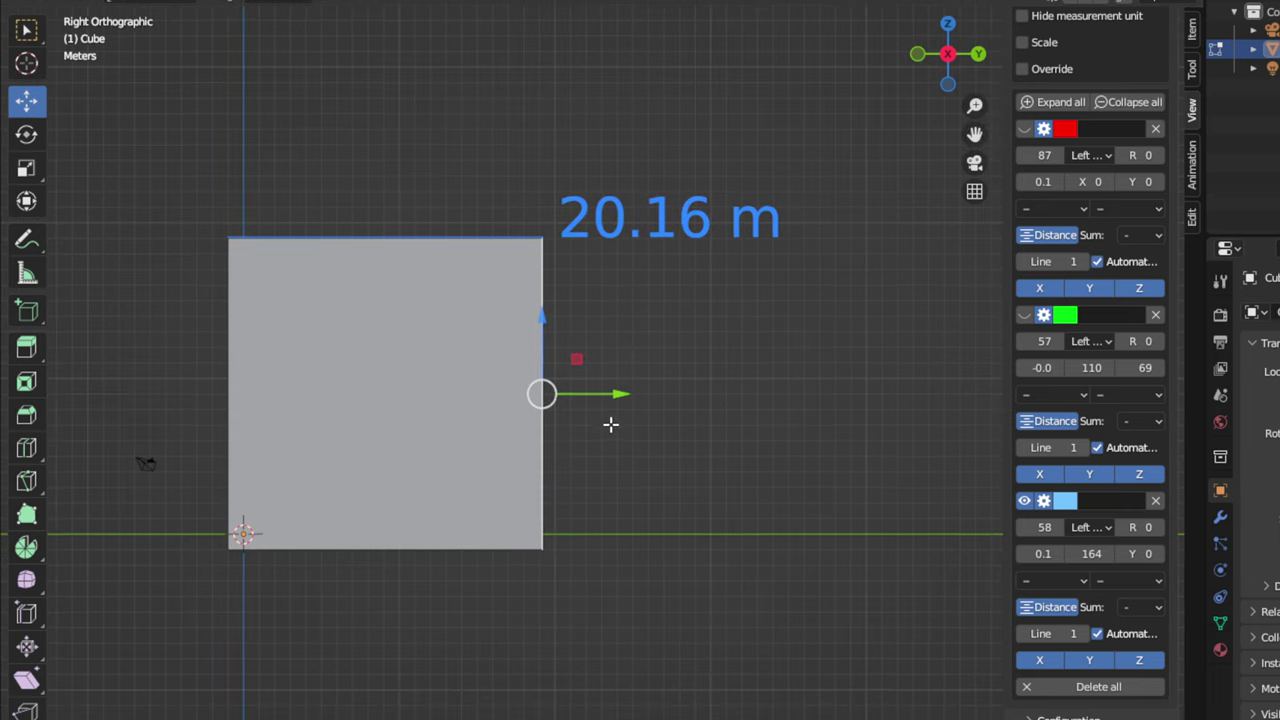
pyautogui.scroll(2, 611, 424)
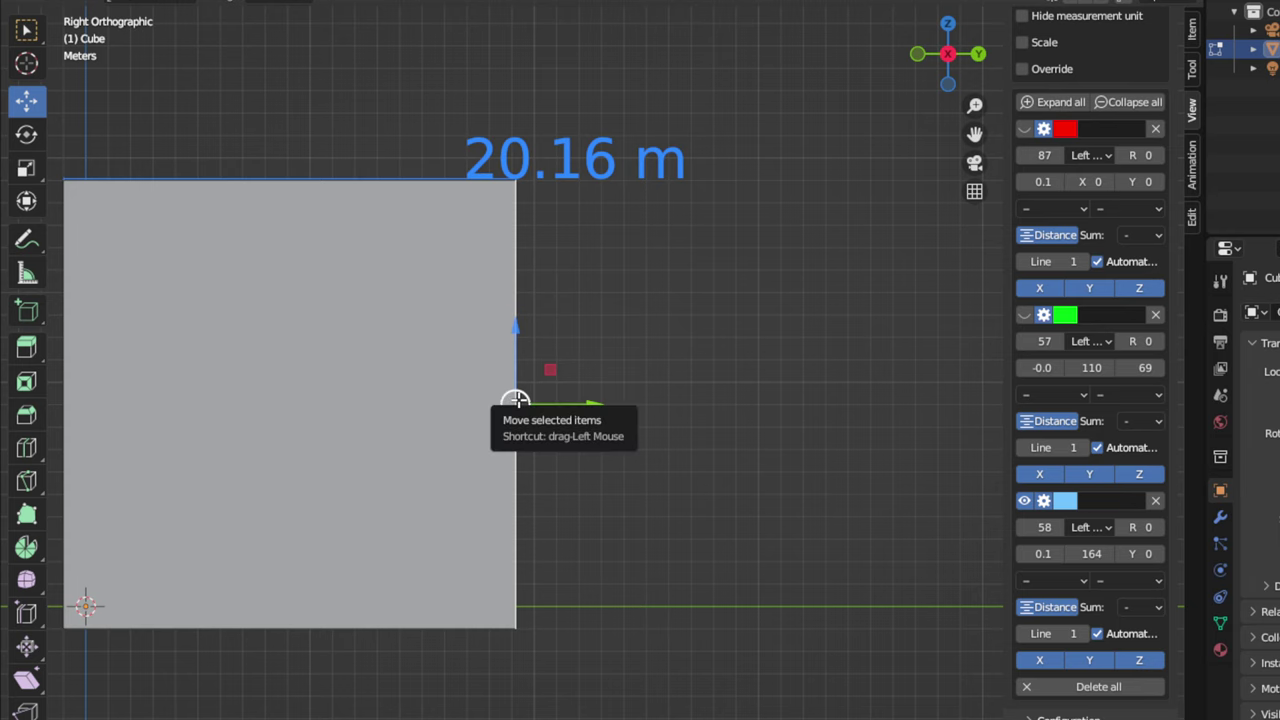
pyautogui.scroll(1, 517, 400)
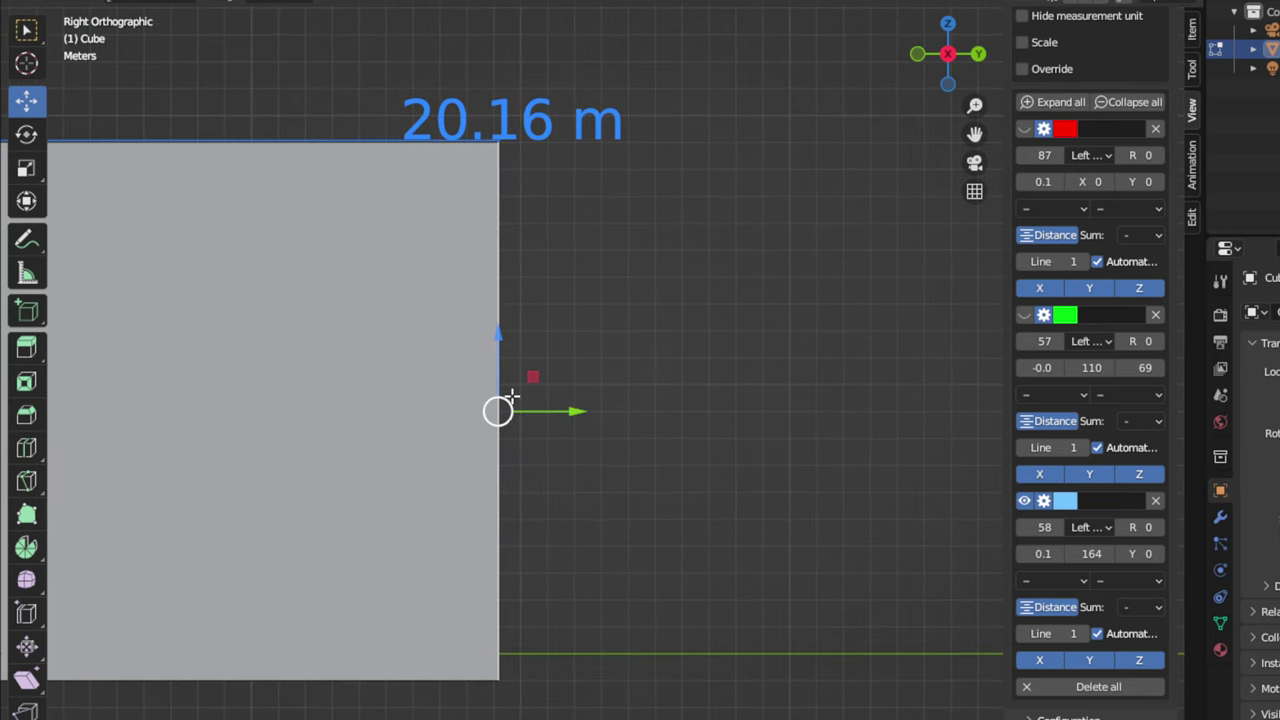
pyautogui.scroll(1, 511, 396)
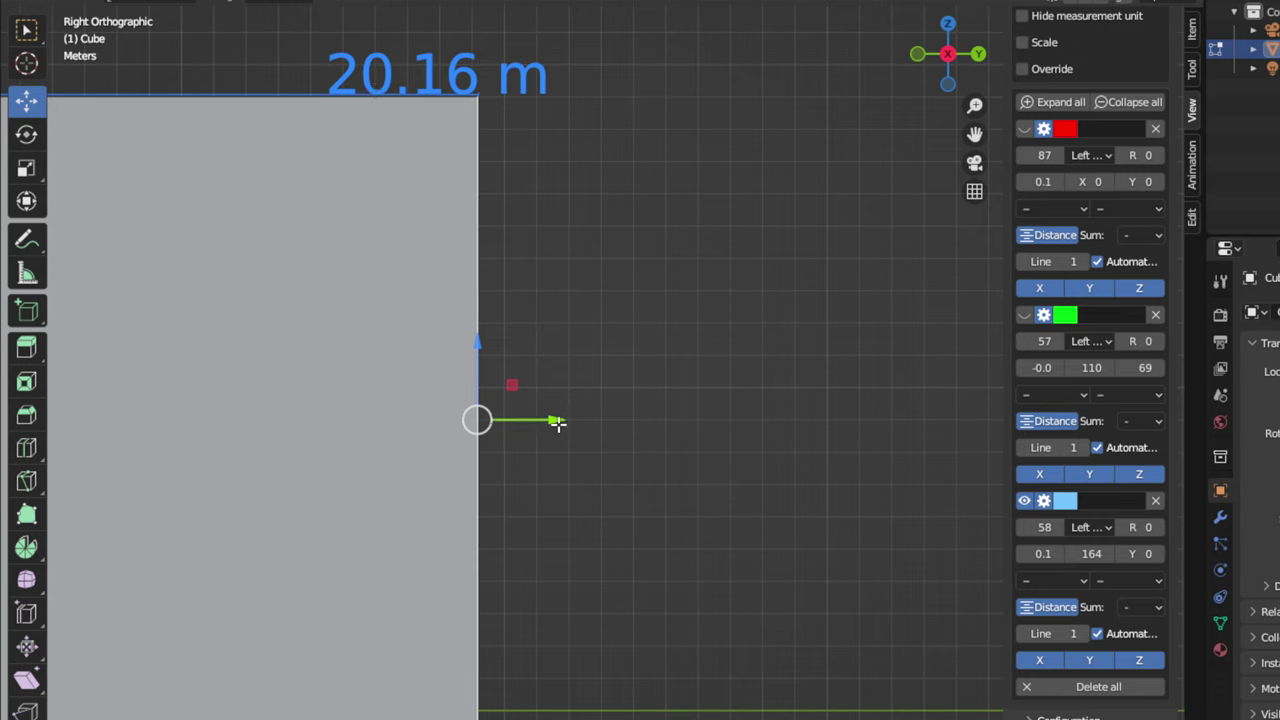
pyautogui.moveTo(555, 421); pyautogui.dragTo(543, 417)
pyautogui.scroll(-2, 474, 337)
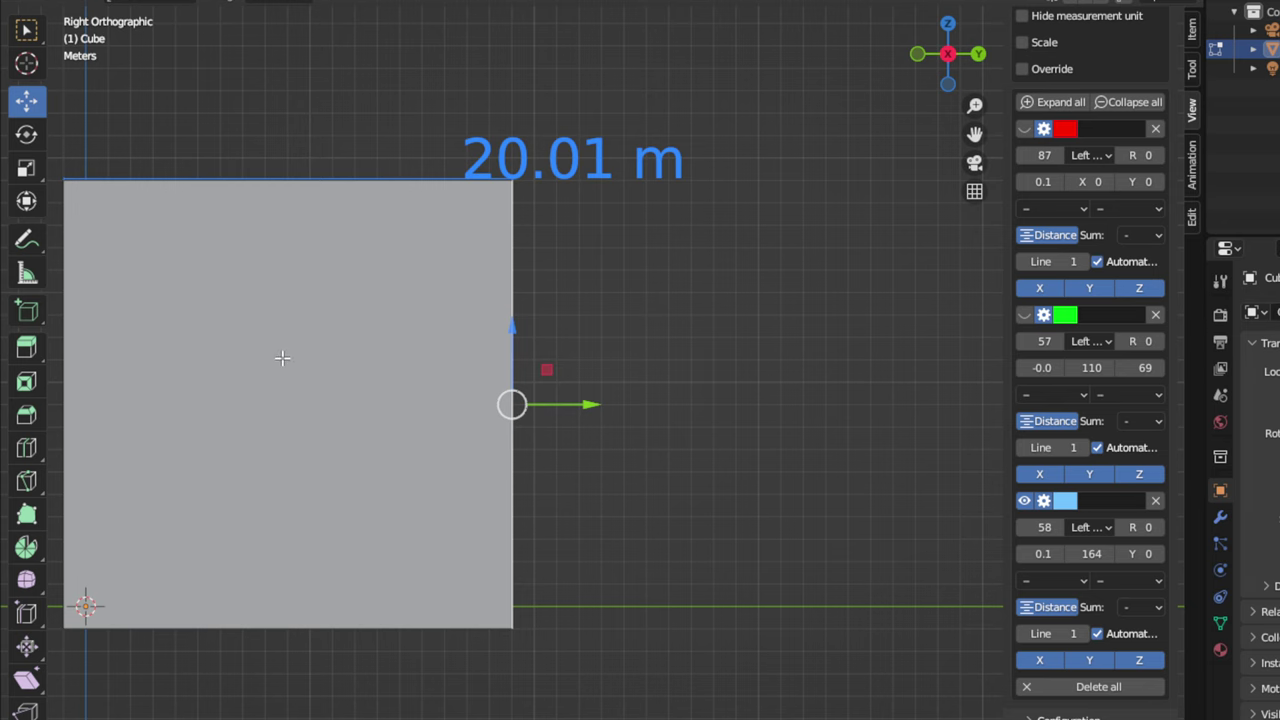
pyautogui.scroll(-2, 280, 358)
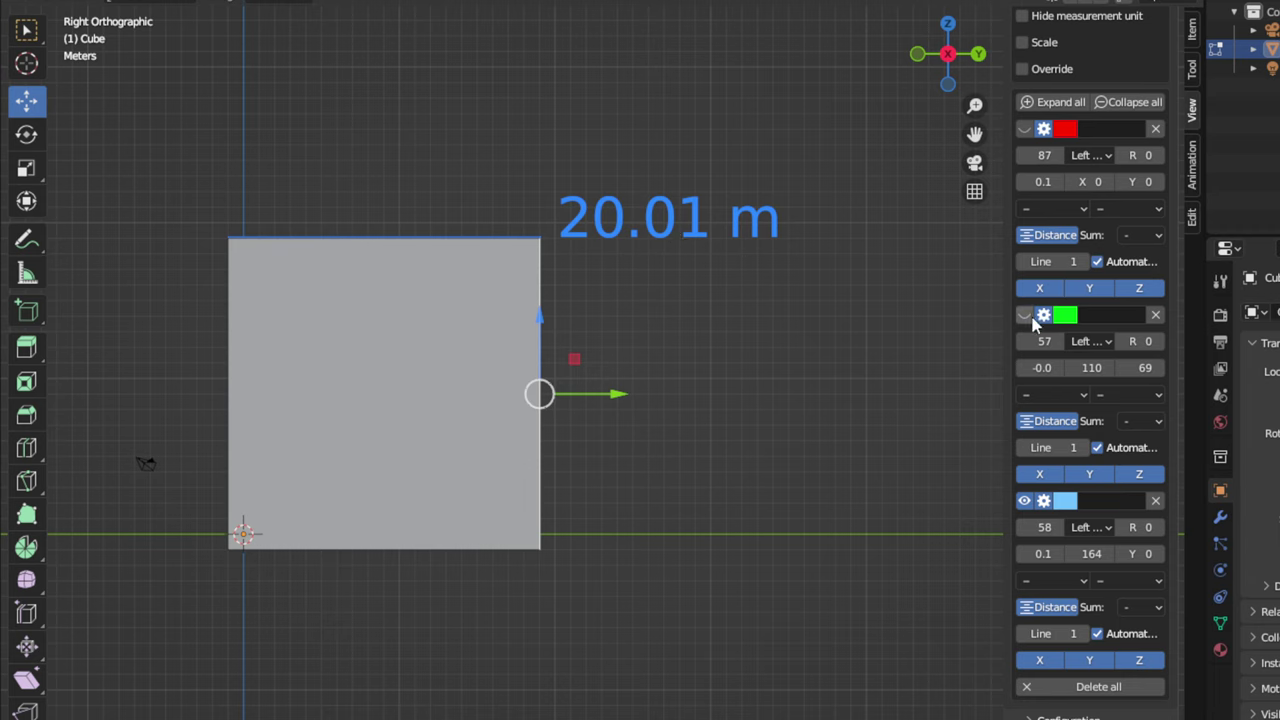
# Step: Turn off the red, green and blue dimension labels and orbit into perspective
pyautogui.click(1025, 130)
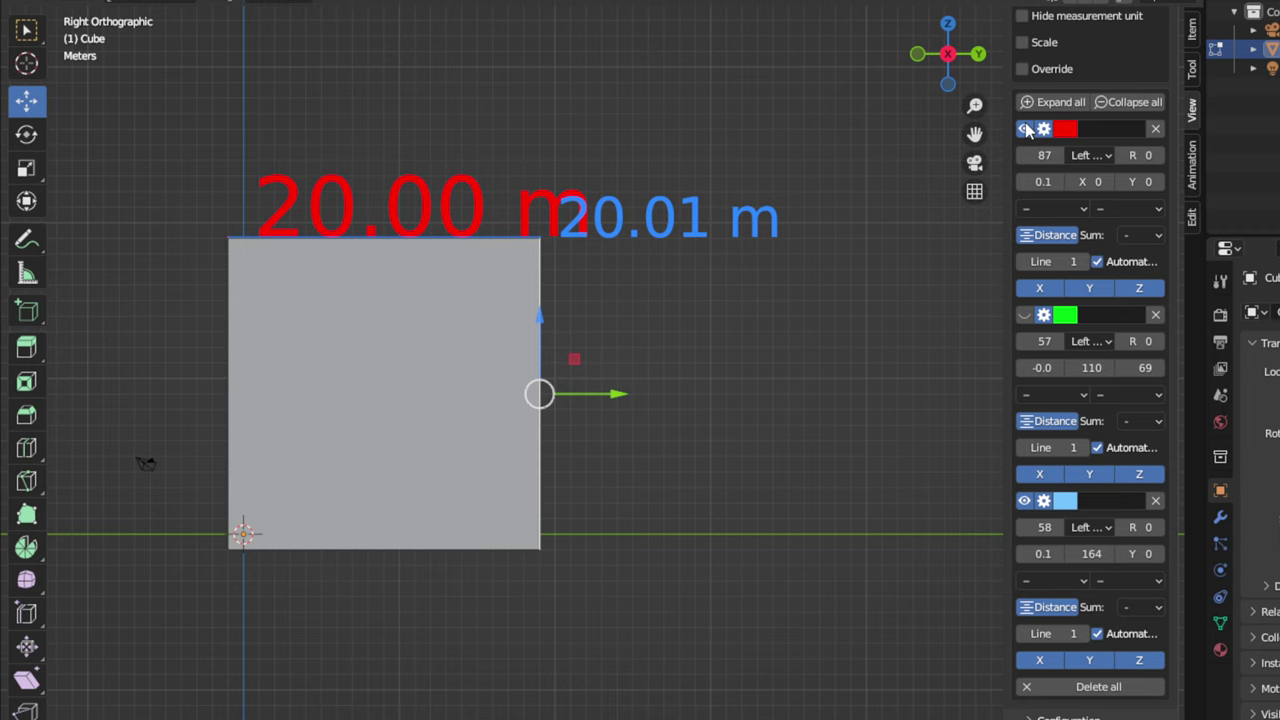
pyautogui.click(1023, 316)
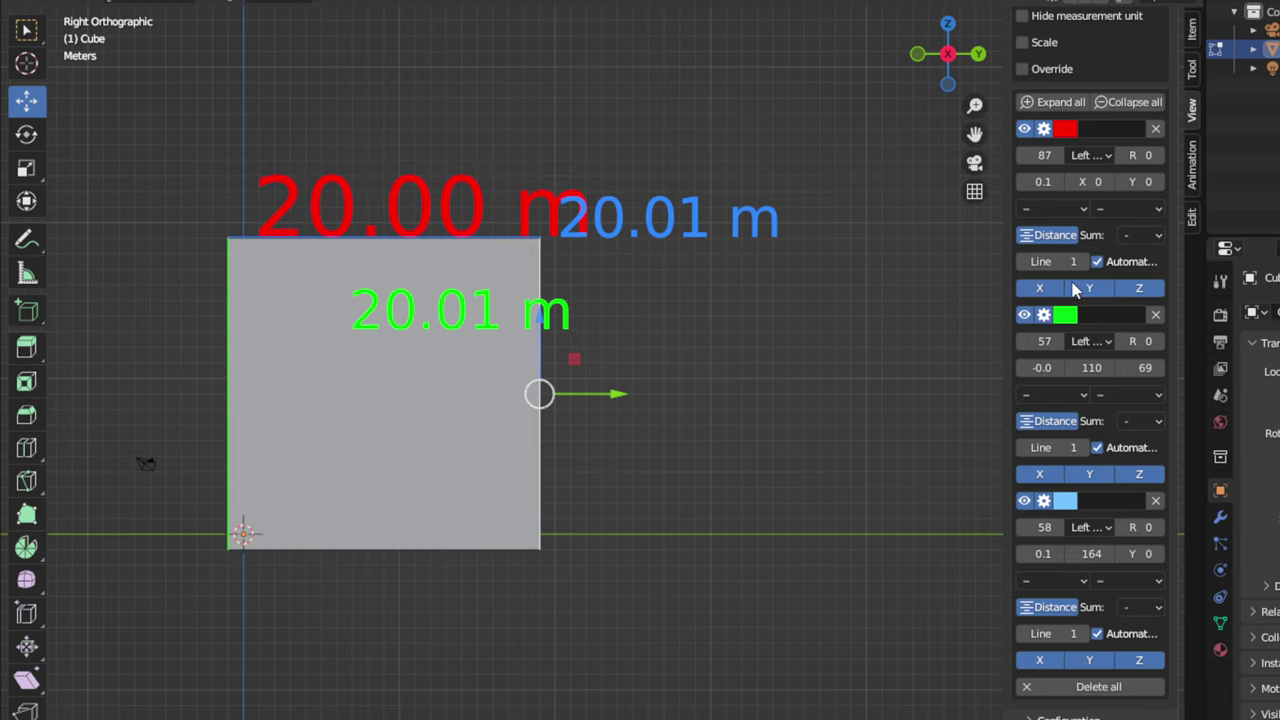
pyautogui.click(1024, 314)
pyautogui.click(1024, 129)
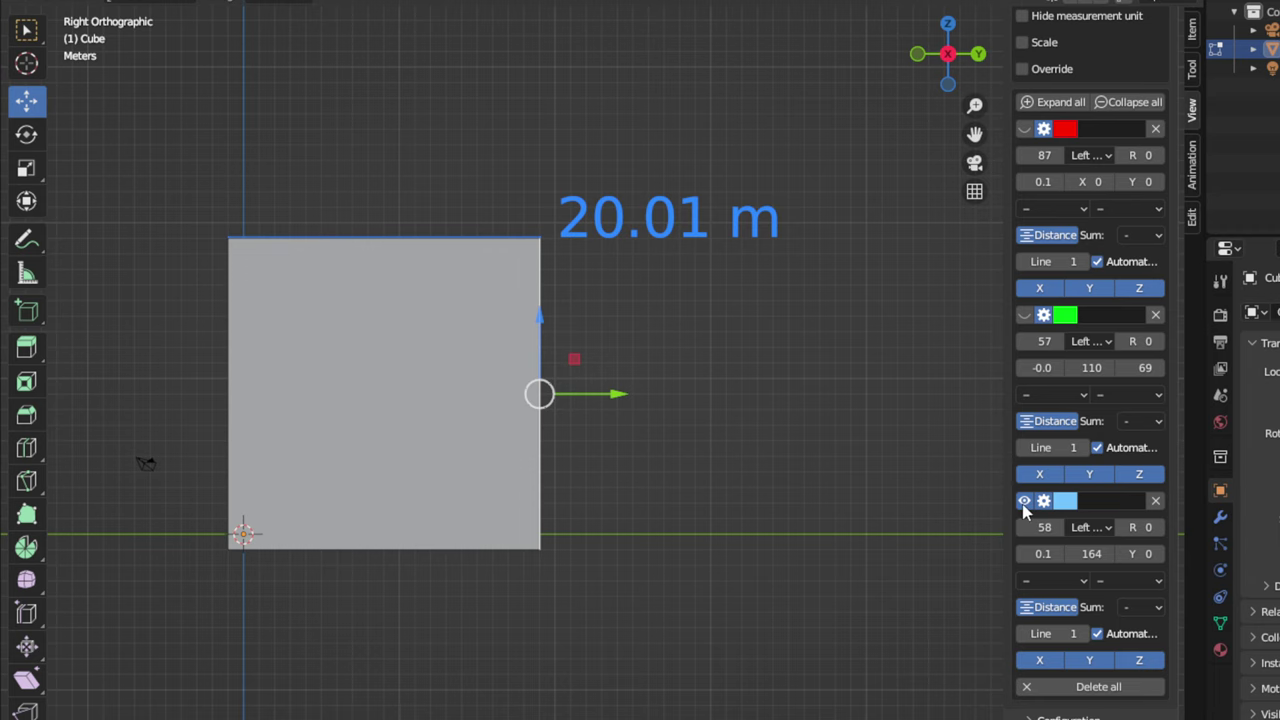
pyautogui.click(1024, 503)
pyautogui.moveTo(620, 349); pyautogui.dragTo(727, 395, button='middle')
pyautogui.scroll(-3, 727, 395)
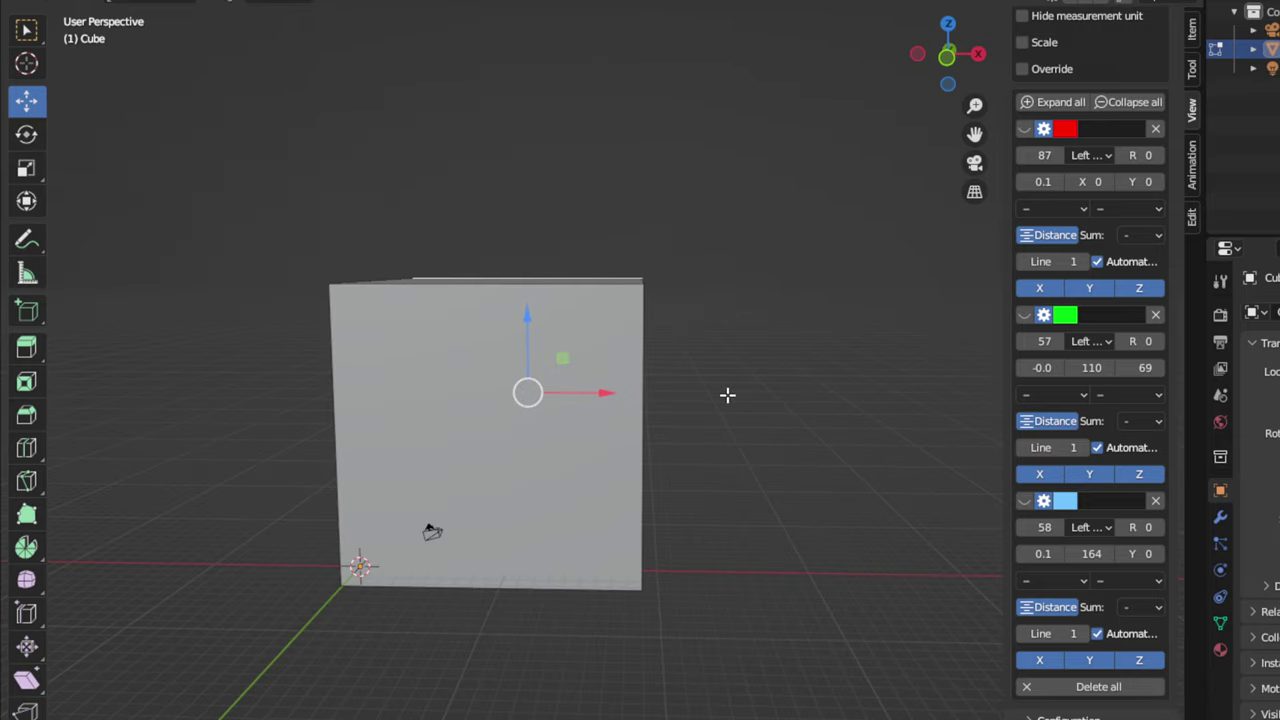
# Step: Switch to Material Preview shading and give the cube a bright yellow-green base colour
pyautogui.scroll(-2, 818, 371)
pyautogui.moveTo(821, 371); pyautogui.dragTo(769, 386, button='middle')
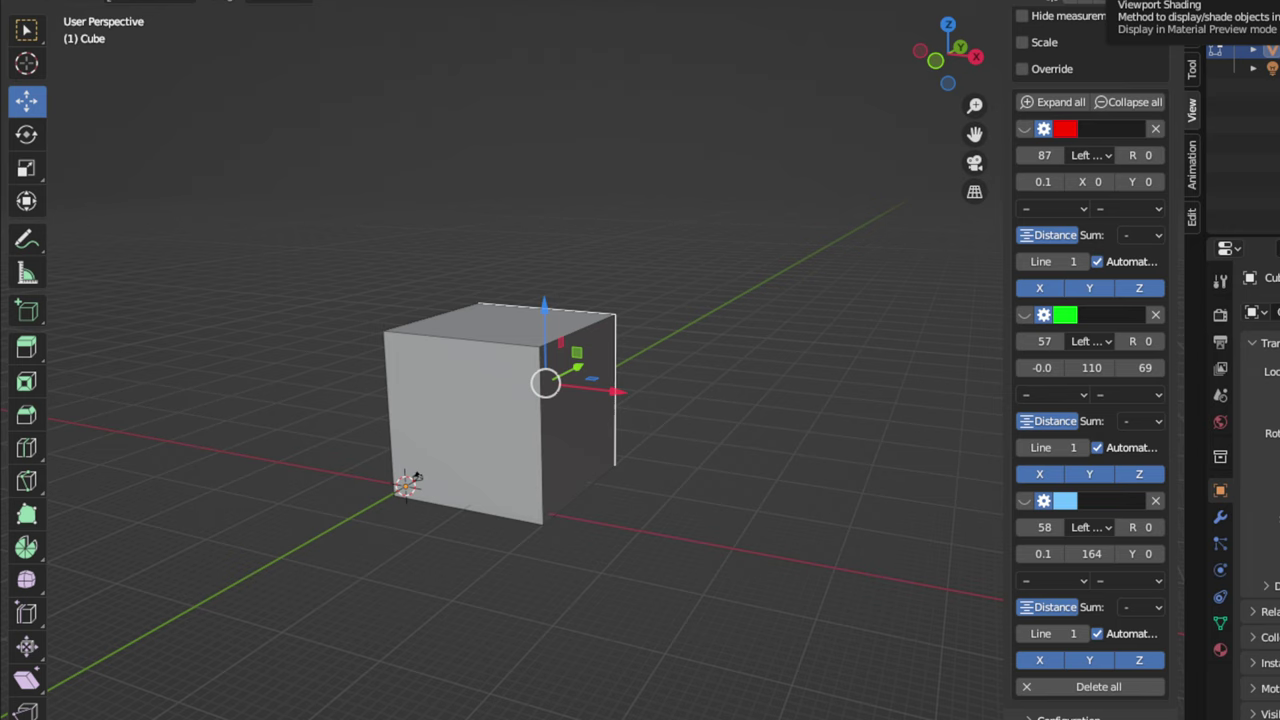
pyautogui.click(1143, 38)
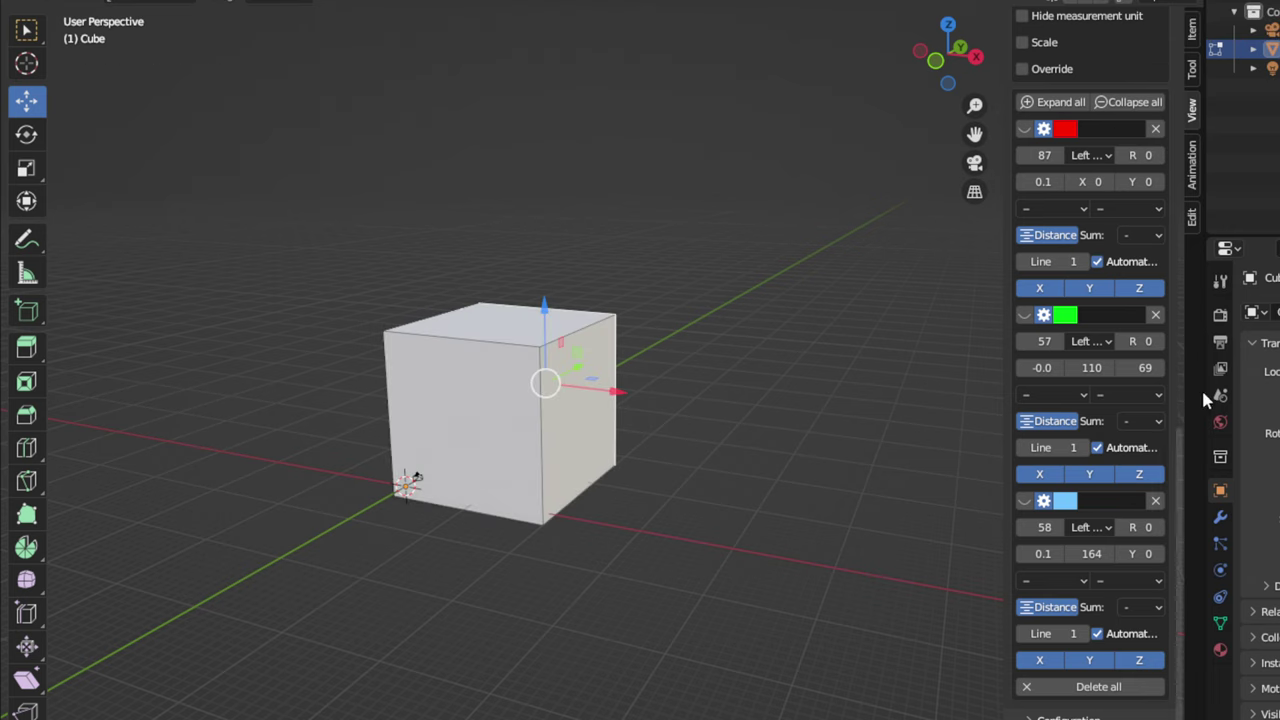
pyautogui.click(1220, 650)
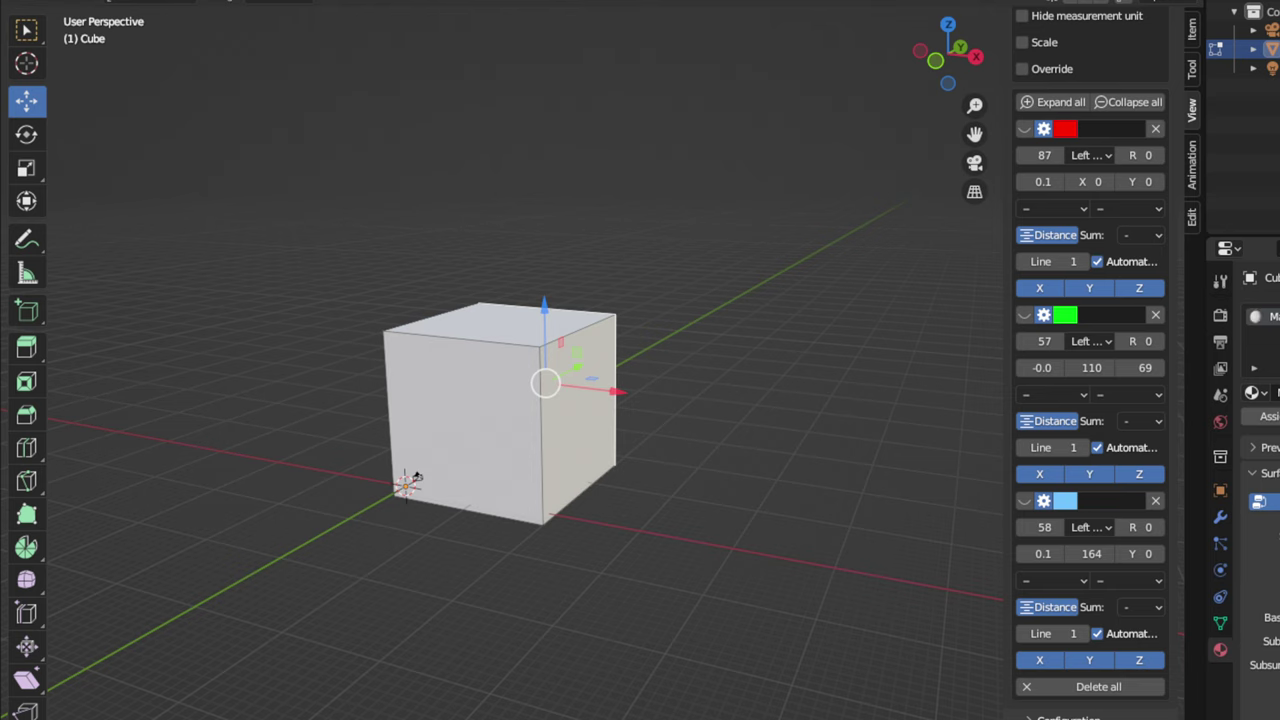
pyautogui.click(1275, 617)
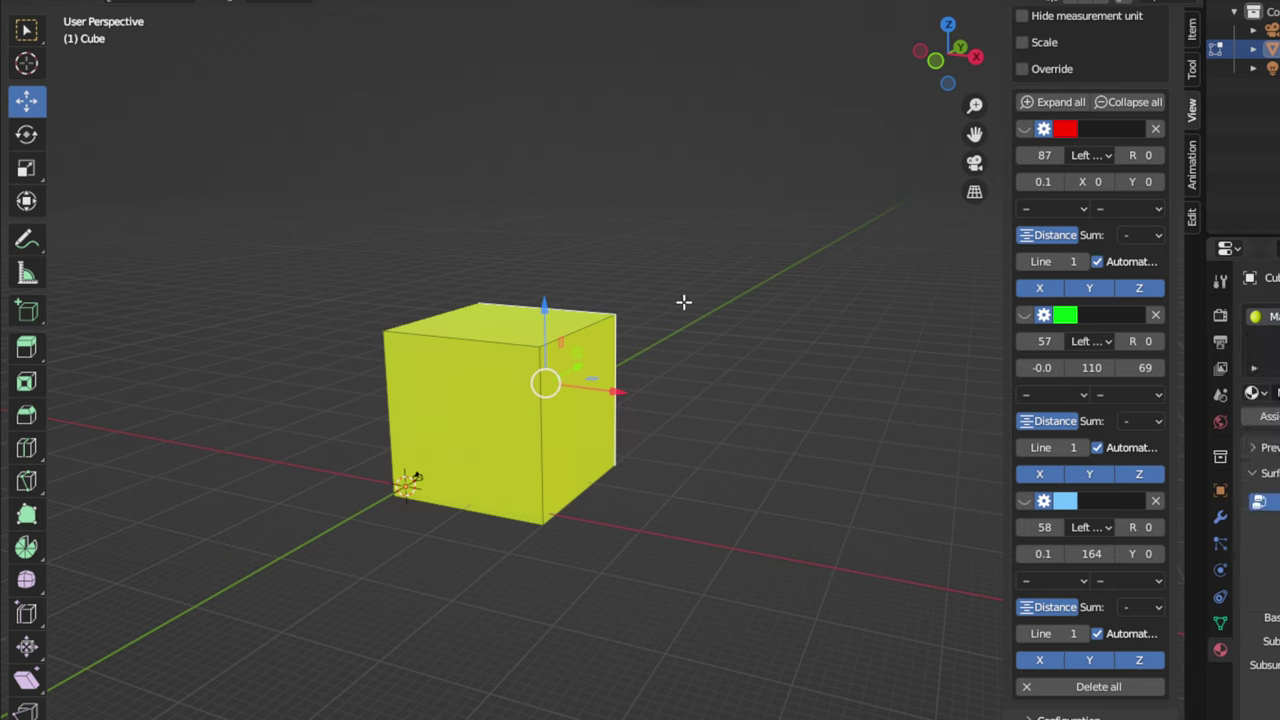
# Step: Orbit to a more frontal view of the yellow cube
pyautogui.moveTo(683, 298); pyautogui.dragTo(753, 320, button='middle')
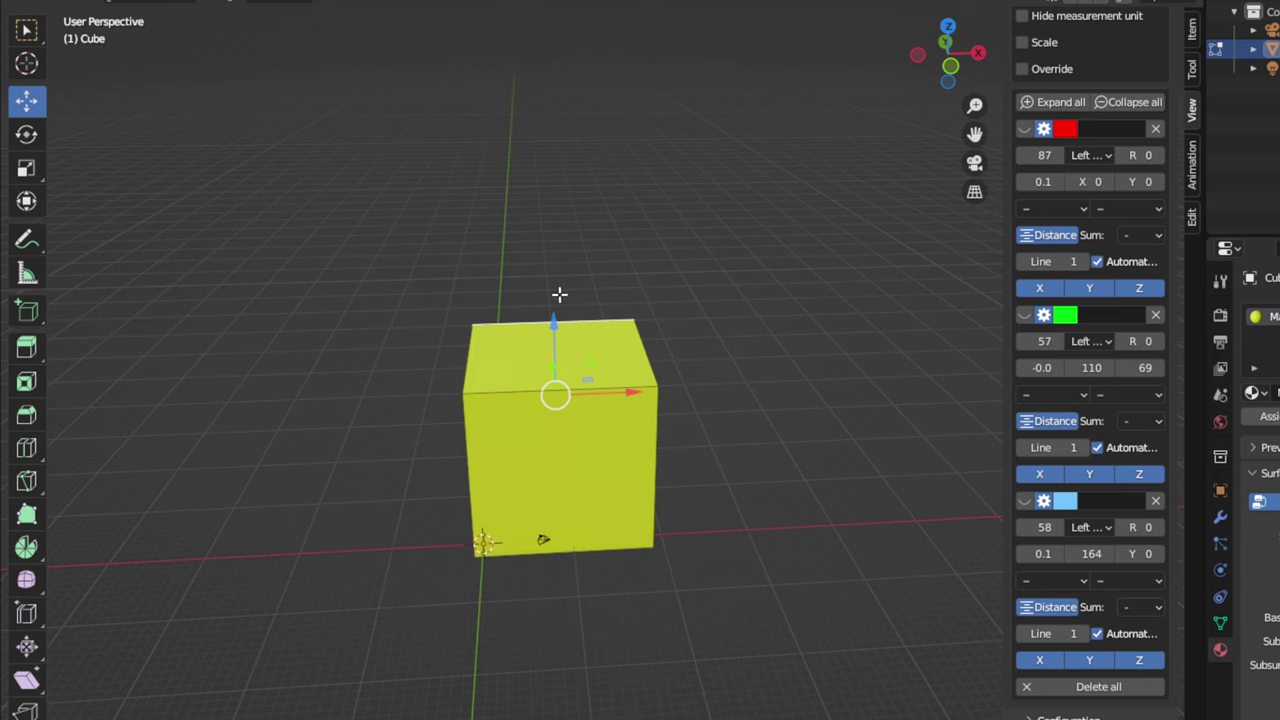
# Step: Return to Object Mode and bring up the Shift+A Add menu
pyautogui.press('Tab')
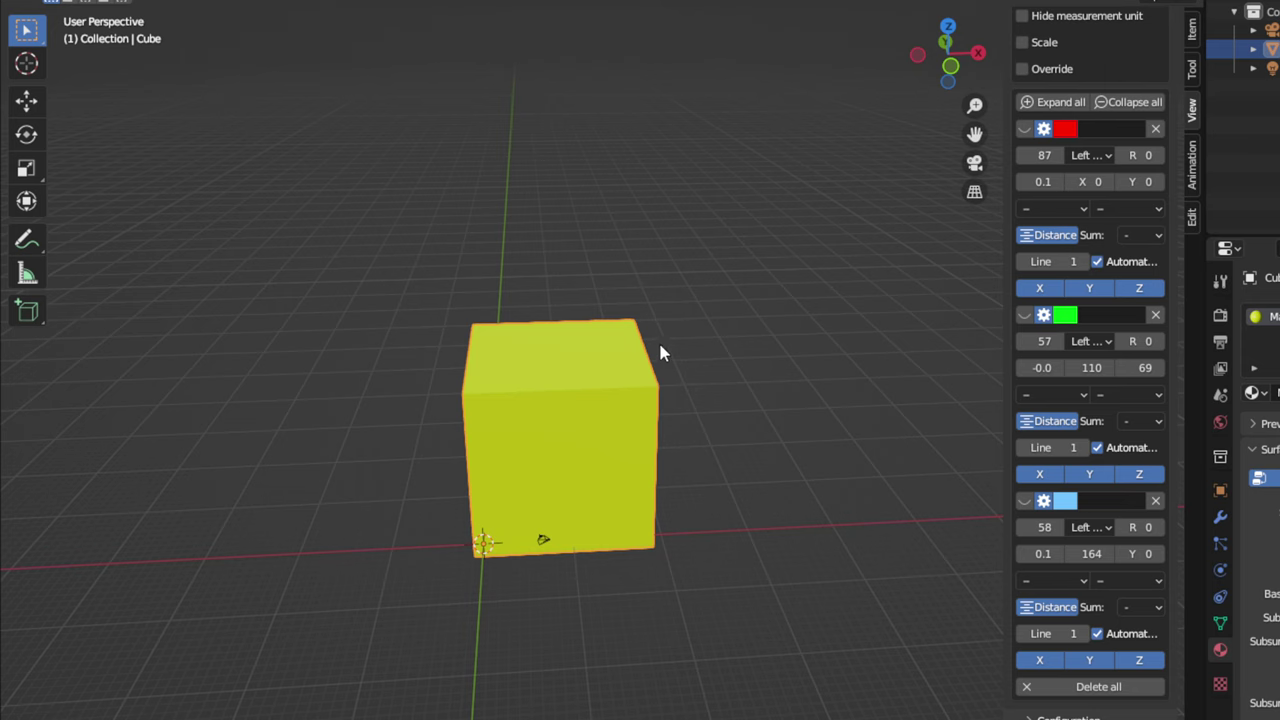
pyautogui.hotkey('shift', 'a')
pyautogui.moveTo(660, 346)
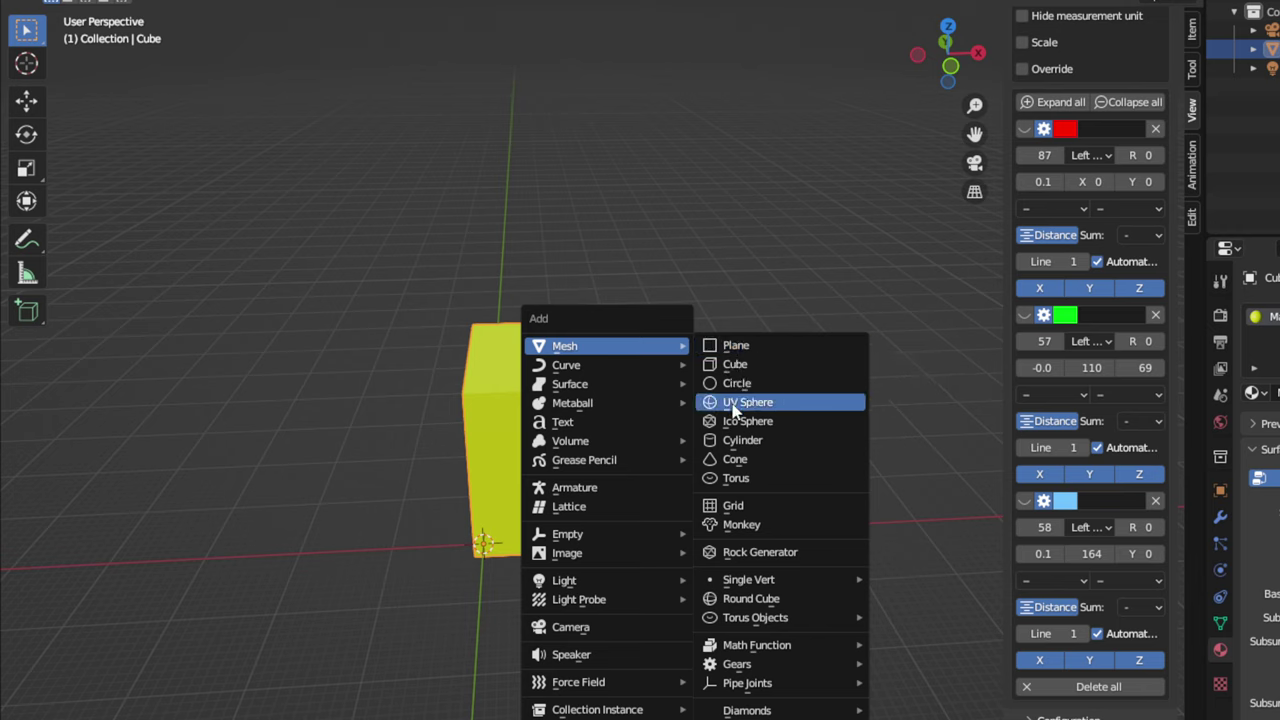
pyautogui.moveTo(606, 346)
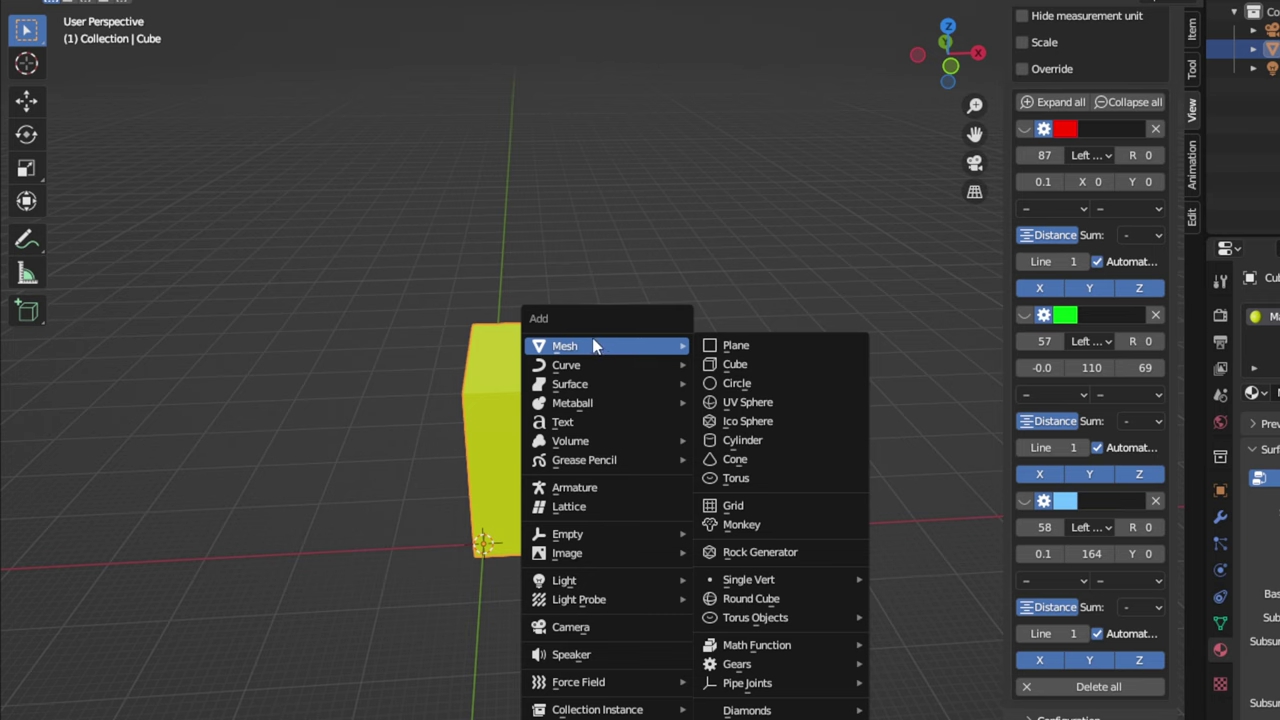
# Step: Add a Text object, then pan the view and delete the yellow cube
pyautogui.click(586, 428)
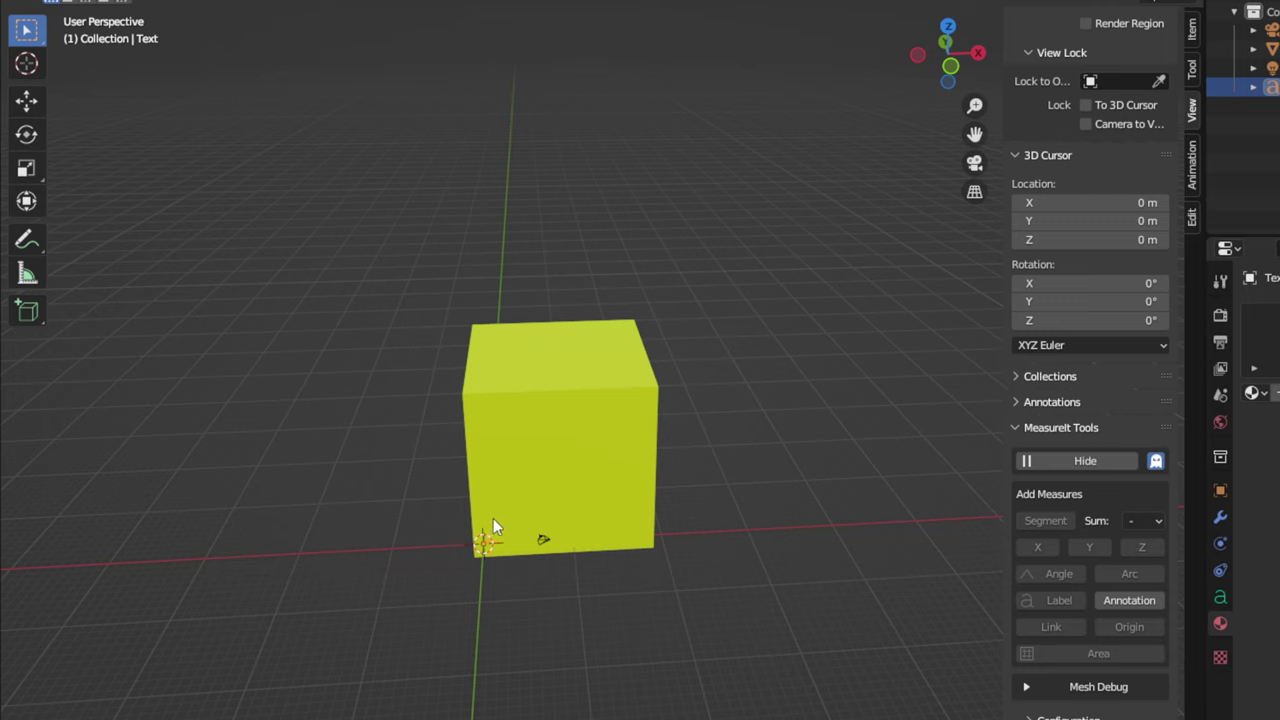
pyautogui.moveTo(975, 134); pyautogui.dragTo(1178, 74)
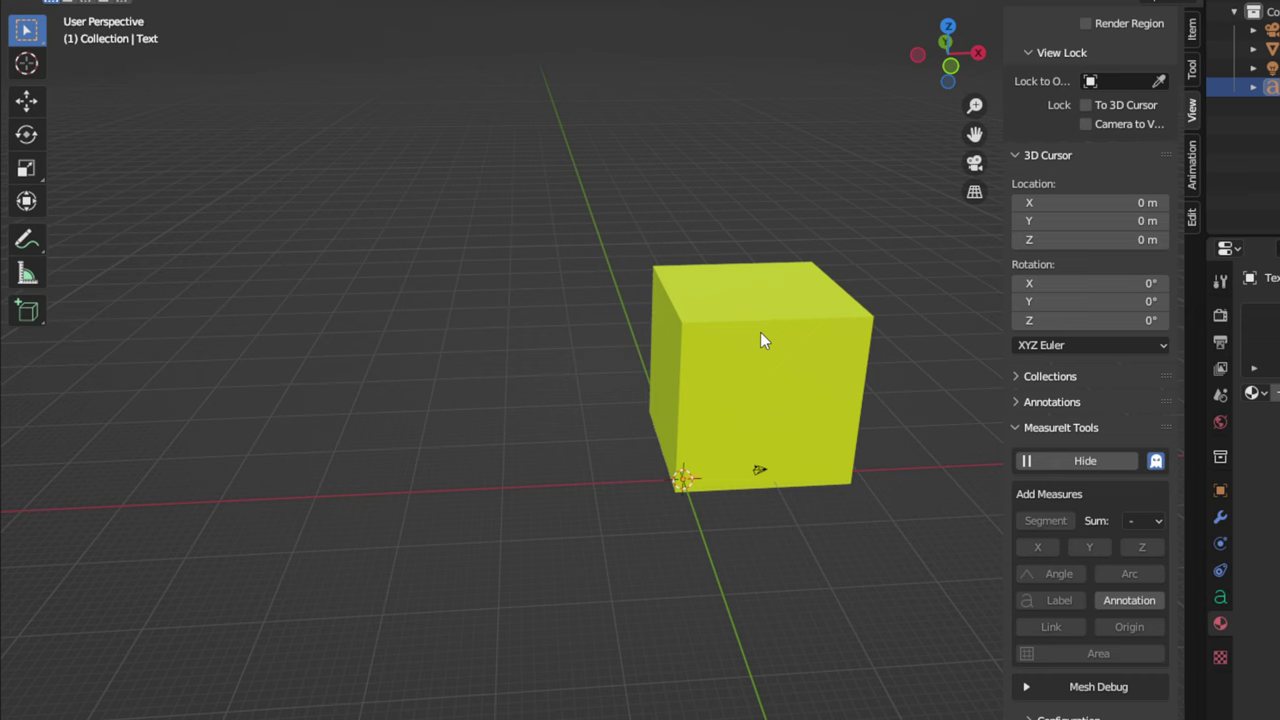
pyautogui.click(761, 334)
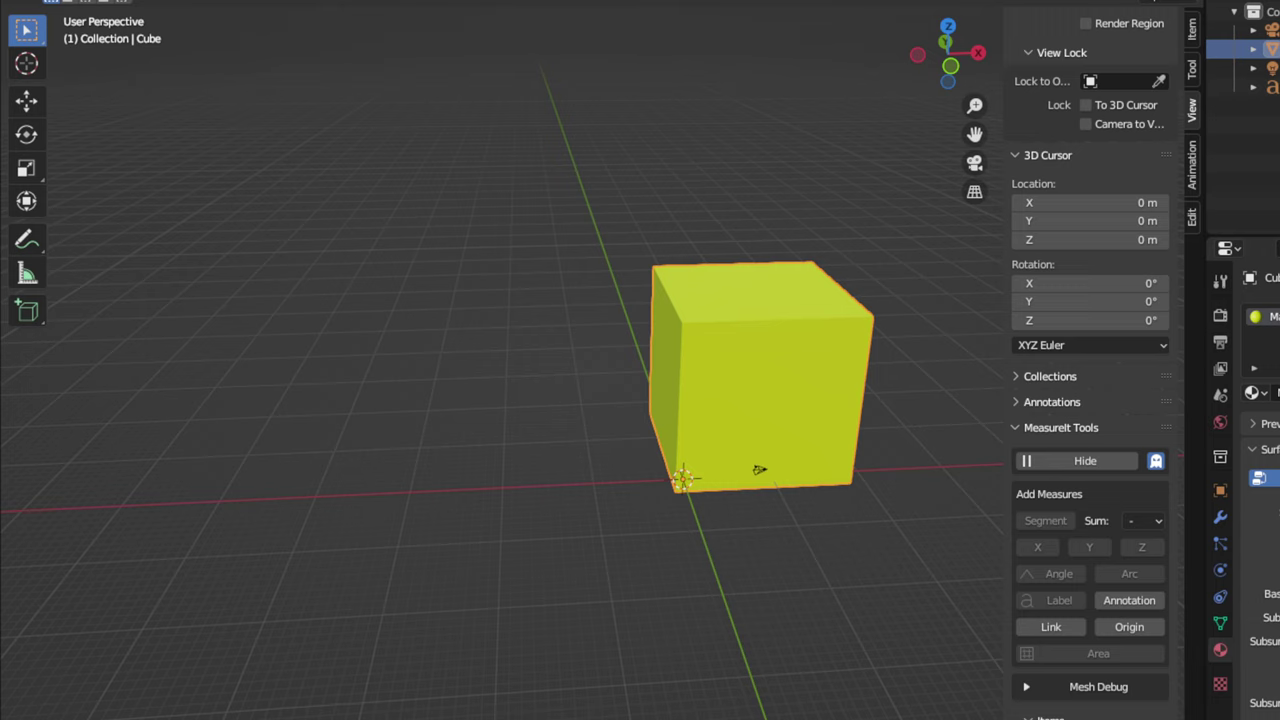
pyautogui.press('Delete')
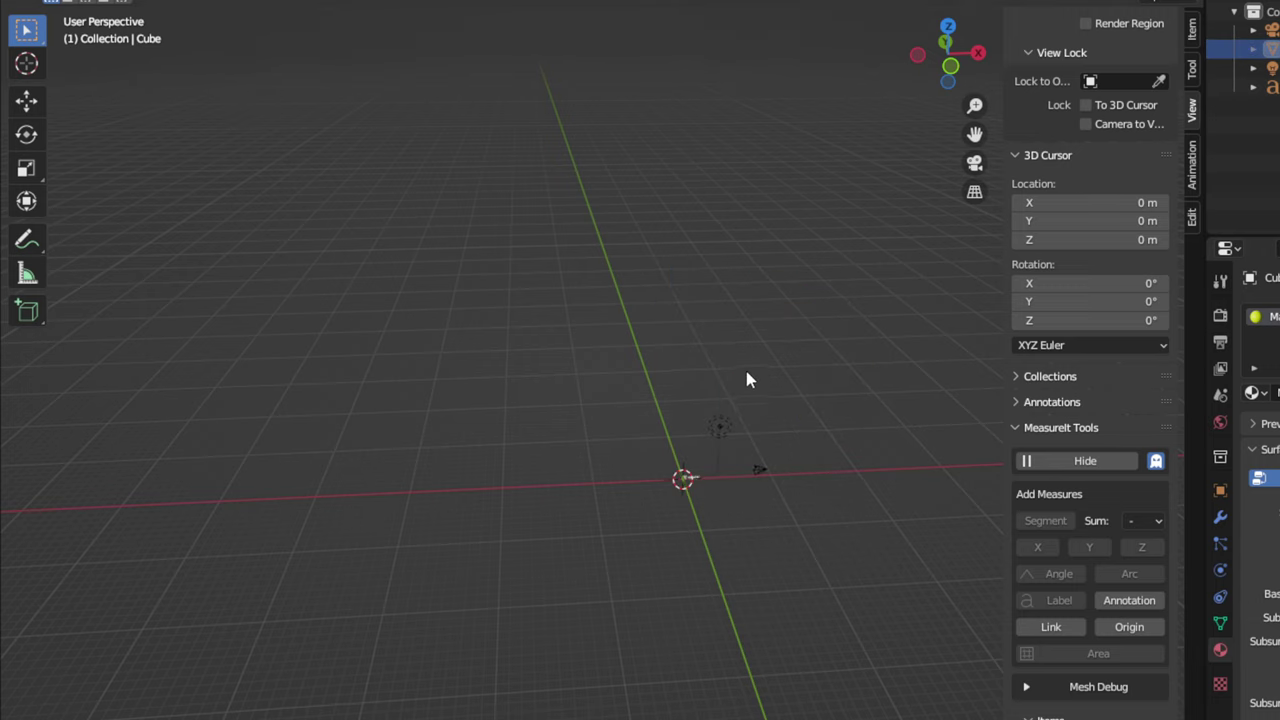
# Step: Bring the Text object into view, select it, and switch it into edit mode
pyautogui.keyDown('shift'); pyautogui.moveTo(723, 471); pyautogui.dragTo(873, 590, button='middle'); pyautogui.keyUp('shift')
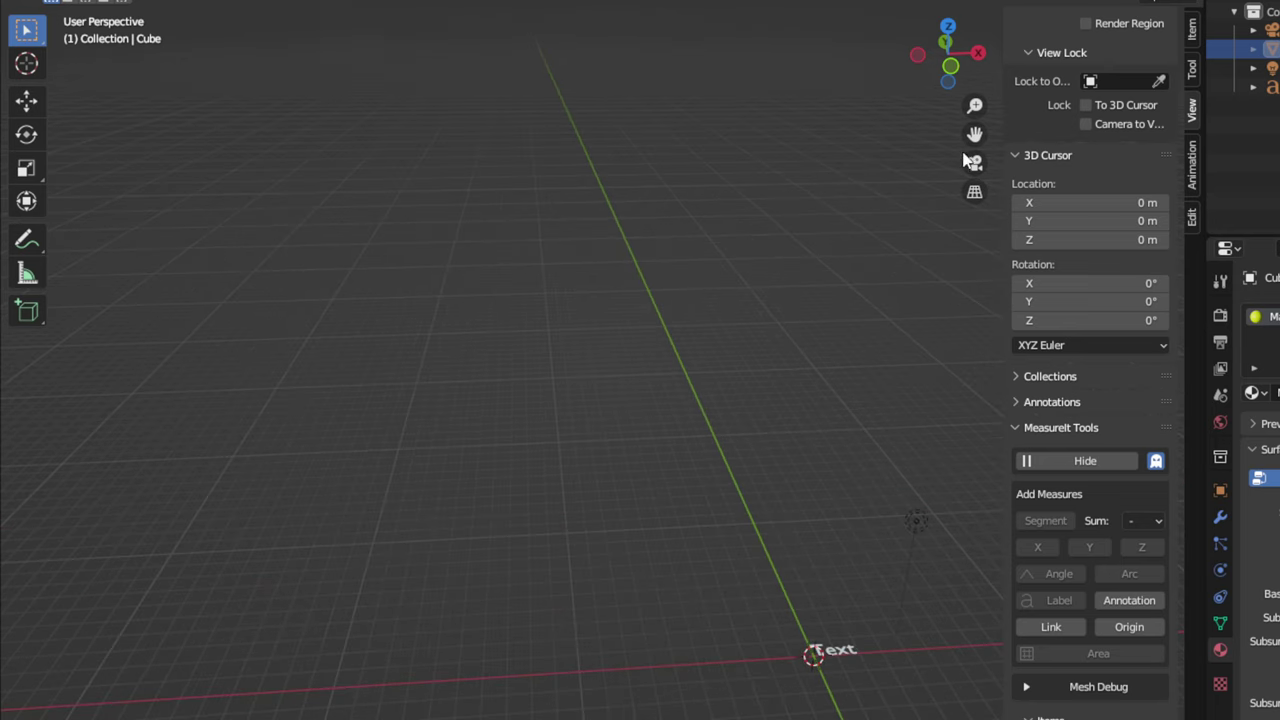
pyautogui.moveTo(975, 133); pyautogui.dragTo(865, 50)
pyautogui.scroll(3, 689, 486)
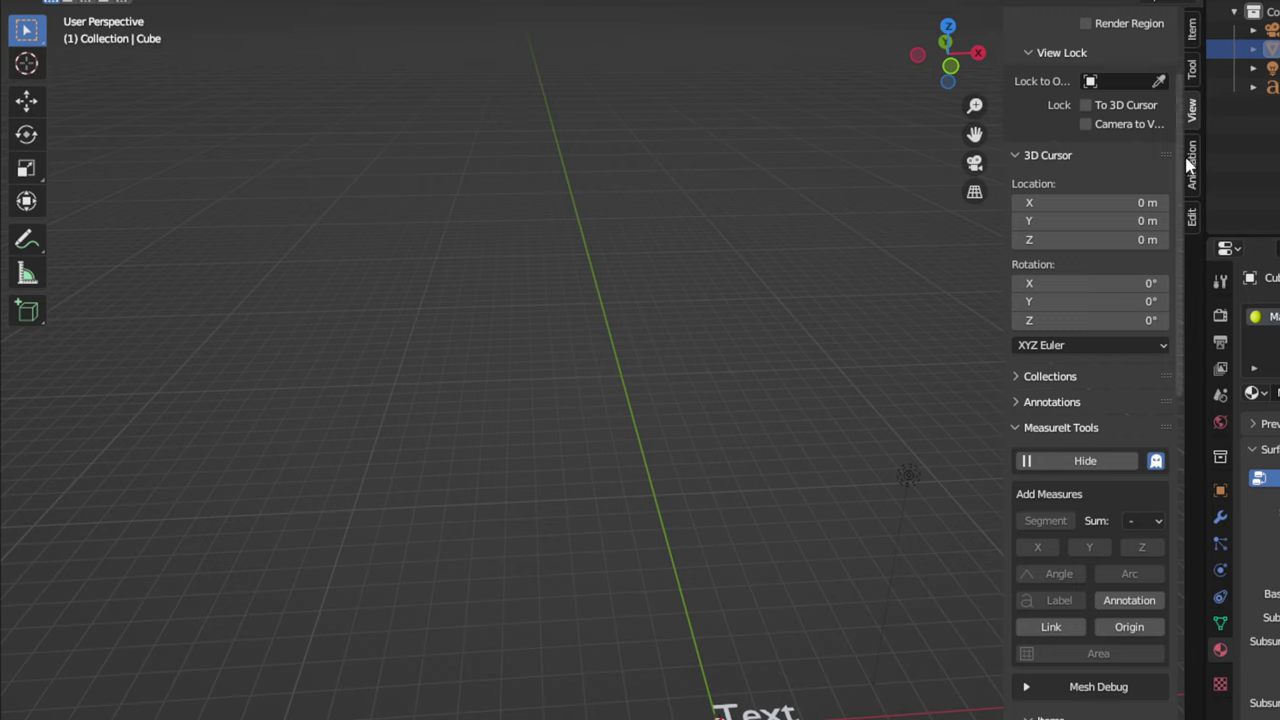
pyautogui.scroll(-1, 1090, 240)
pyautogui.click(718, 712)
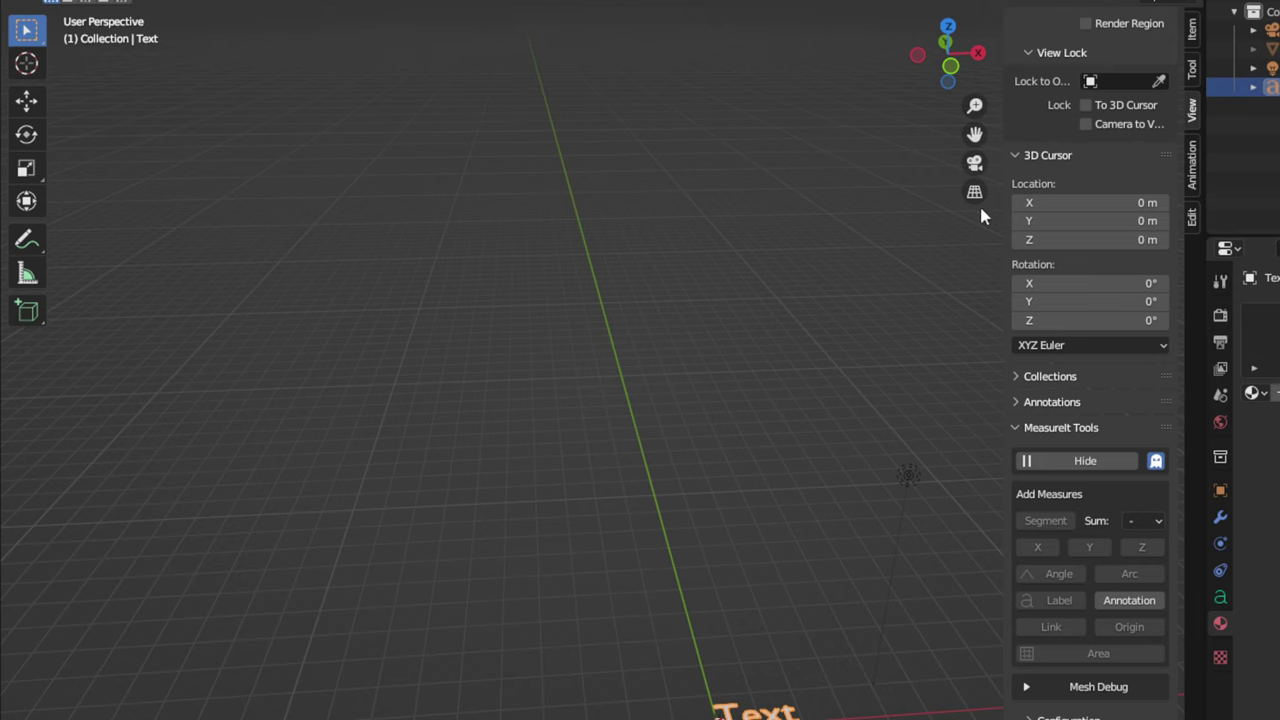
pyautogui.moveTo(975, 133); pyautogui.dragTo(968, 2)
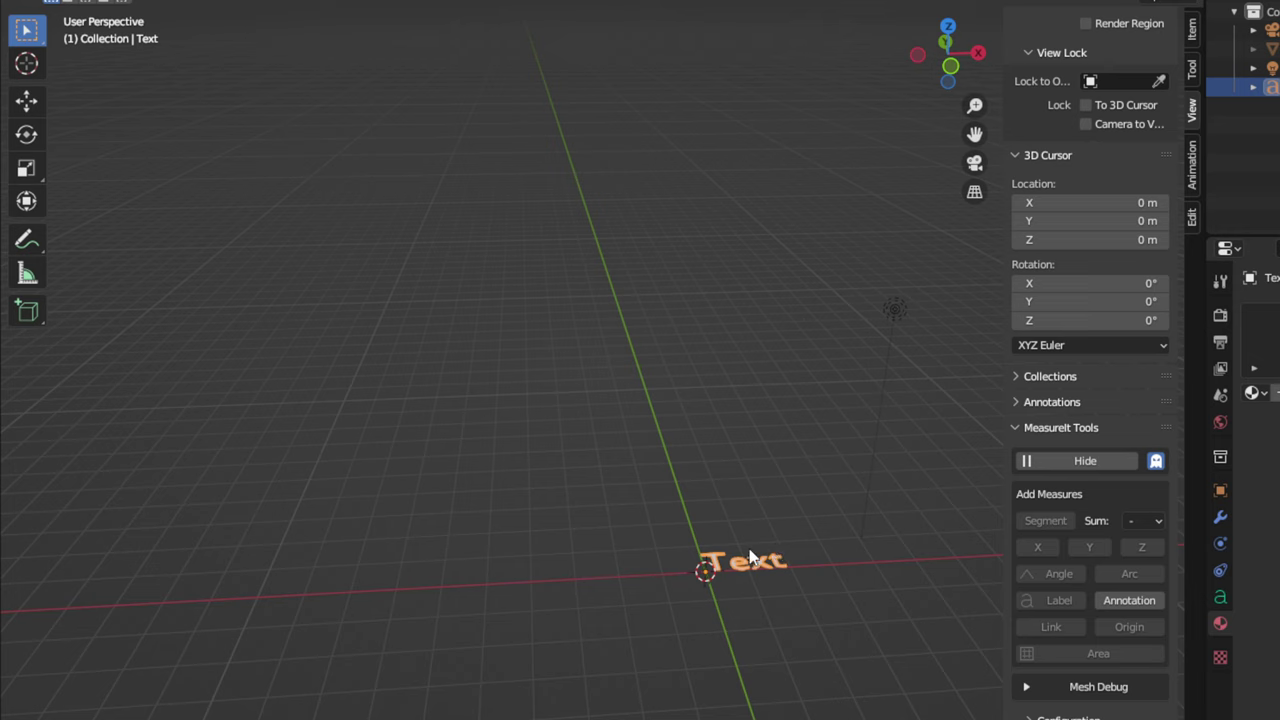
pyautogui.press('Tab')
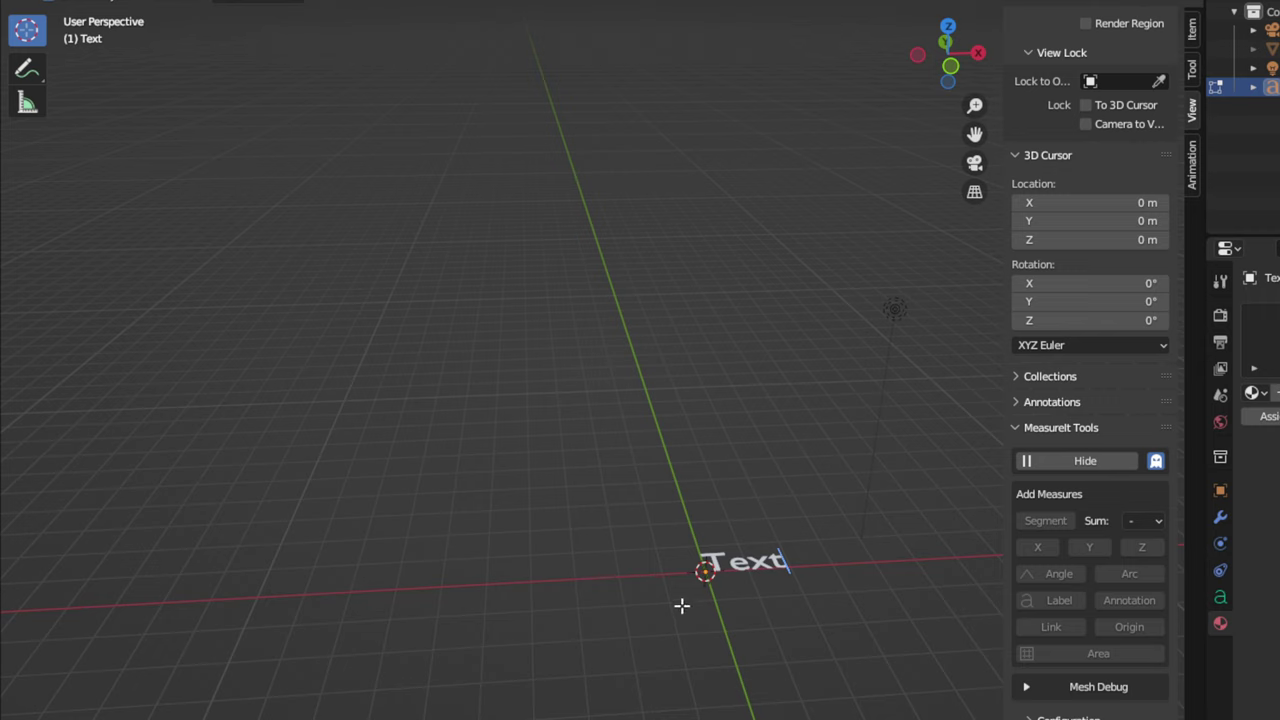
# Step: Erase and edit the default 'Text' characters, then show the text object's data properties
pyautogui.press('BackSpace')
pyautogui.press('BackSpace')
pyautogui.press('BackSpace')
pyautogui.press('BackSpace')
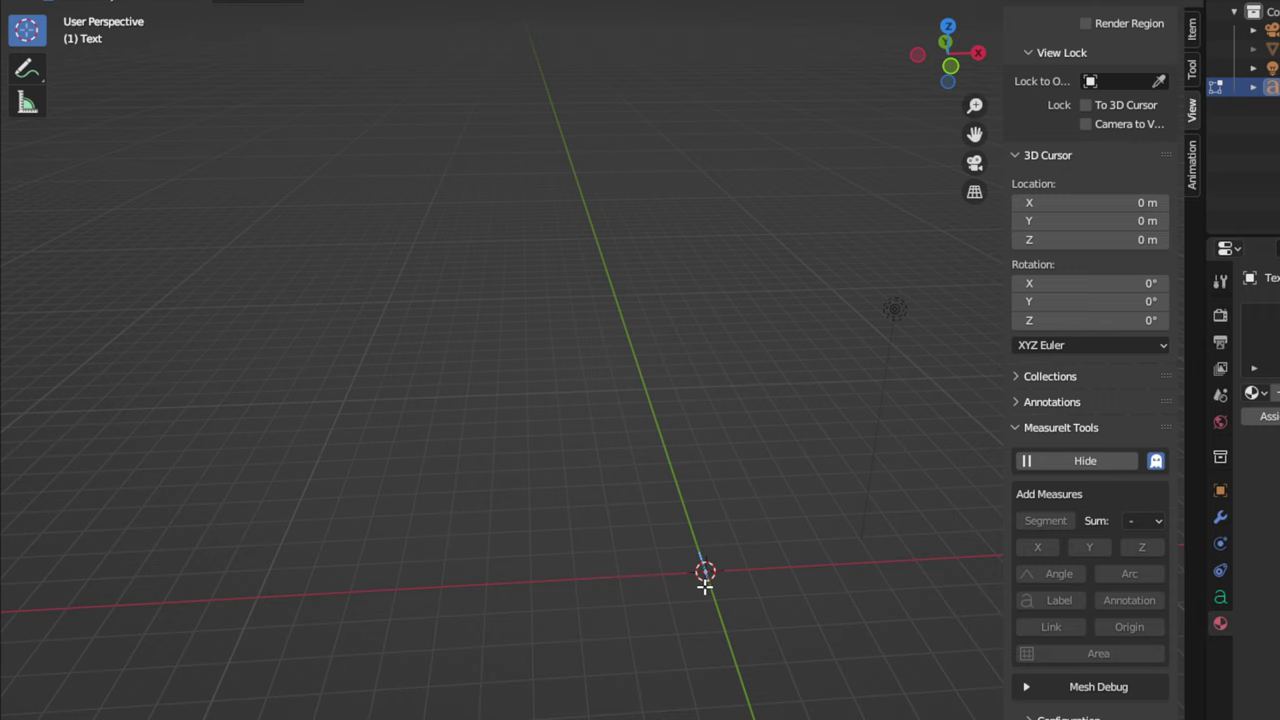
pyautogui.hotkey('ctrl', 'z')
pyautogui.click(1220, 600)
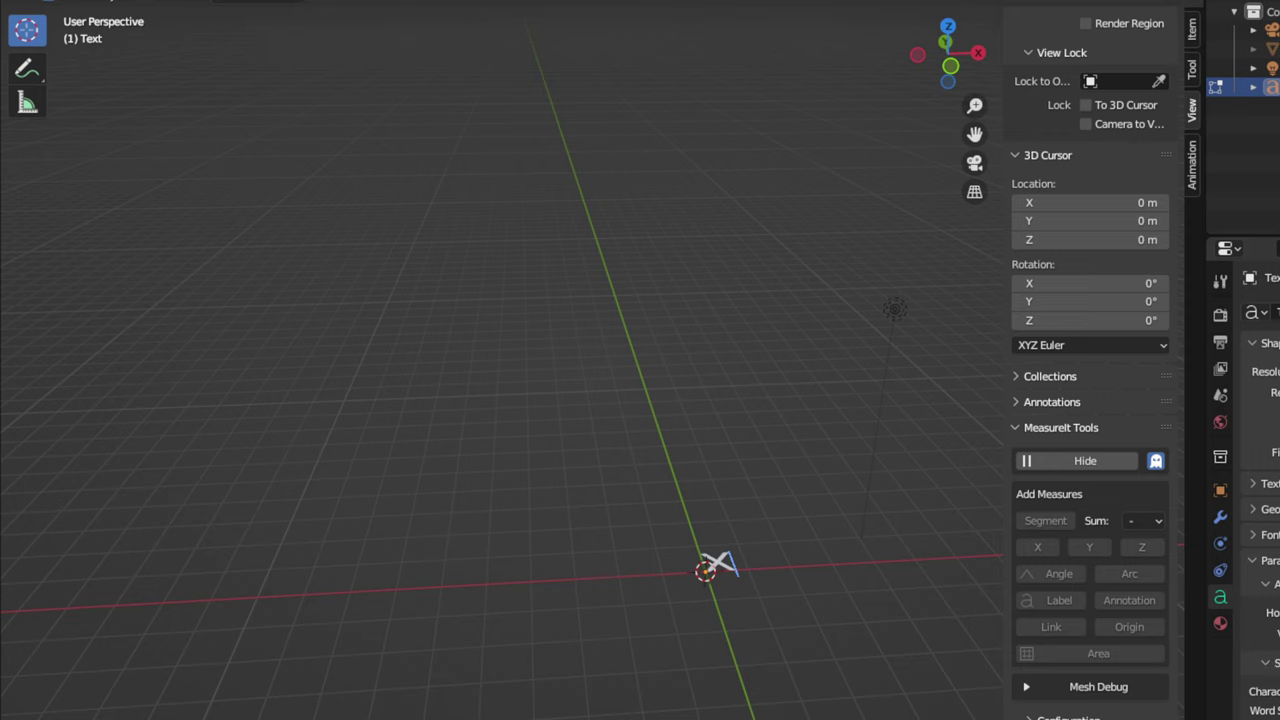
# Step: Expand the Font panel to reveal the Regular, Bold, Italic and Bold & Italic slots
pyautogui.scroll(-1, 1260, 480)
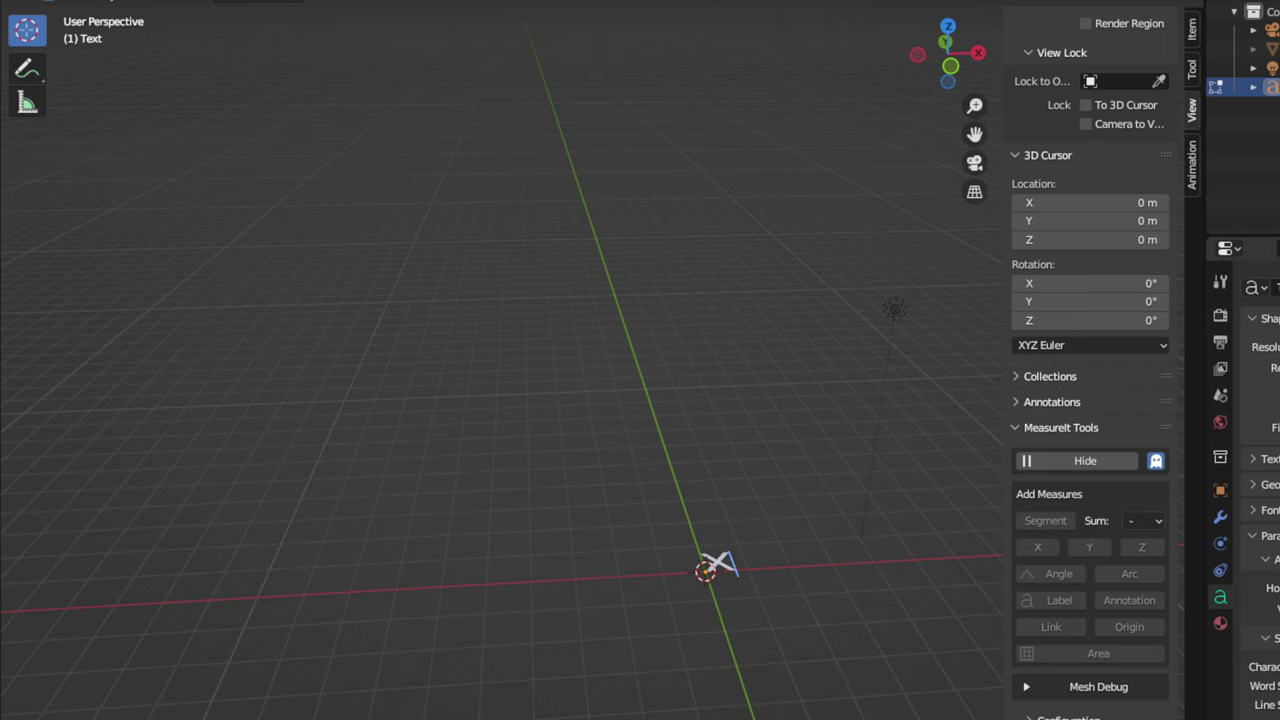
pyautogui.click(1262, 510)
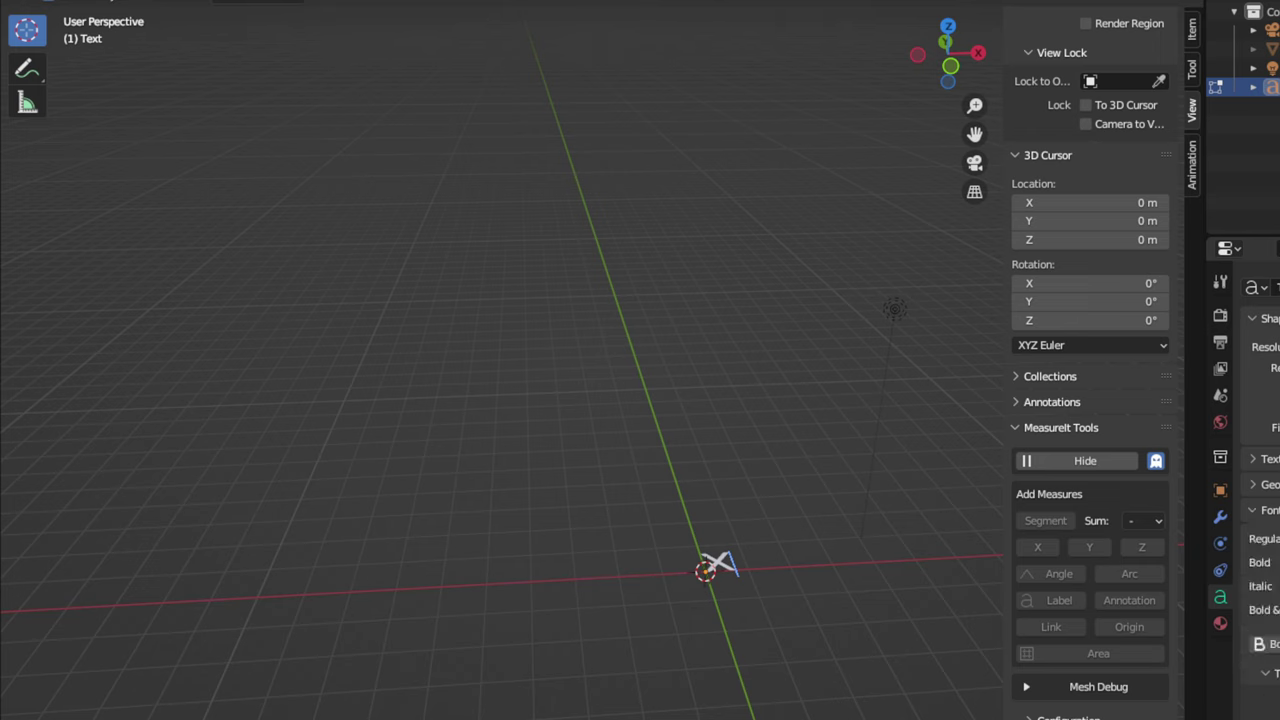
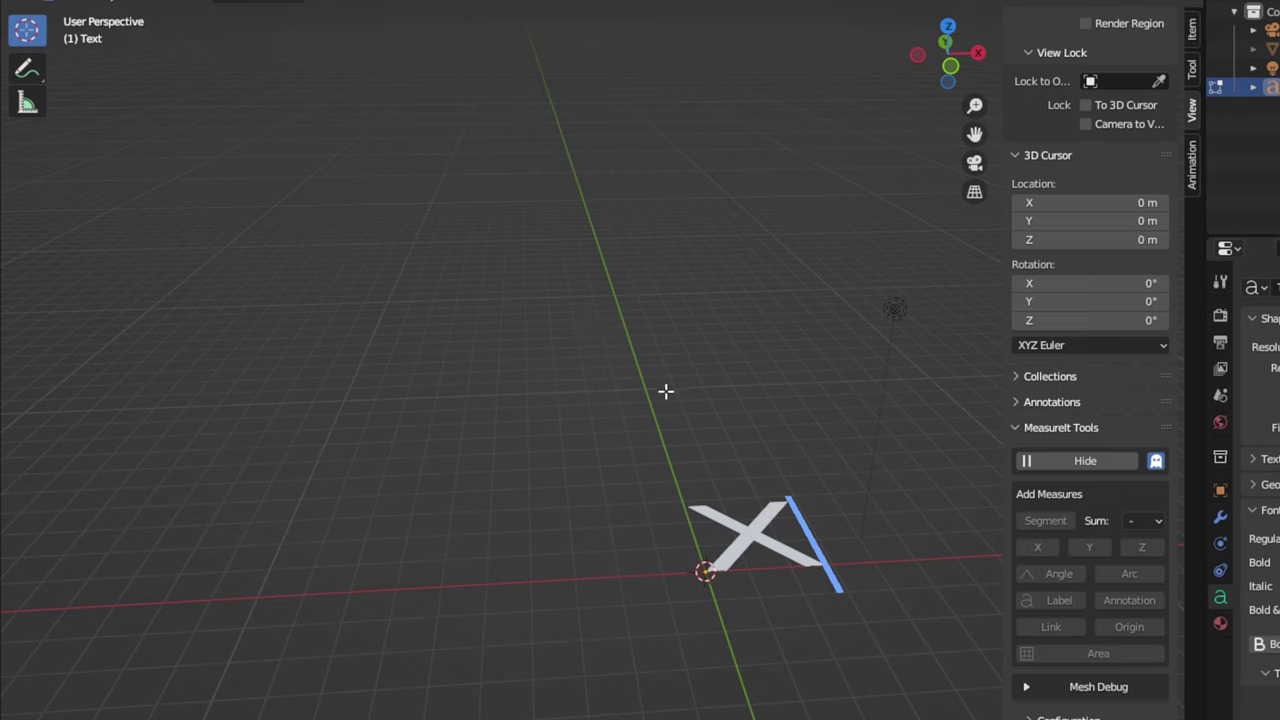
# Step: Set the X text object's origin to Origin to Center of Mass (Volume)
pyautogui.press('Tab')
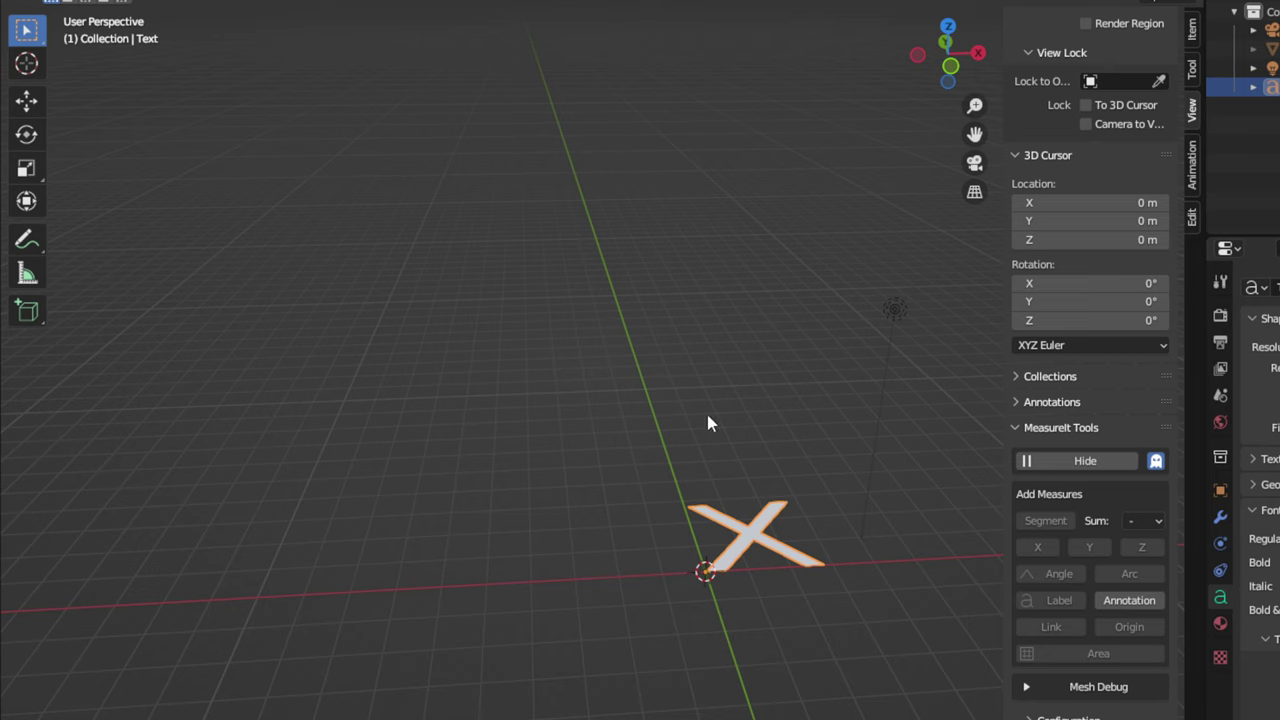
pyautogui.rightClick(752, 540)
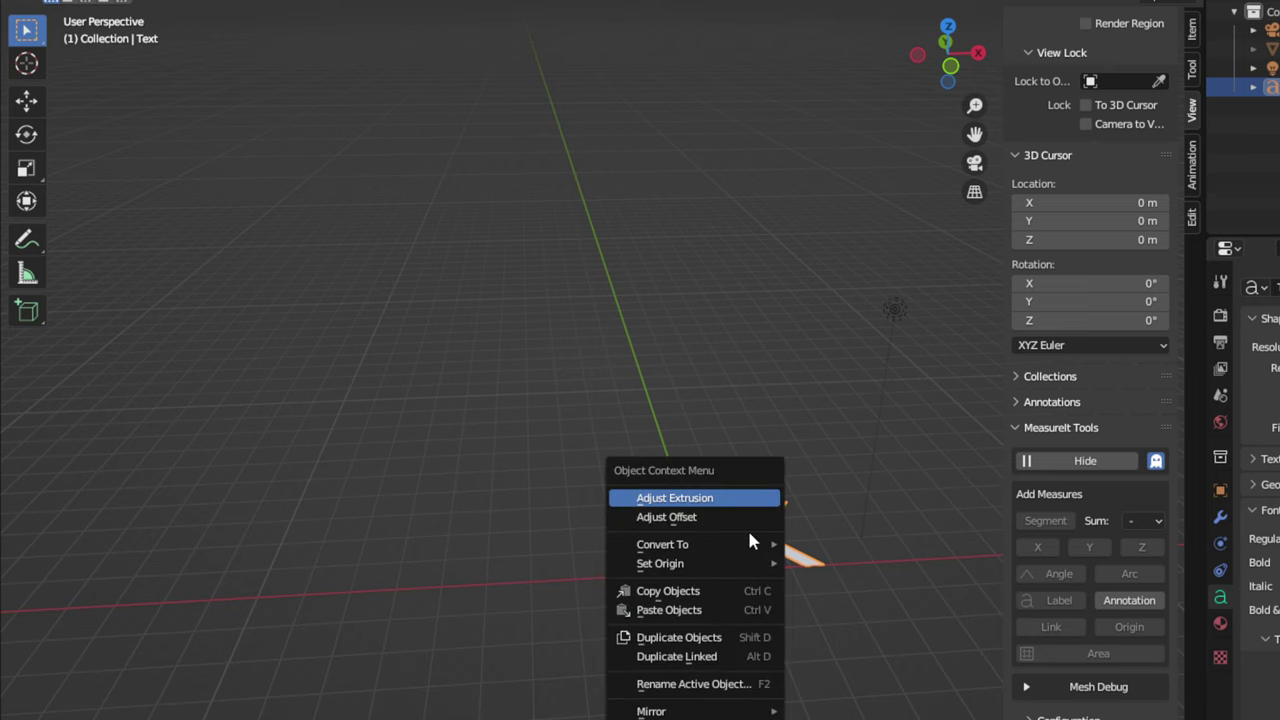
pyautogui.moveTo(746, 563)
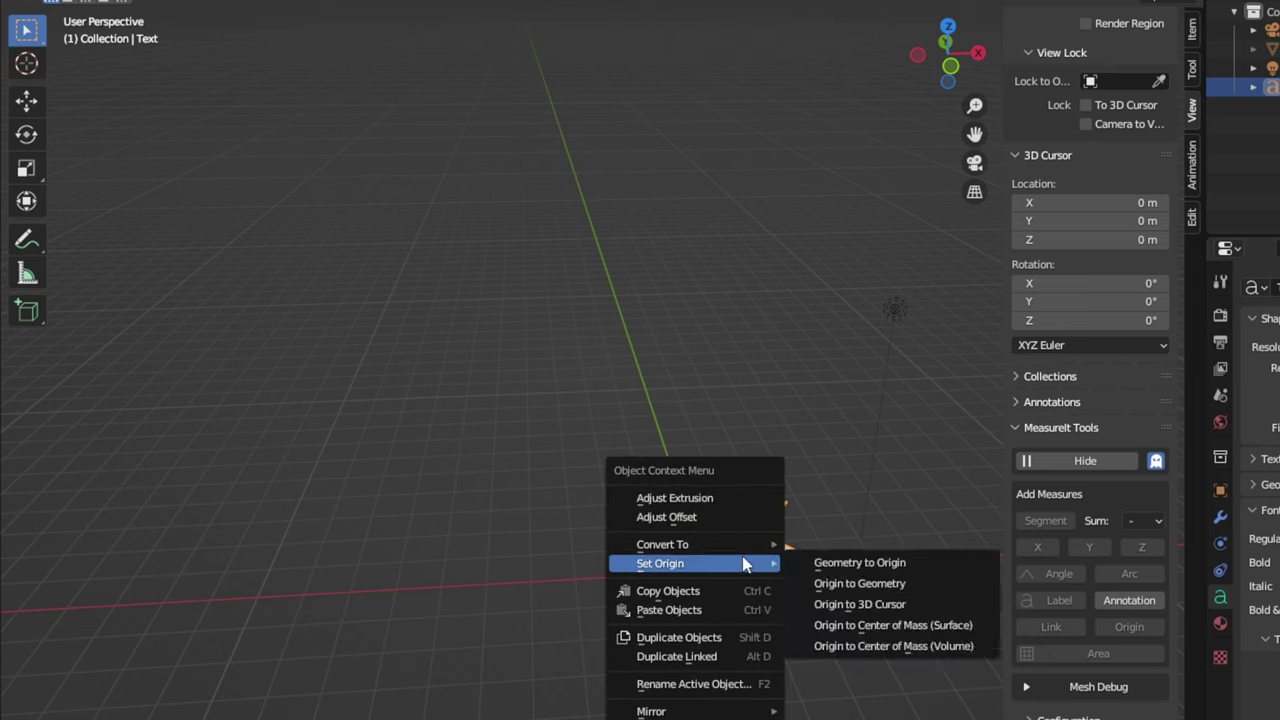
pyautogui.click(905, 647)
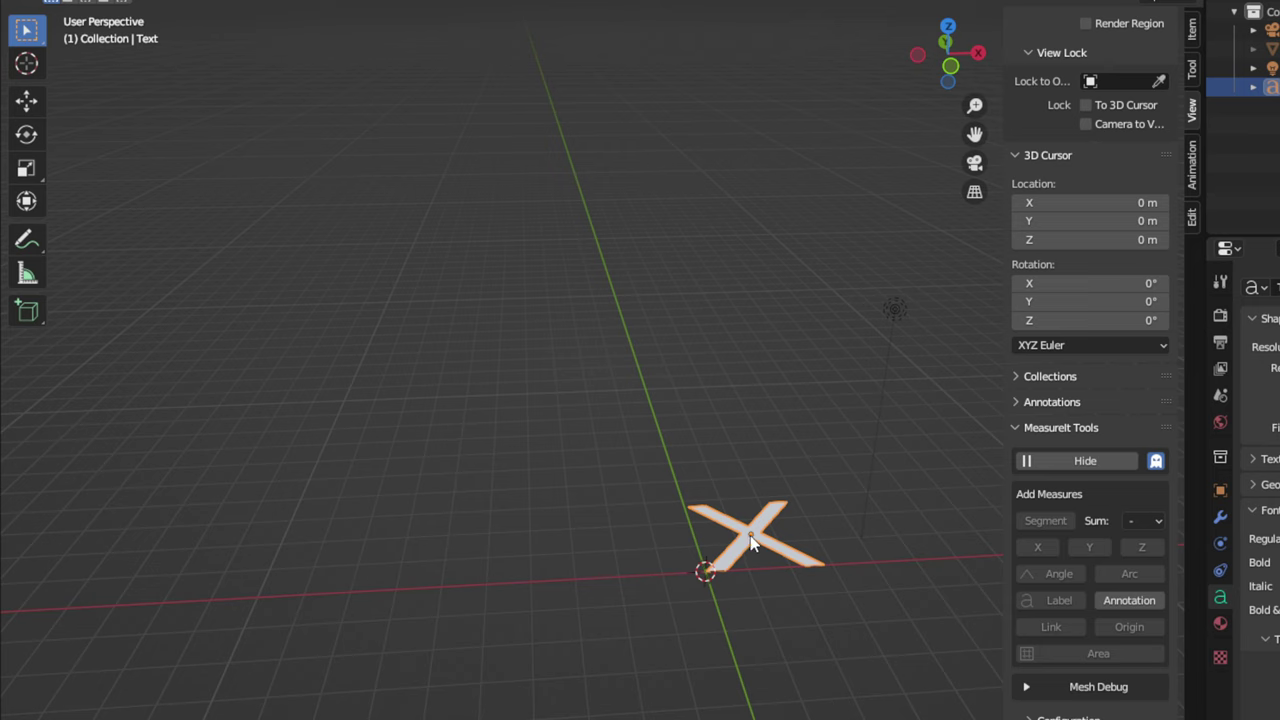
# Step: Move the X text along X, then down along Y in top view, toward the world origin
pyautogui.click(27, 101)
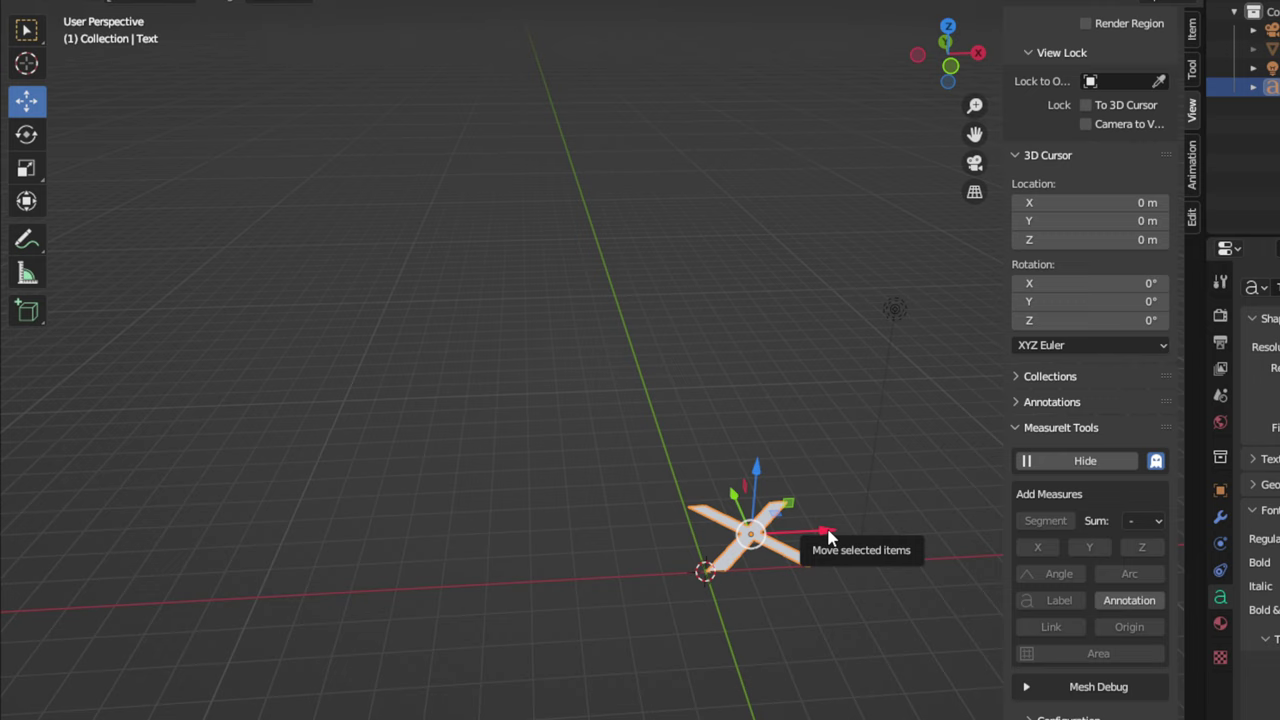
pyautogui.moveTo(828, 537); pyautogui.dragTo(768, 517)
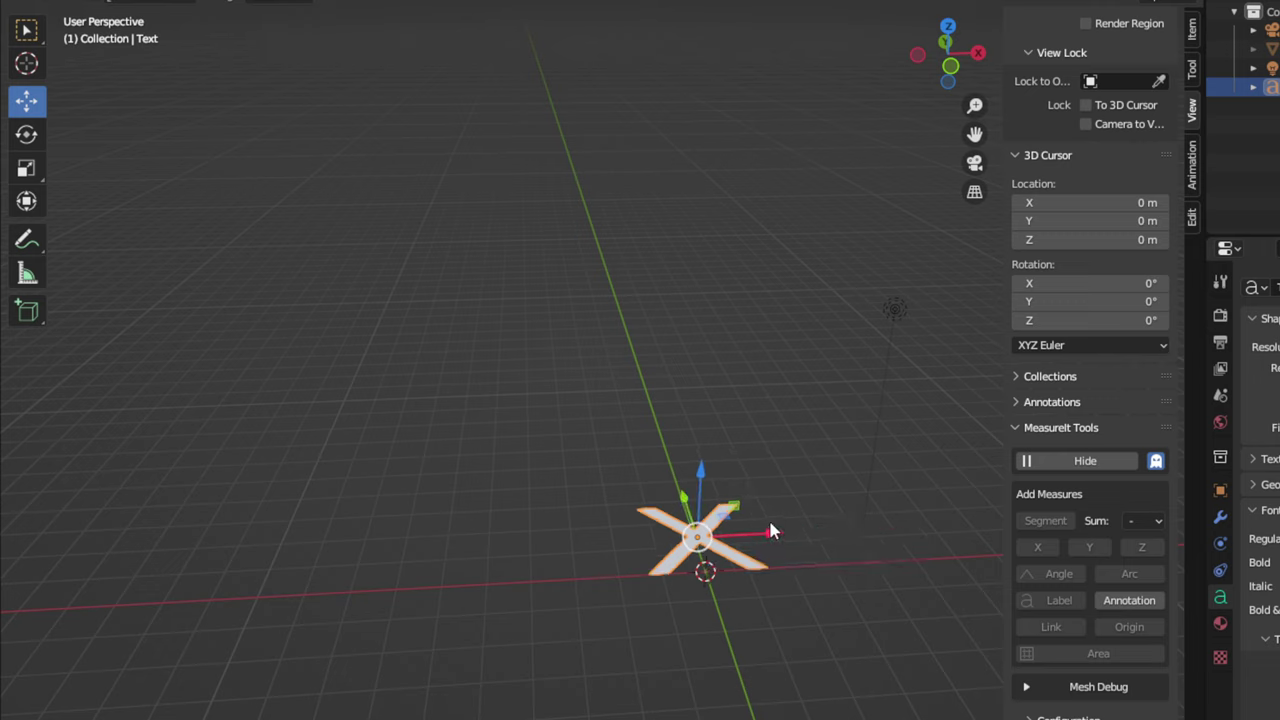
pyautogui.click(949, 29)
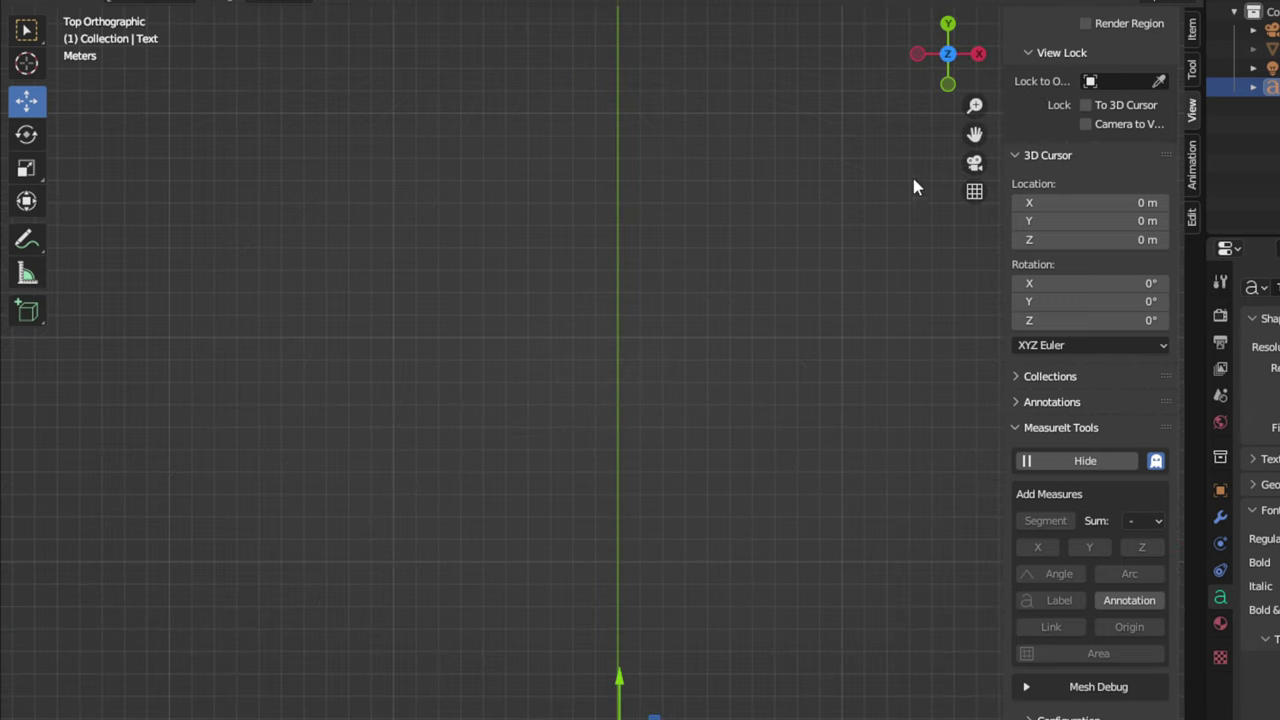
pyautogui.moveTo(975, 133)
pyautogui.mouseDown()
pyautogui.moveTo(978, 100)
pyautogui.moveTo(1040, 0)
pyautogui.moveTo(975, 128)
pyautogui.mouseUp()
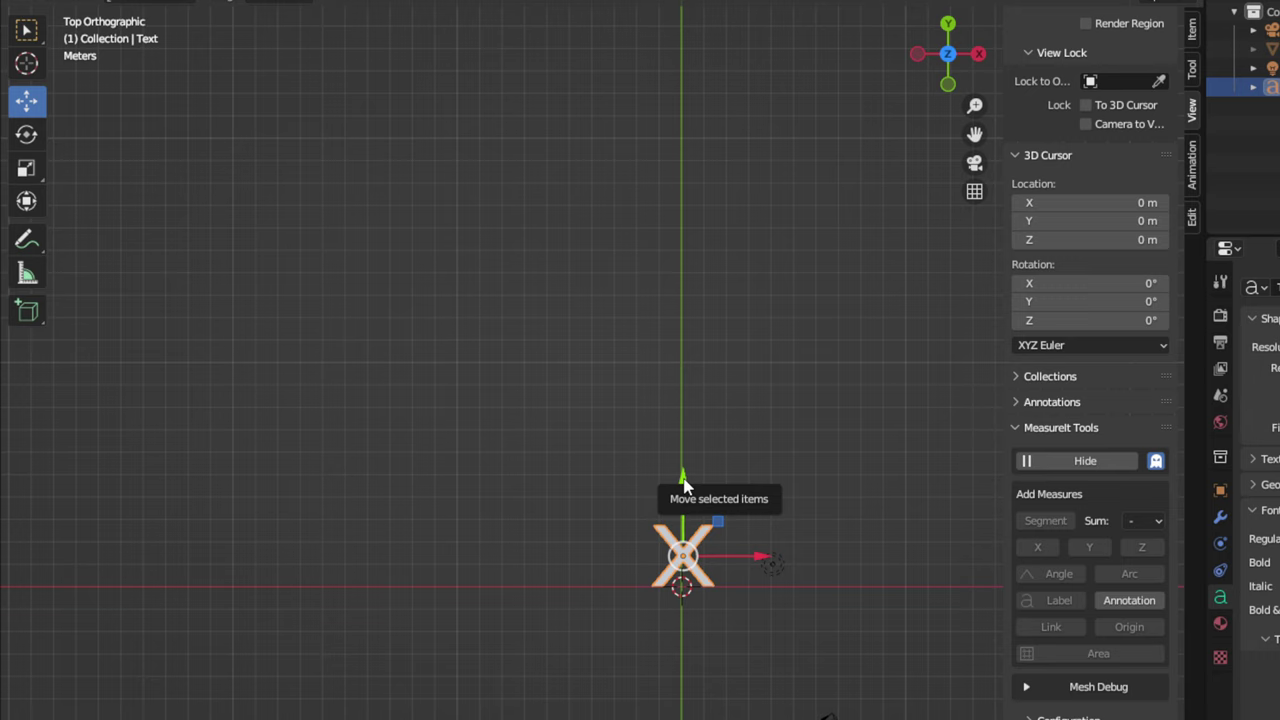
pyautogui.moveTo(683, 483); pyautogui.dragTo(682, 514)
# Step: Nudge the X text up and left until it is centred on the world origin
pyautogui.scroll(2, 826, 668)
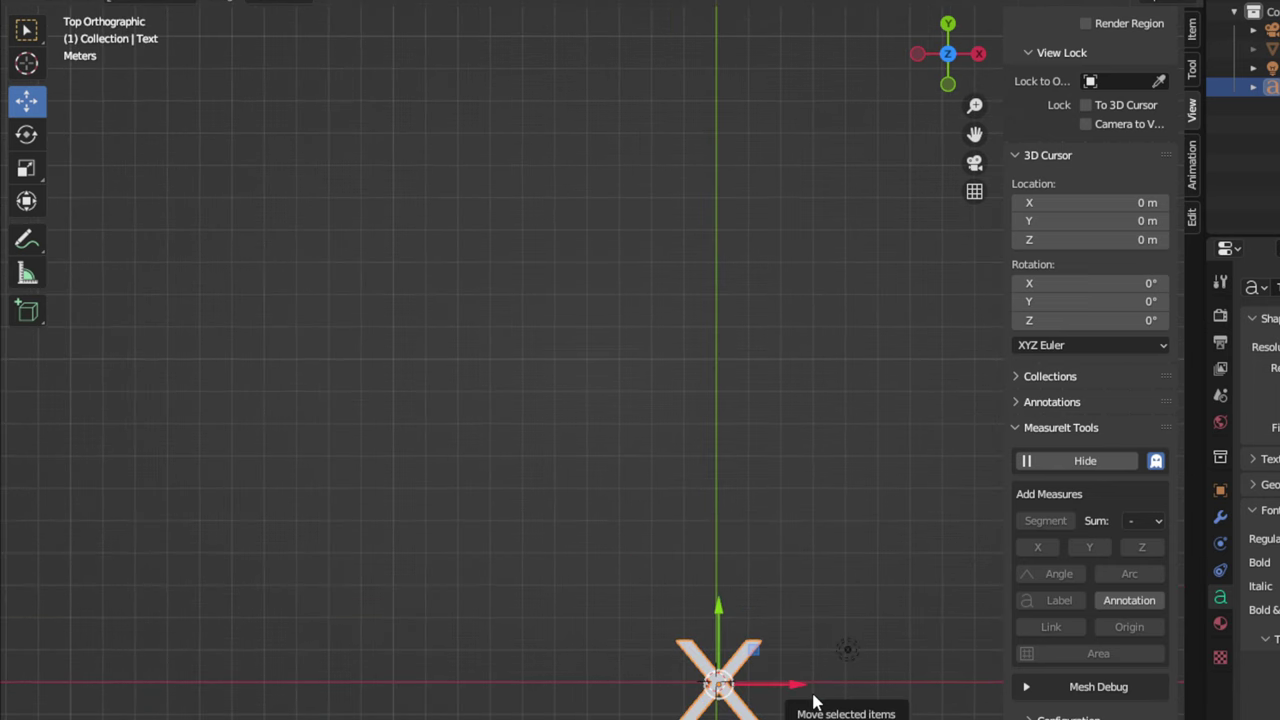
pyautogui.scroll(1, 806, 698)
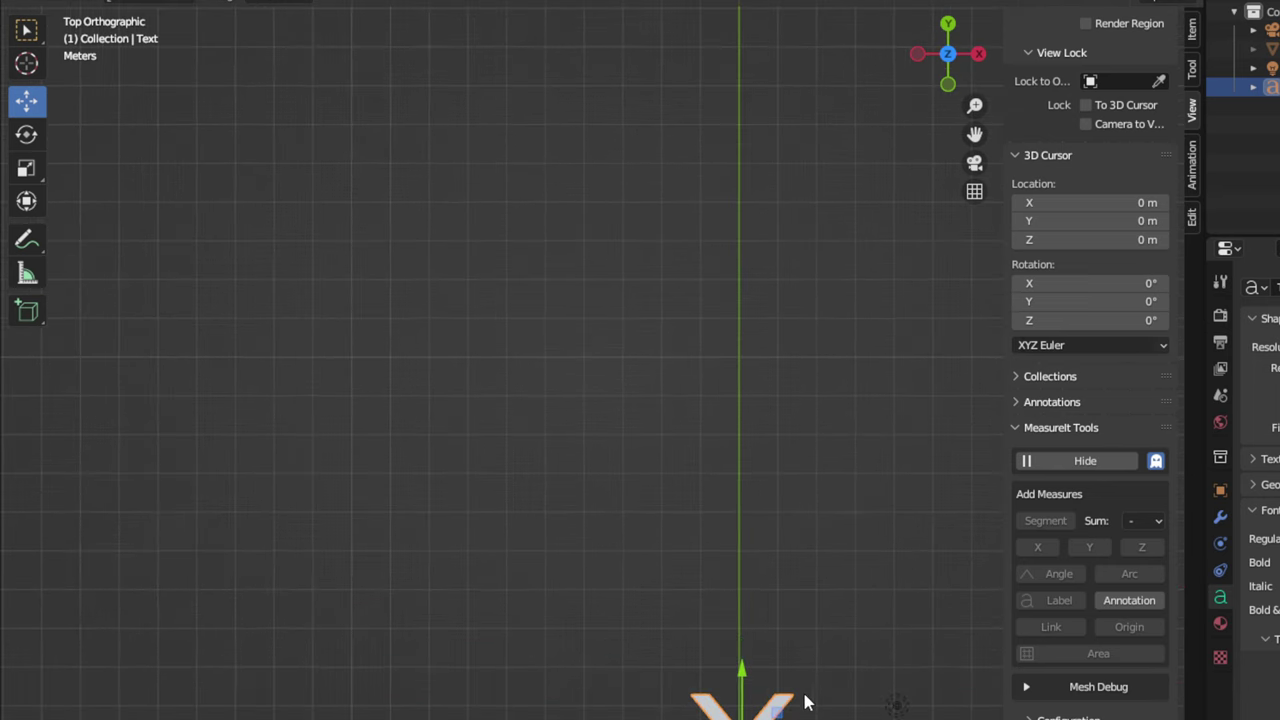
pyautogui.moveTo(975, 133); pyautogui.dragTo(914, 51)
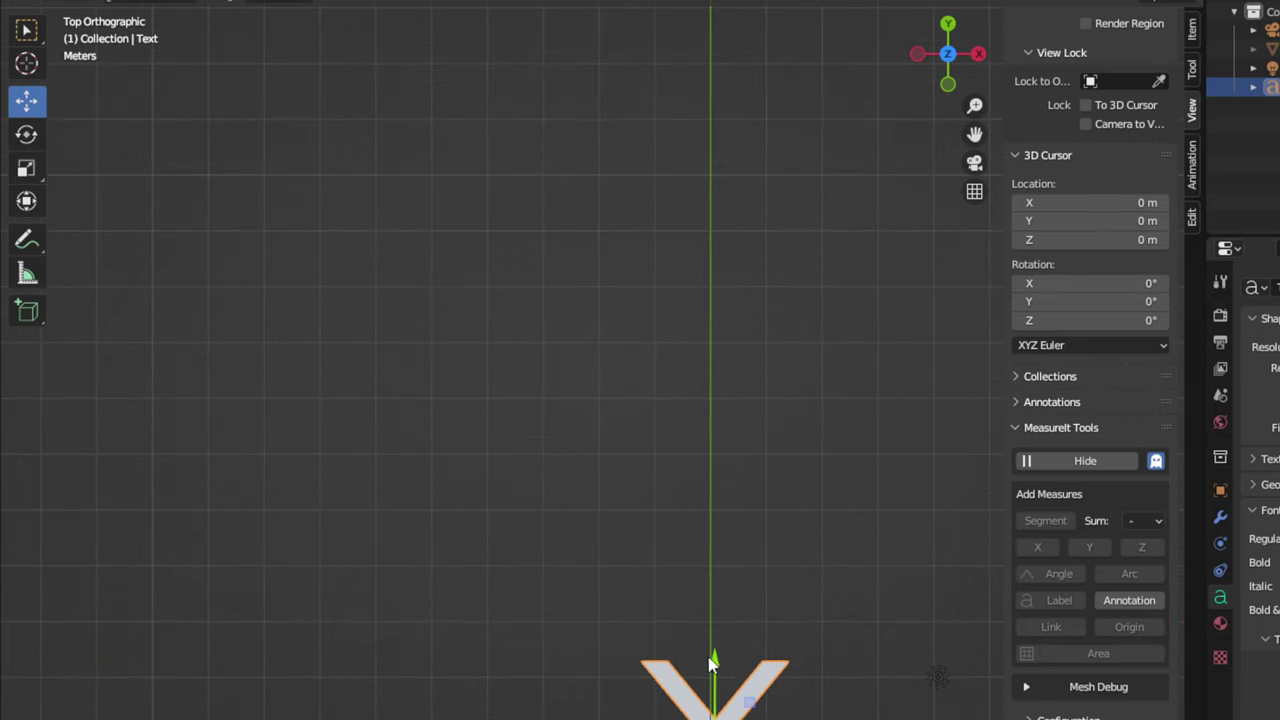
pyautogui.moveTo(975, 133); pyautogui.dragTo(923, 12)
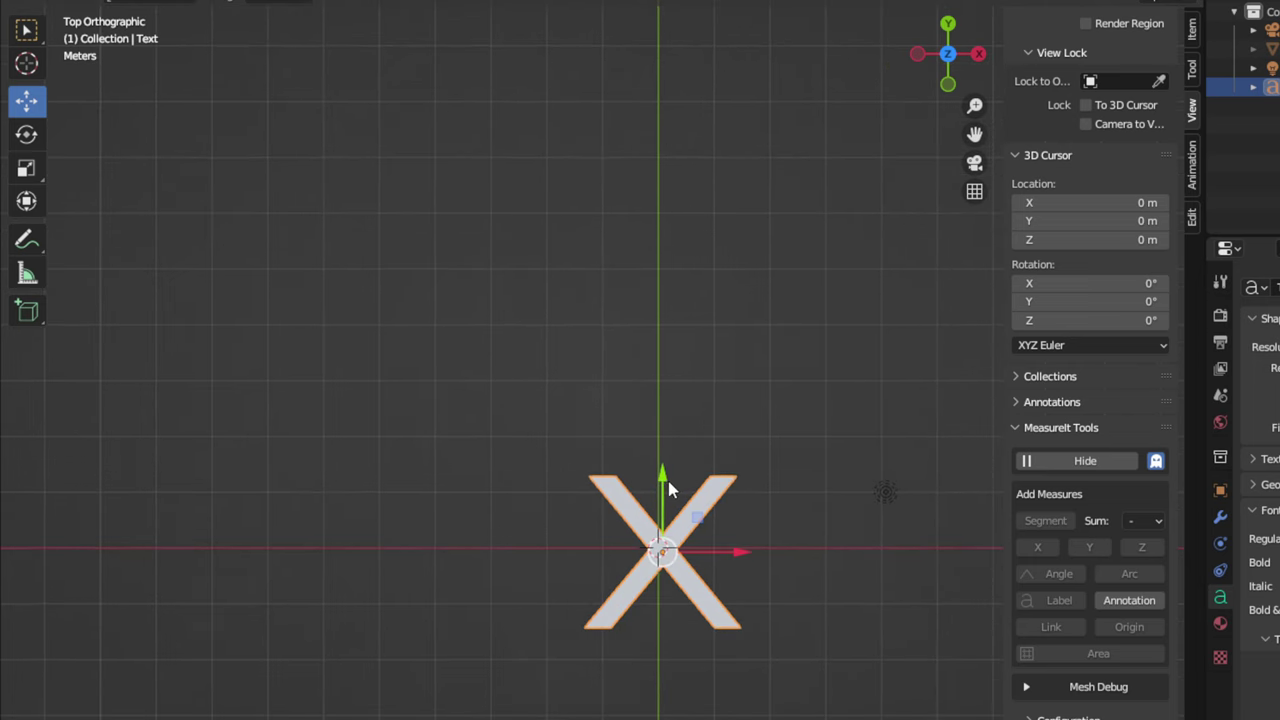
pyautogui.moveTo(663, 480); pyautogui.dragTo(664, 470)
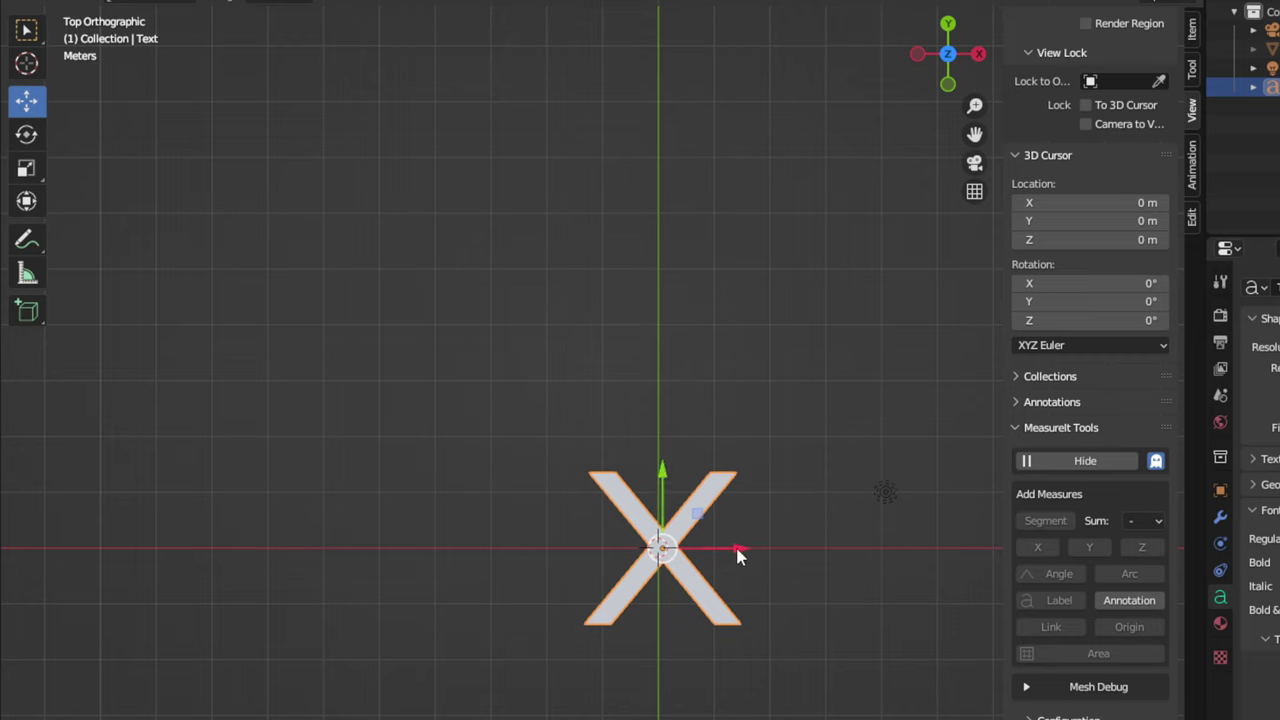
pyautogui.moveTo(735, 549); pyautogui.dragTo(727, 542)
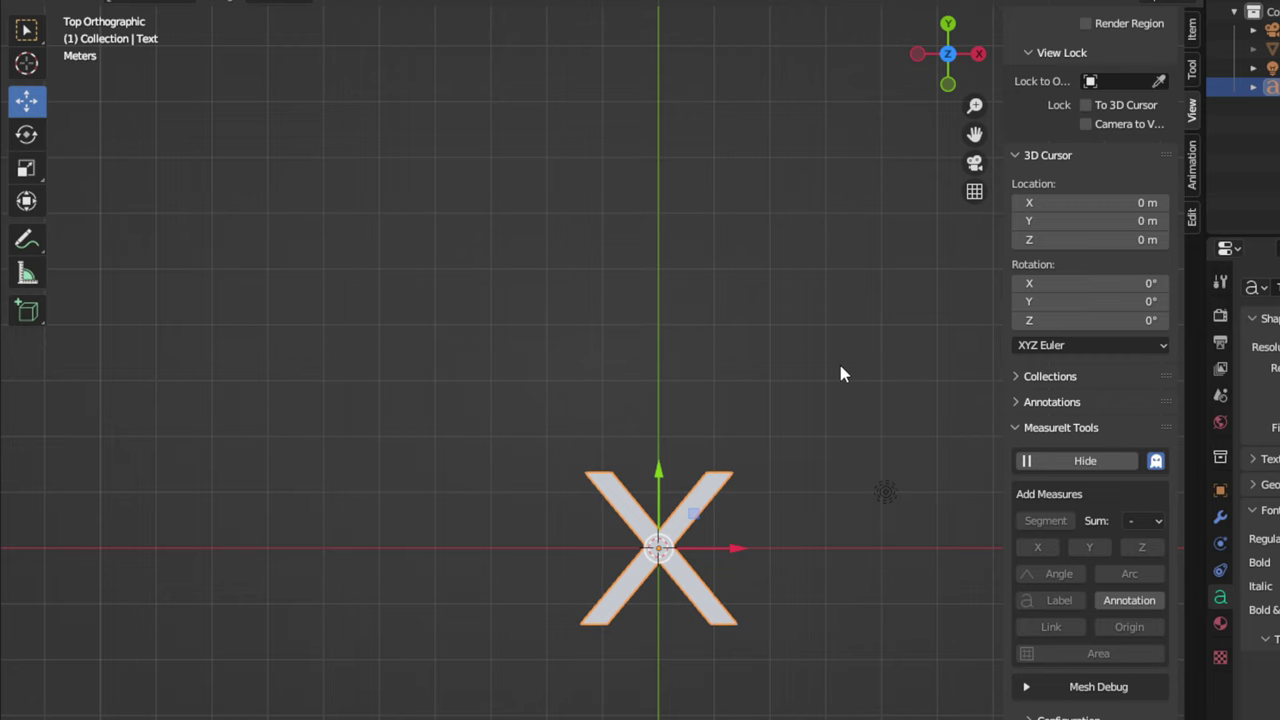
pyautogui.press('KP_1')
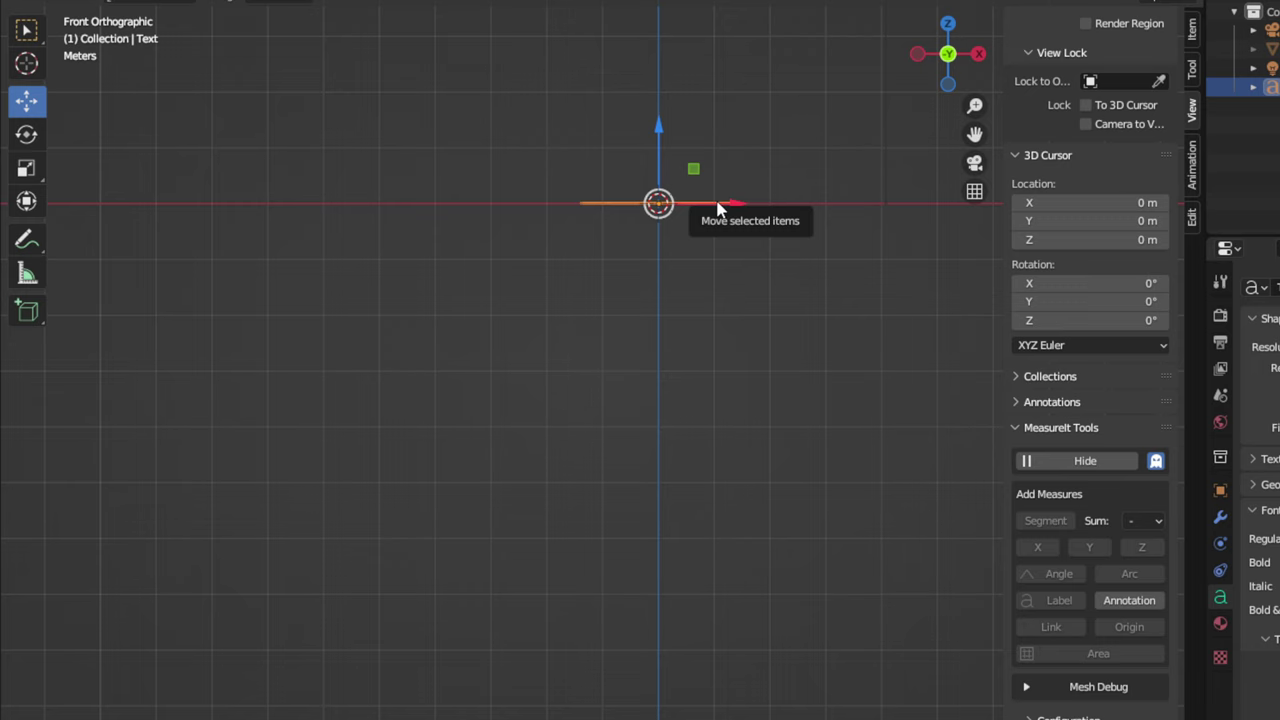
# Step: Rotate the X text 90 degrees from the right view so it stands upright facing front
pyautogui.press('KP_3')
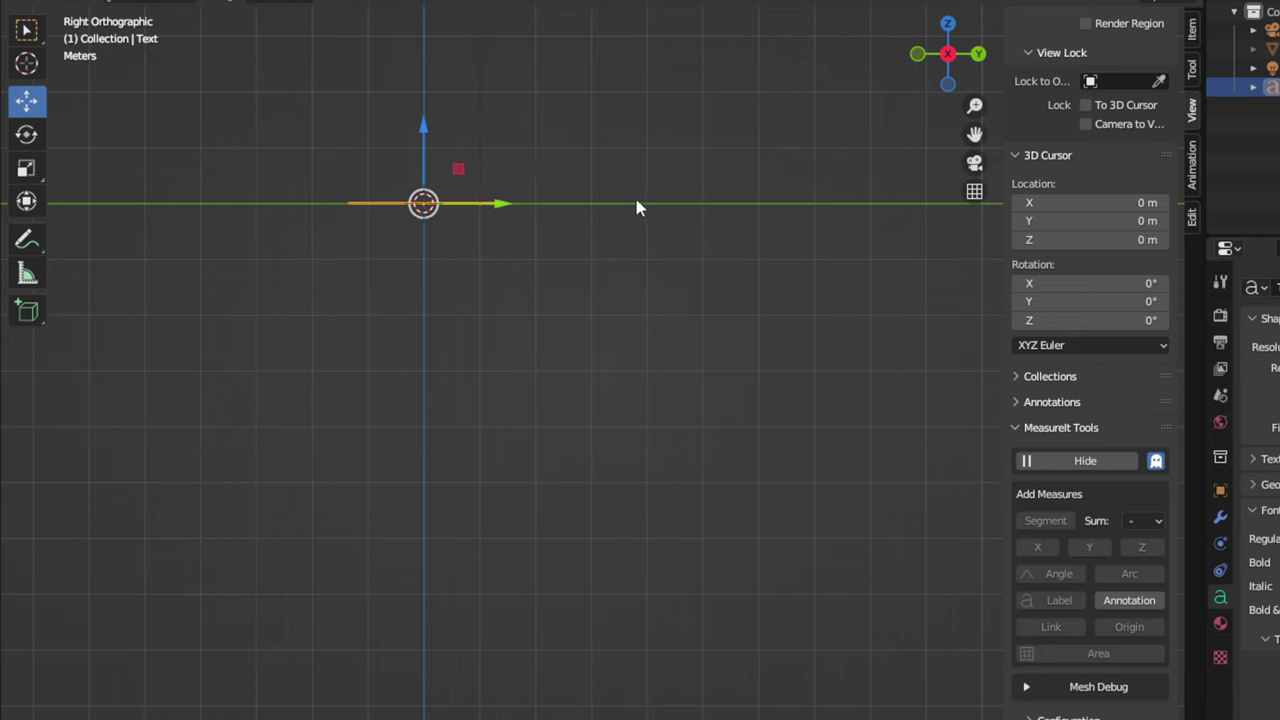
pyautogui.press('g')
pyautogui.press('z')
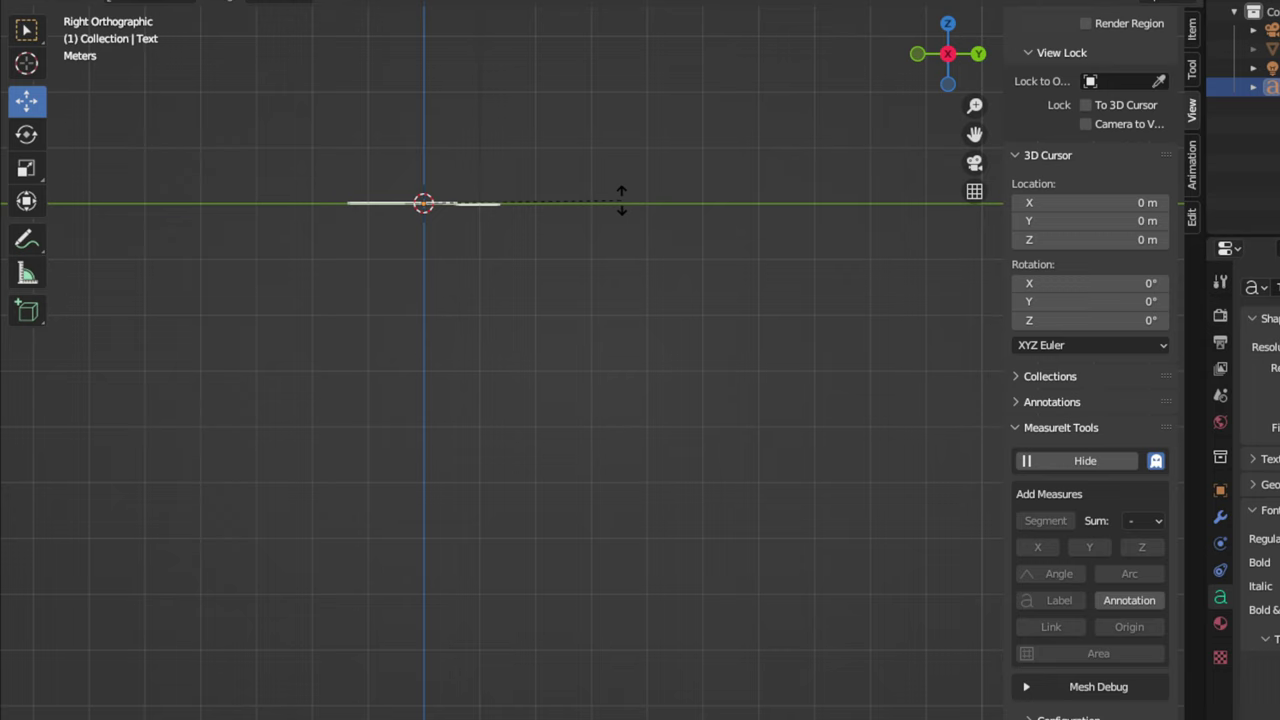
pyautogui.press('9')
pyautogui.press('0')
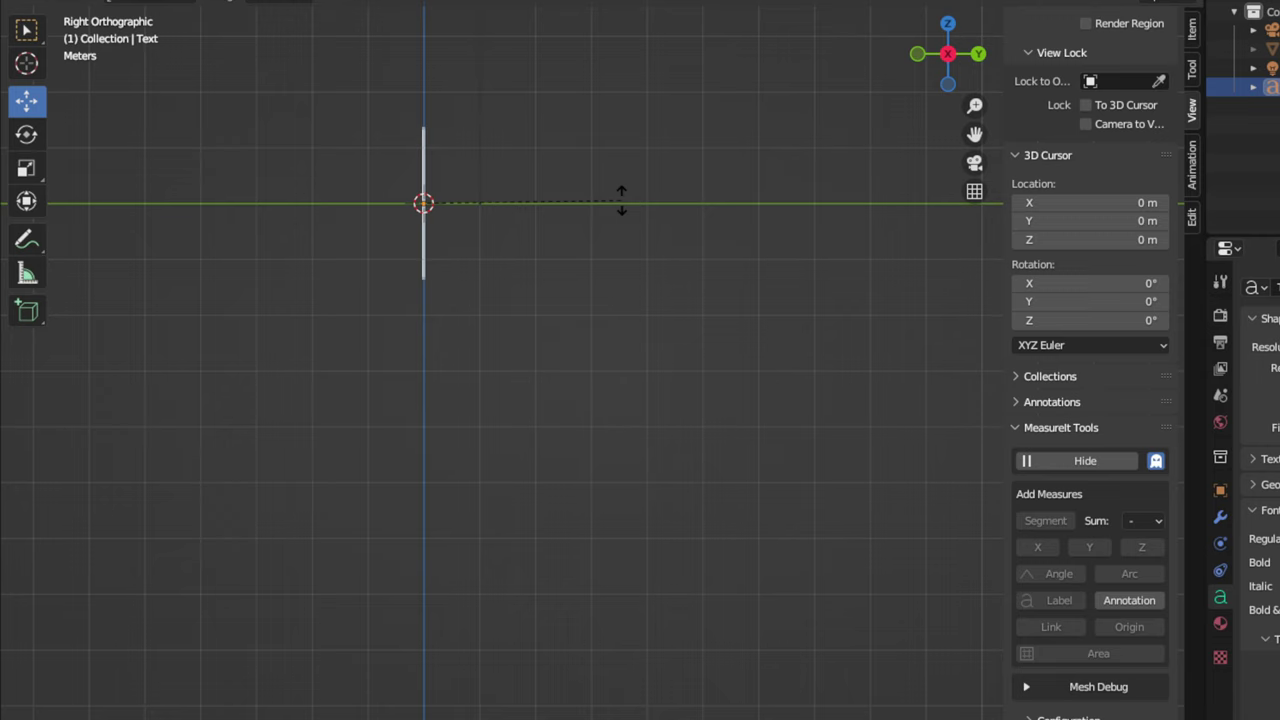
pyautogui.click(621, 203)
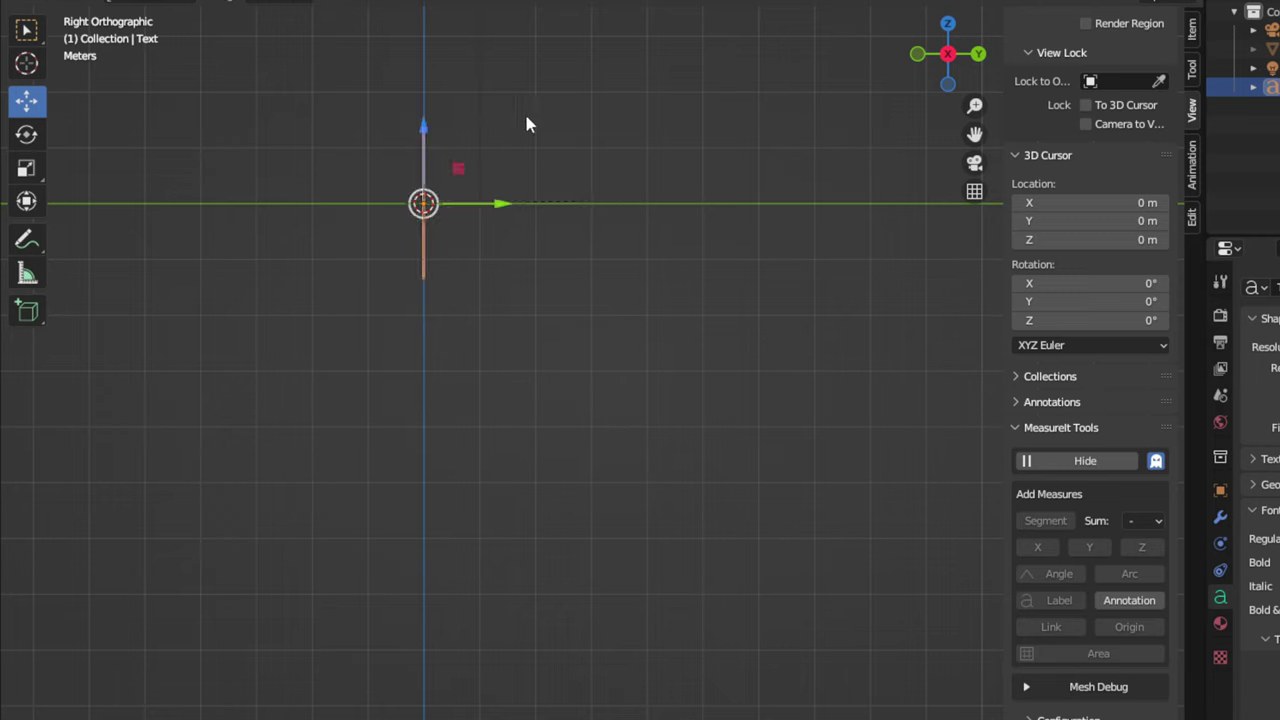
pyautogui.scroll(2, 441, 139)
pyautogui.scroll(1, 447, 130)
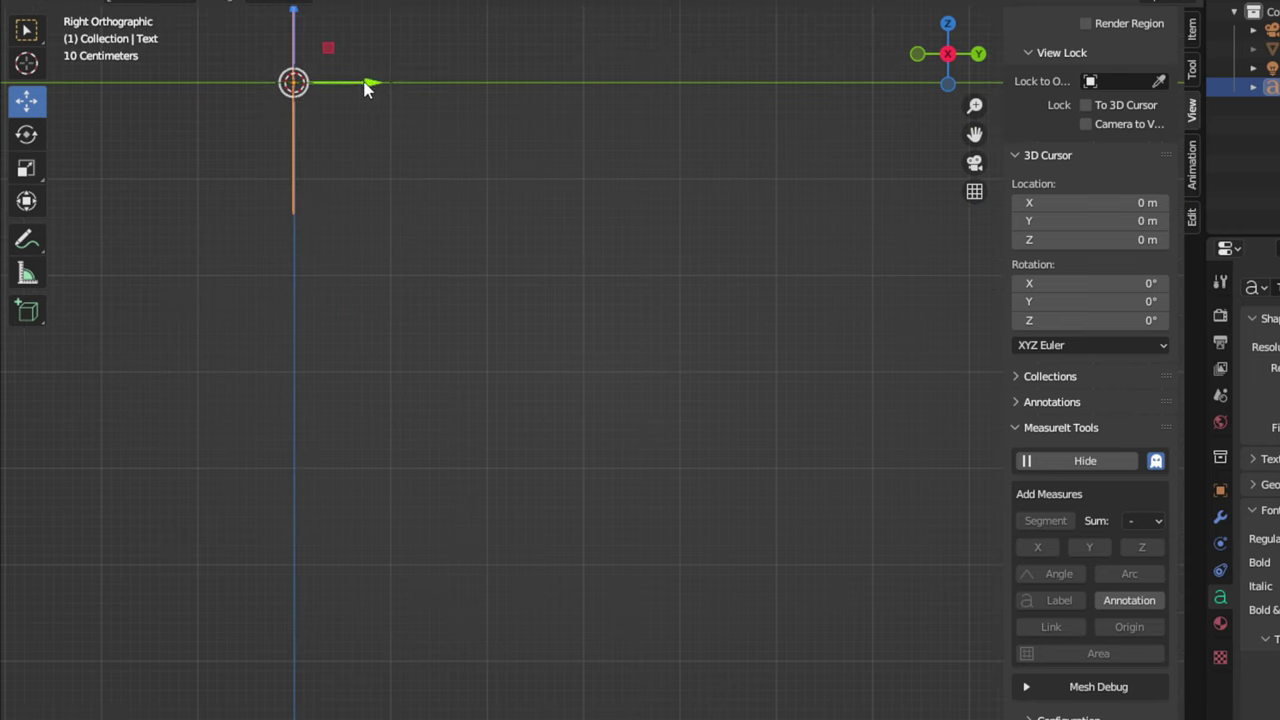
pyautogui.scroll(-2, 323, 88)
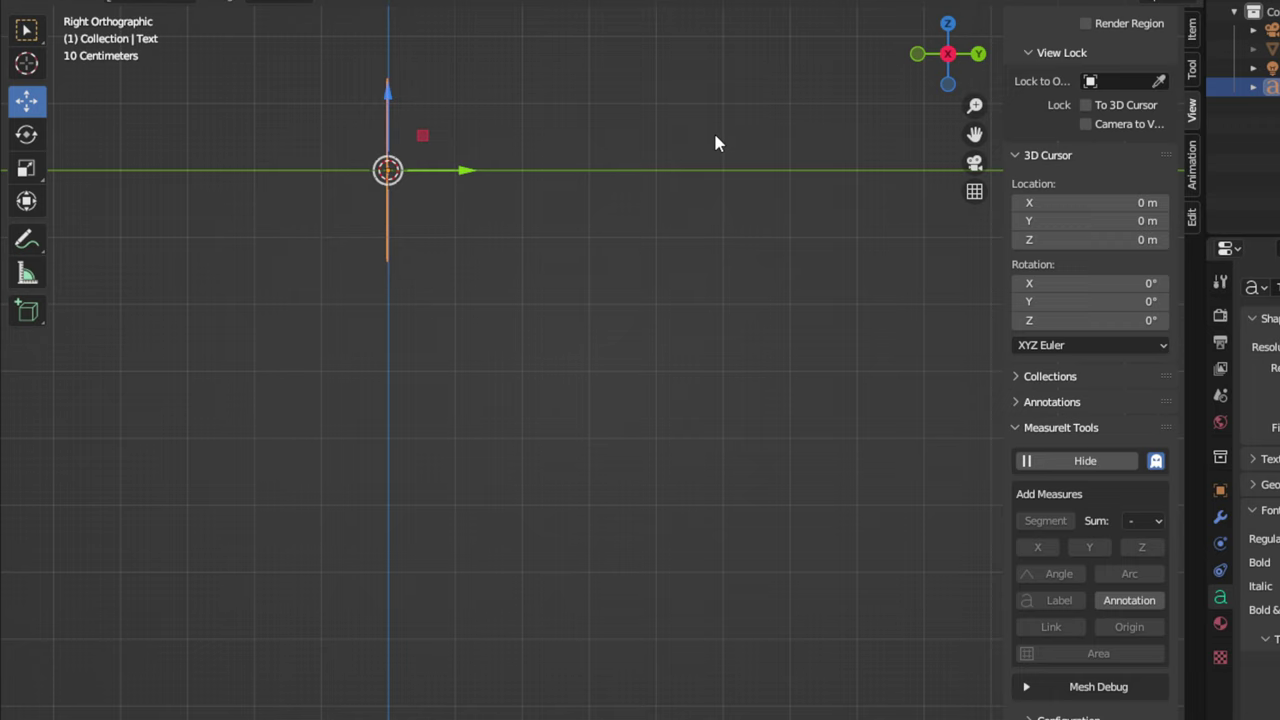
pyautogui.press('KP_1')
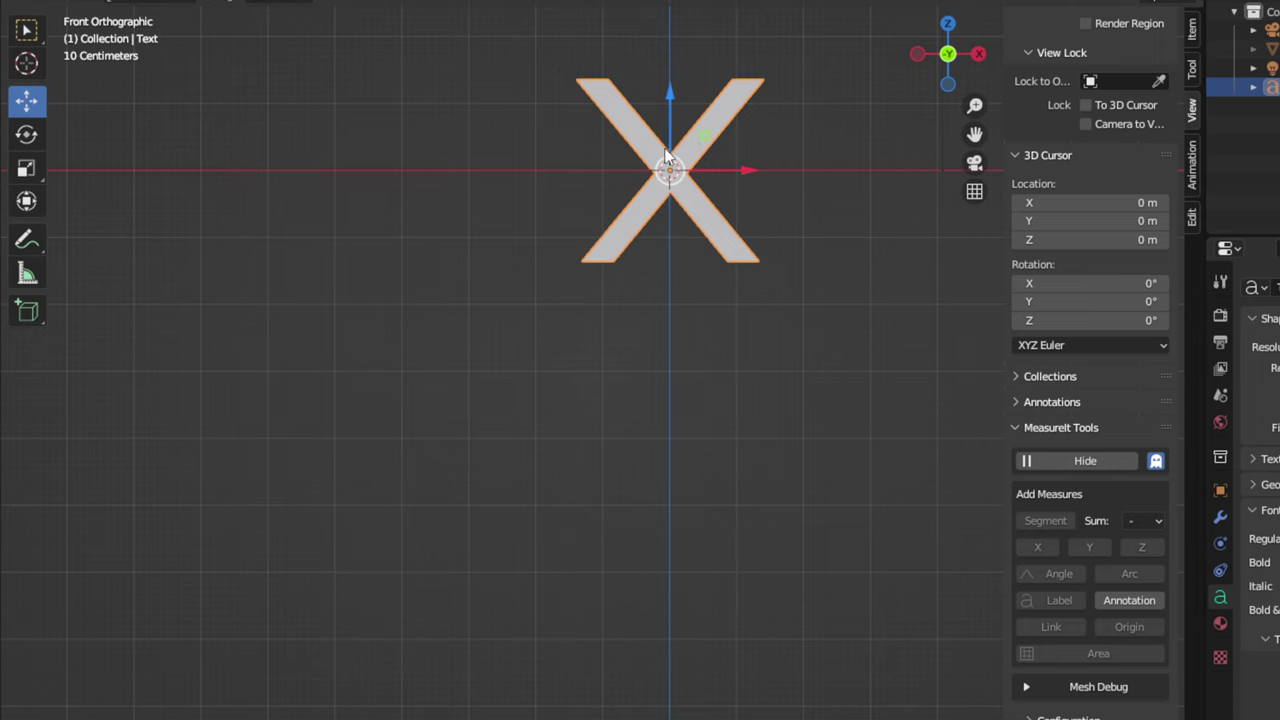
# Step: Convert the X text object to a mesh with Convert To > Mesh
pyautogui.rightClick(722, 124)
pyautogui.moveTo(722, 124)
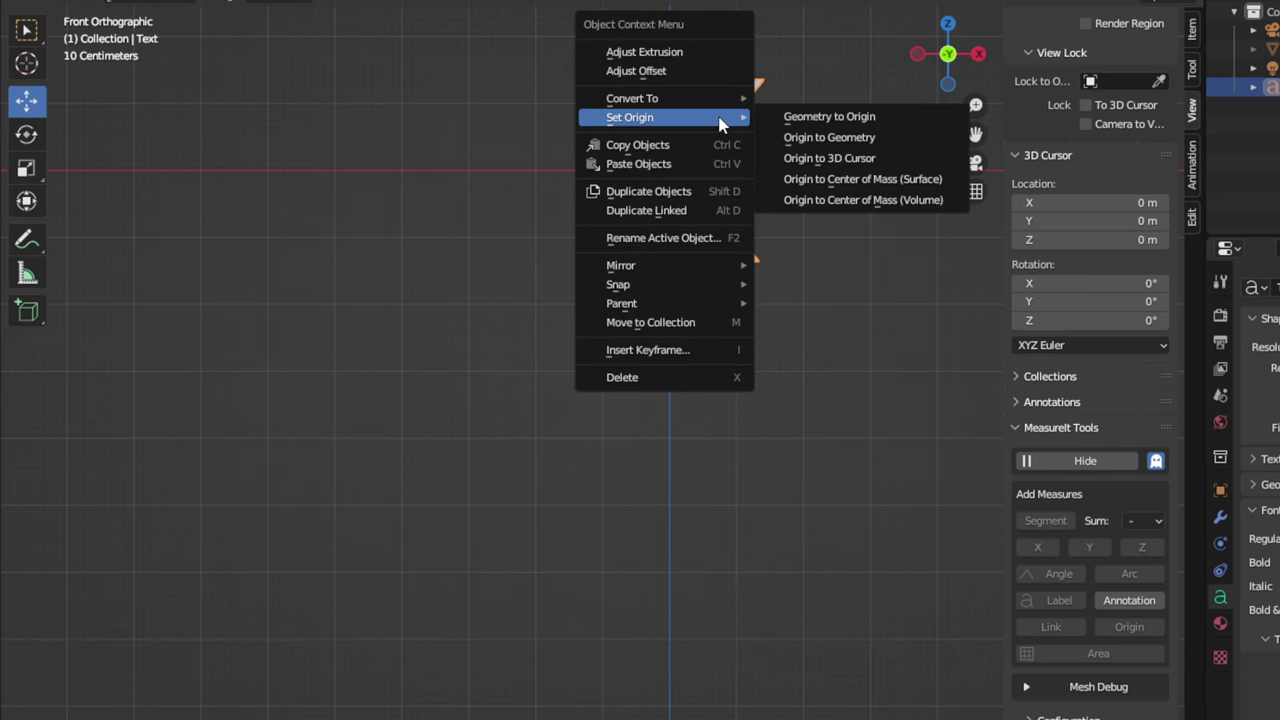
pyautogui.moveTo(724, 100)
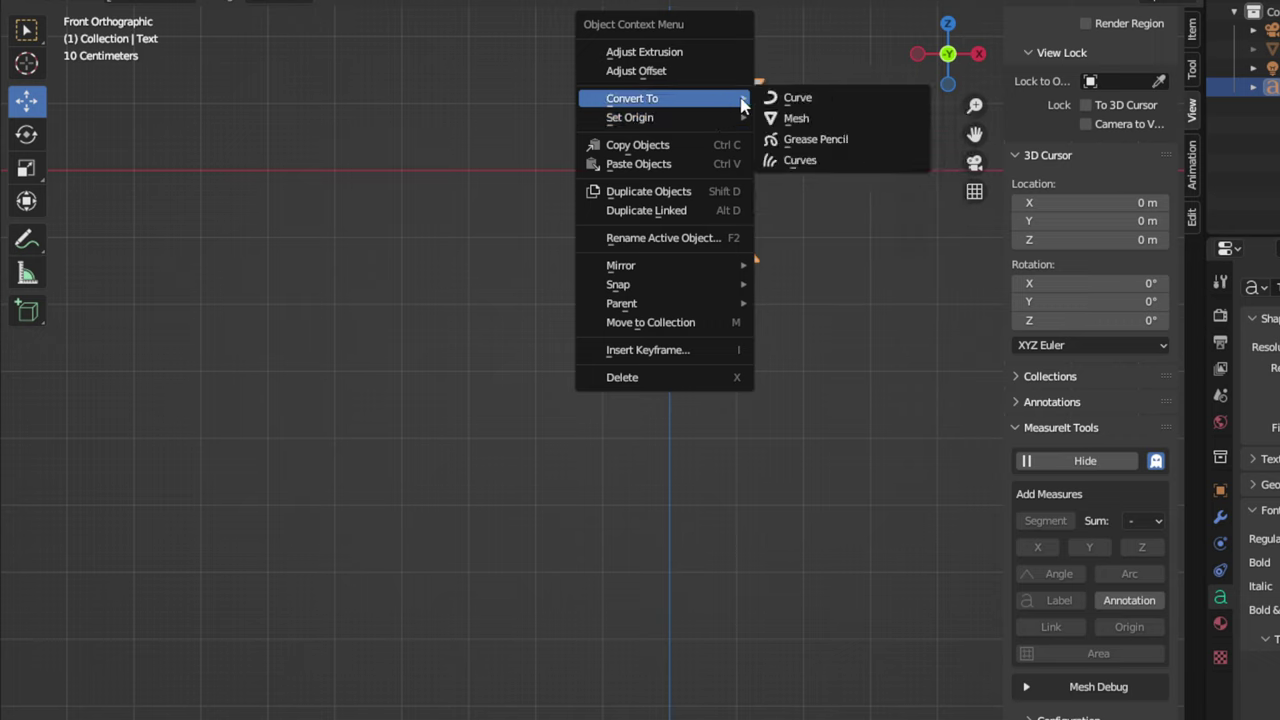
pyautogui.click(796, 120)
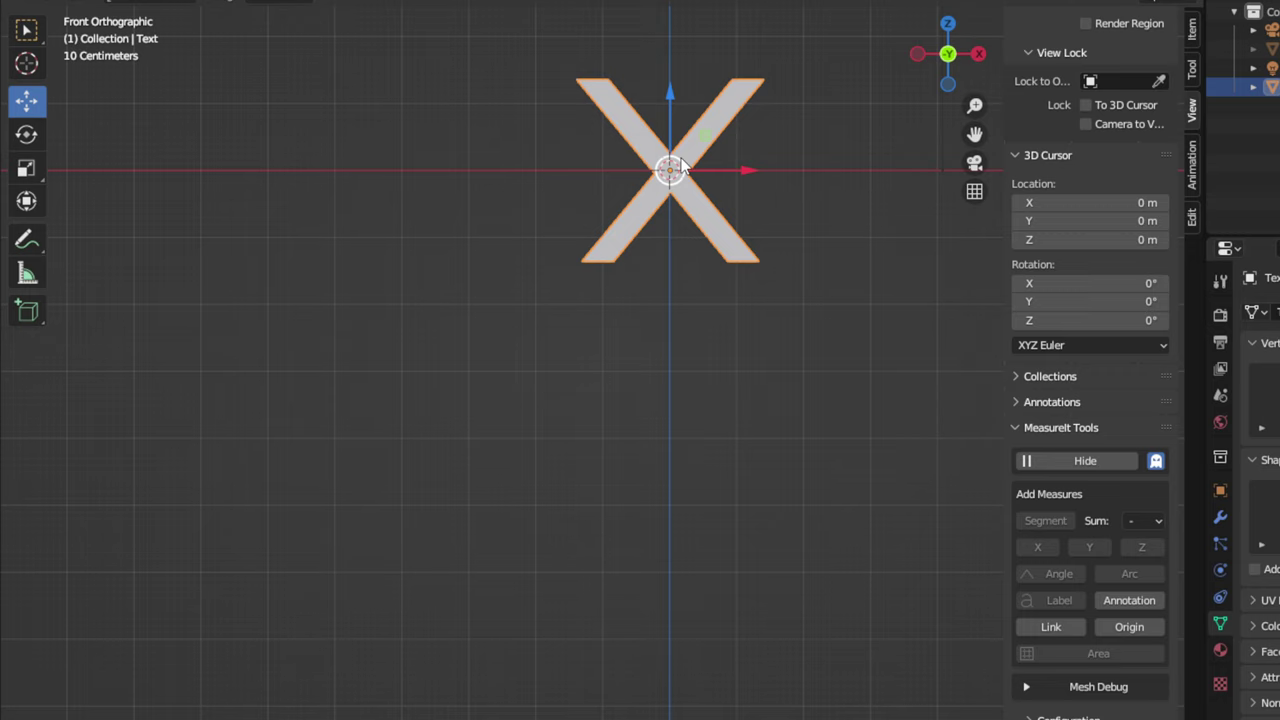
# Step: Enter Edit Mode on the X mesh in front view with wireframe shading
pyautogui.press('KP_3')
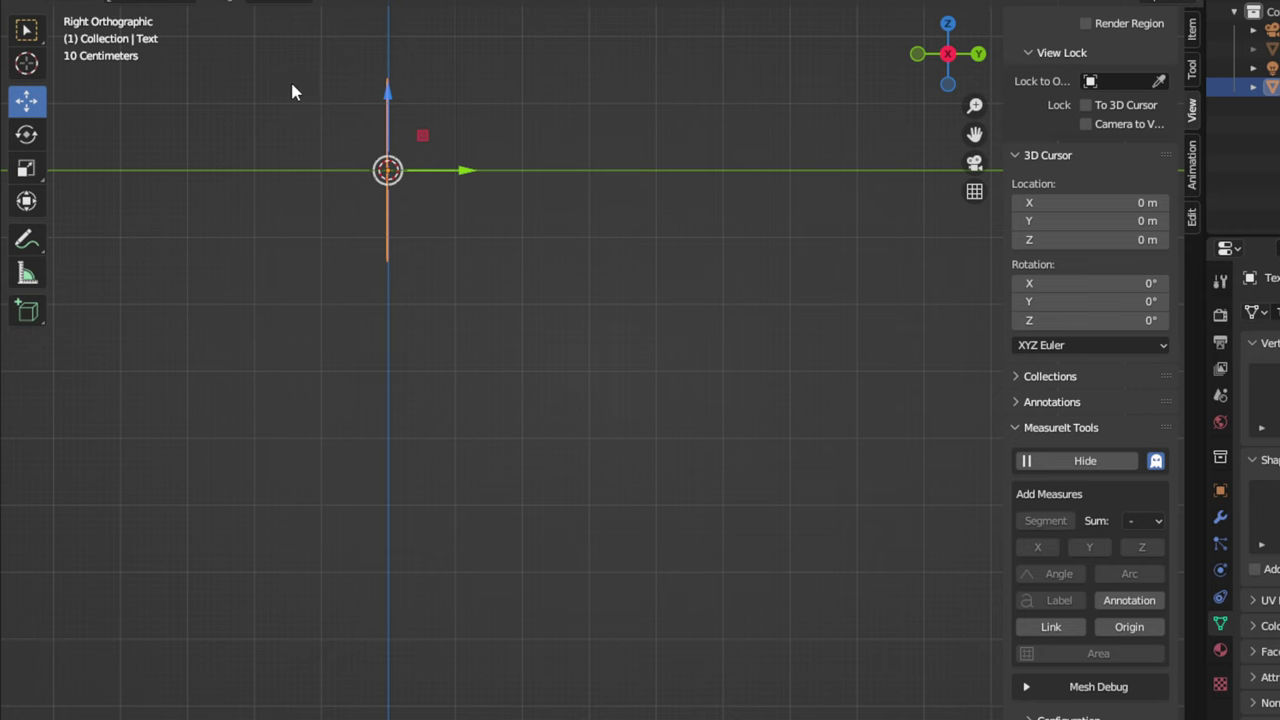
pyautogui.press('Tab')
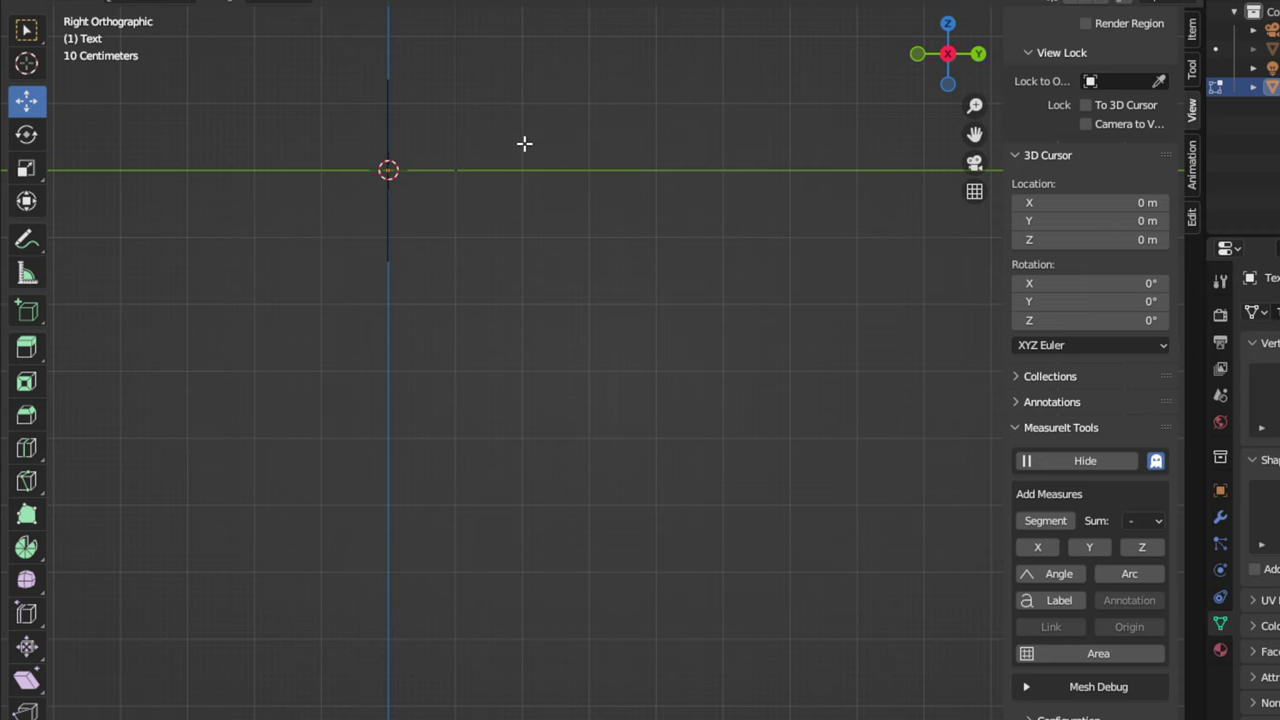
pyautogui.press('KP_1')
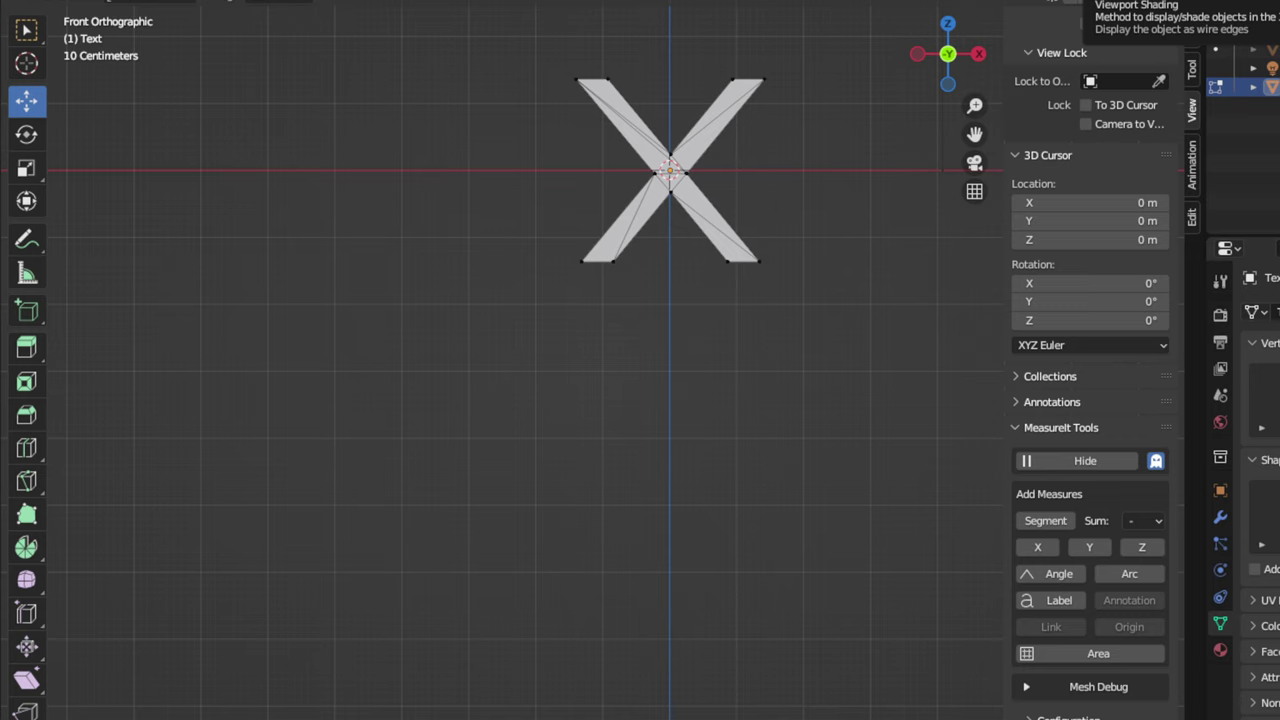
pyautogui.hotkey('shift', 'z')
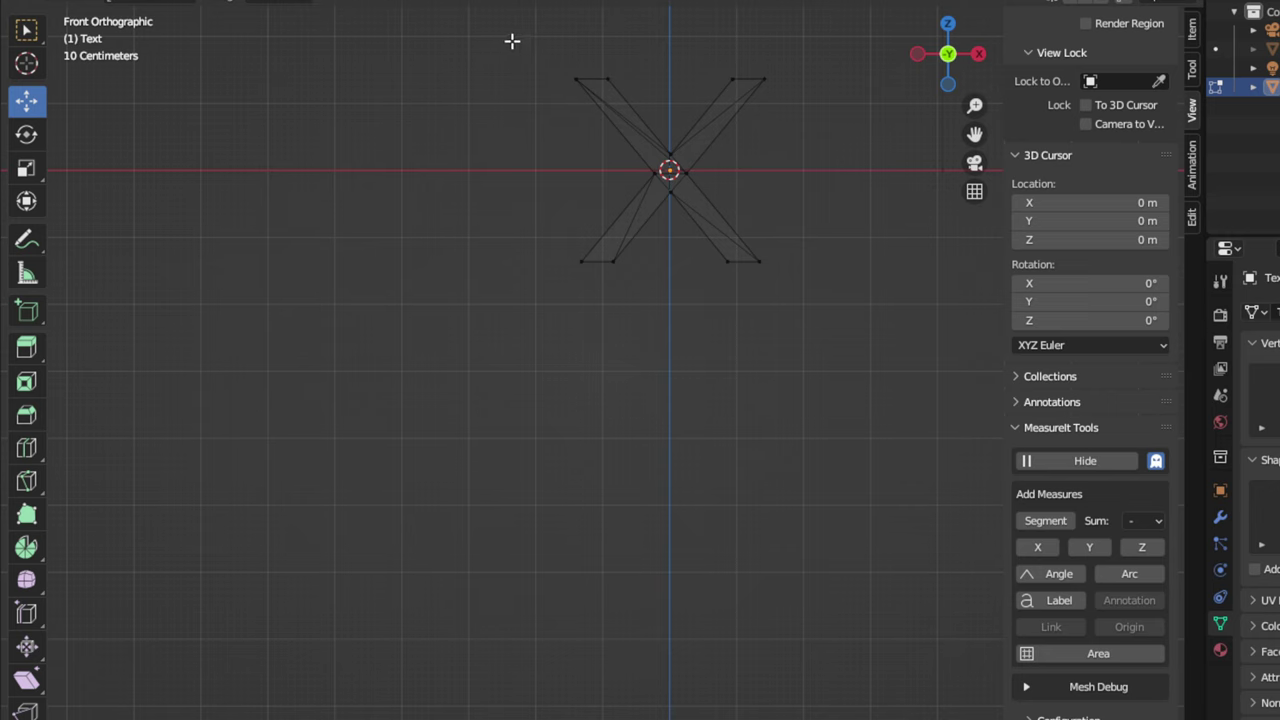
# Step: Select the whole X mesh and extrude it back along the Y axis
pyautogui.press('b')
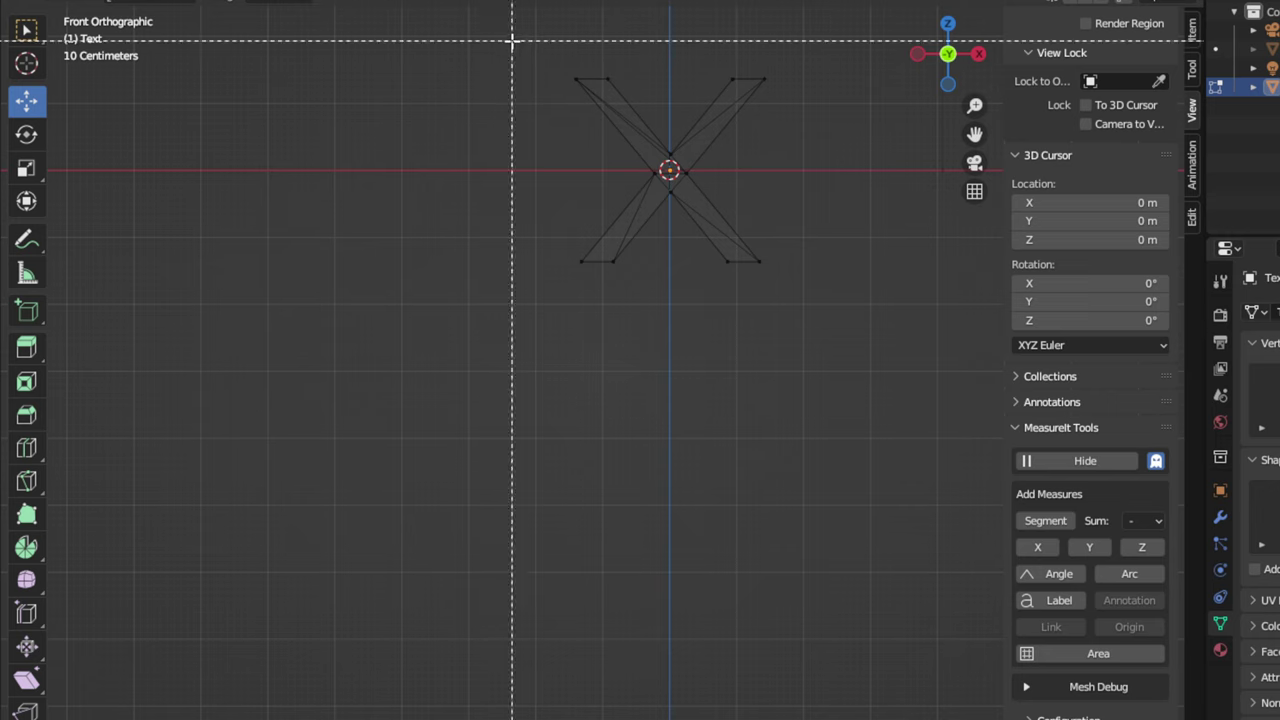
pyautogui.press('Escape')
pyautogui.moveTo(511, 40); pyautogui.dragTo(811, 309)
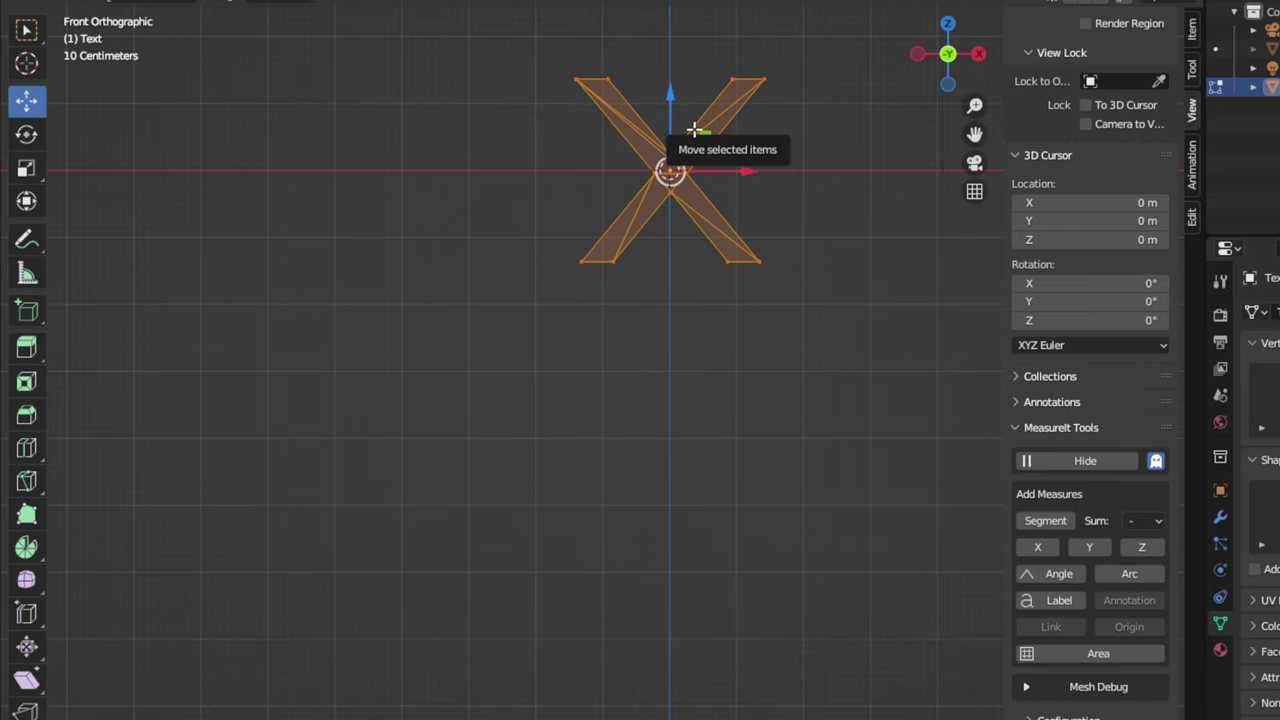
pyautogui.press('KP_3')
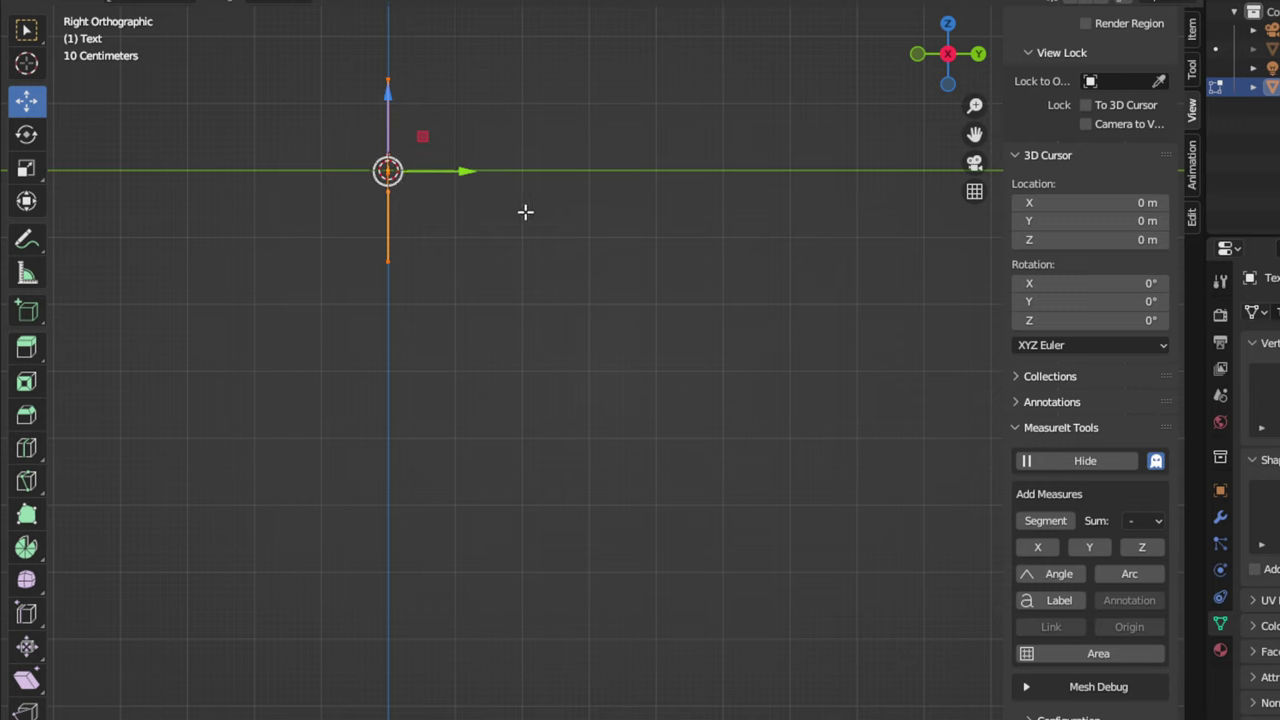
pyautogui.press('g')
pyautogui.press('y')
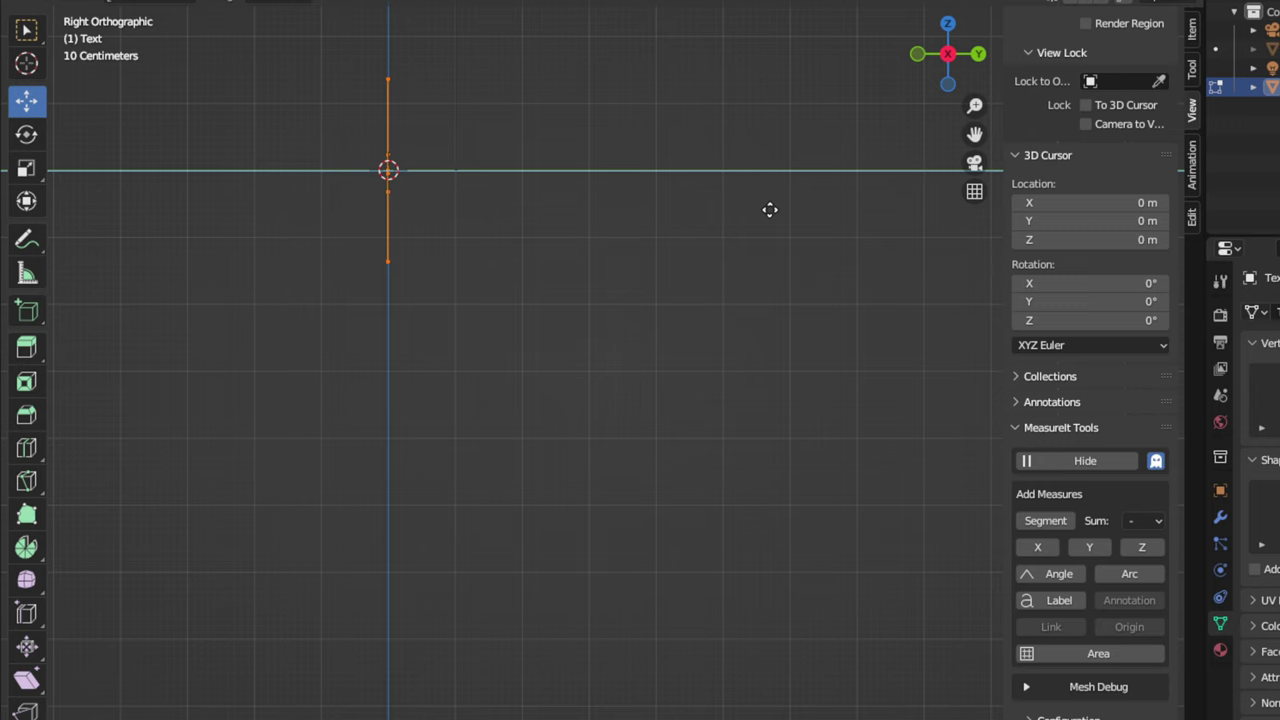
pyautogui.press('y')
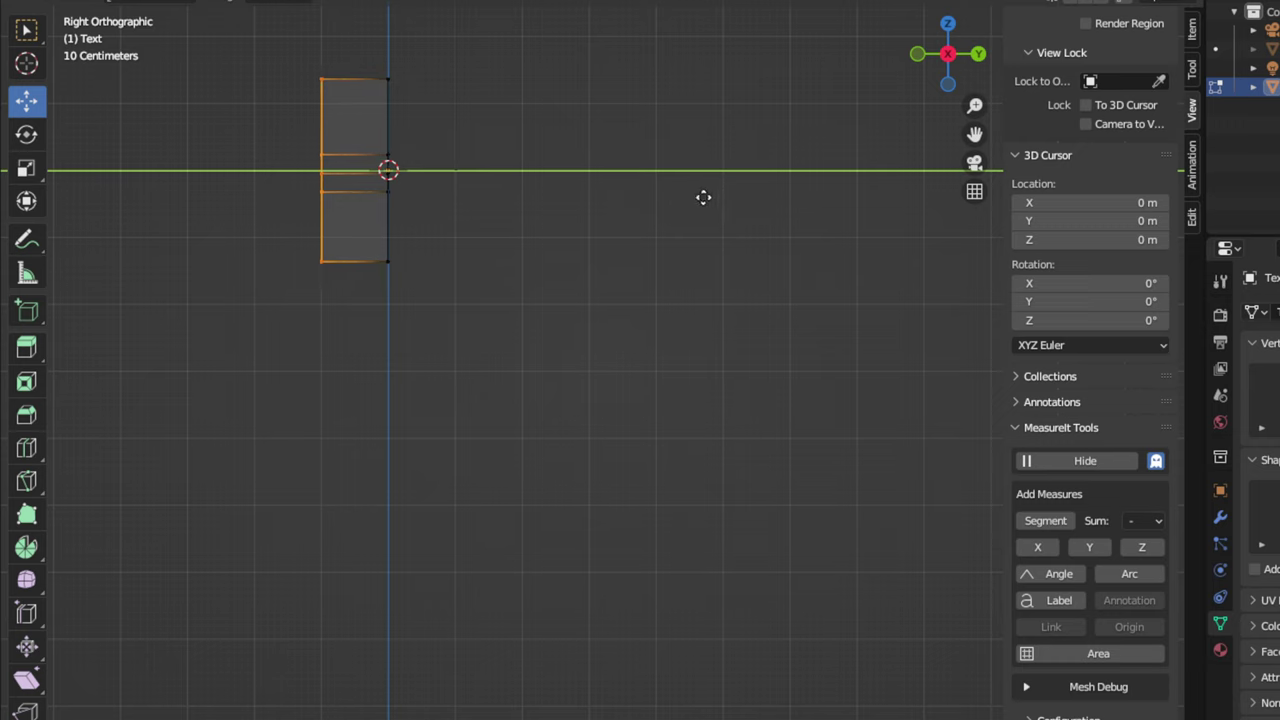
pyautogui.click(703, 197)
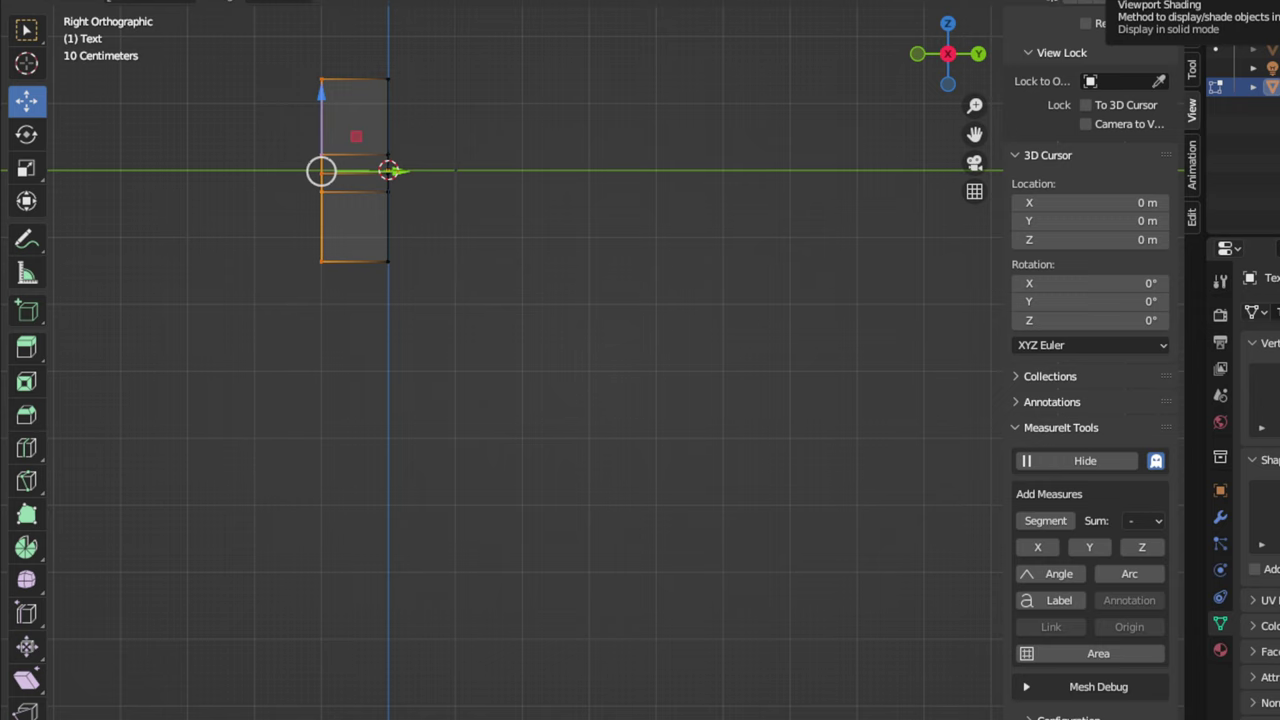
# Step: Switch to Solid shading and edge mode, then select the extrusion's top edge
pyautogui.click(1120, 2)
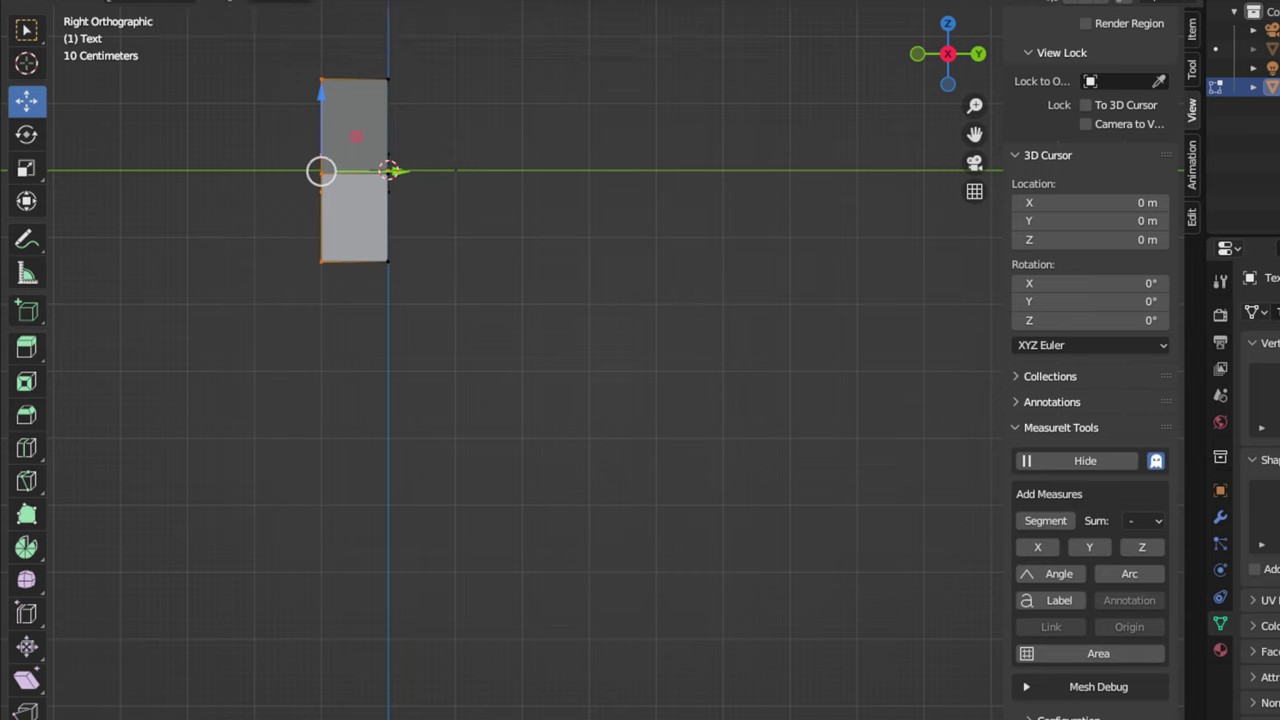
pyautogui.press('2')
pyautogui.click(401, 178)
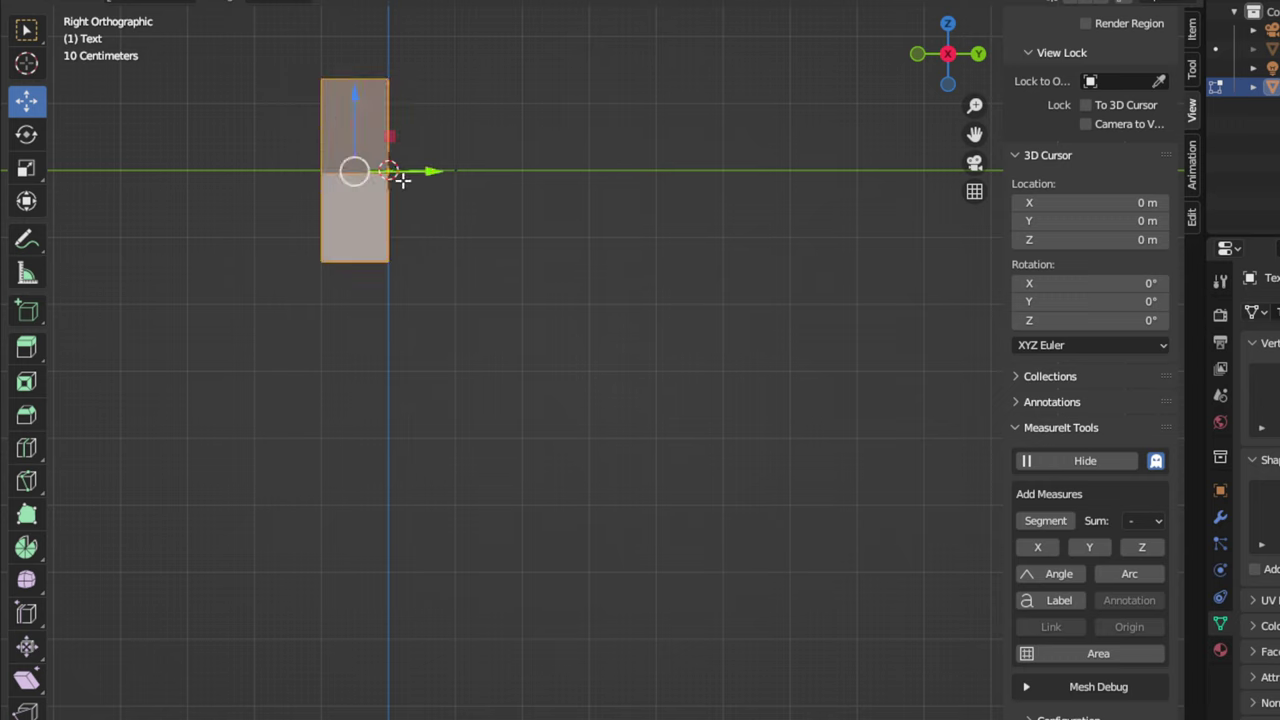
pyautogui.hotkey('alt', 'a')
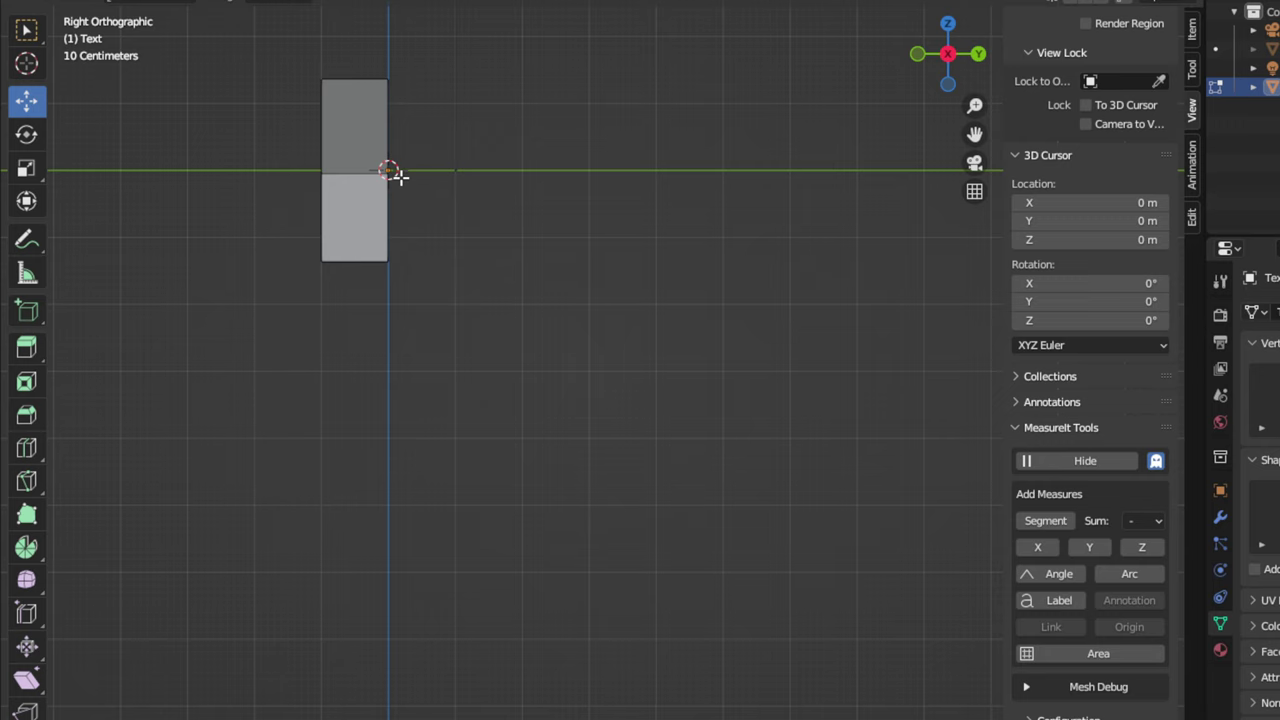
pyautogui.click(360, 79)
# Step: Add a MeasureIt Segment measure on the selected top edge, reading 0.99 m
pyautogui.click(1048, 522)
pyautogui.scroll(-6, 1060, 540)
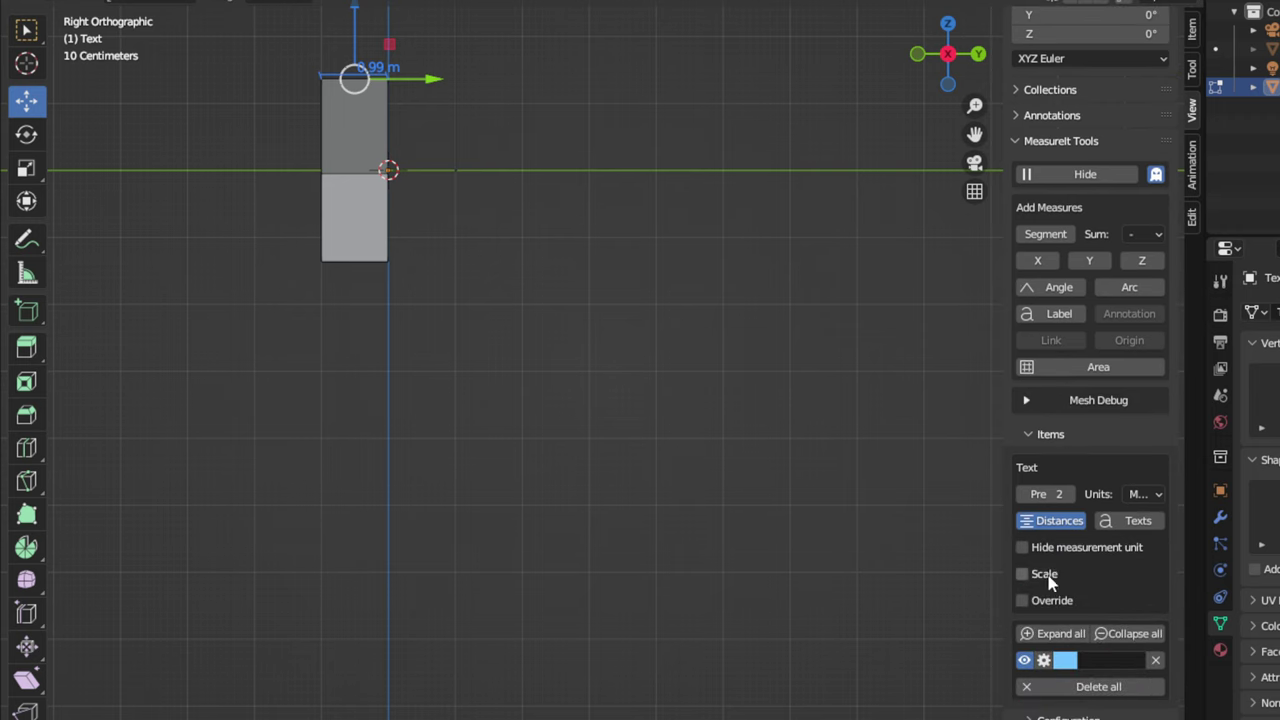
# Step: Make the 0.99 m measurement label green and raise its text size to 60
pyautogui.click(1065, 661)
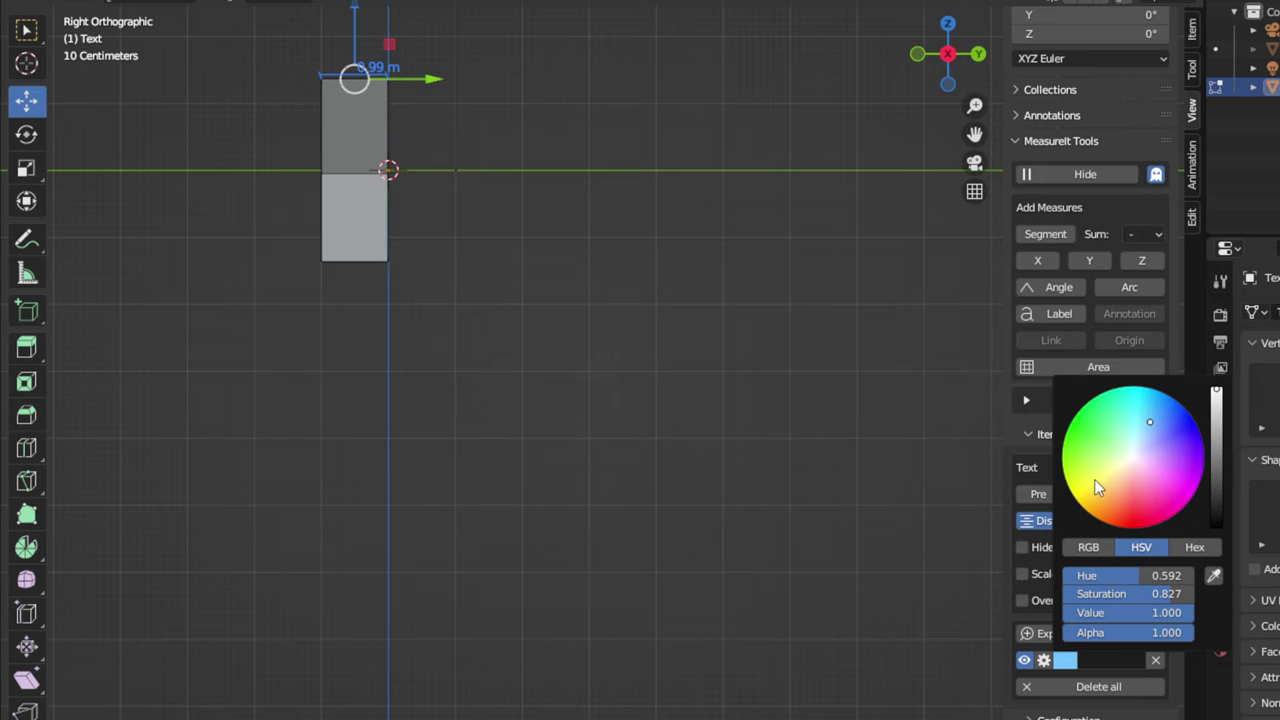
pyautogui.moveTo(1094, 479)
pyautogui.mouseDown()
pyautogui.moveTo(1067, 481)
pyautogui.moveTo(1075, 415)
pyautogui.mouseUp()
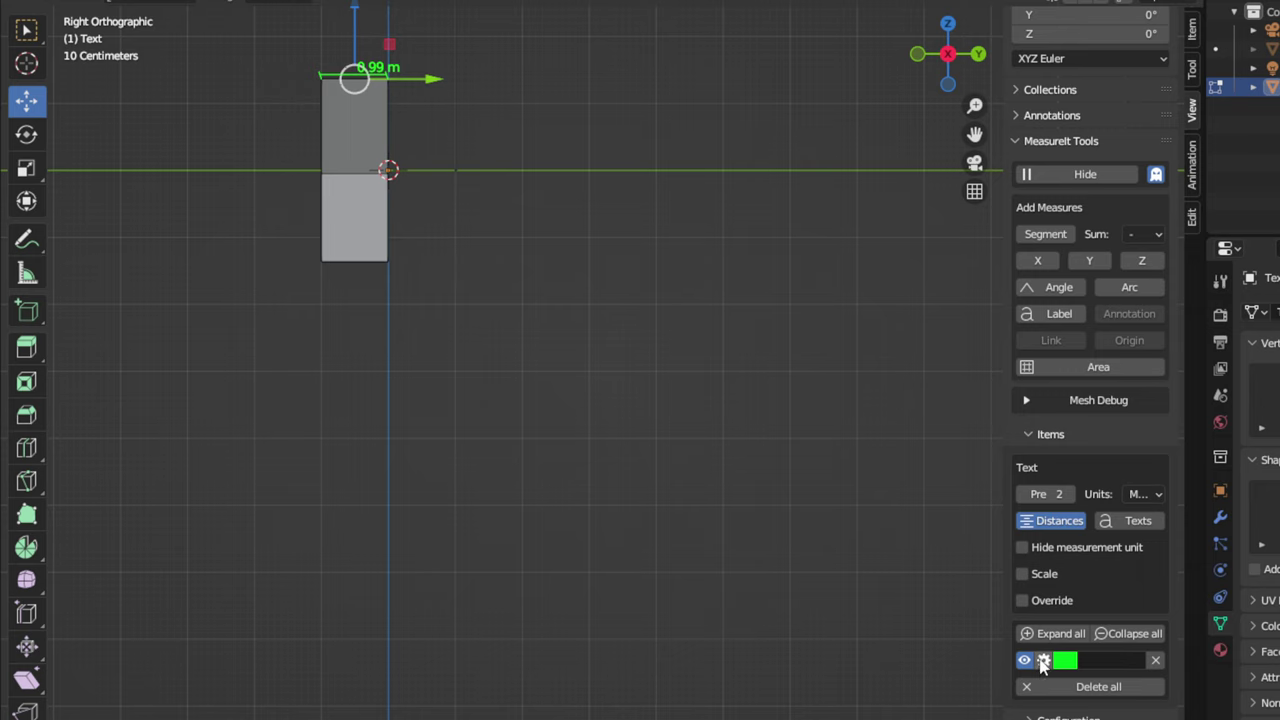
pyautogui.click(1043, 660)
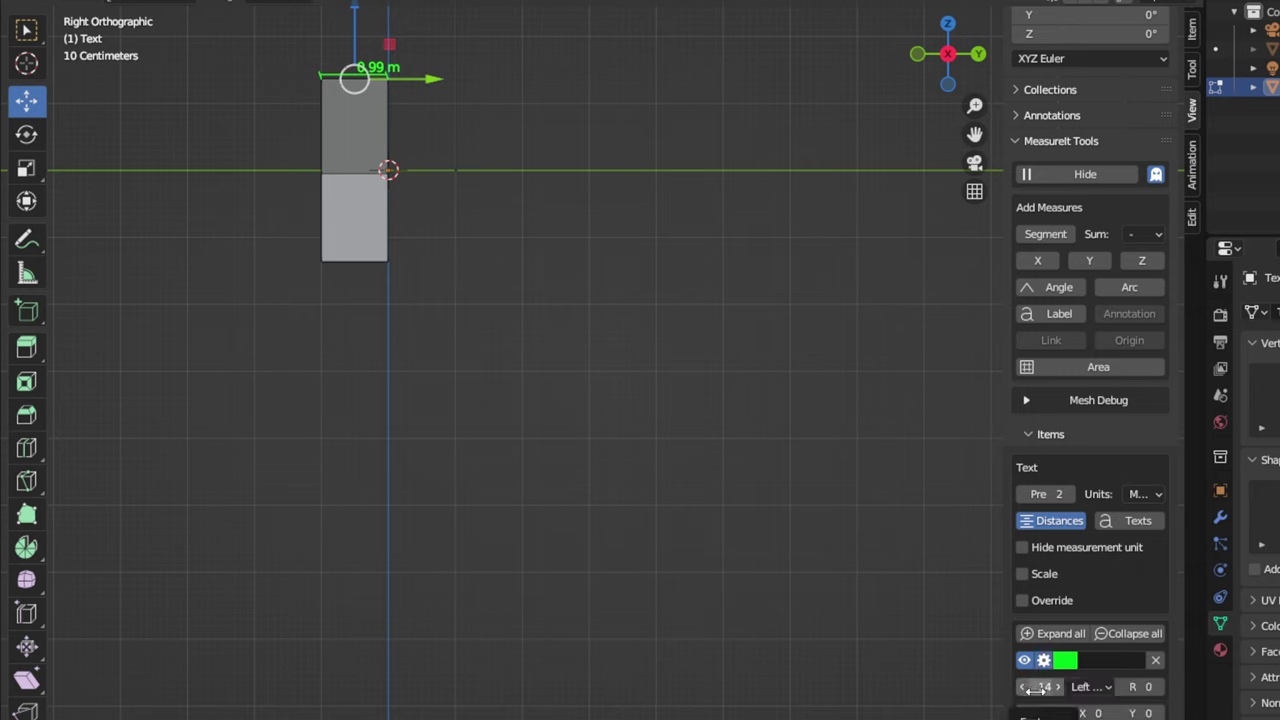
pyautogui.moveTo(1044, 686); pyautogui.dragTo(1238, 686)
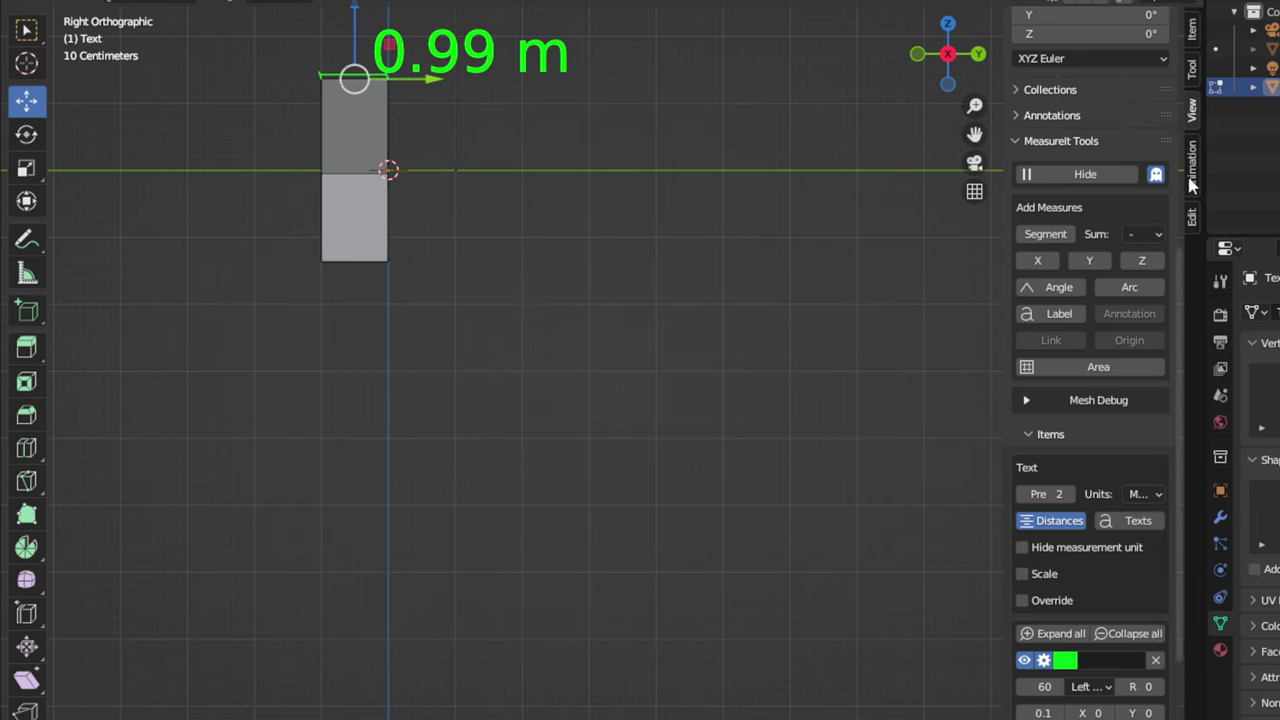
pyautogui.moveTo(975, 133); pyautogui.dragTo(1174, 217)
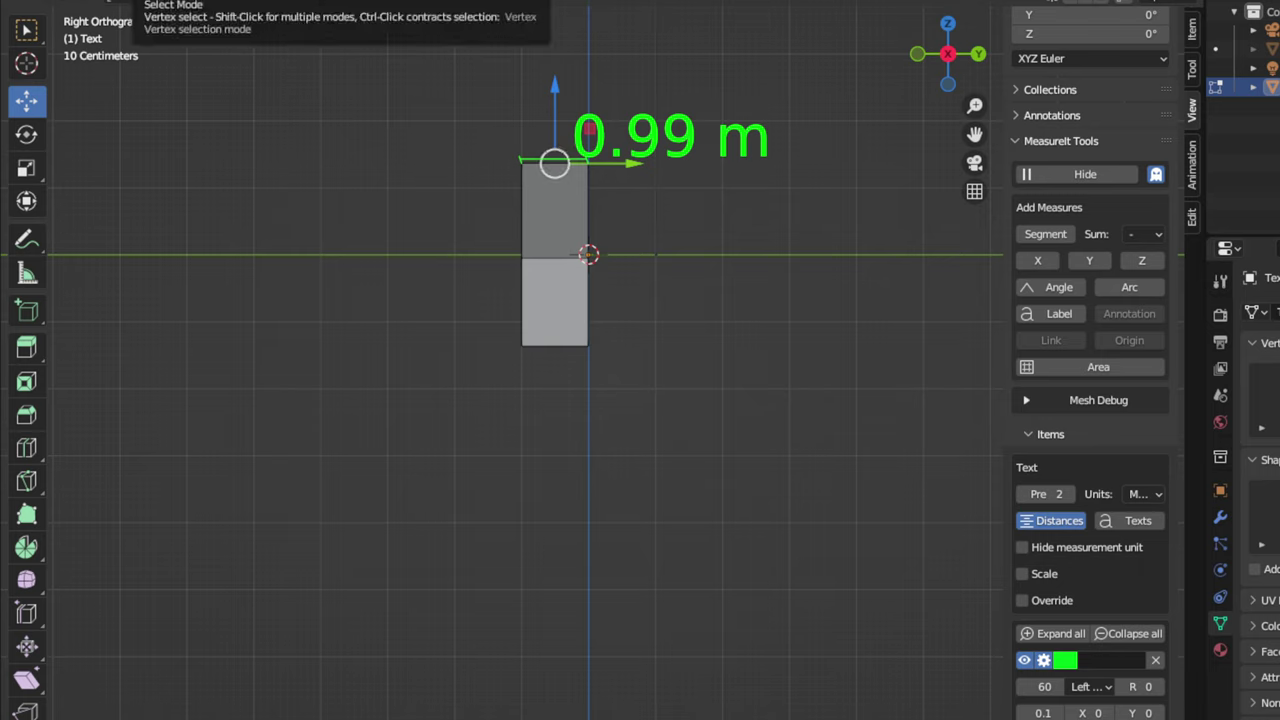
# Step: In vertex mode and wireframe, box-select the vertices at the extrusion's left end
pyautogui.press('1')
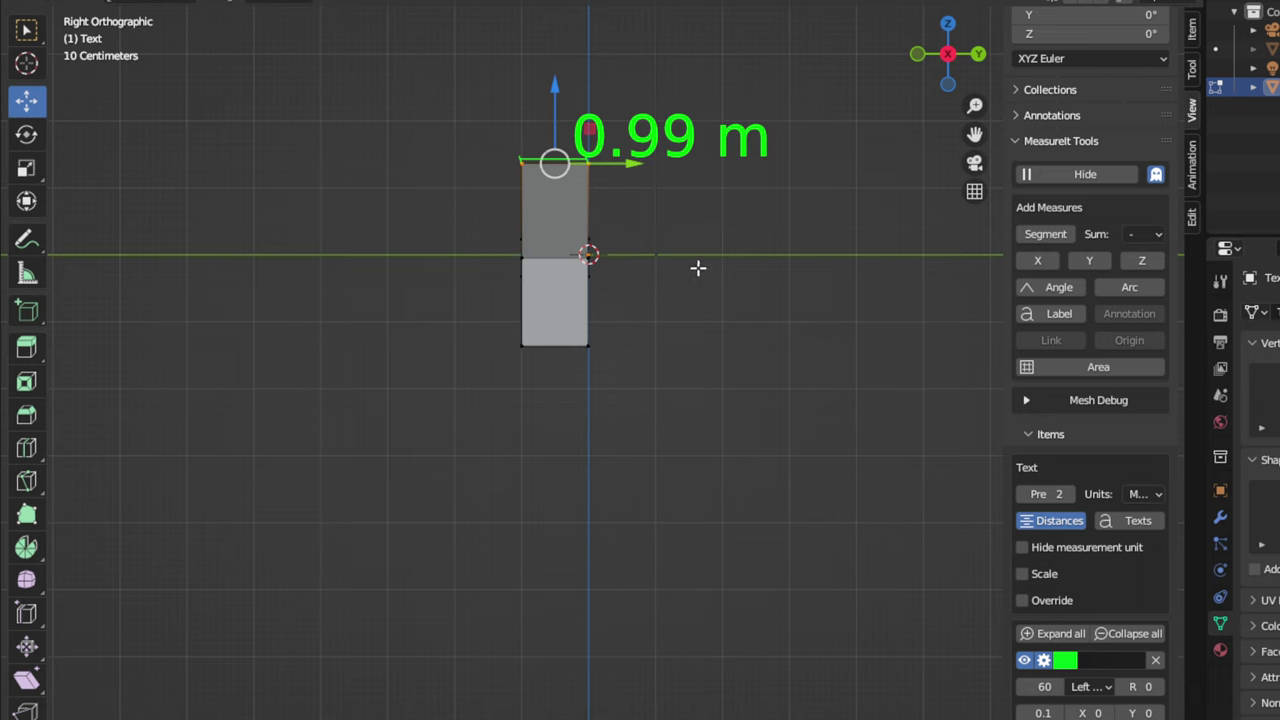
pyautogui.press('a')
pyautogui.hotkey('alt', 'a')
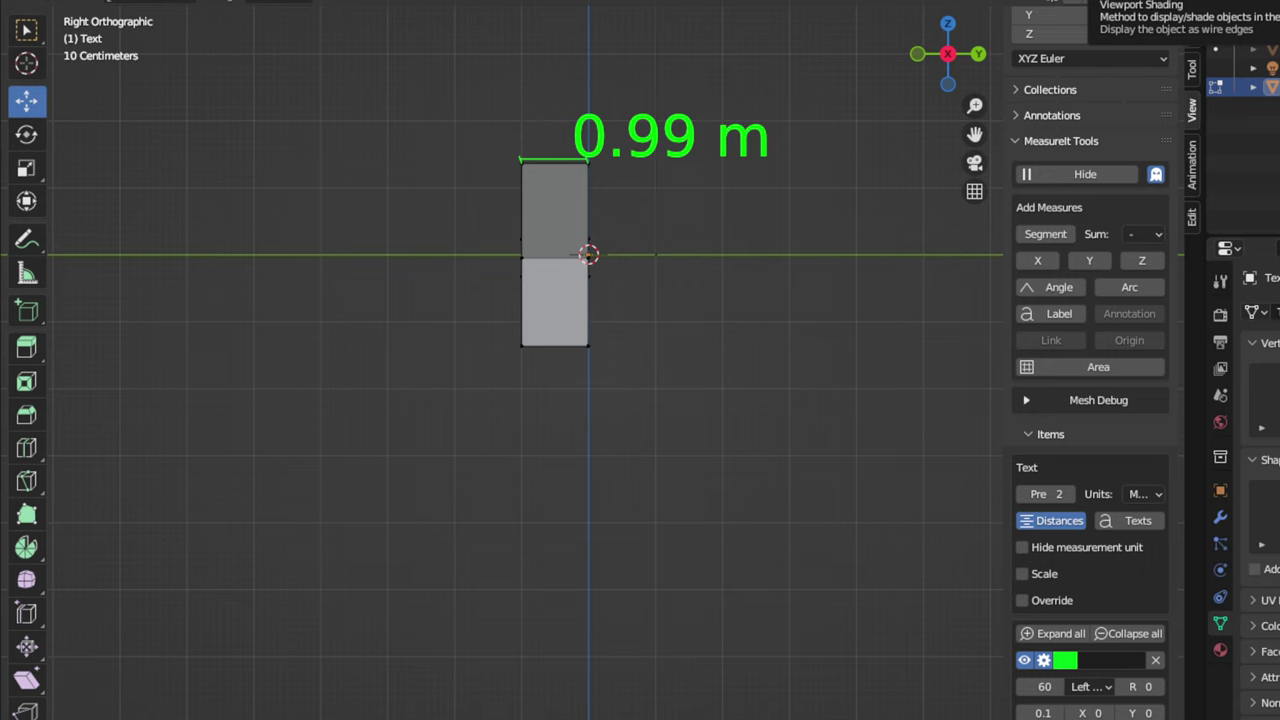
pyautogui.hotkey('shift', 'z')
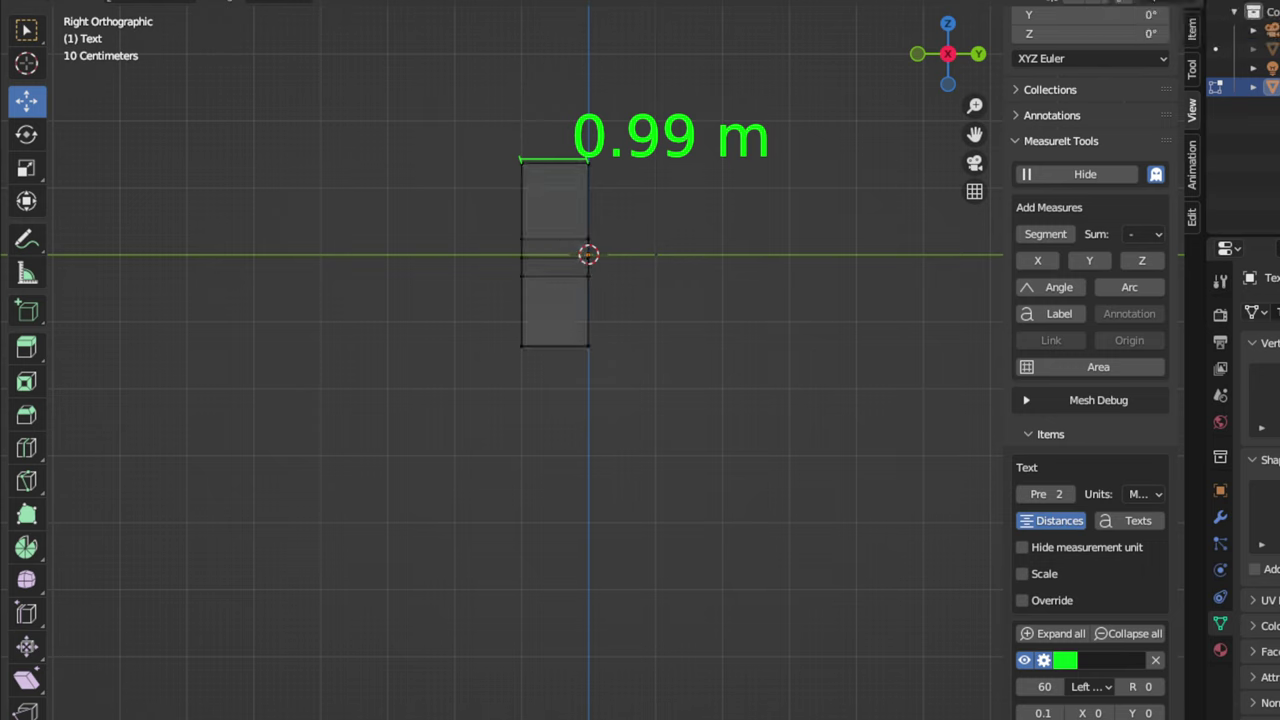
pyautogui.press('b')
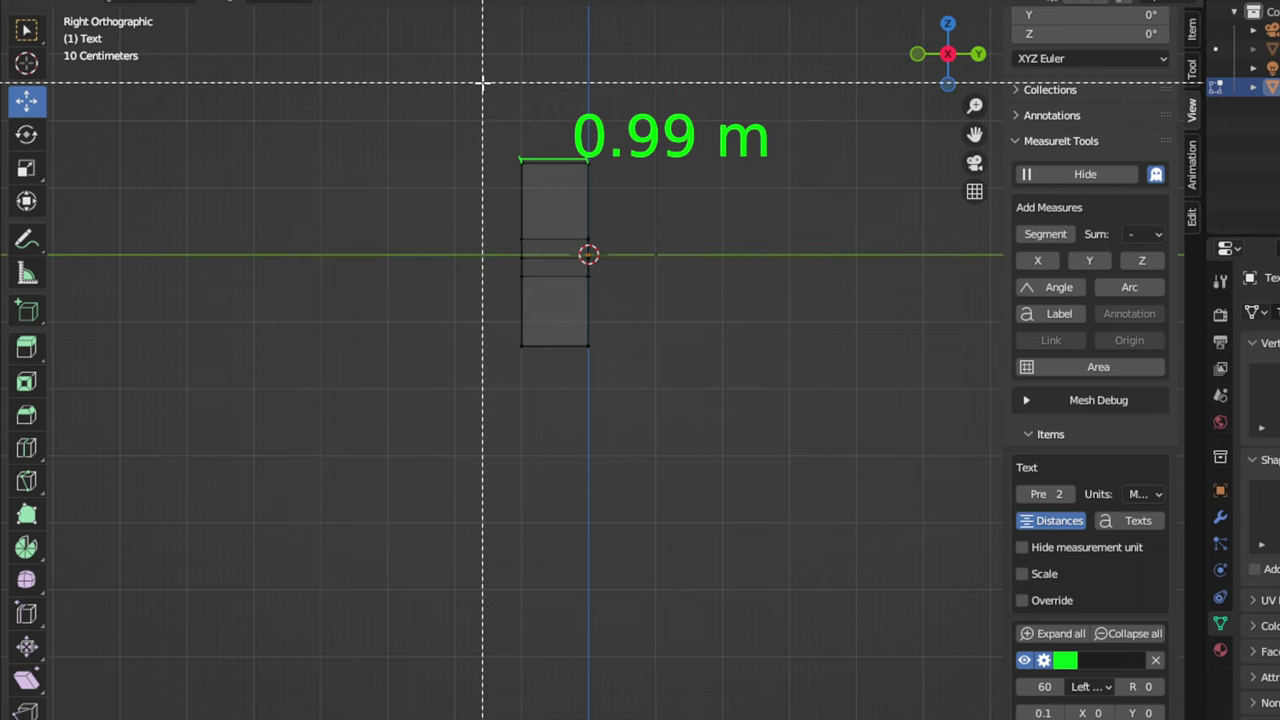
pyautogui.moveTo(483, 84); pyautogui.dragTo(529, 374)
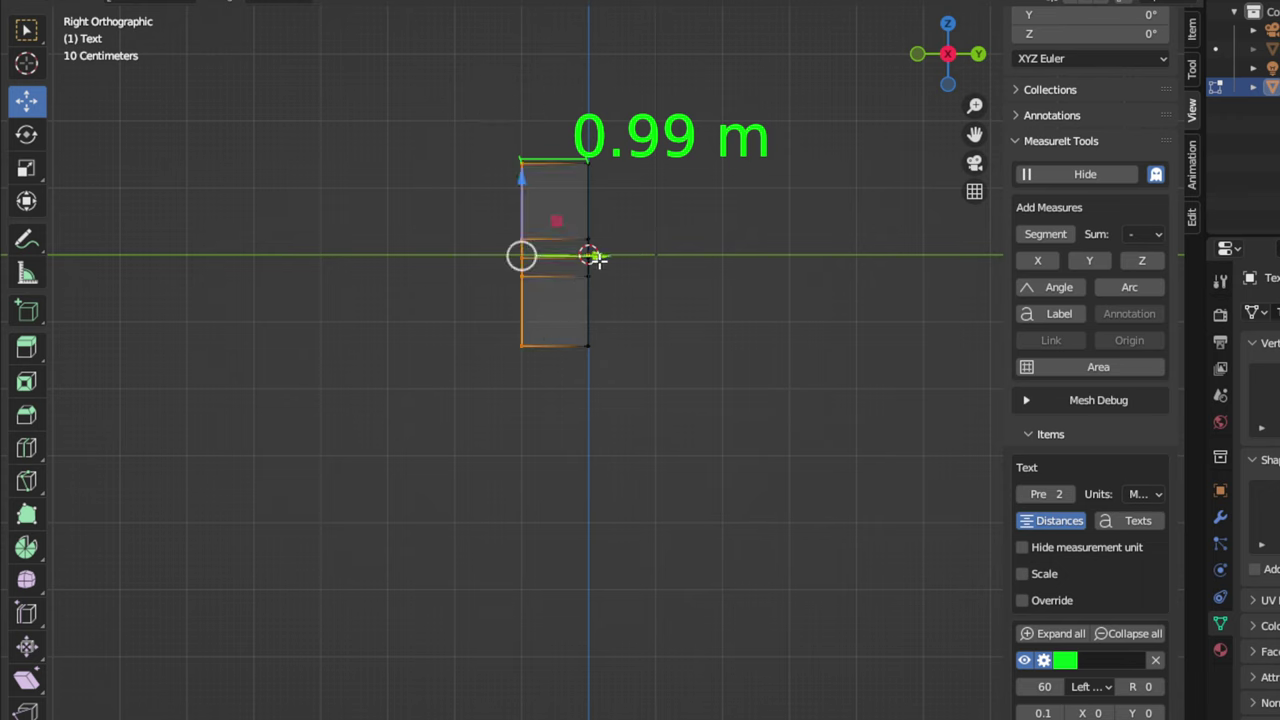
# Step: Drag the end vertices along Y to a 5.00 m depth, hide the measure, and return to Solid shading
pyautogui.moveTo(591, 254); pyautogui.dragTo(326, 247)
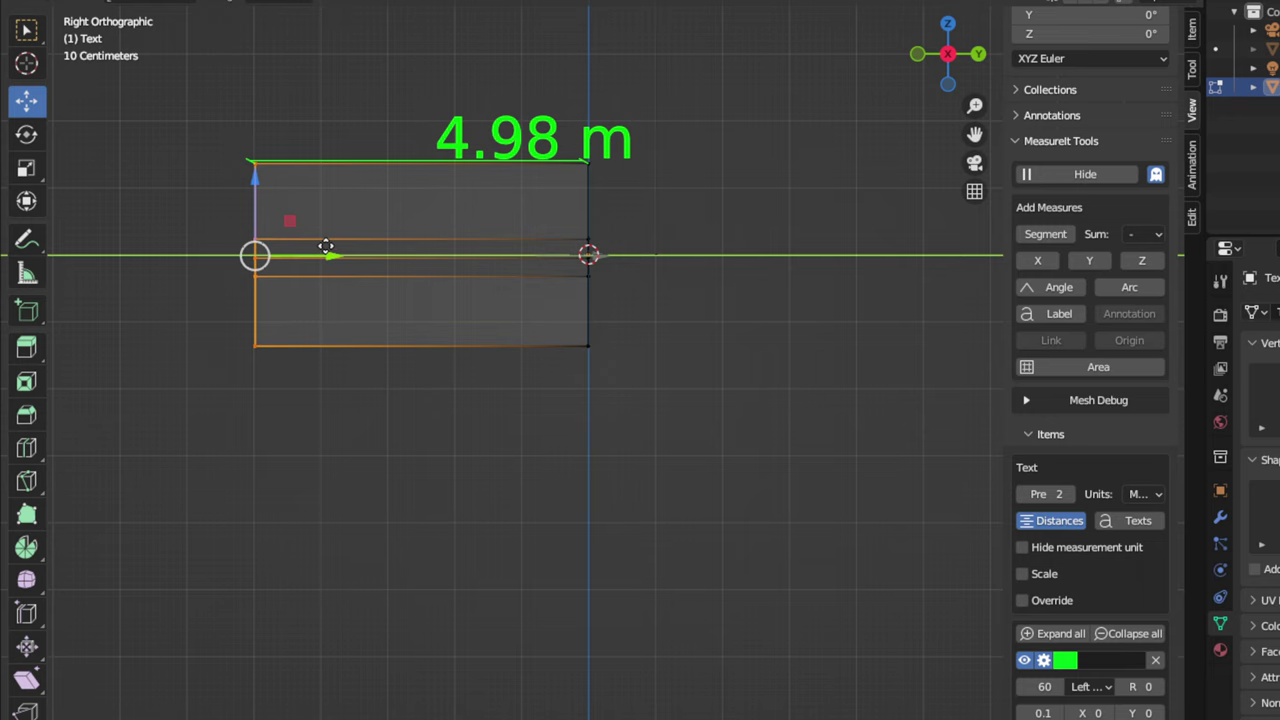
pyautogui.moveTo(326, 244); pyautogui.dragTo(331, 239)
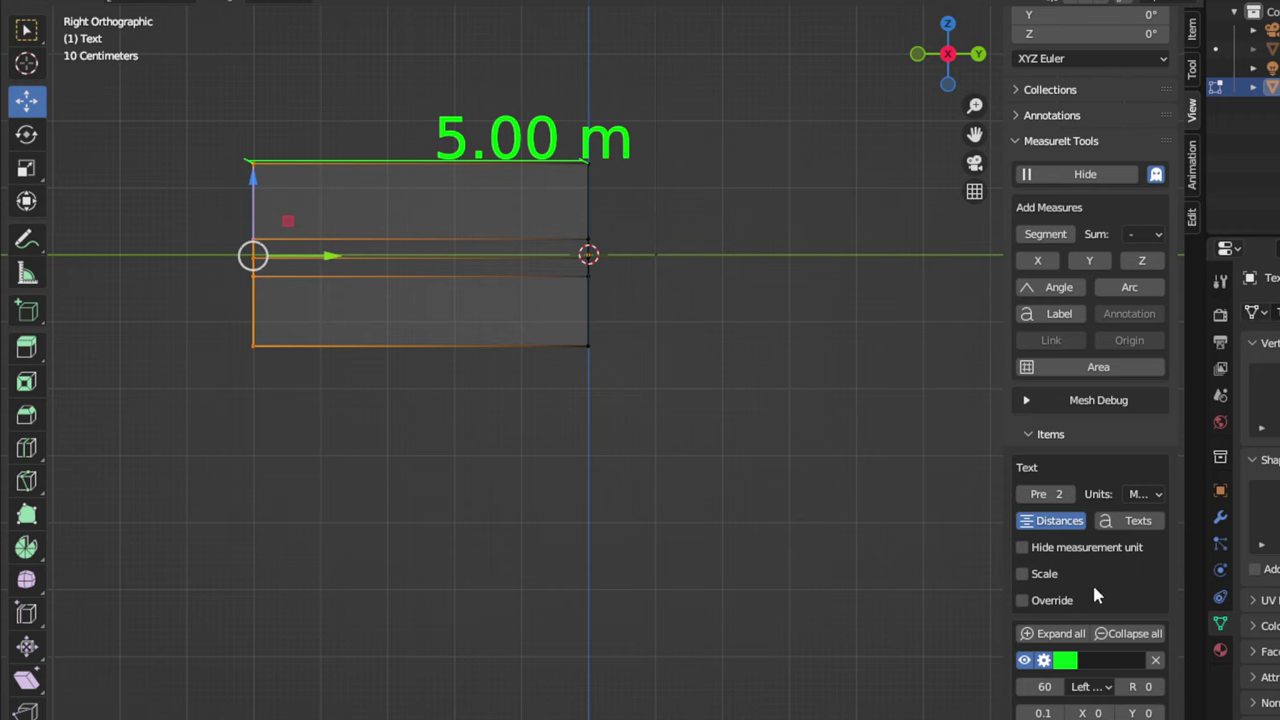
pyautogui.click(1024, 662)
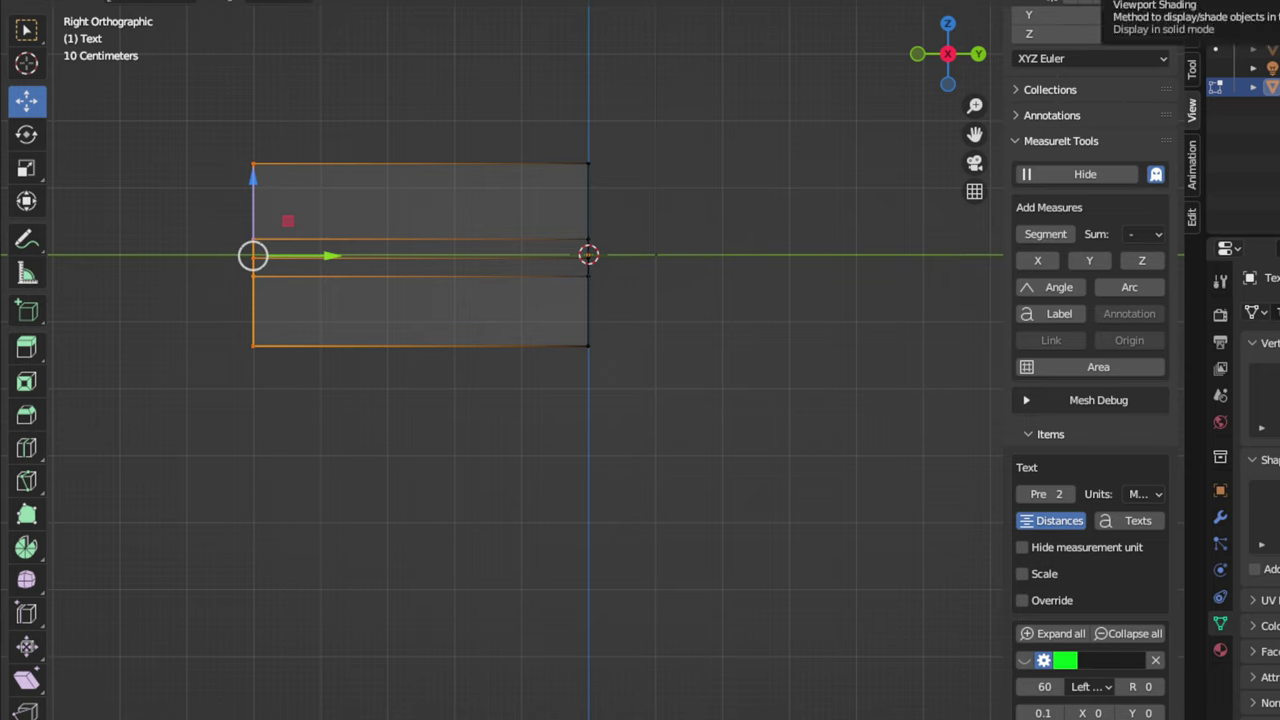
pyautogui.click(1125, 0)
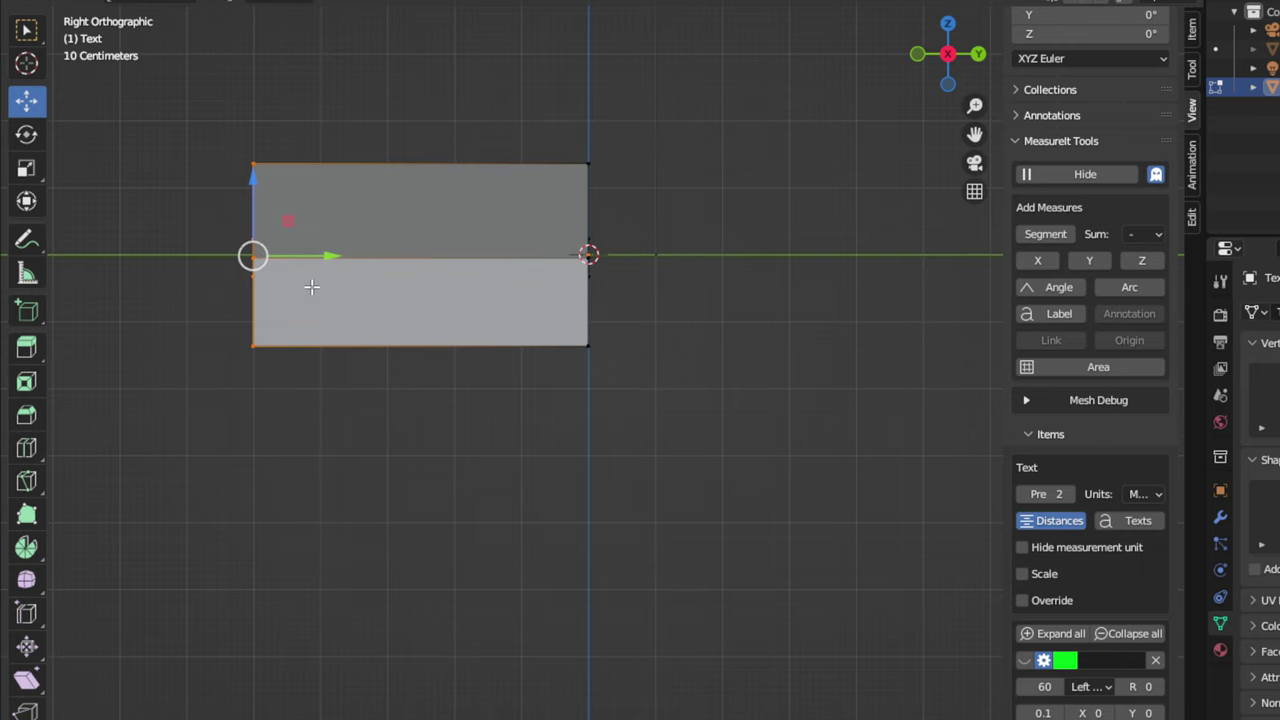
pyautogui.moveTo(314, 286); pyautogui.dragTo(465, 326, button='middle')
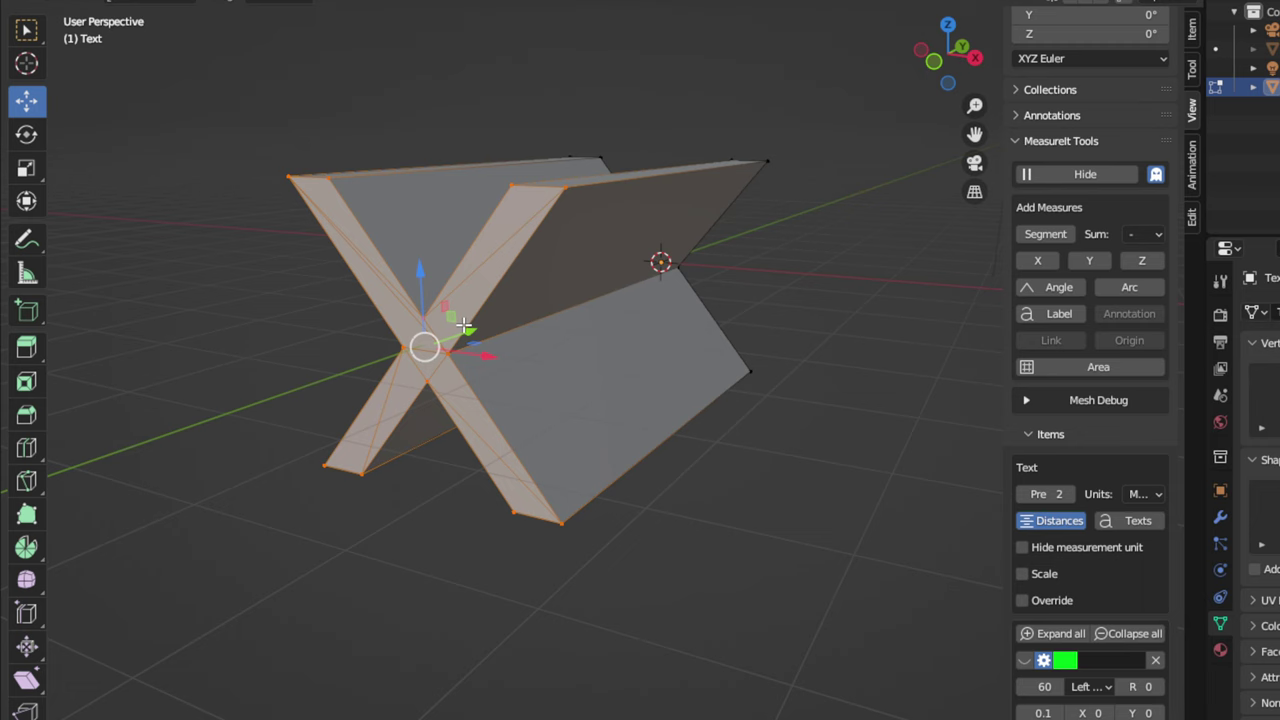
# Step: View the extruded X from the front and return to Object Mode
pyautogui.press('KP_1')
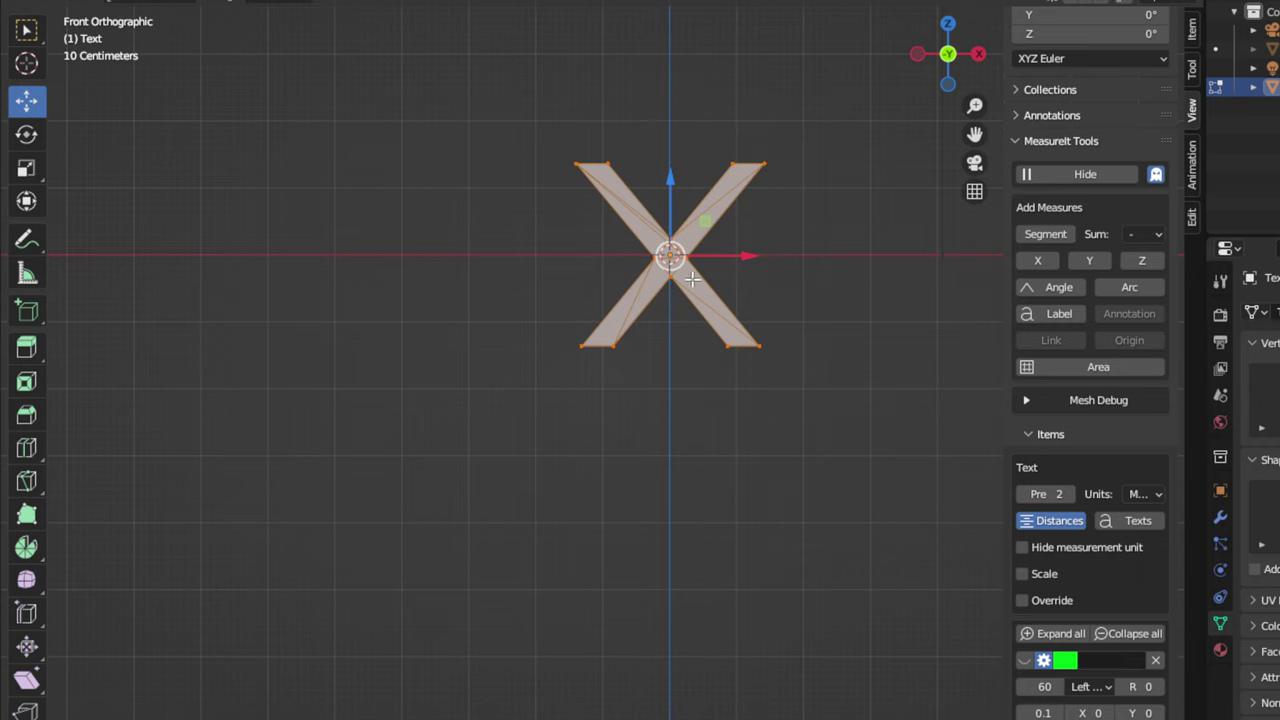
pyautogui.press('Tab')
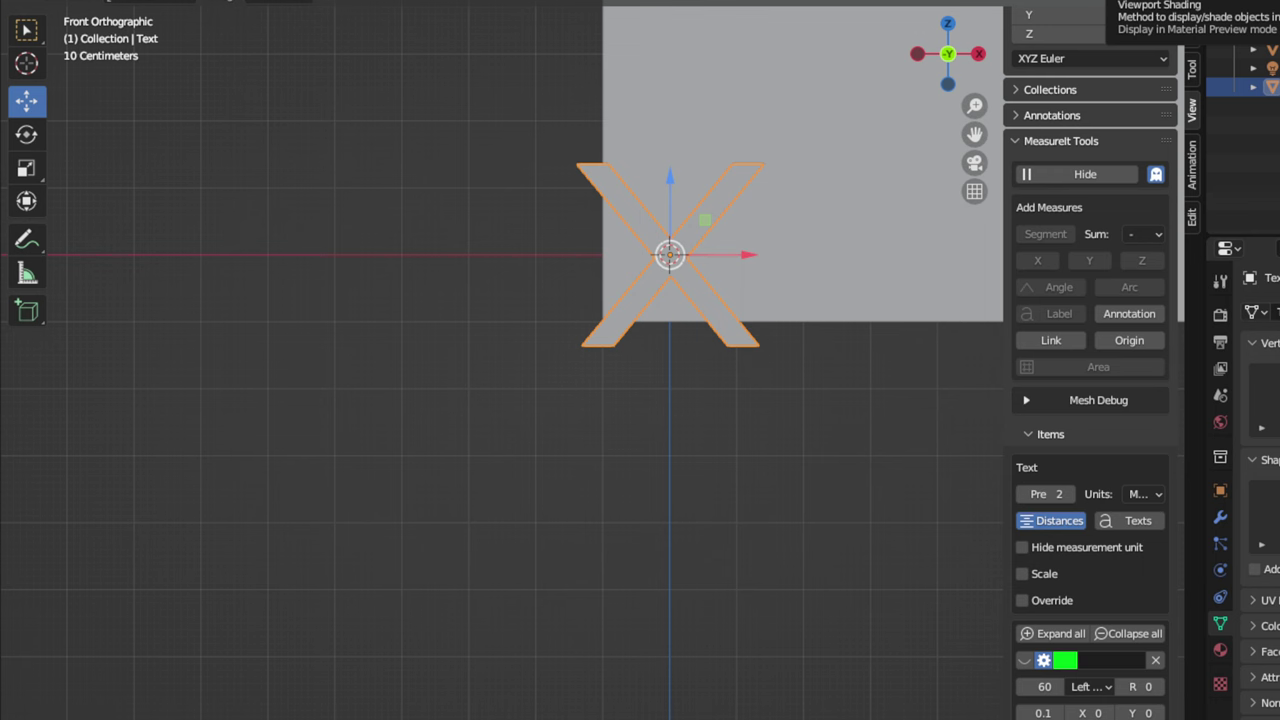
# Step: Raise the X text along Z and slide it along X onto the cube's front face, then begin scaling it
pyautogui.click(1115, 1)
pyautogui.scroll(-2, 731, 113)
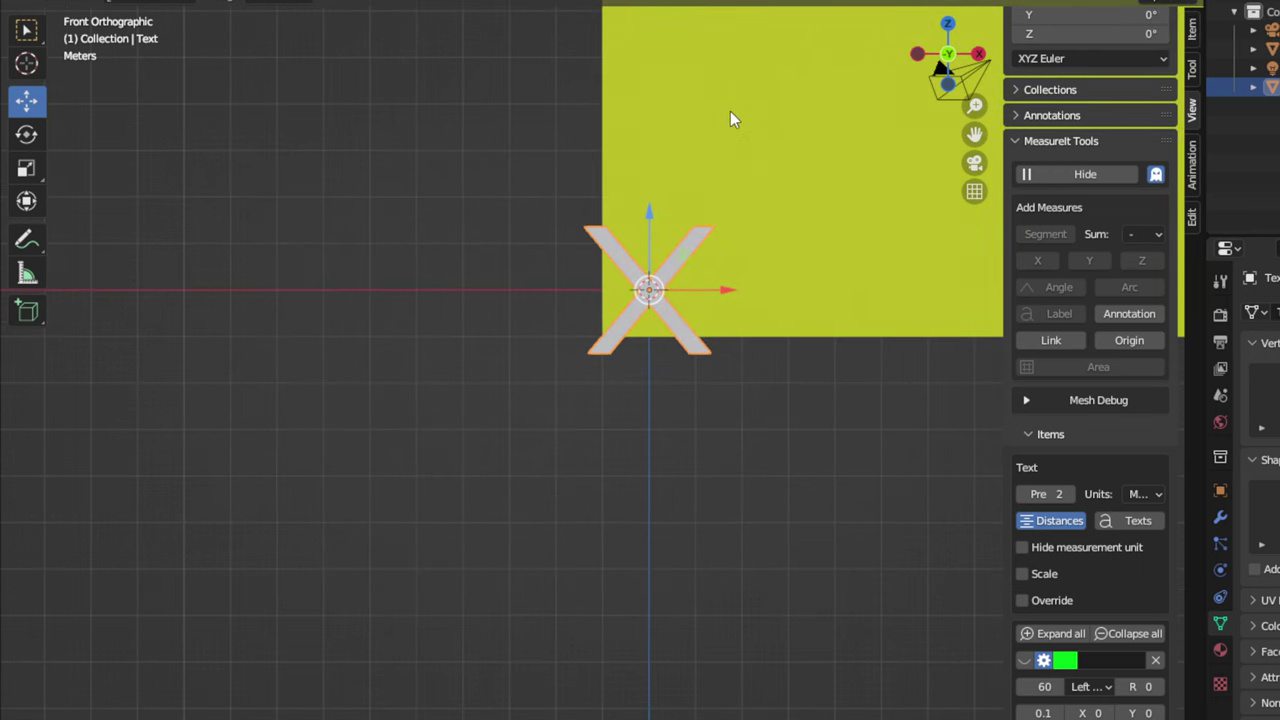
pyautogui.scroll(-3, 733, 113)
pyautogui.scroll(-3, 745, 113)
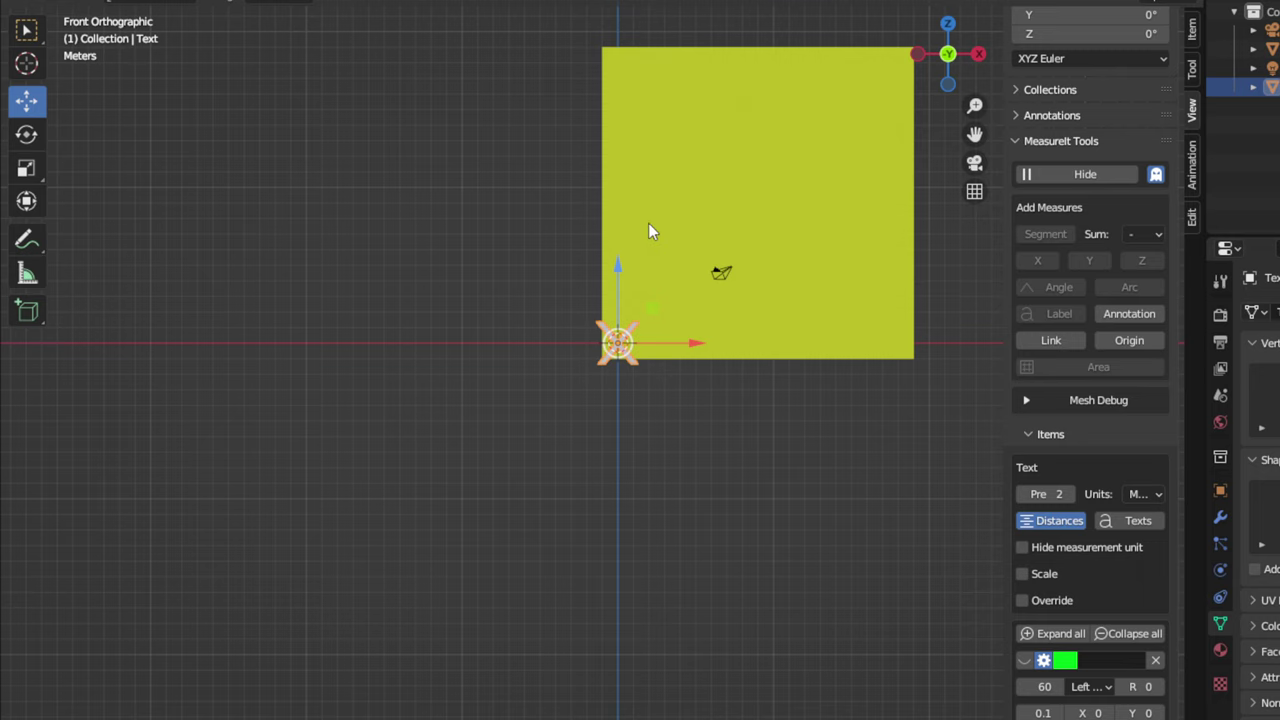
pyautogui.moveTo(617, 276); pyautogui.dragTo(631, 117)
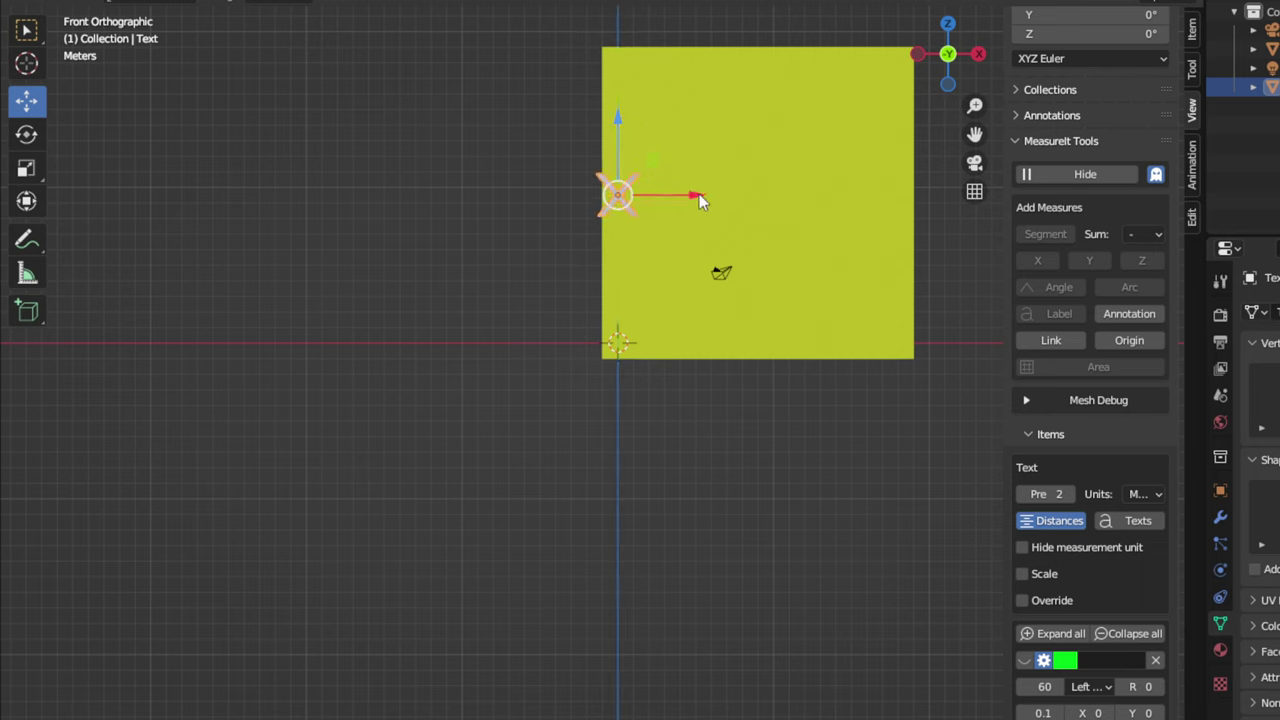
pyautogui.moveTo(697, 195); pyautogui.dragTo(841, 186)
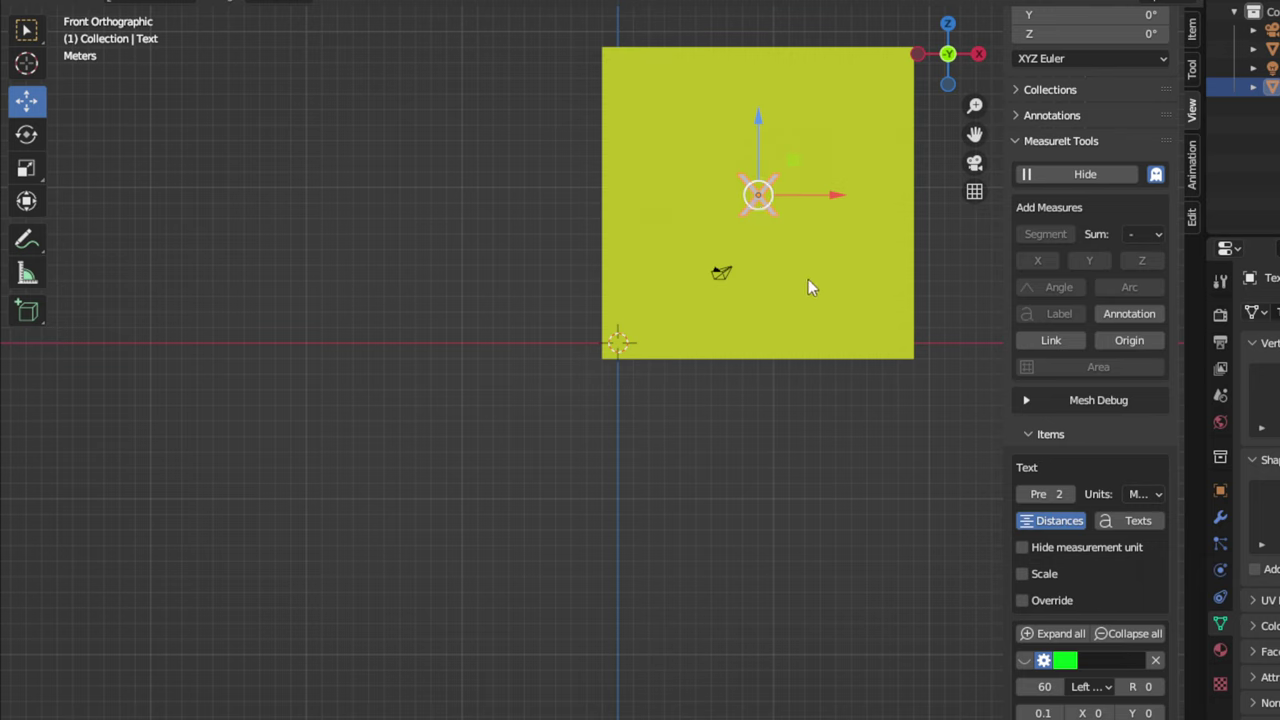
pyautogui.press('s')
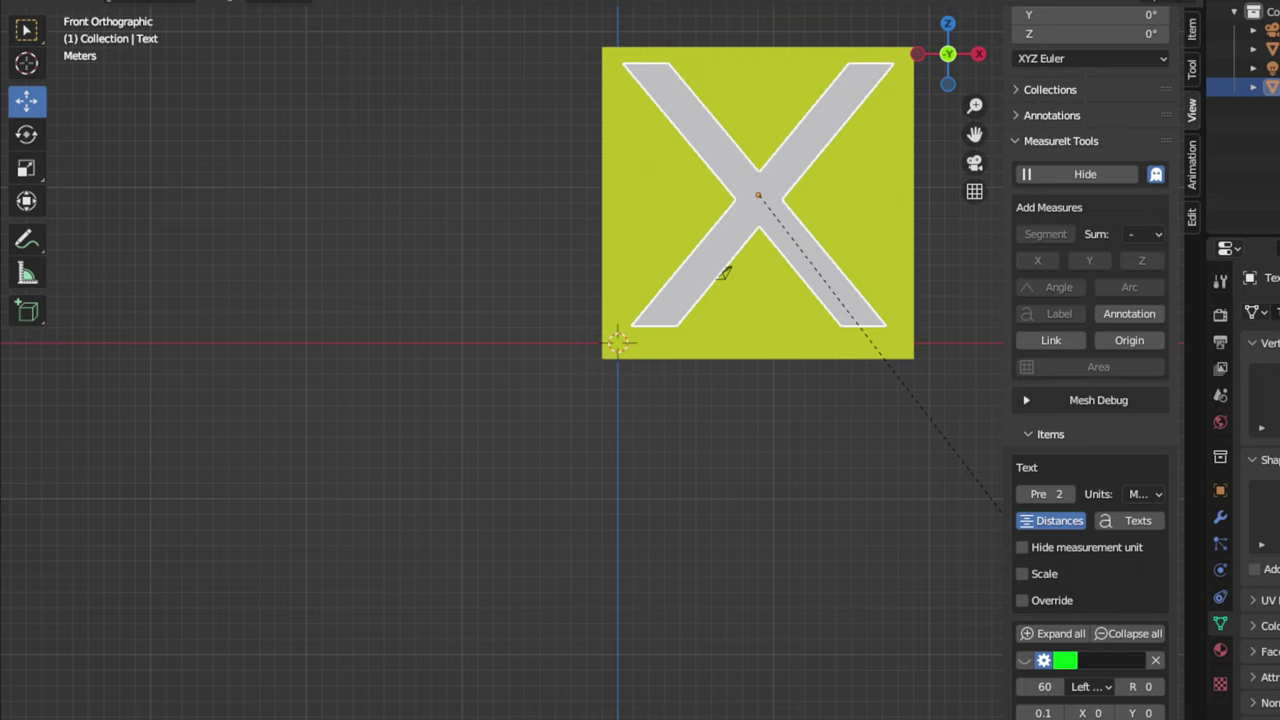
# Step: Confirm the enlarged X, show its 30.93 m MeasureIt dimension, and switch to Right view
pyautogui.click(1114, 657)
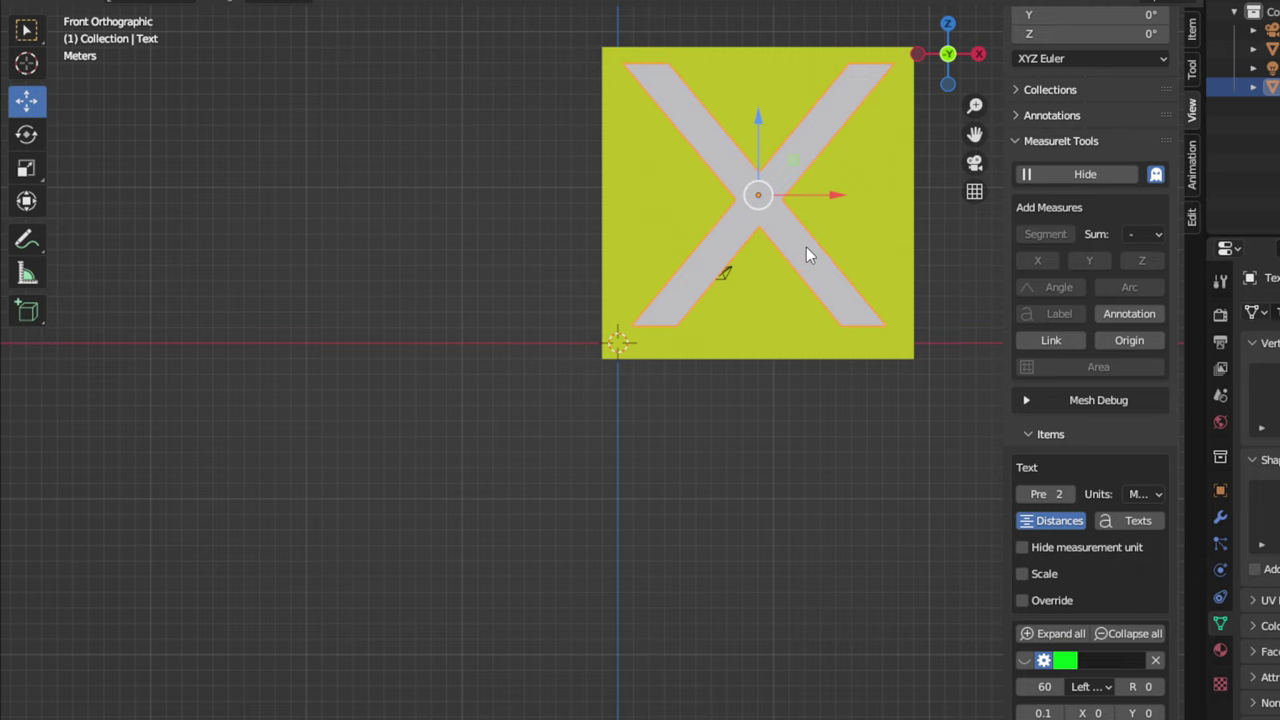
pyautogui.click(1024, 662)
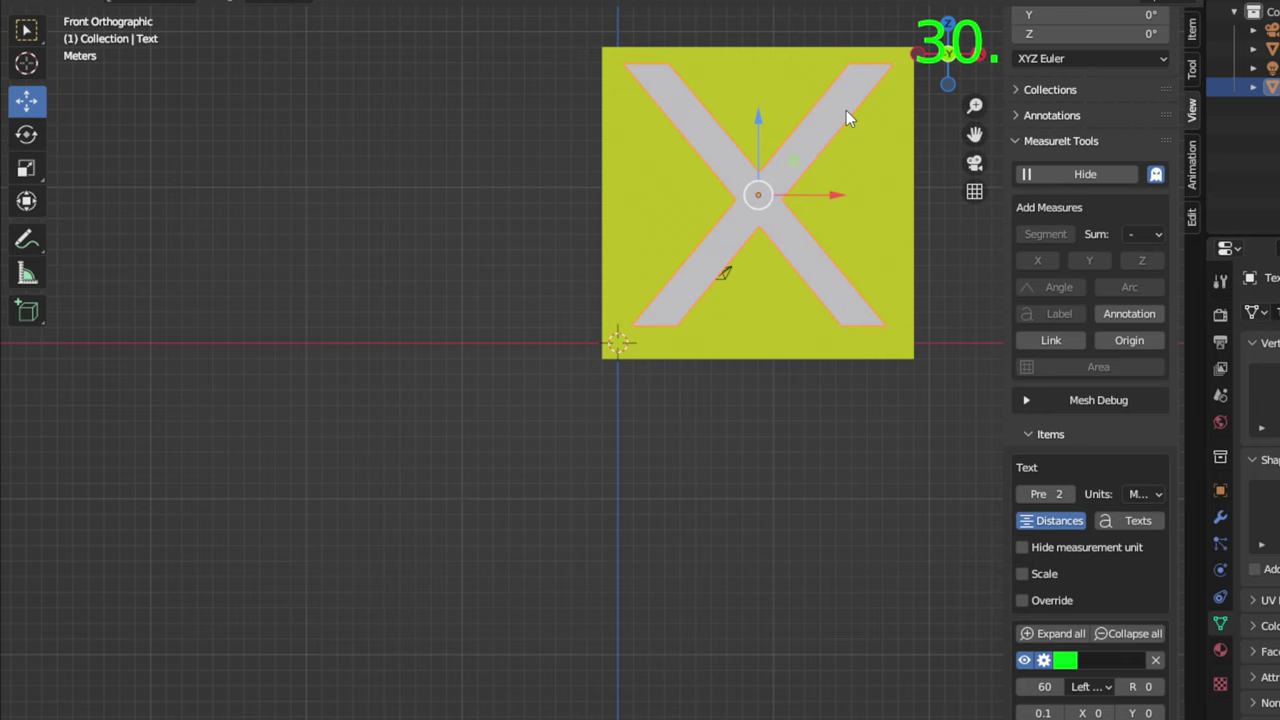
pyautogui.press('KP_3')
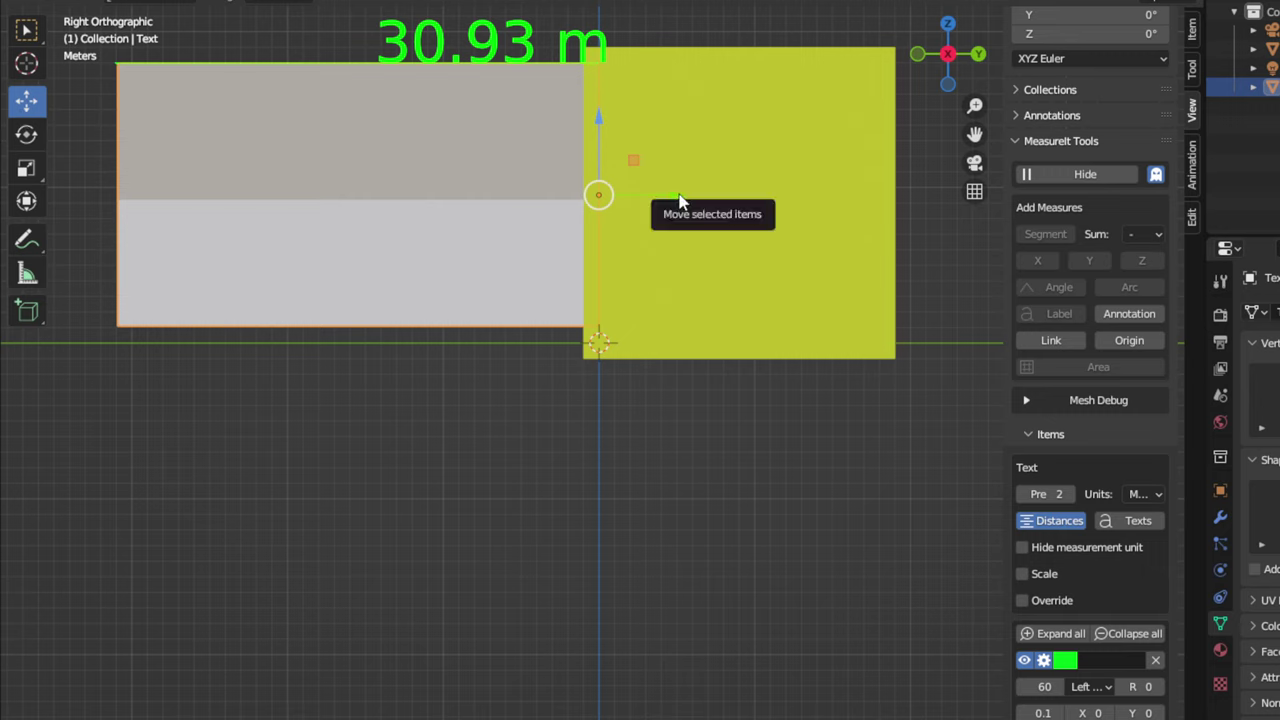
# Step: Shift the X text along Y and set the cube's origin to Center of Mass (Volume)
pyautogui.moveTo(679, 201); pyautogui.dragTo(768, 196)
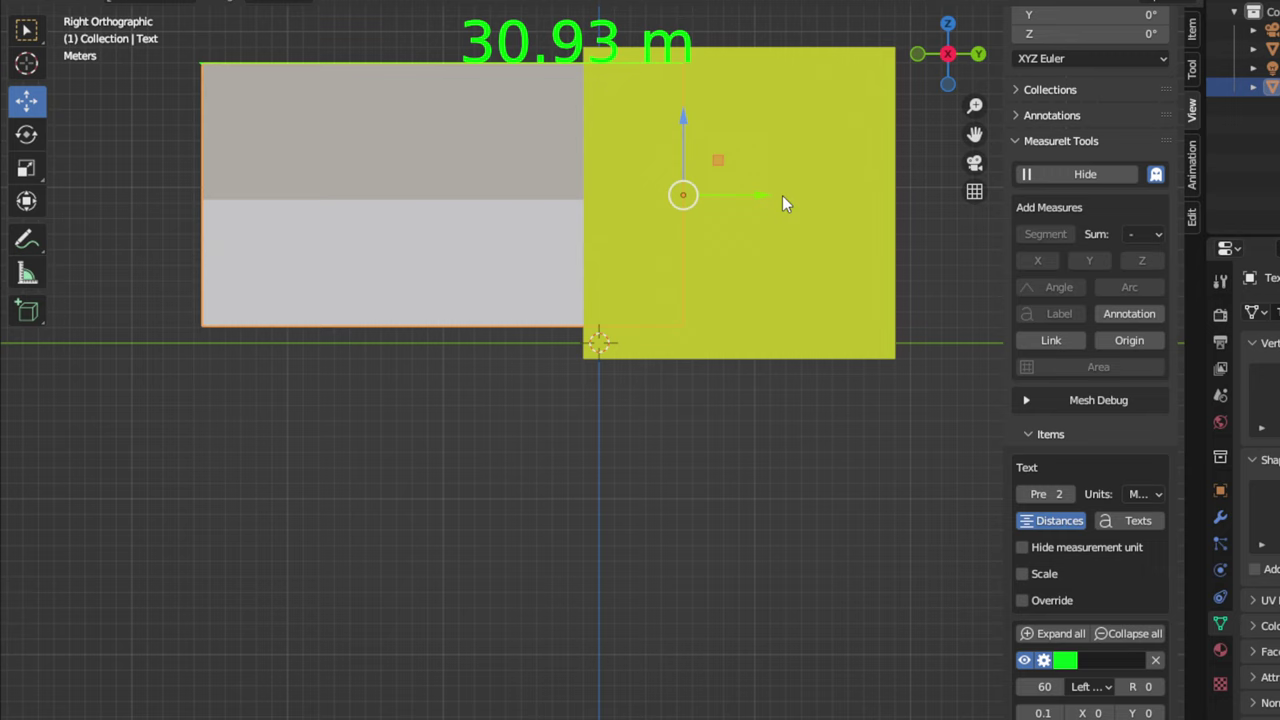
pyautogui.click(832, 198)
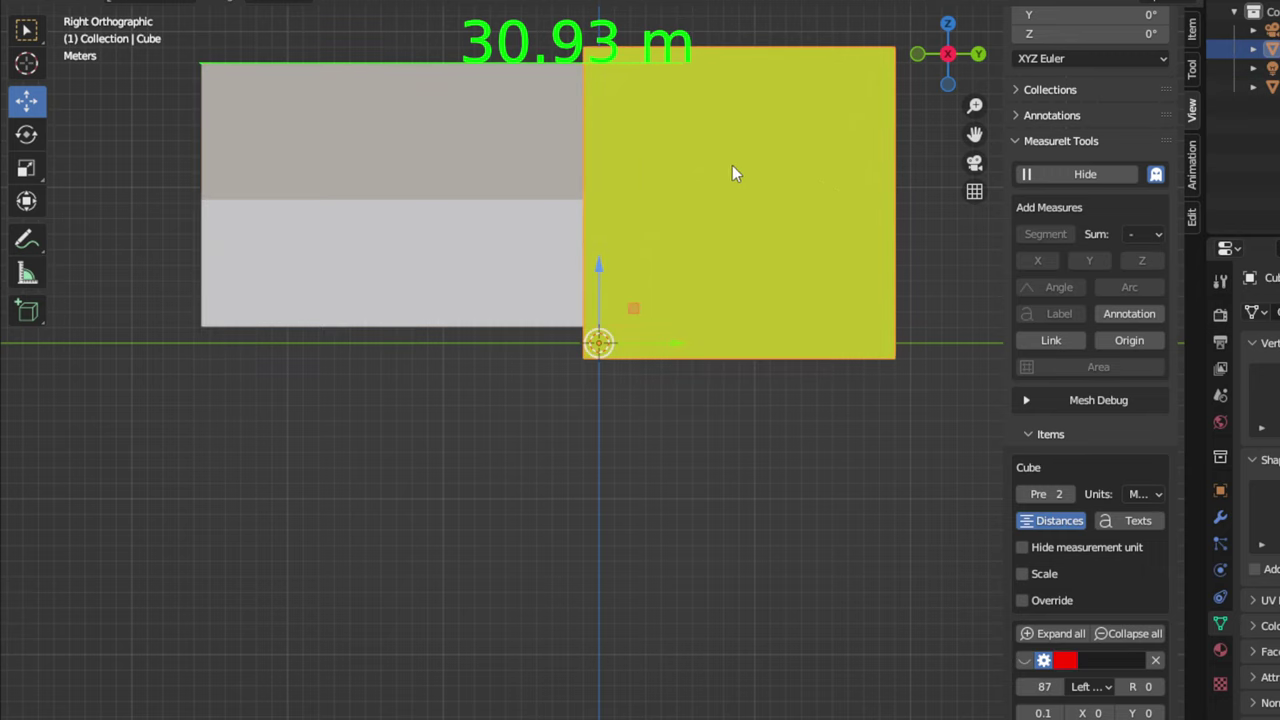
pyautogui.rightClick(799, 240)
pyautogui.moveTo(799, 240)
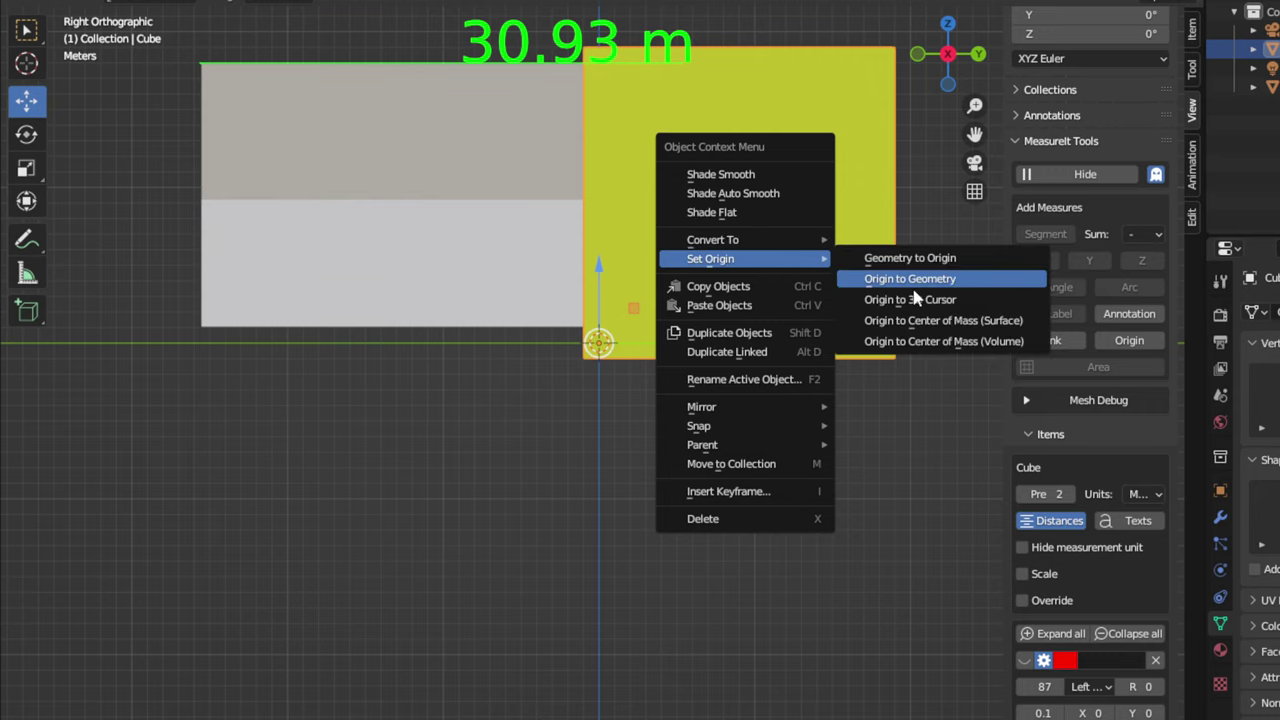
pyautogui.click(945, 345)
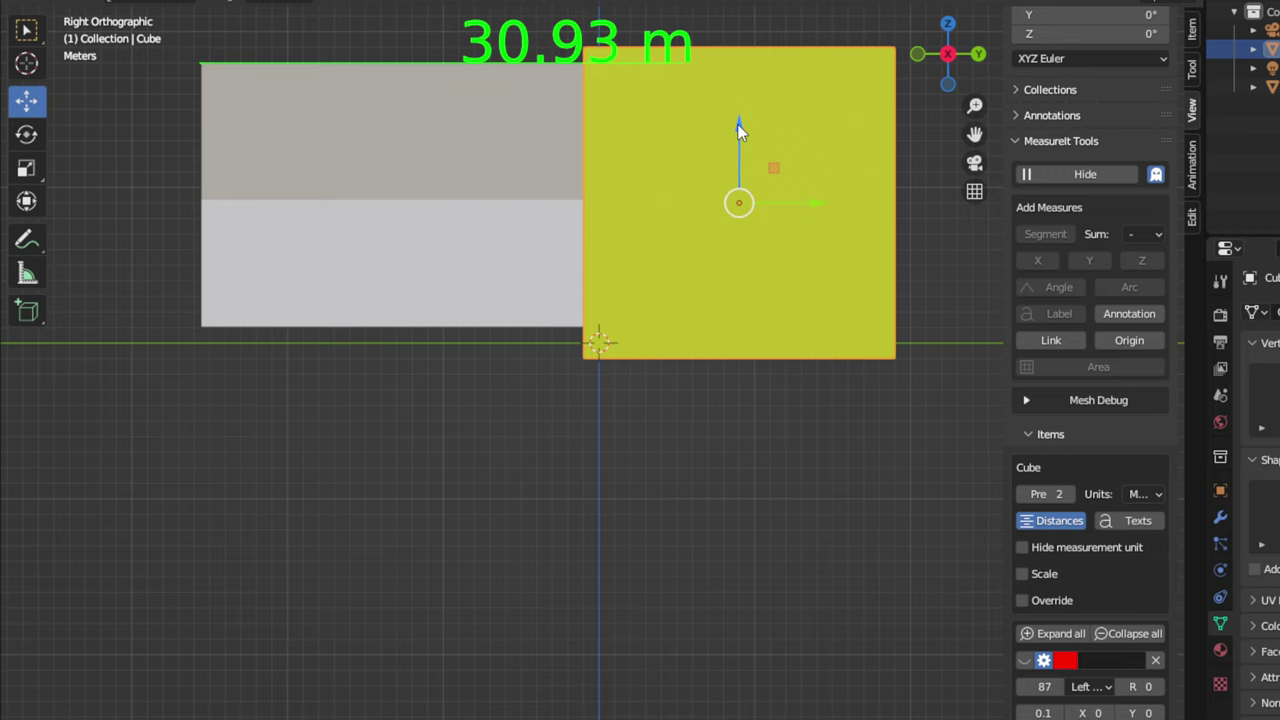
# Step: Raise the cube slightly along Z and slide it along Y to meet the X's extruded block
pyautogui.moveTo(737, 123); pyautogui.dragTo(737, 109)
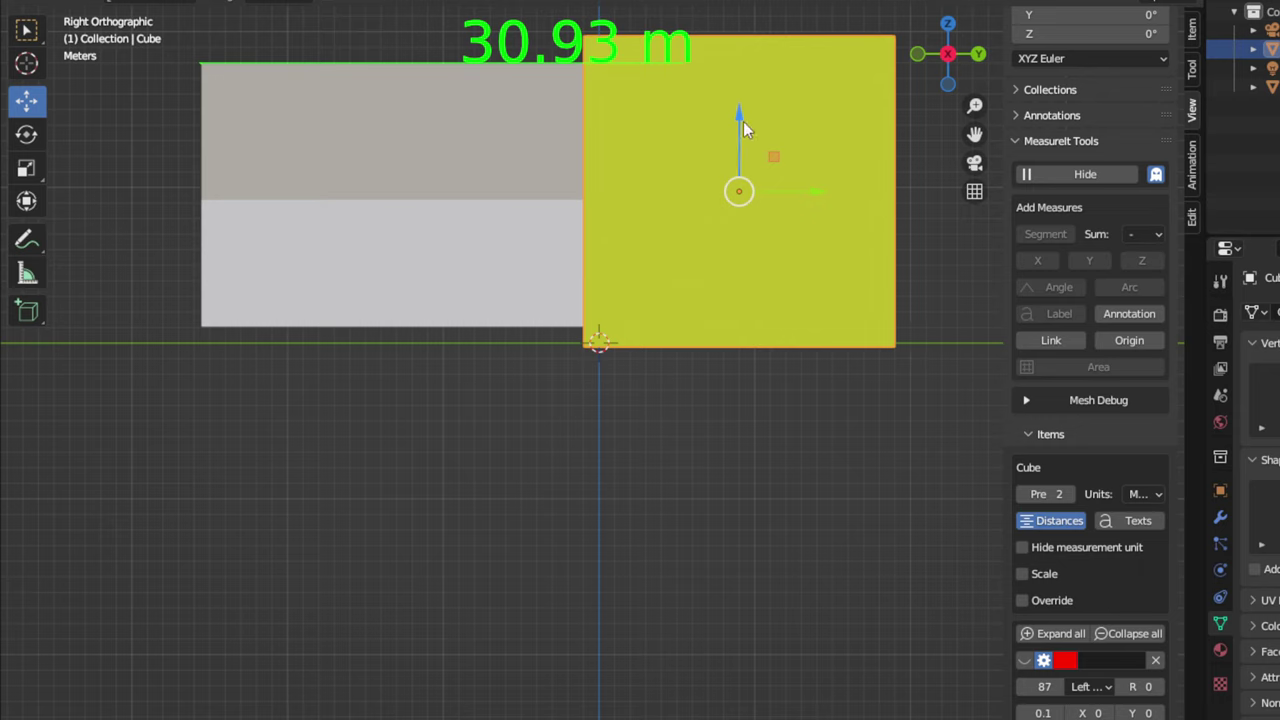
pyautogui.moveTo(737, 119); pyautogui.dragTo(738, 113)
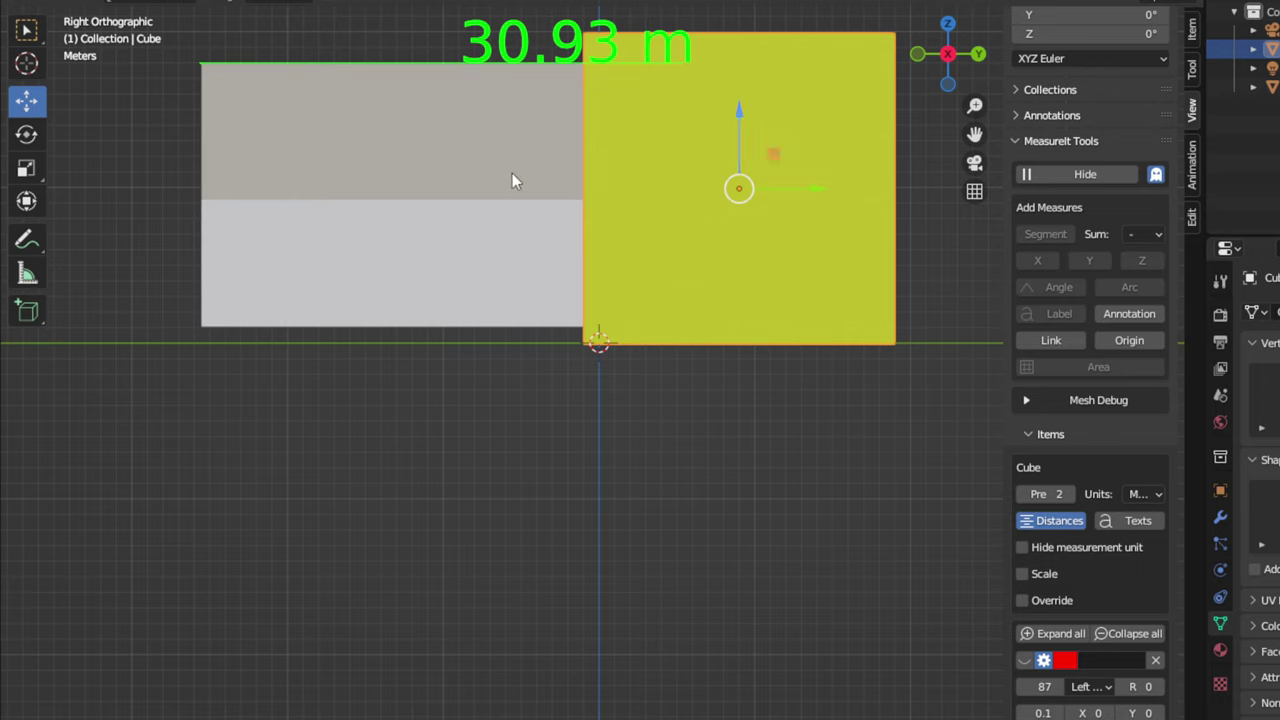
pyautogui.moveTo(816, 189); pyautogui.dragTo(837, 187)
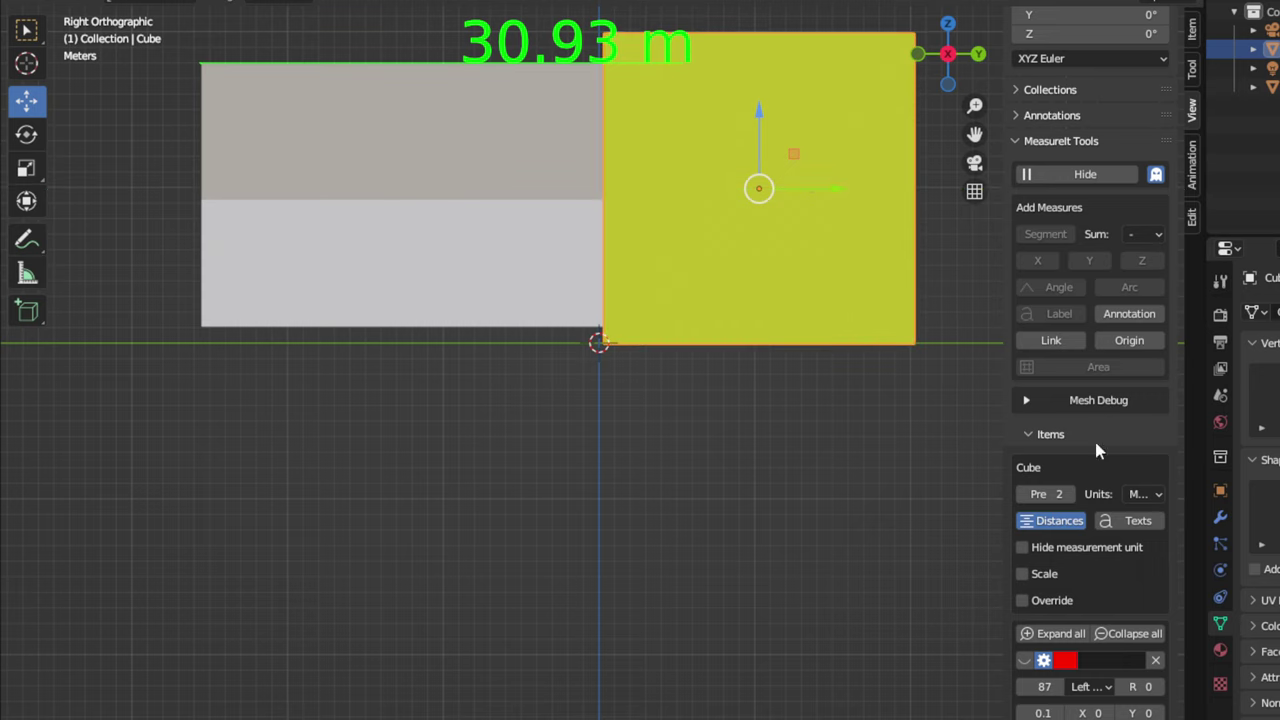
pyautogui.scroll(-5, 1090, 660)
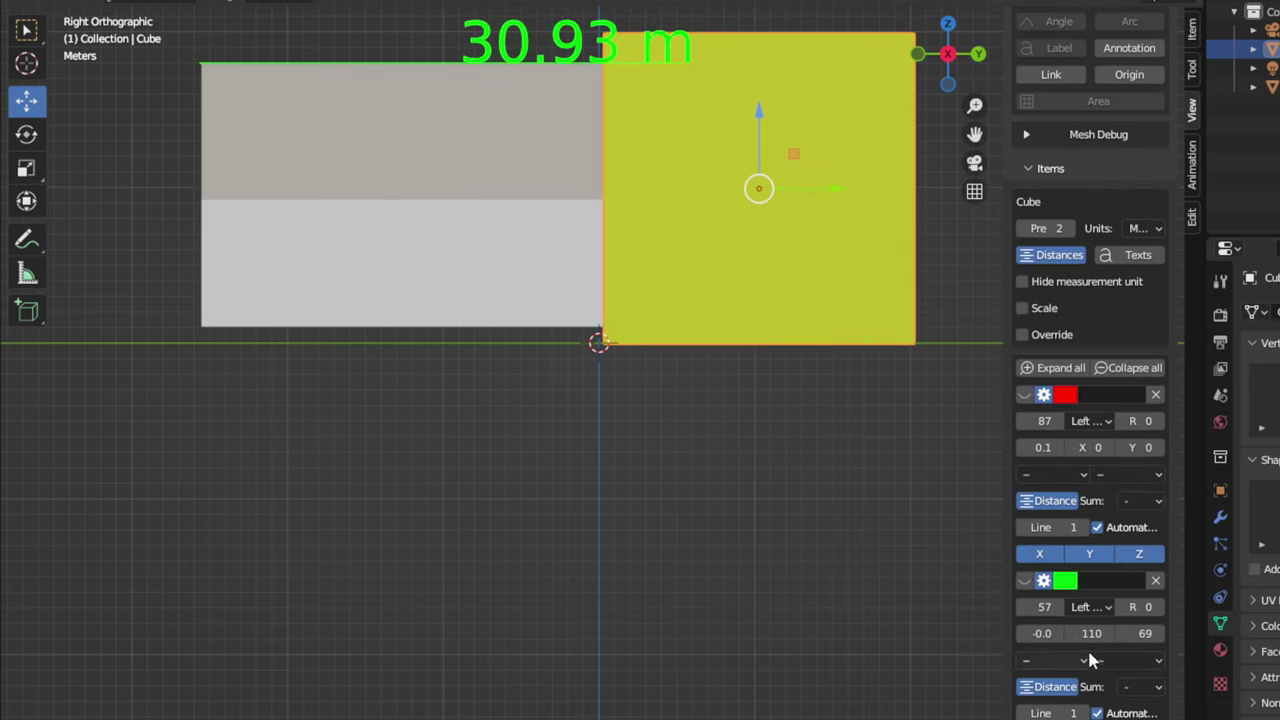
pyautogui.scroll(-2, 1090, 660)
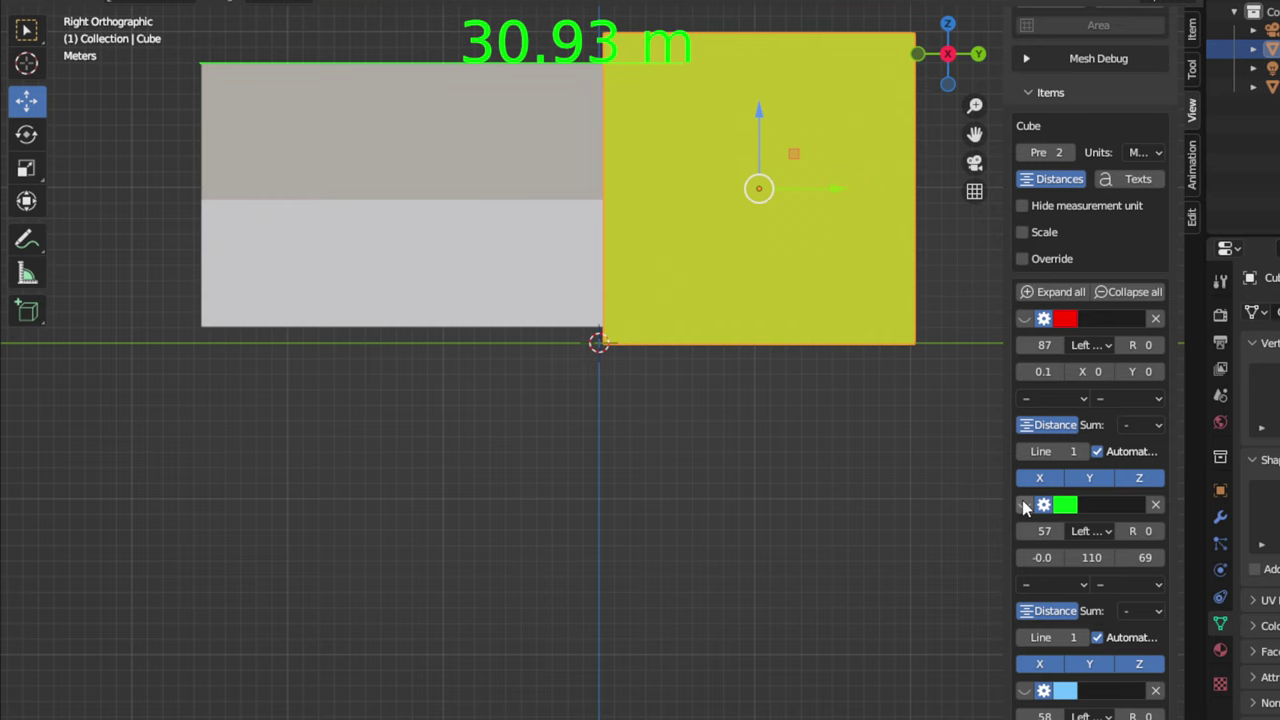
pyautogui.click(1024, 505)
pyautogui.click(1024, 505)
pyautogui.click(518, 160)
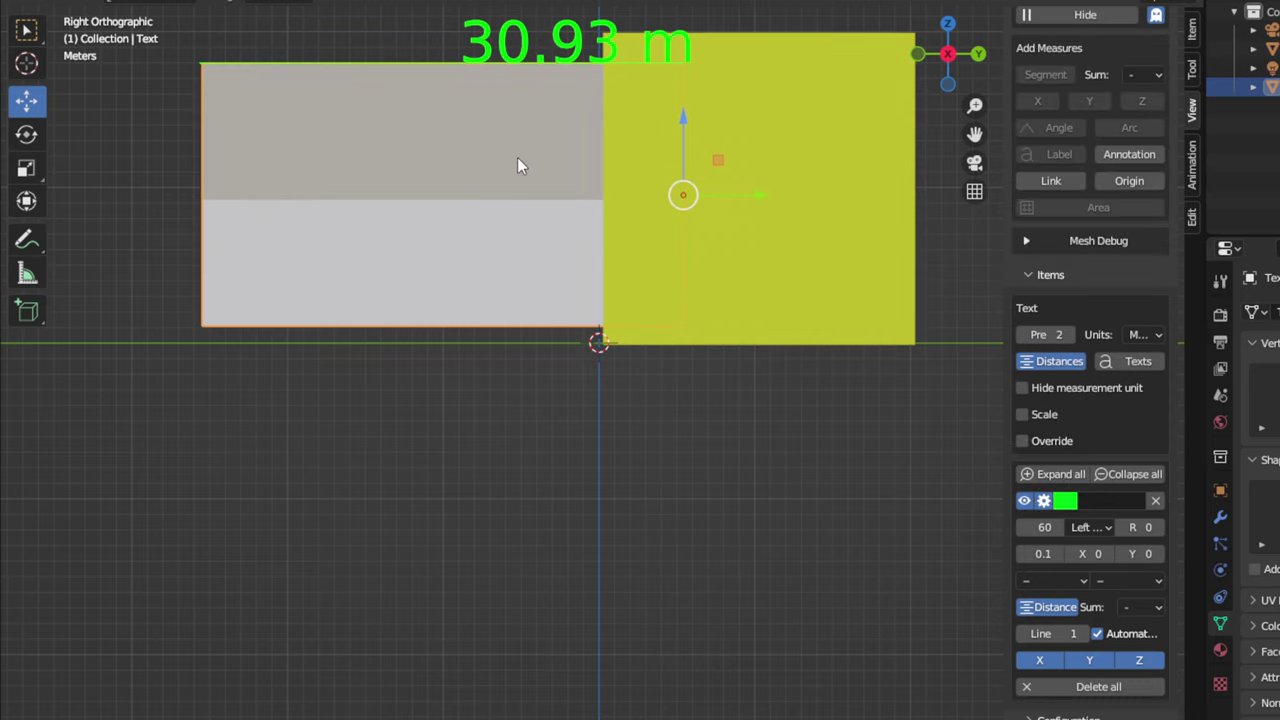
# Step: Hide the 30.93 m label and nudge the cube along Y until flush with the X block's end
pyautogui.click(1024, 500)
pyautogui.click(782, 173)
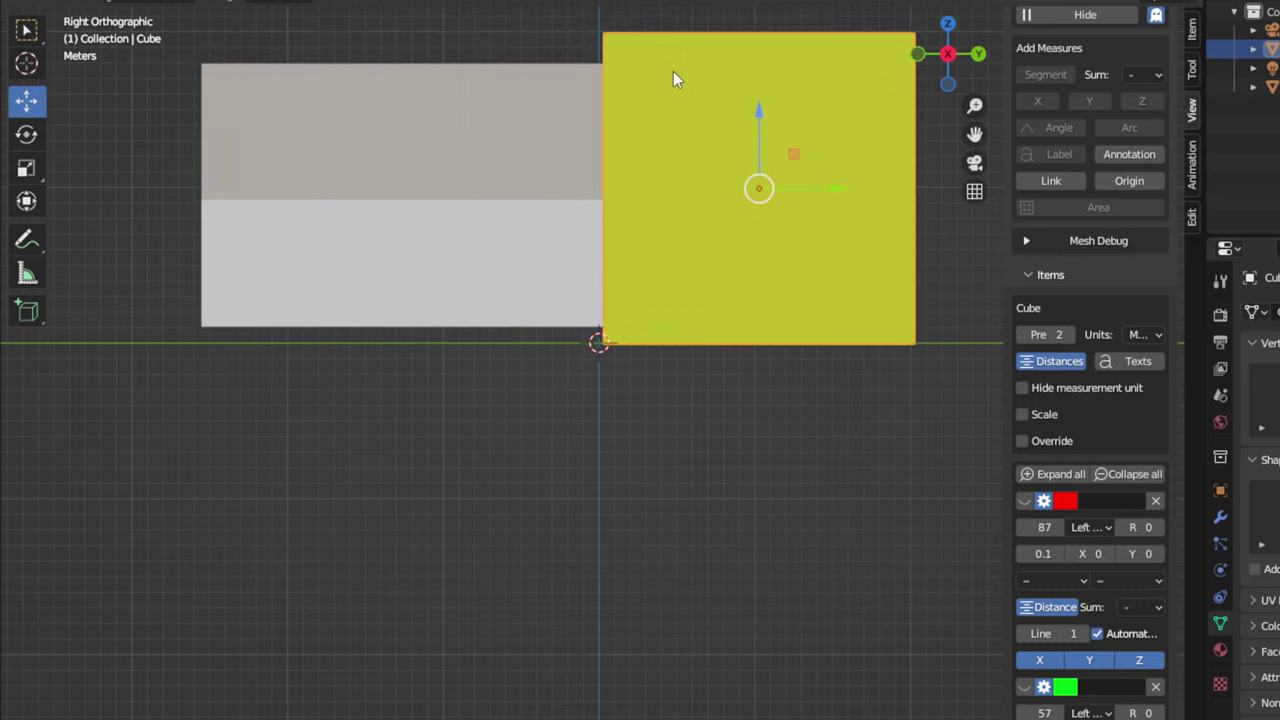
pyautogui.moveTo(840, 188); pyautogui.dragTo(833, 184)
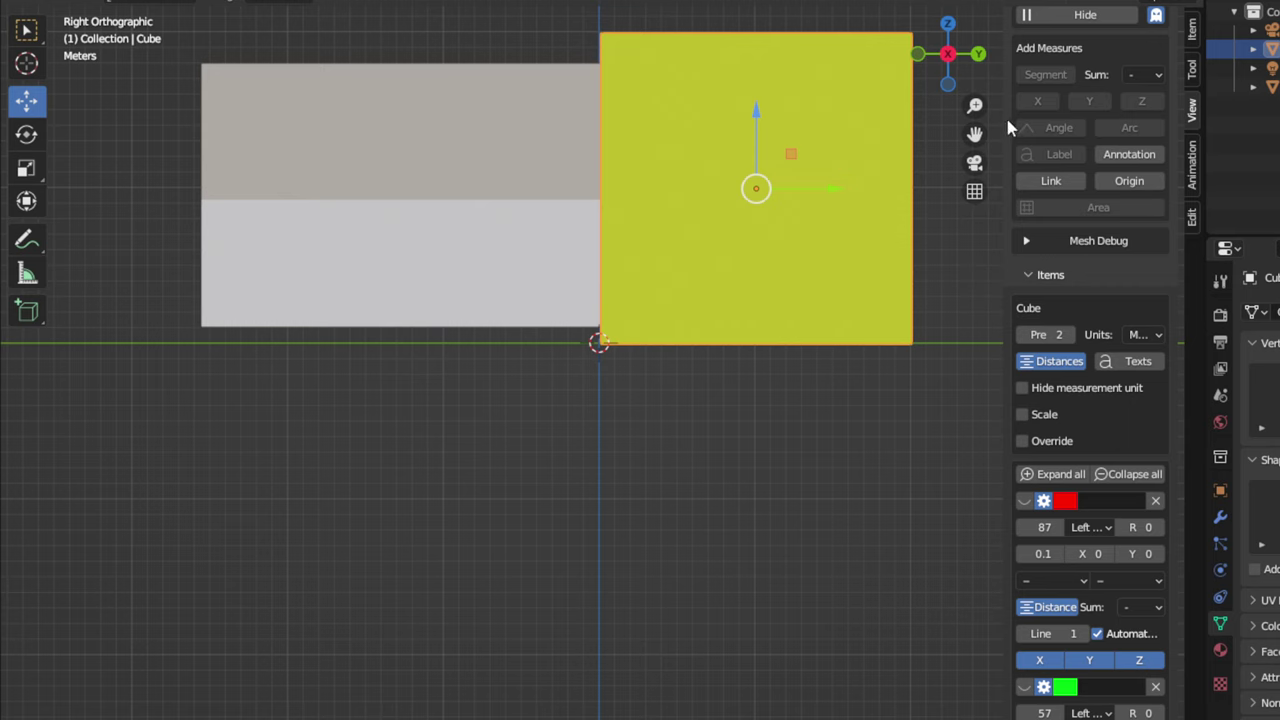
pyautogui.moveTo(975, 133); pyautogui.dragTo(1055, 294)
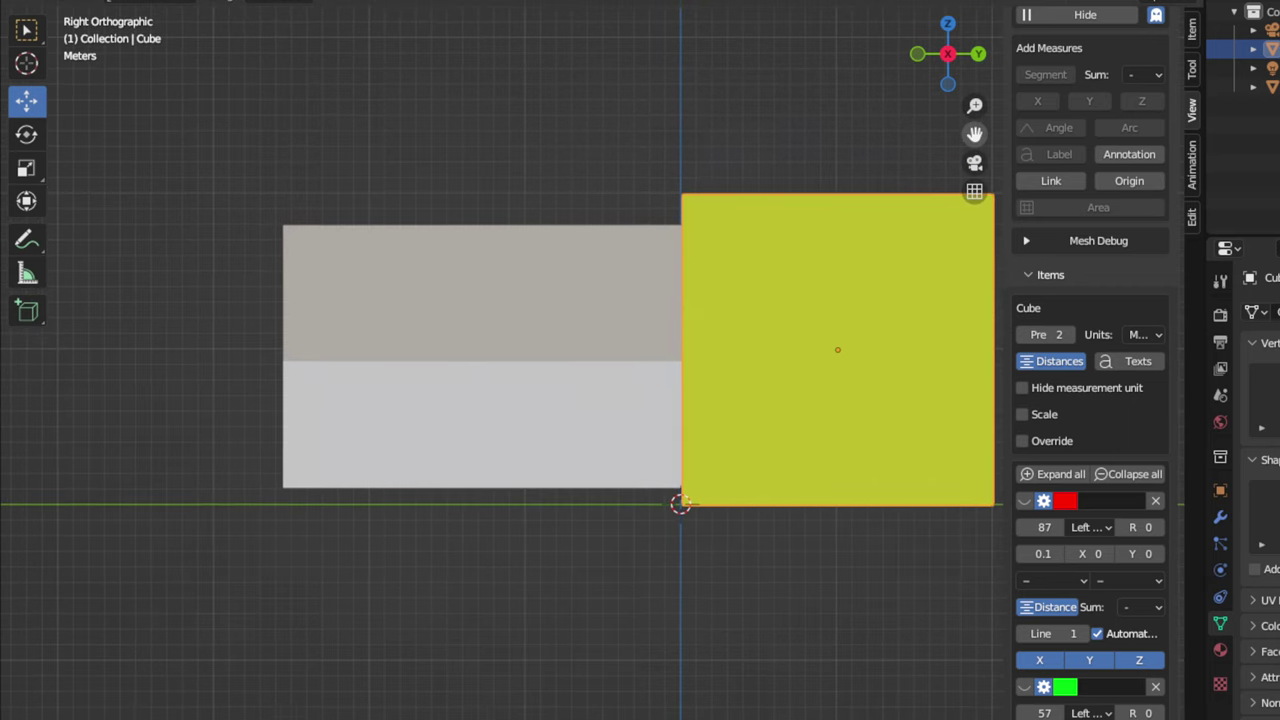
pyautogui.scroll(2, 820, 266)
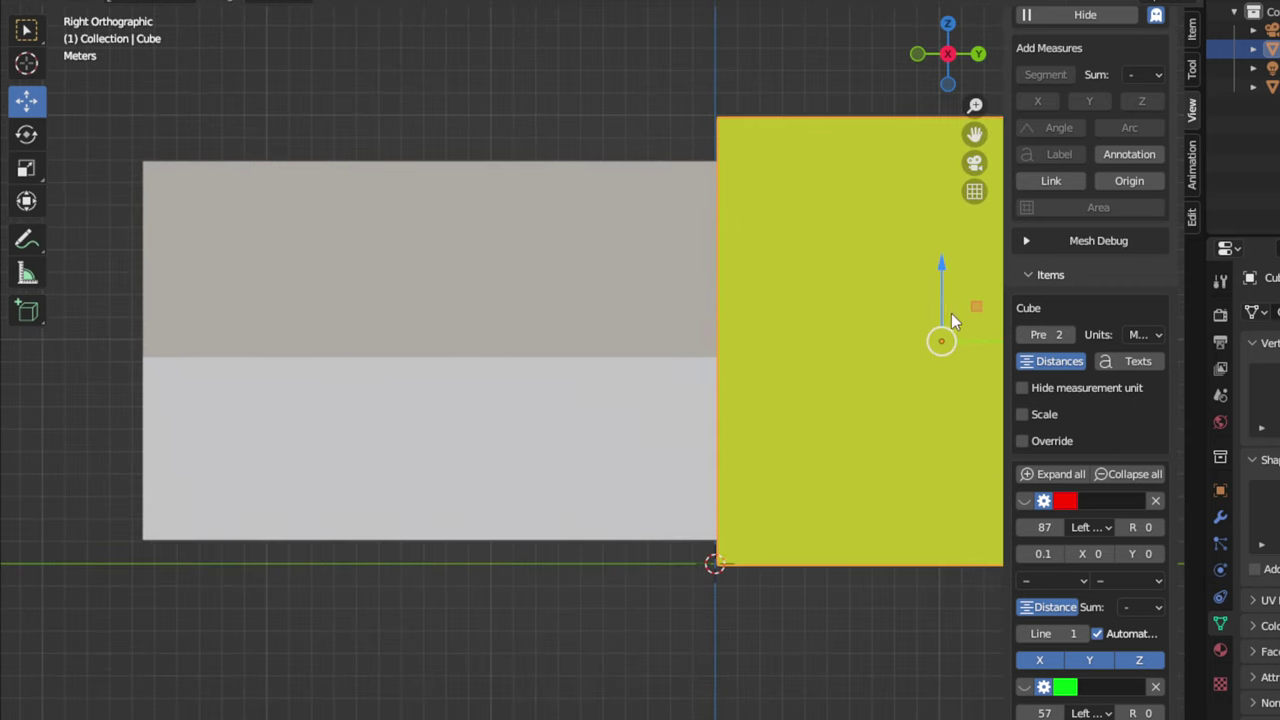
pyautogui.moveTo(975, 133); pyautogui.dragTo(924, 134)
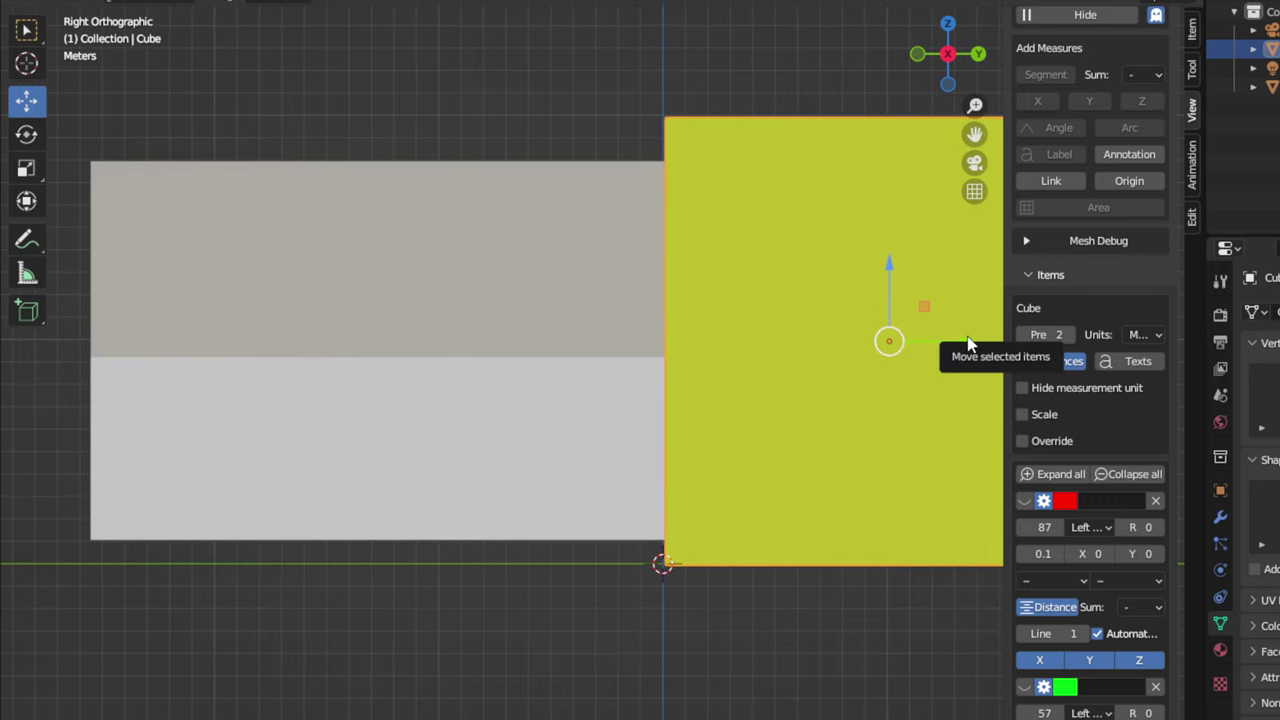
pyautogui.moveTo(966, 338); pyautogui.dragTo(964, 340)
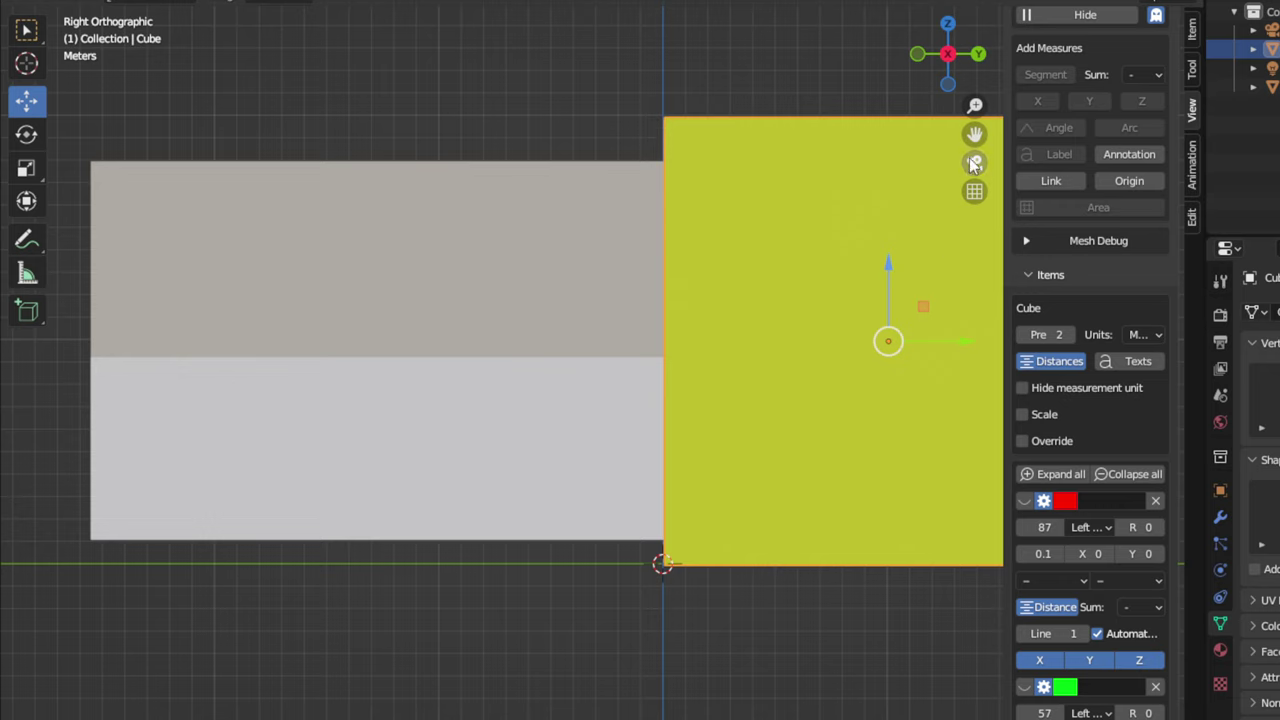
pyautogui.moveTo(974, 134); pyautogui.dragTo(738, 42)
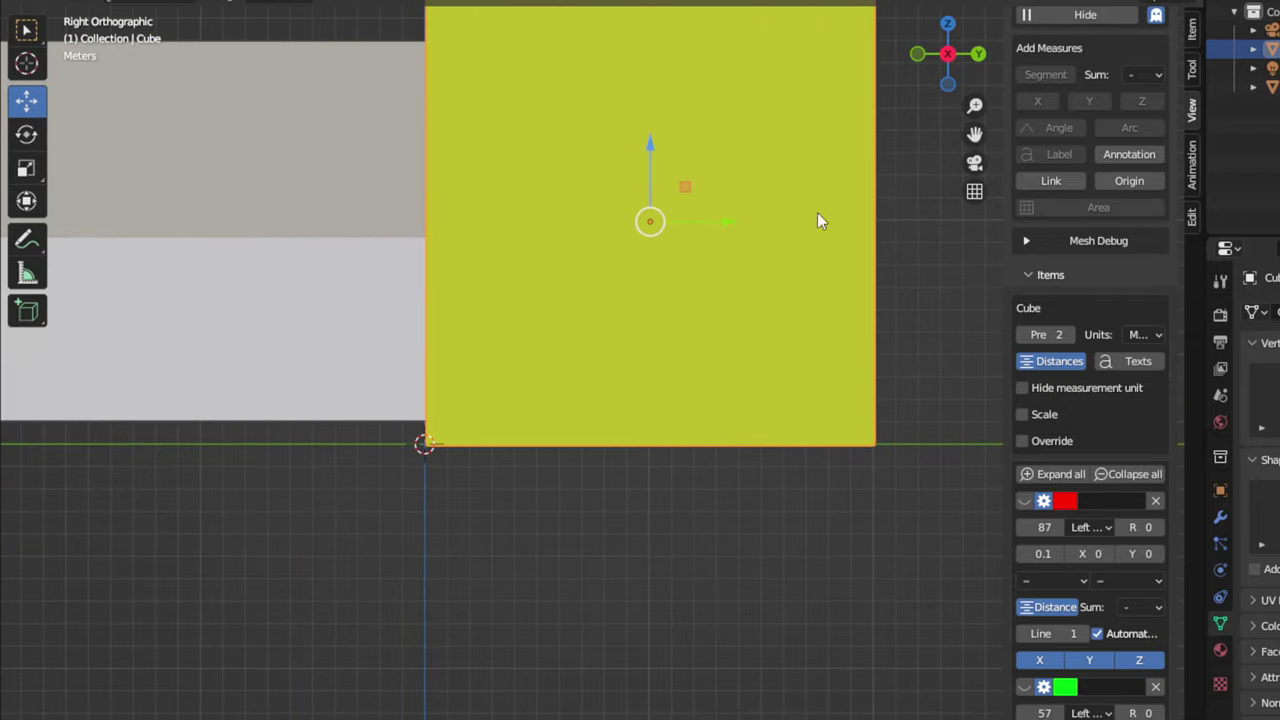
# Step: Raise the X text slightly along Z and nudge it along Y so its end embeds in the cube
pyautogui.click(271, 224)
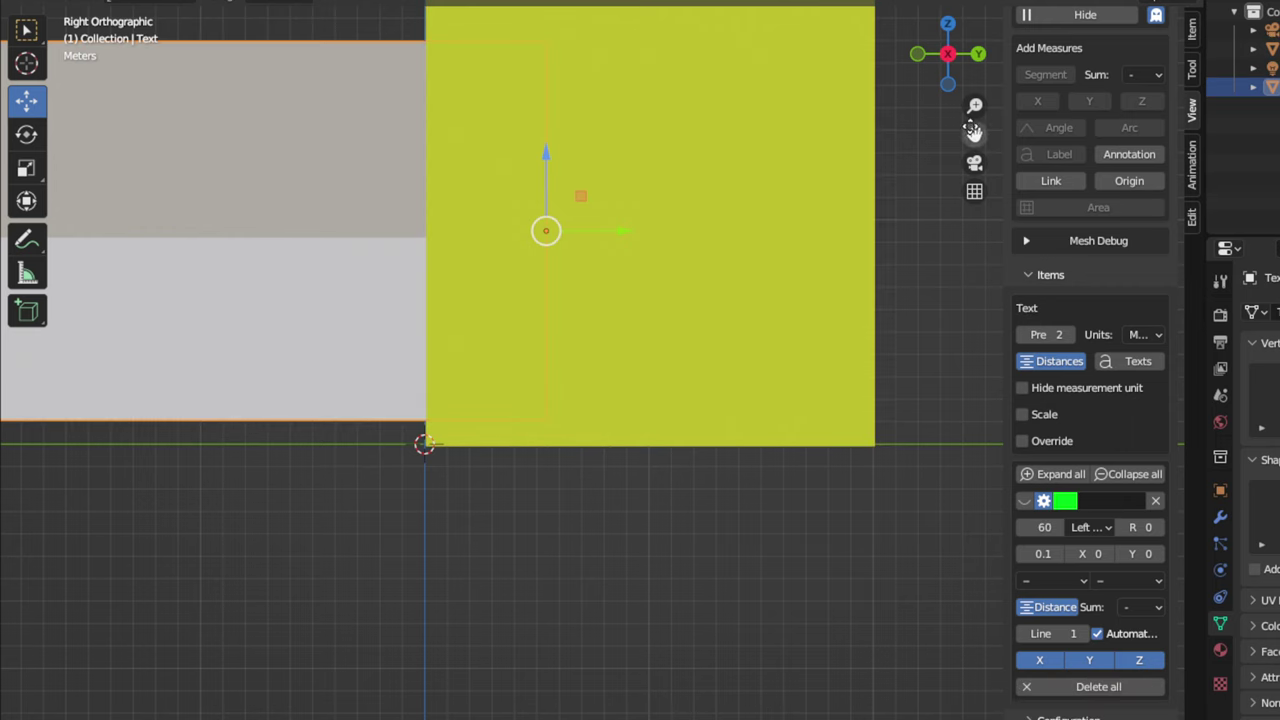
pyautogui.moveTo(974, 134); pyautogui.dragTo(1131, 151)
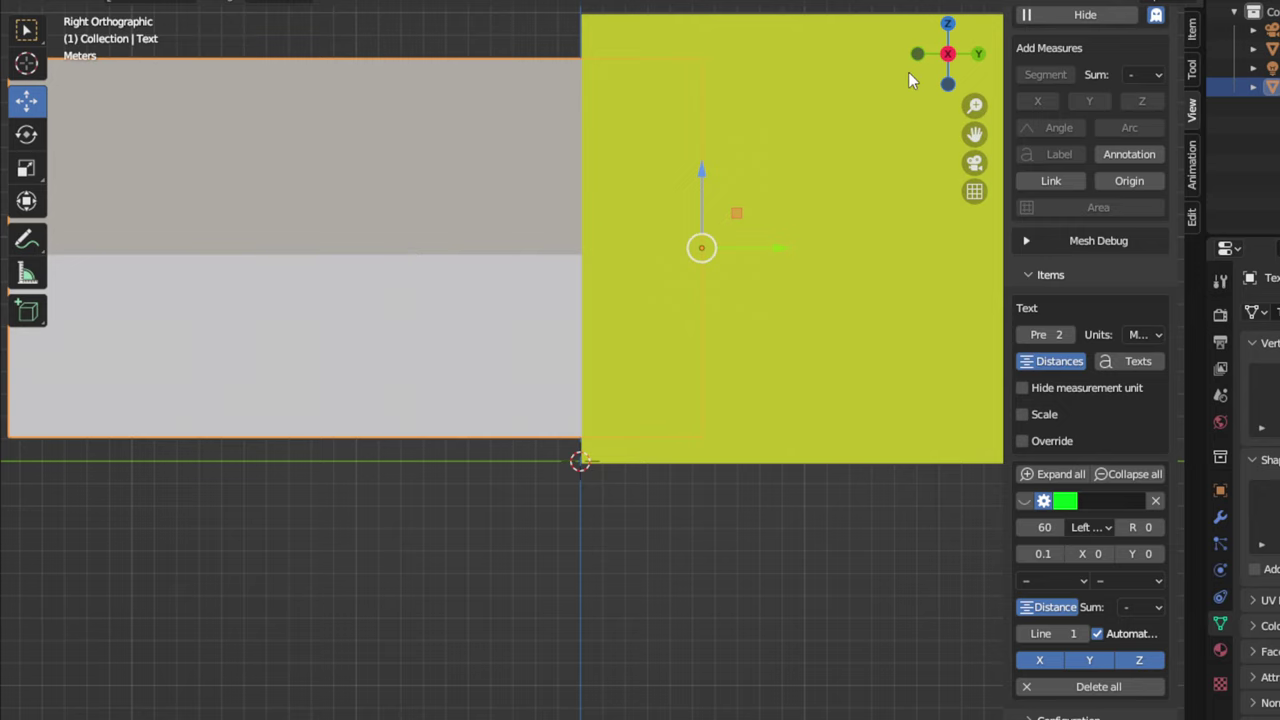
pyautogui.press('KP_1')
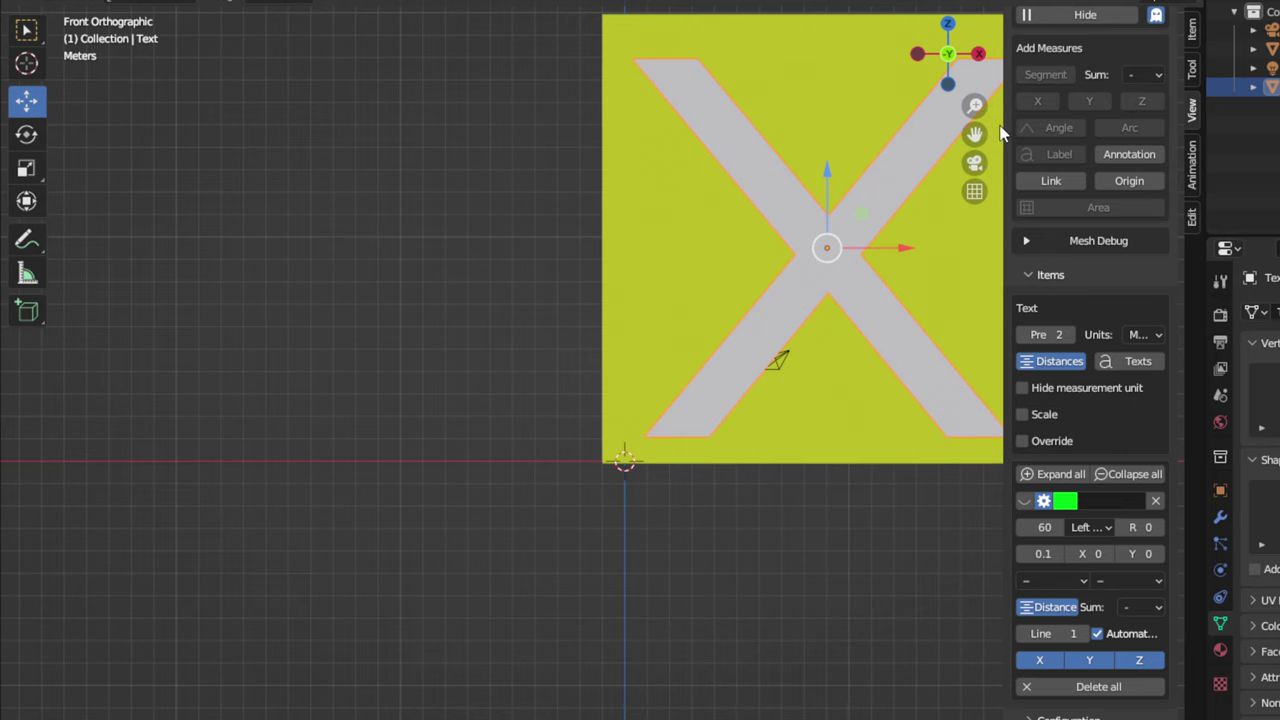
pyautogui.moveTo(974, 134); pyautogui.dragTo(730, 160)
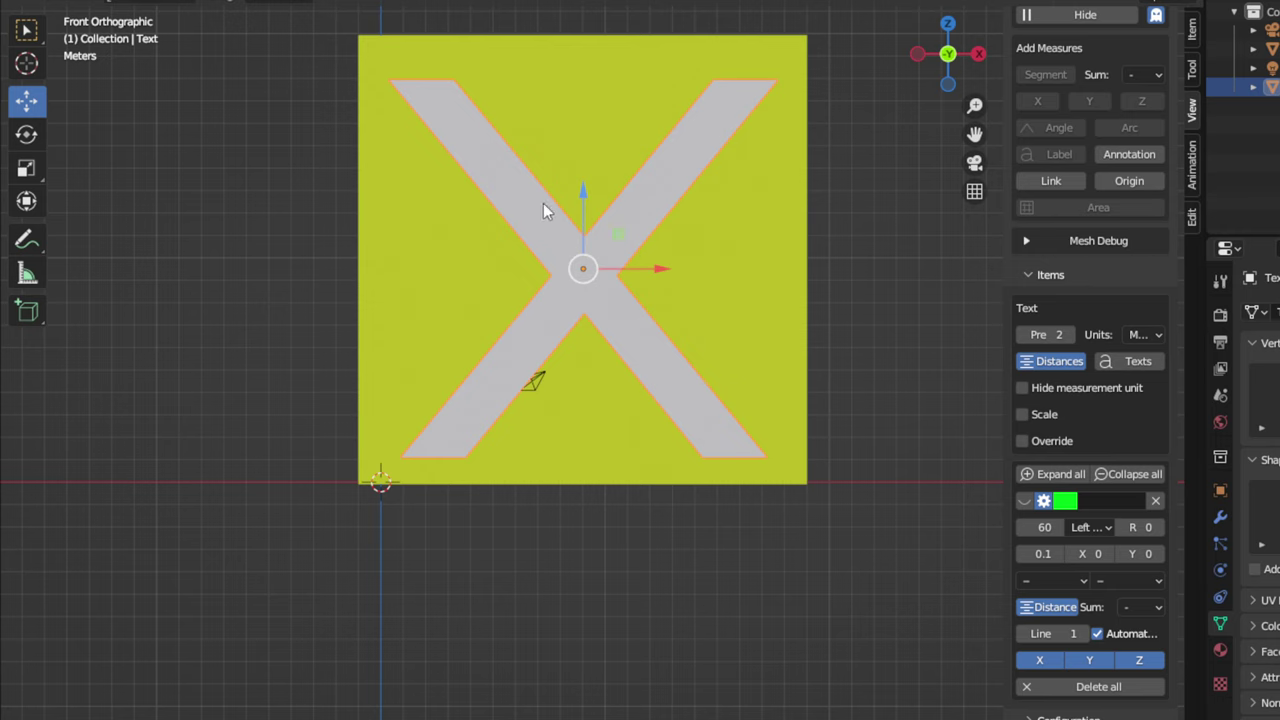
pyautogui.moveTo(583, 194)
pyautogui.mouseDown()
pyautogui.moveTo(602, 139)
pyautogui.moveTo(598, 178)
pyautogui.mouseUp()
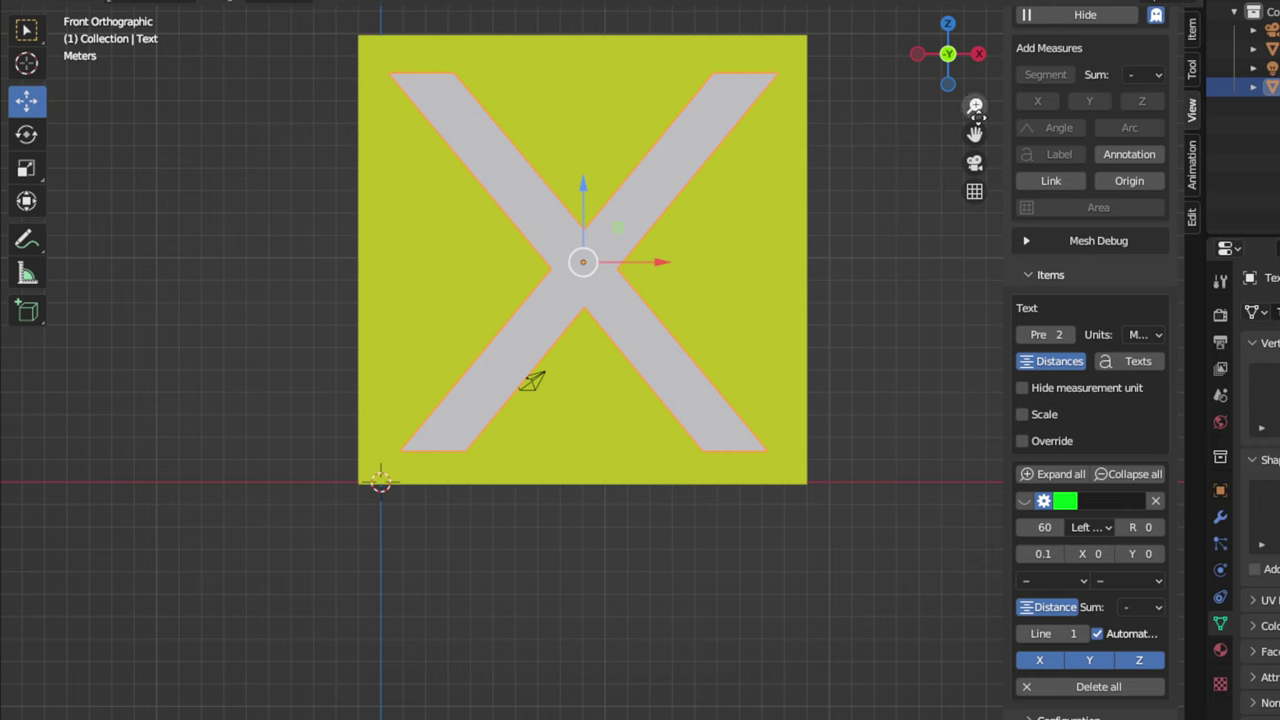
pyautogui.press('KP_3')
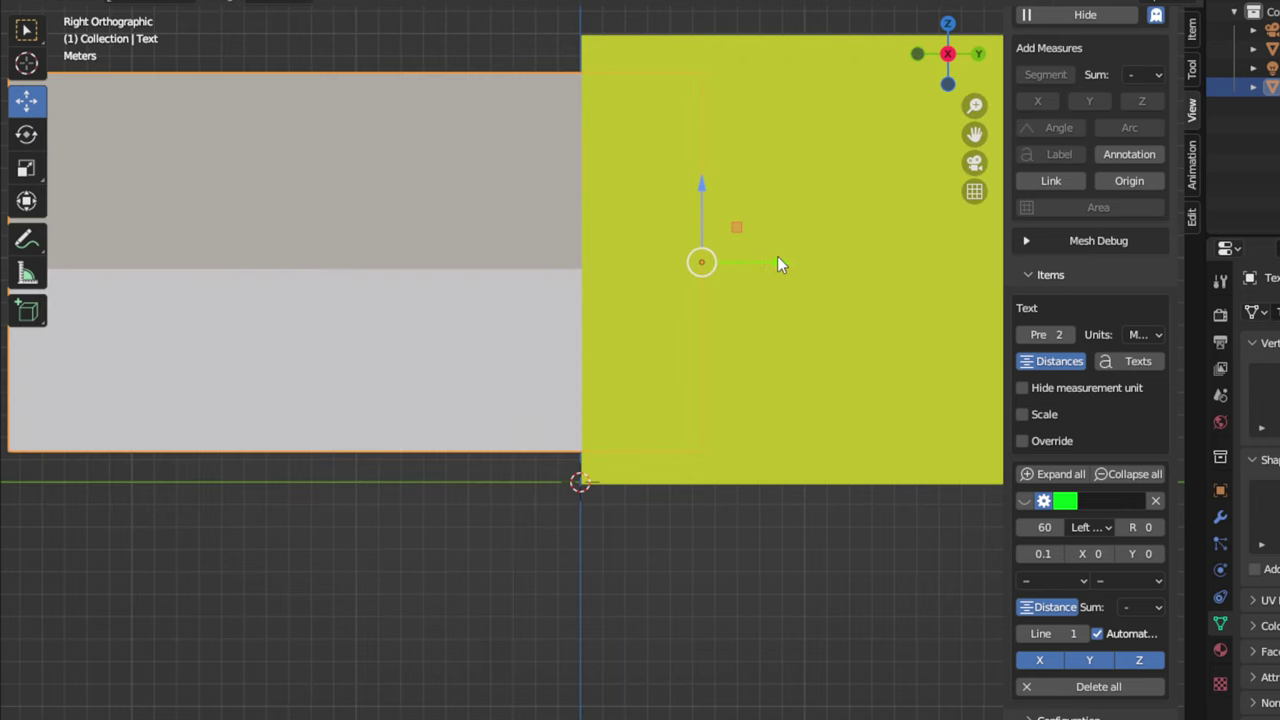
pyautogui.moveTo(781, 263); pyautogui.dragTo(714, 240)
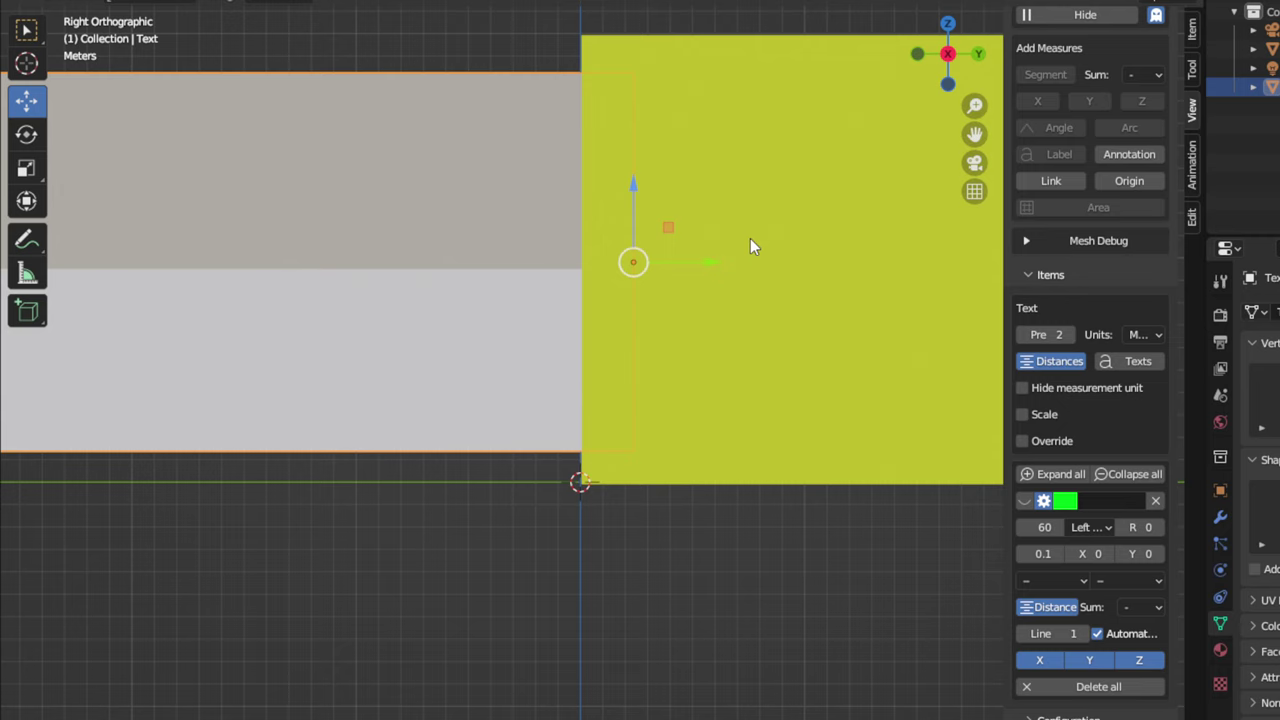
pyautogui.moveTo(589, 306); pyautogui.dragTo(682, 371, button='middle')
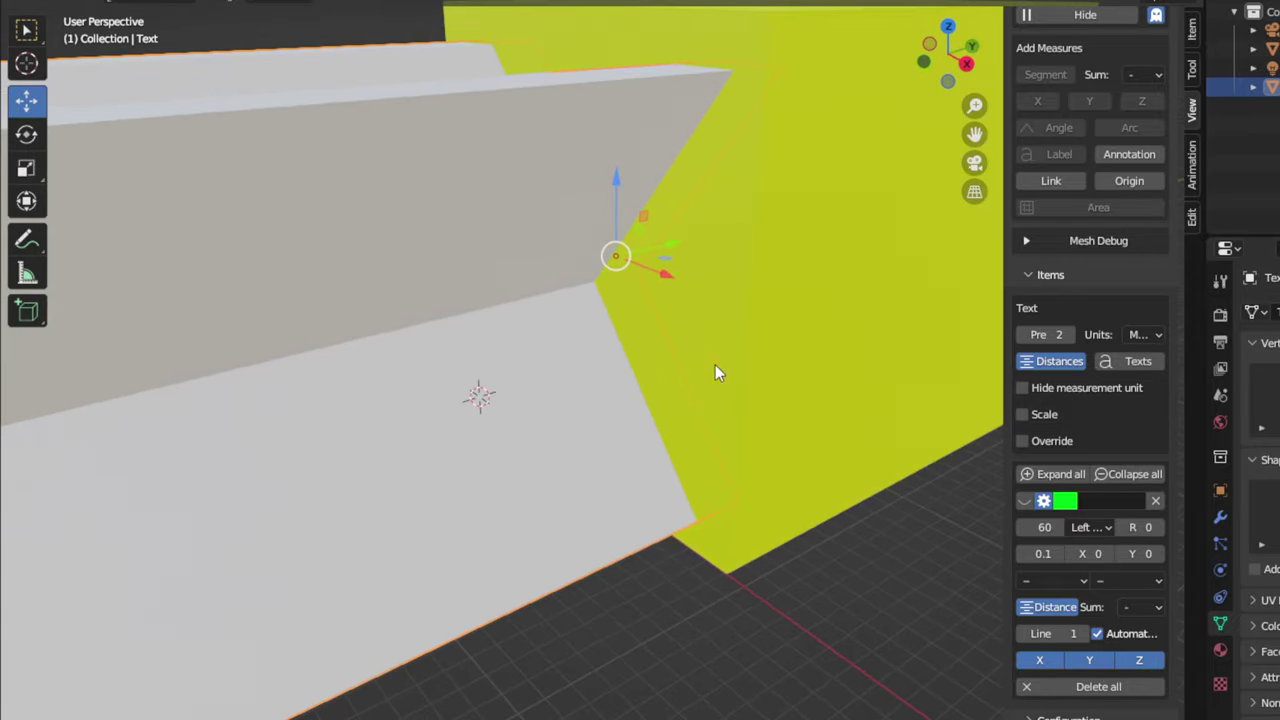
# Step: Add a Boolean modifier to the cube with the Text object as operand and apply it
pyautogui.click(810, 313)
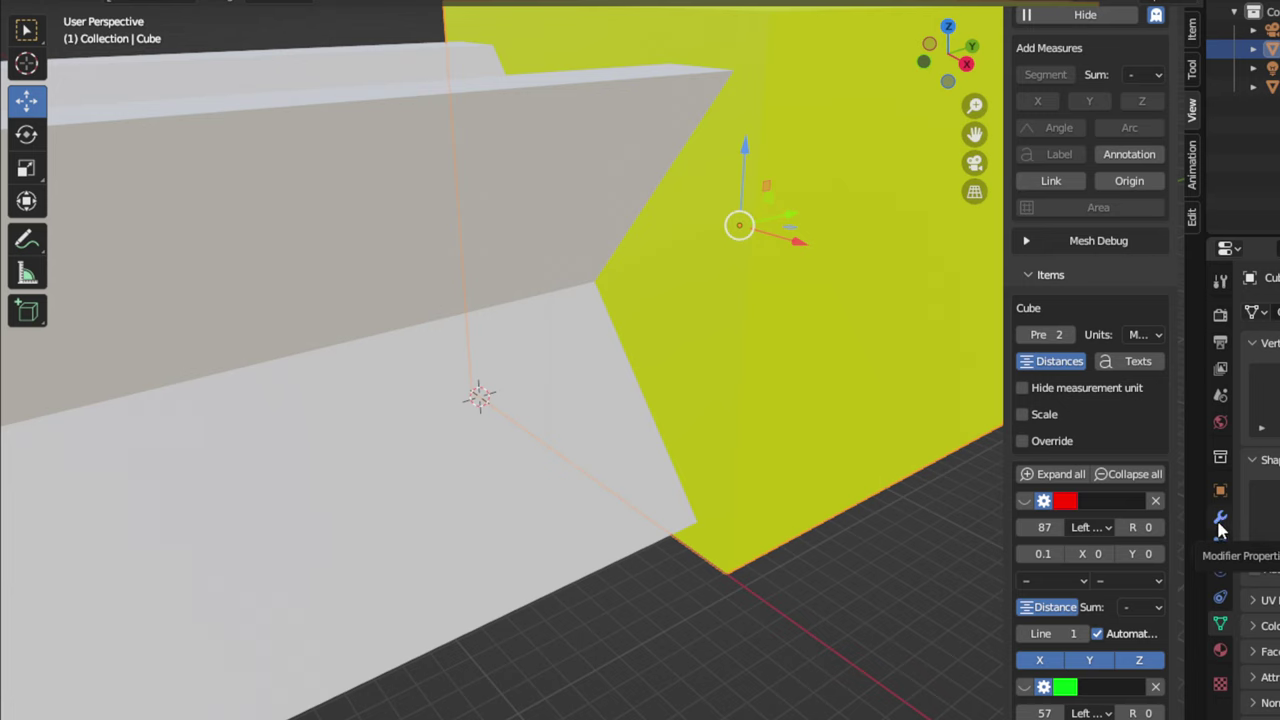
pyautogui.click(1220, 520)
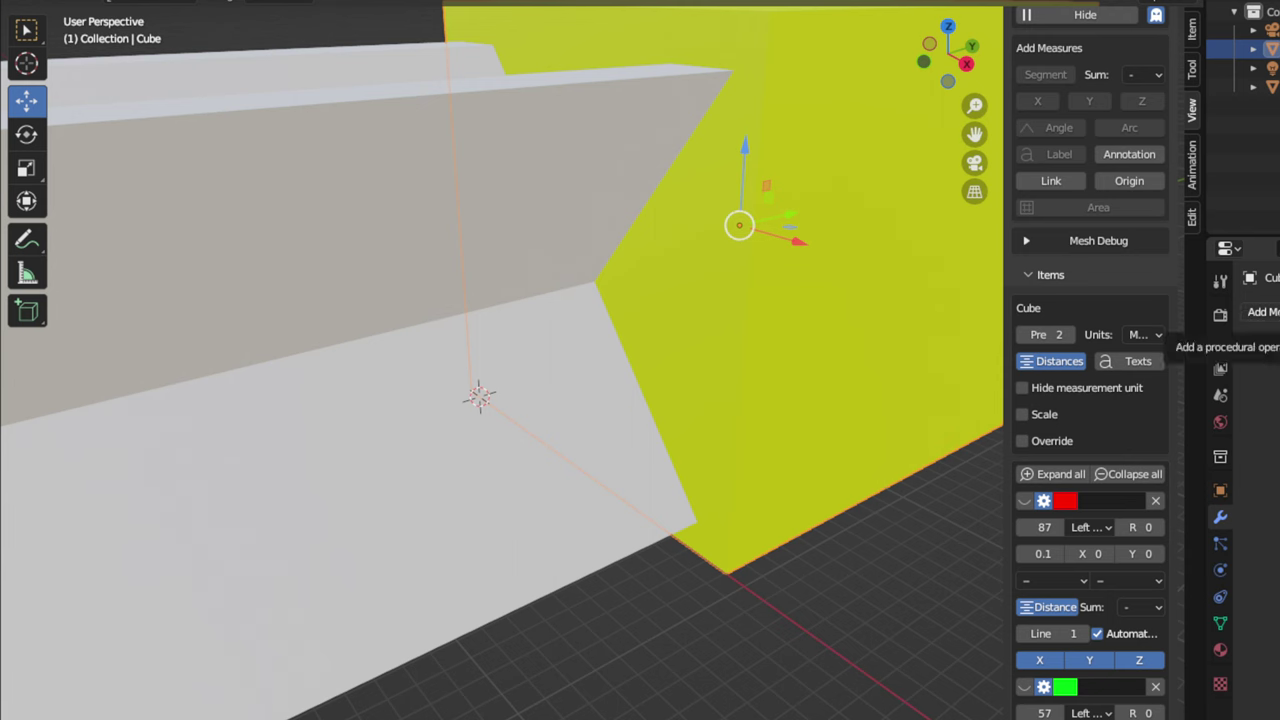
pyautogui.click(1262, 315)
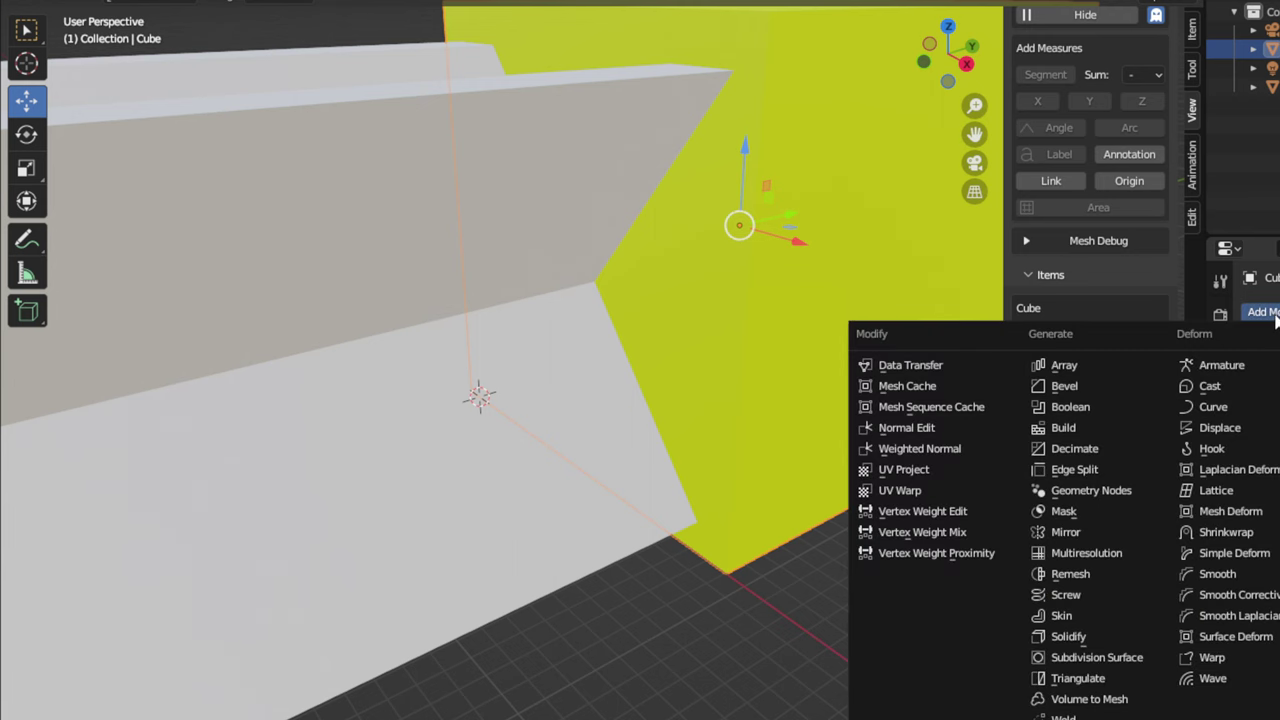
pyautogui.click(1094, 408)
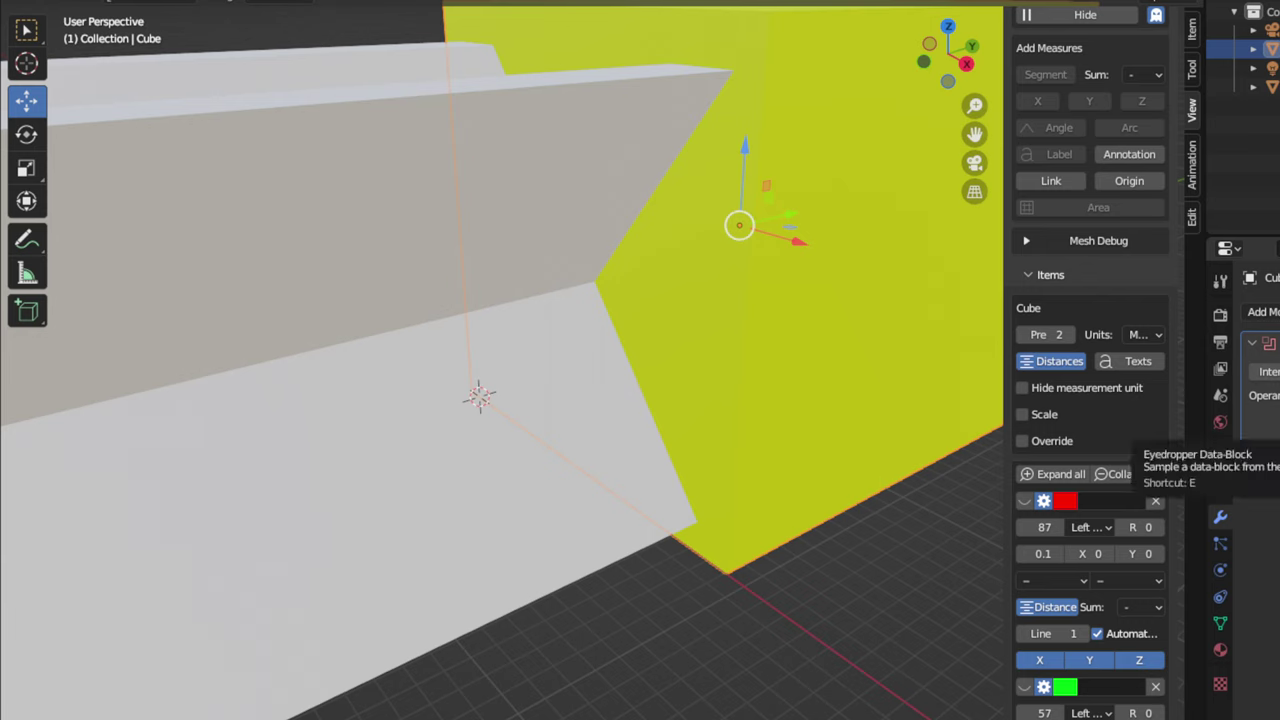
pyautogui.press('e')
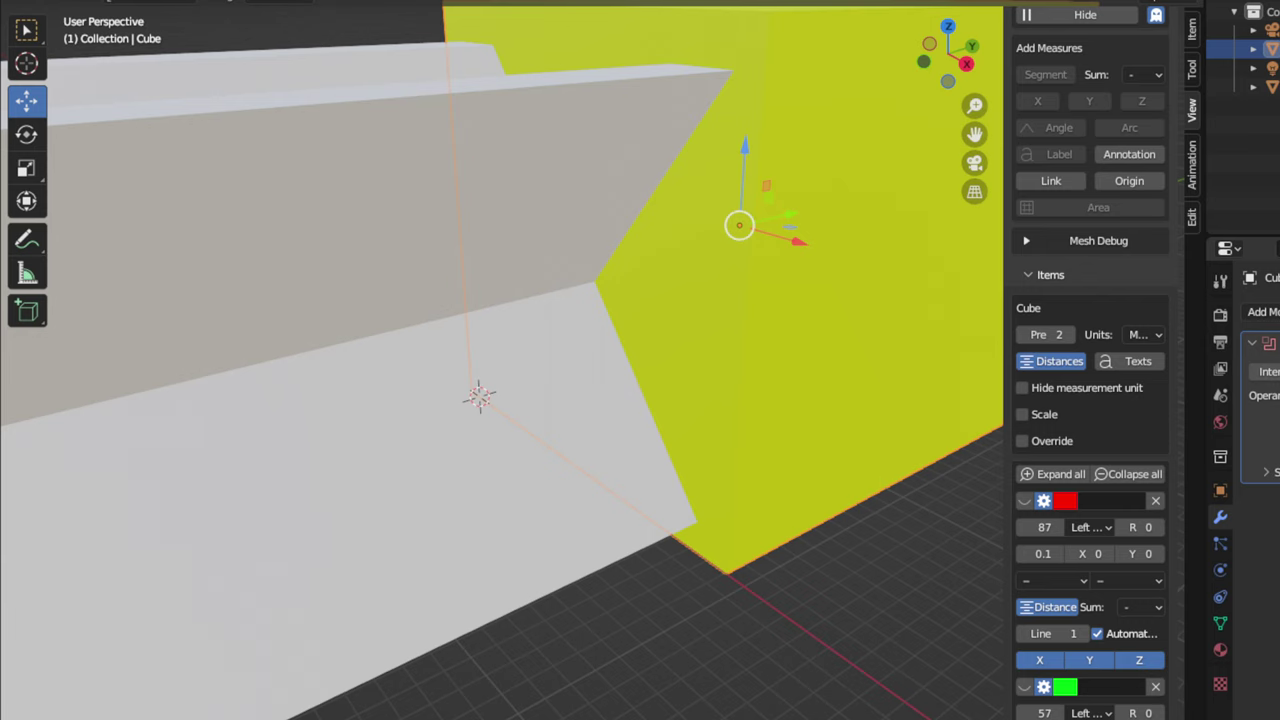
pyautogui.click(570, 158)
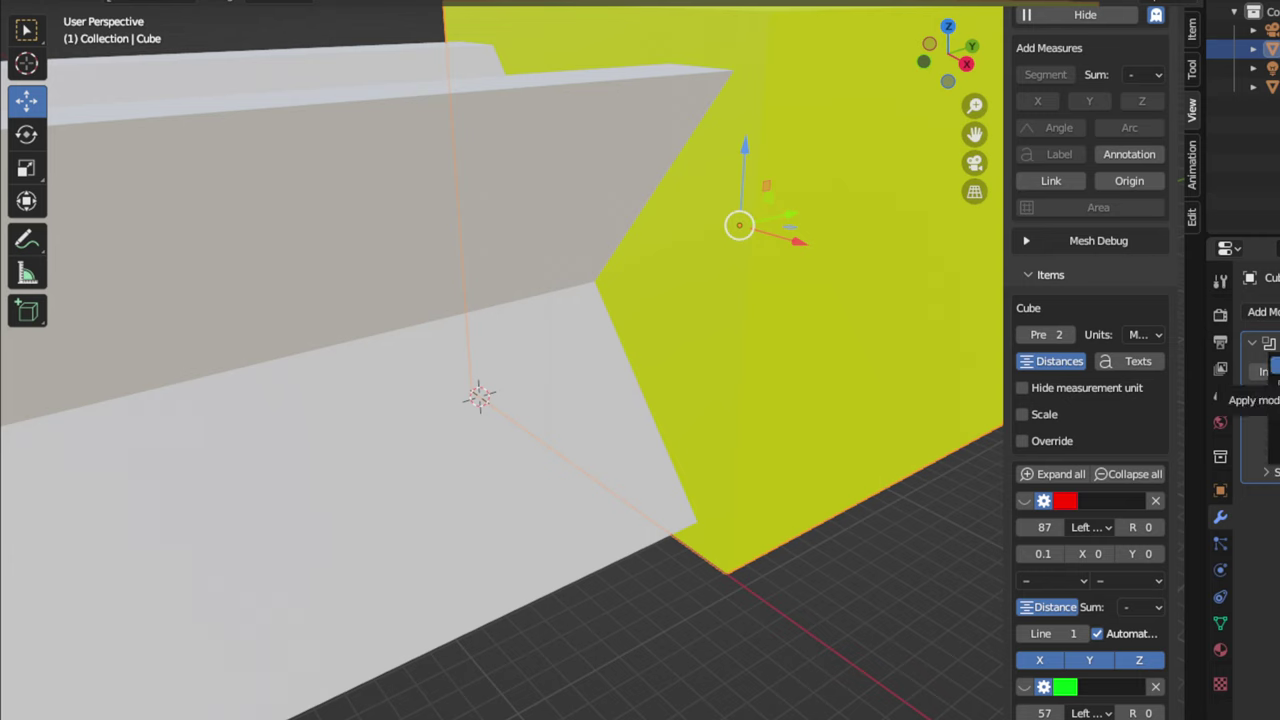
pyautogui.hotkey('ctrl', 'a')
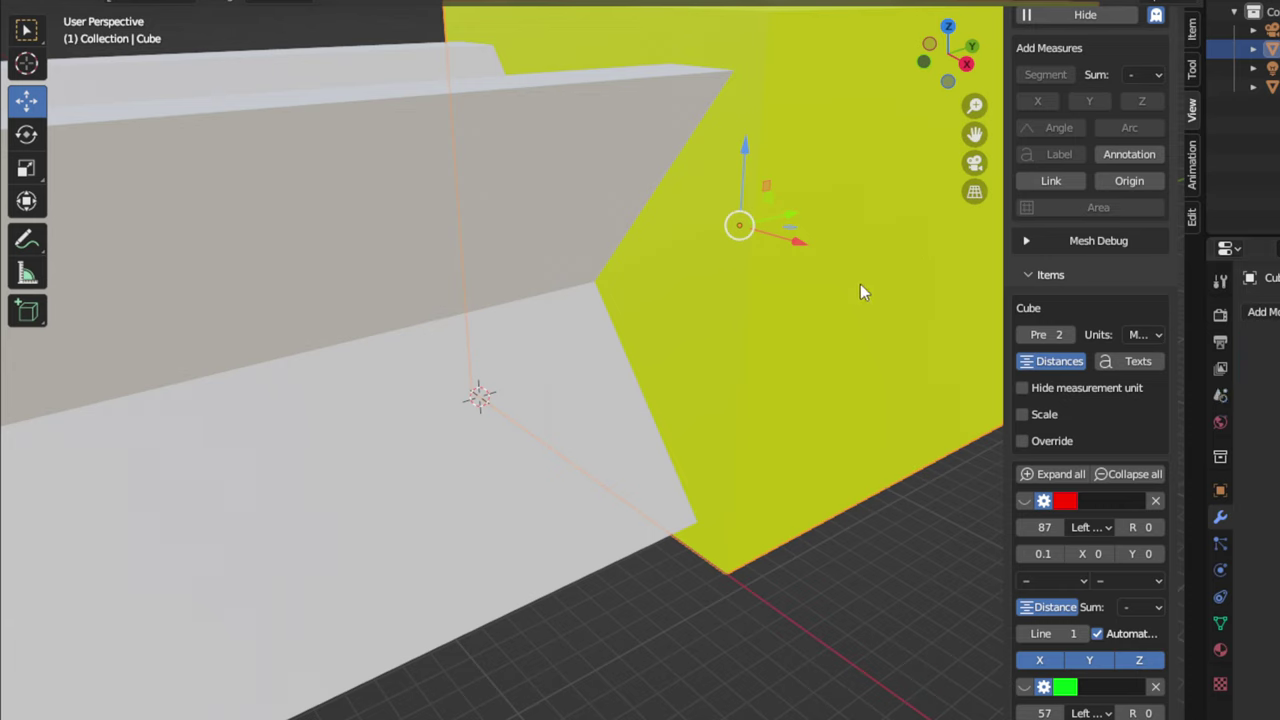
pyautogui.click(578, 227)
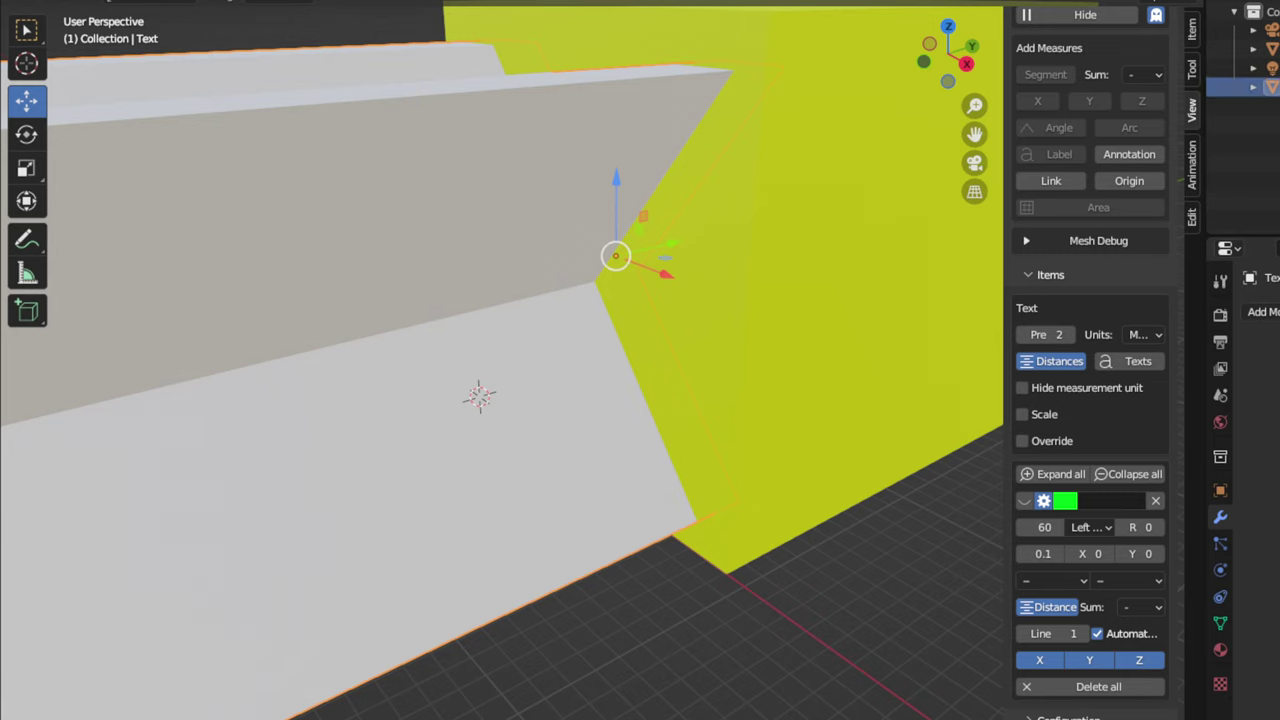
pyautogui.press('h')
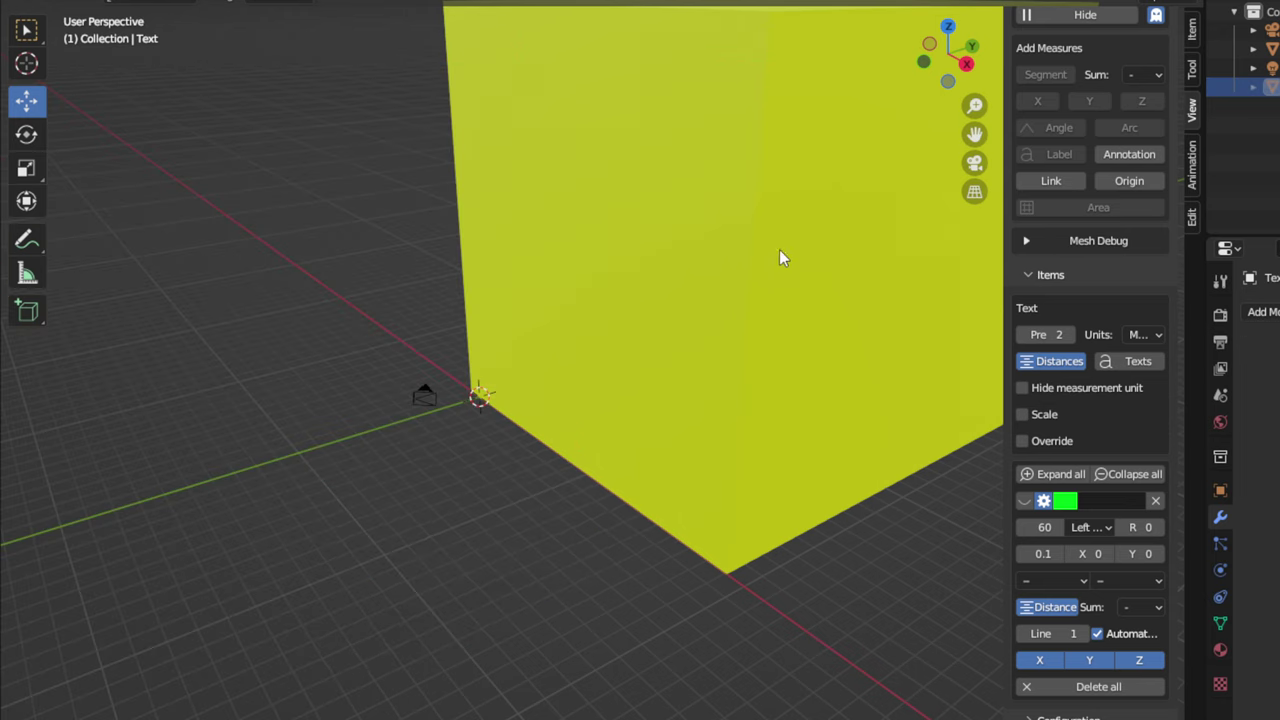
pyautogui.press('Home')
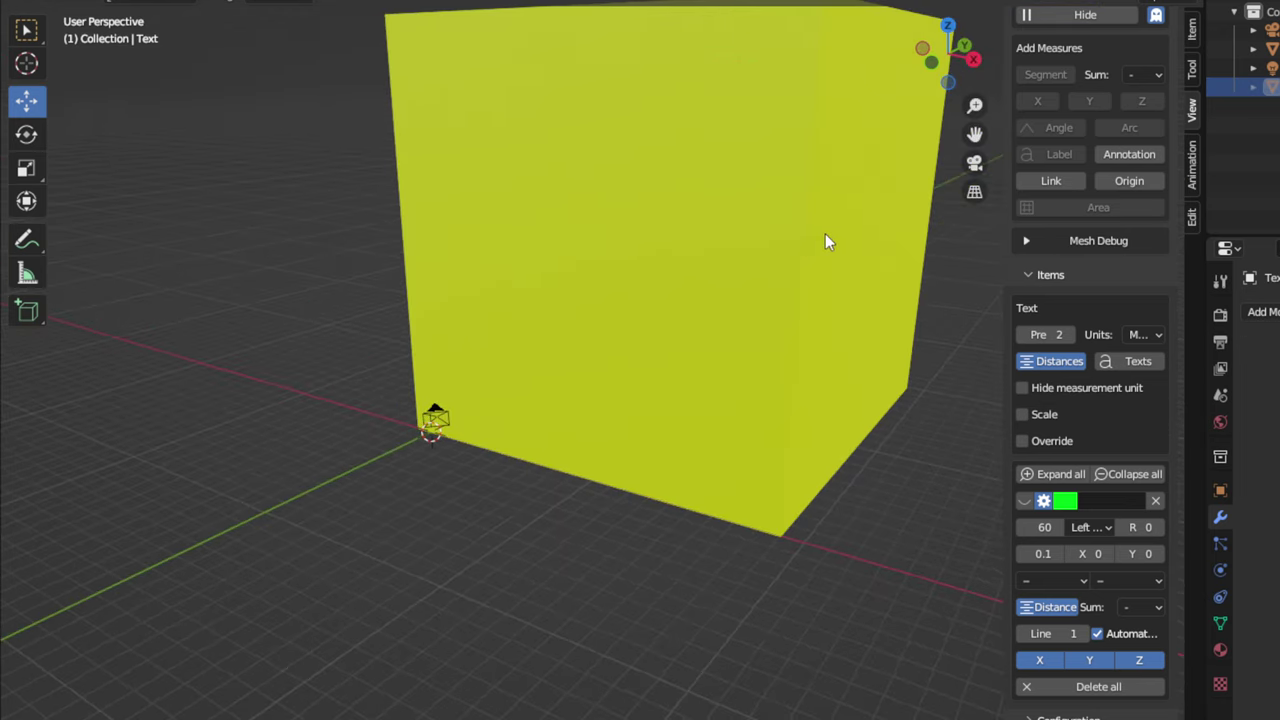
pyautogui.click(826, 237)
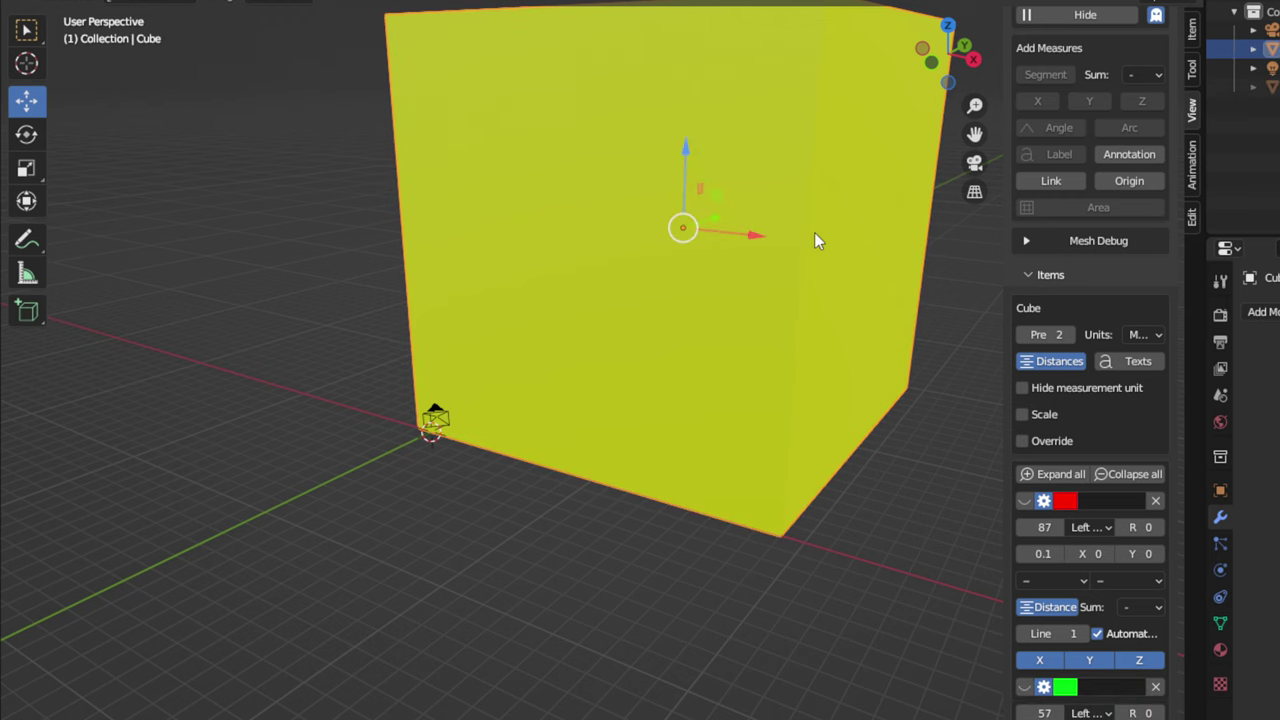
pyautogui.scroll(-4, 814, 230)
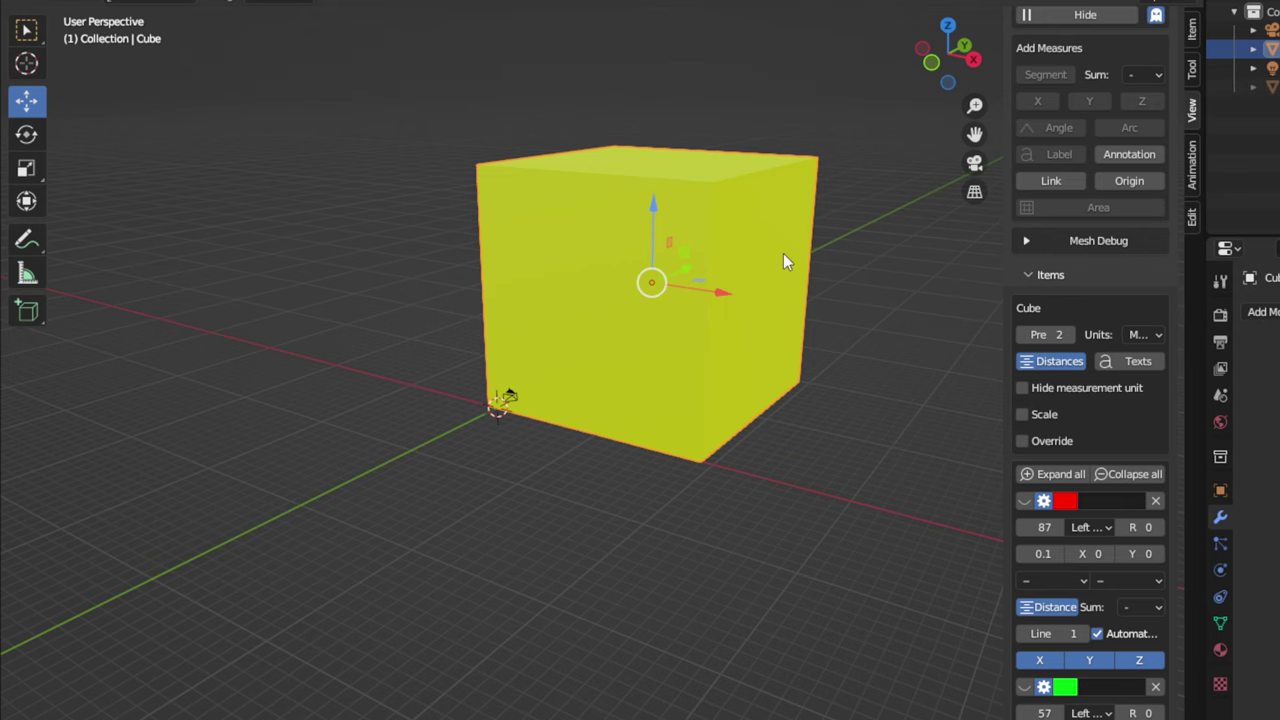
pyautogui.moveTo(786, 260); pyautogui.dragTo(656, 313, button='middle')
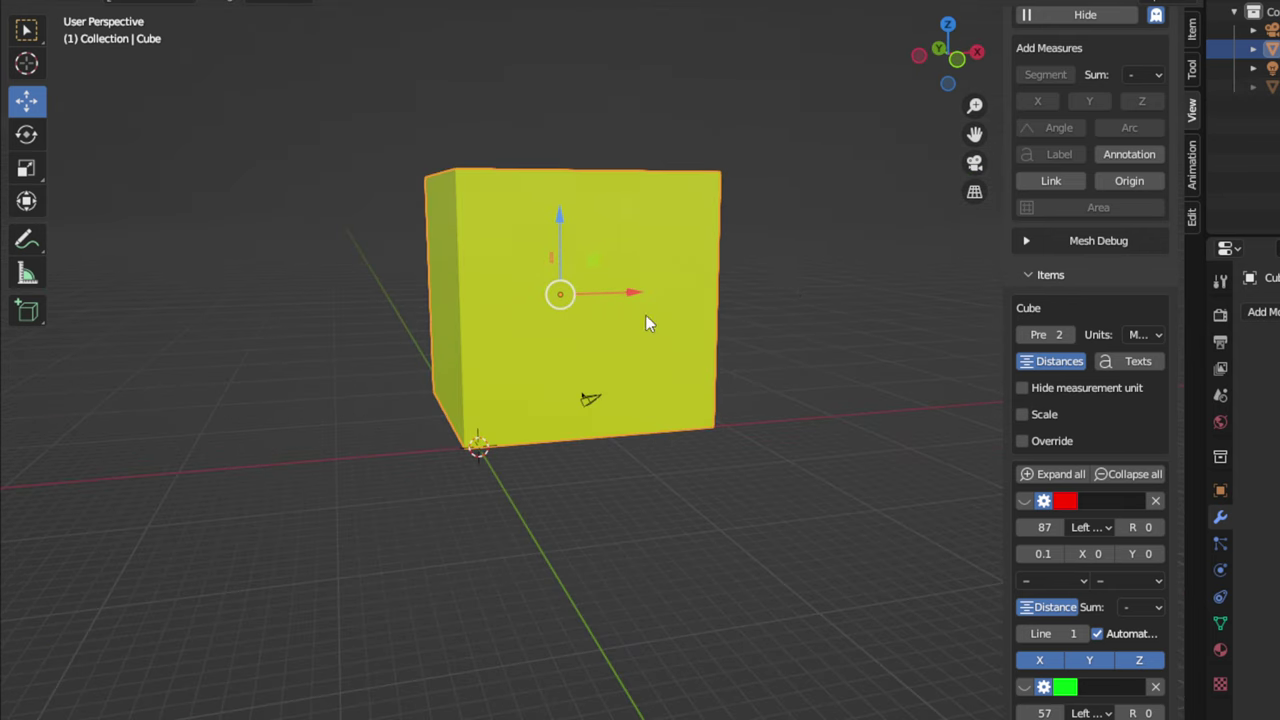
pyautogui.scroll(4, 656, 320)
pyautogui.hotkey('shift', 'z')
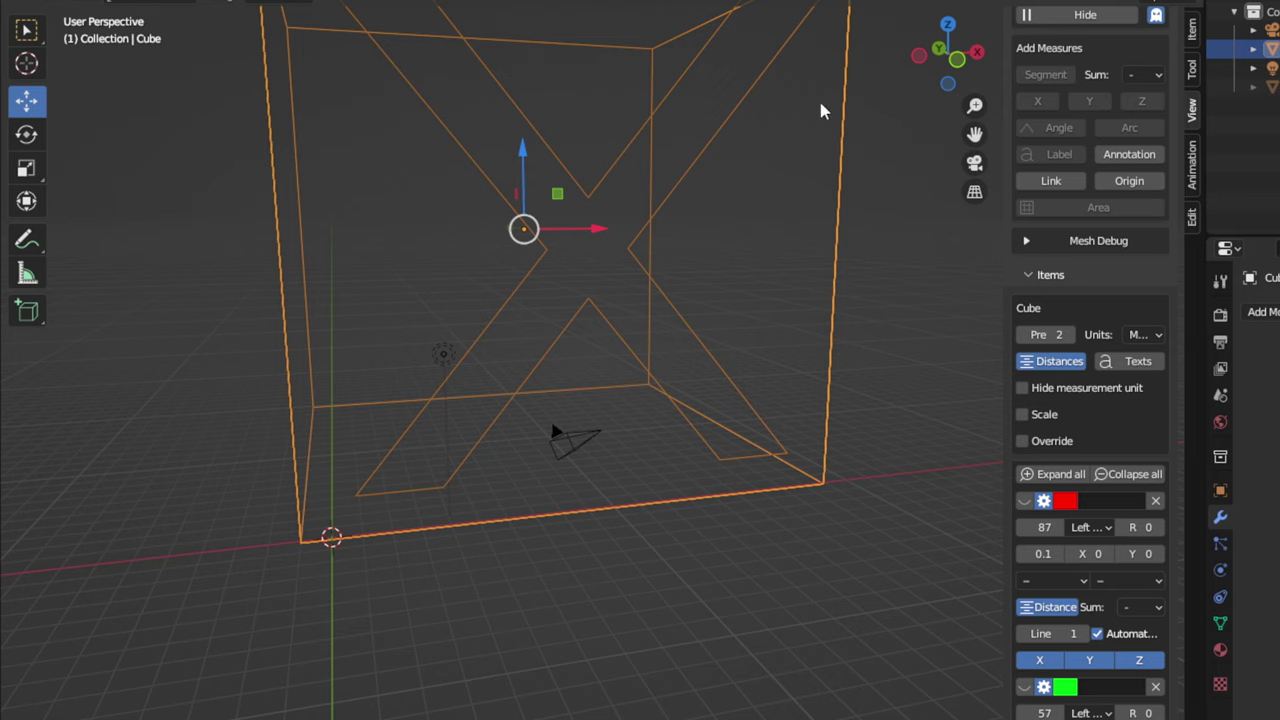
pyautogui.moveTo(668, 170); pyautogui.dragTo(452, 283, button='middle')
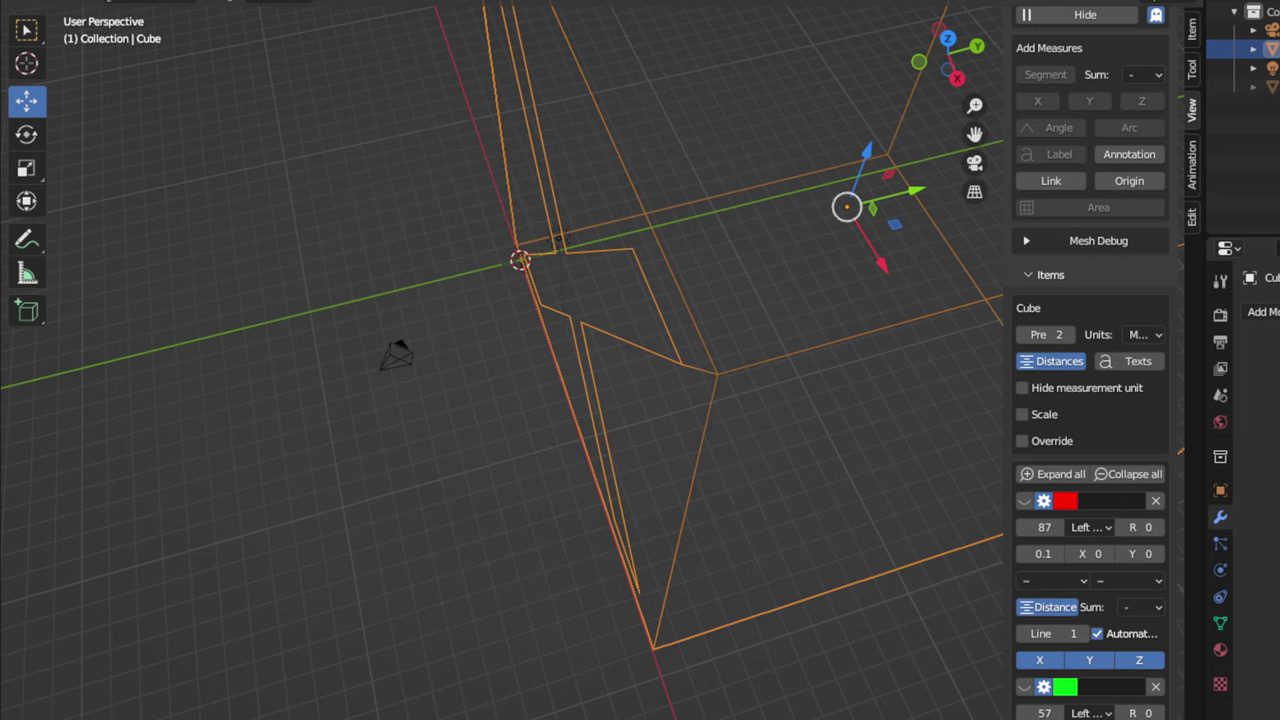
pyautogui.hotkey('shift', 'z')
pyautogui.moveTo(677, 203); pyautogui.dragTo(685, 156, button='middle')
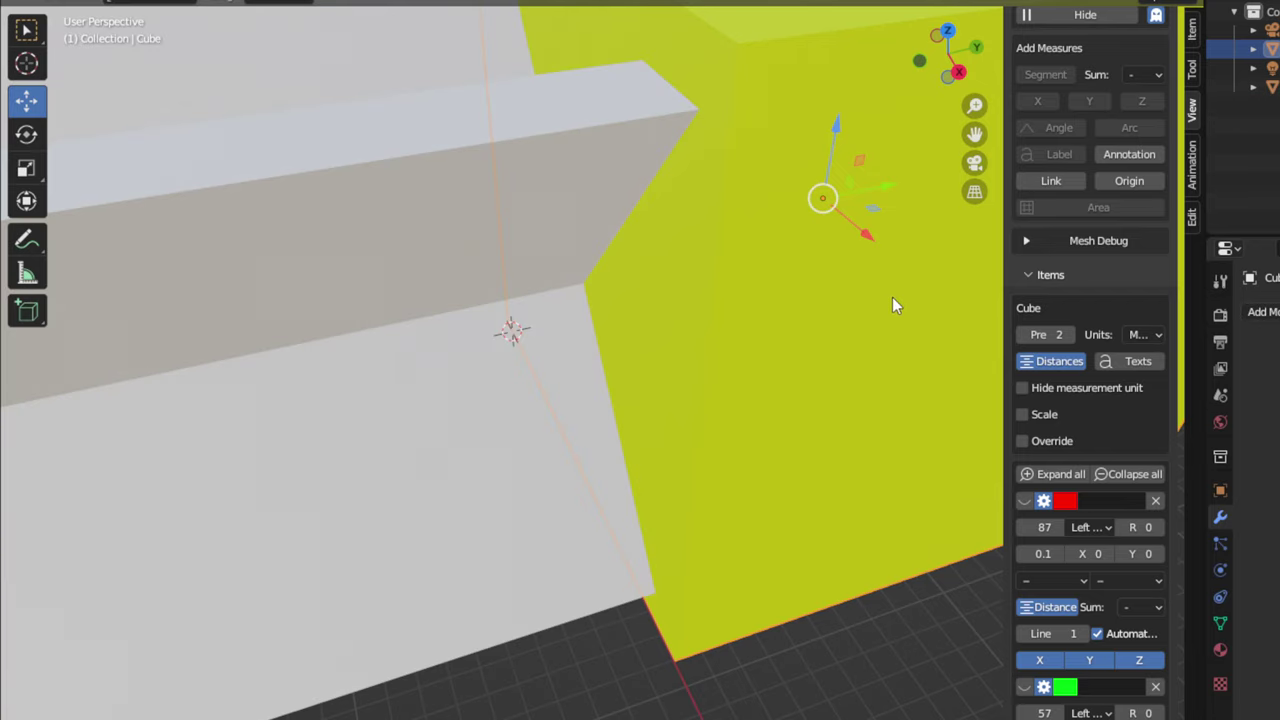
# Step: Add a new Boolean modifier to the cube and select the Text object
pyautogui.click(1262, 311)
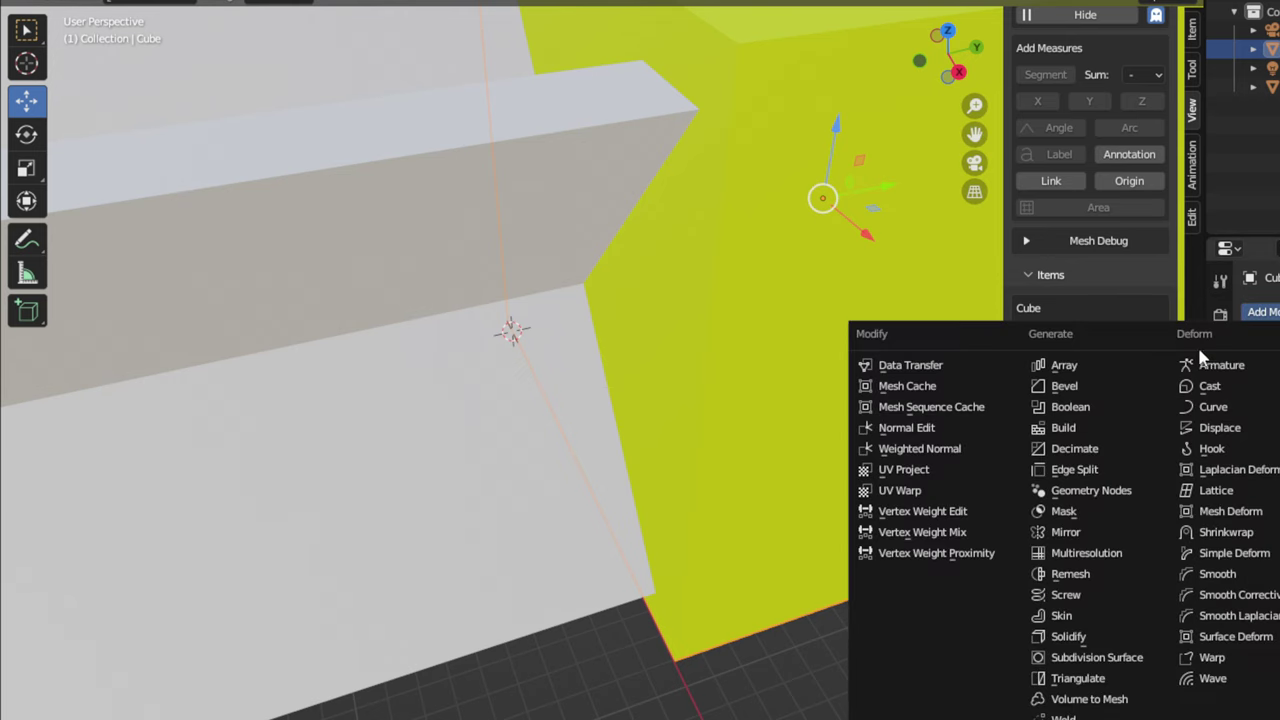
pyautogui.click(1088, 407)
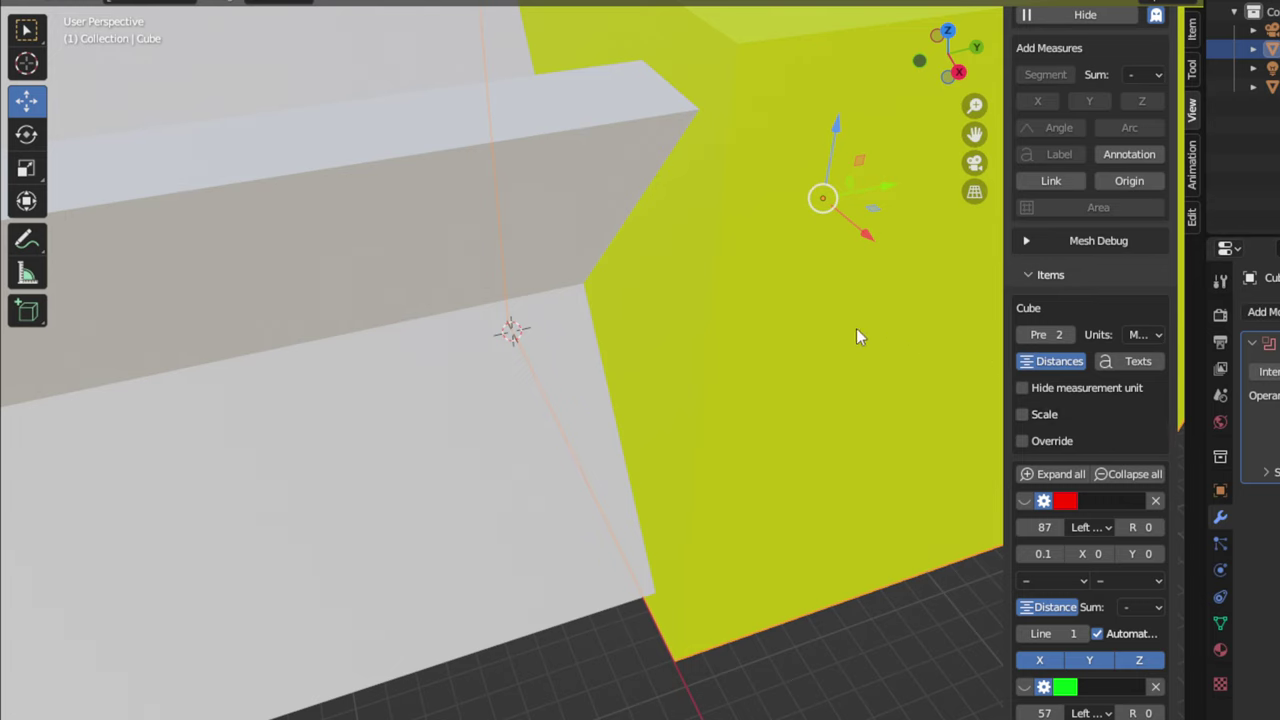
pyautogui.click(559, 209)
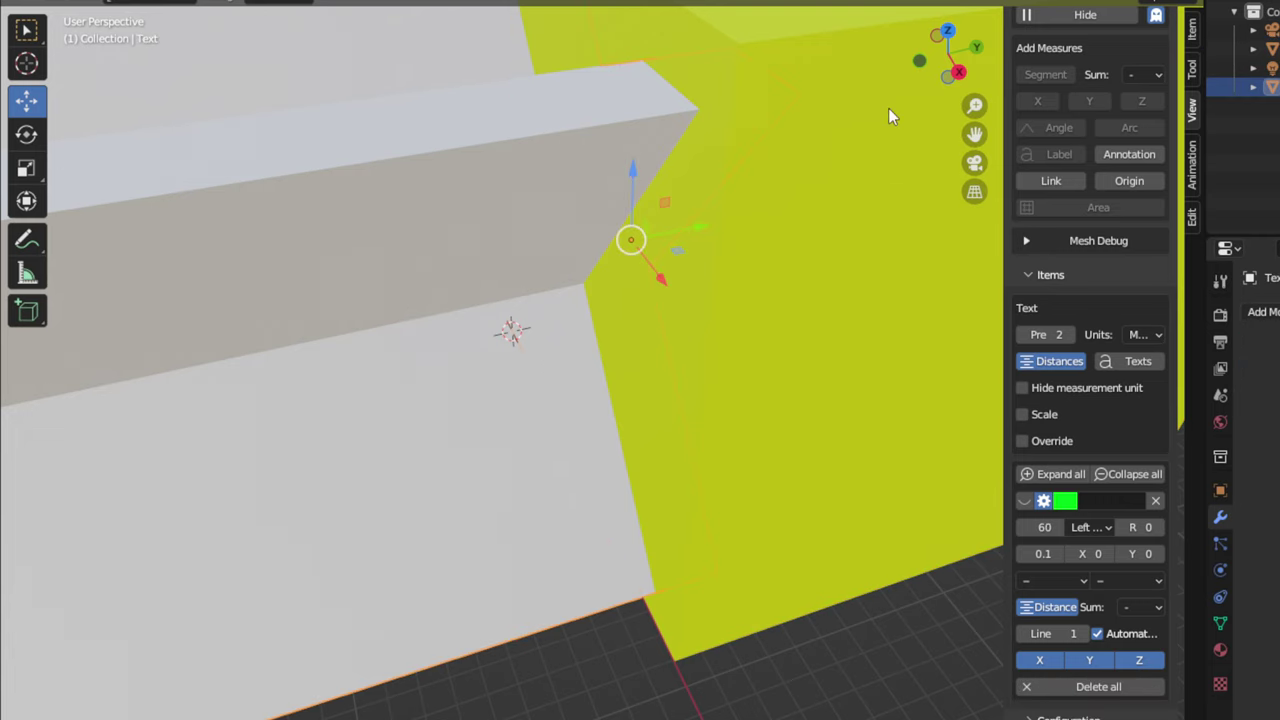
# Step: From Right view, move the Text object twice further along Y into the cube
pyautogui.press('KP_3')
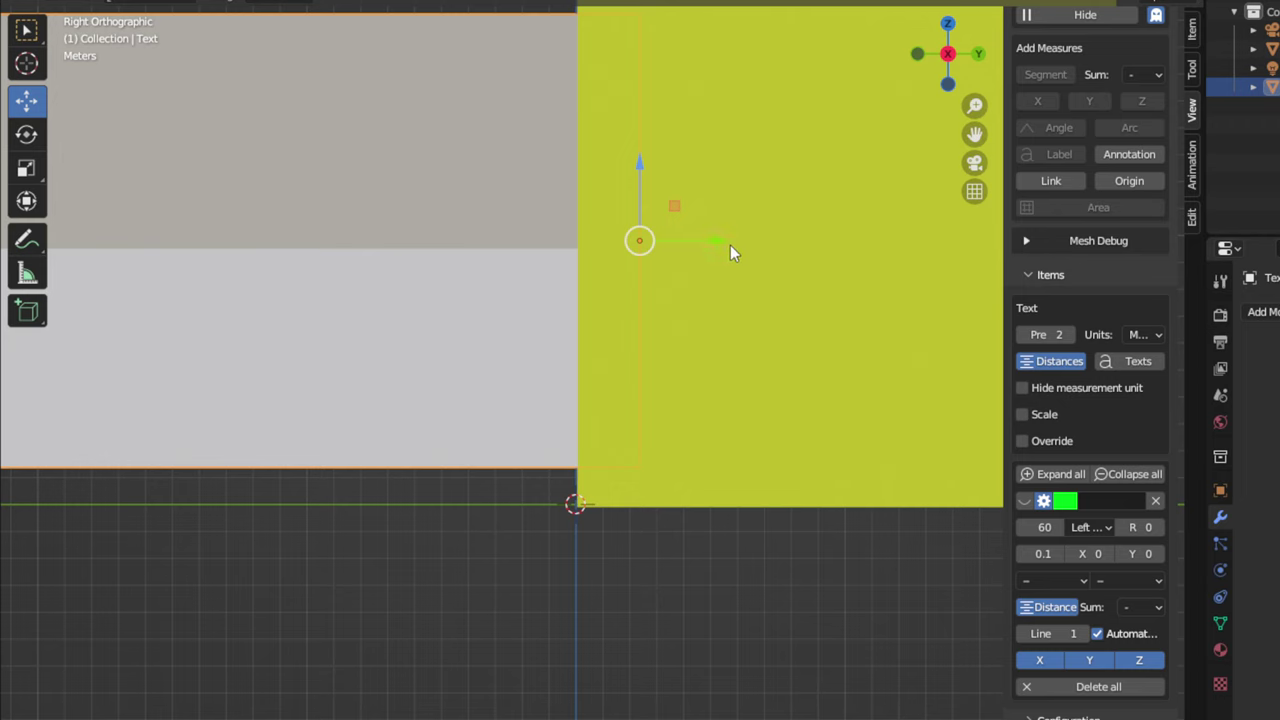
pyautogui.moveTo(723, 245); pyautogui.dragTo(763, 242)
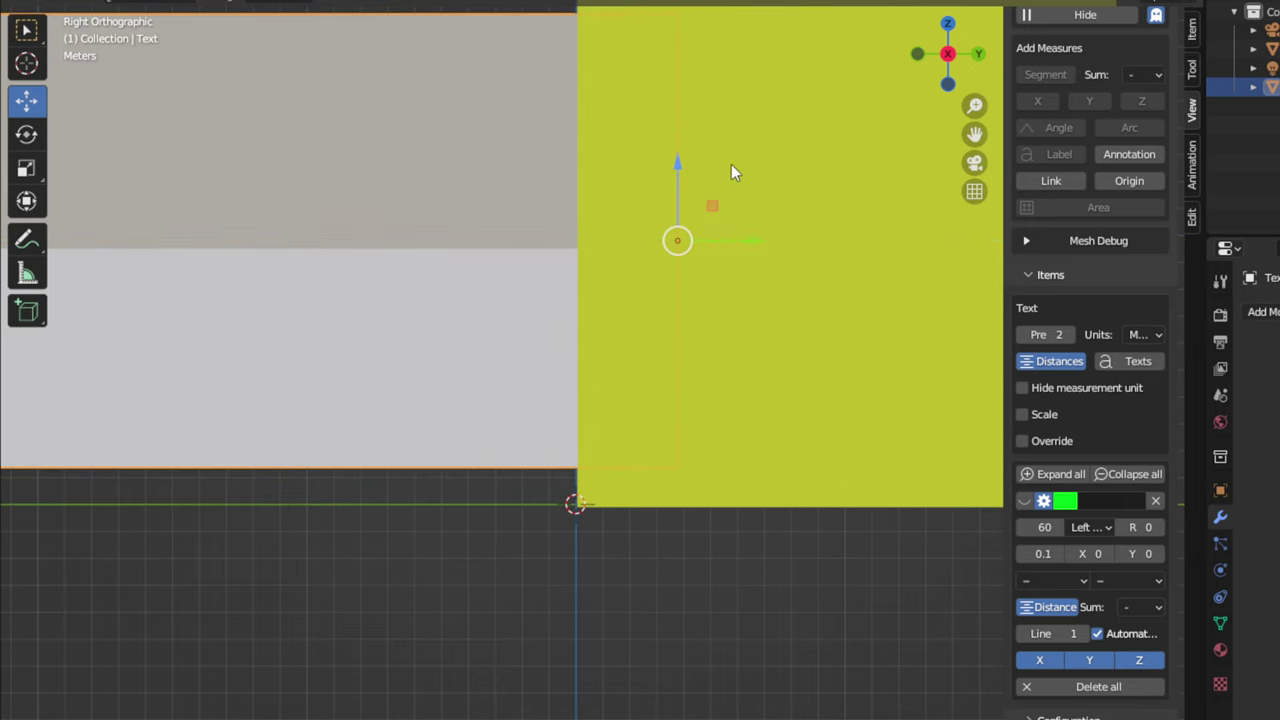
pyautogui.moveTo(759, 240); pyautogui.dragTo(784, 236)
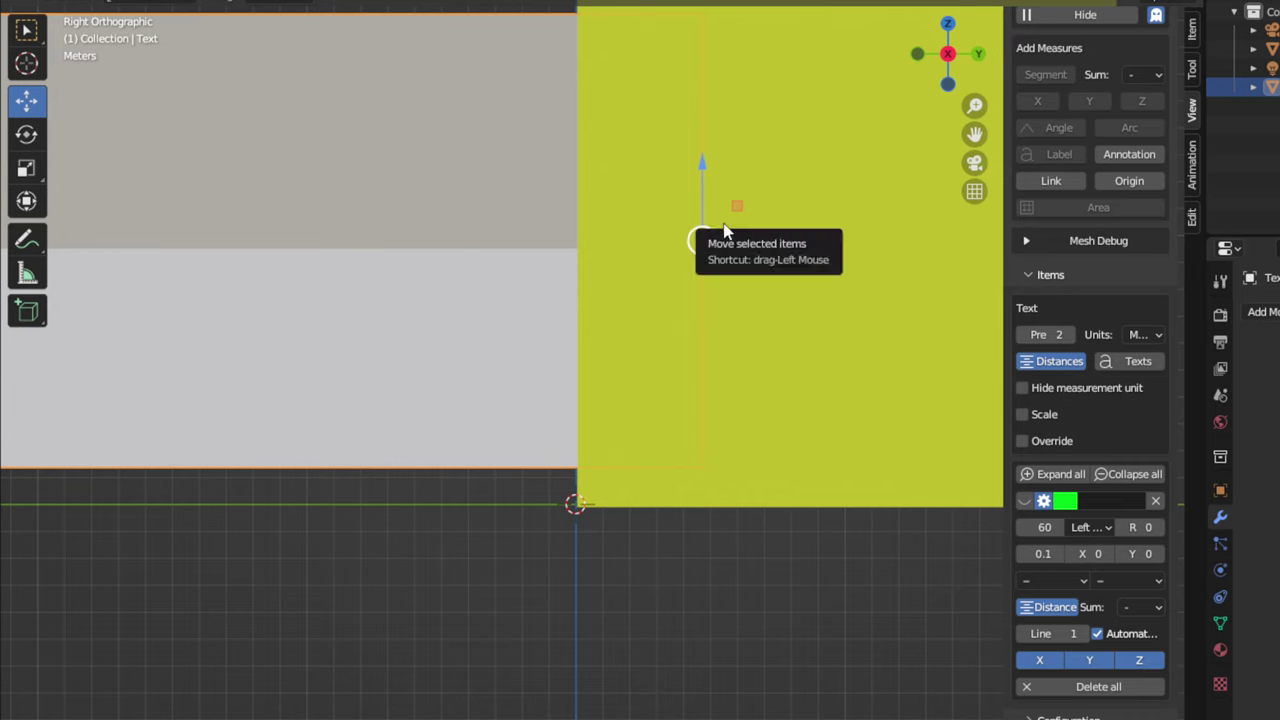
pyautogui.moveTo(725, 230); pyautogui.dragTo(838, 306, button='middle')
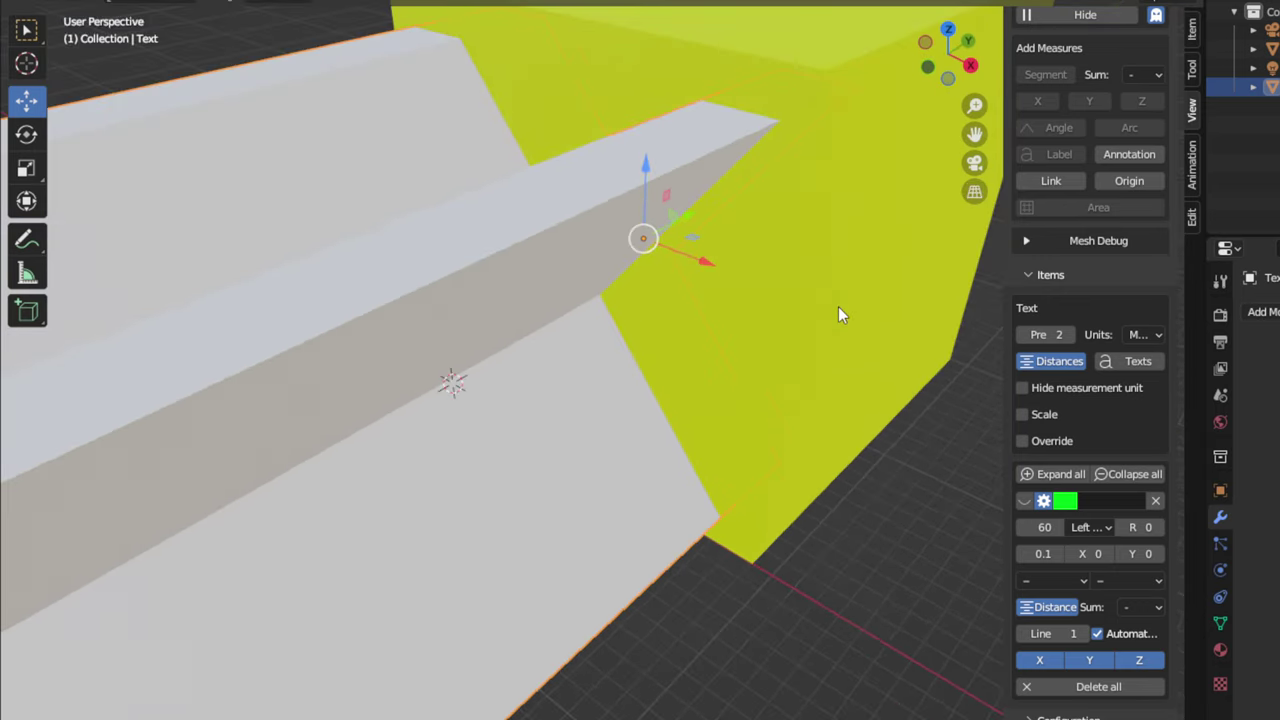
# Step: Set Text as the new Boolean's operand, apply it to the cube, and hide the Text object
pyautogui.click(874, 270)
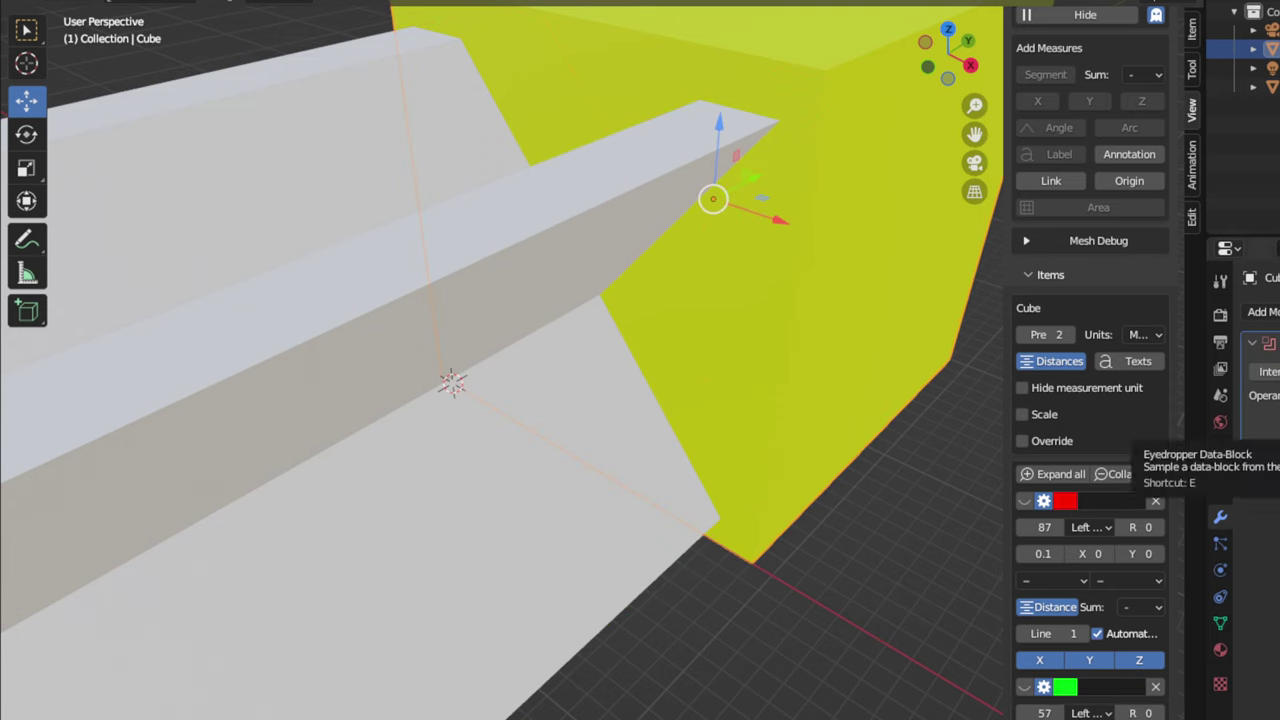
pyautogui.click(1262, 422)
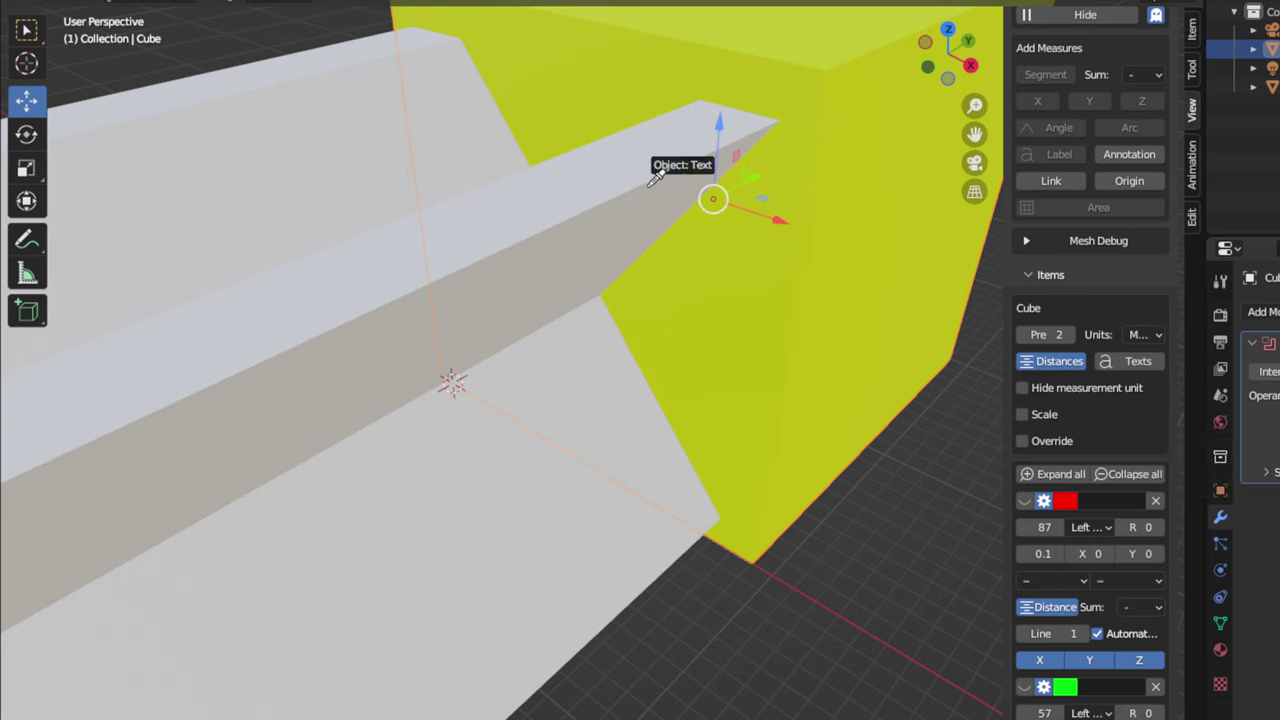
pyautogui.click(547, 196)
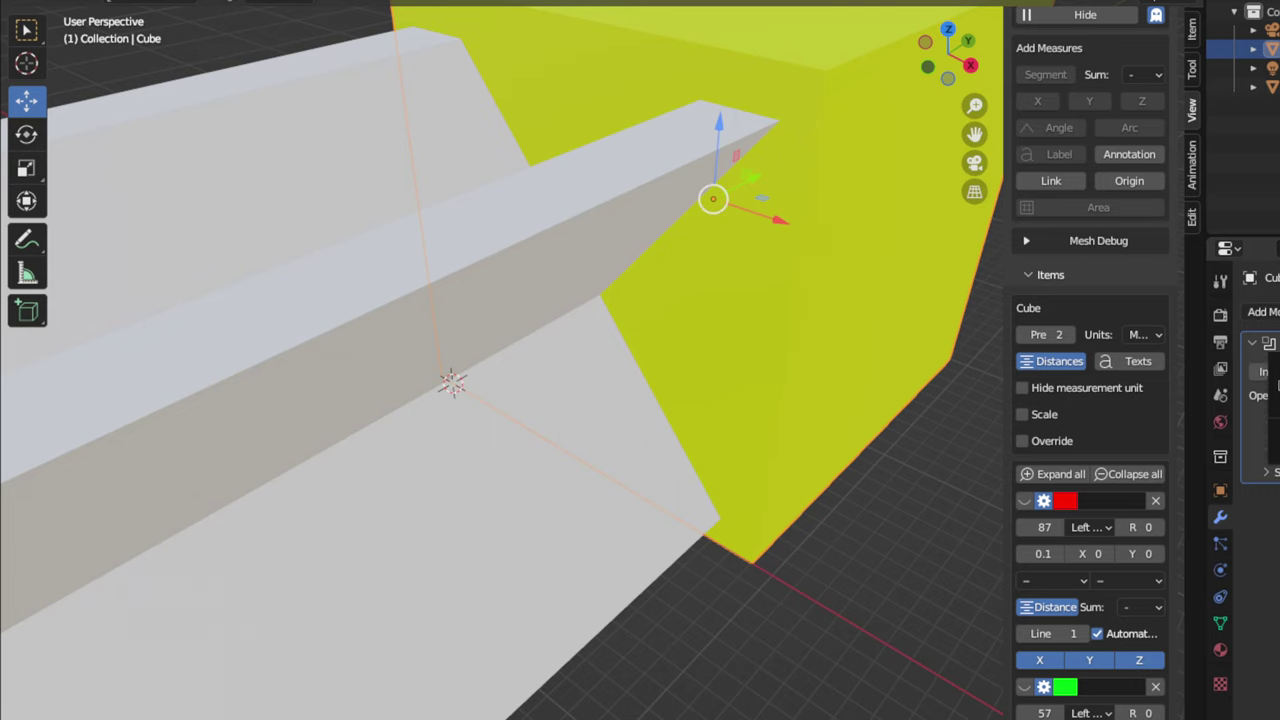
pyautogui.click(1277, 366)
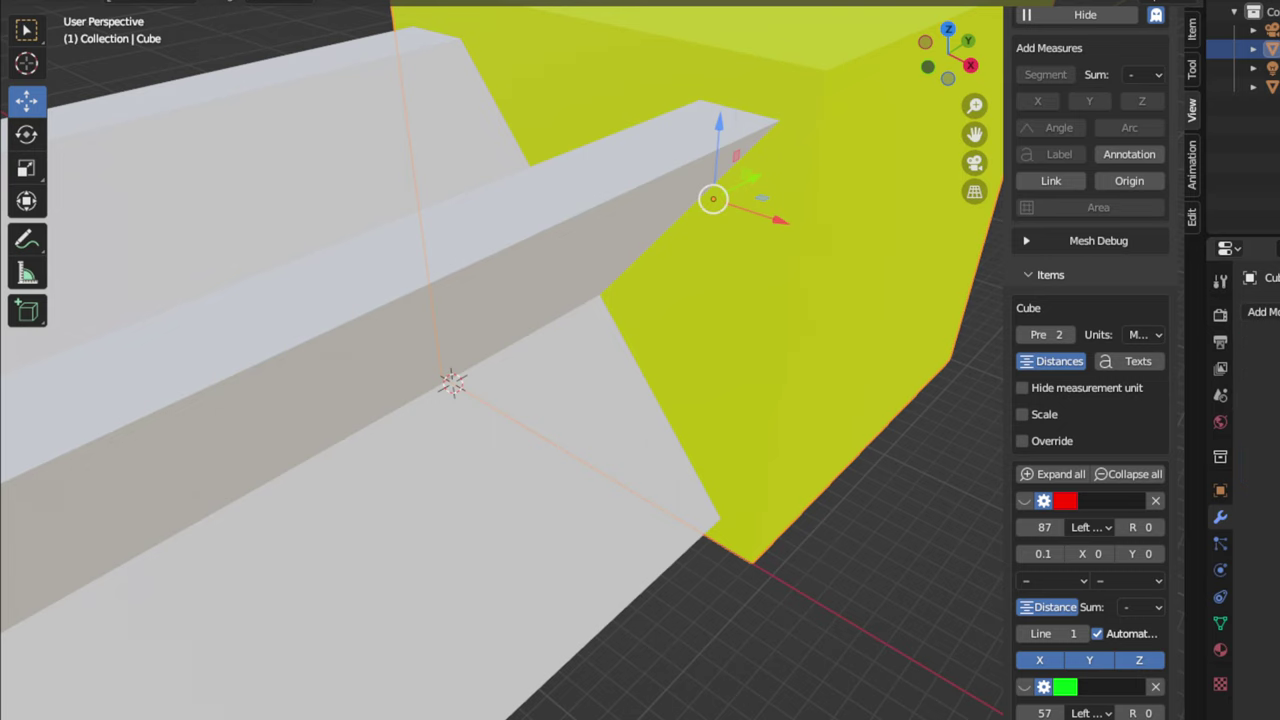
pyautogui.click(620, 170)
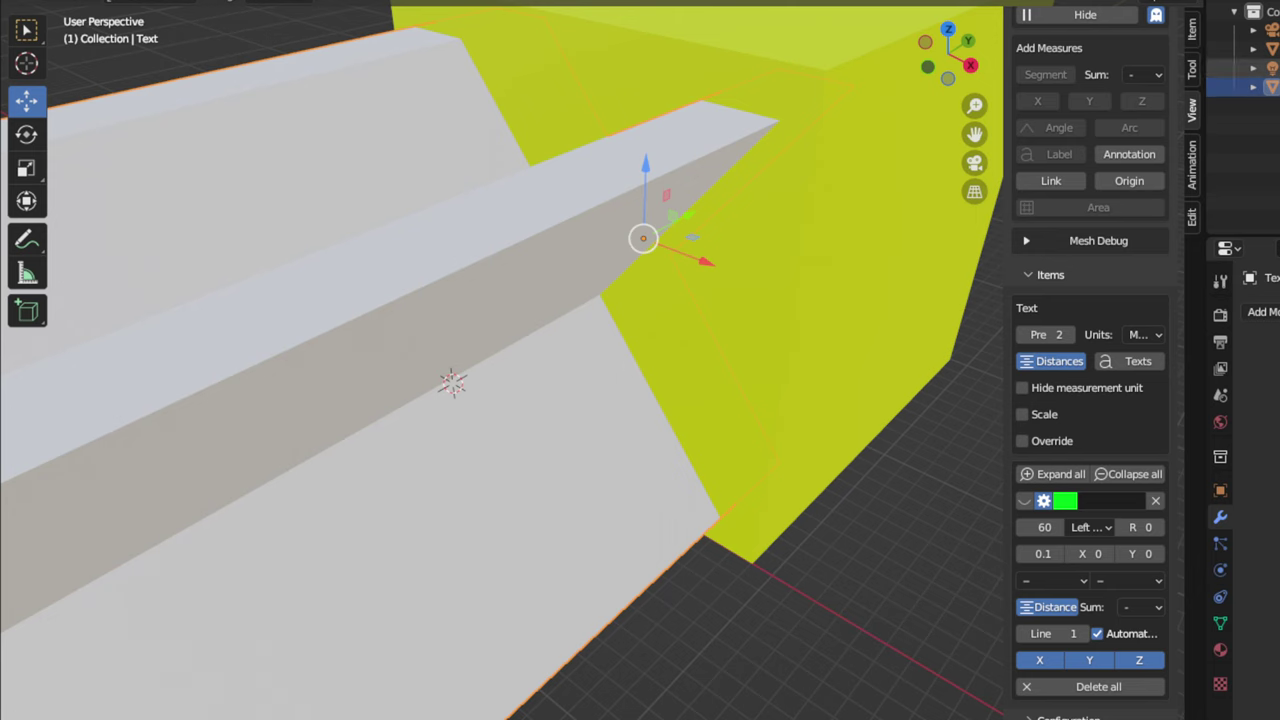
pyautogui.press('h')
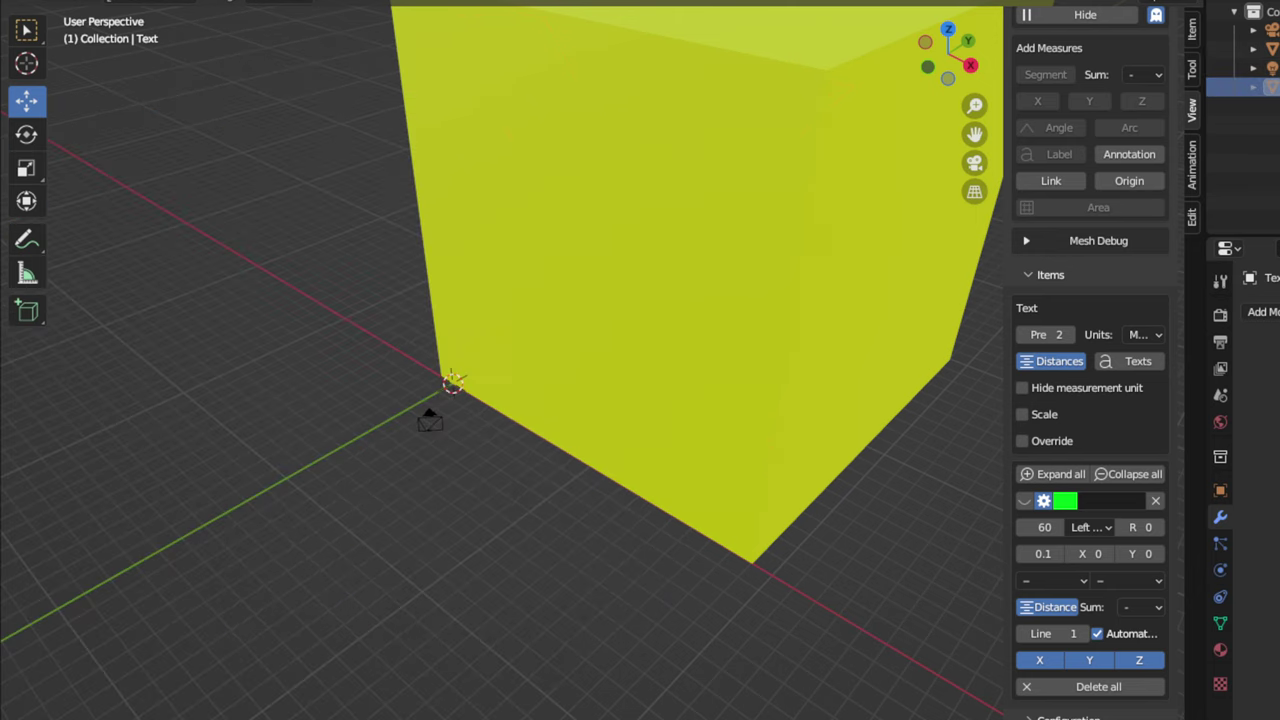
pyautogui.moveTo(626, 108); pyautogui.dragTo(810, 31, button='middle')
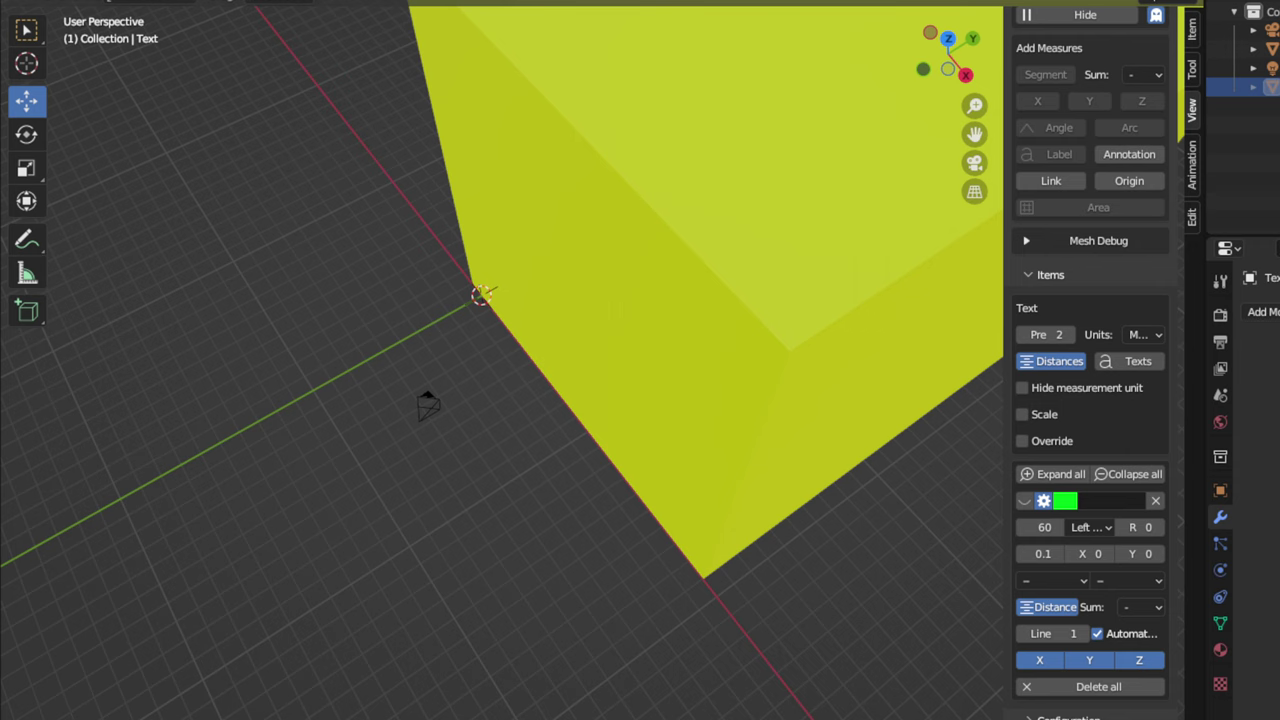
pyautogui.hotkey('shift', 'z')
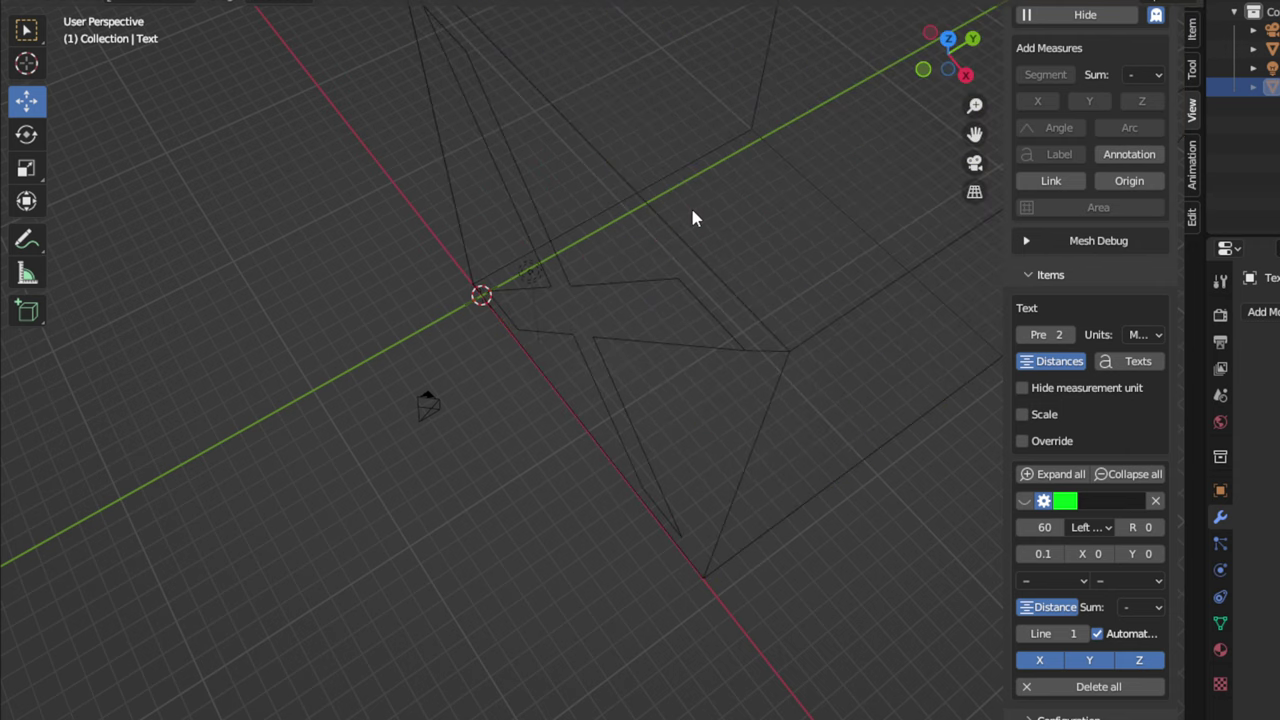
pyautogui.moveTo(606, 331); pyautogui.dragTo(771, 186, button='middle')
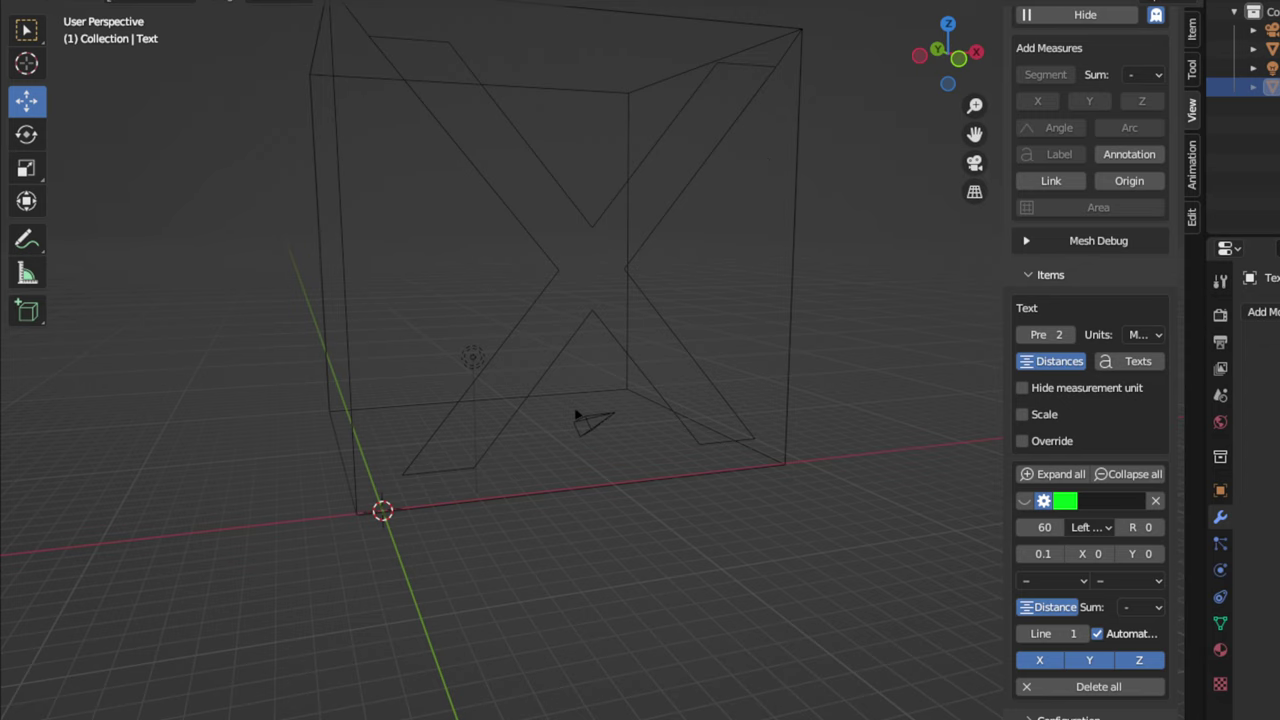
pyautogui.hotkey('shift', 'z')
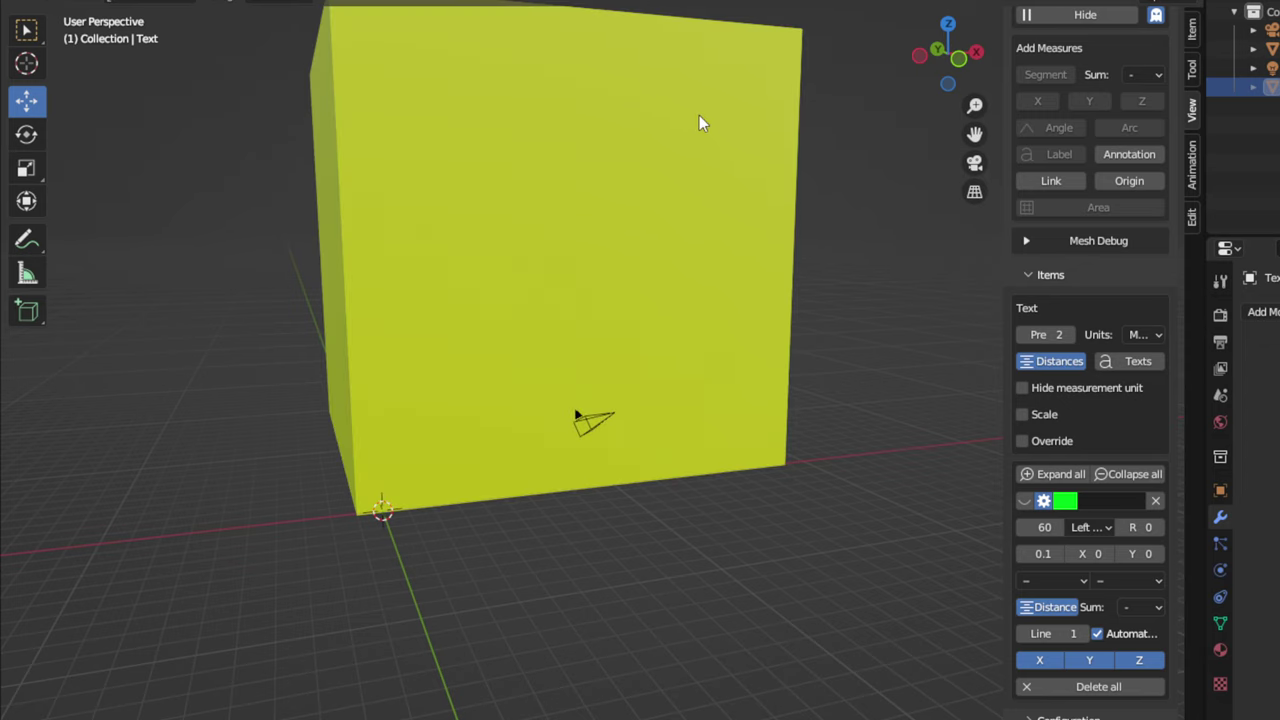
pyautogui.moveTo(714, 116); pyautogui.dragTo(646, 145, button='middle')
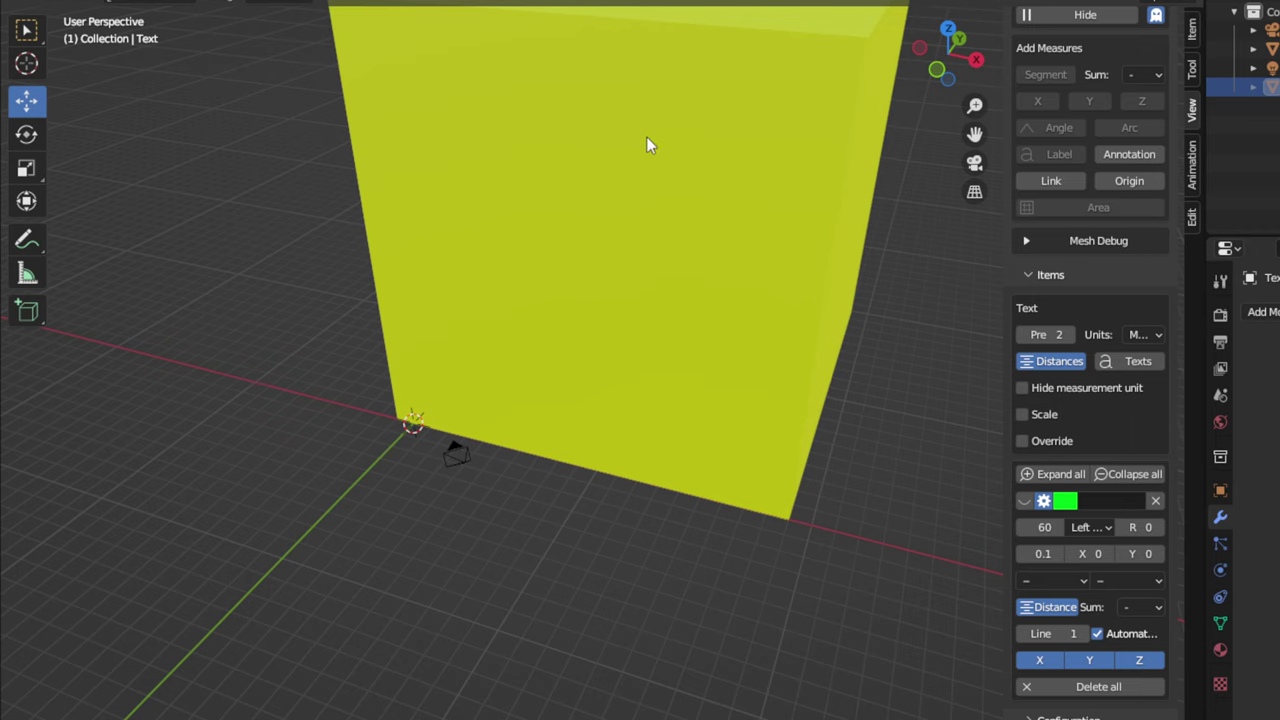
# Step: Select the X-cut yellow-green cube to list its MeasureIt dimensions, and zoom out
pyautogui.click(697, 107)
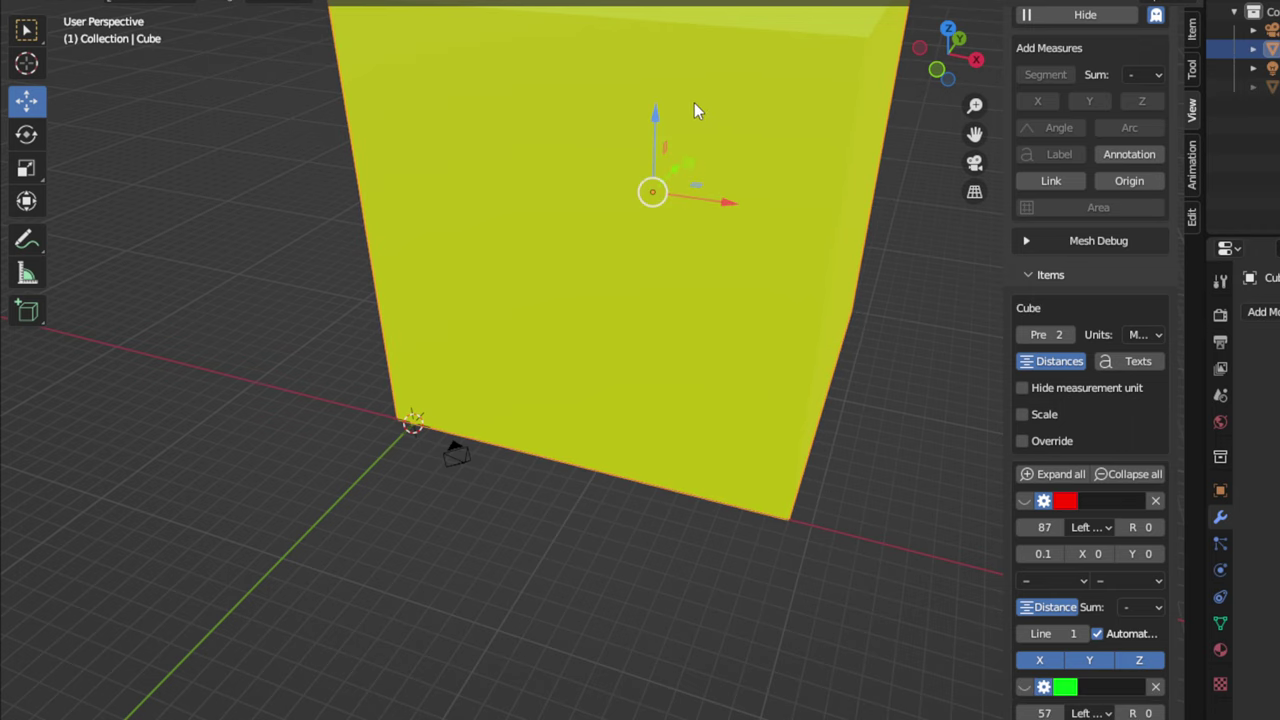
pyautogui.scroll(-2, 694, 102)
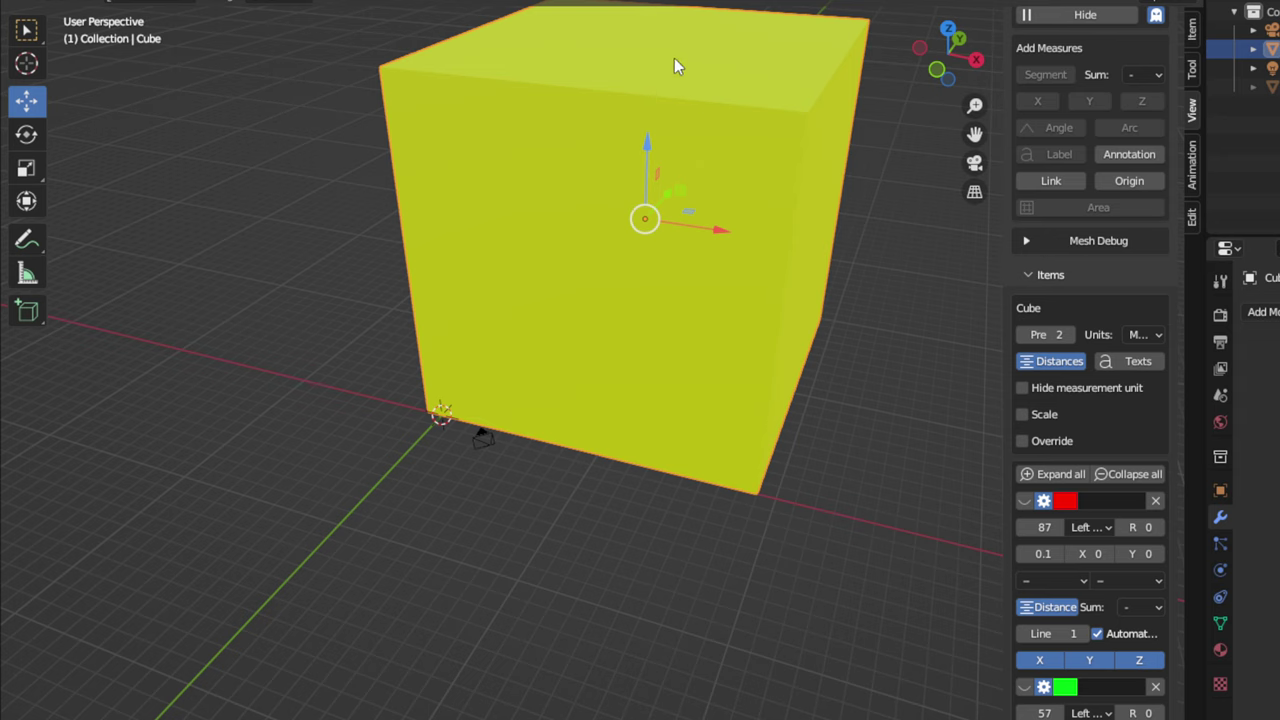
# Step: Enter Edit Mode on the cube, box-select the X outline's vertices on its face, then view from the right
pyautogui.press('Tab')
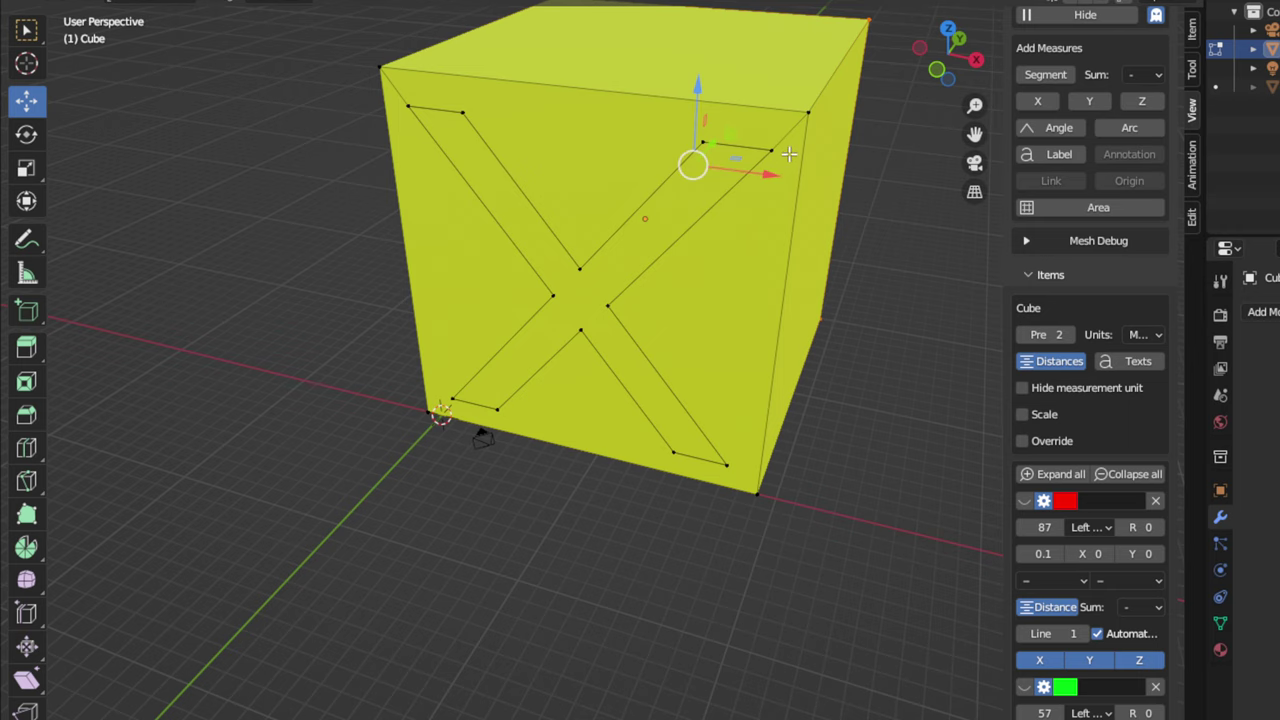
pyautogui.moveTo(790, 152); pyautogui.dragTo(821, 79, button='middle')
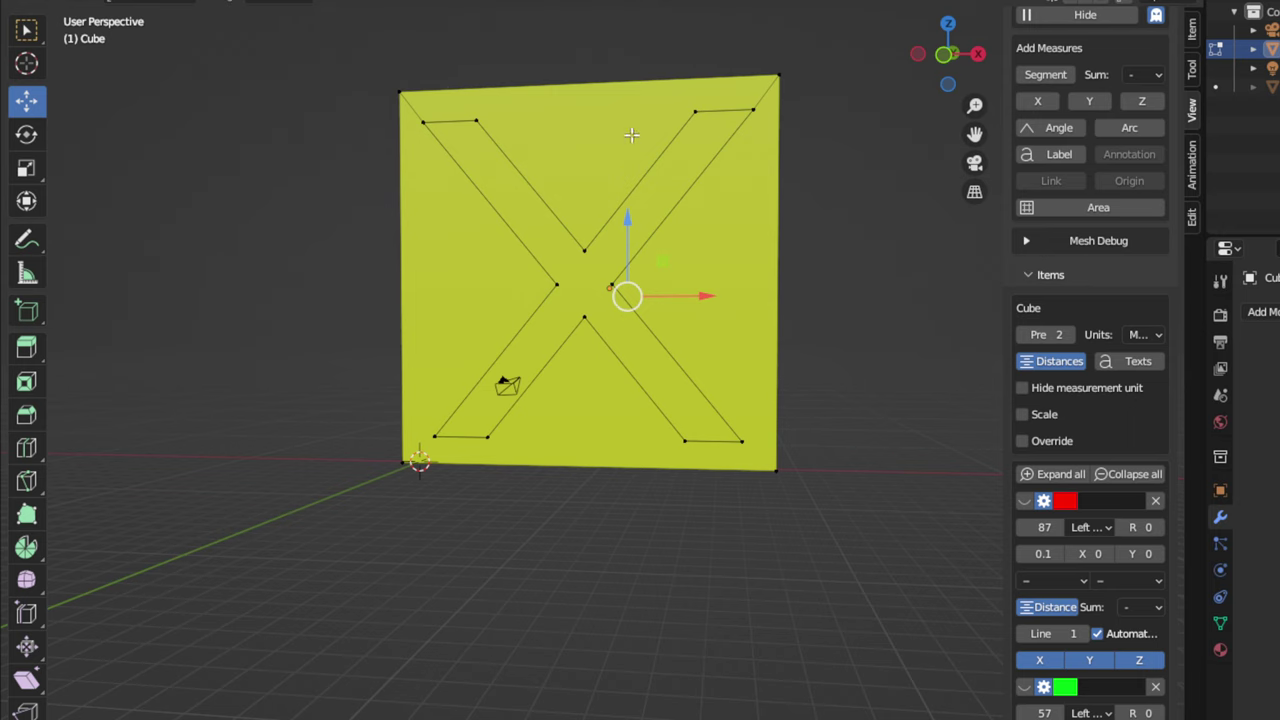
pyautogui.press('i')
pyautogui.press('b')
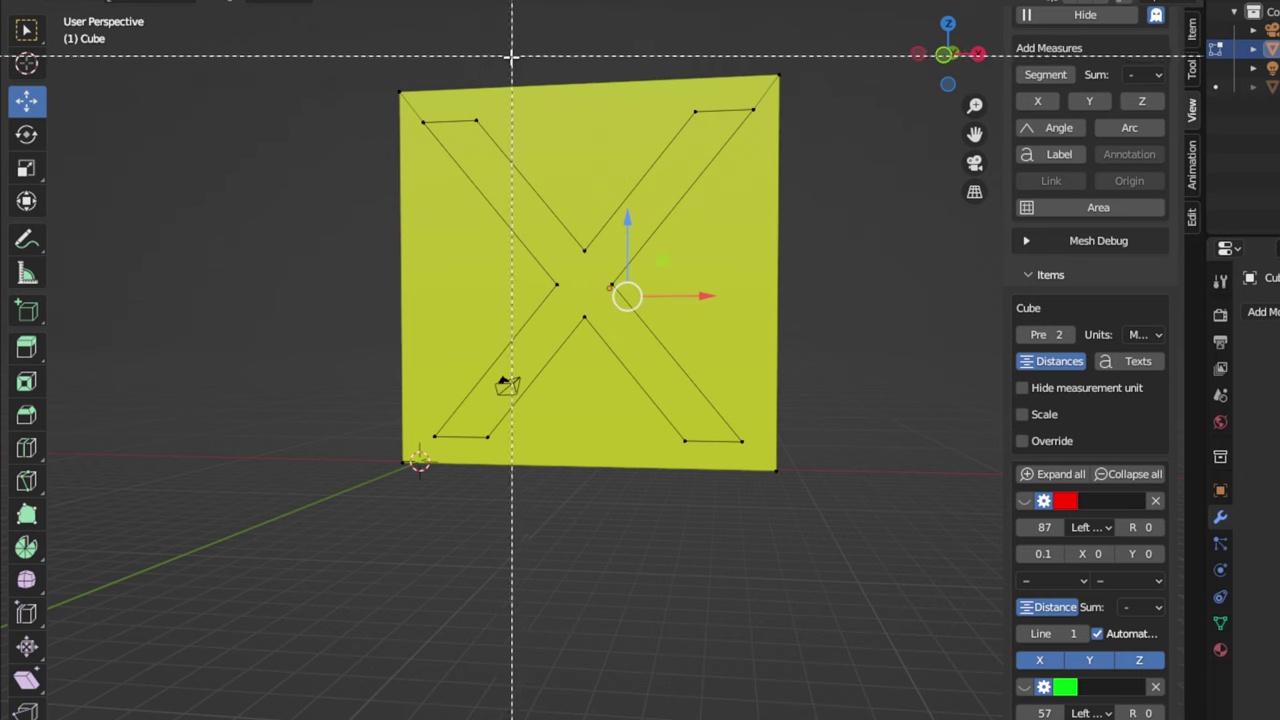
pyautogui.moveTo(416, 100); pyautogui.dragTo(742, 452)
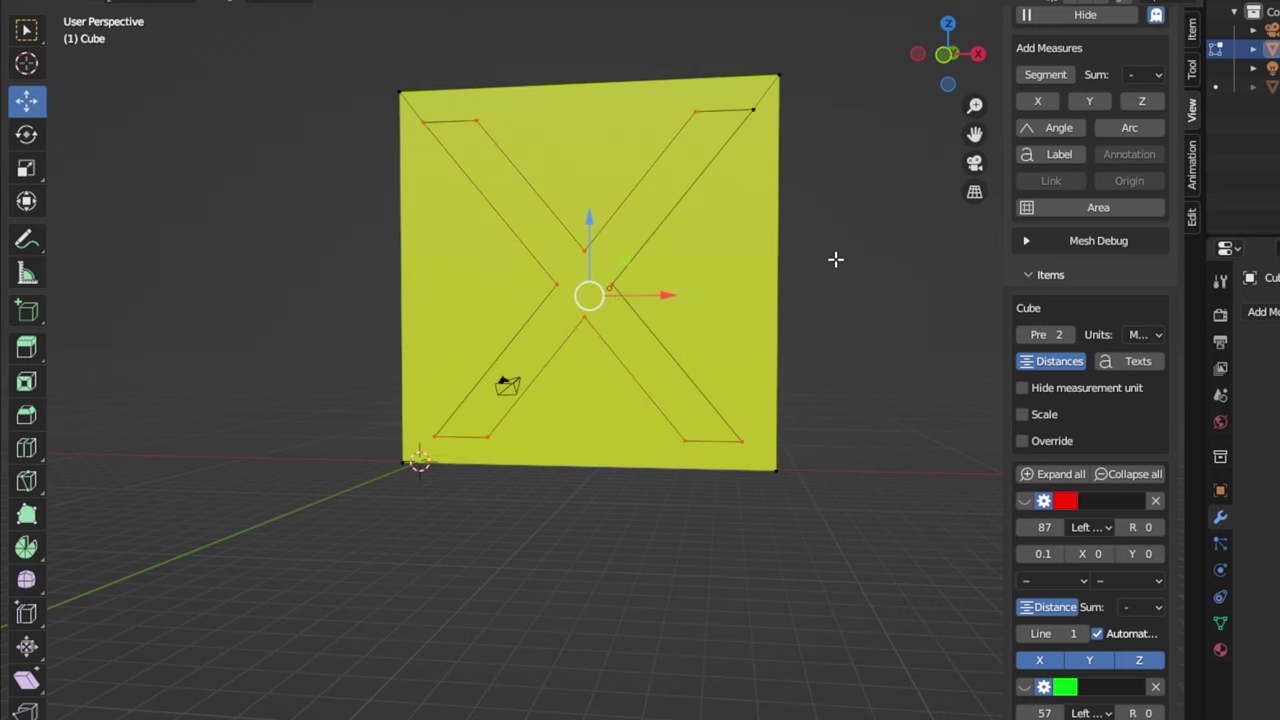
pyautogui.press('KP_3')
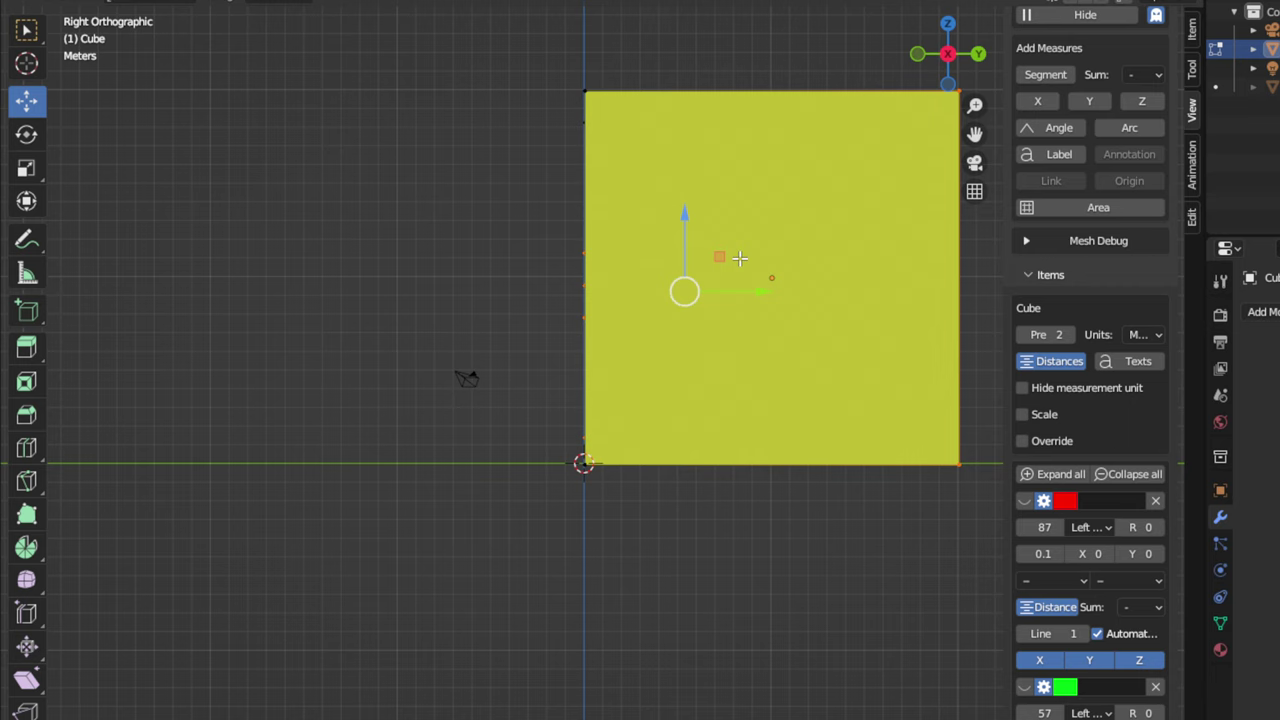
pyautogui.press('g')
pyautogui.press('y')
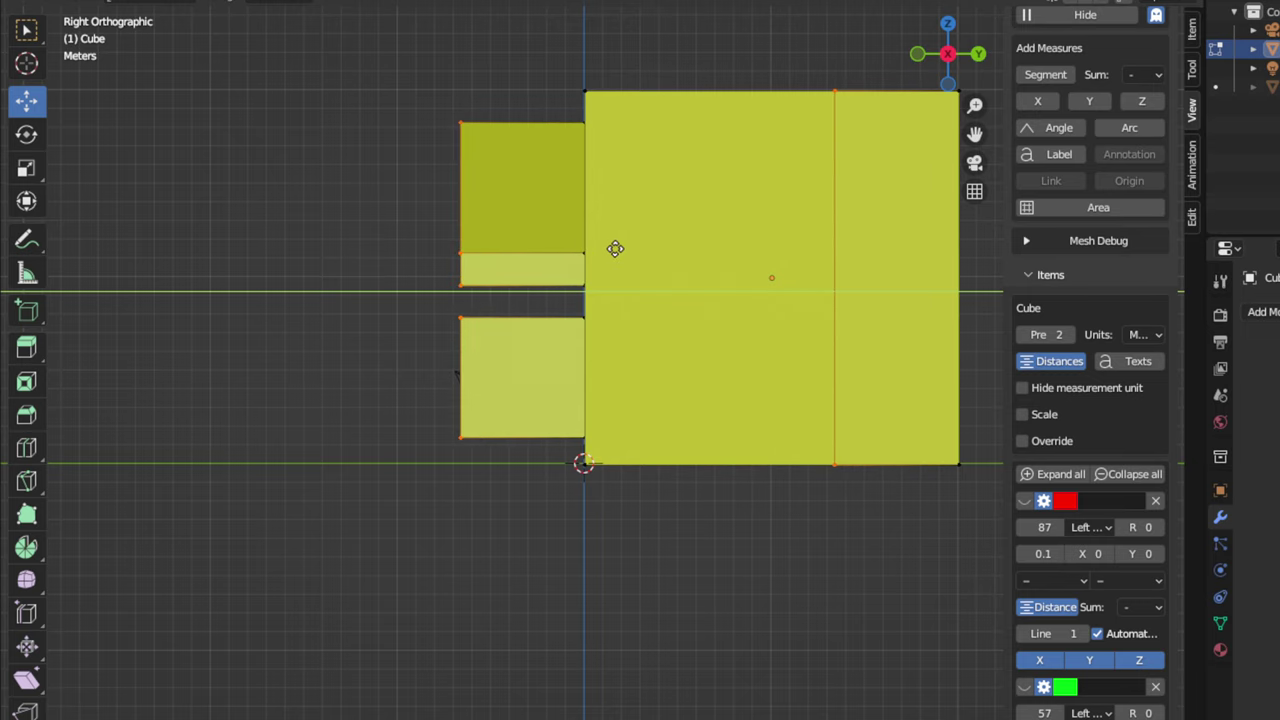
pyautogui.click(615, 249)
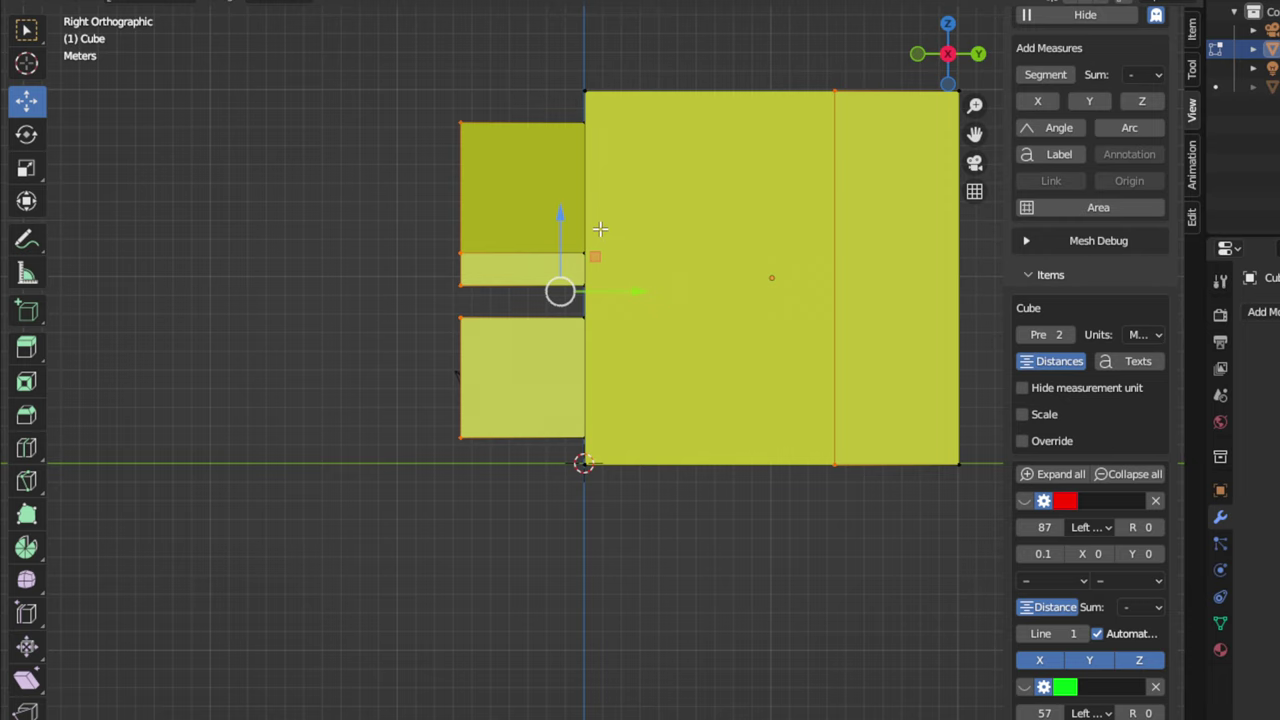
pyautogui.hotkey('ctrl', 'z')
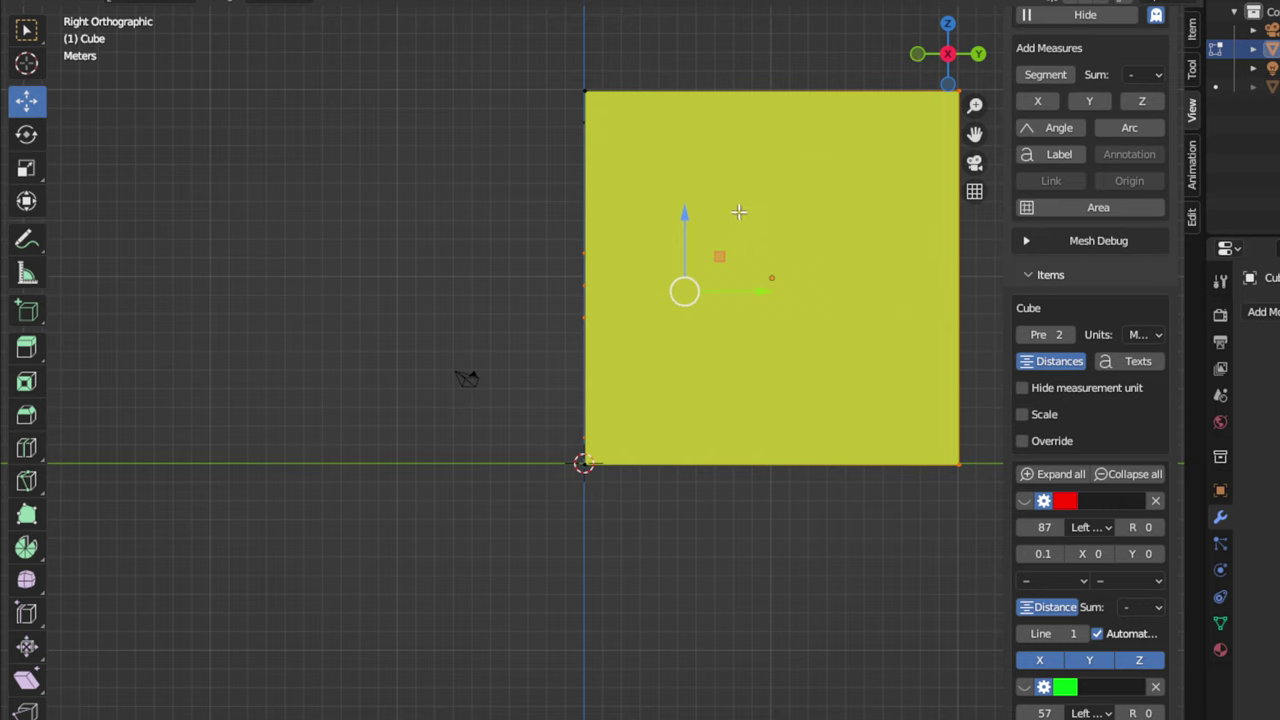
pyautogui.hotkey('alt', 'a')
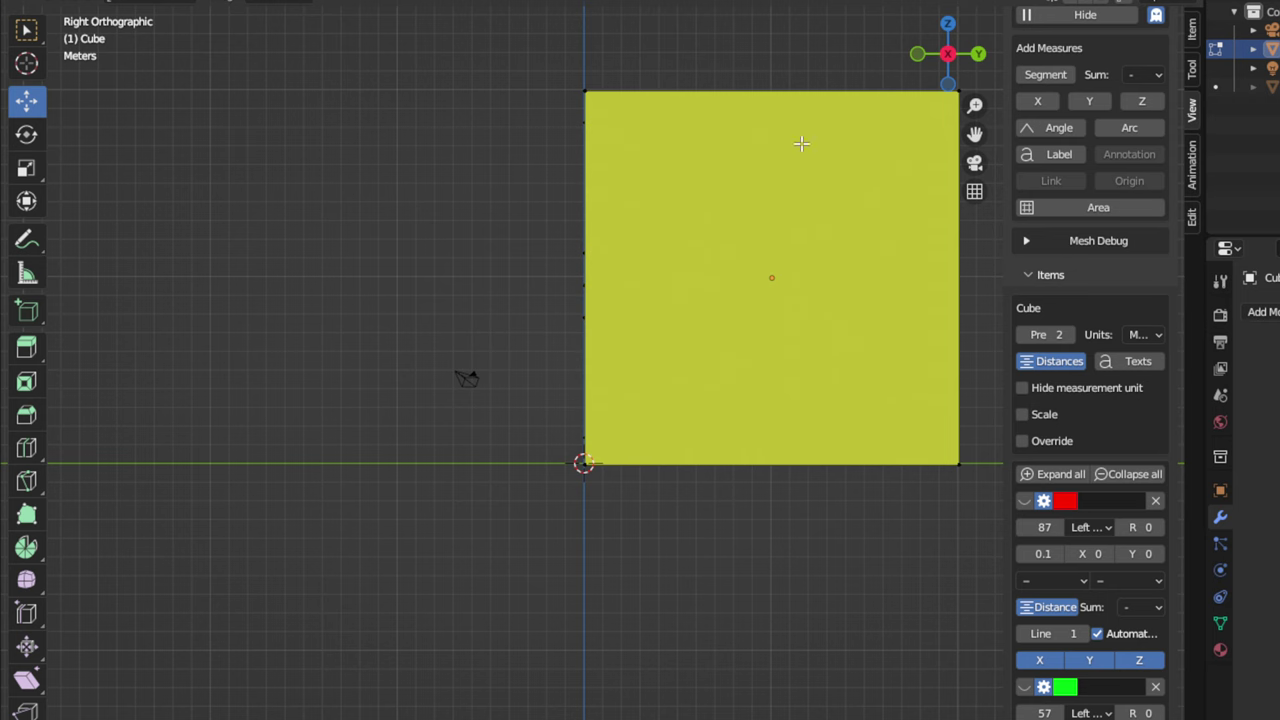
pyautogui.press('KP_1')
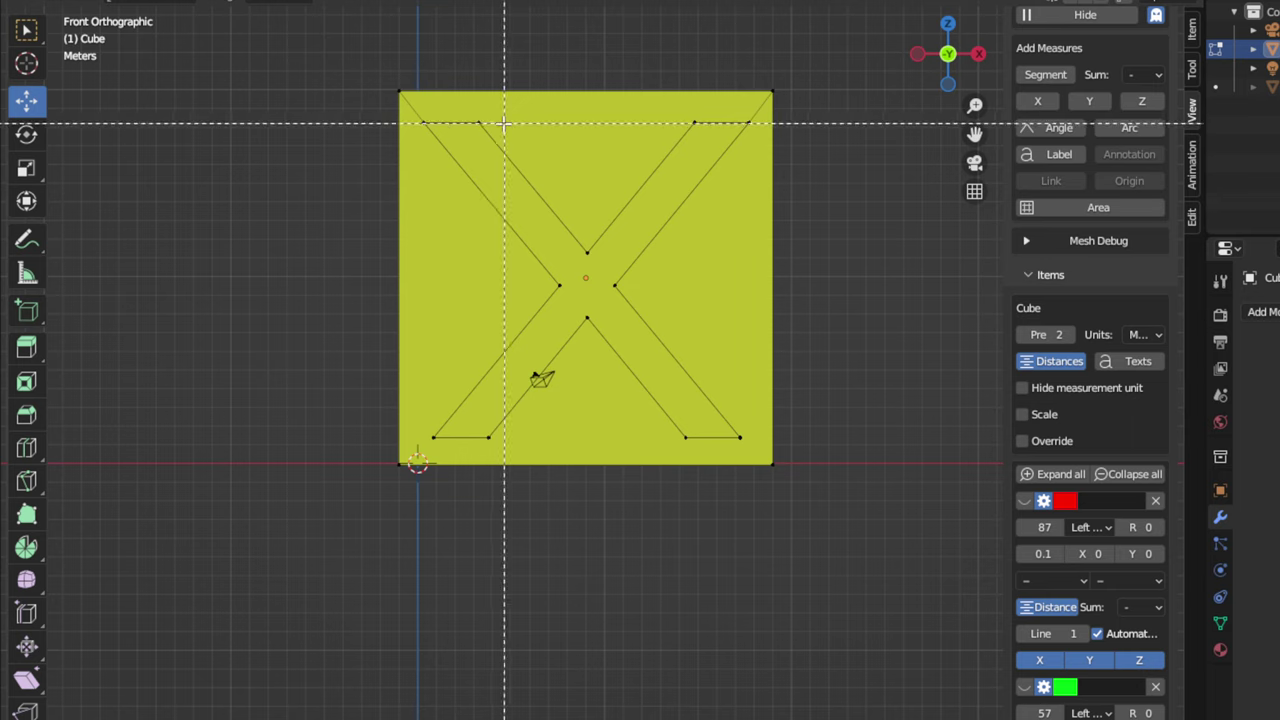
# Step: Reselect the X vertices and cancel a trial Y-axis move from the right view, leaving the cube unchanged
pyautogui.moveTo(417, 100); pyautogui.dragTo(749, 440)
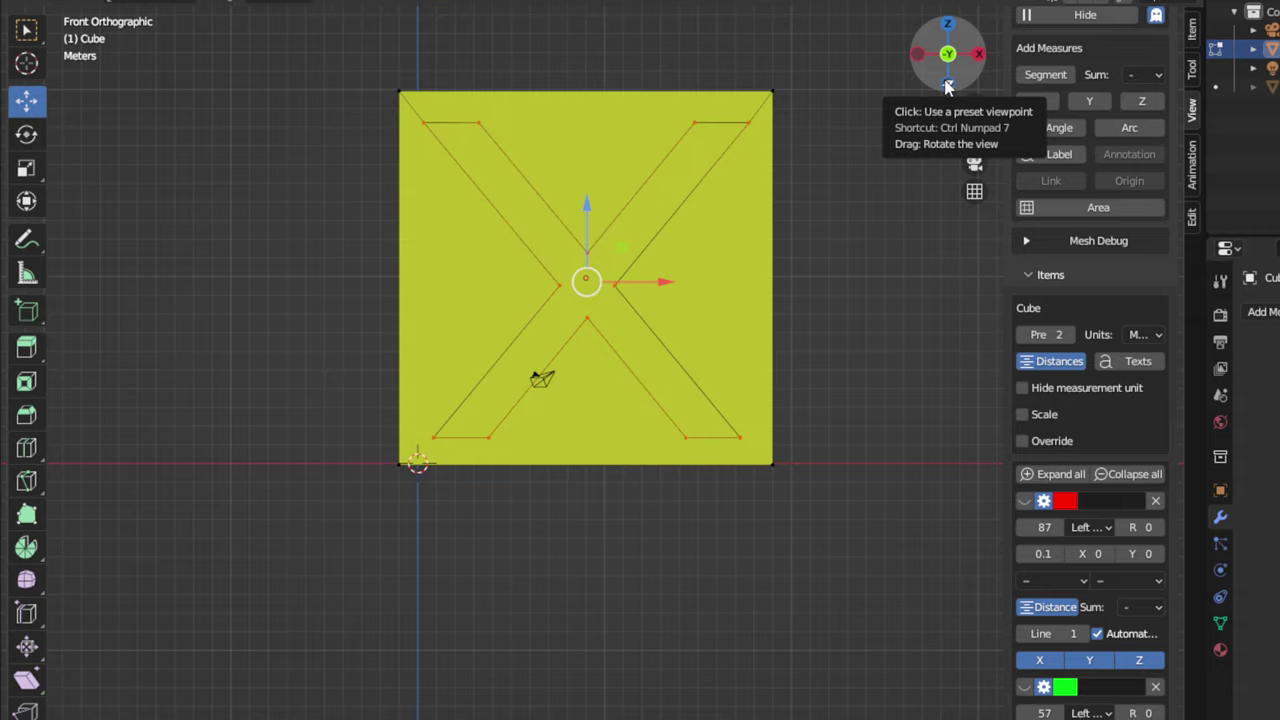
pyautogui.press('KP_3')
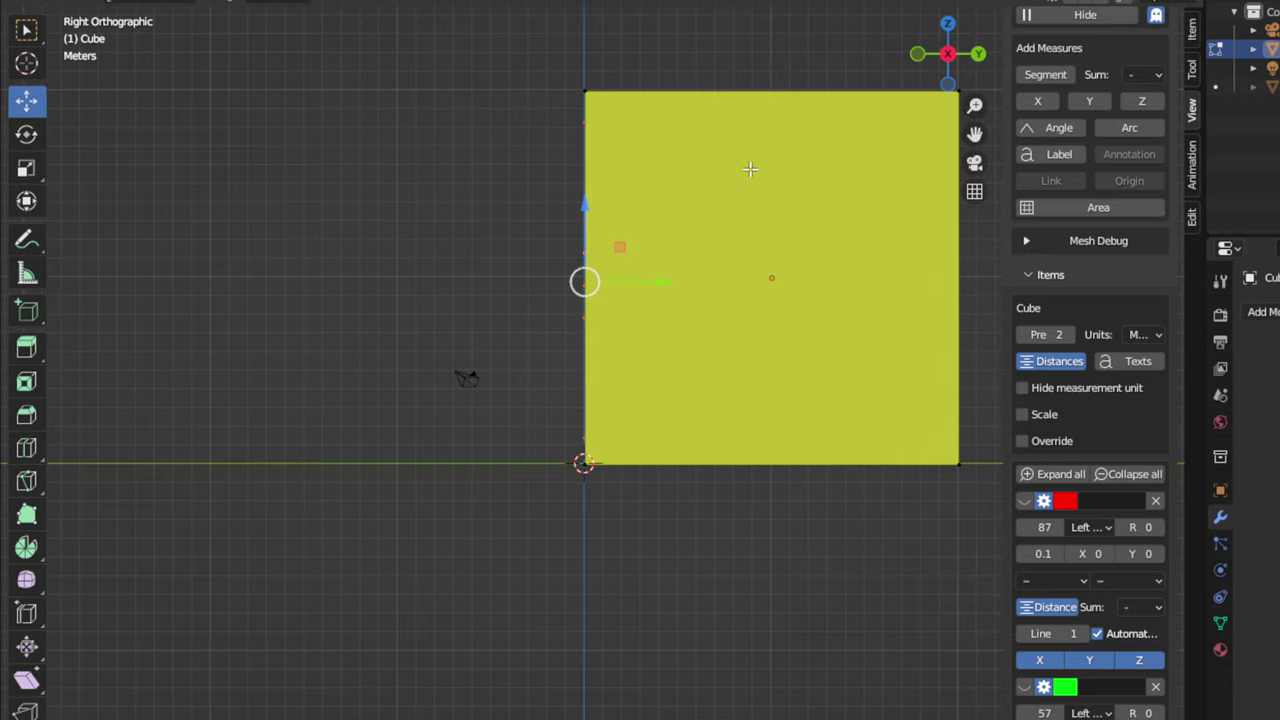
pyautogui.press('g')
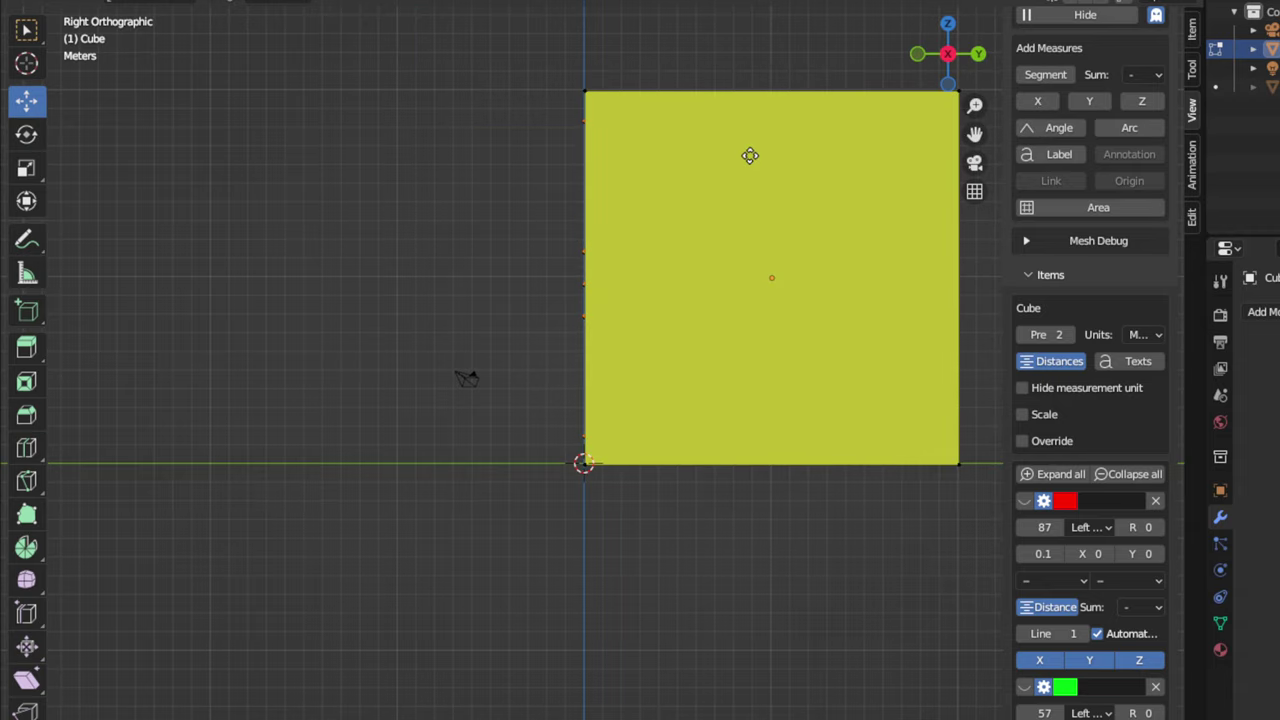
pyautogui.press('y')
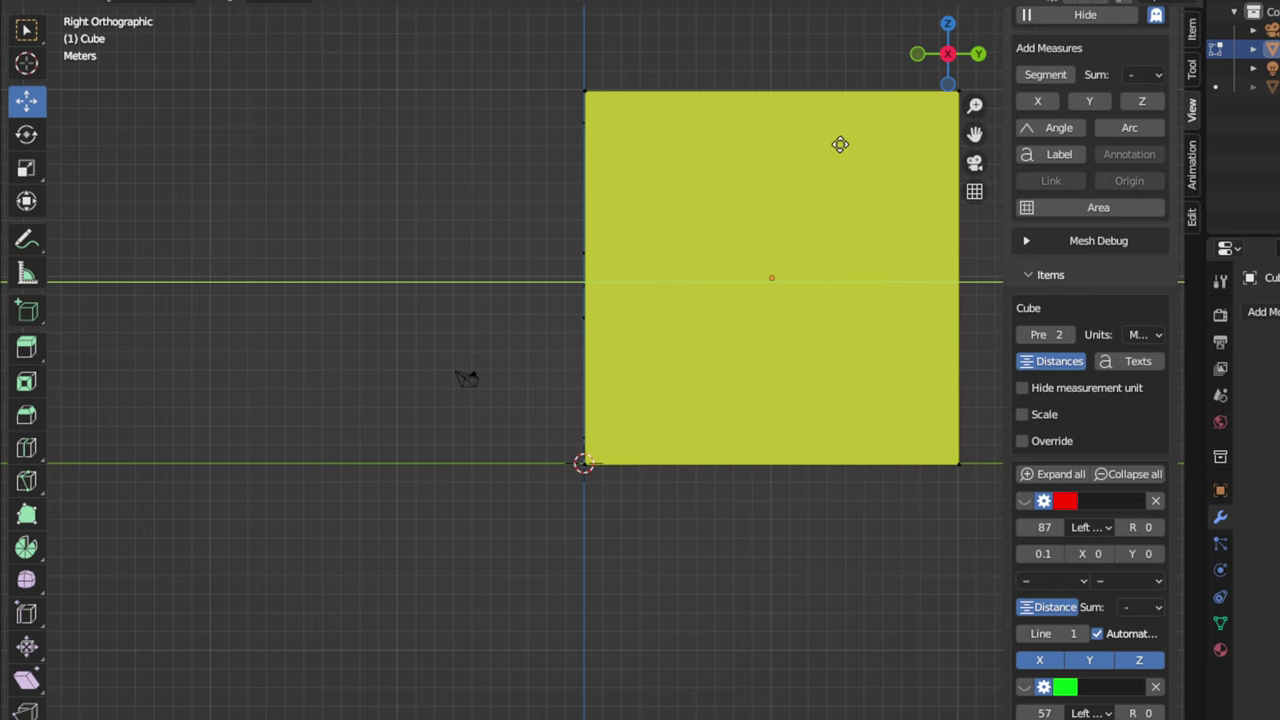
pyautogui.rightClick(871, 144)
pyautogui.moveTo(717, 160); pyautogui.dragTo(788, 156, button='middle')
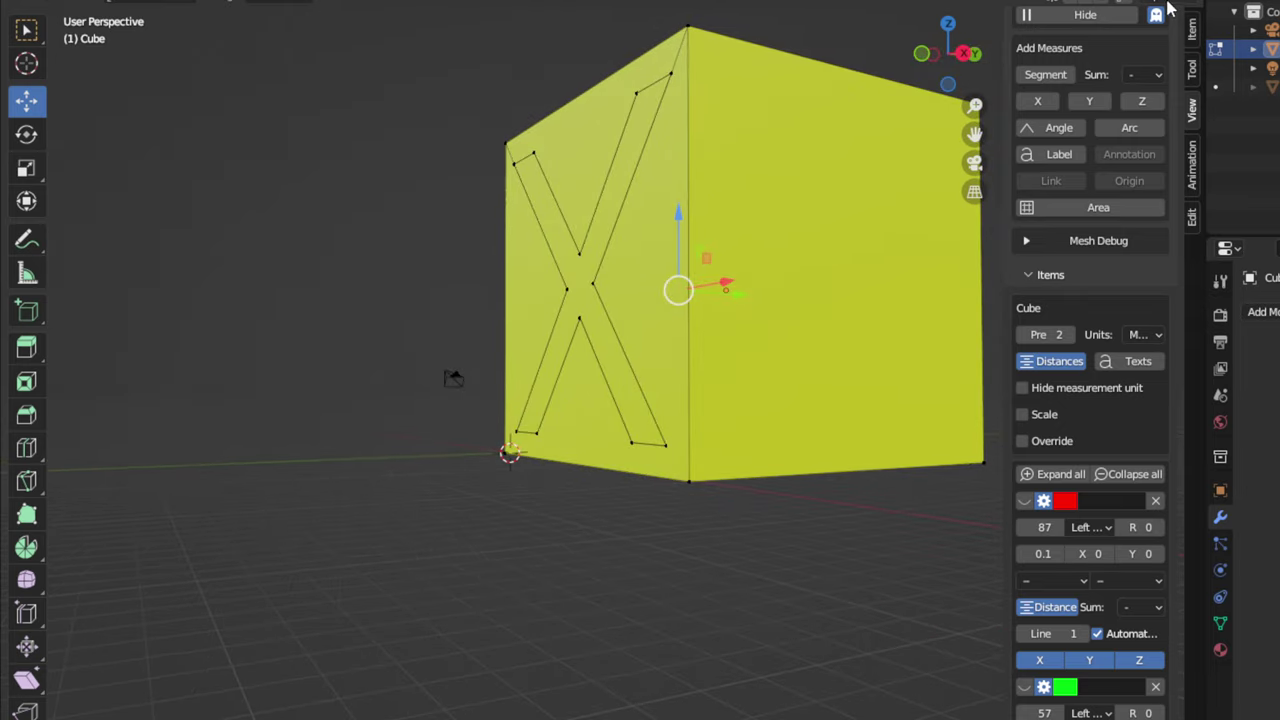
# Step: Try extruding the X along Y in wireframe, undo it, and return to solid shading
pyautogui.click(1098, 3)
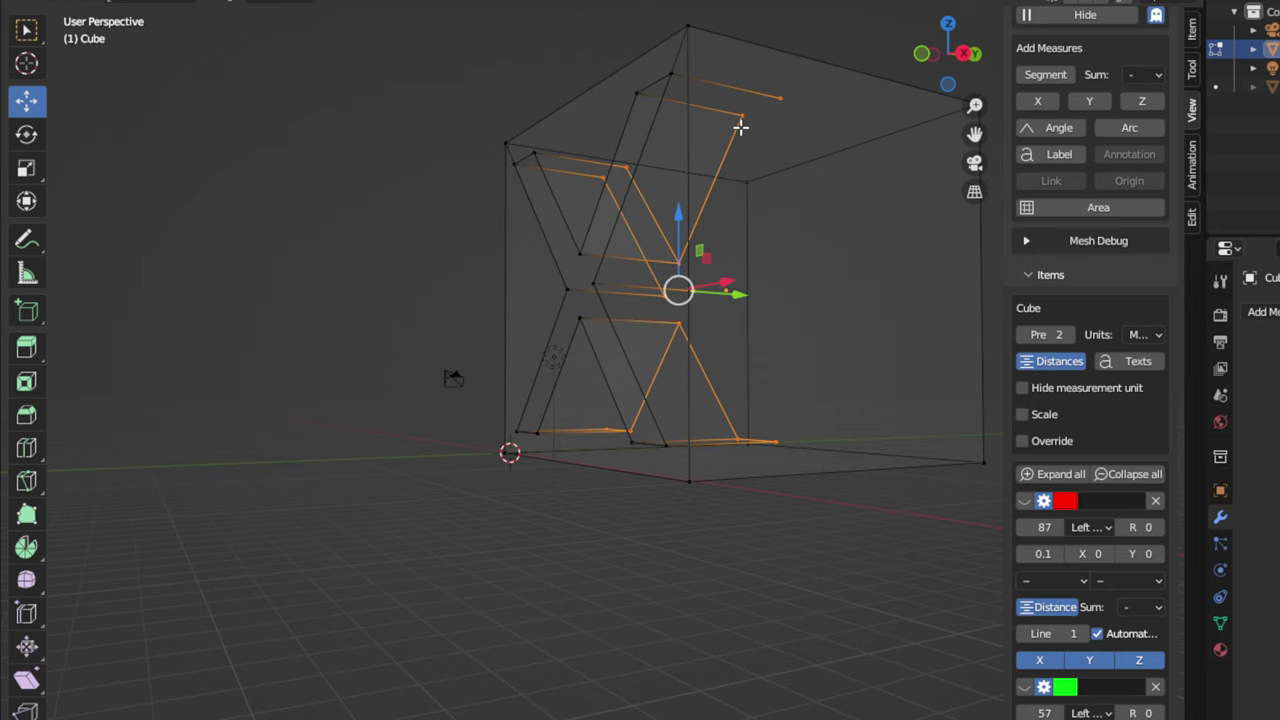
pyautogui.moveTo(743, 120); pyautogui.dragTo(744, 170, button='middle')
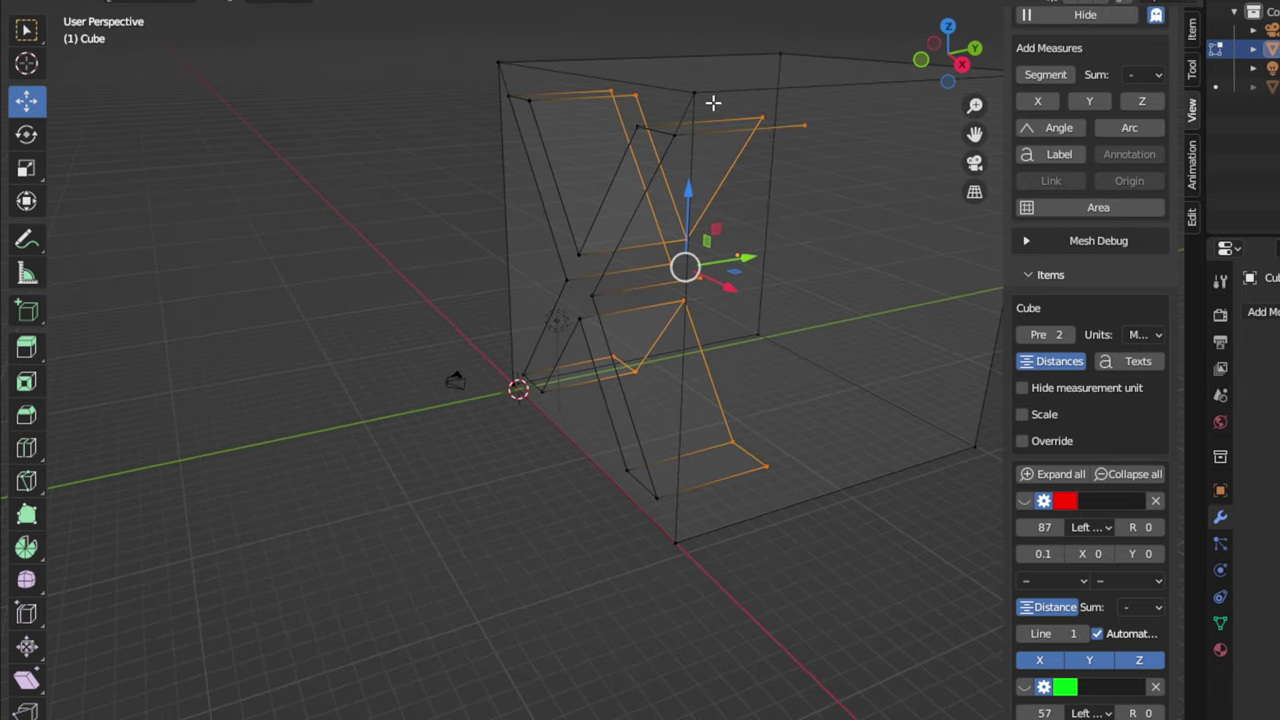
pyautogui.hotkey('ctrl', 'z')
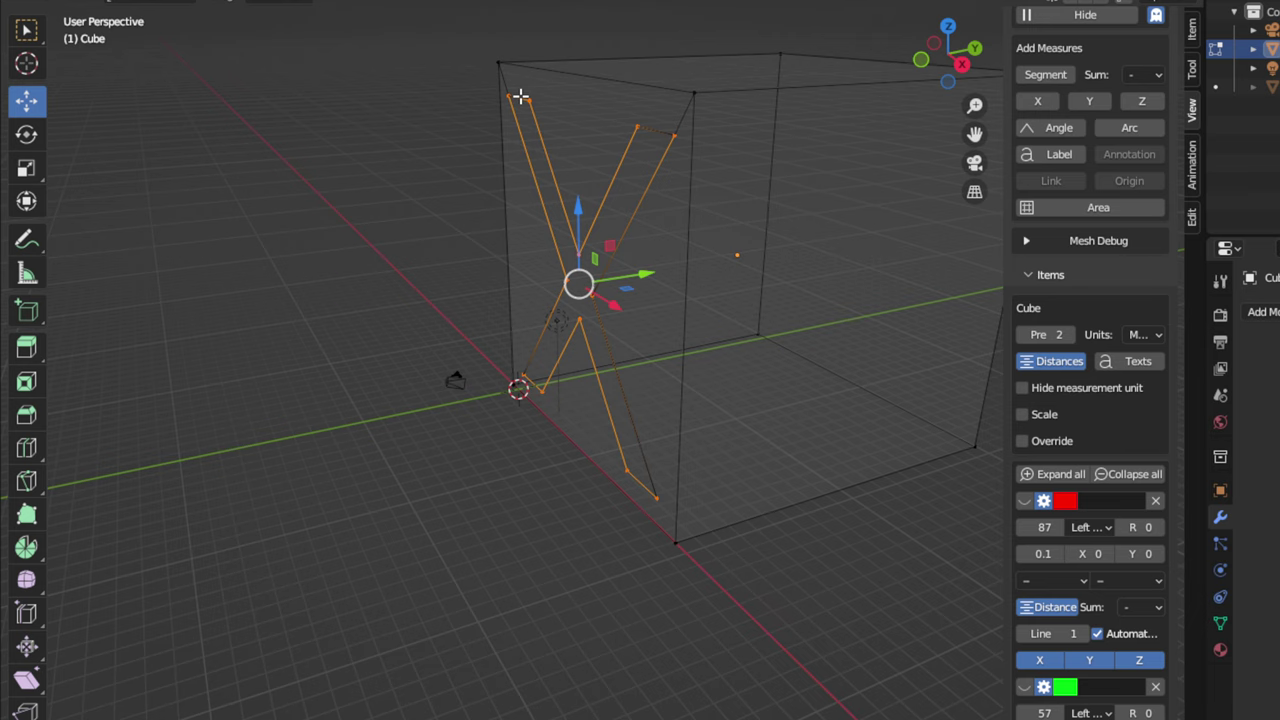
pyautogui.press('e')
pyautogui.press('y')
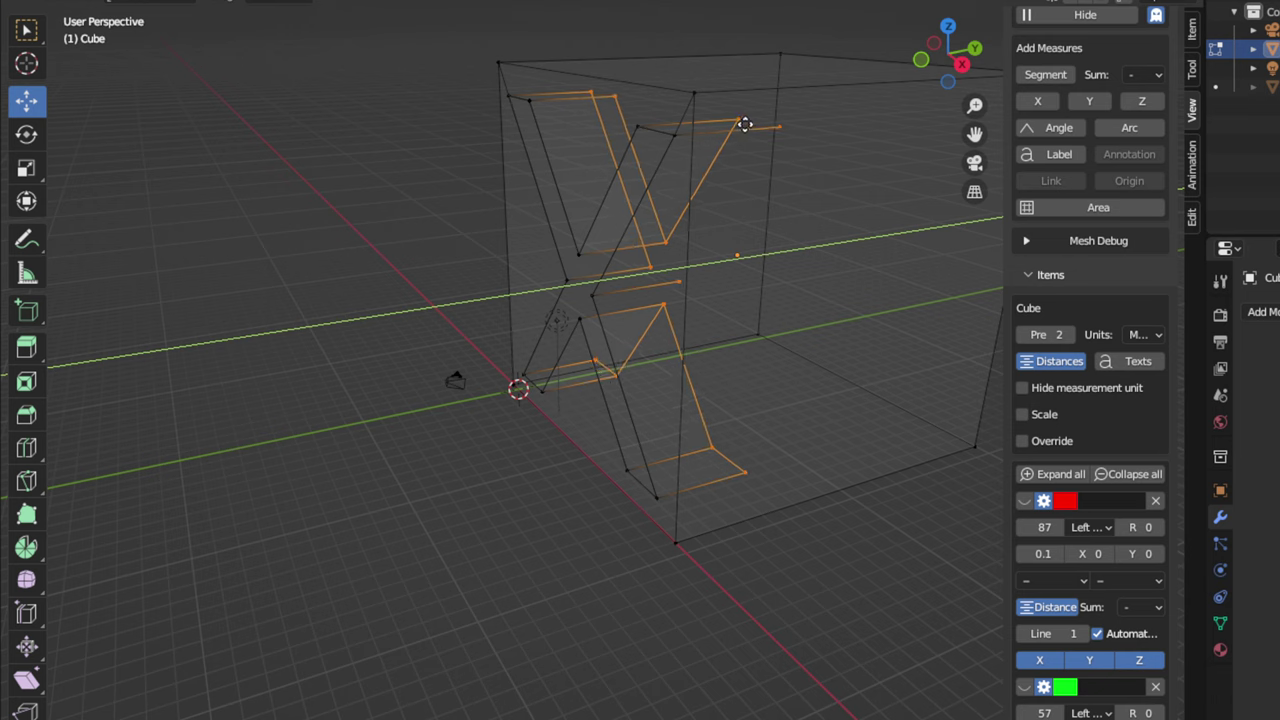
pyautogui.click(748, 122)
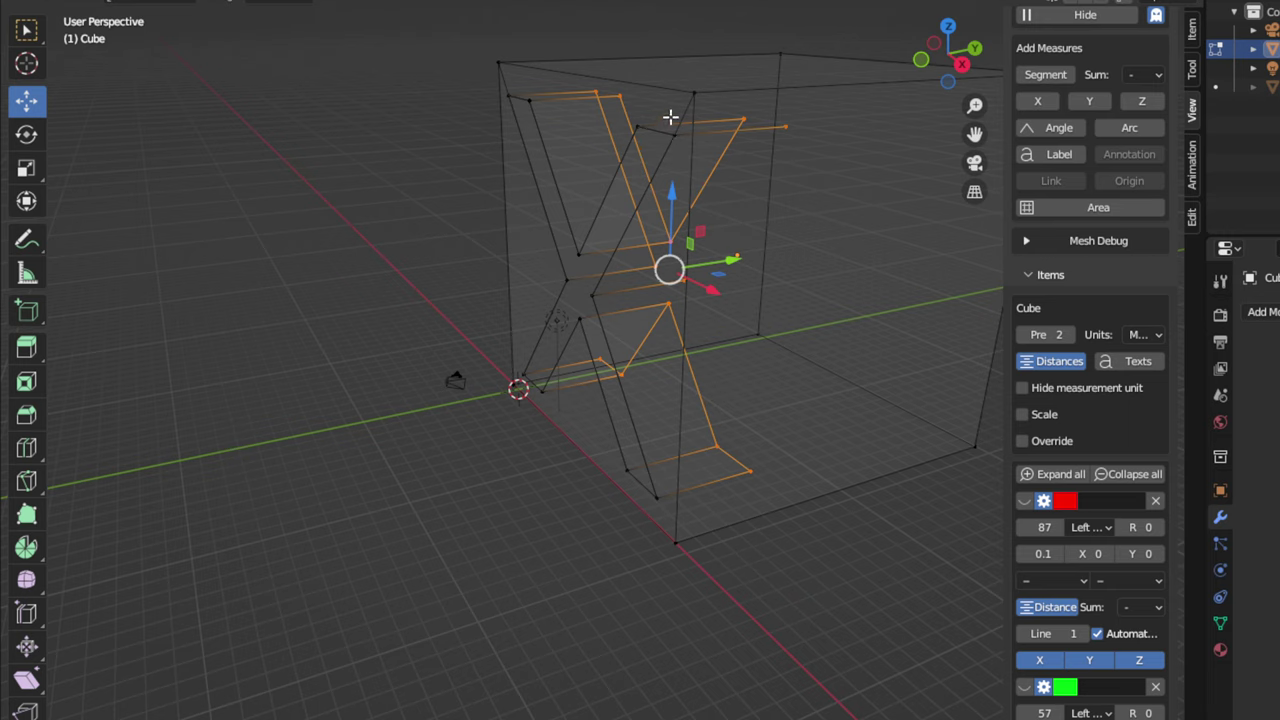
pyautogui.hotkey('ctrl', 'z')
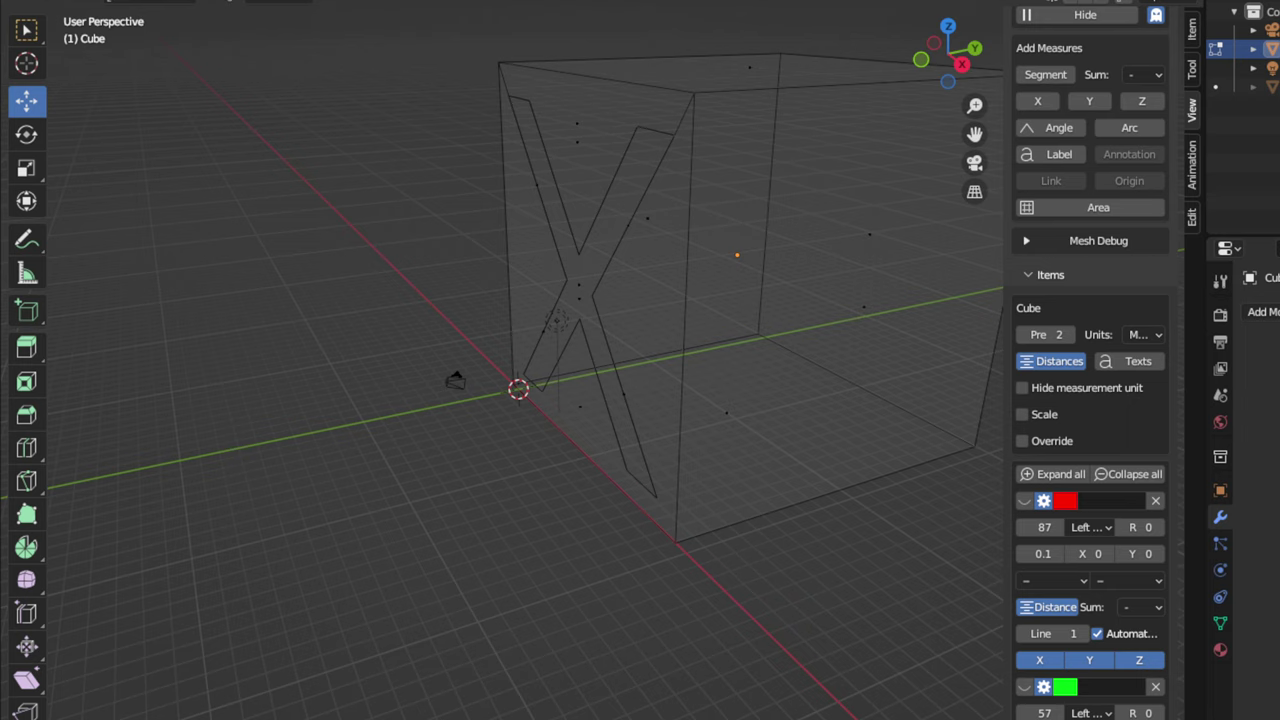
pyautogui.hotkey('shift', 'z')
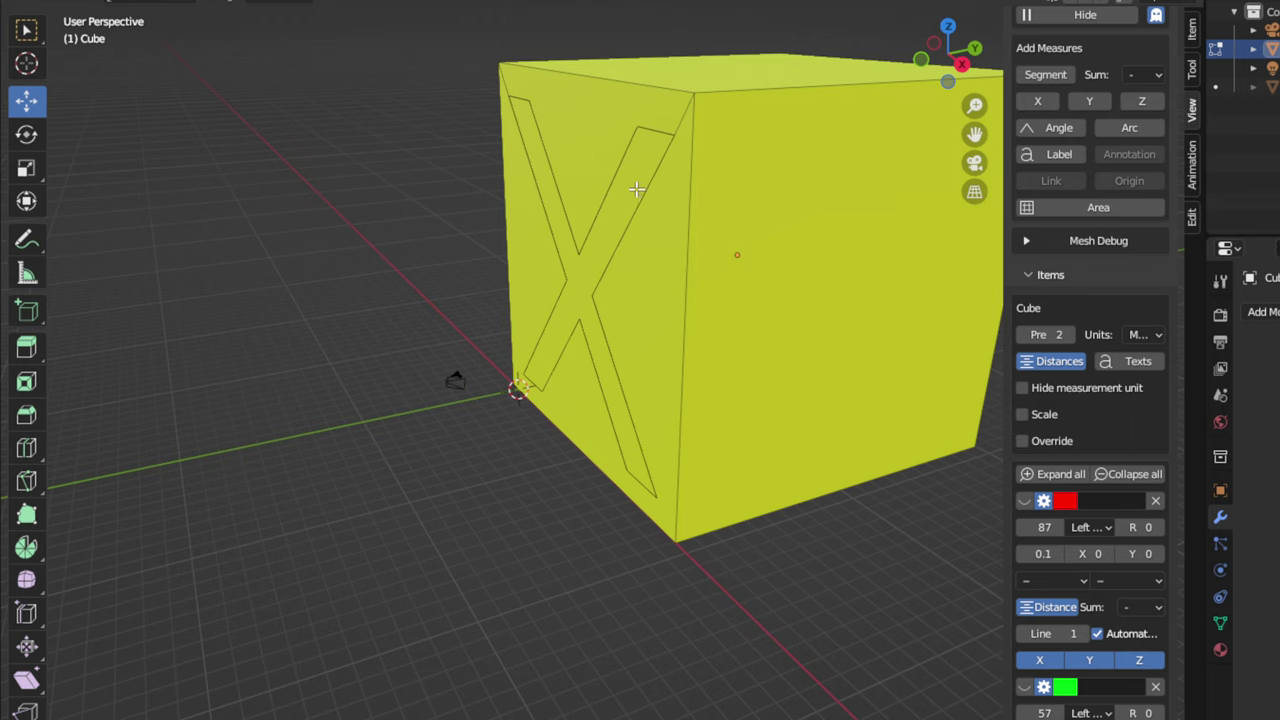
# Step: Select the X-shaped faces, push them along Y from the right view, then show wireframe
pyautogui.click(632, 157)
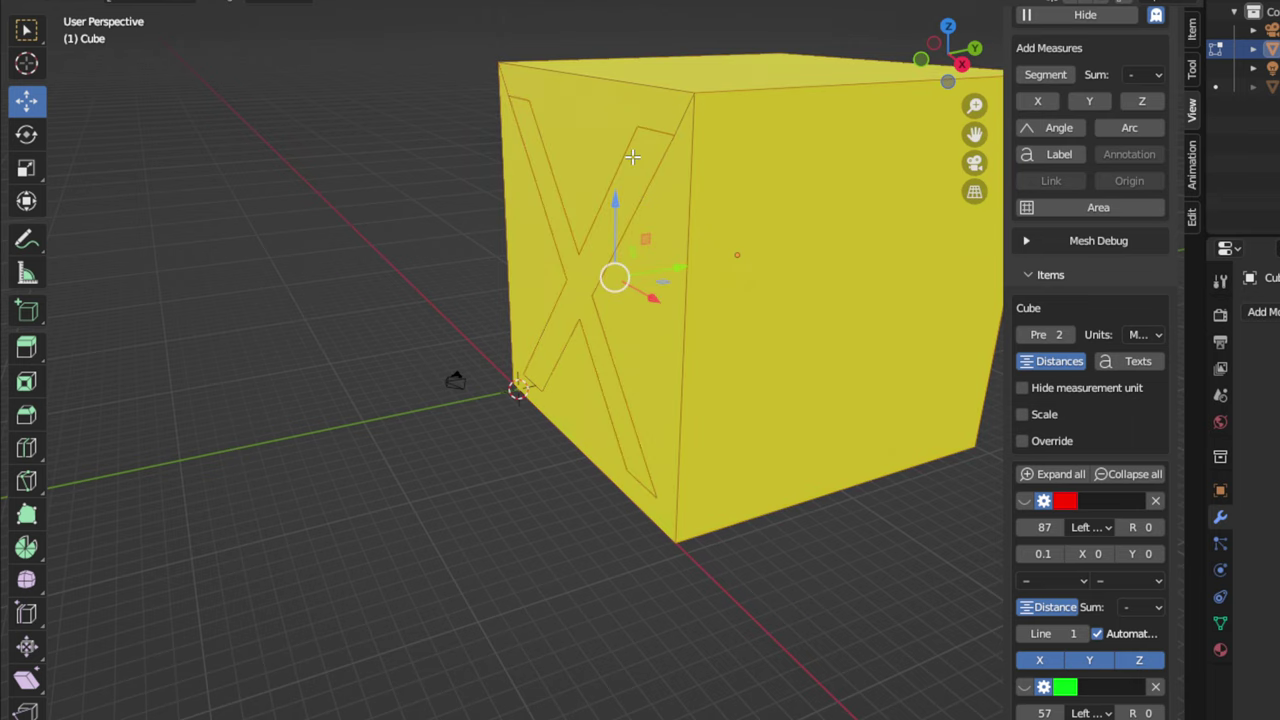
pyautogui.hotkey('alt', 'a')
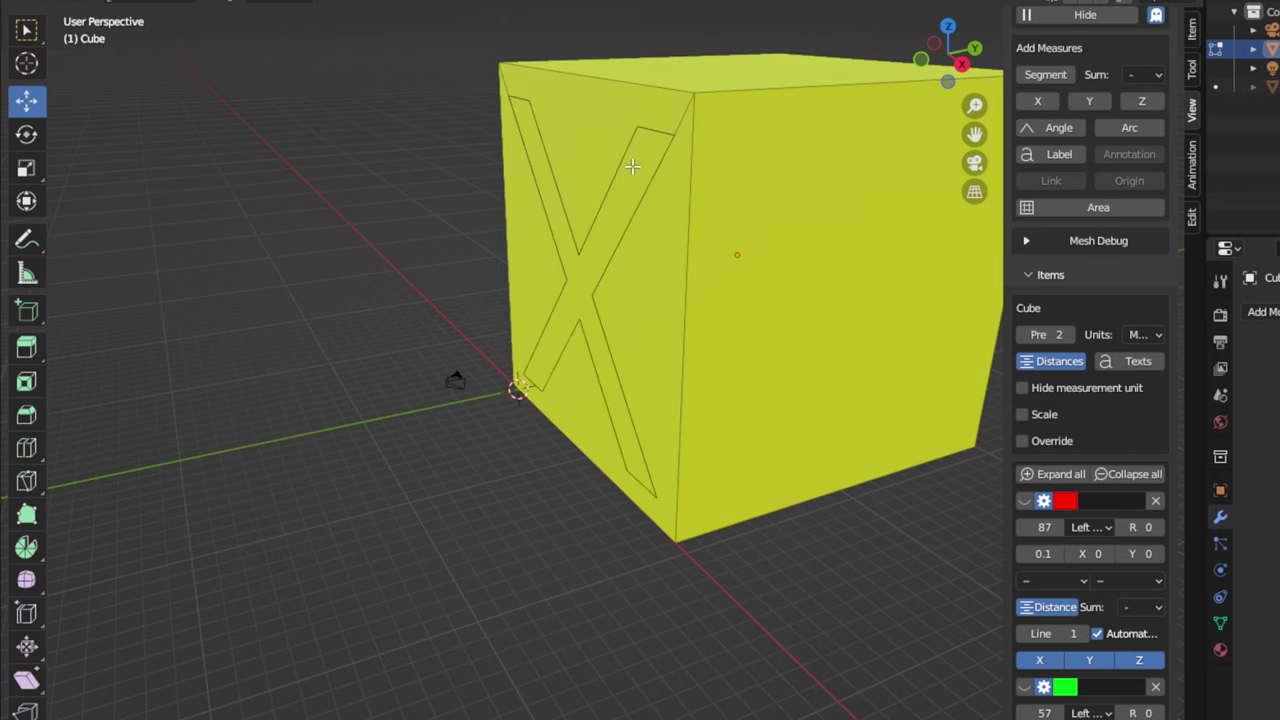
pyautogui.click(632, 167)
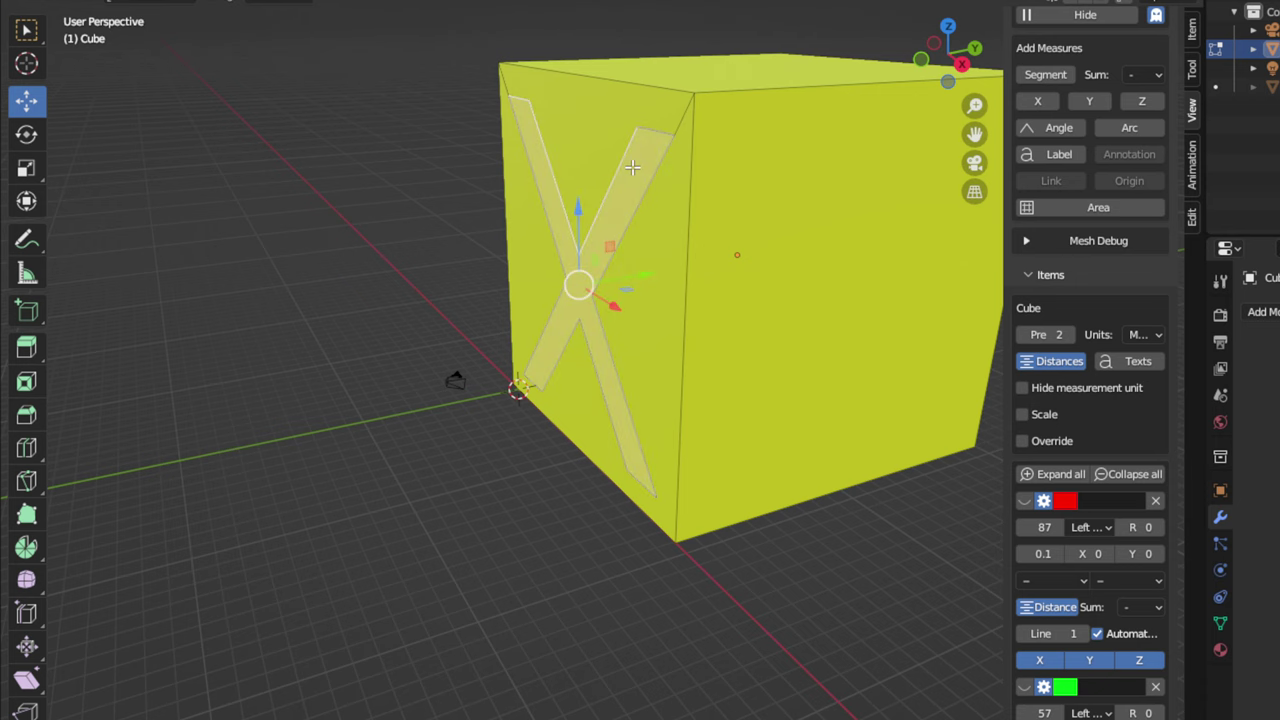
pyautogui.press('KP_3')
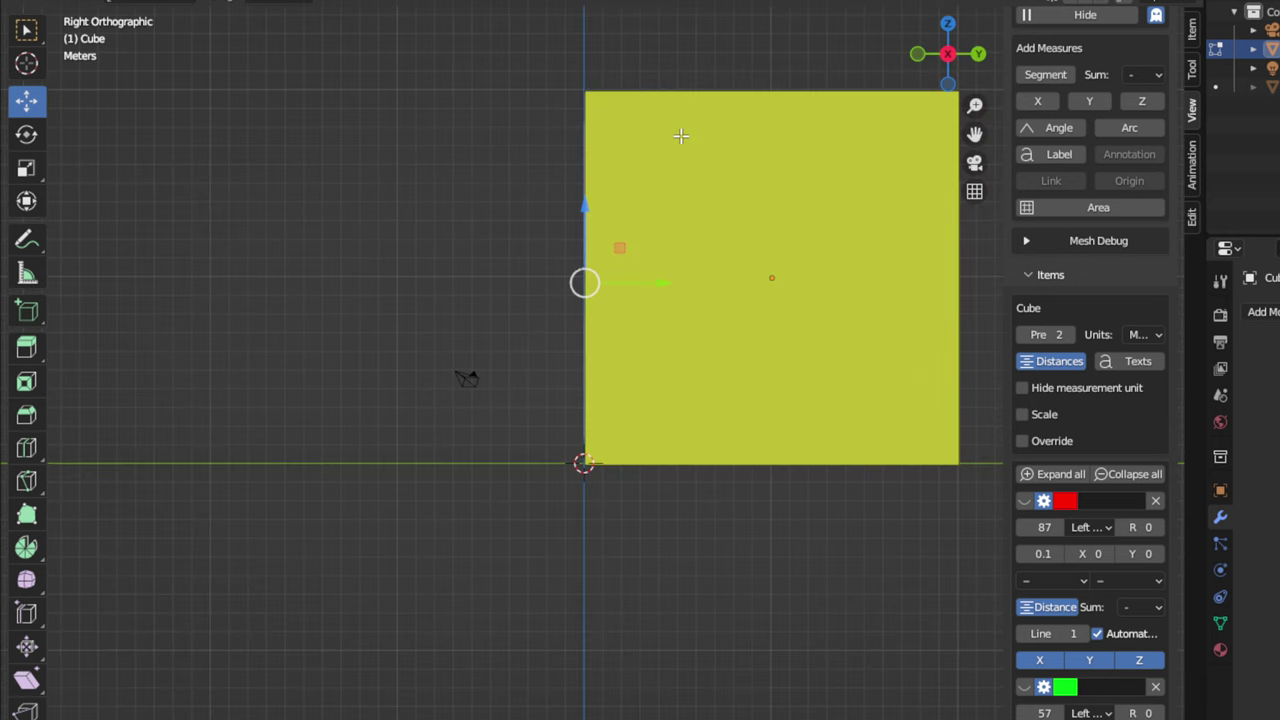
pyautogui.press('g')
pyautogui.press('y')
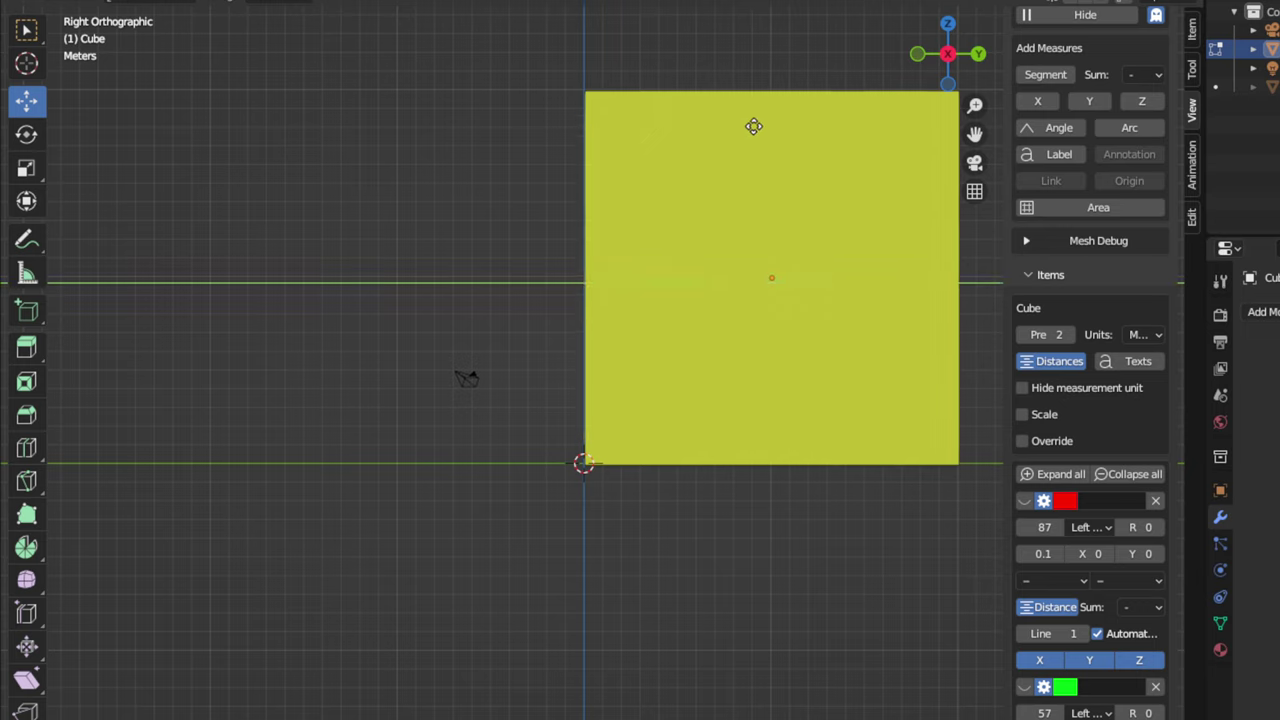
pyautogui.click(792, 129)
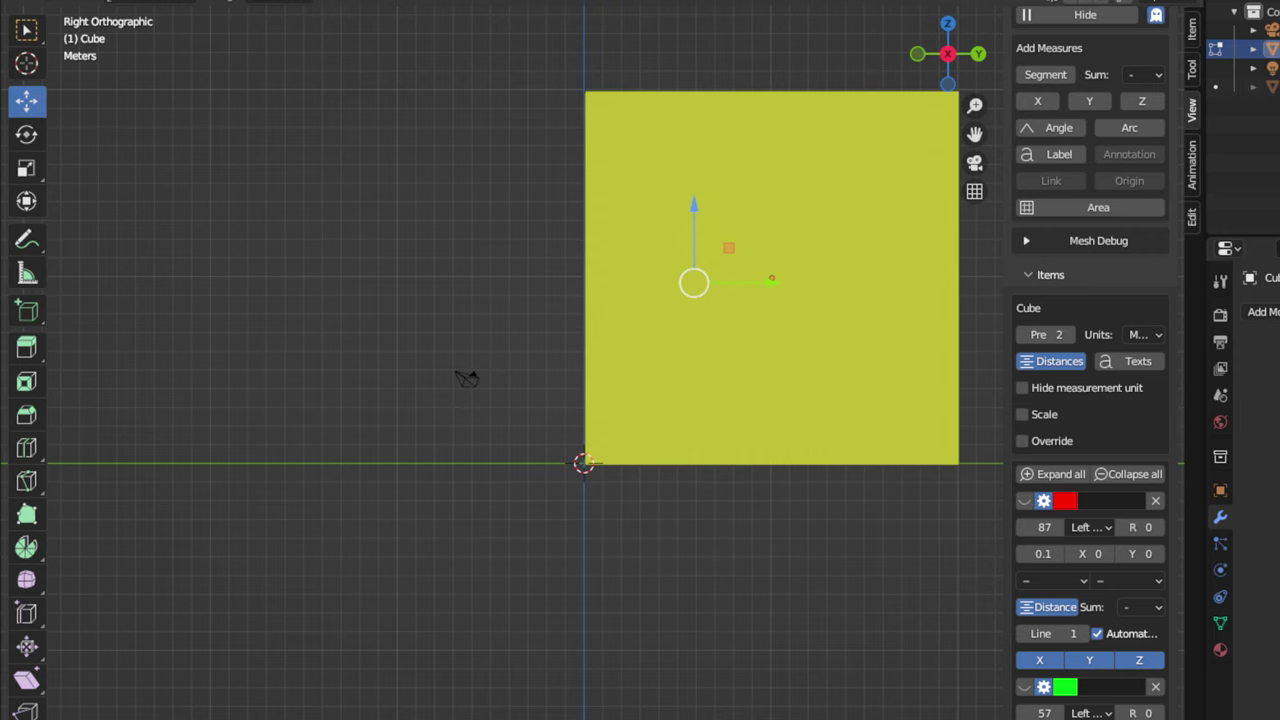
pyautogui.click(1095, 3)
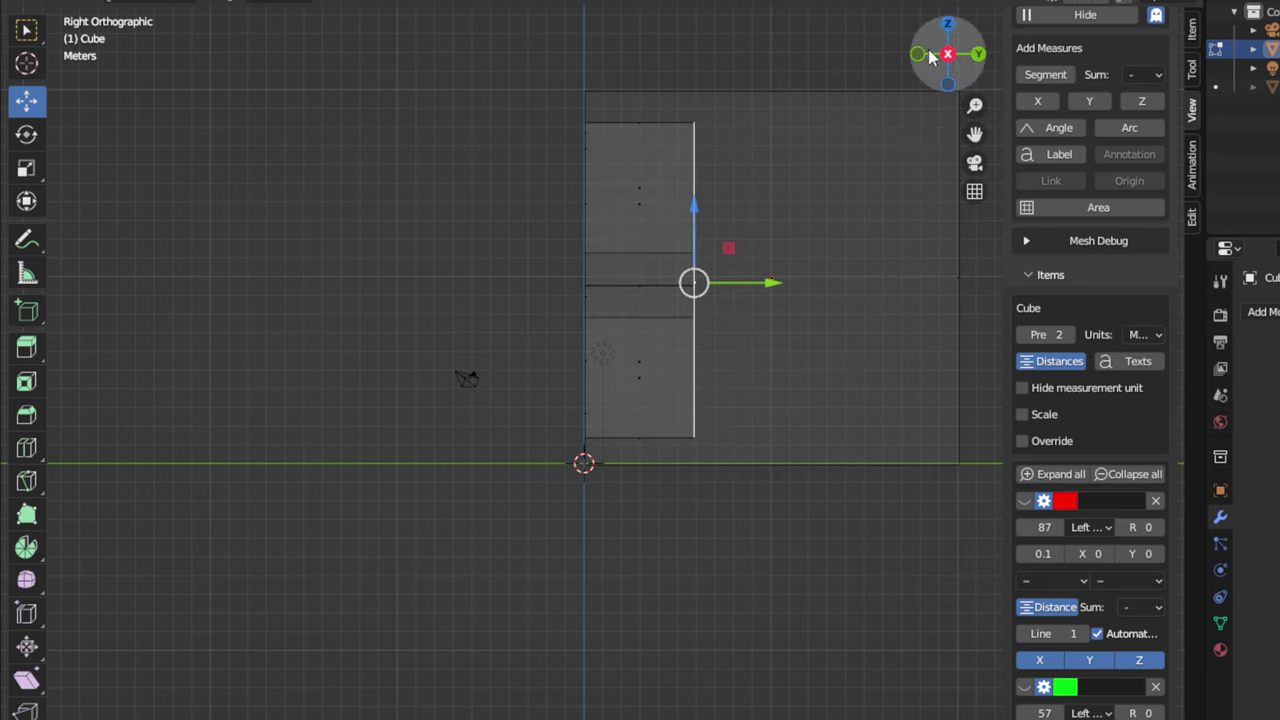
# Step: Orbit around the X recess in Material Preview, then return to the right orthographic view
pyautogui.moveTo(662, 246); pyautogui.dragTo(760, 303, button='middle')
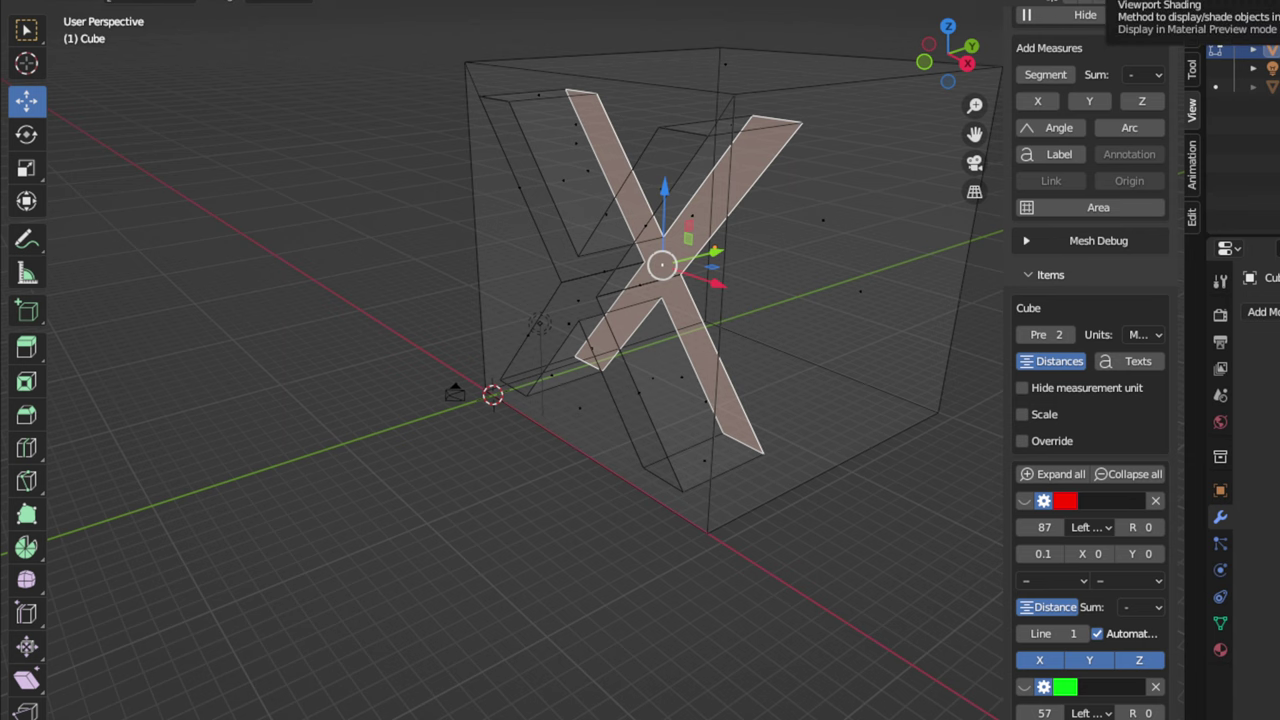
pyautogui.click(1110, 4)
pyautogui.moveTo(687, 219)
pyautogui.mouseDown(button='middle')
pyautogui.moveTo(808, 205)
pyautogui.moveTo(866, 175)
pyautogui.moveTo(642, 154)
pyautogui.mouseUp(button='middle')
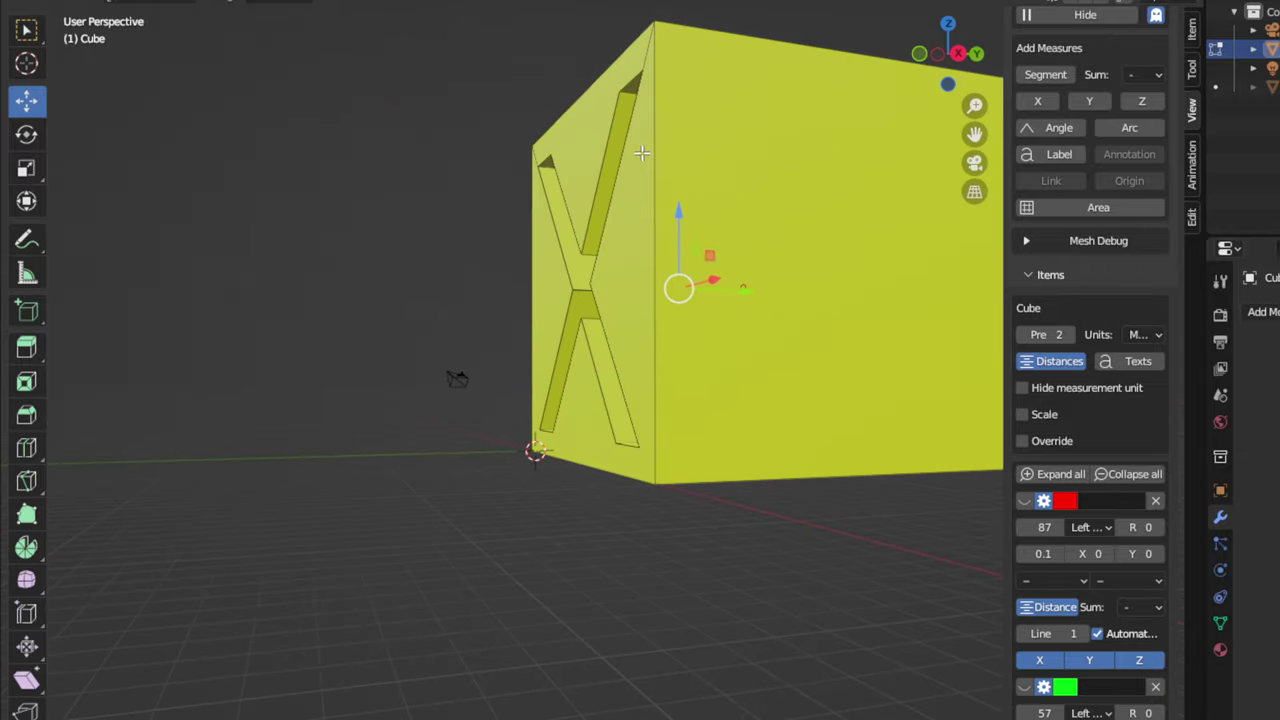
pyautogui.press('KP_3')
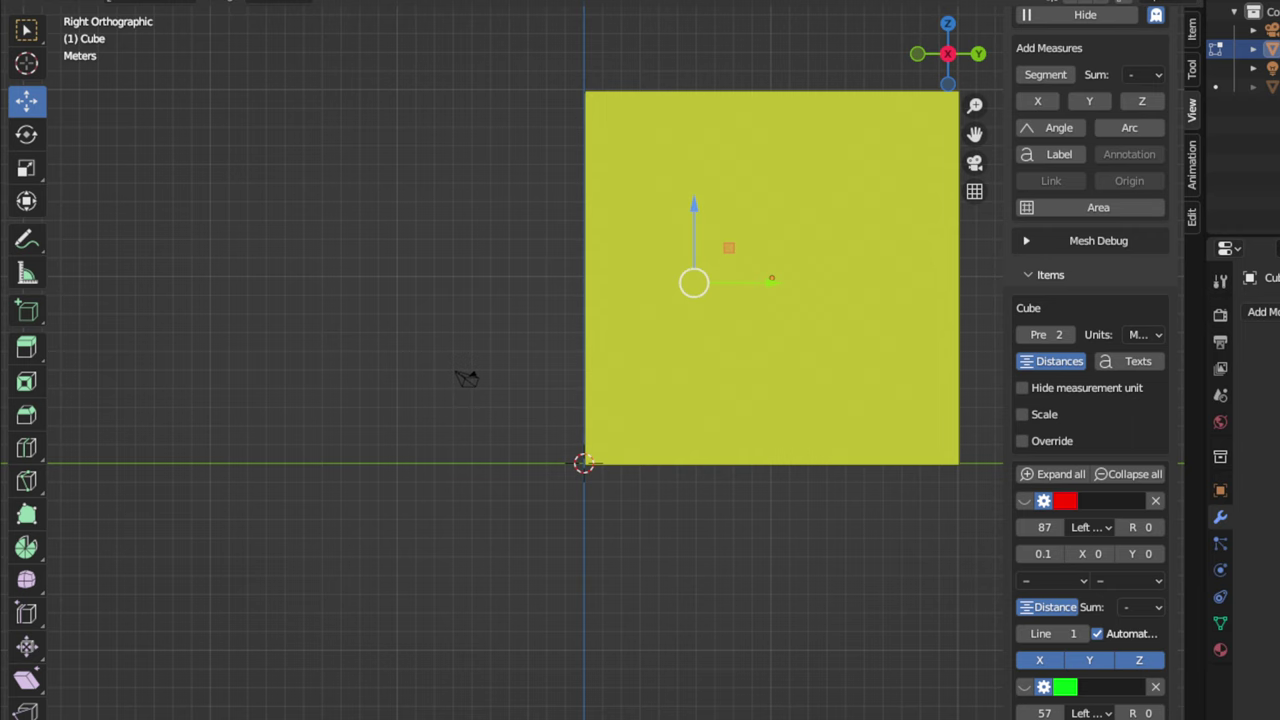
# Step: In X-ray, slide the X faces along Y closer to the cube's surface
pyautogui.hotkey('alt', 'z')
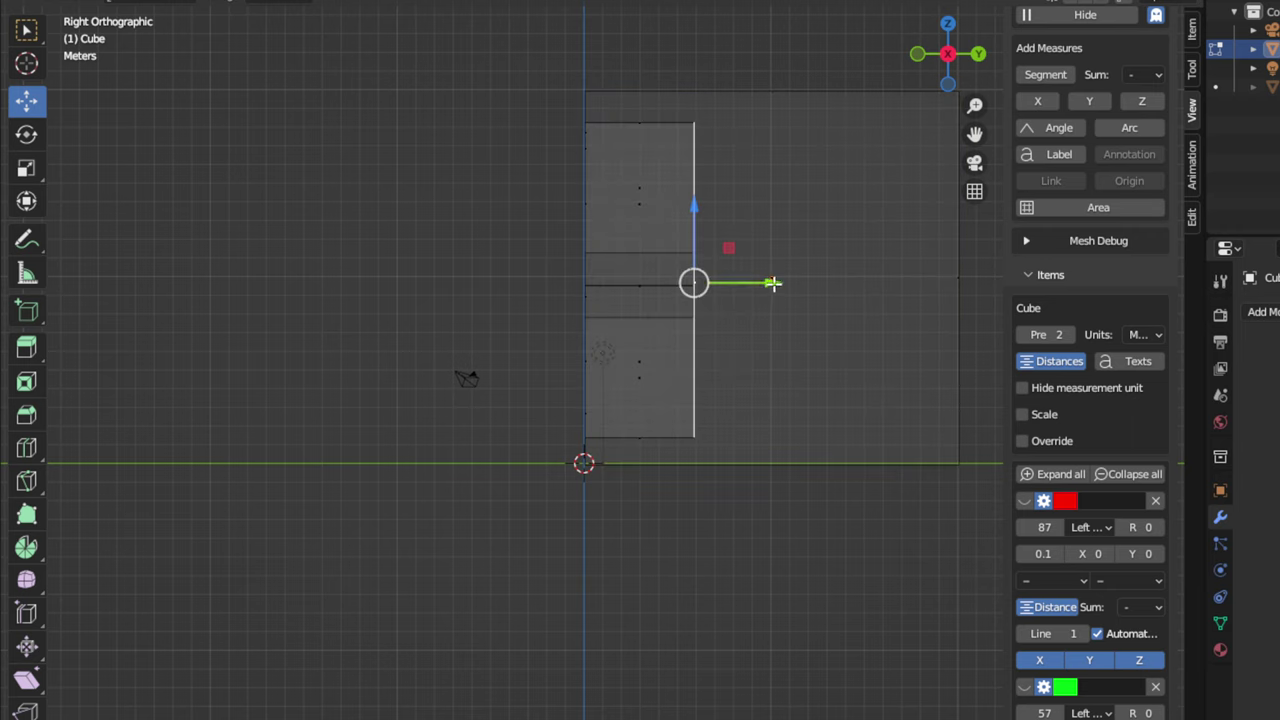
pyautogui.moveTo(766, 283); pyautogui.dragTo(733, 282)
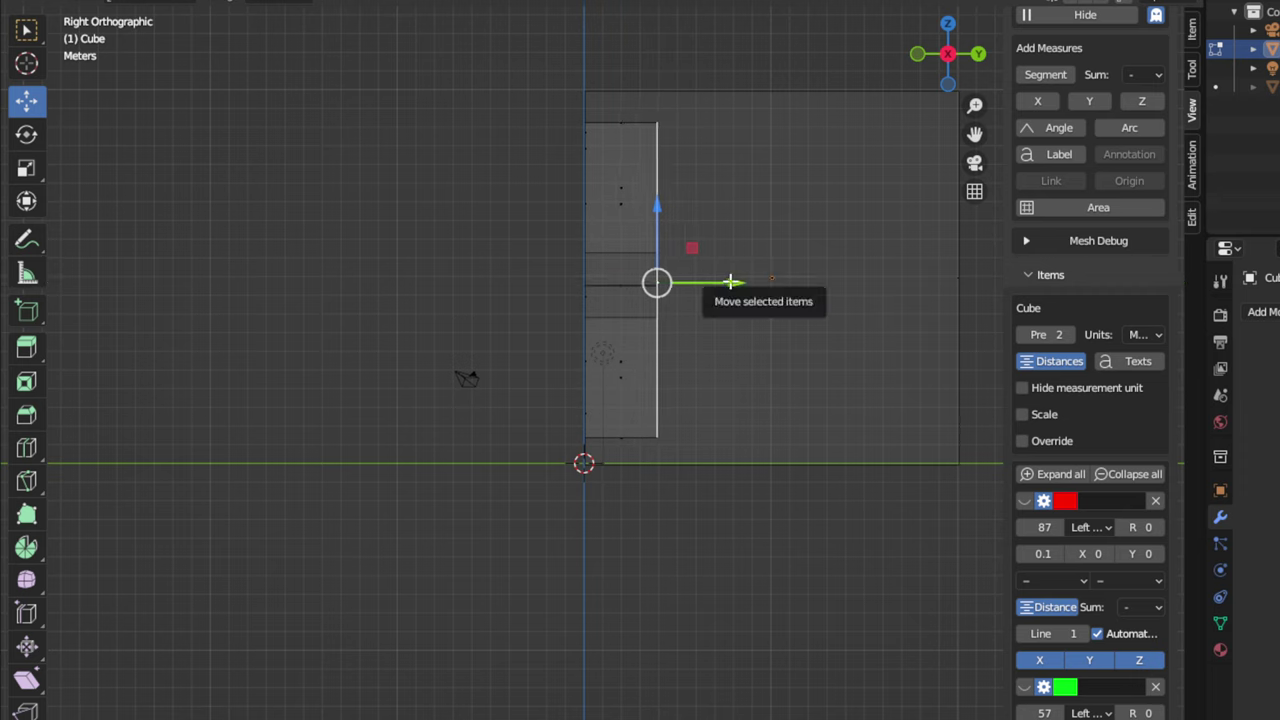
pyautogui.moveTo(733, 282); pyautogui.dragTo(714, 280)
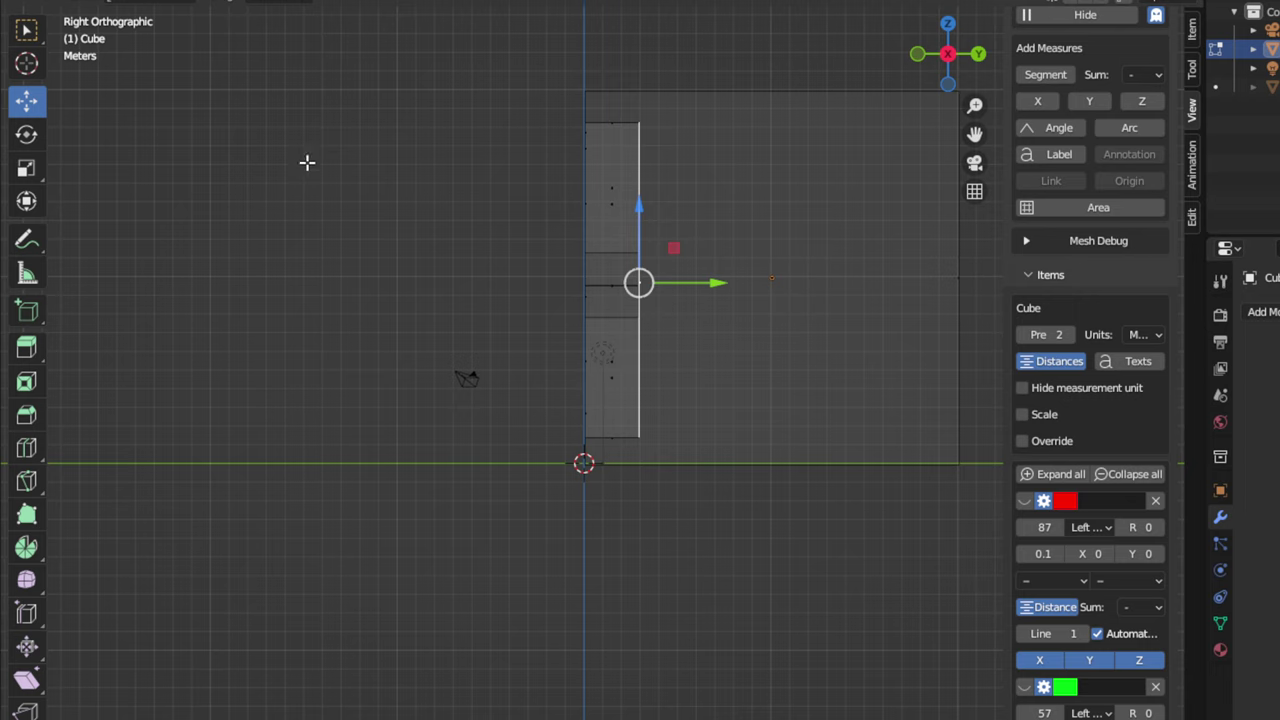
# Step: Select the cube's top edge in edge mode and add a MeasureIt segment measurement to it
pyautogui.press('a')
pyautogui.hotkey('alt', 'a')
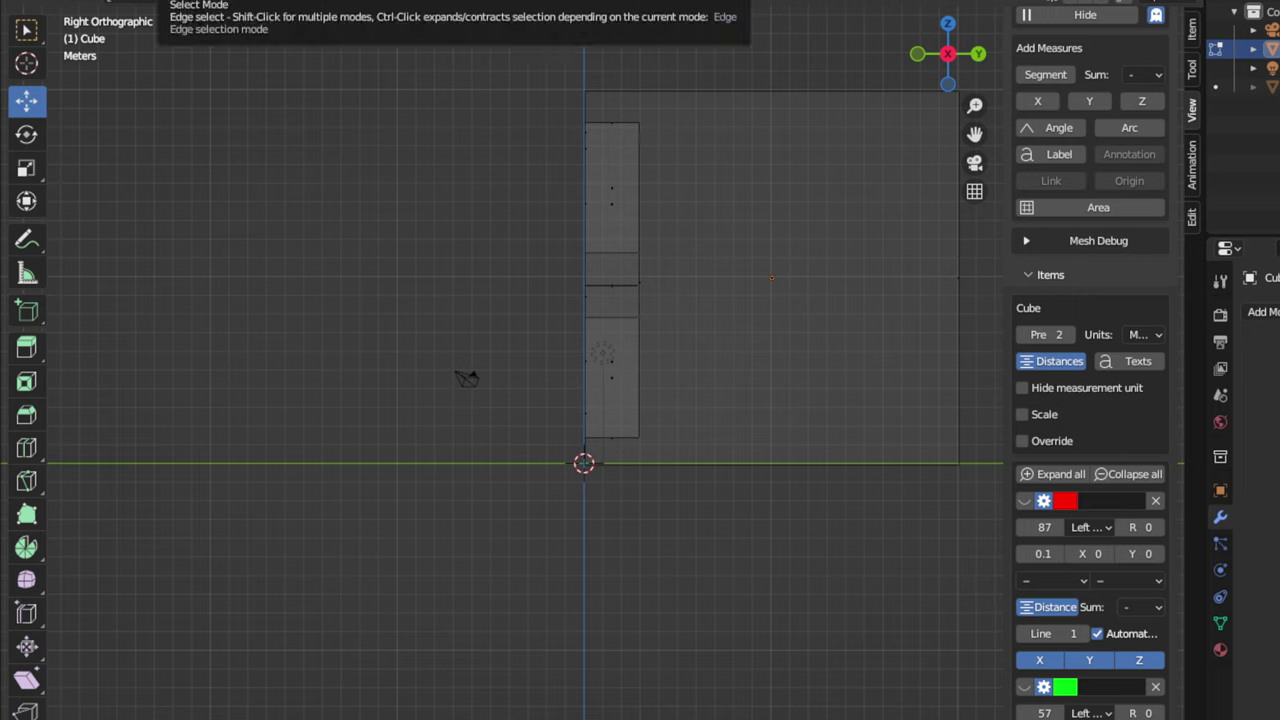
pyautogui.click(175, 1)
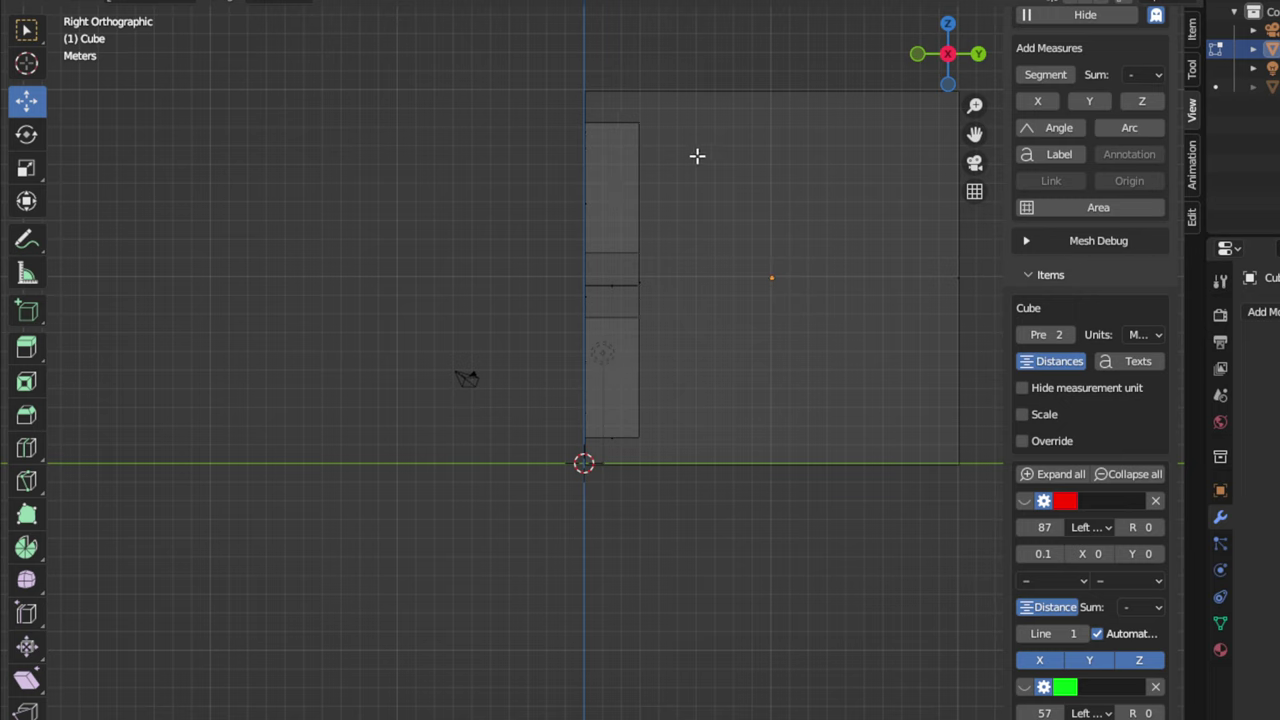
pyautogui.click(612, 124)
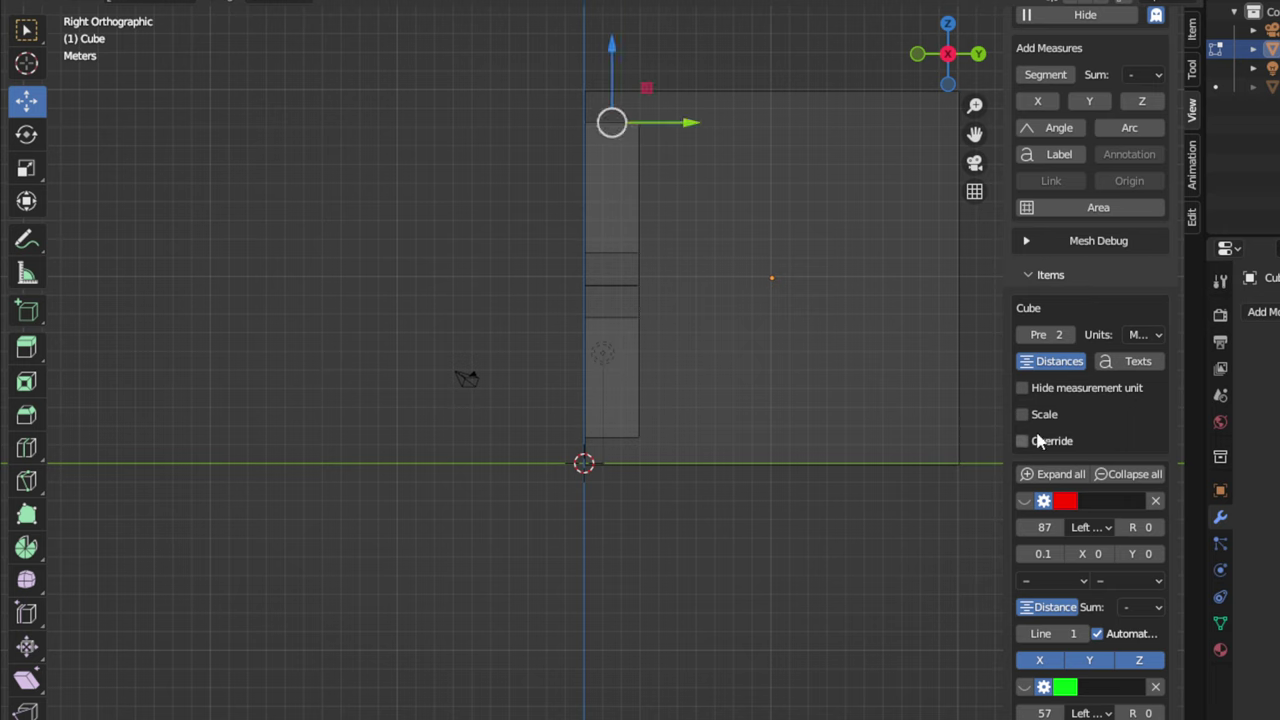
pyautogui.click(1060, 78)
pyautogui.scroll(1, 663, 95)
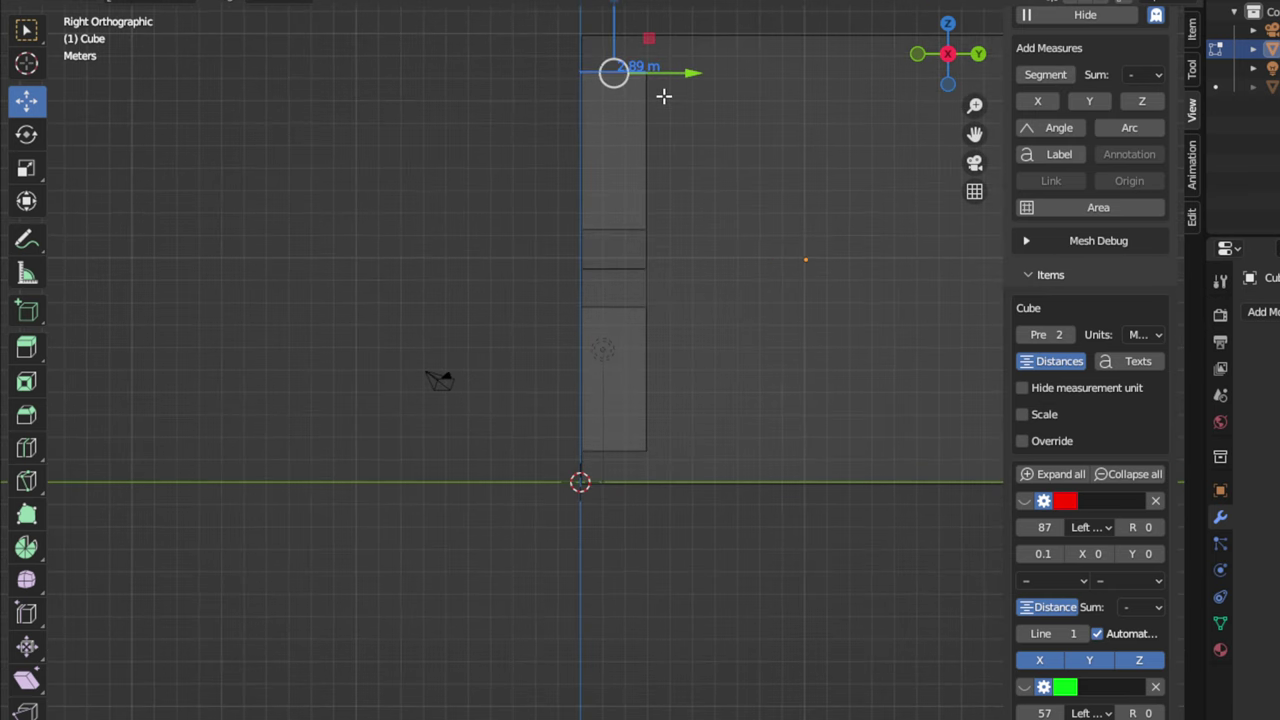
# Step: Colour the new 2.89 m MeasureIt label red and raise its font size to 74
pyautogui.moveTo(974, 134); pyautogui.dragTo(974, 273)
pyautogui.scroll(3, 725, 160)
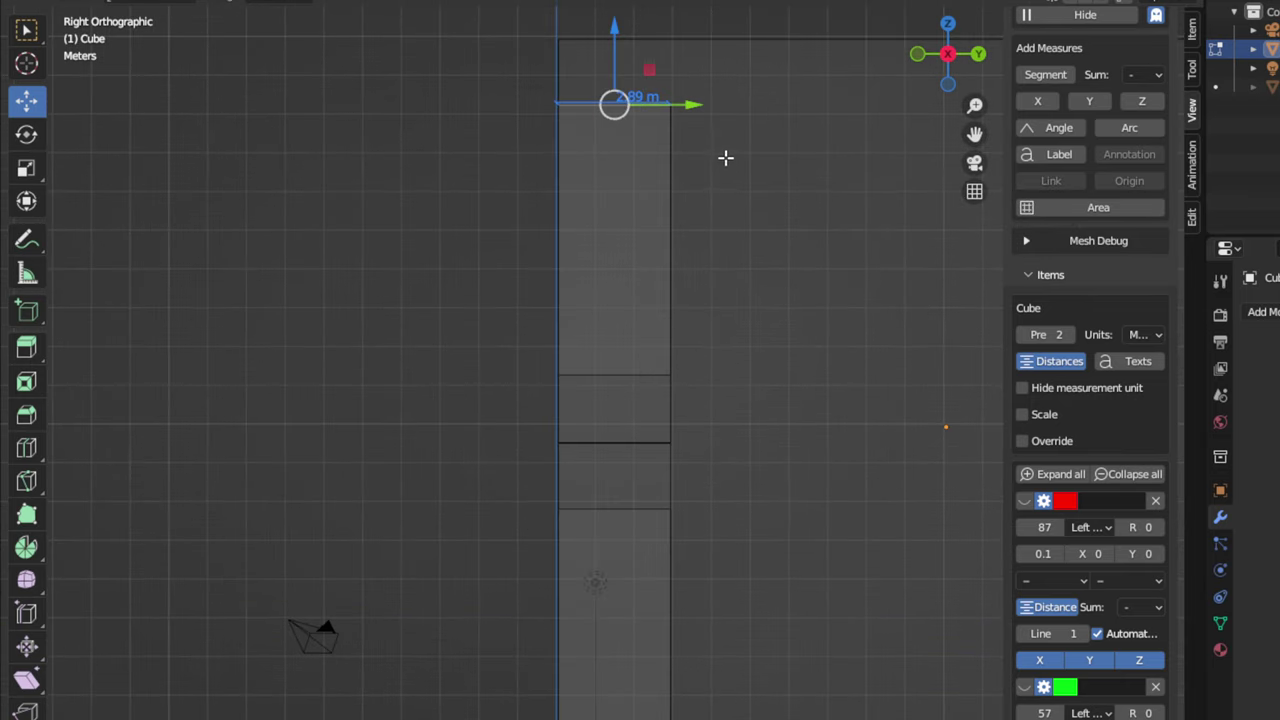
pyautogui.scroll(1, 712, 143)
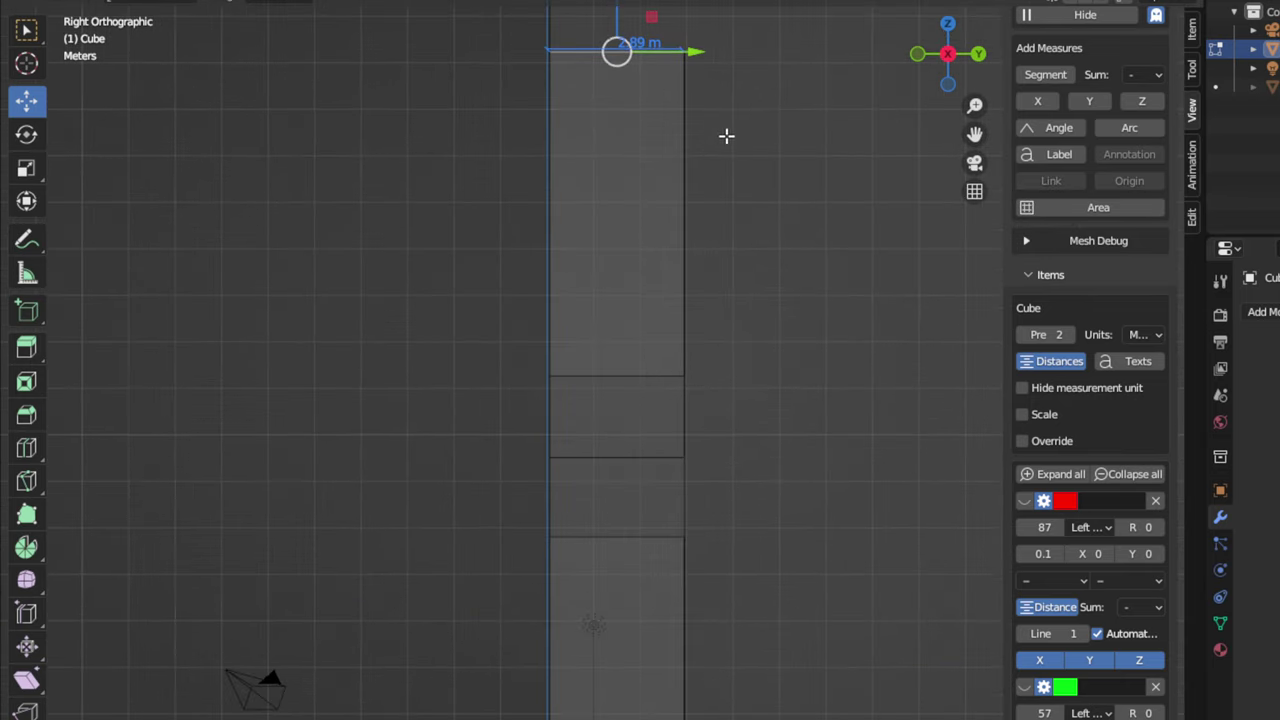
pyautogui.scroll(-2, 860, 330)
pyautogui.scroll(-8, 1065, 620)
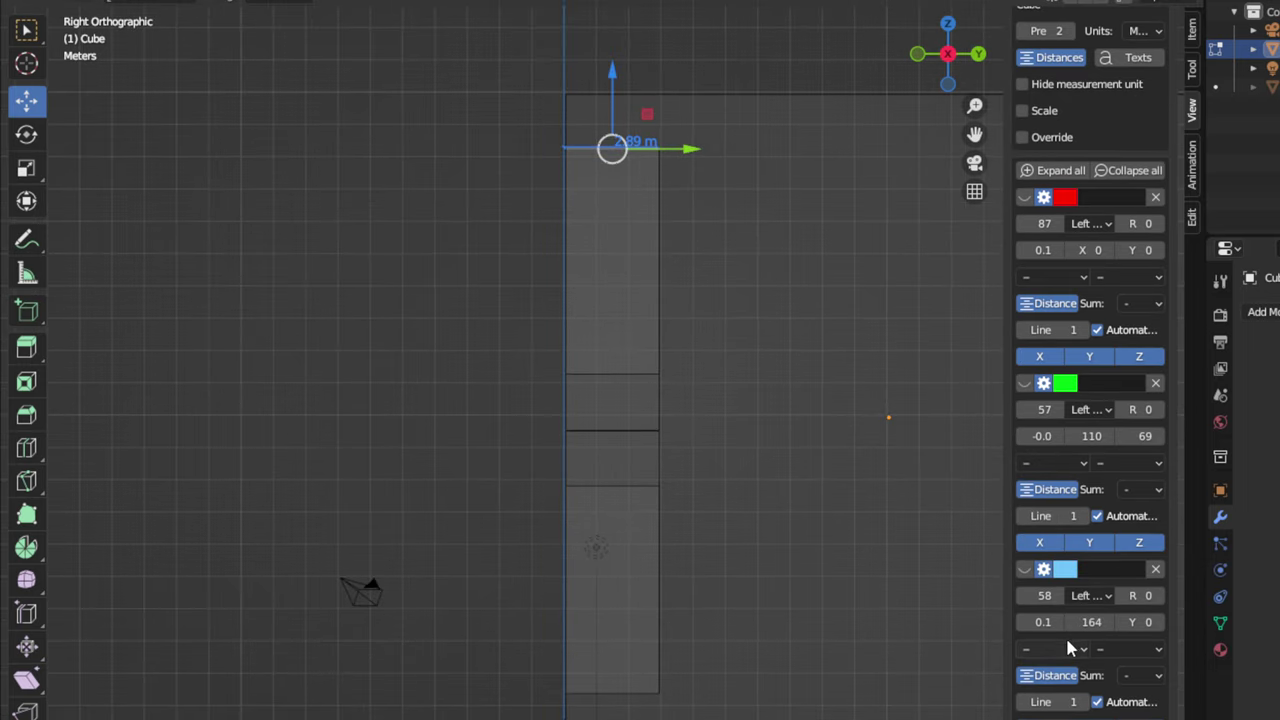
pyautogui.scroll(-3, 1068, 648)
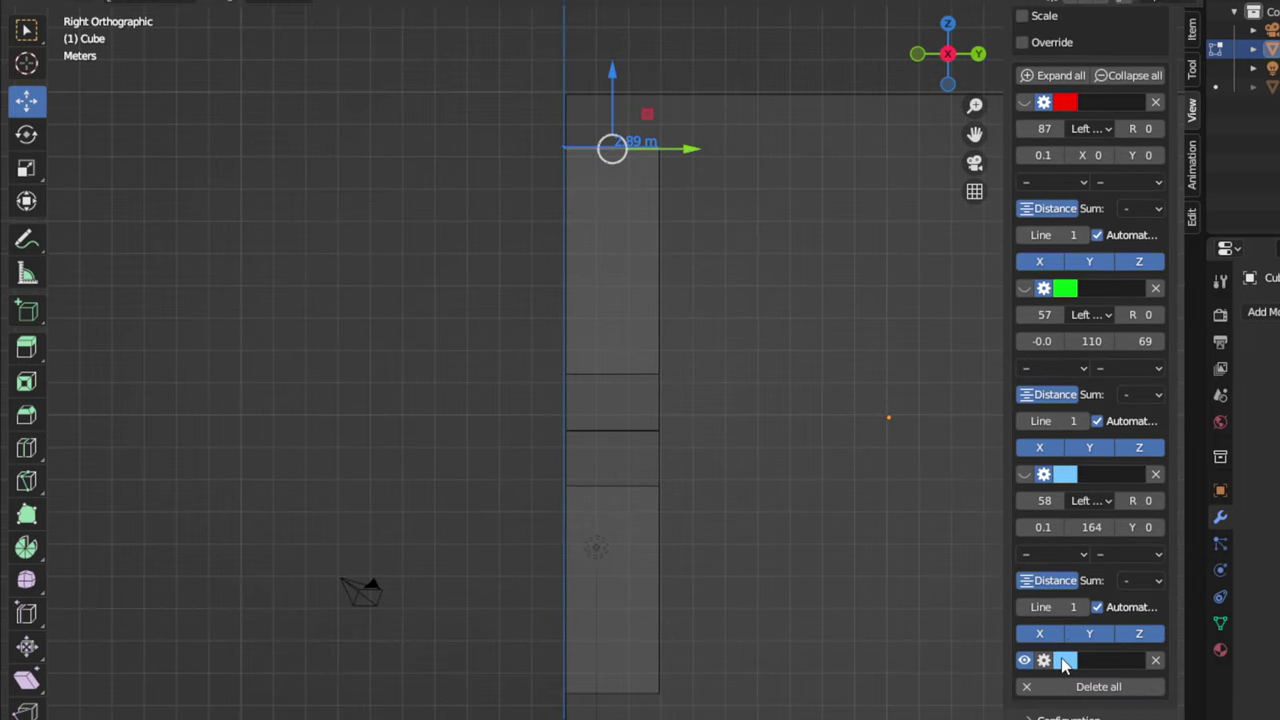
pyautogui.click(1063, 661)
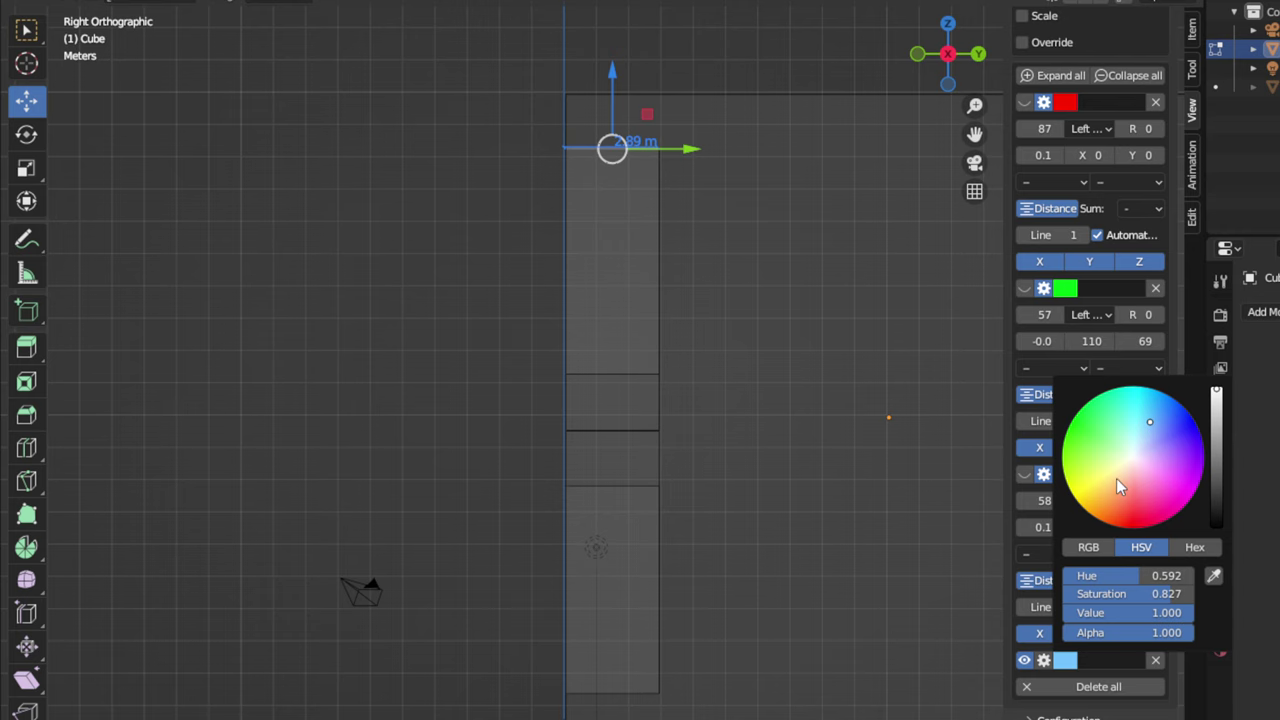
pyautogui.moveTo(1125, 466); pyautogui.dragTo(1136, 532)
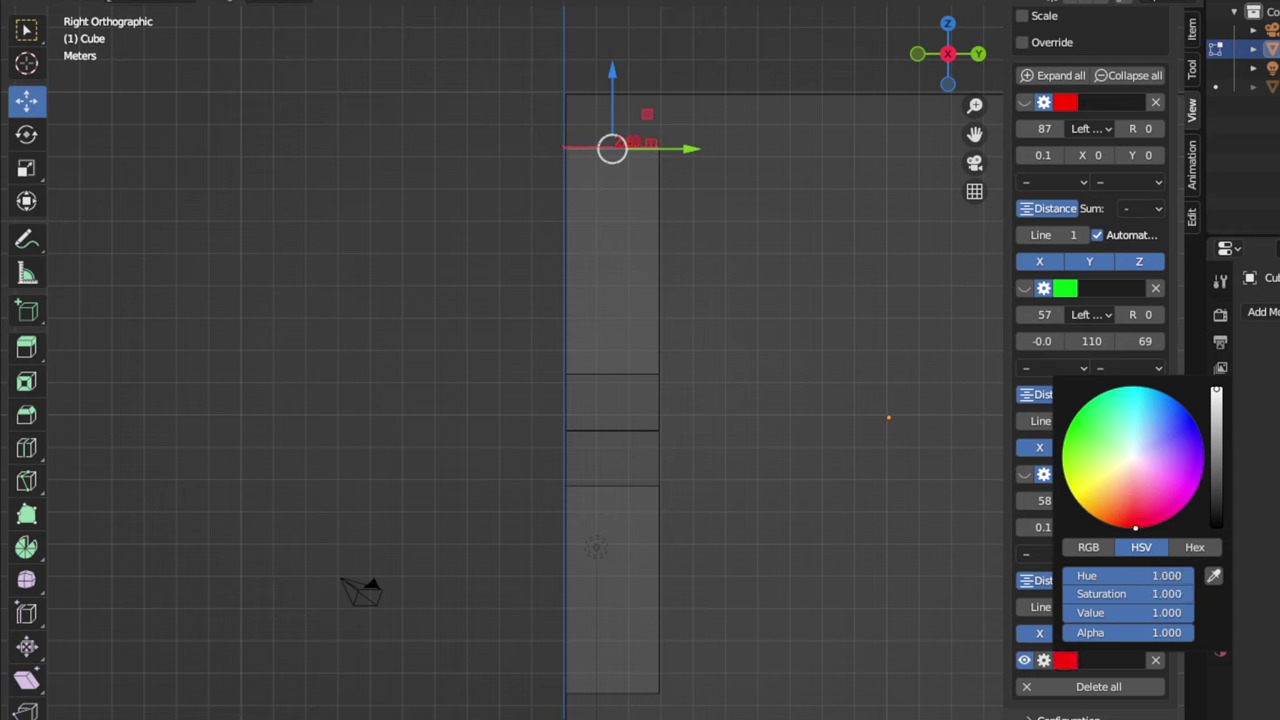
pyautogui.click(1044, 662)
pyautogui.moveTo(1044, 686); pyautogui.dragTo(1100, 686)
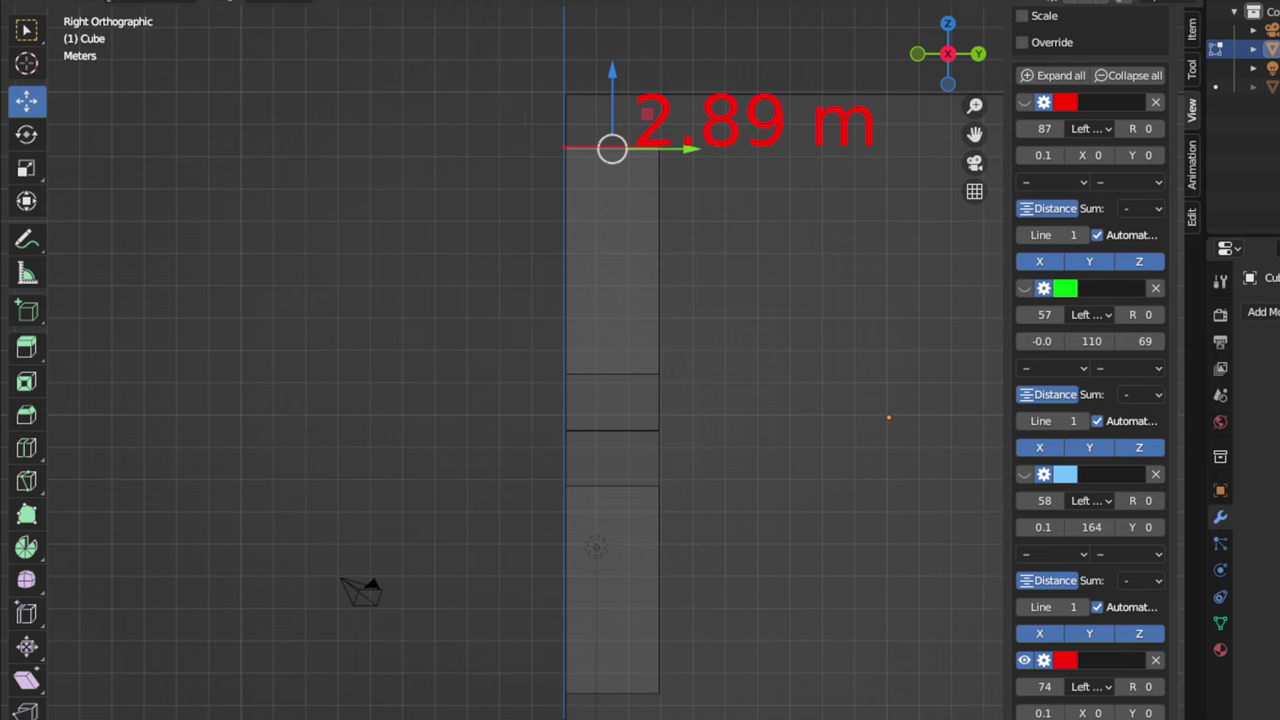
# Step: Clear the selection, switch to perspective, and try moving one X diagonal edge, then undo it
pyautogui.hotkey('alt', 'a')
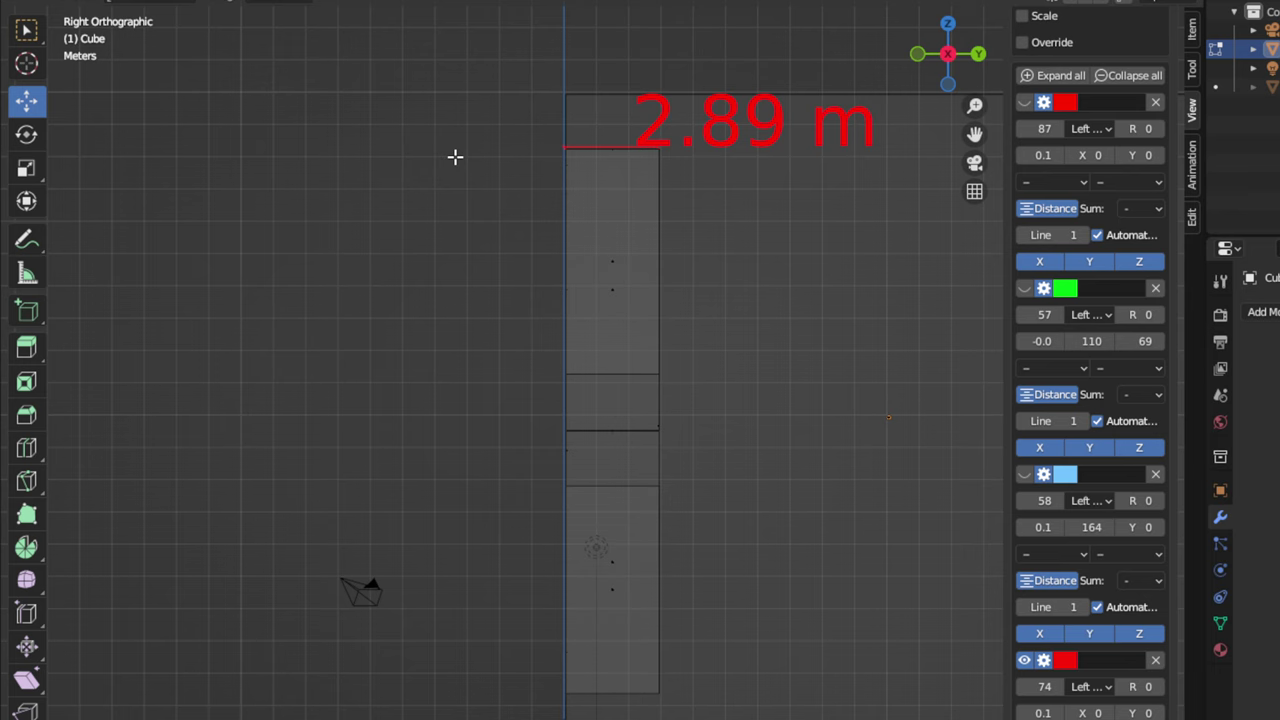
pyautogui.press('a')
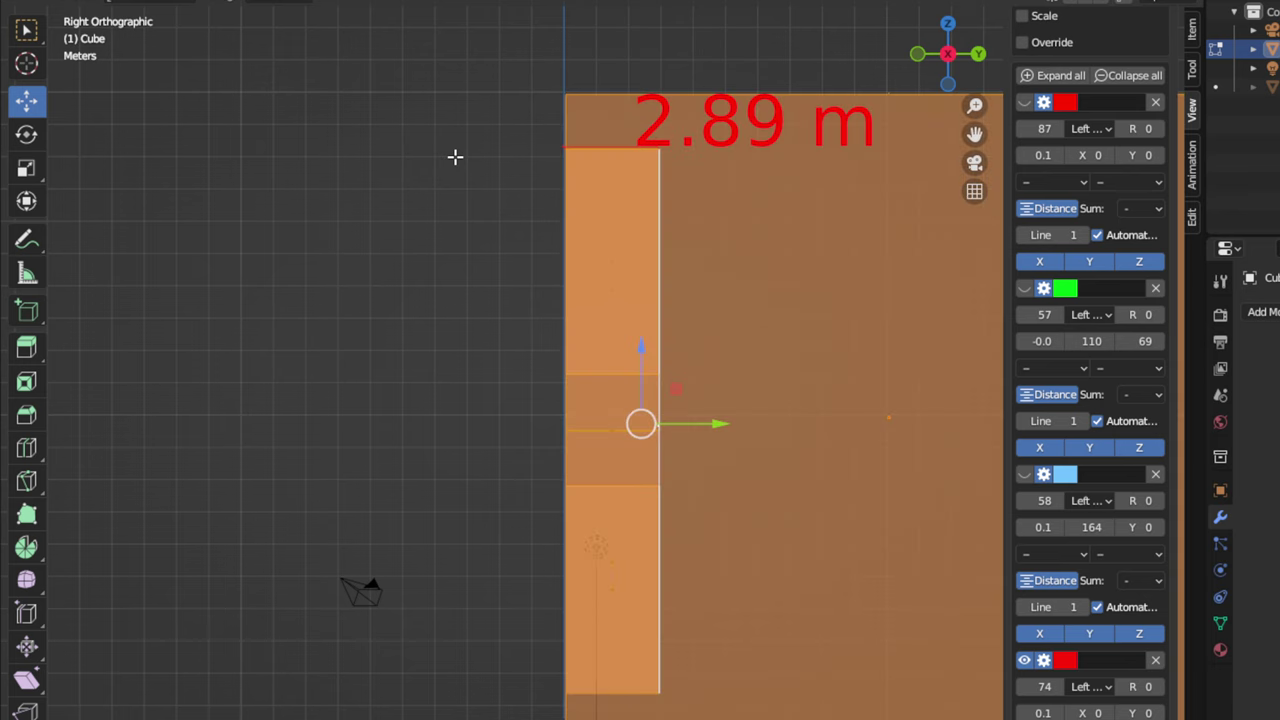
pyautogui.hotkey('alt', 'a')
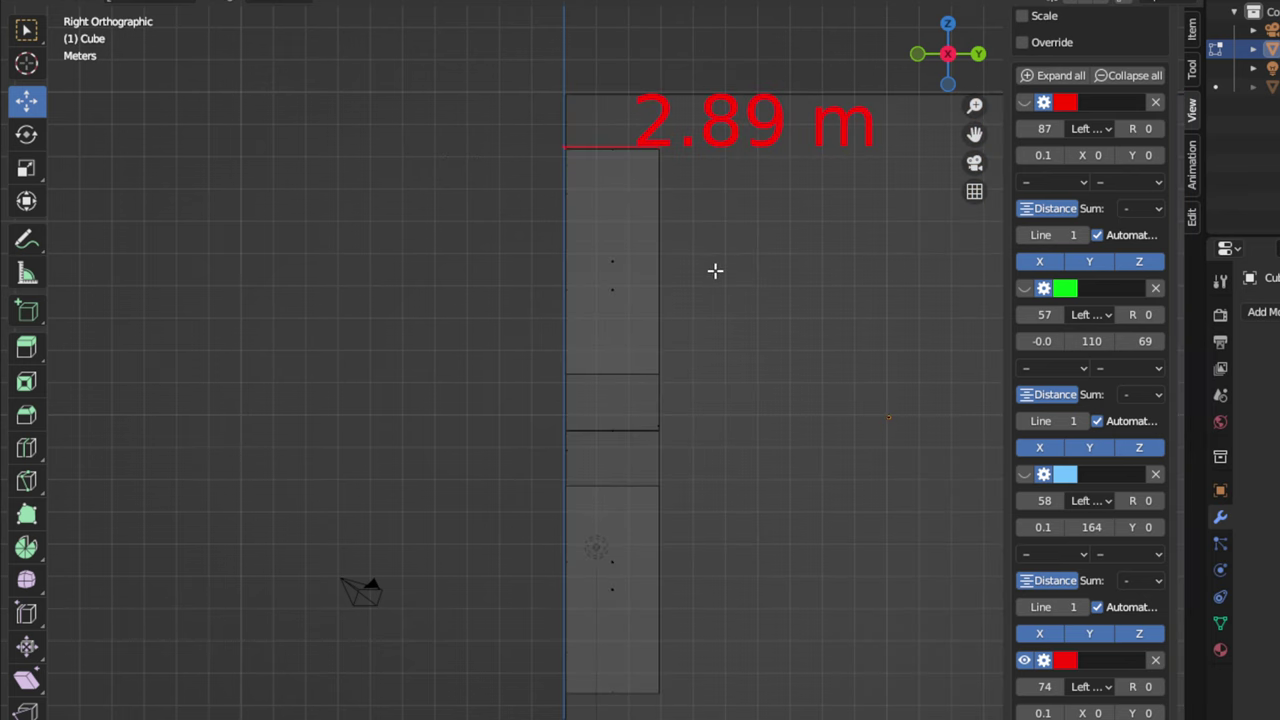
pyautogui.press('KP_5')
pyautogui.moveTo(714, 271); pyautogui.dragTo(921, 275, button='middle')
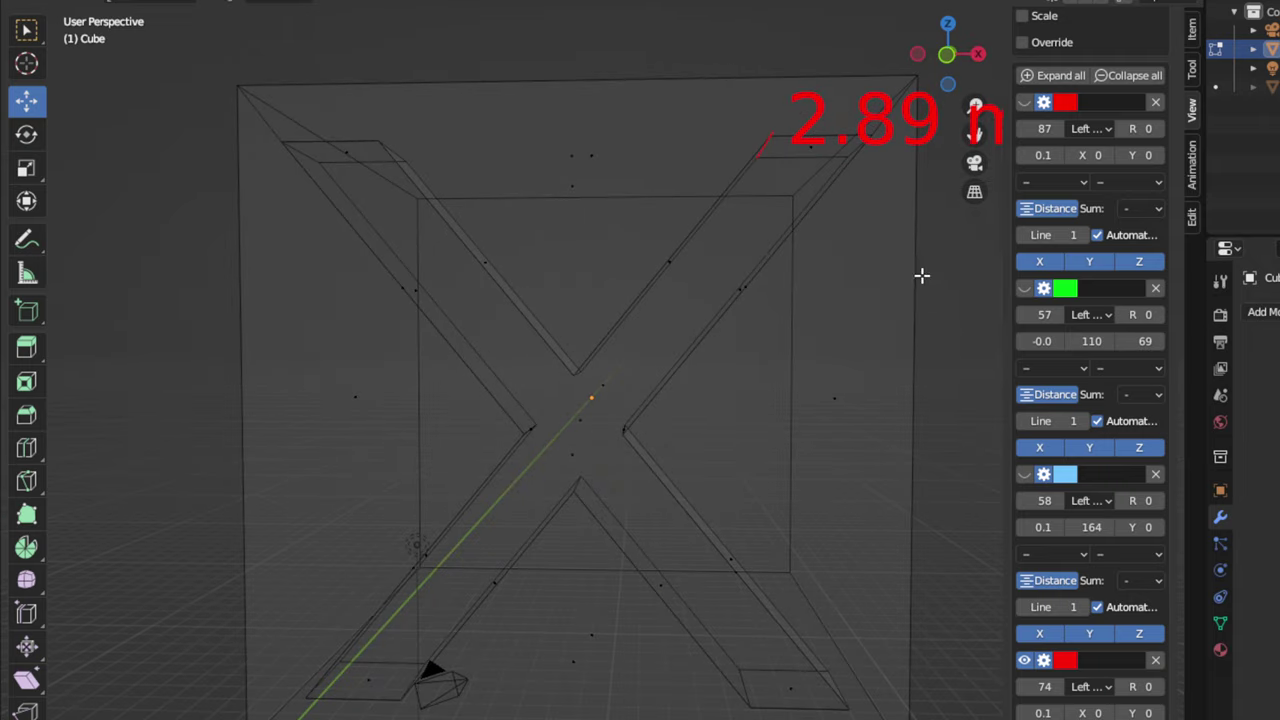
pyautogui.click(741, 235)
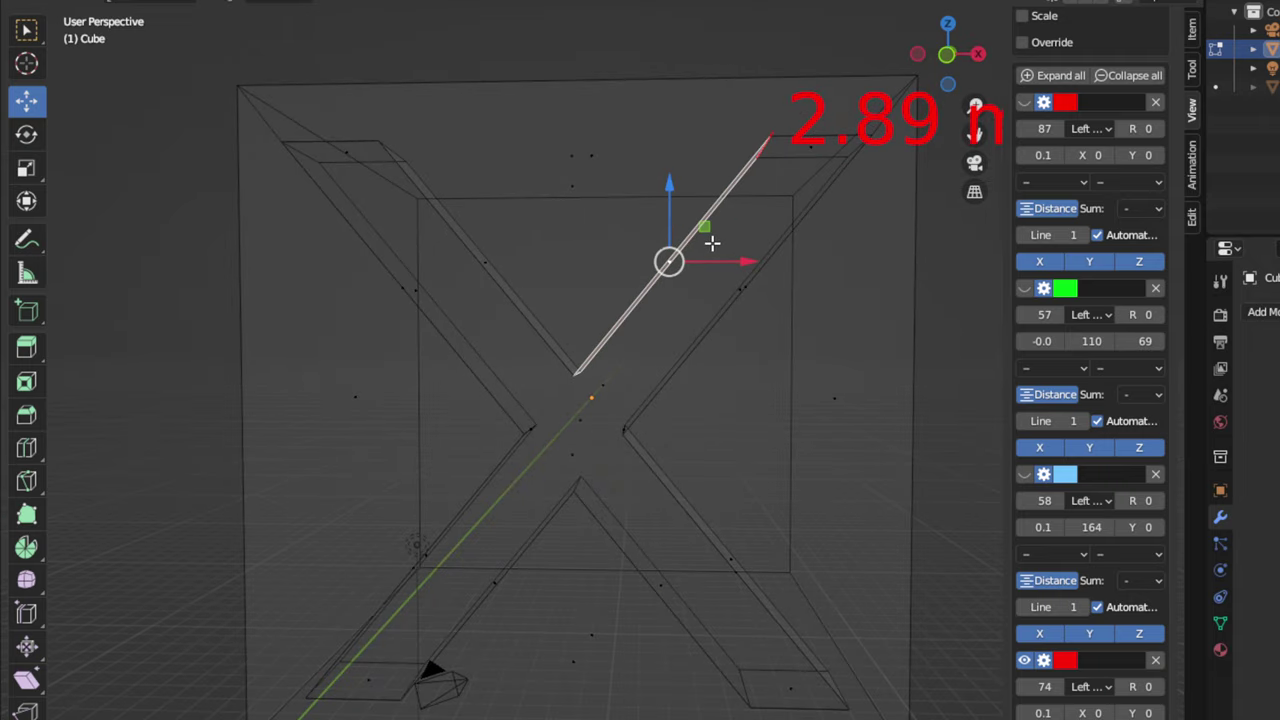
pyautogui.moveTo(711, 243); pyautogui.dragTo(723, 257)
pyautogui.hotkey('ctrl', 'z')
# Step: In solid shading, select the recessed X face, then view it from the right in wireframe
pyautogui.hotkey('shift', 'z')
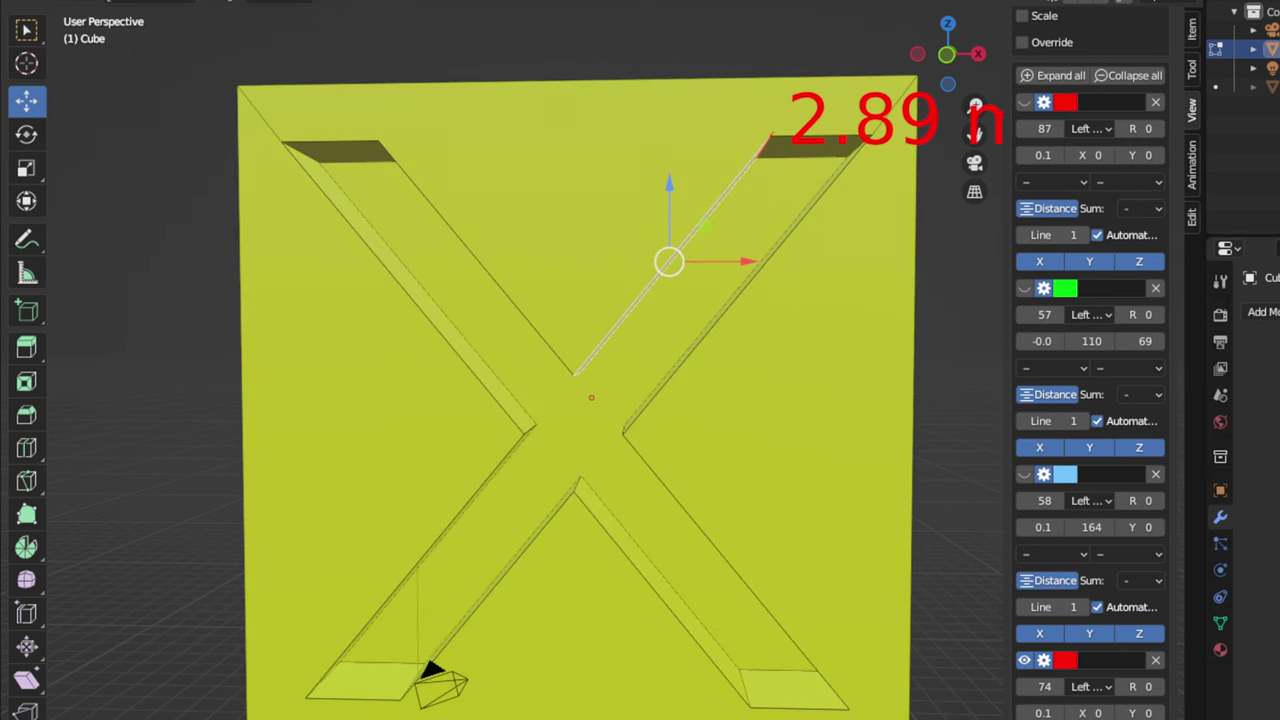
pyautogui.click(761, 204)
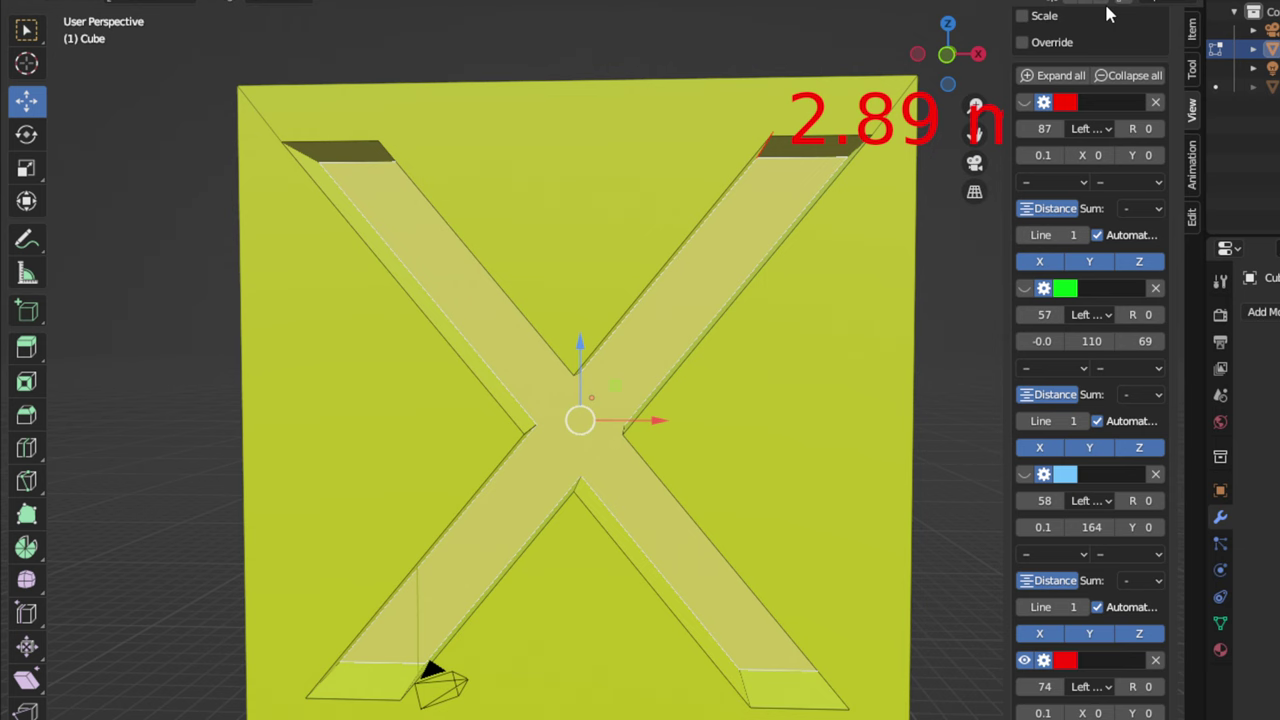
pyautogui.press('KP_3')
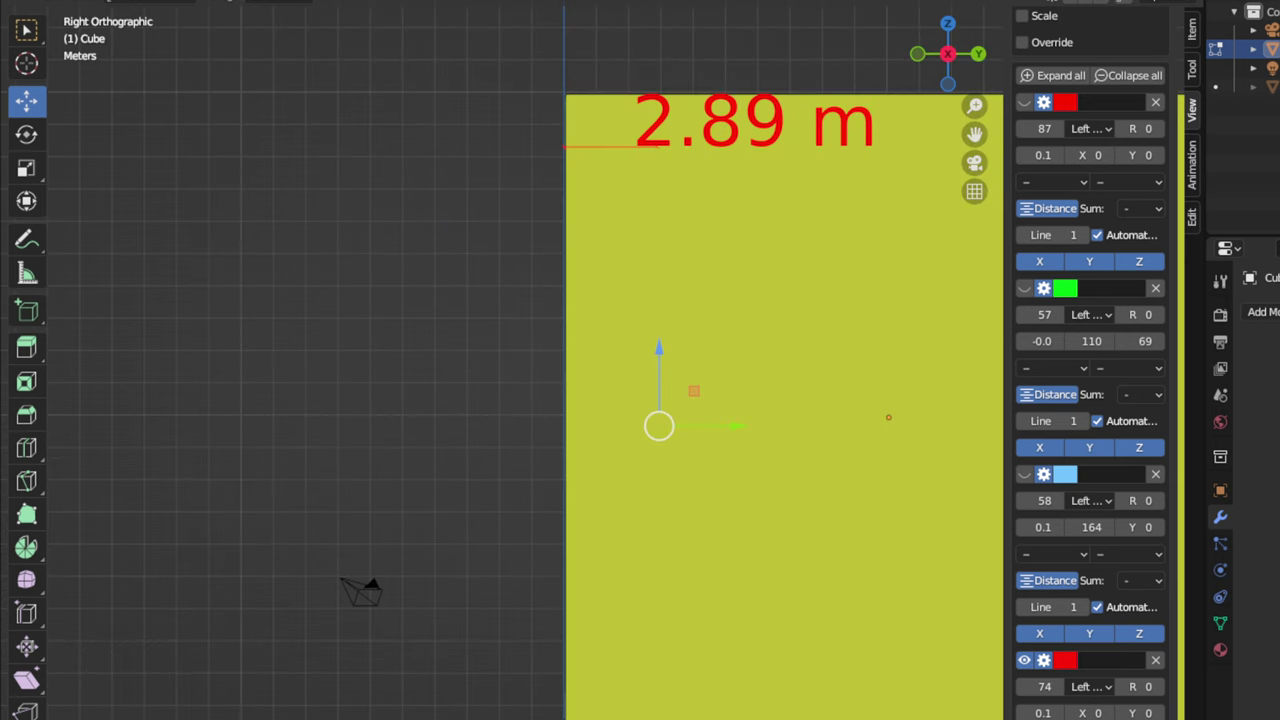
pyautogui.hotkey('shift', 'z')
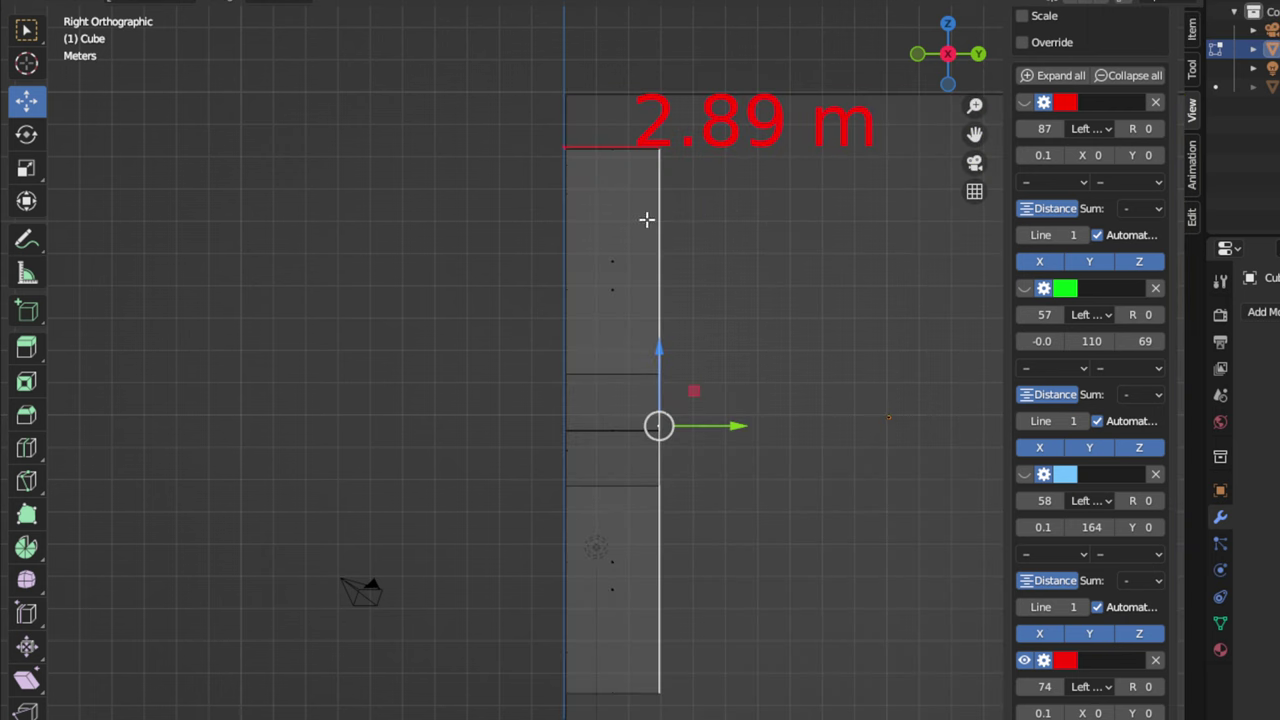
# Step: Drag the X face along Y until the measurement reads 1.01 m, then orbit in Material Preview
pyautogui.moveTo(734, 426); pyautogui.dragTo(666, 404)
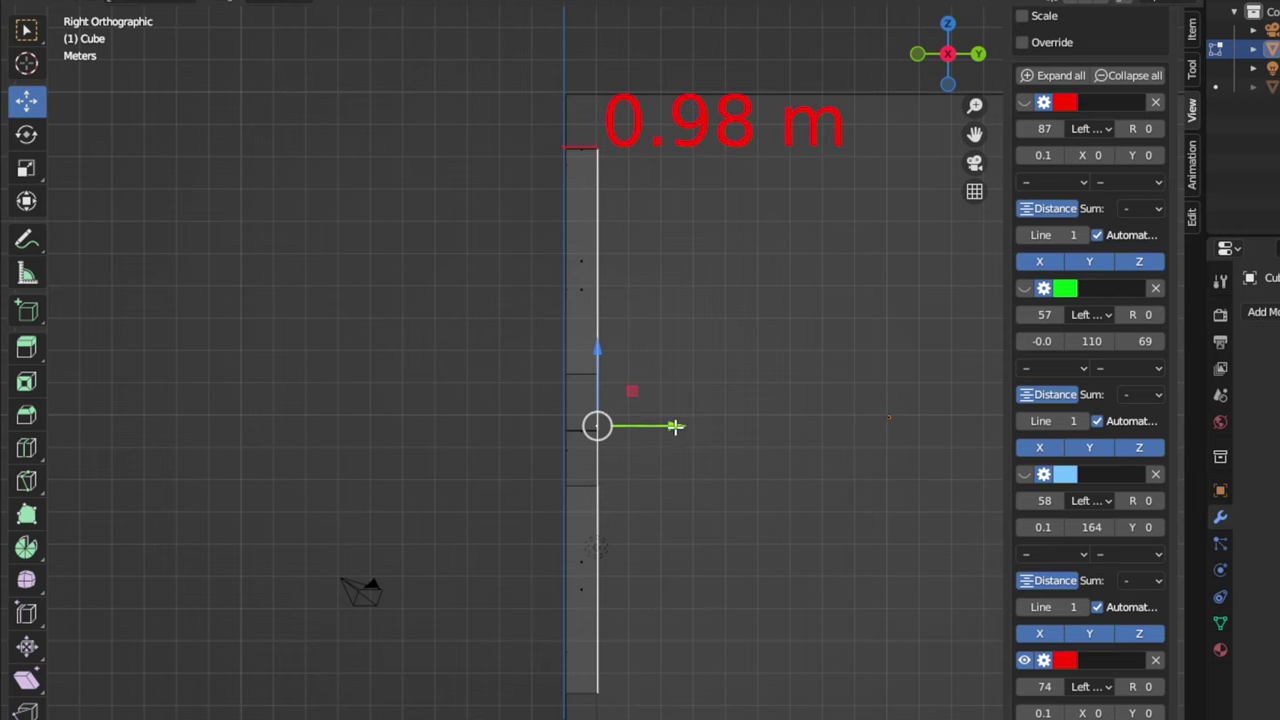
pyautogui.moveTo(677, 426); pyautogui.dragTo(674, 420)
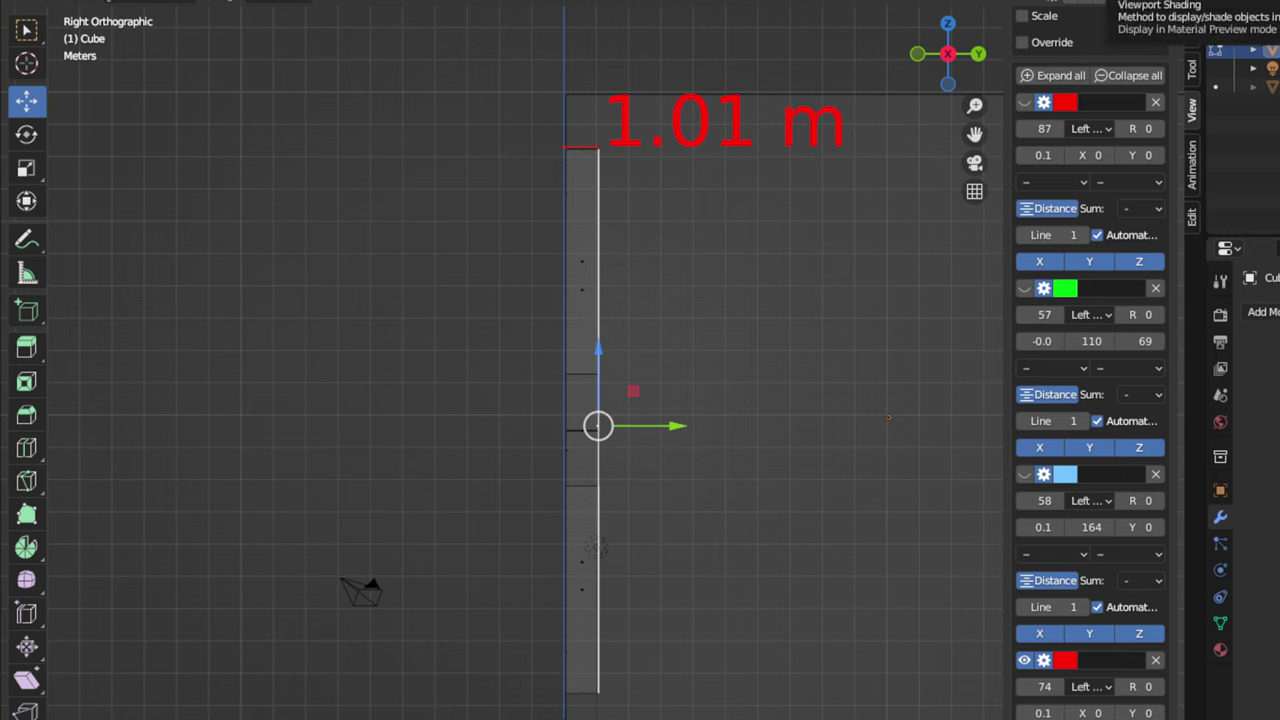
pyautogui.click(1130, 2)
pyautogui.moveTo(477, 257)
pyautogui.mouseDown(button='middle')
pyautogui.moveTo(541, 248)
pyautogui.moveTo(700, 280)
pyautogui.moveTo(762, 270)
pyautogui.mouseUp(button='middle')
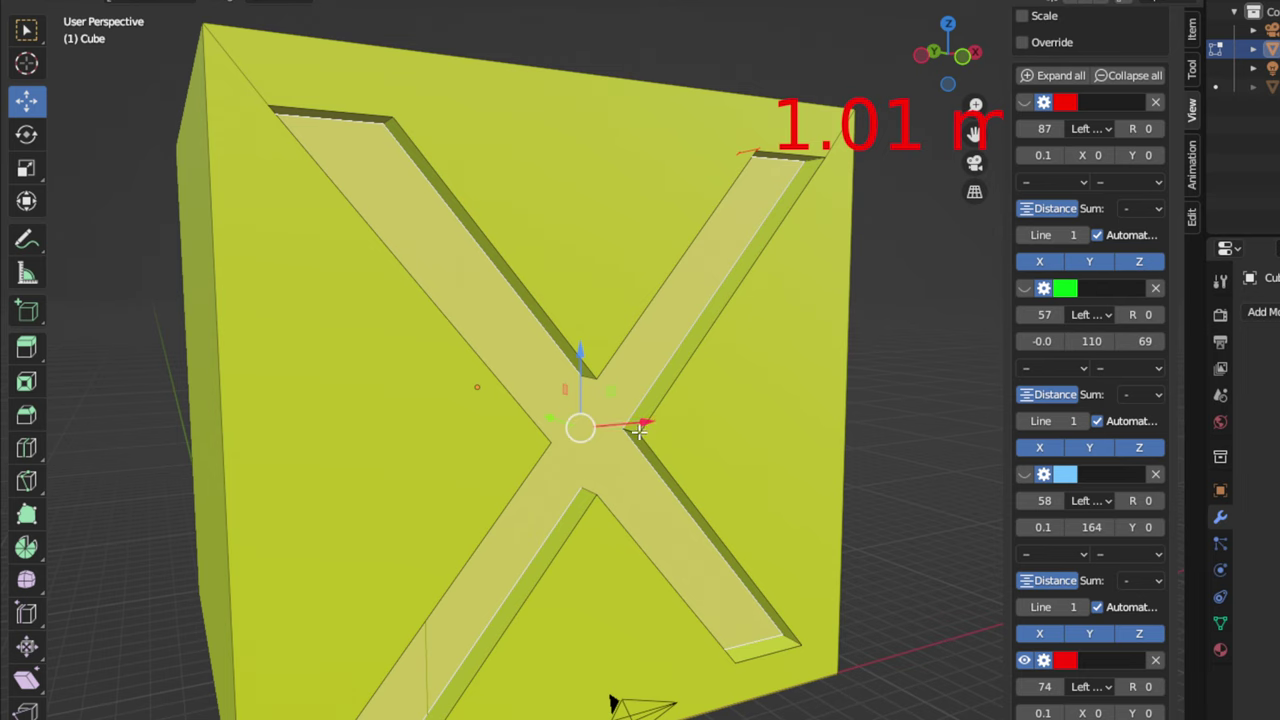
# Step: Switch the cube back to Object Mode, view it from above, and make the Text object active
pyautogui.moveTo(688, 400); pyautogui.dragTo(665, 385, button='middle')
pyautogui.scroll(-4, 665, 385)
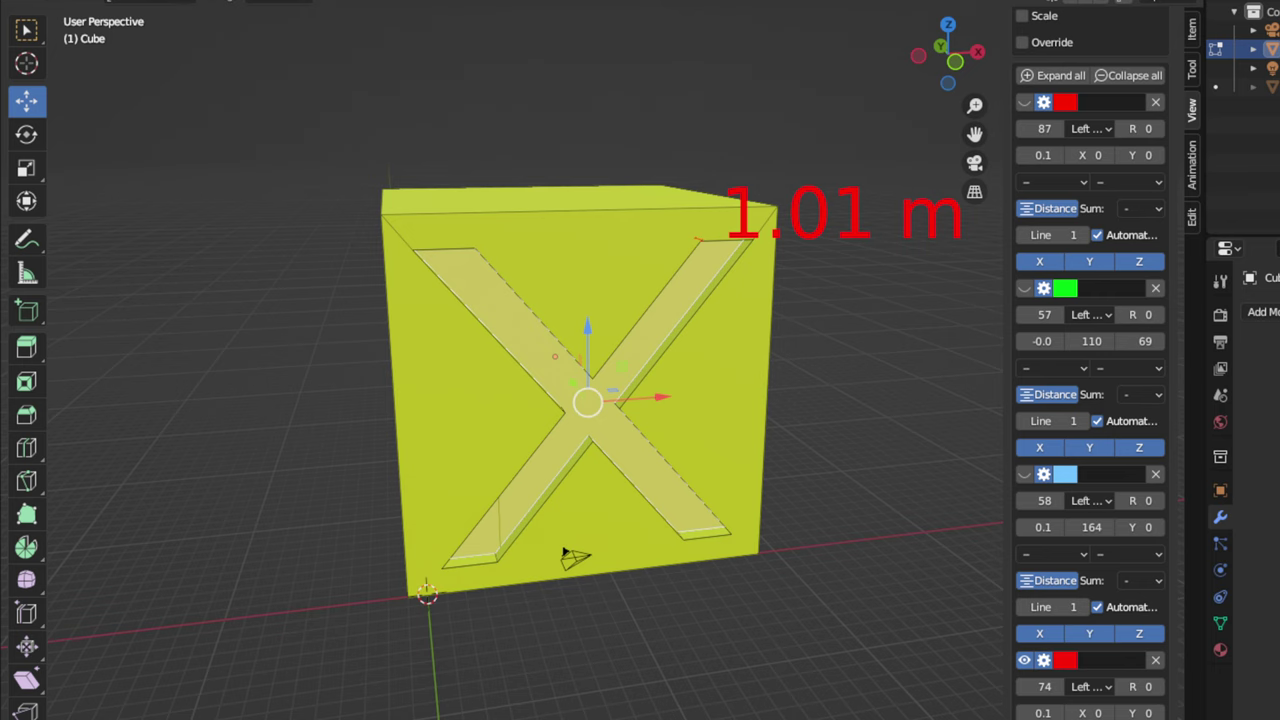
pyautogui.click(95, 2)
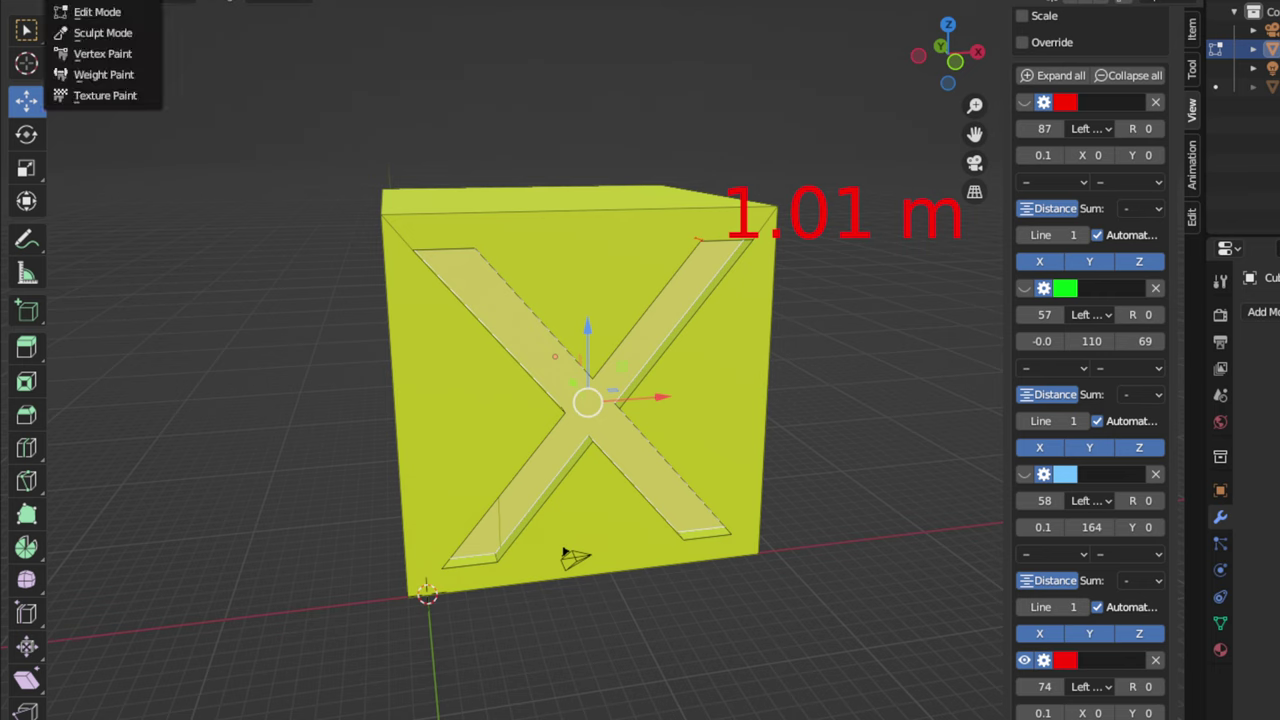
pyautogui.click(107, 3)
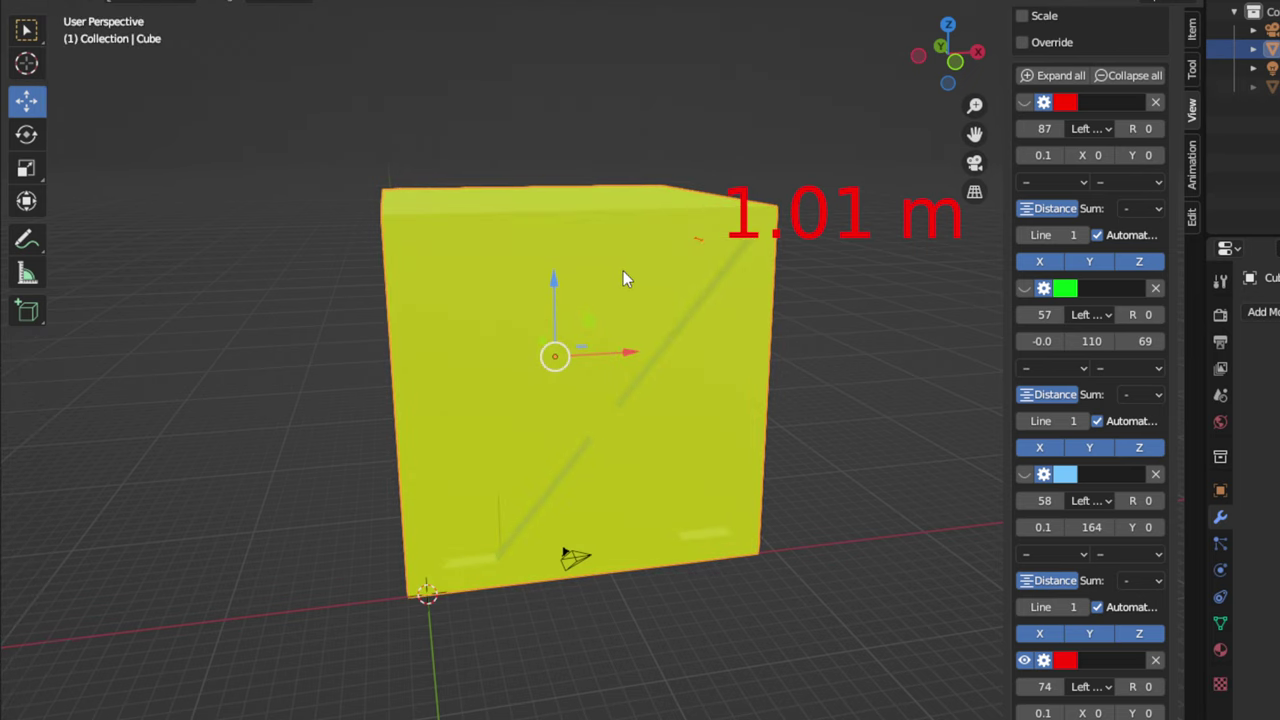
pyautogui.moveTo(623, 270); pyautogui.dragTo(590, 322, button='middle')
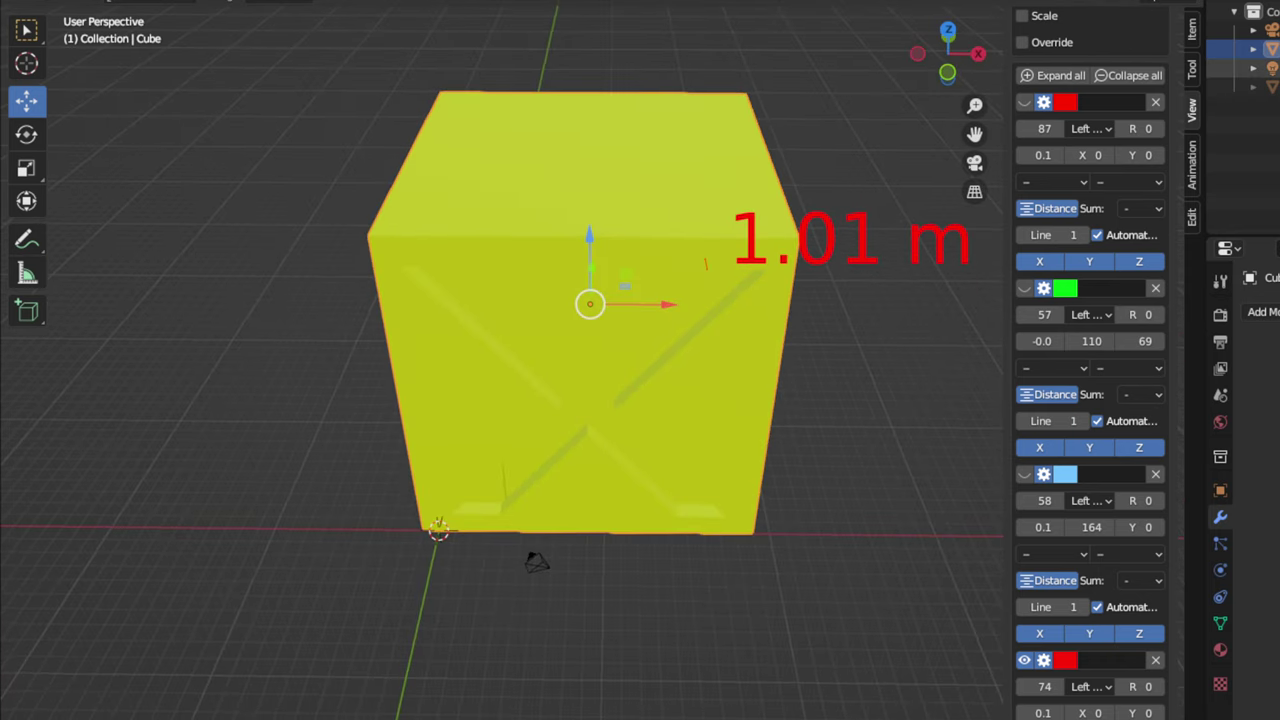
pyautogui.click(1245, 87)
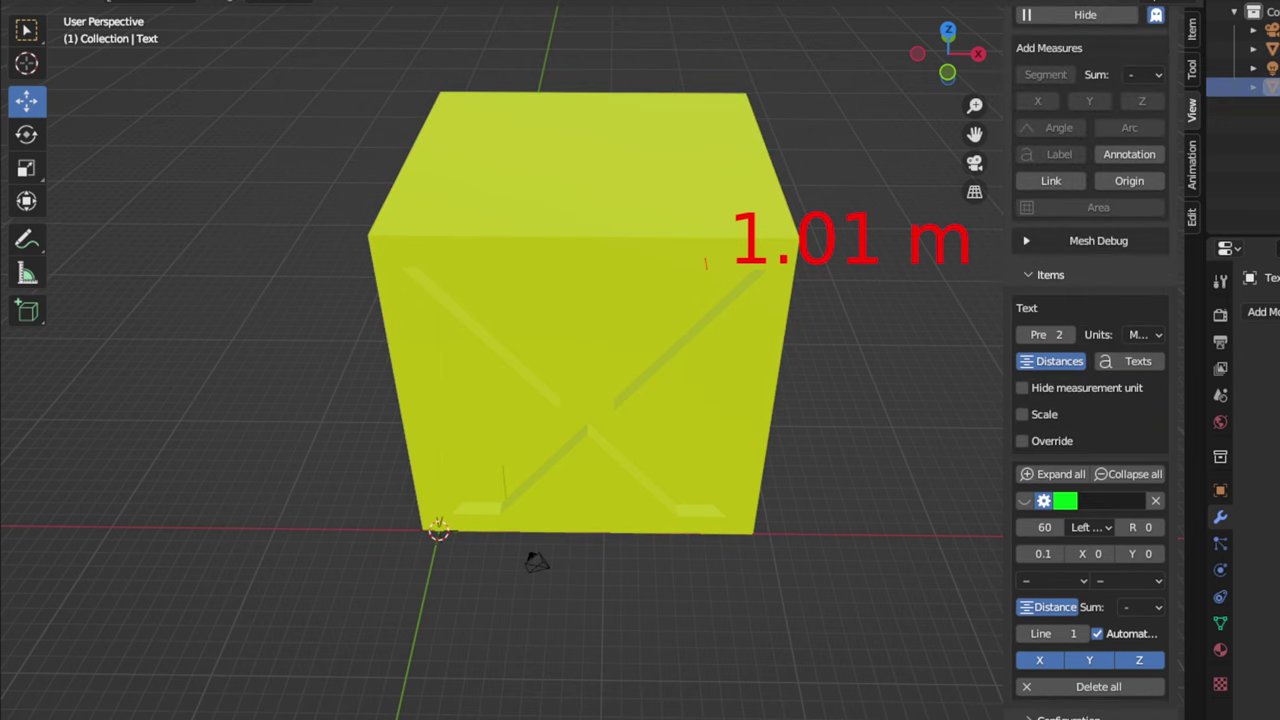
# Step: Select the grey V-shaped text object in front of the cube and delete it
pyautogui.scroll(-1, 839, 214)
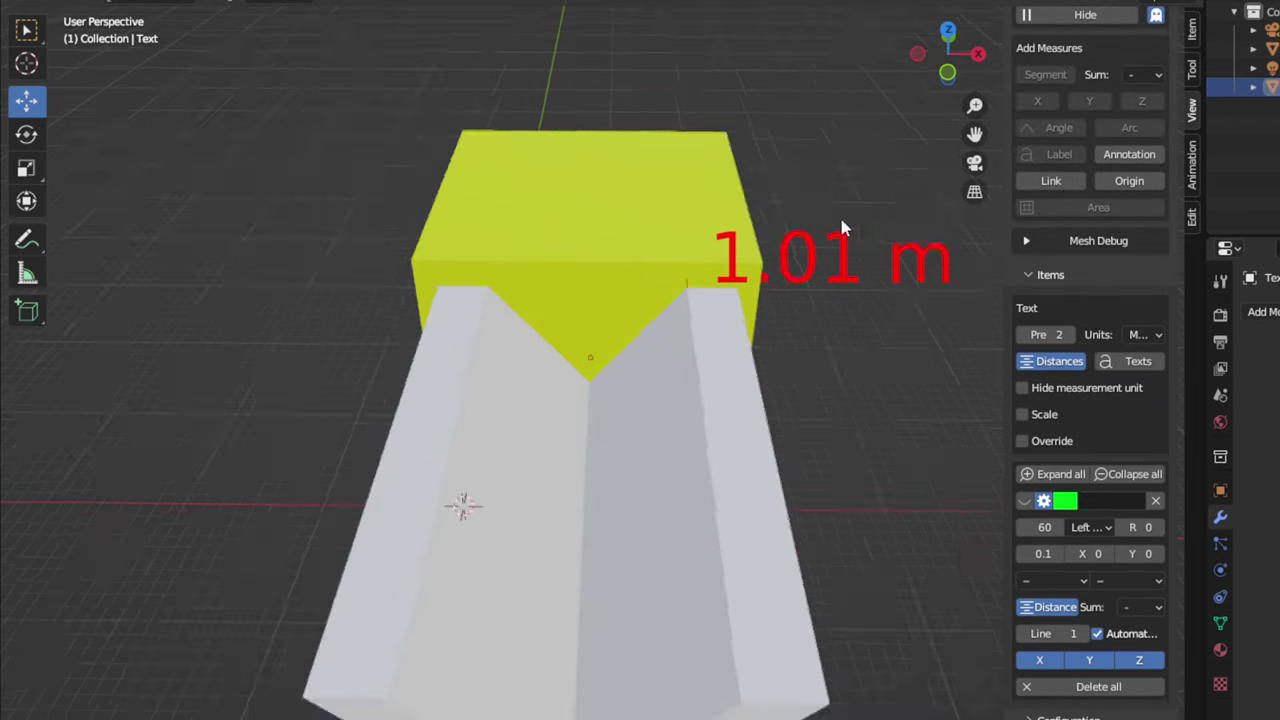
pyautogui.click(704, 465)
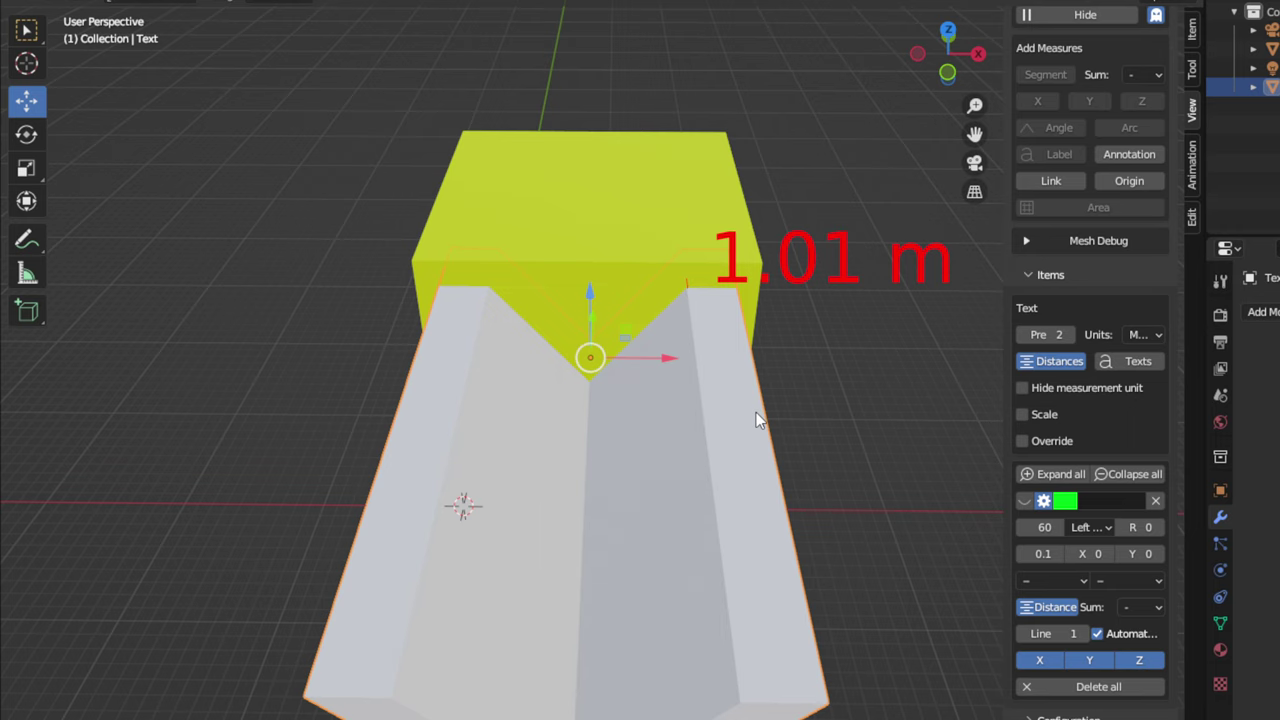
pyautogui.press('Delete')
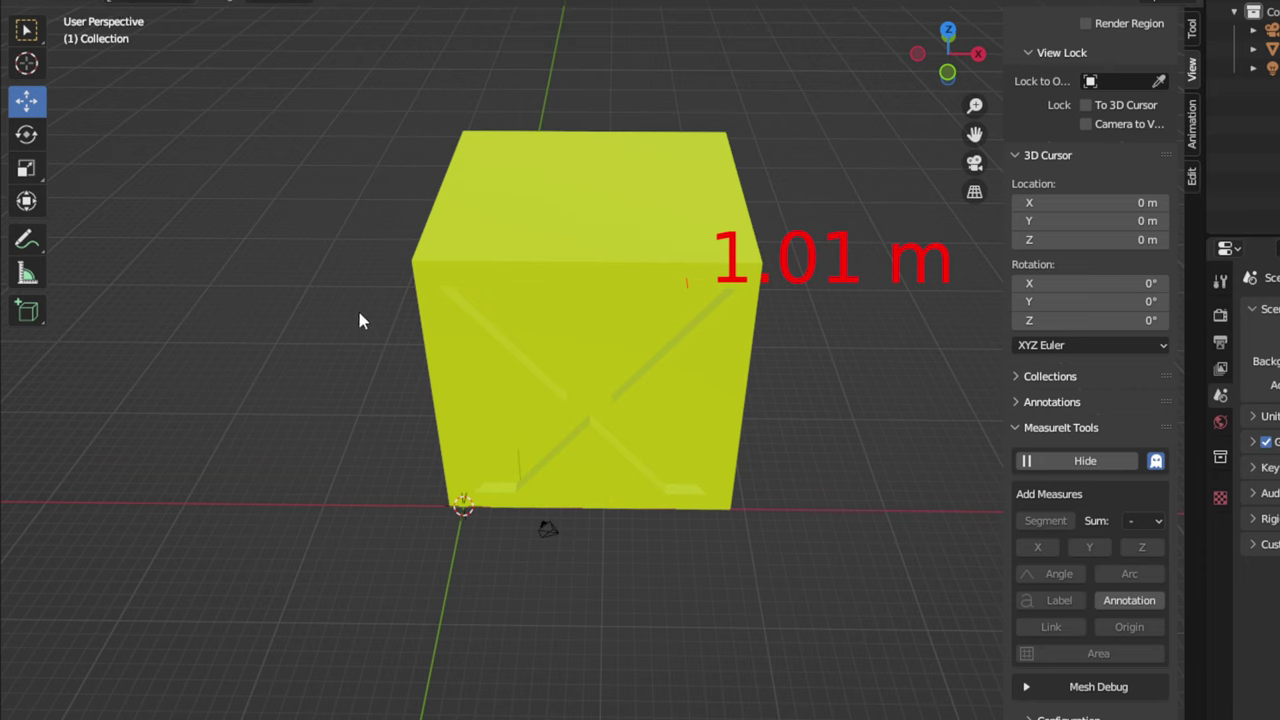
# Step: Add a Text object at the 3D cursor, lift it along Z, and enter text editing
pyautogui.hotkey('shift', 'a')
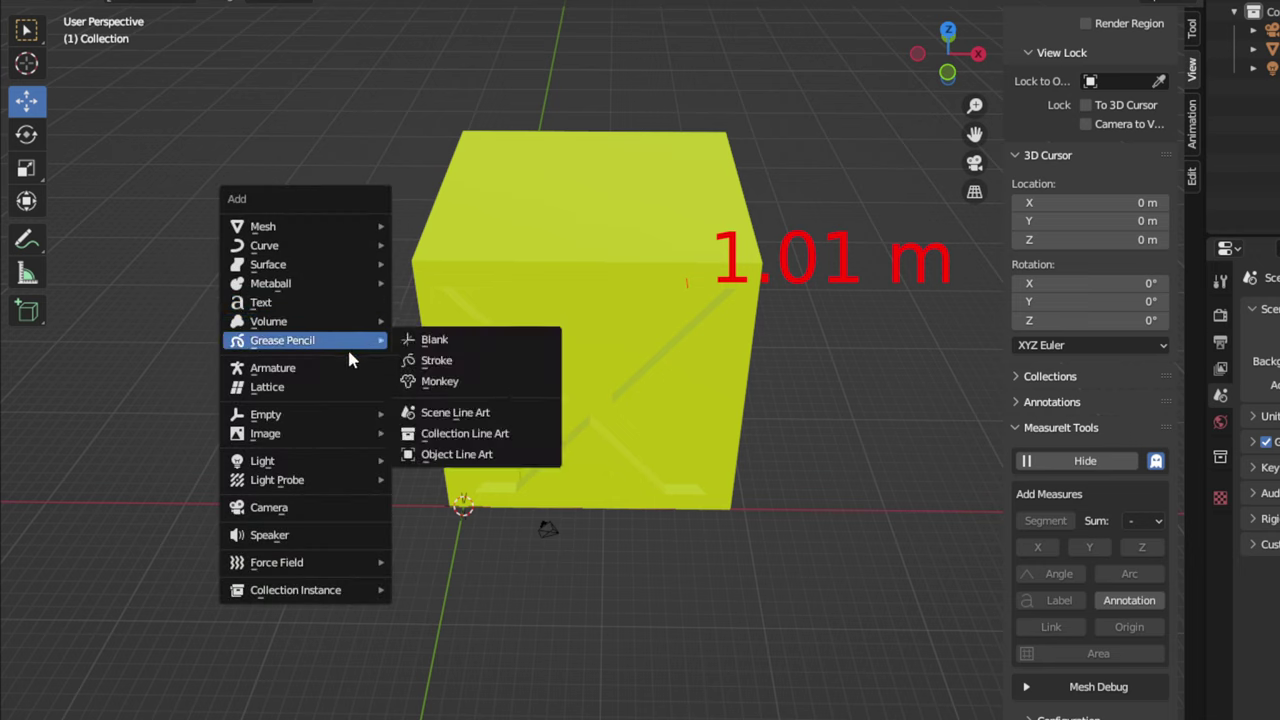
pyautogui.click(300, 304)
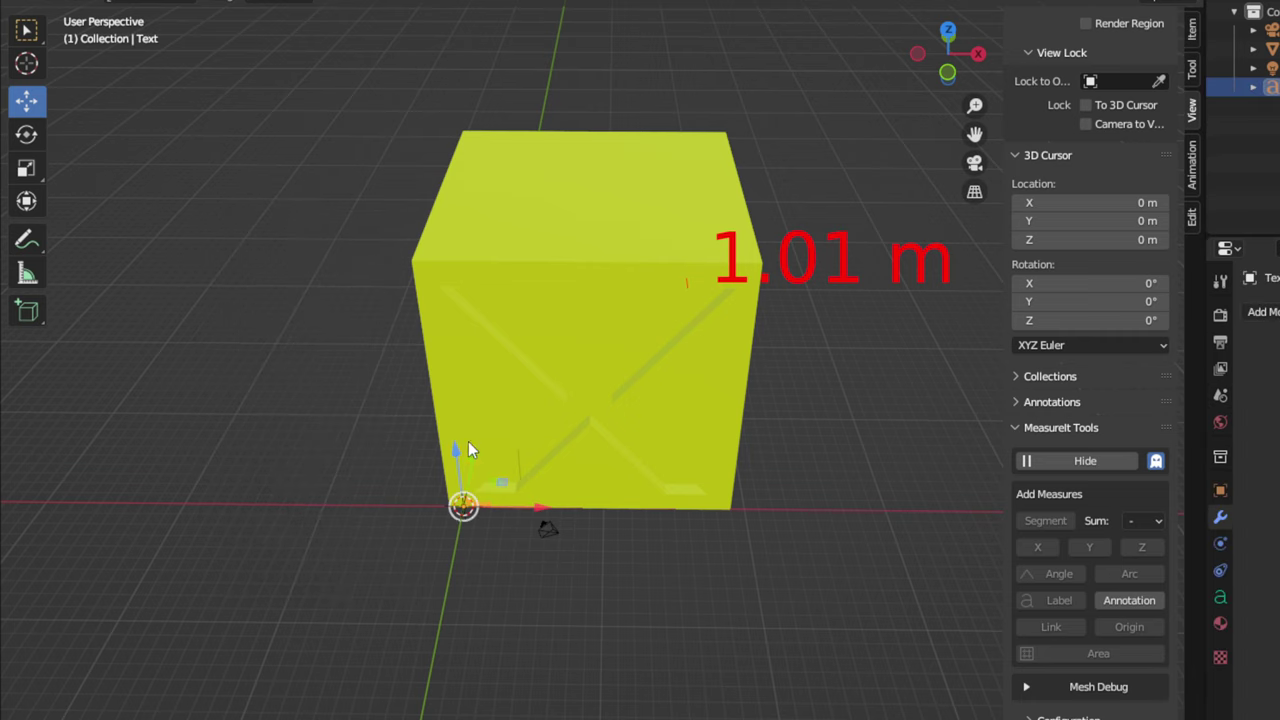
pyautogui.moveTo(455, 458); pyautogui.dragTo(464, 50)
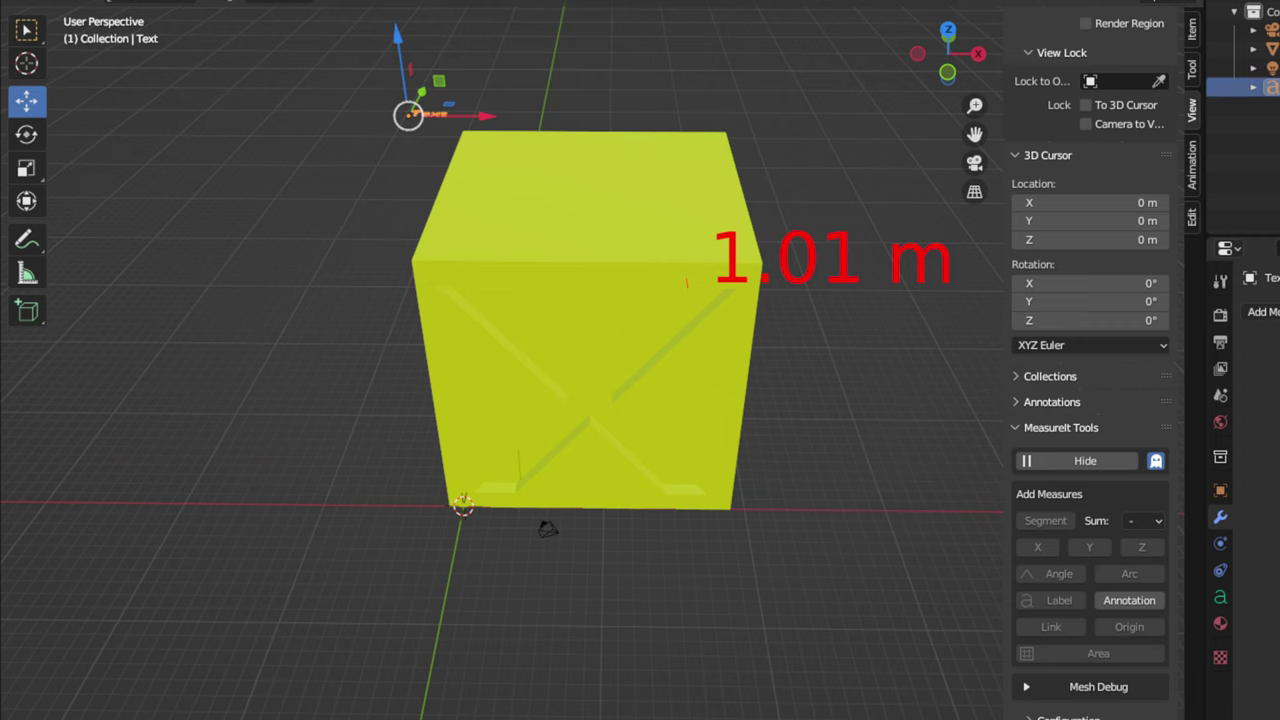
pyautogui.press('Tab')
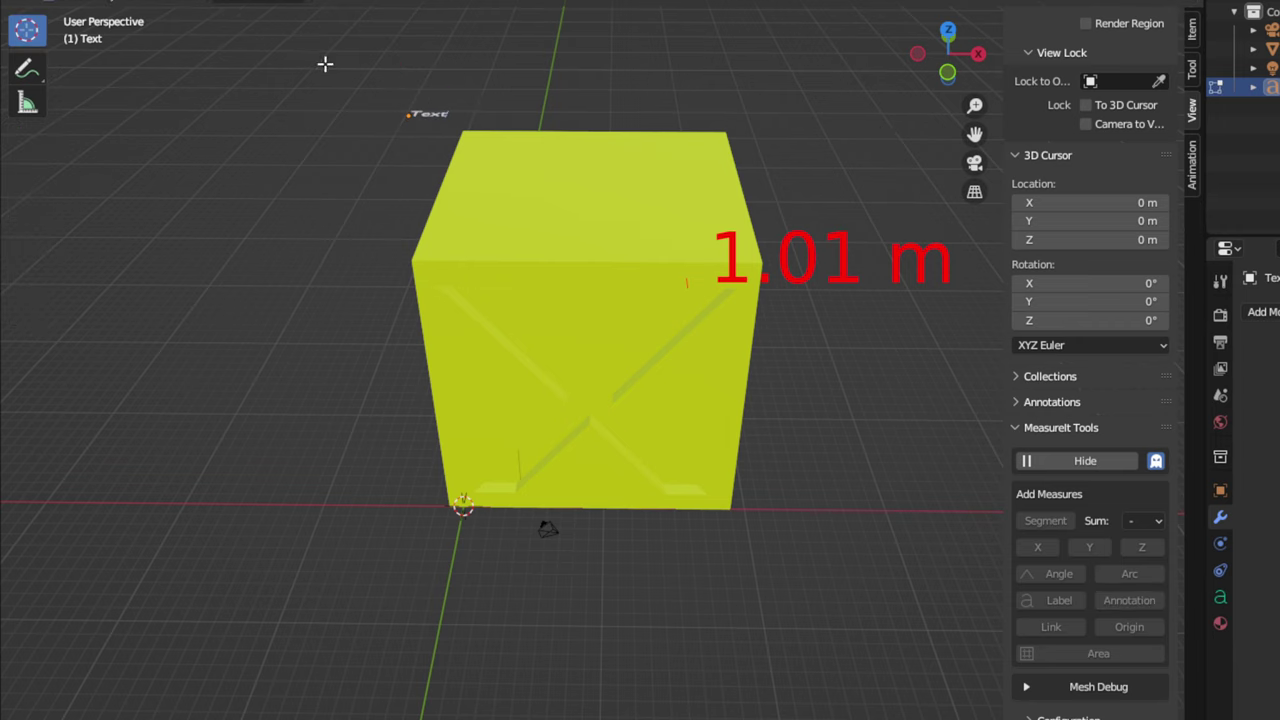
# Step: Replace the default word 'Text' with the letter Y
pyautogui.moveTo(976, 131); pyautogui.dragTo(1164, 248)
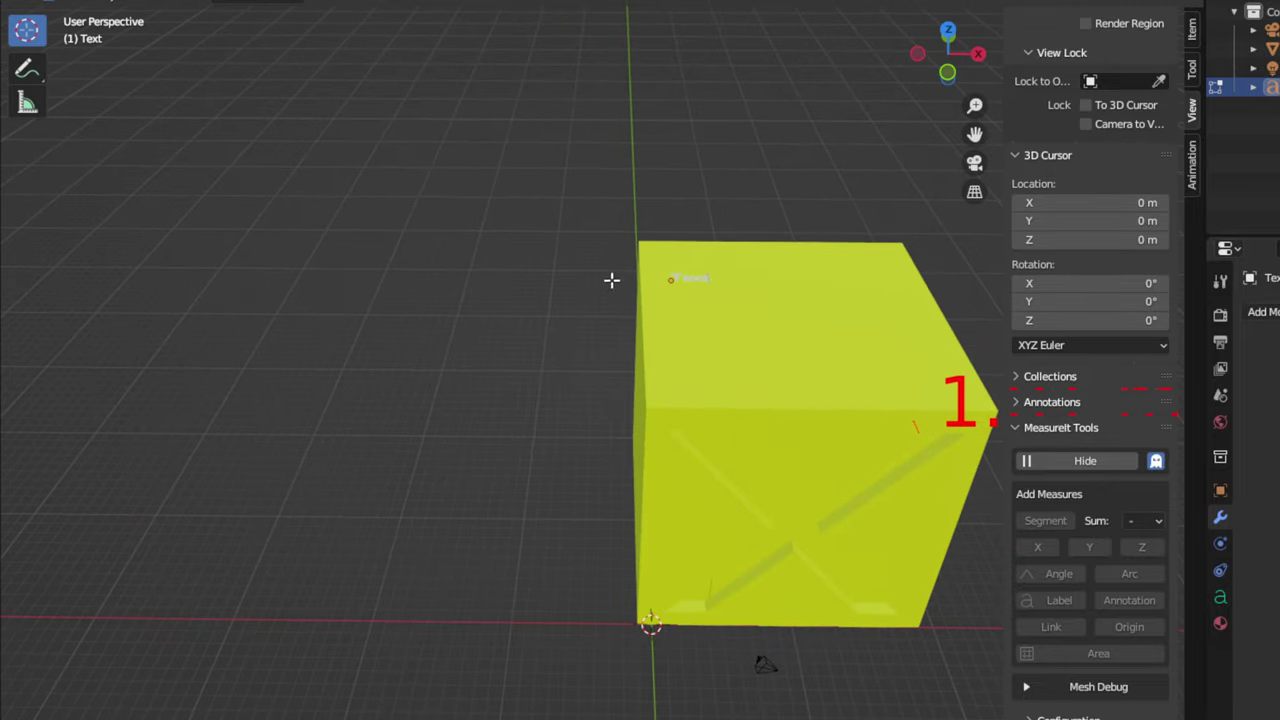
pyautogui.scroll(3, 680, 250)
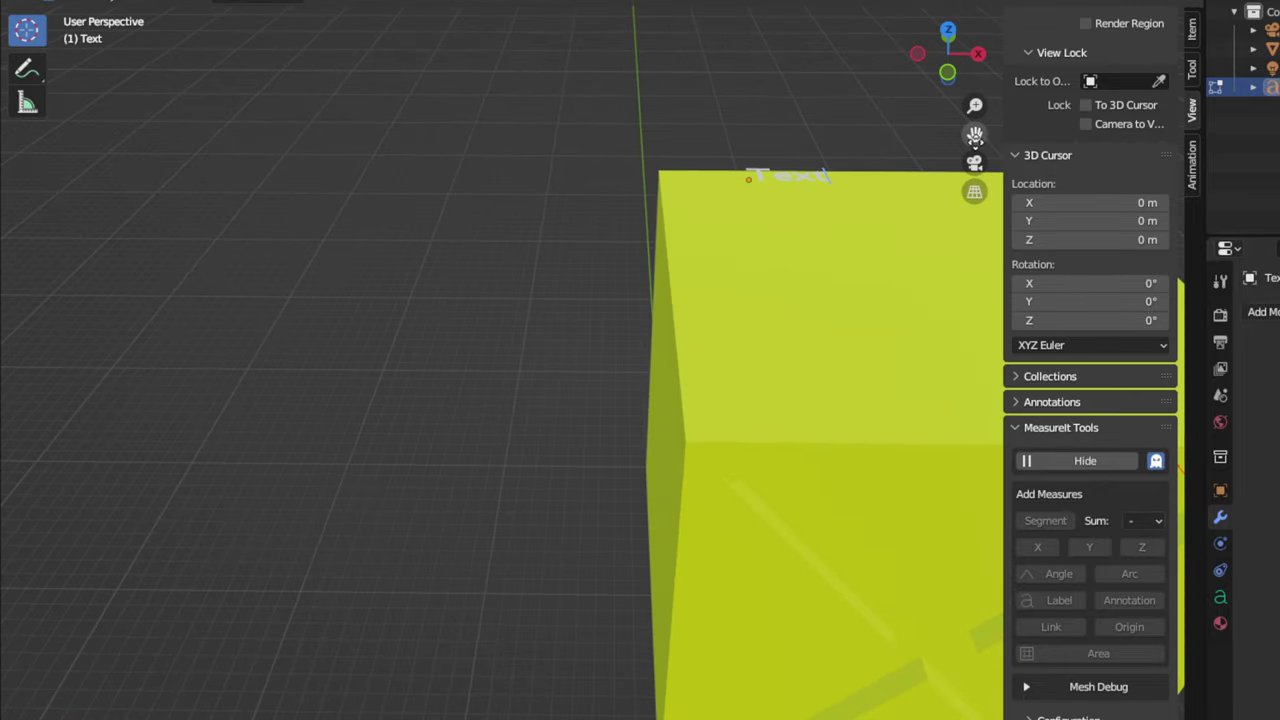
pyautogui.moveTo(973, 134); pyautogui.dragTo(851, 219)
pyautogui.scroll(3, 646, 271)
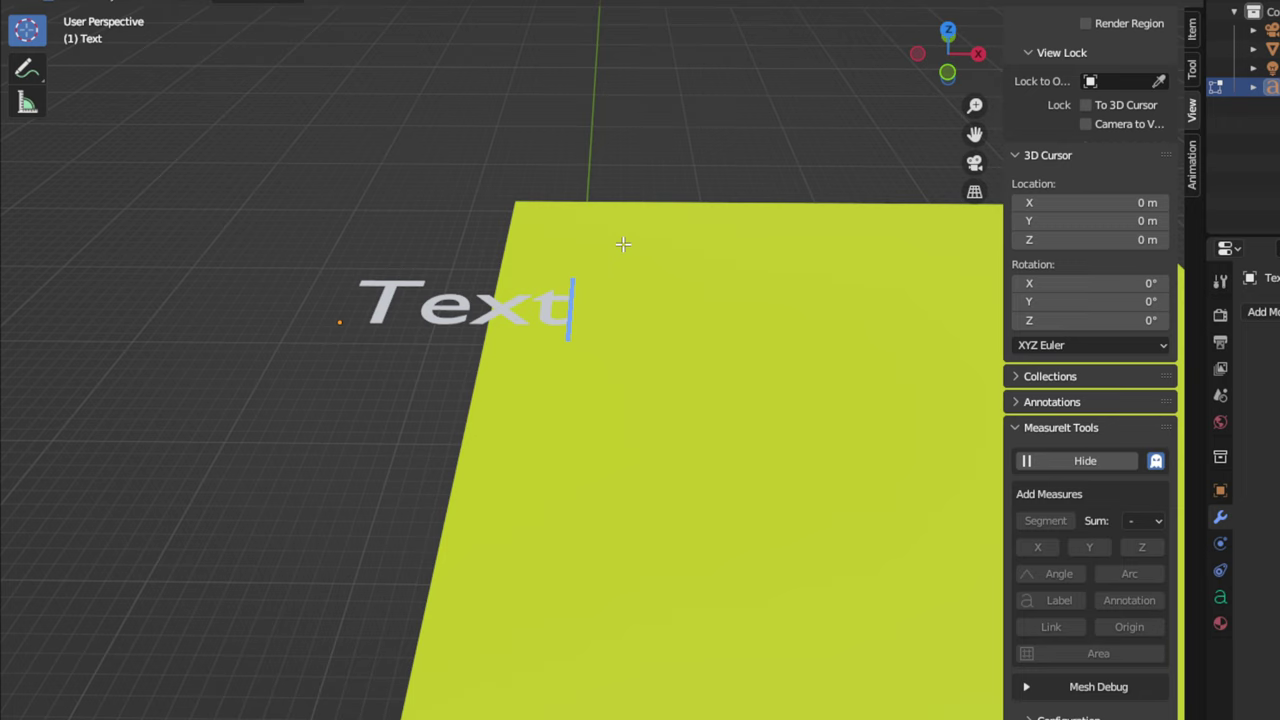
pyautogui.press('BackSpace')
pyautogui.press('BackSpace')
pyautogui.press('BackSpace')
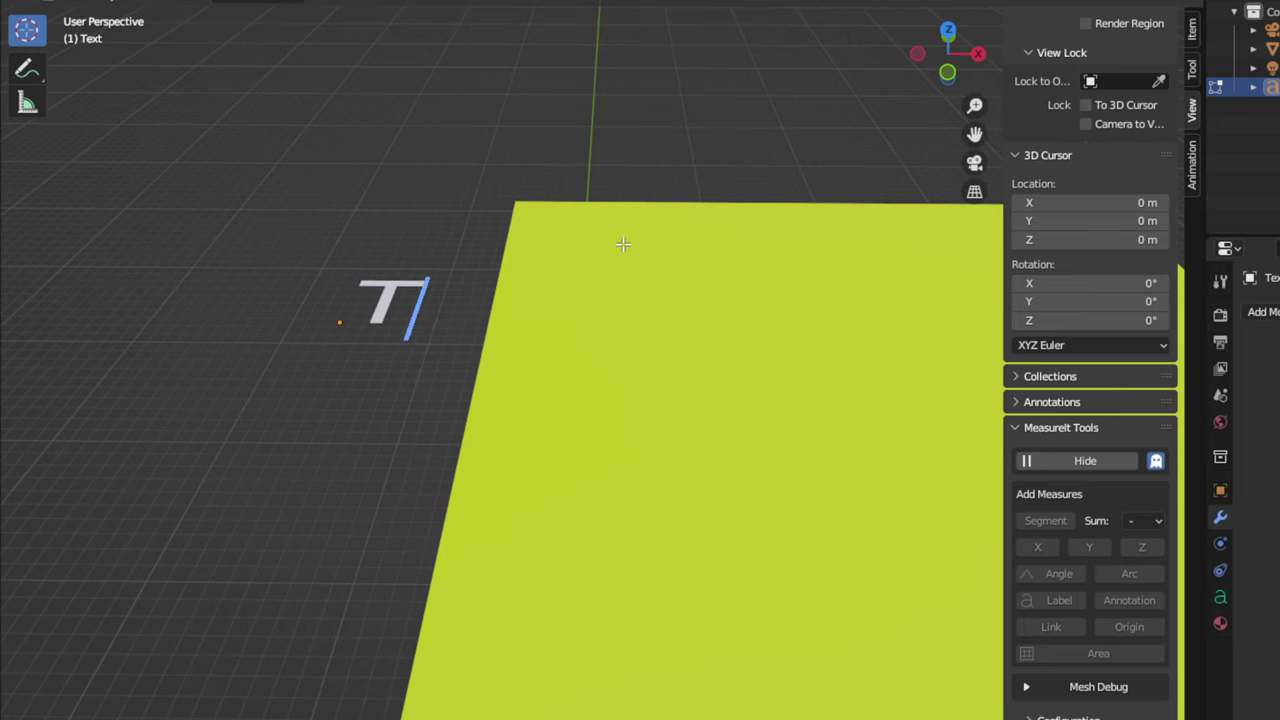
pyautogui.press('BackSpace')
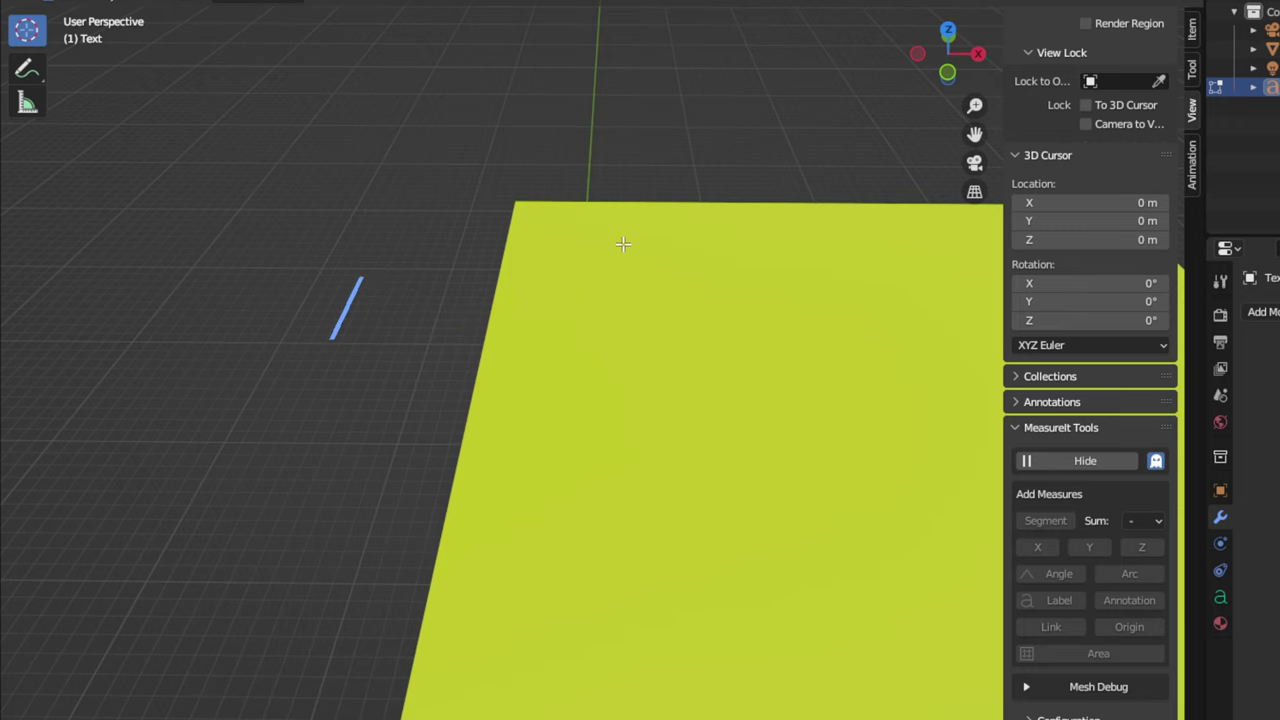
pyautogui.write('Y')
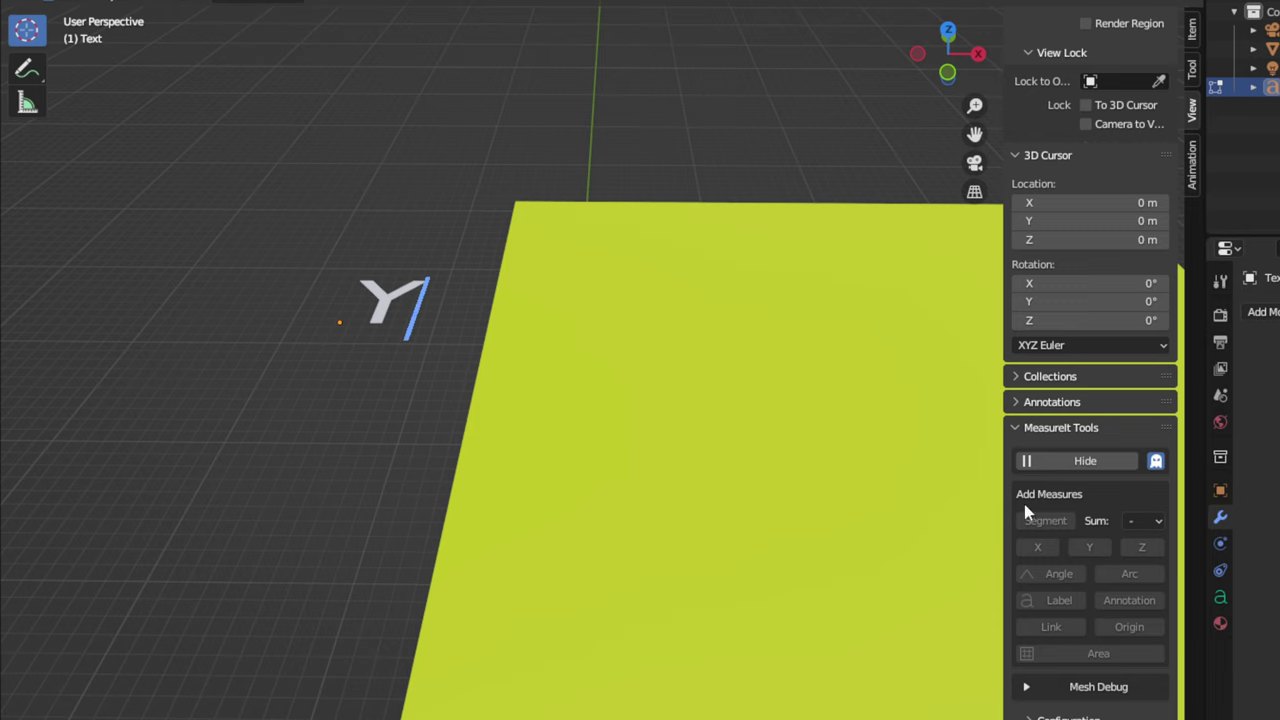
# Step: Show the text's Object Data properties with the Paragraph and Font panels expanded
pyautogui.click(1221, 600)
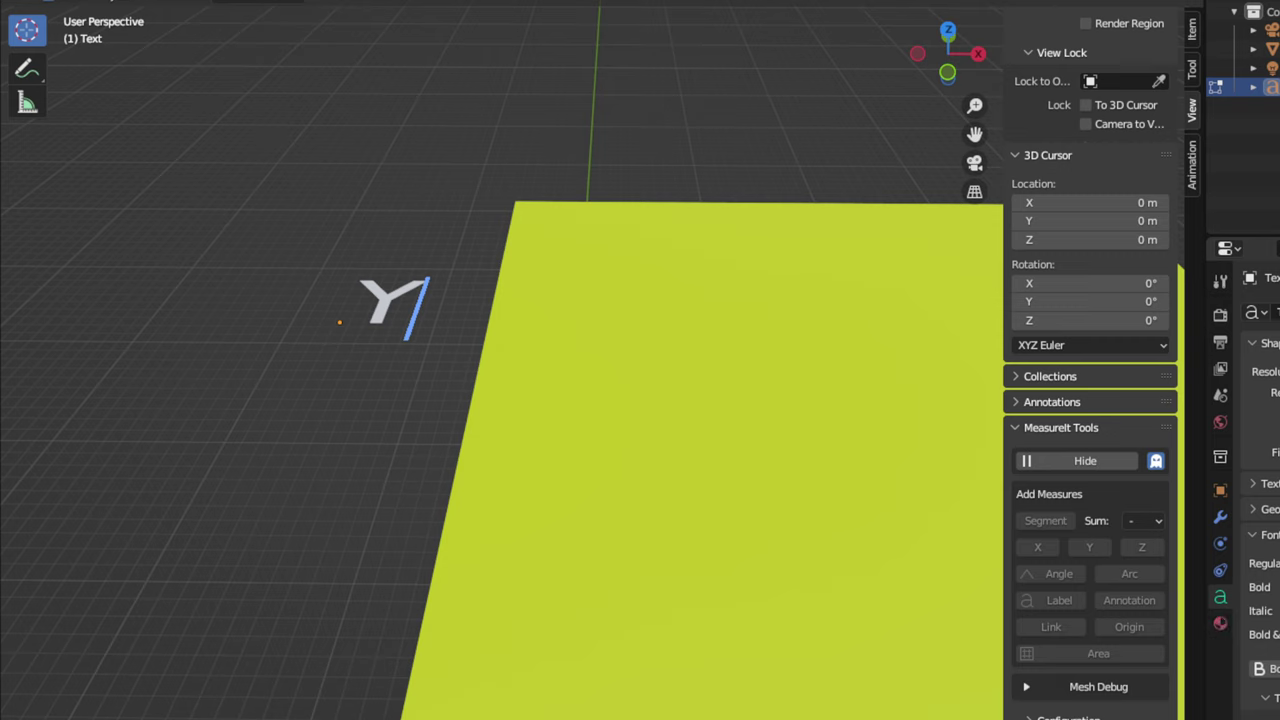
pyautogui.click(1268, 535)
pyautogui.click(1268, 560)
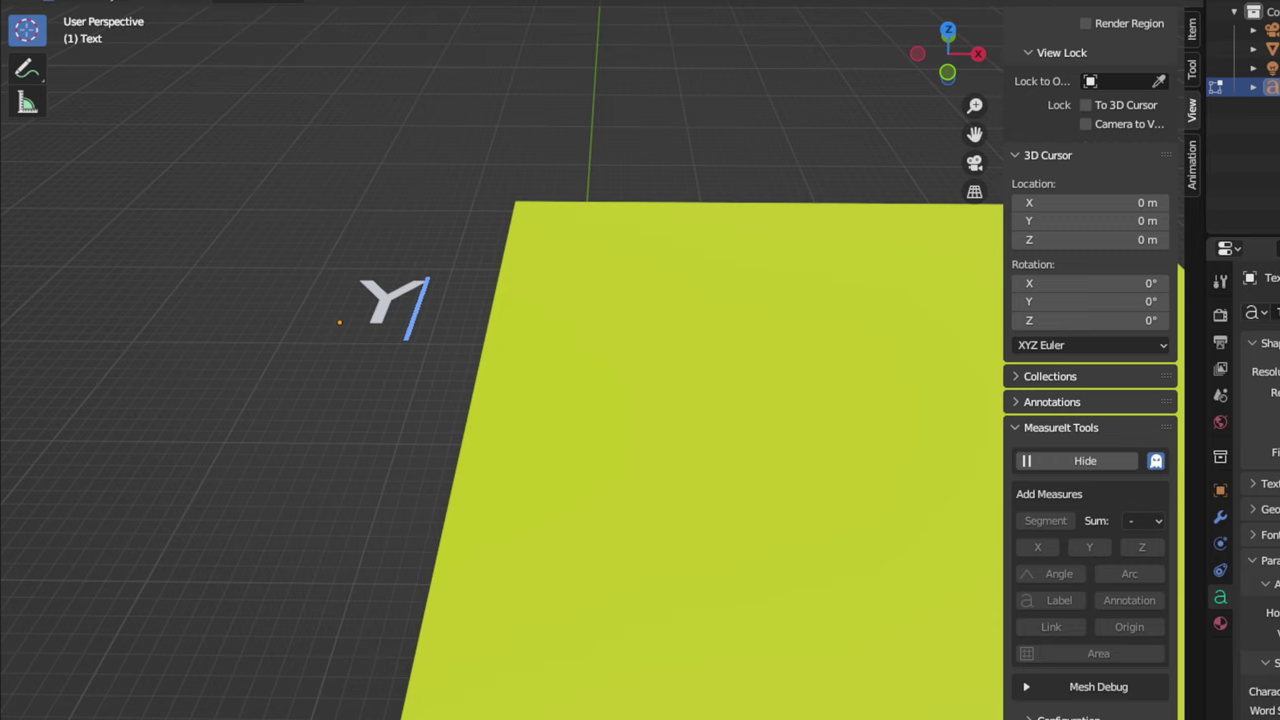
pyautogui.scroll(-1, 1262, 480)
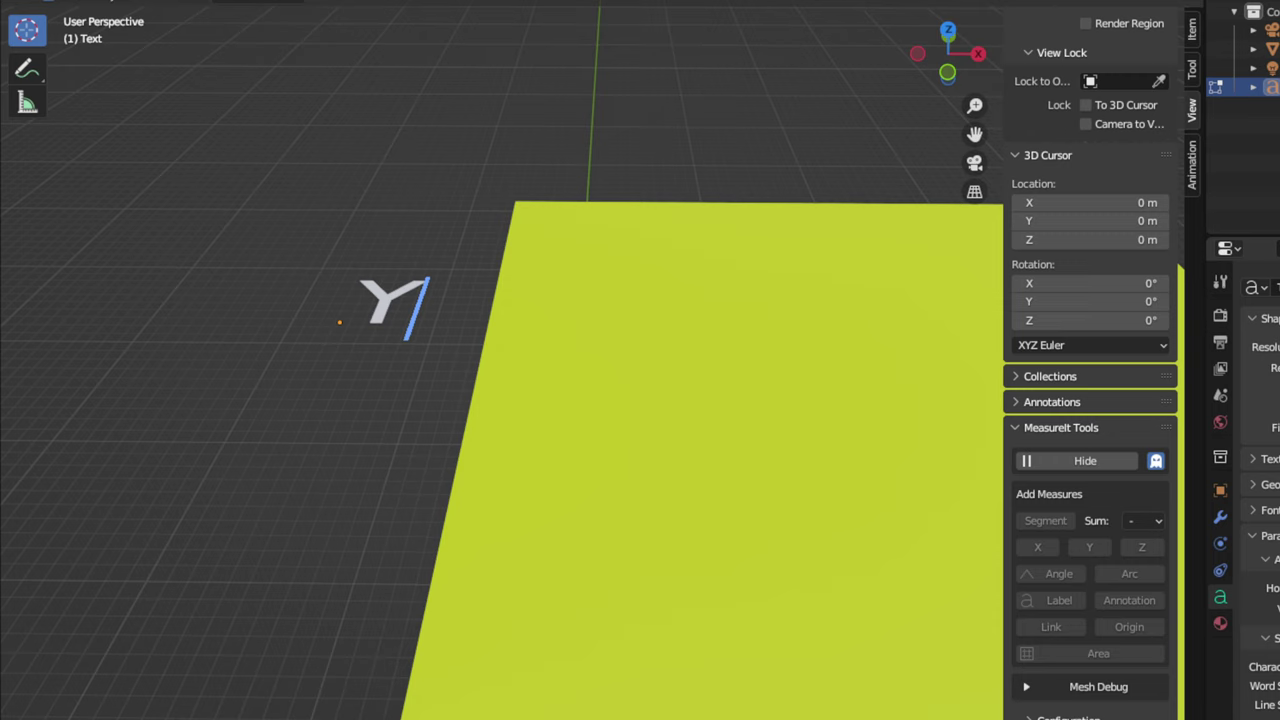
pyautogui.click(1265, 510)
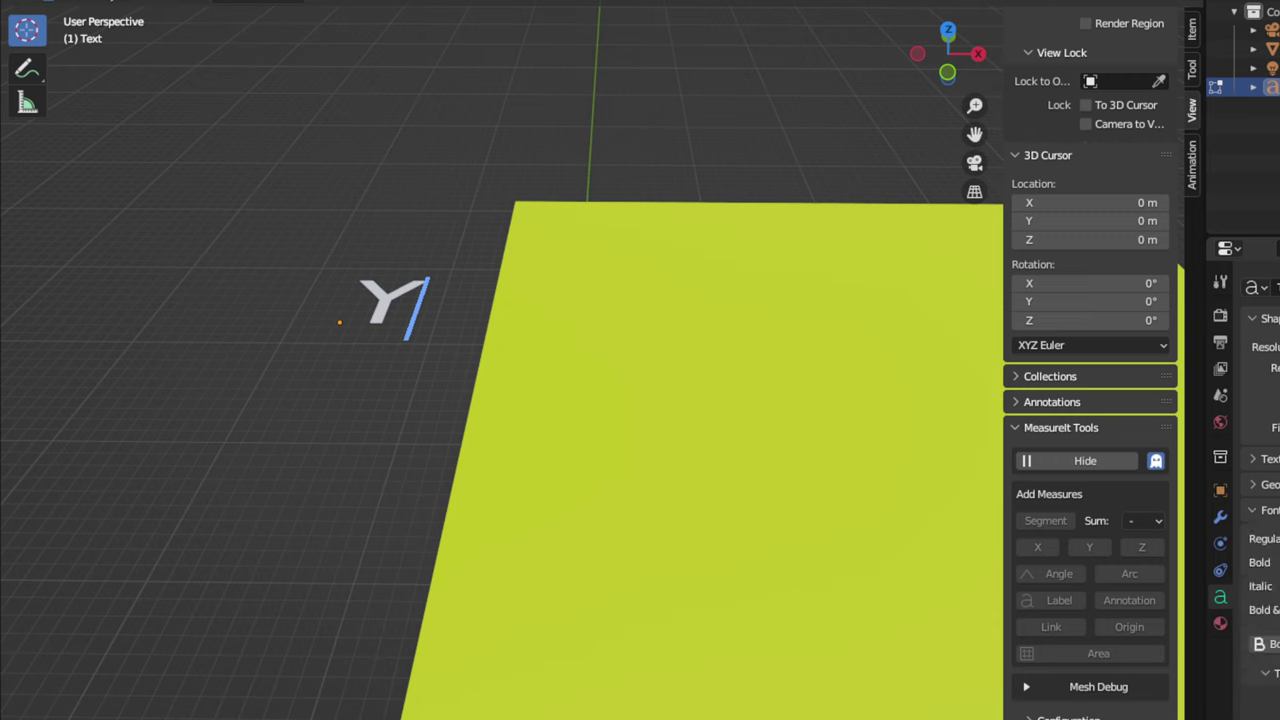
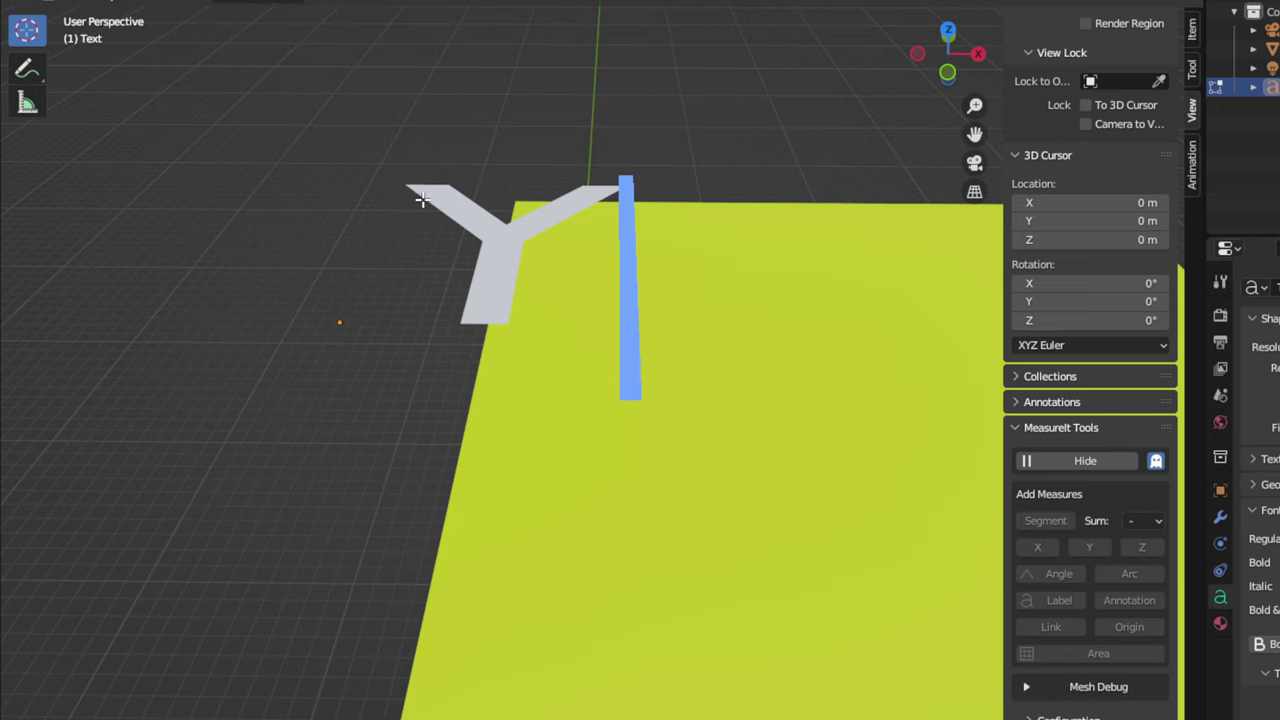
# Step: Exit text editing on the Y object and convert it to a mesh from its context menu
pyautogui.press('Tab')
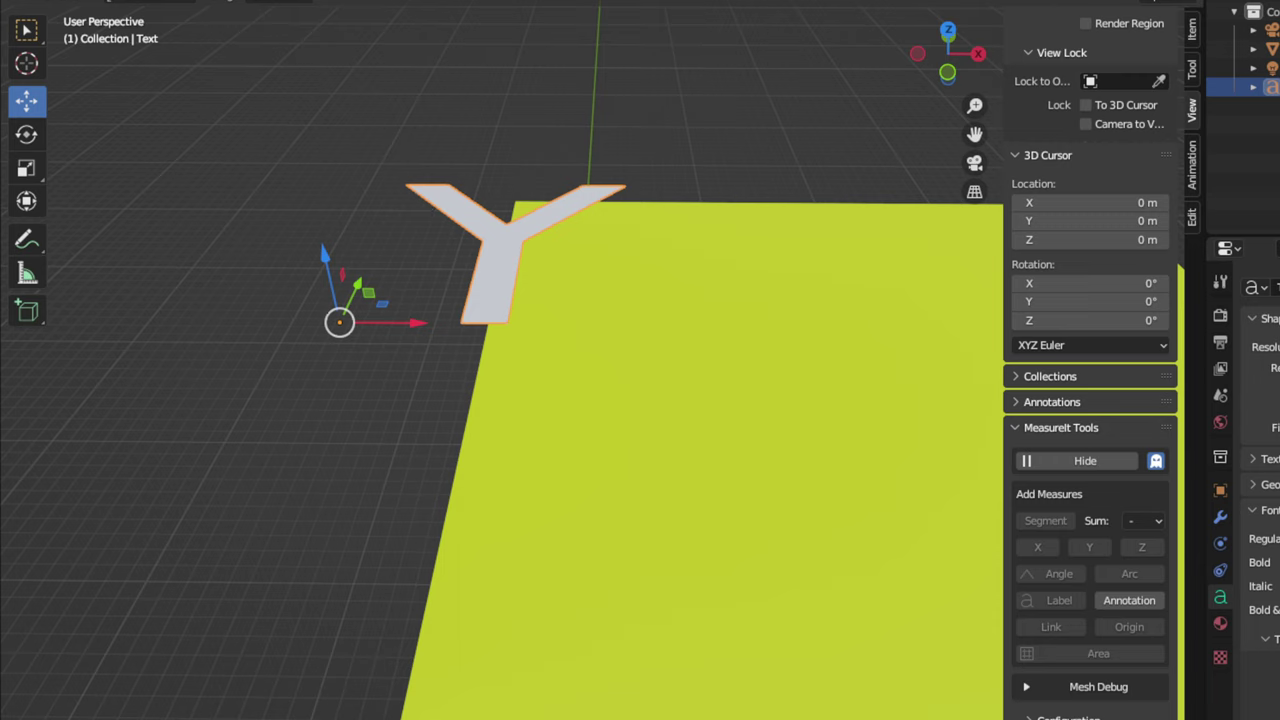
pyautogui.rightClick(498, 277)
pyautogui.moveTo(500, 280)
pyautogui.rightClick(556, 219)
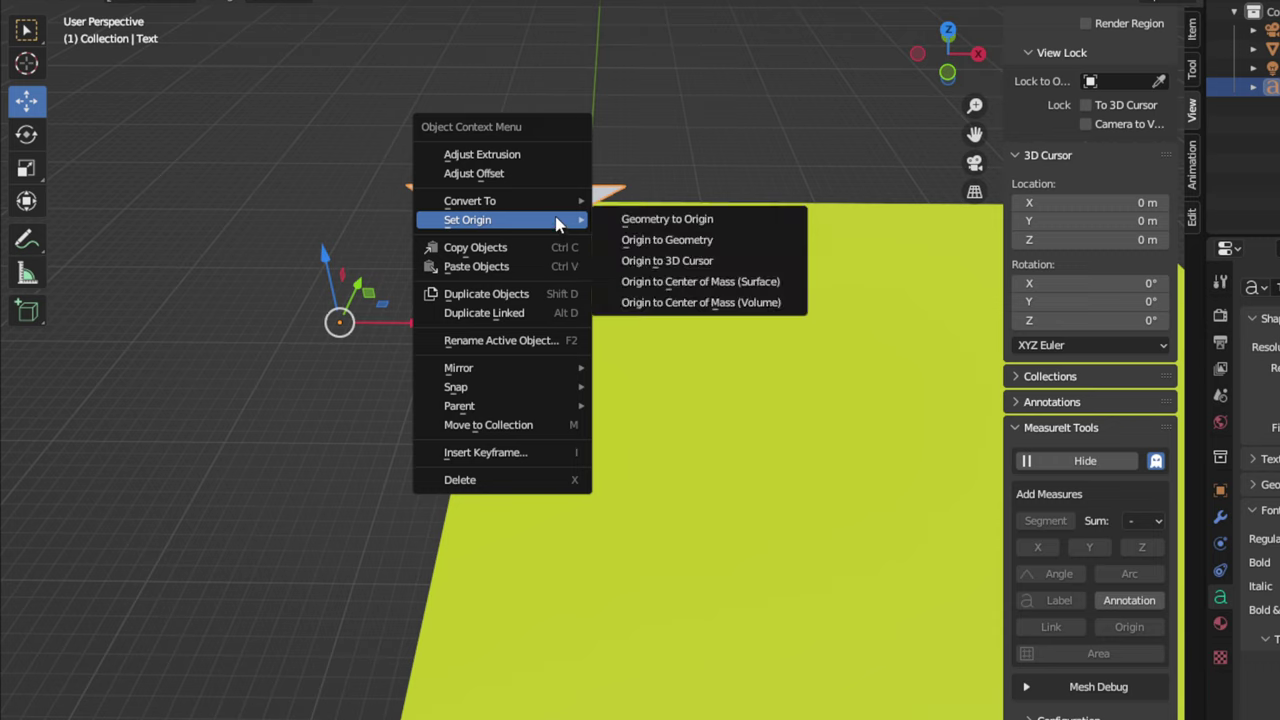
pyautogui.moveTo(562, 201)
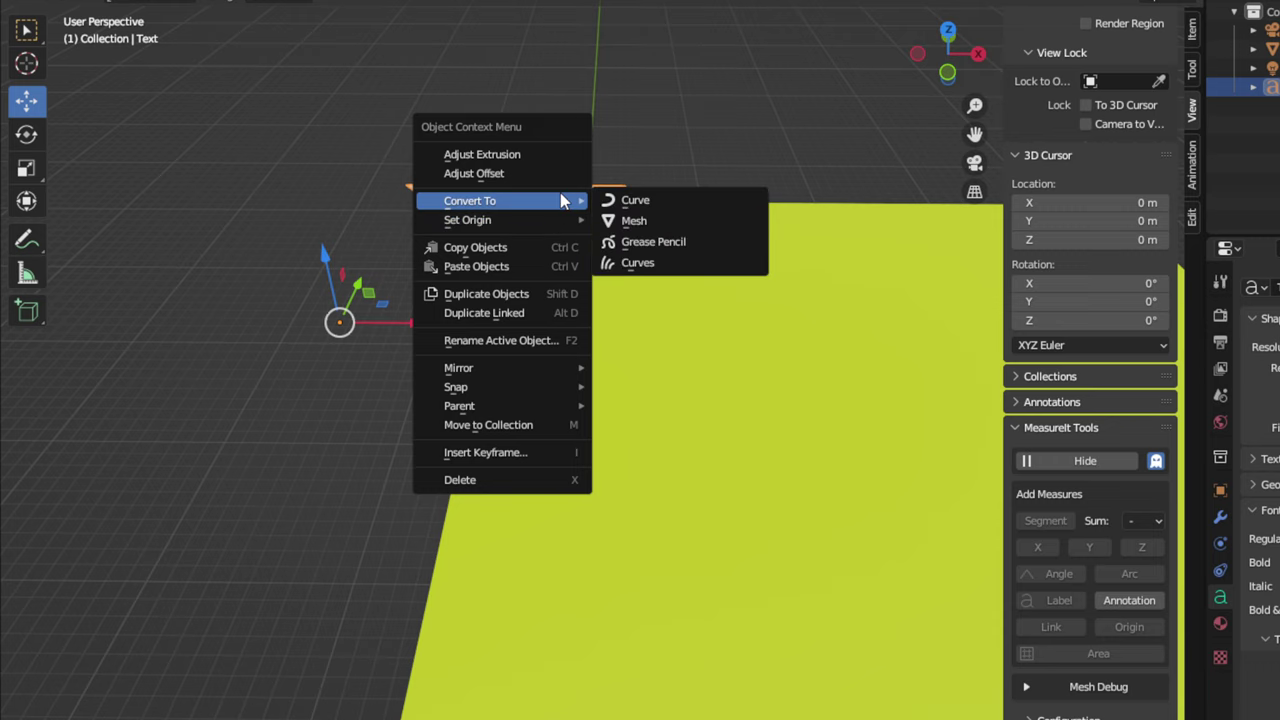
pyautogui.click(658, 225)
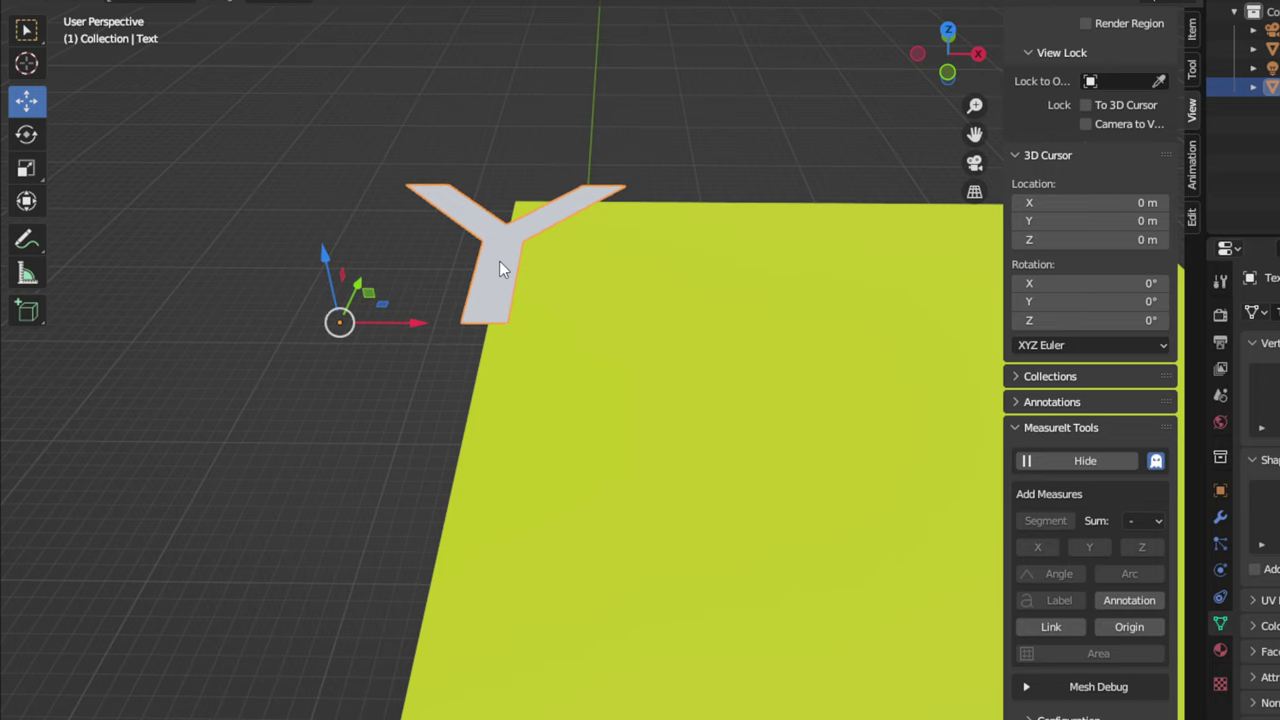
# Step: Rotate the Y mesh 90° in the right side view so it stands upright above the cube
pyautogui.press('KP_3')
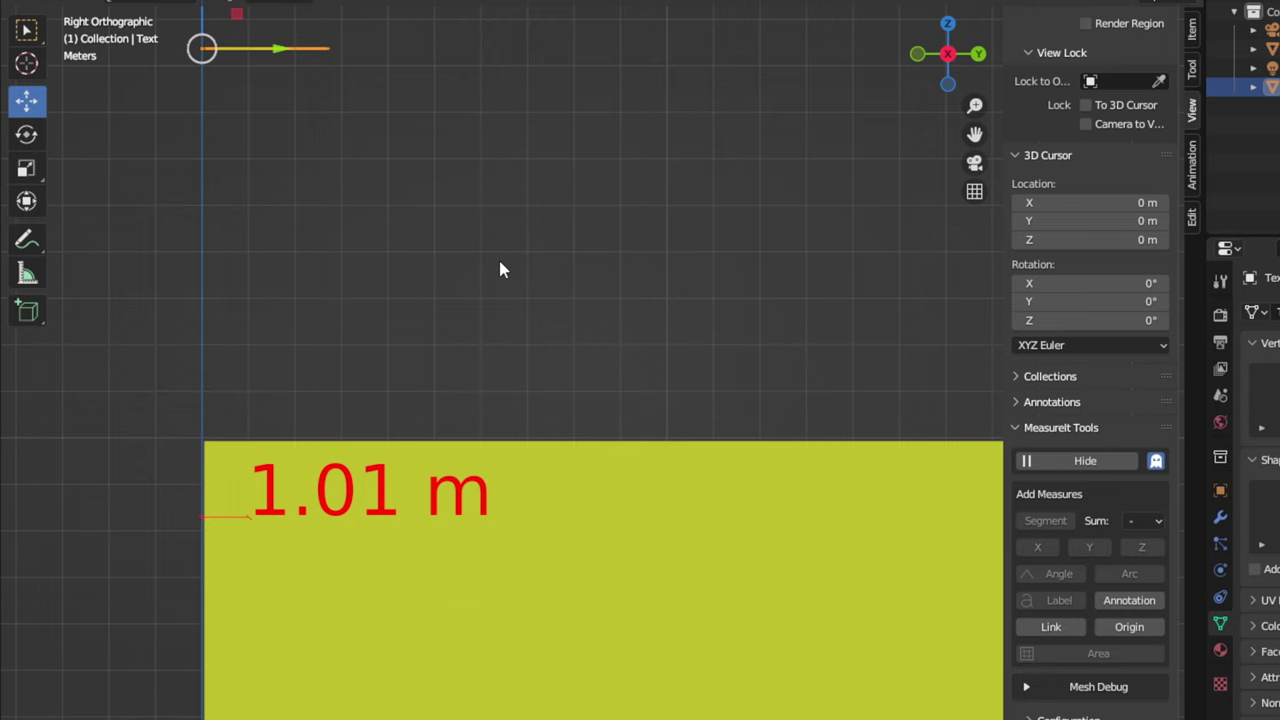
pyautogui.moveTo(975, 134); pyautogui.dragTo(535, 148)
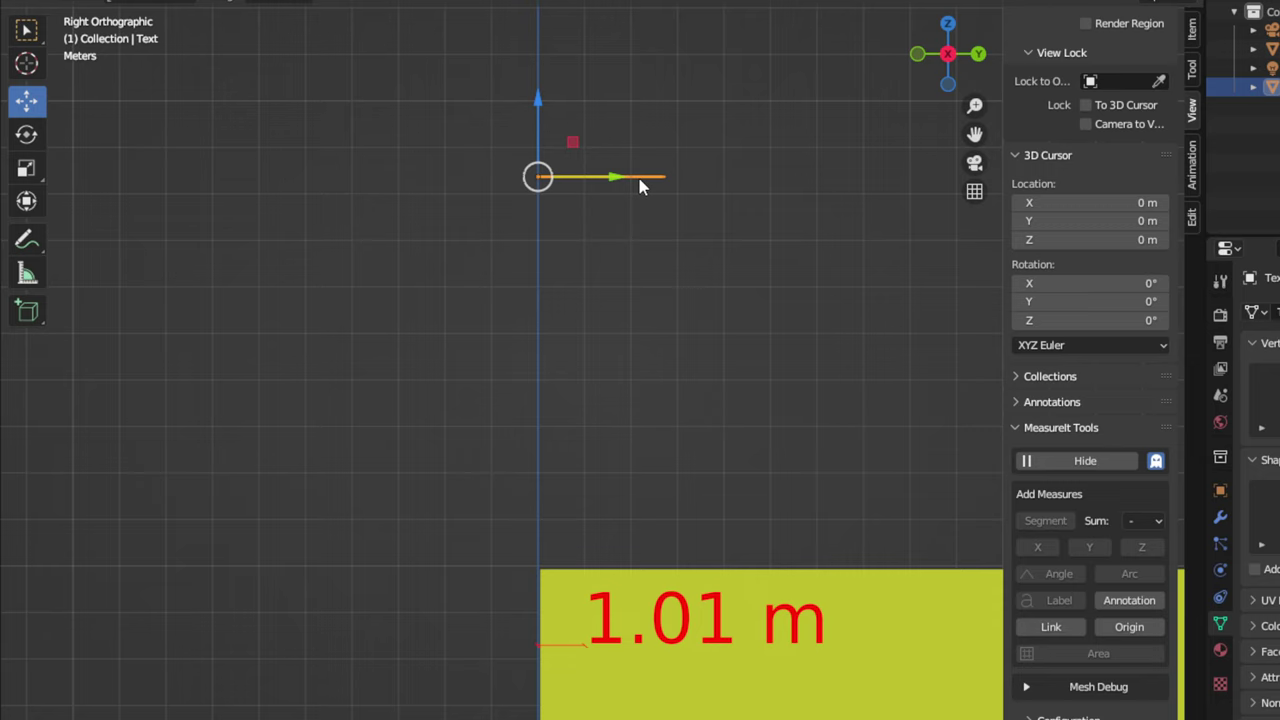
pyautogui.moveTo(640, 180); pyautogui.dragTo(640, 177)
pyautogui.write('90')
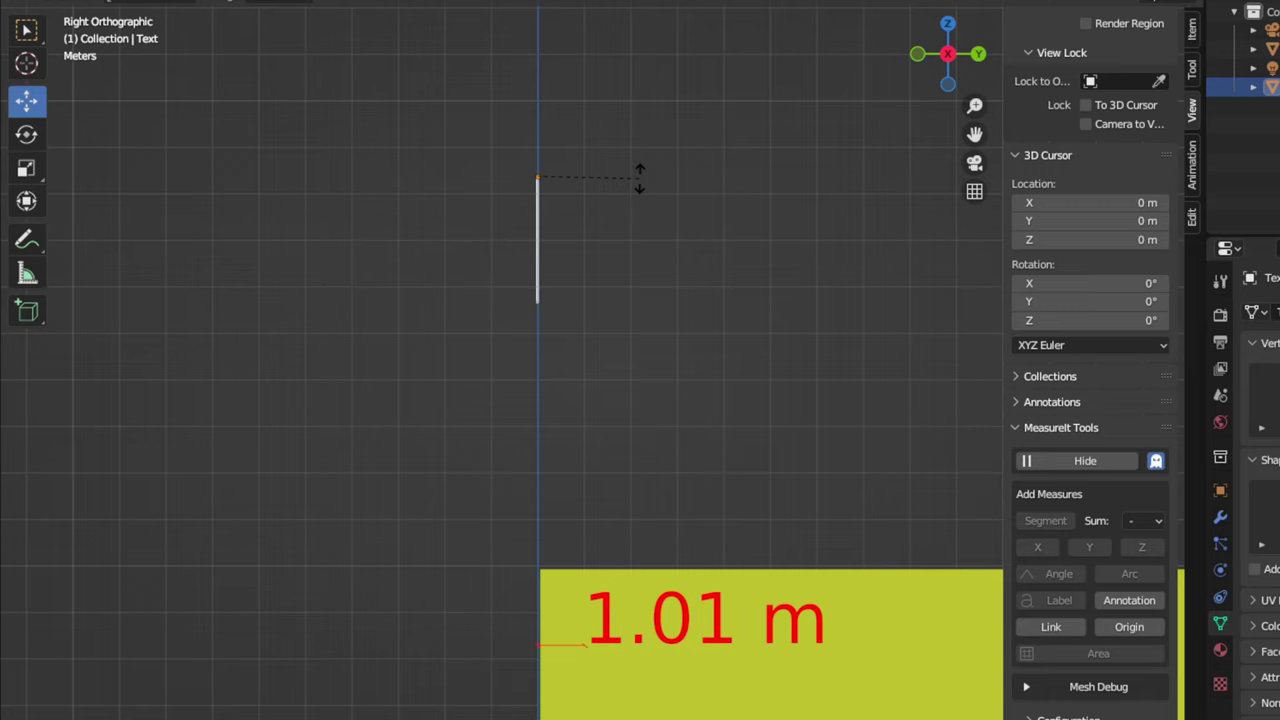
pyautogui.press('Return')
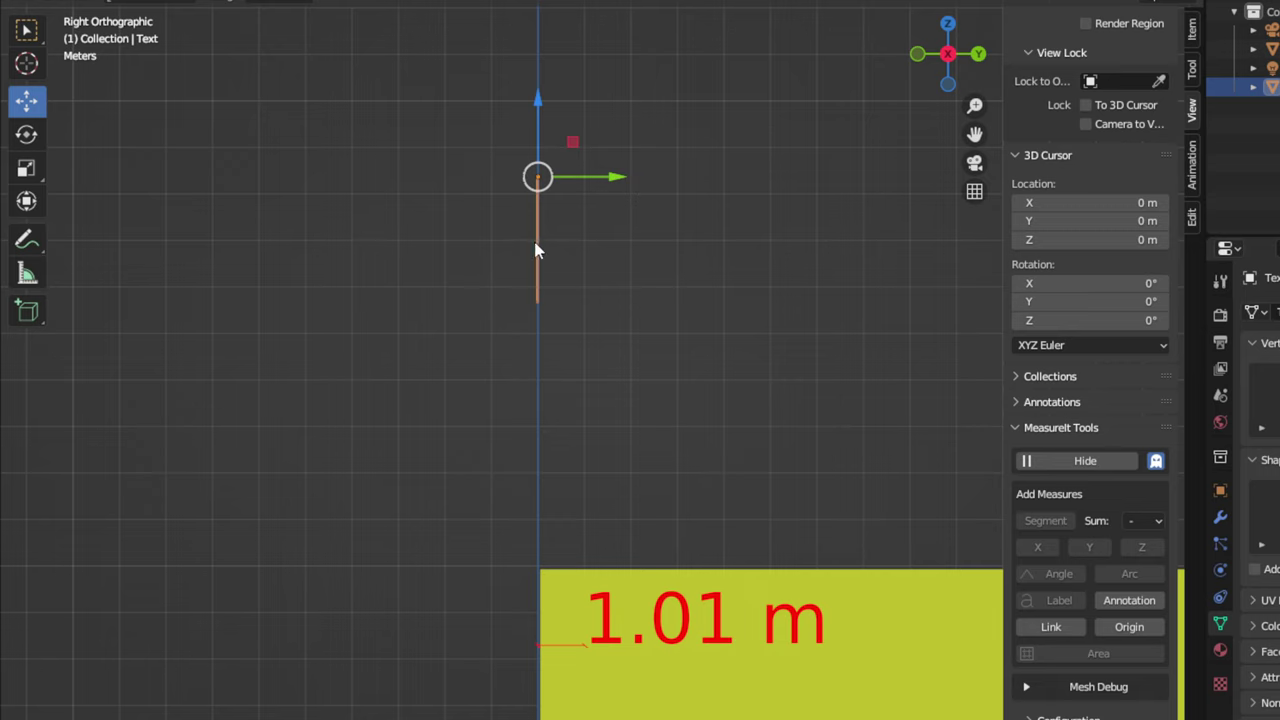
pyautogui.moveTo(538, 250); pyautogui.dragTo(697, 246, button='middle')
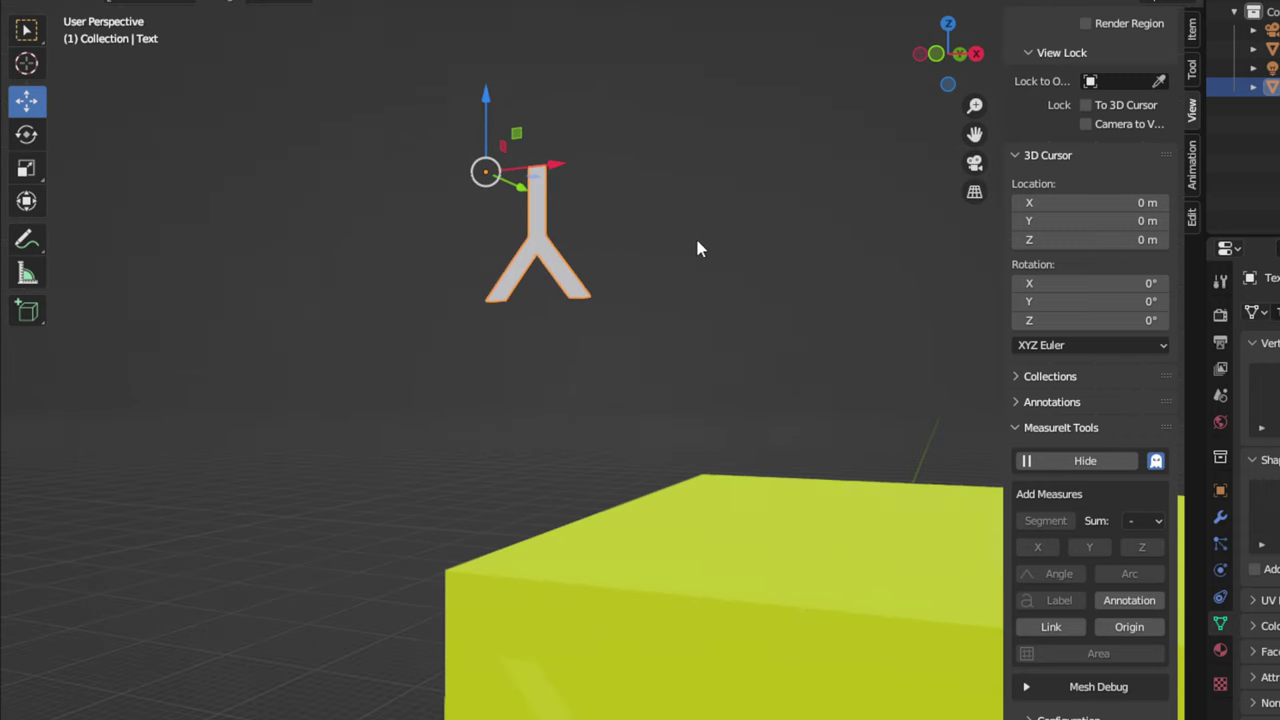
# Step: Set the Y mesh's origin to its centre of mass (volume)
pyautogui.rightClick(546, 247)
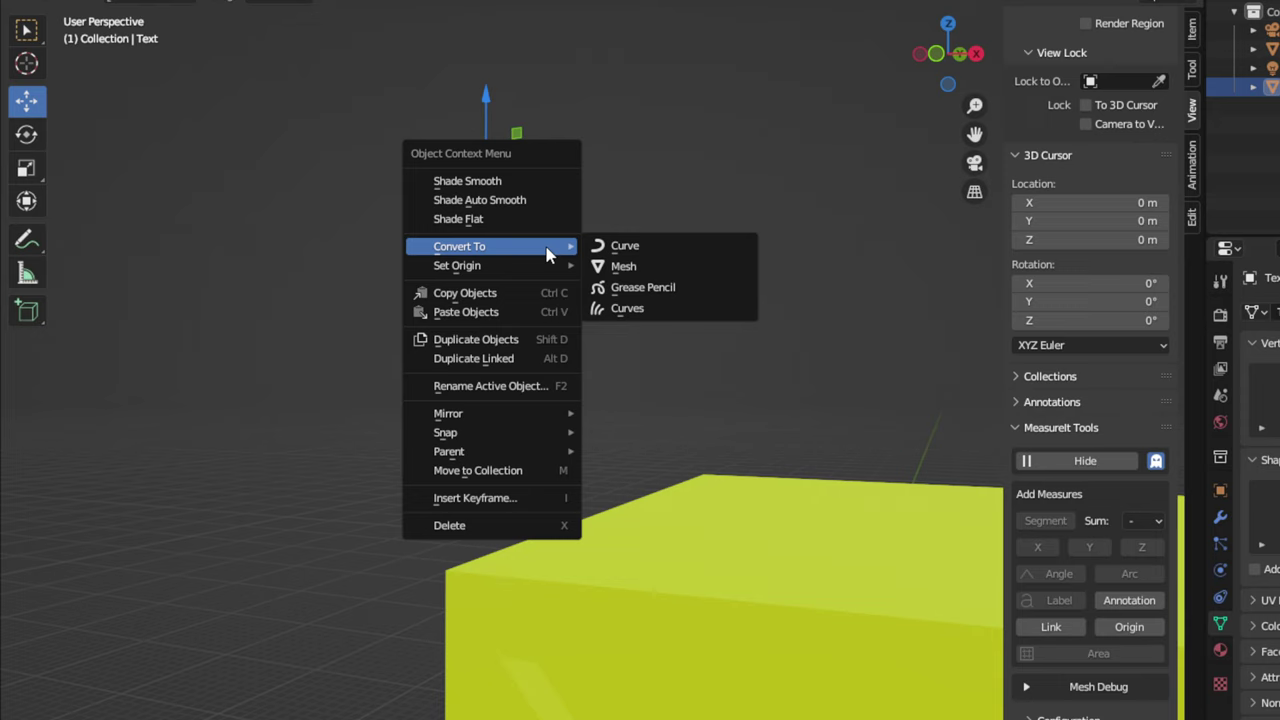
pyautogui.moveTo(550, 266)
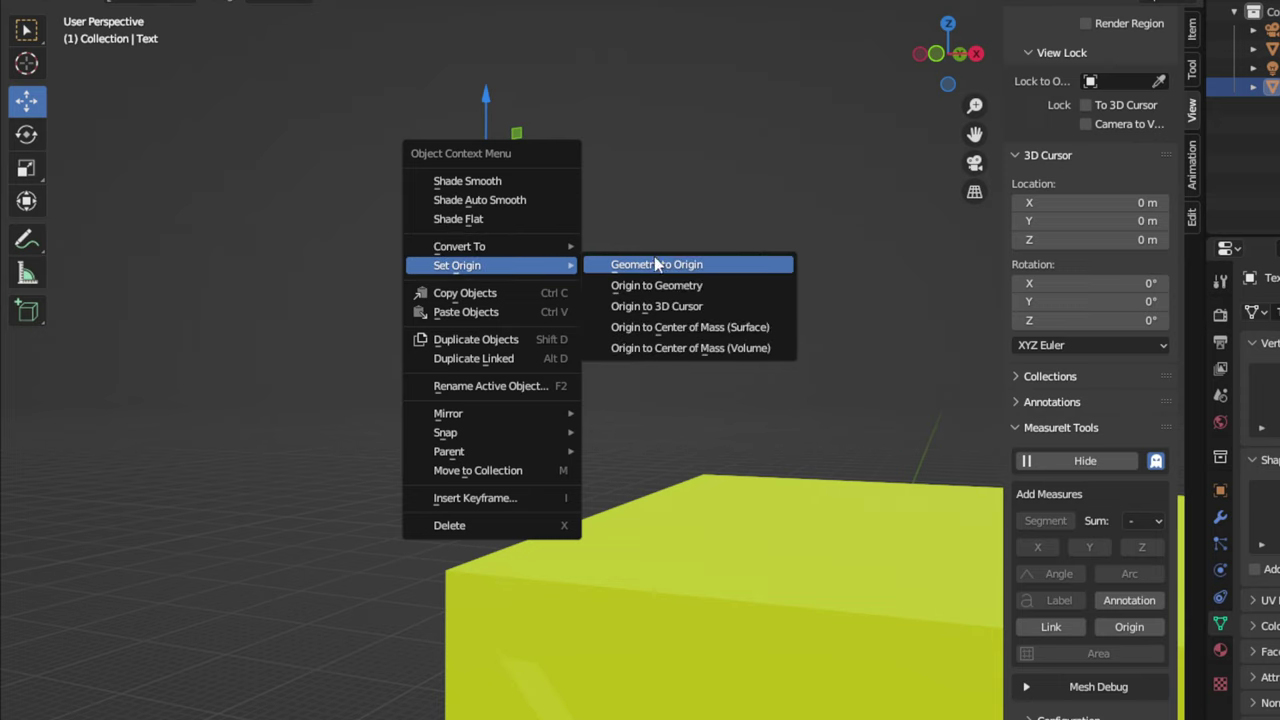
pyautogui.click(697, 347)
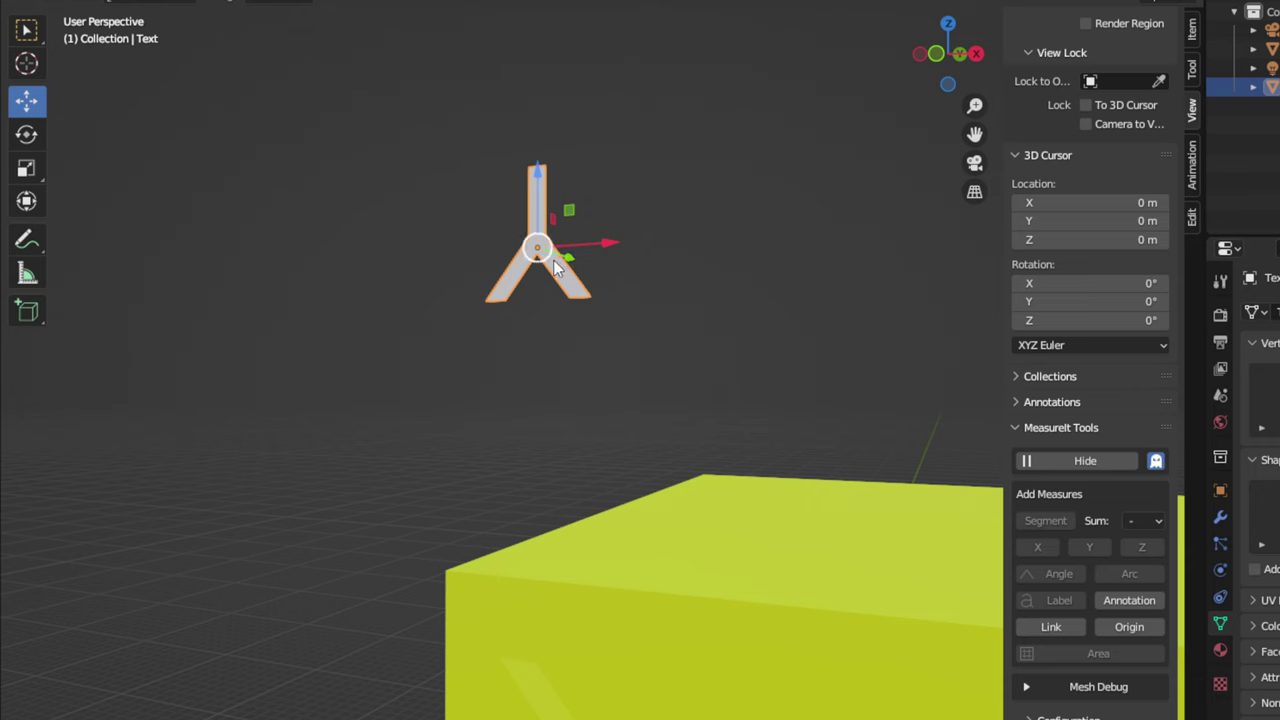
# Step: In the right side view, slide the Y mesh along Y and lower it along Z
pyautogui.press('KP_3')
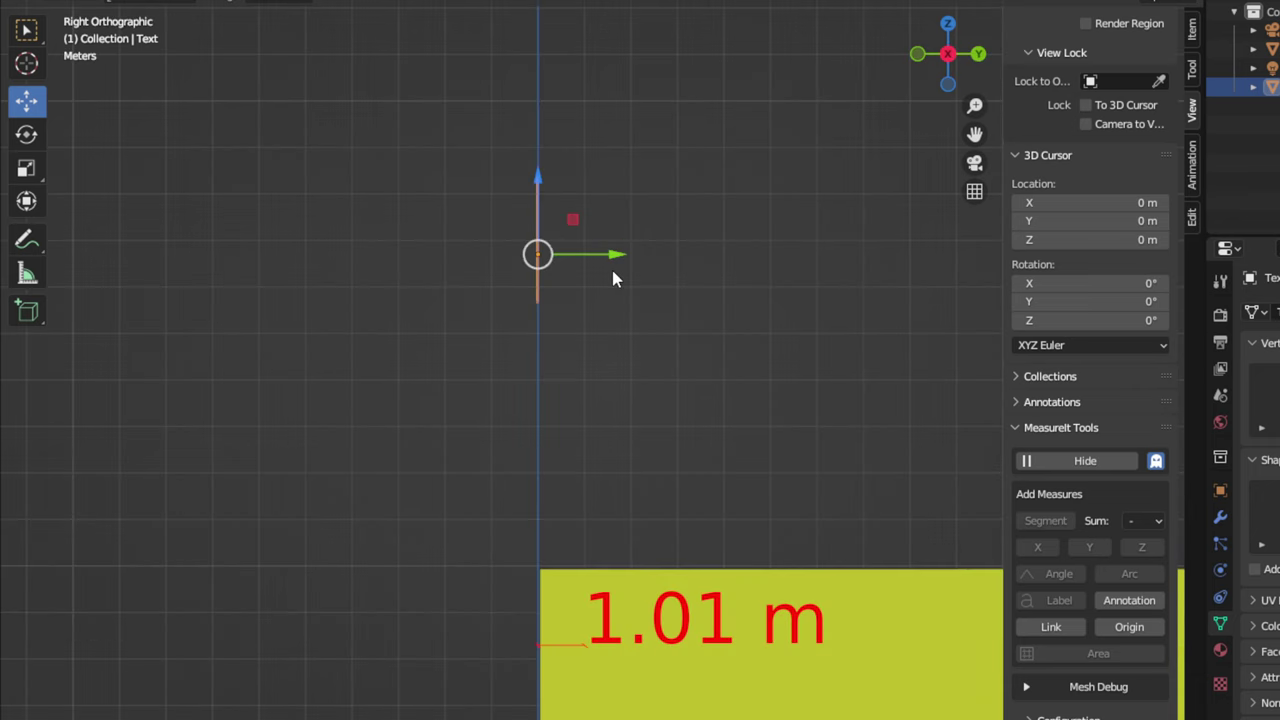
pyautogui.moveTo(609, 257); pyautogui.dragTo(866, 258)
pyautogui.moveTo(975, 133); pyautogui.dragTo(272, 124)
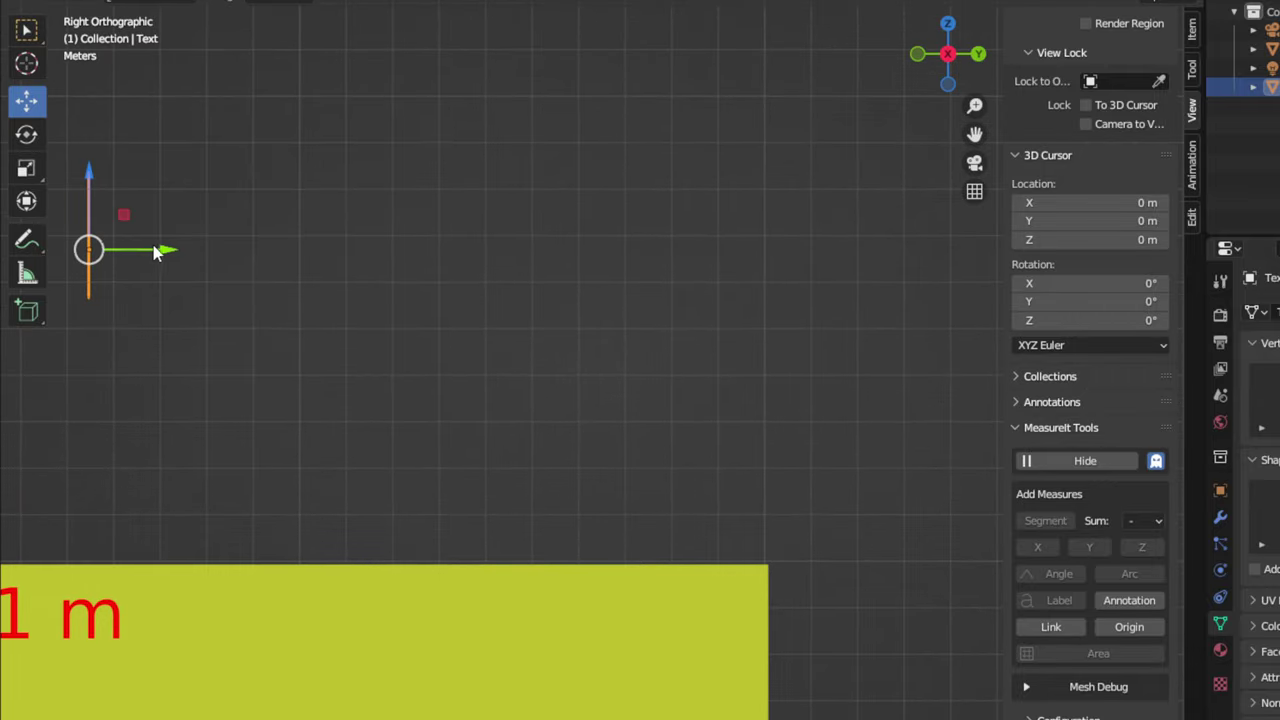
pyautogui.moveTo(172, 256); pyautogui.dragTo(852, 272)
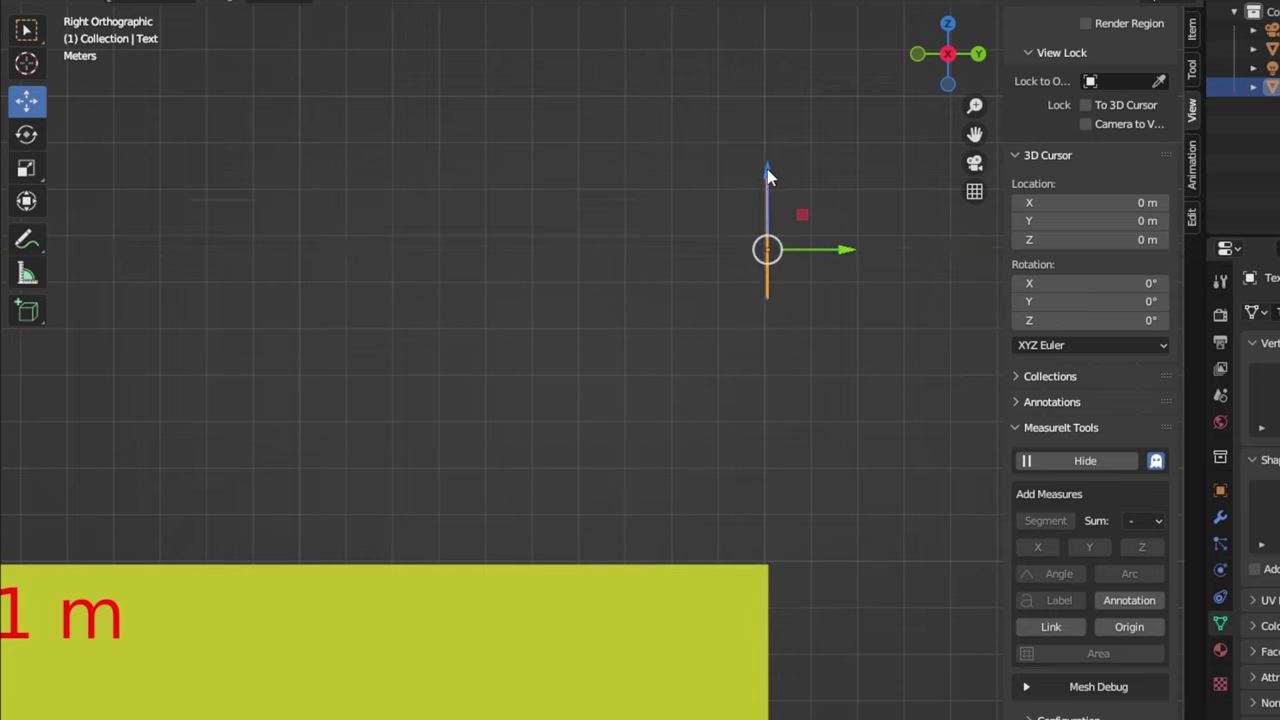
pyautogui.moveTo(767, 177); pyautogui.dragTo(676, 491)
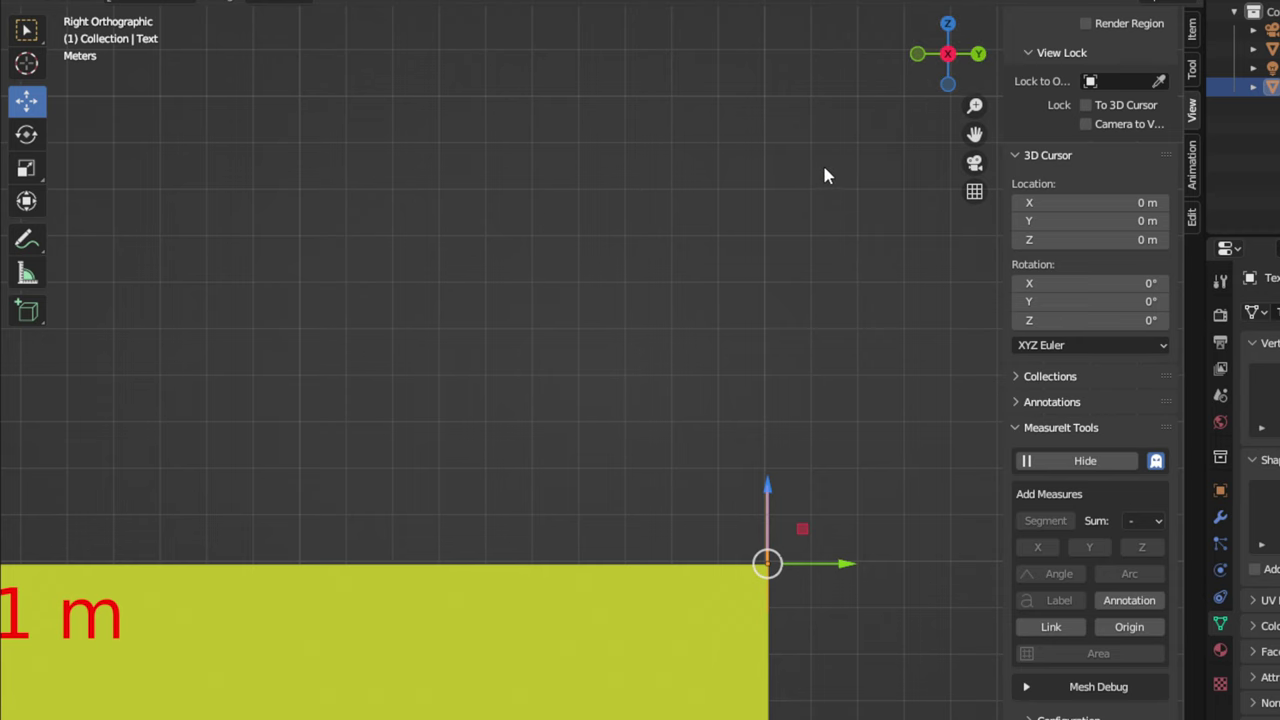
# Step: In the front view, lower the Y mesh onto the cube's front face
pyautogui.press('KP_1')
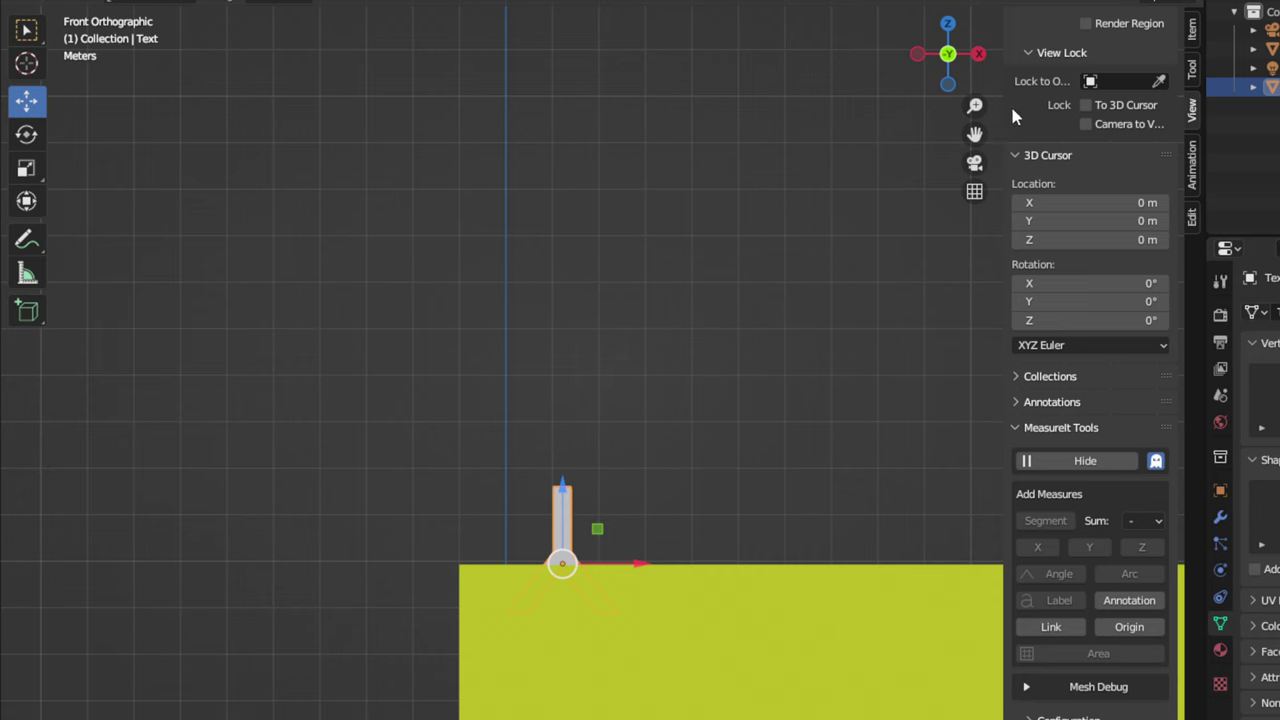
pyautogui.moveTo(975, 133); pyautogui.dragTo(842, 0)
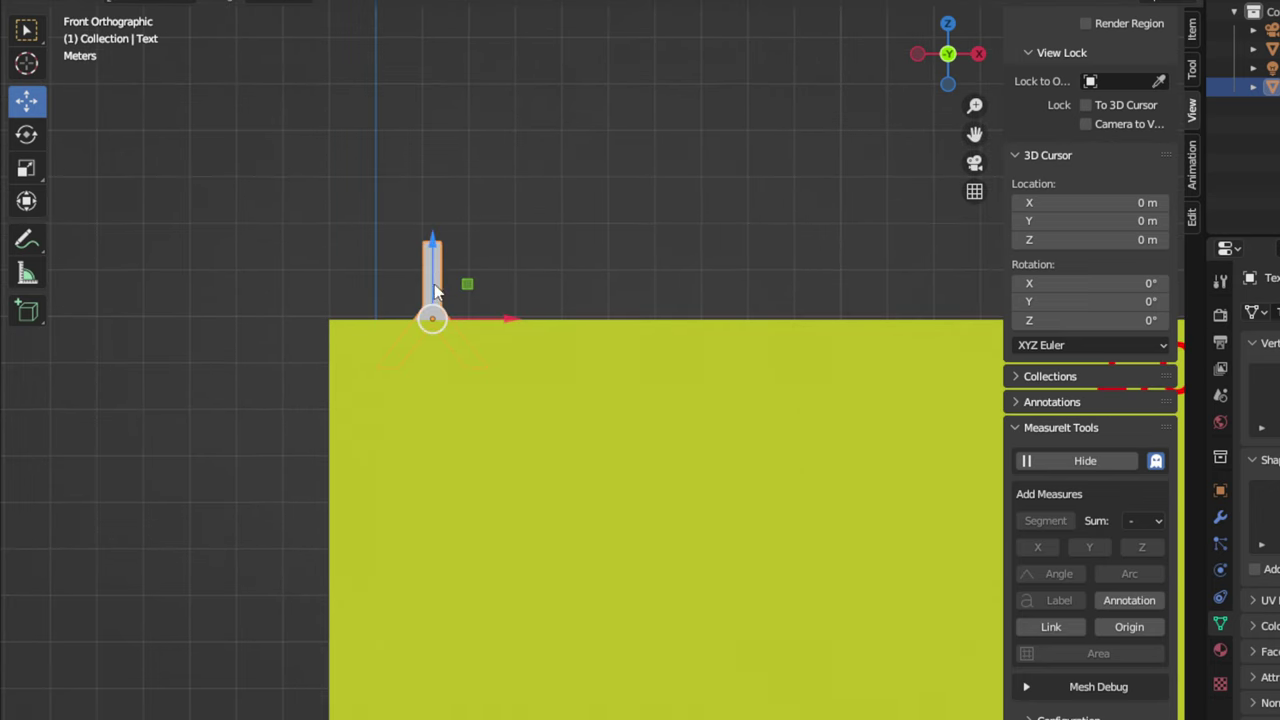
pyautogui.scroll(-5, 443, 255)
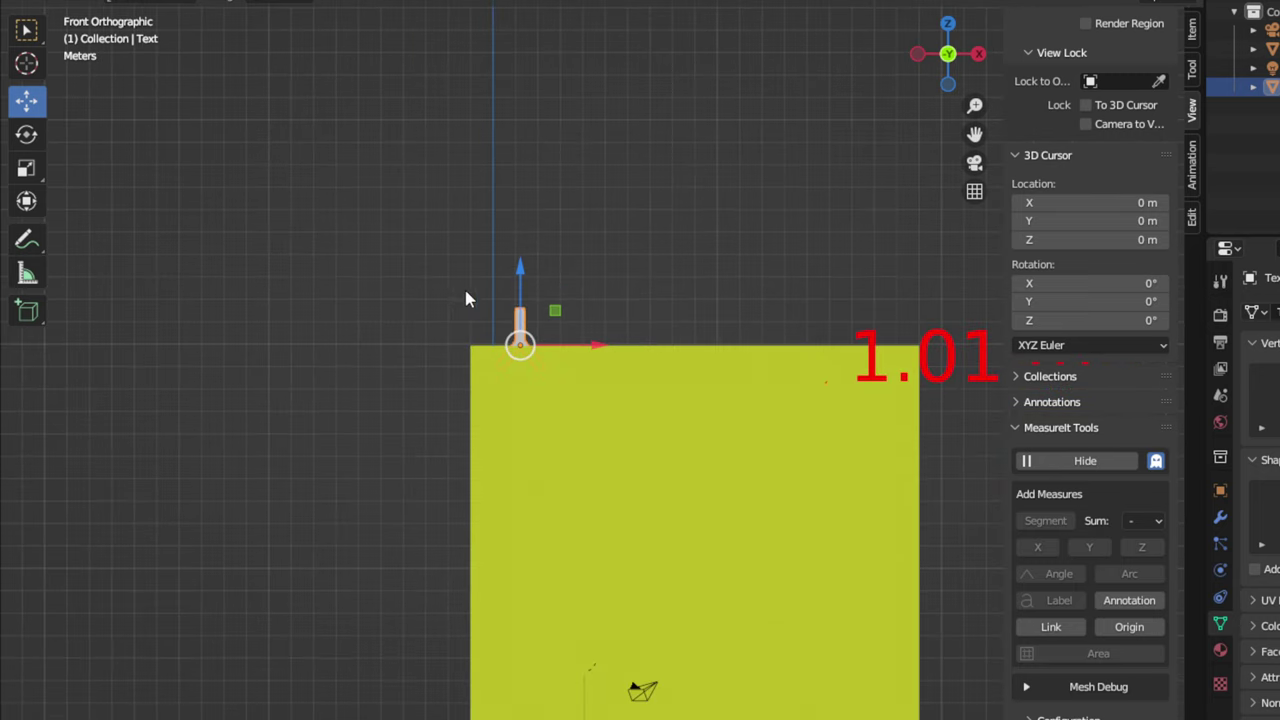
pyautogui.moveTo(521, 265); pyautogui.dragTo(546, 437)
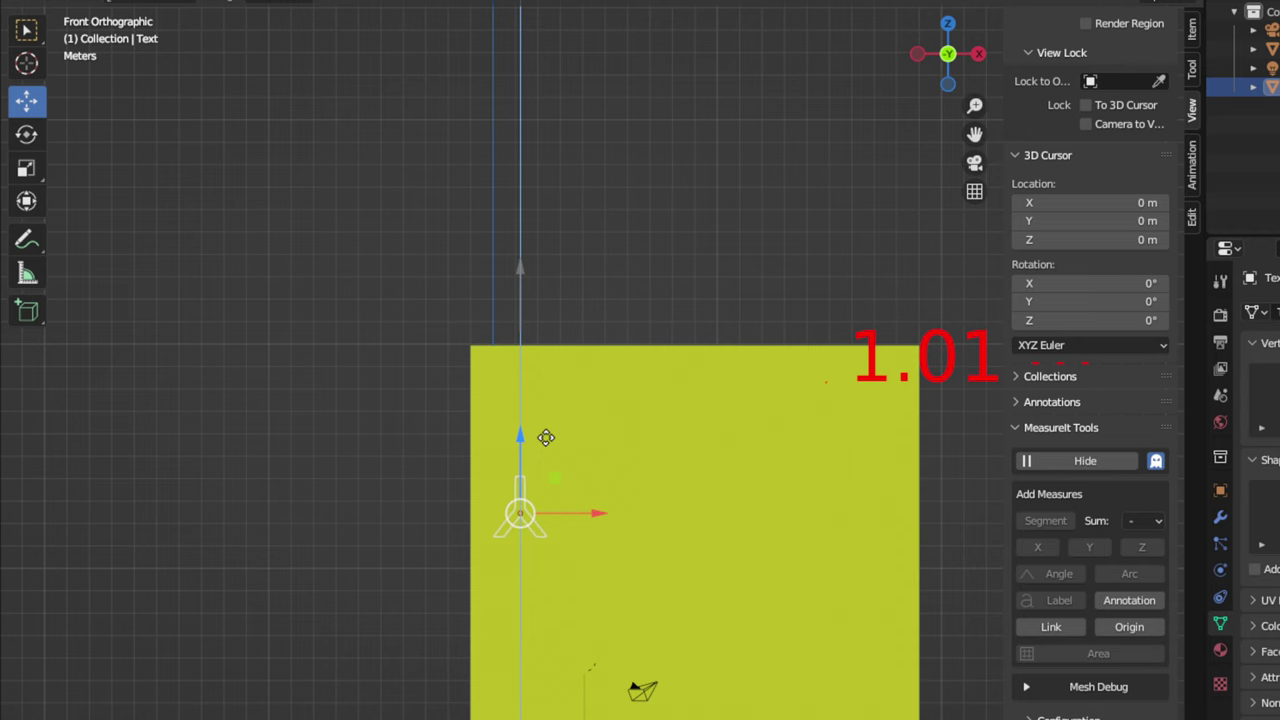
pyautogui.moveTo(546, 437); pyautogui.dragTo(542, 439)
pyautogui.scroll(-2, 542, 439)
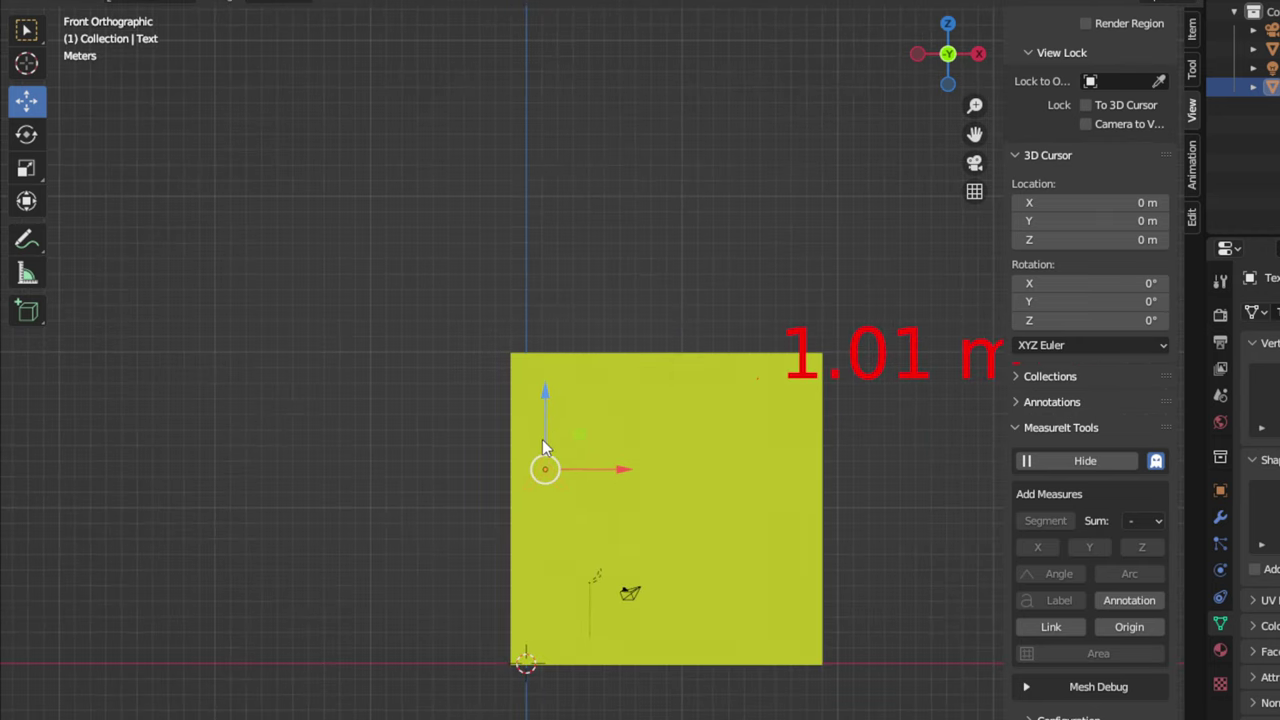
pyautogui.moveTo(542, 439); pyautogui.dragTo(579, 435, button='middle')
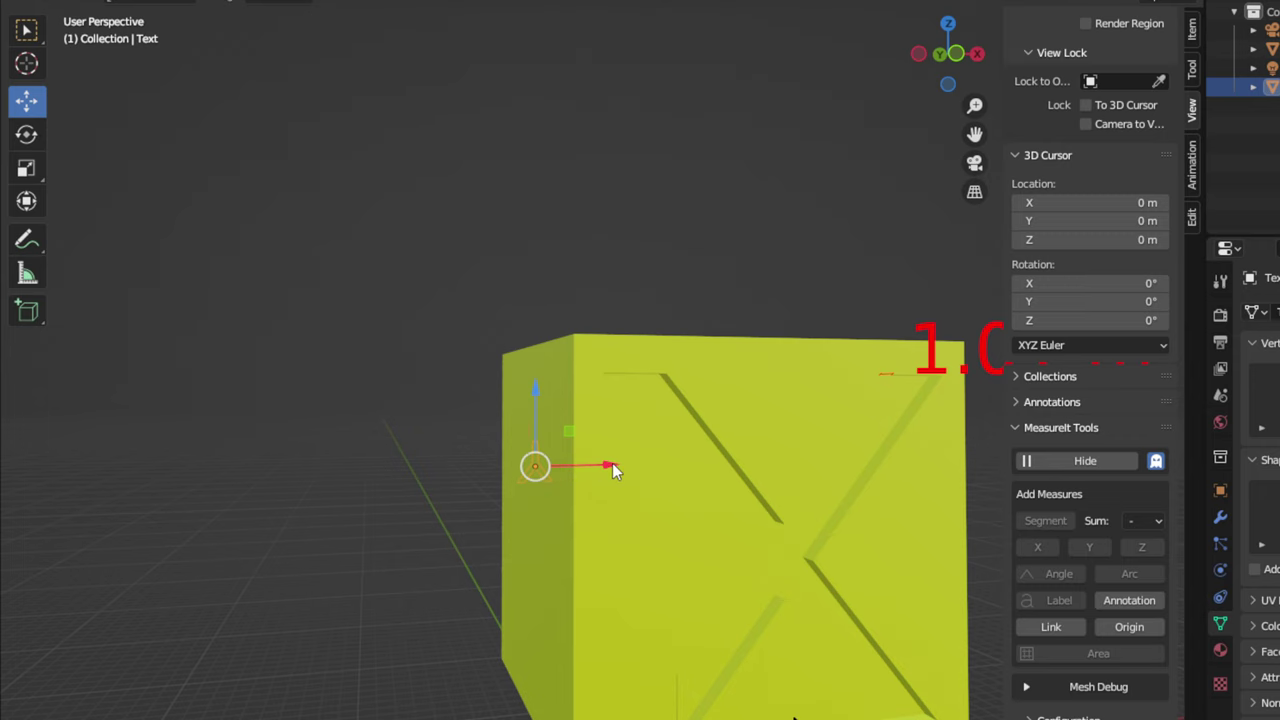
pyautogui.press('KP_7')
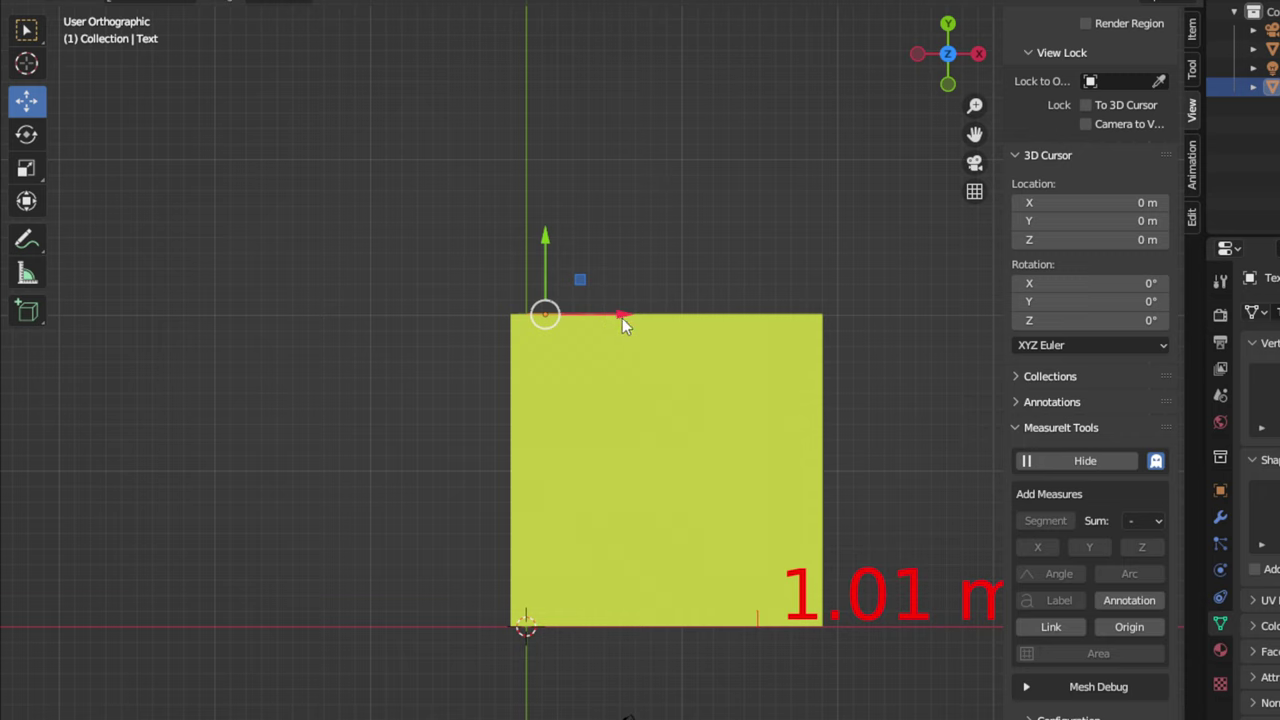
# Step: Slide the Y mesh along X to line it up over the cube
pyautogui.moveTo(621, 317); pyautogui.dragTo(709, 313)
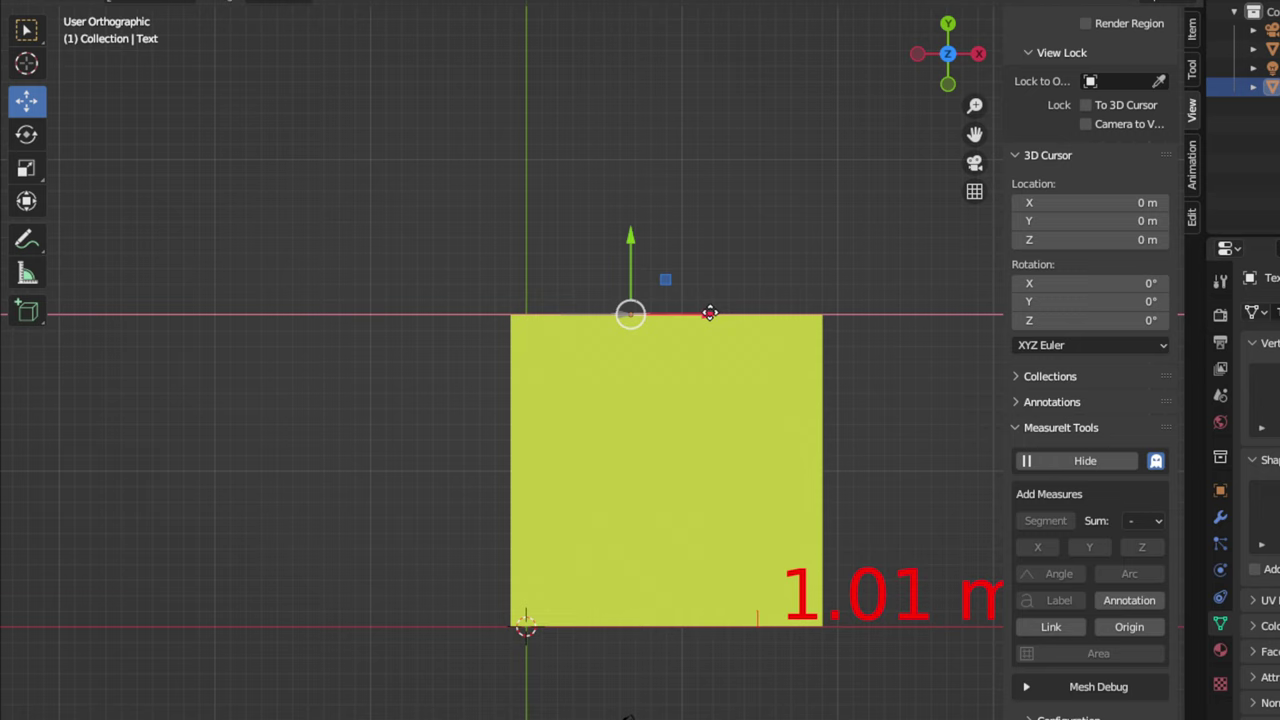
pyautogui.moveTo(709, 313); pyautogui.dragTo(709, 312)
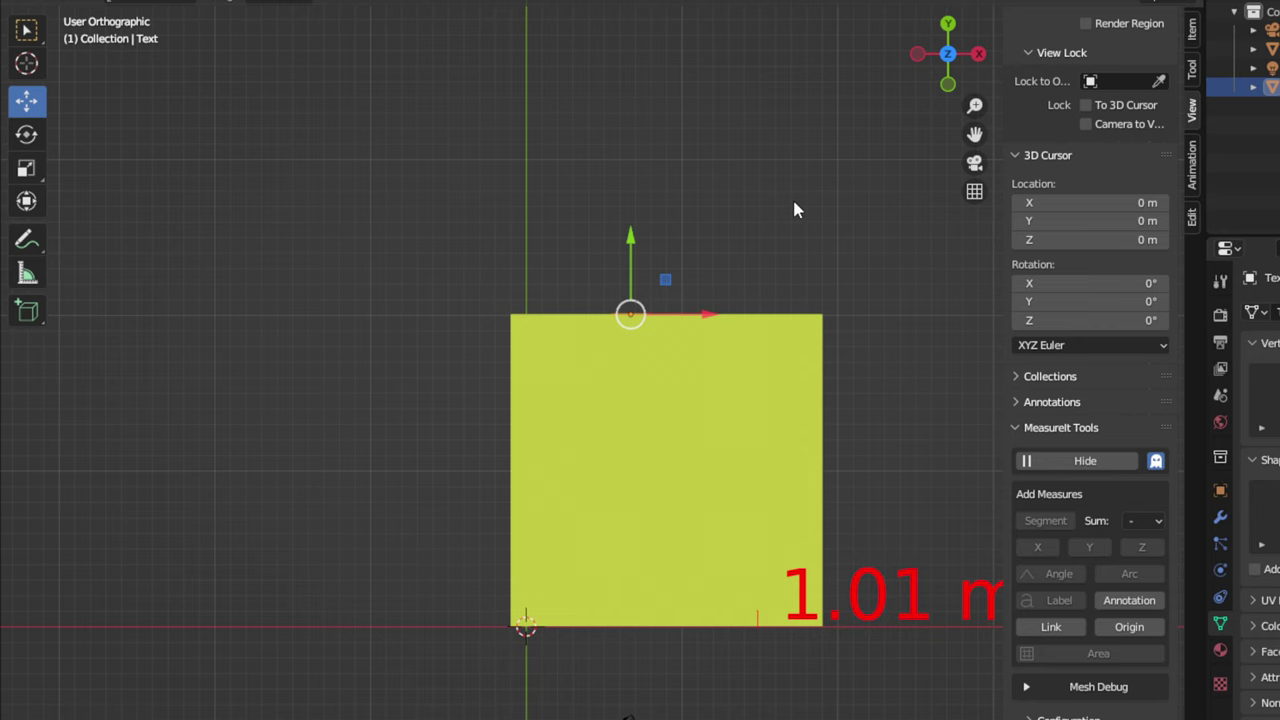
pyautogui.moveTo(795, 210); pyautogui.dragTo(560, 447, button='middle')
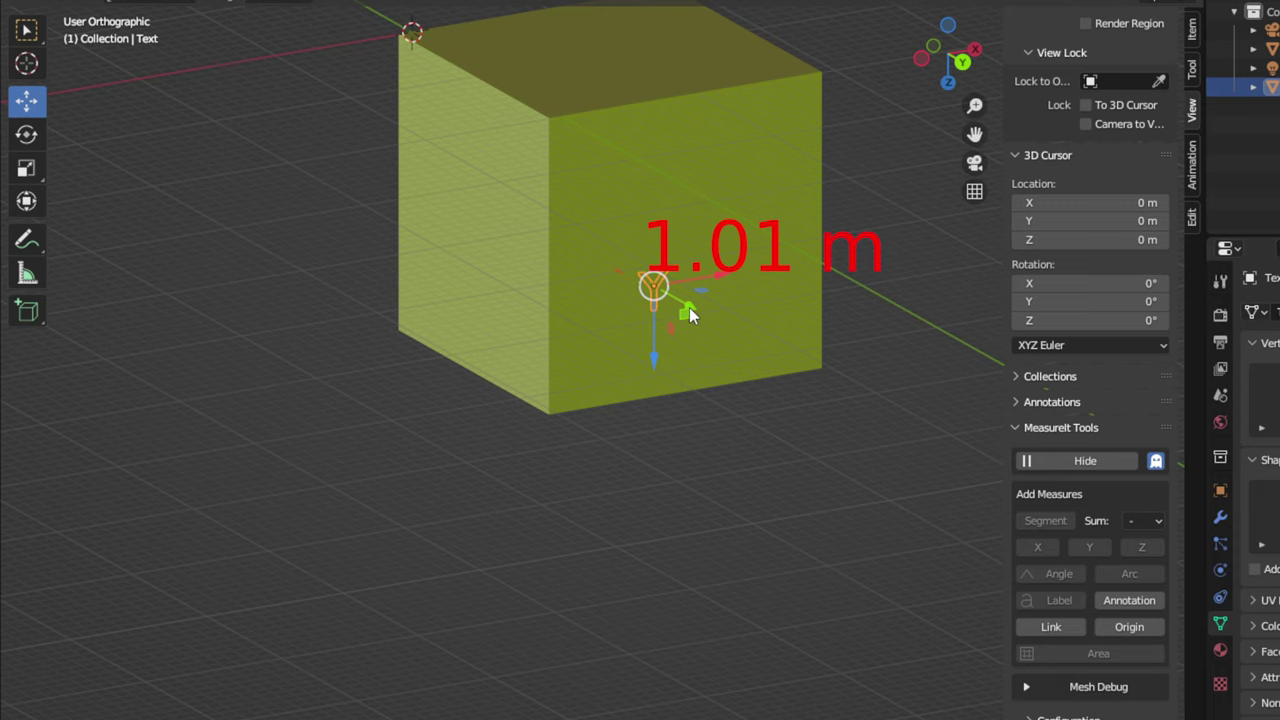
pyautogui.press('KP_7')
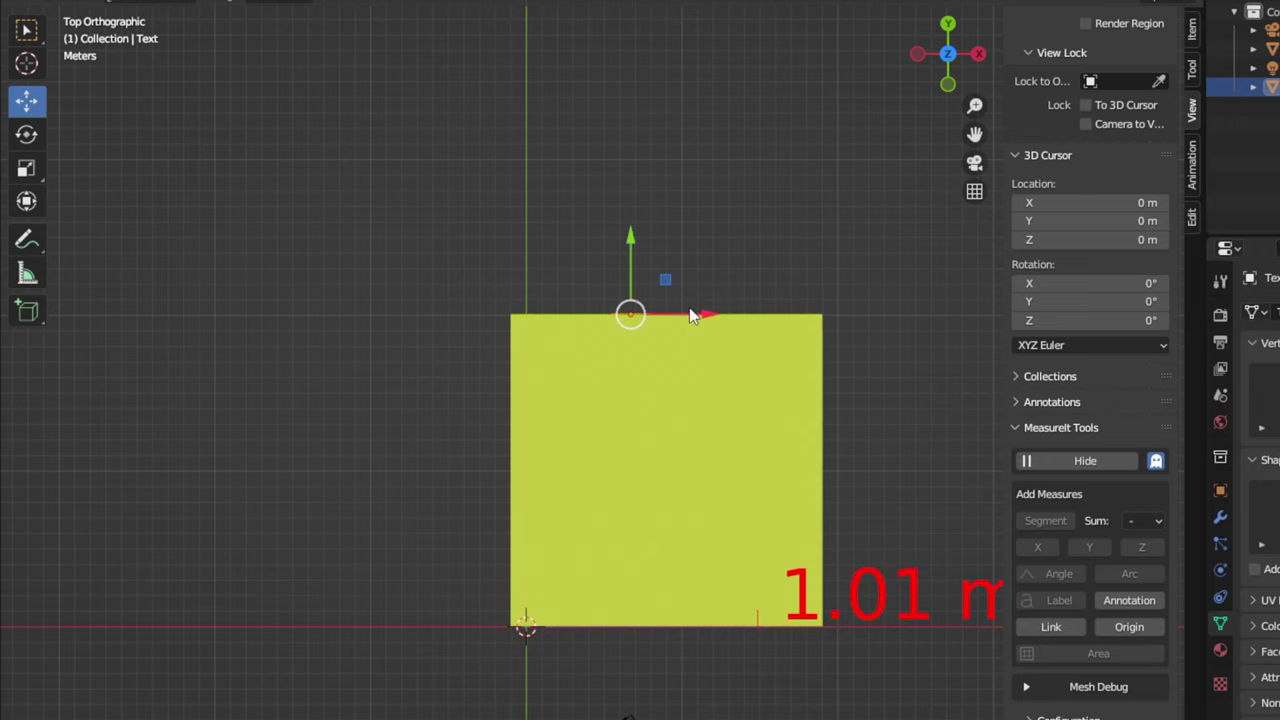
# Step: From the top view, move the Y mesh along Y to the cube's front edge, then zoom in from the front
pyautogui.moveTo(632, 243); pyautogui.dragTo(635, 566)
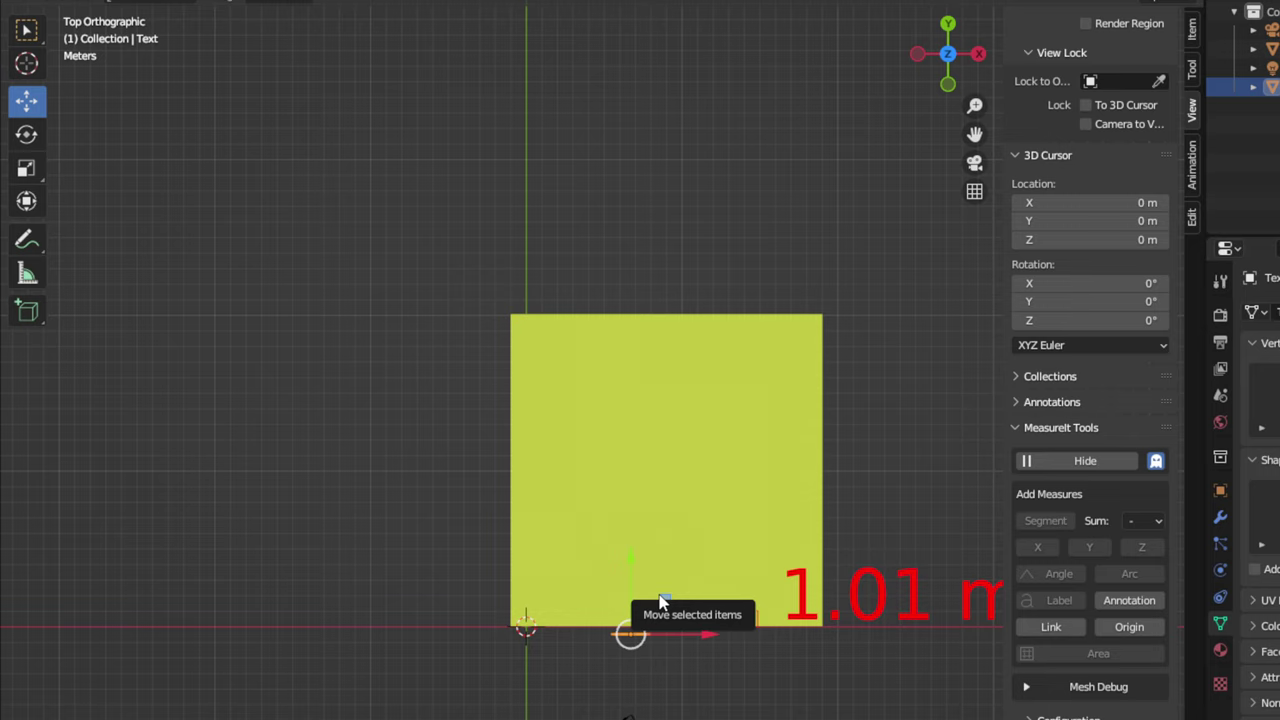
pyautogui.press('KP_1')
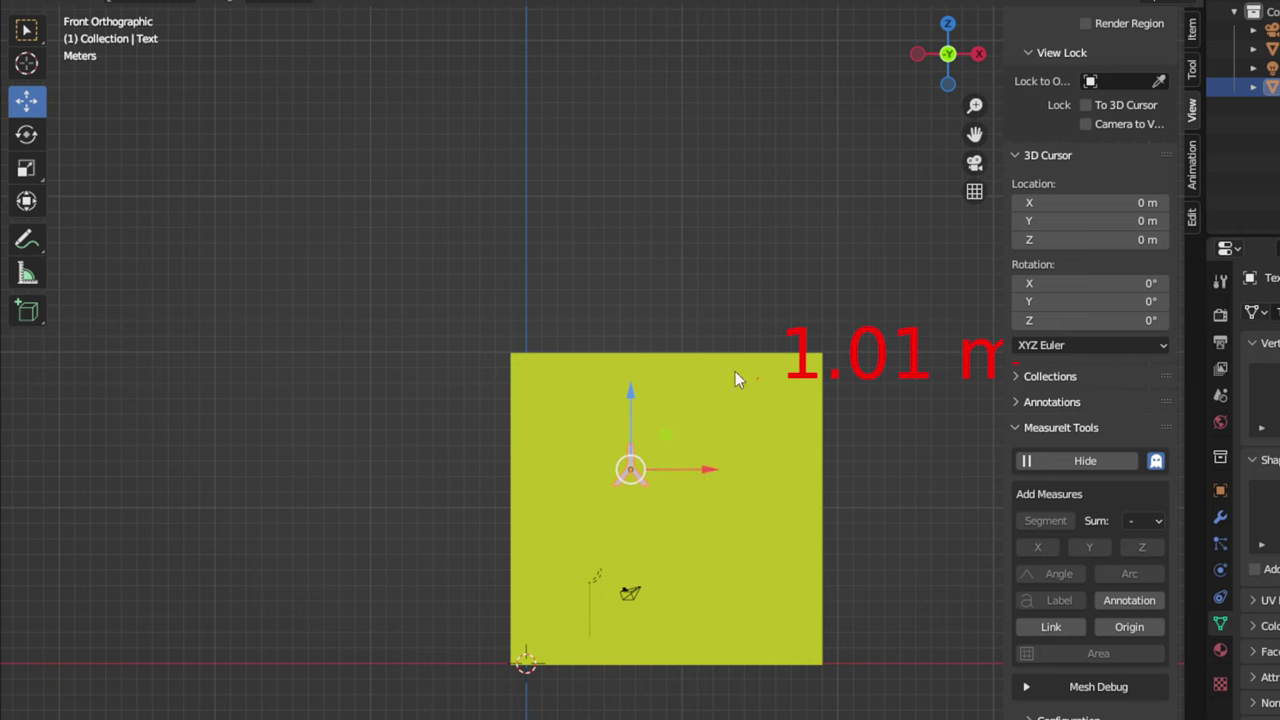
pyautogui.scroll(1, 752, 505)
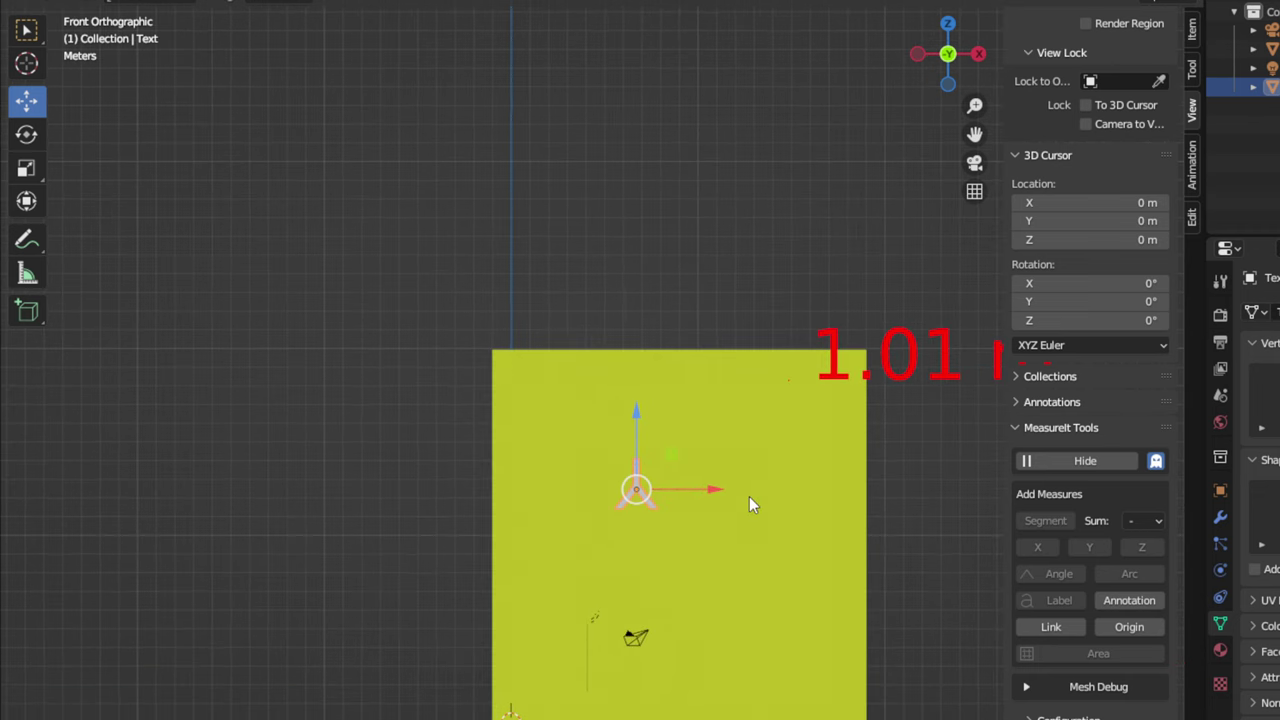
pyautogui.scroll(1, 749, 496)
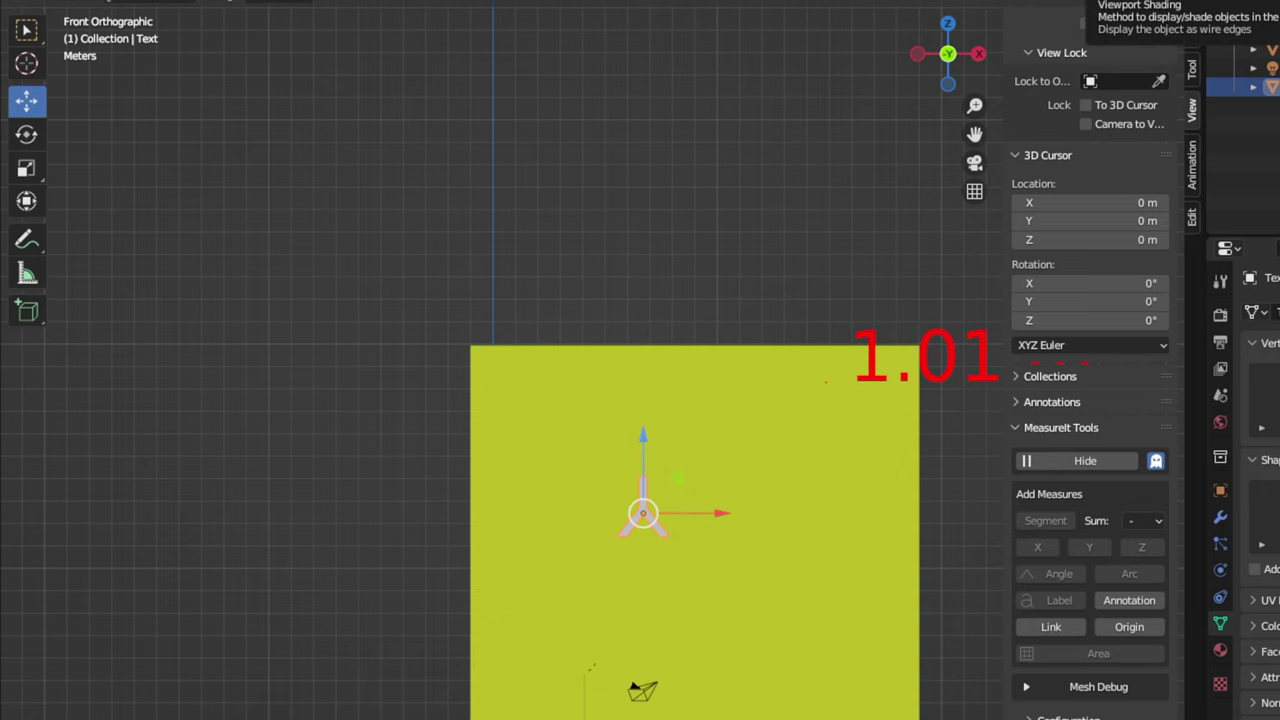
# Step: In Wireframe shading, move the text object right, down and slightly left to centre it on the engraved X
pyautogui.click(1072, 16)
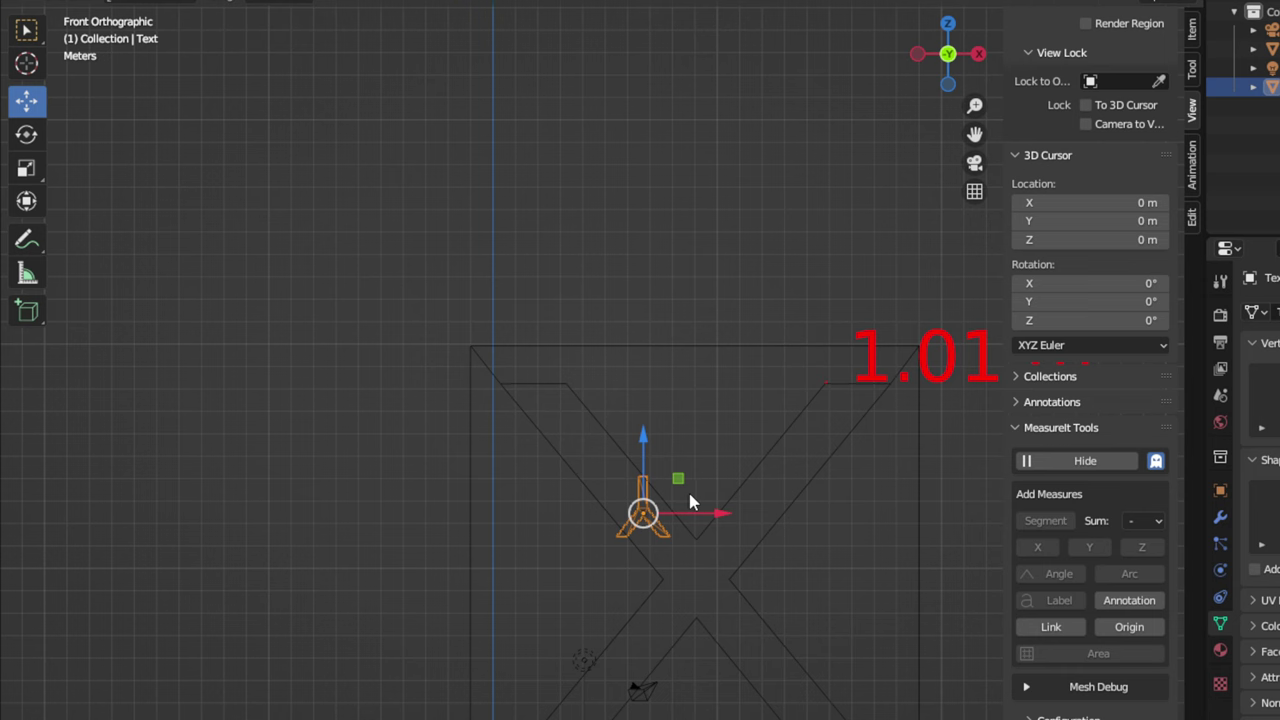
pyautogui.moveTo(975, 134); pyautogui.dragTo(879, 0)
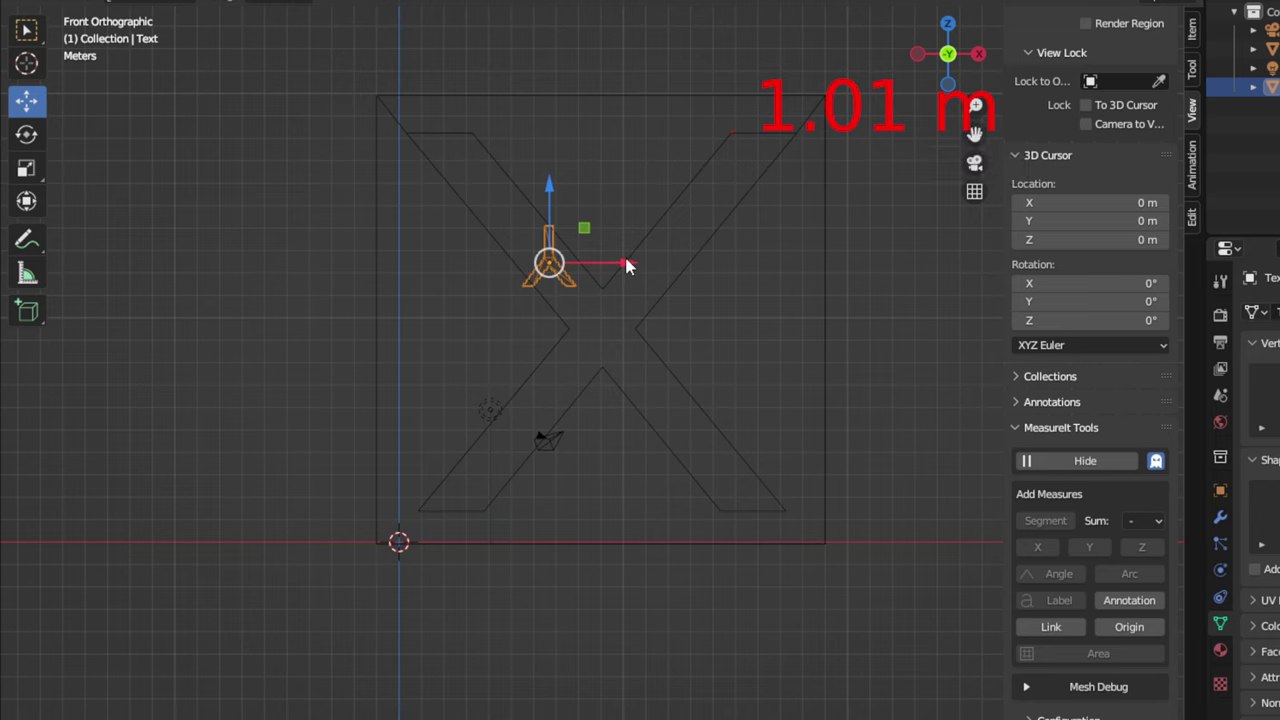
pyautogui.moveTo(628, 265); pyautogui.dragTo(701, 262)
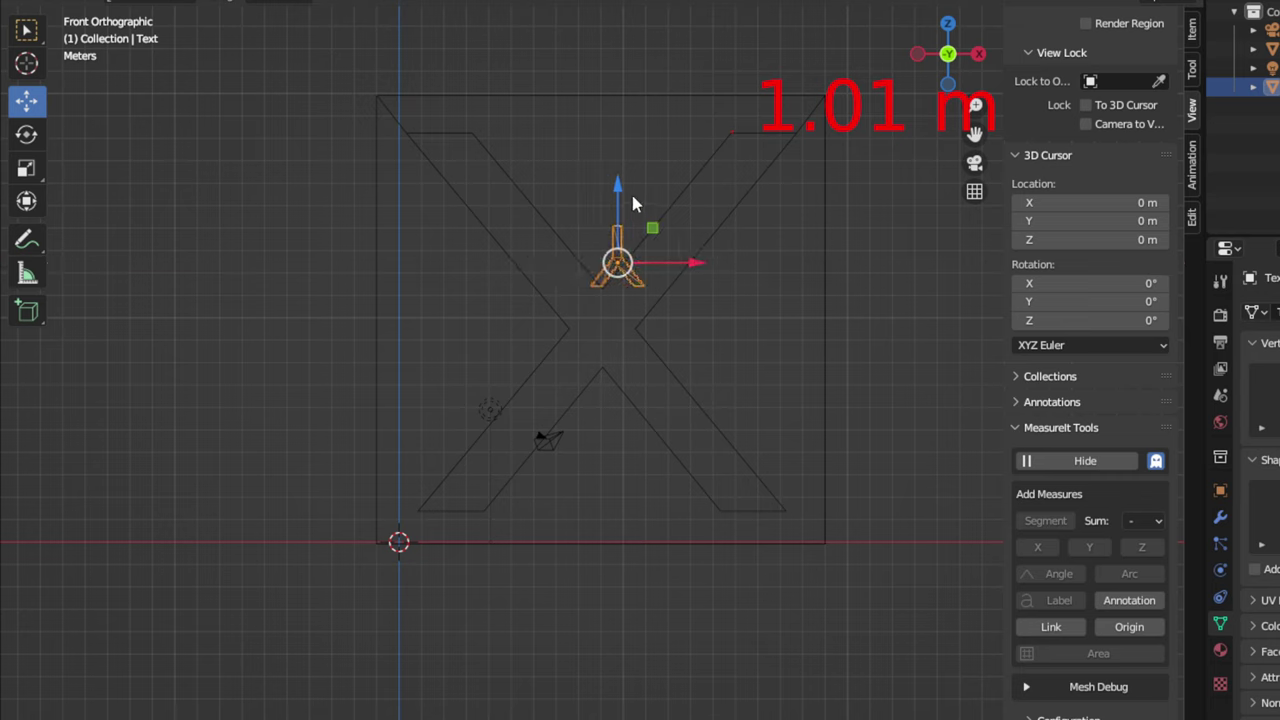
pyautogui.moveTo(618, 188); pyautogui.dragTo(608, 259)
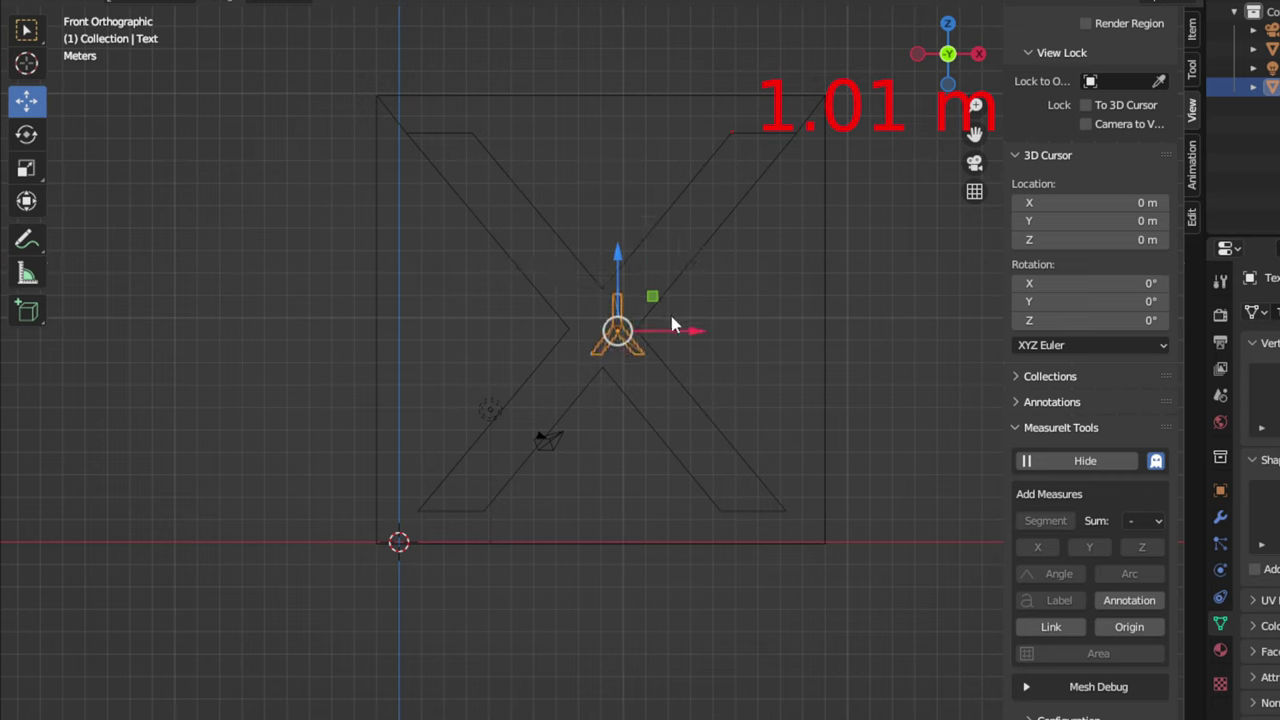
pyautogui.moveTo(685, 330); pyautogui.dragTo(664, 322)
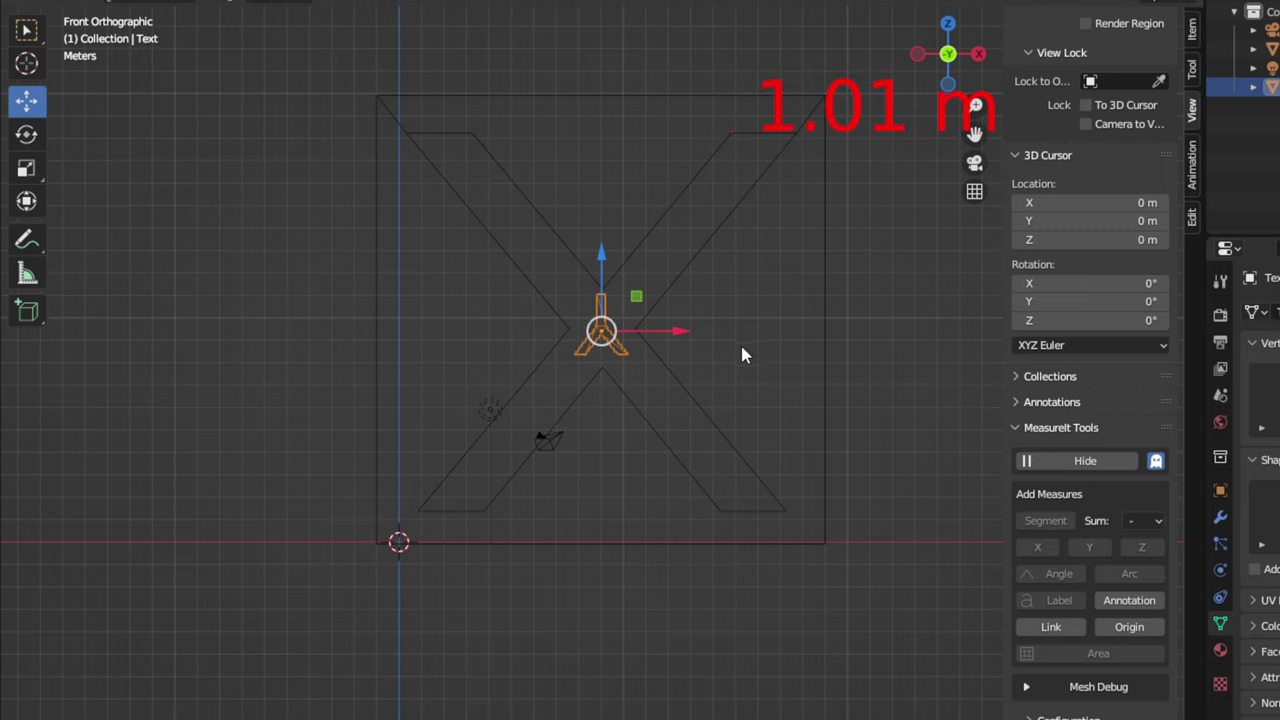
# Step: In Edit Mode, box-select part of the text mesh's vertices and view them from the right side
pyautogui.press('Tab')
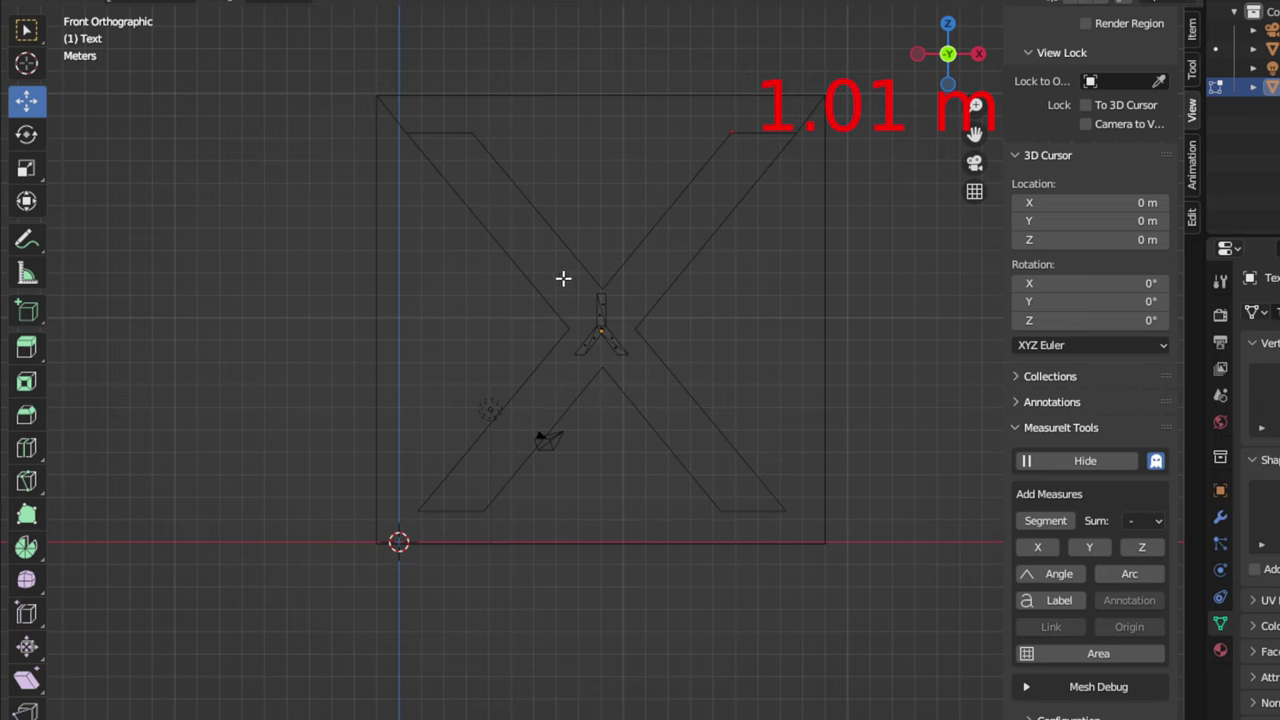
pyautogui.press('b')
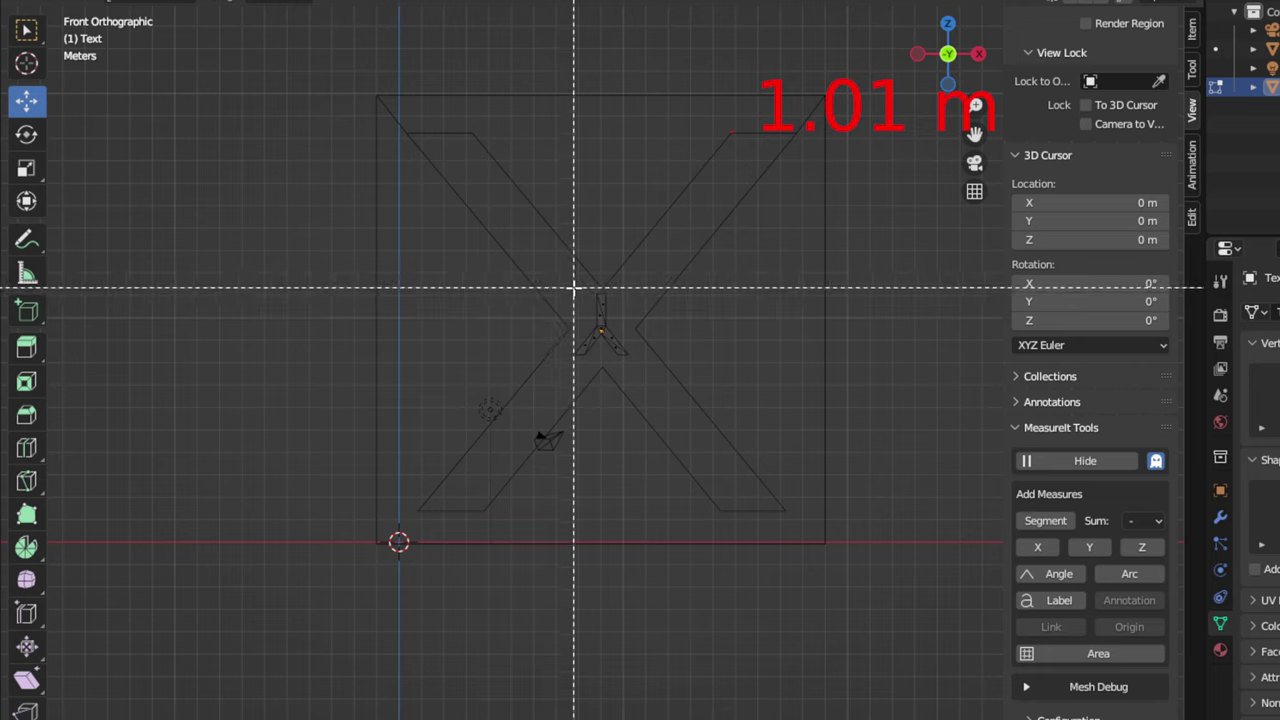
pyautogui.moveTo(578, 276); pyautogui.dragTo(640, 363)
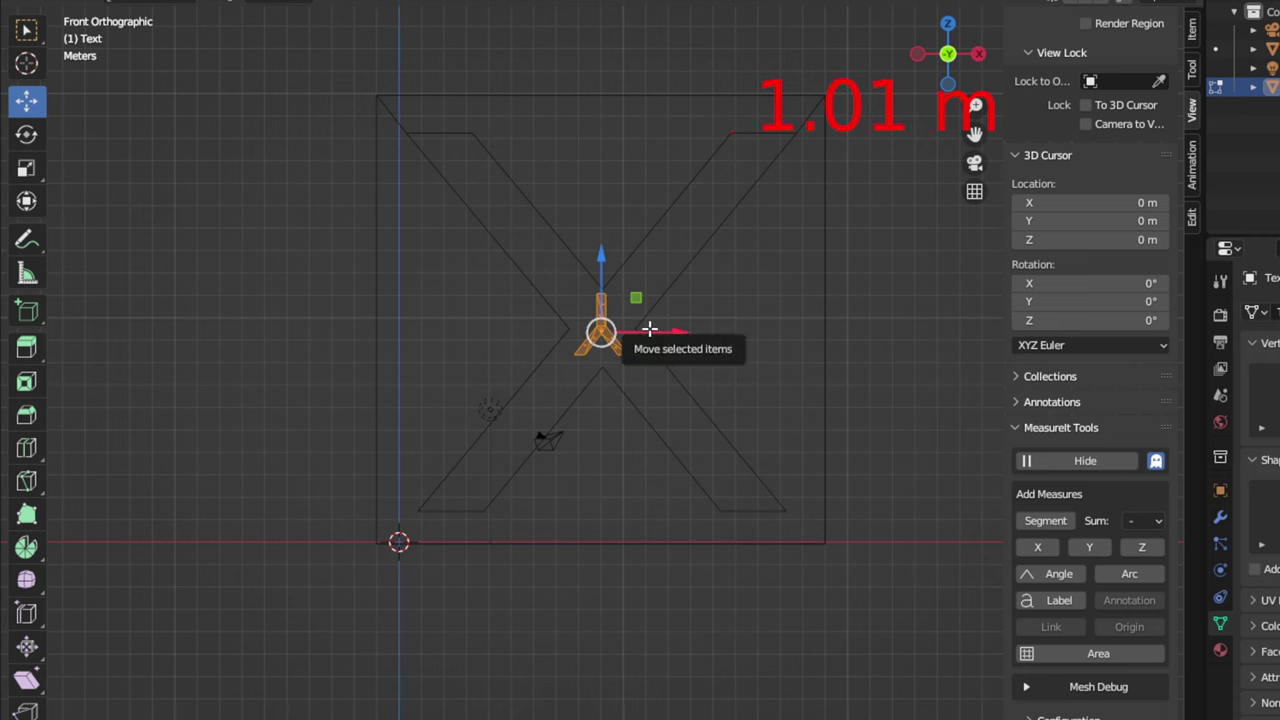
pyautogui.press('KP_3')
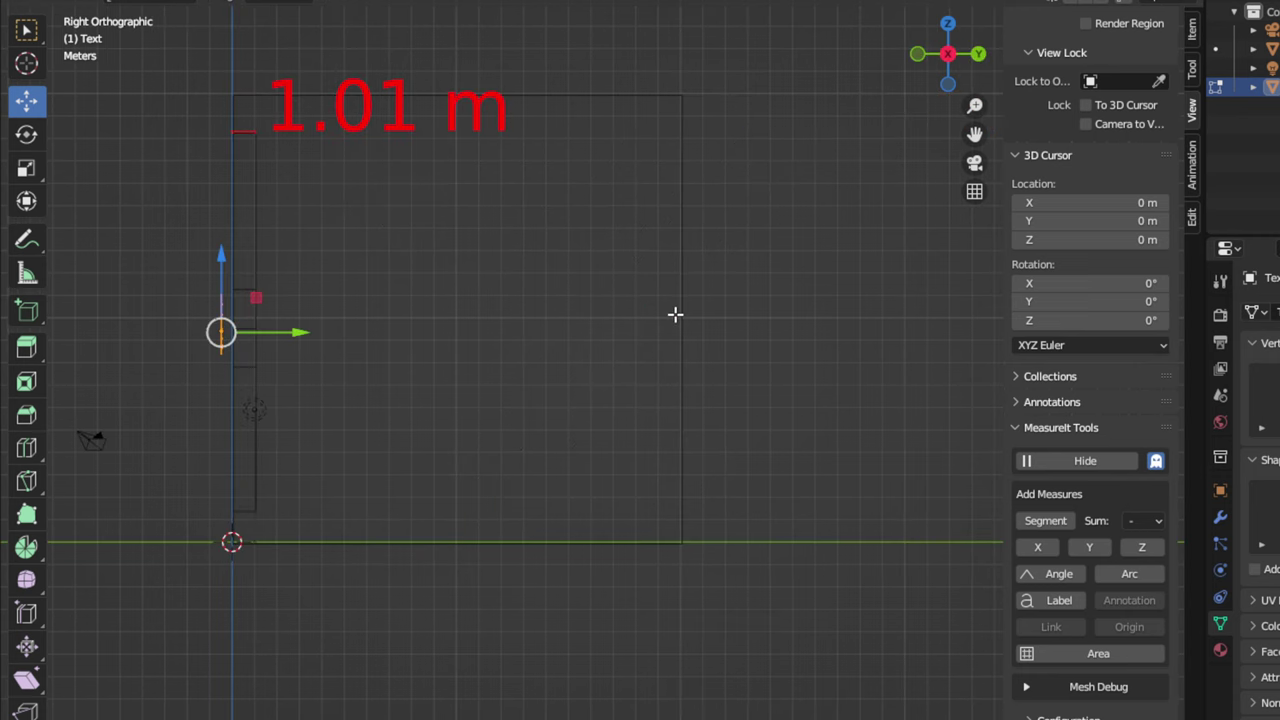
# Step: Move the selected vertices along Y so the letter protrudes from the cube's front face
pyautogui.press('g')
pyautogui.press('y')
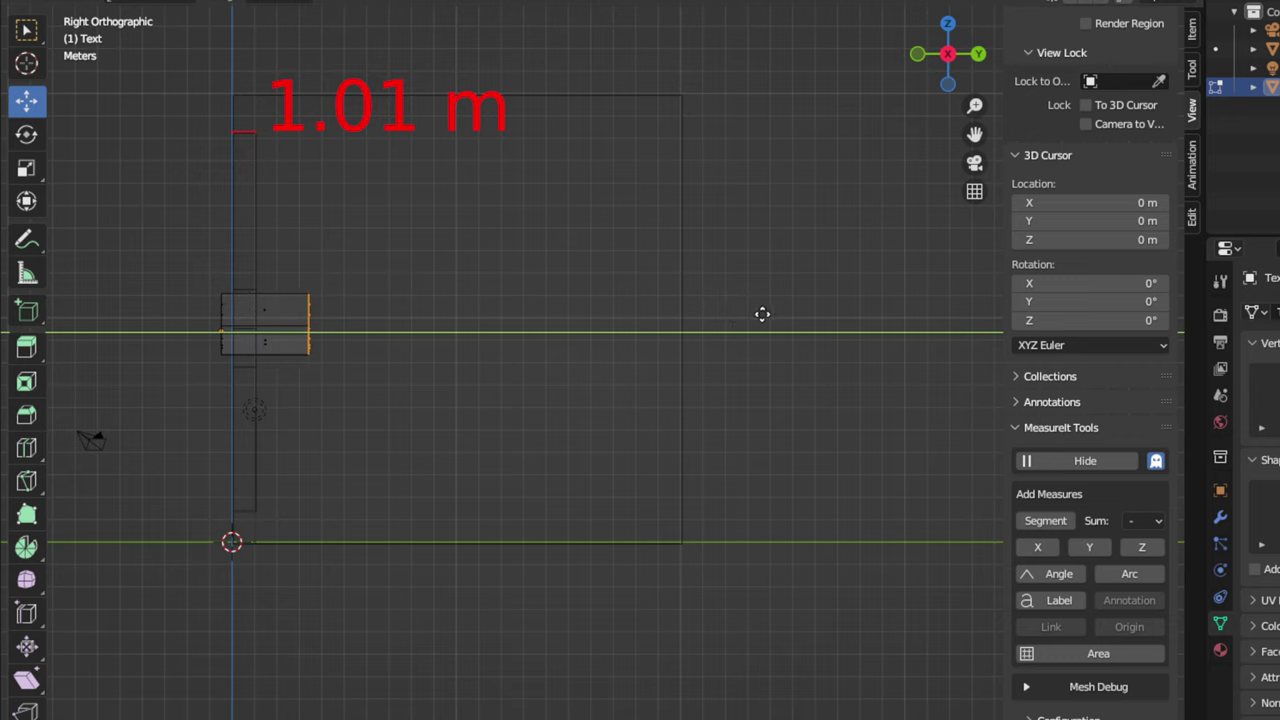
pyautogui.click(771, 314)
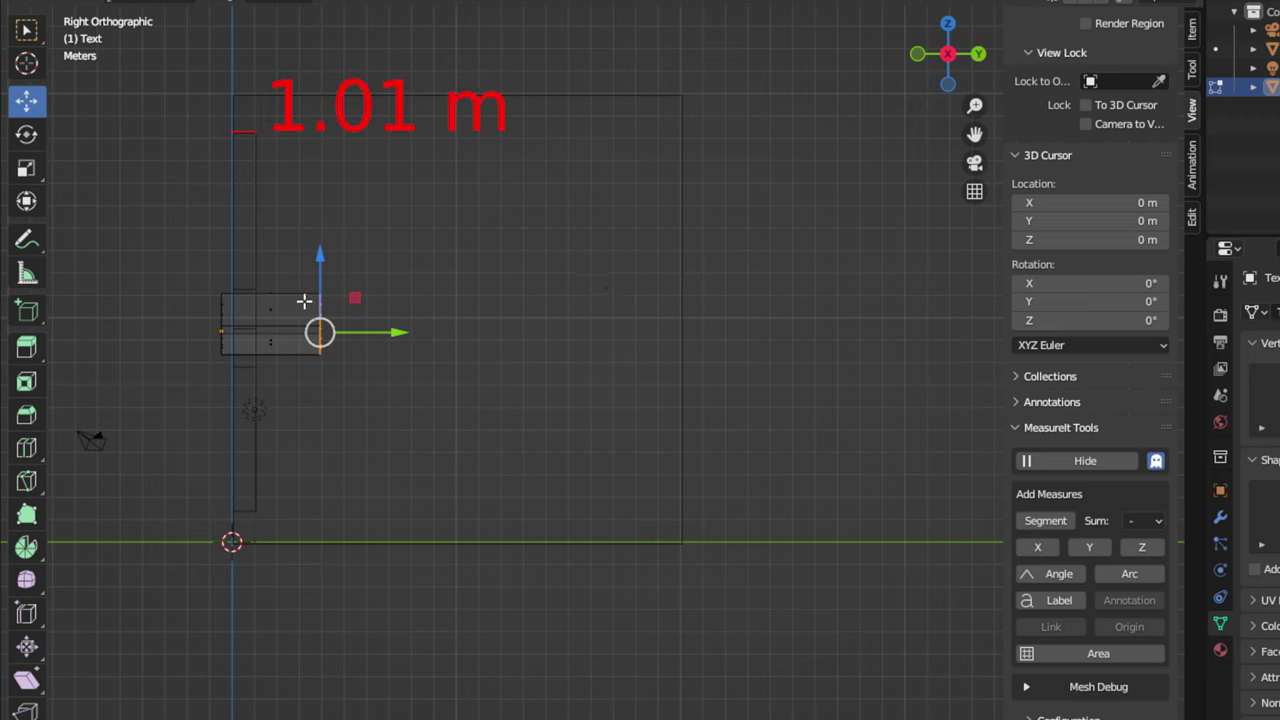
# Step: Return to Object Mode and preview the letter in Rendered shading in perspective
pyautogui.press('Tab')
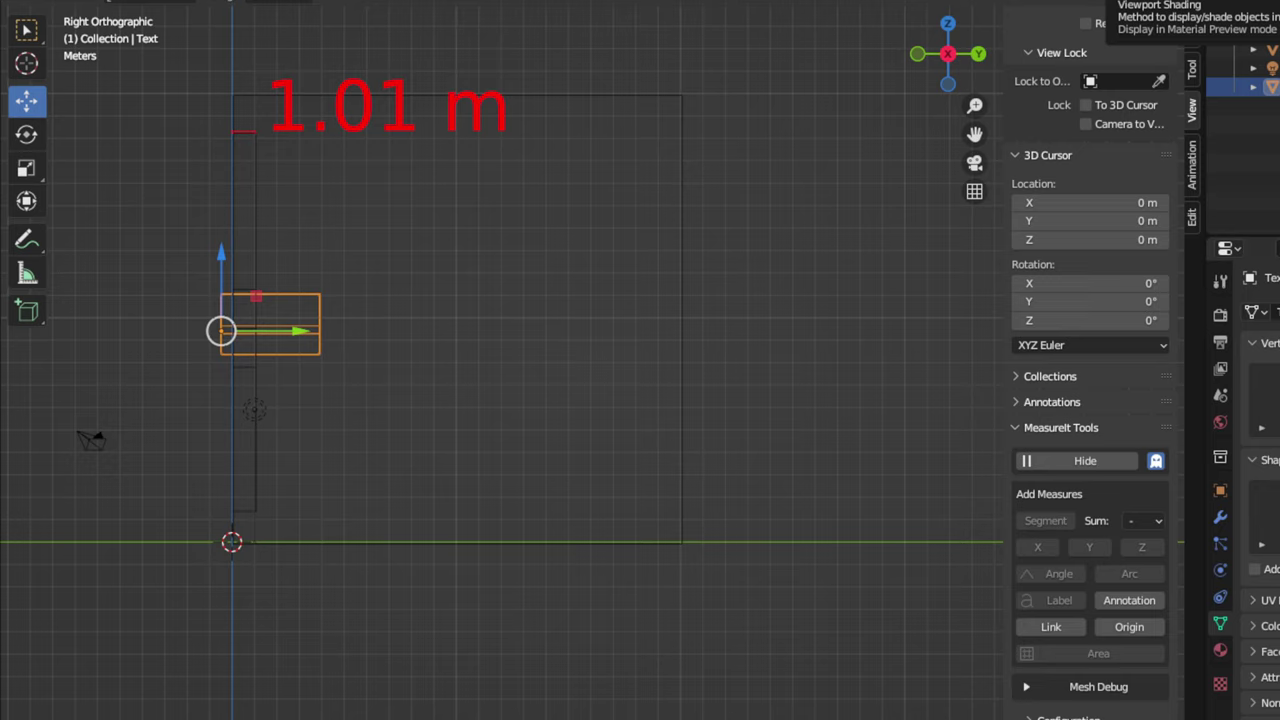
pyautogui.click(1228, 3)
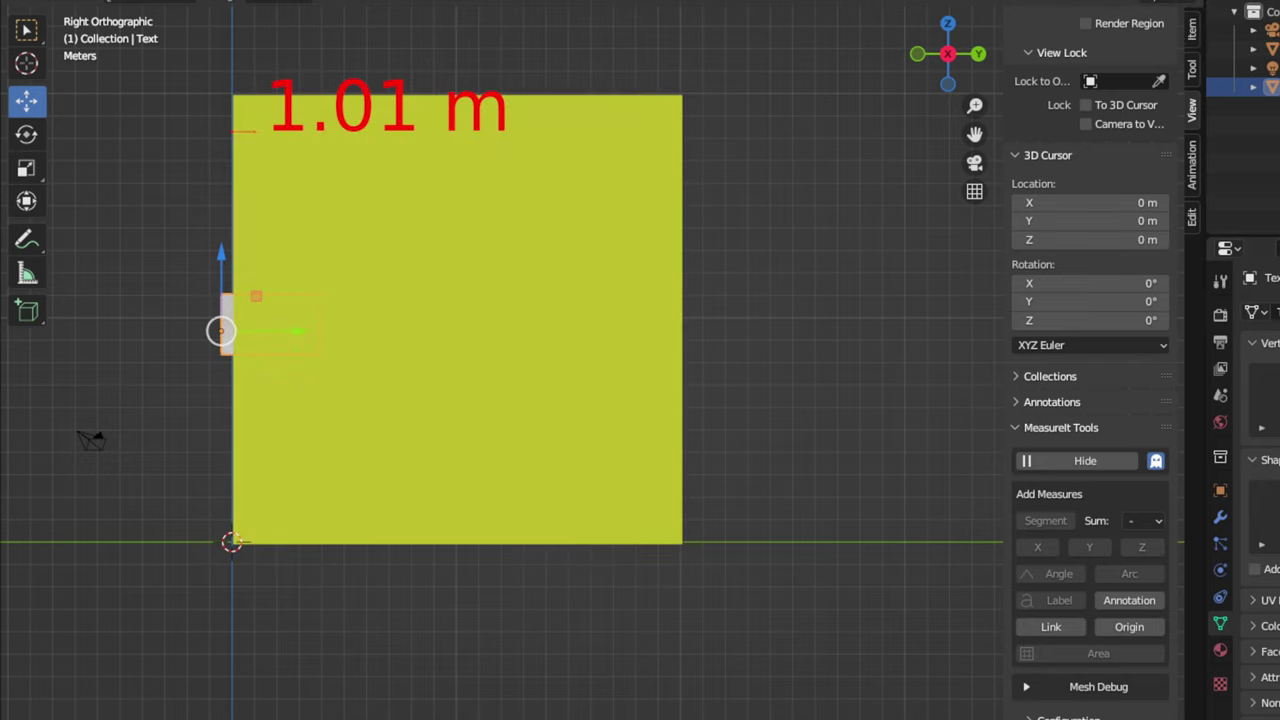
pyautogui.moveTo(303, 331); pyautogui.dragTo(500, 320, button='middle')
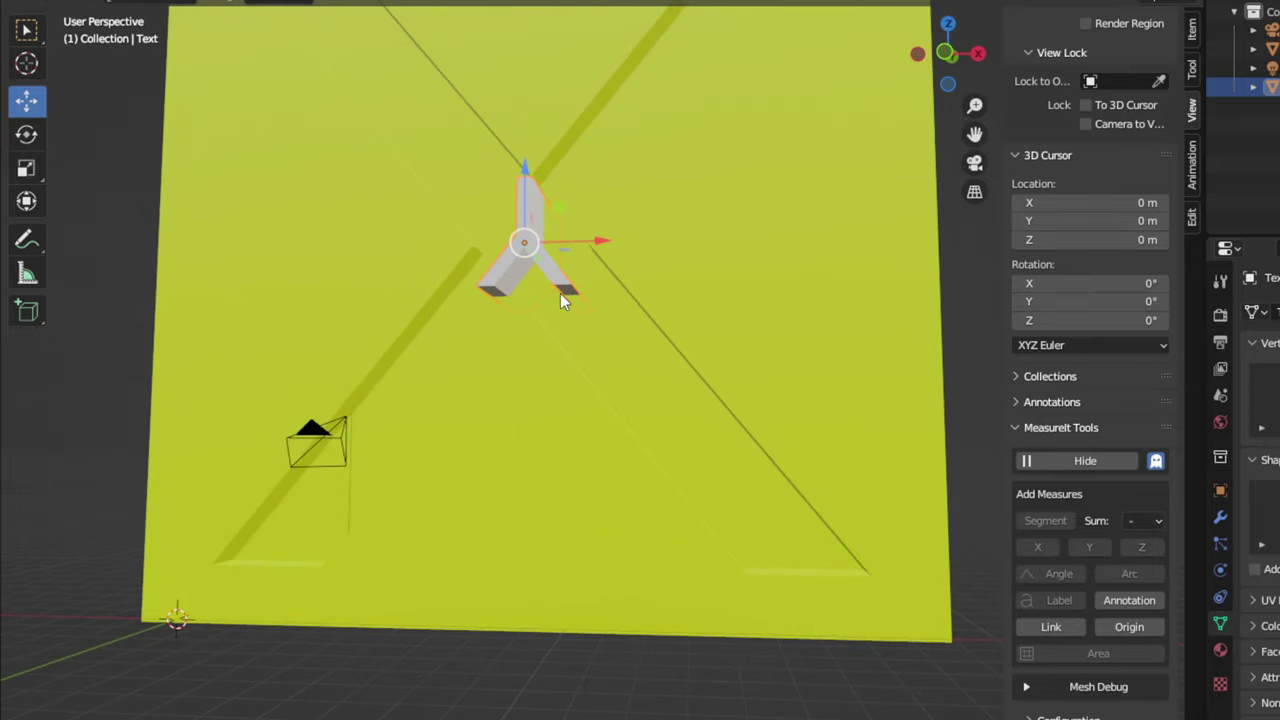
pyautogui.scroll(-4, 560, 300)
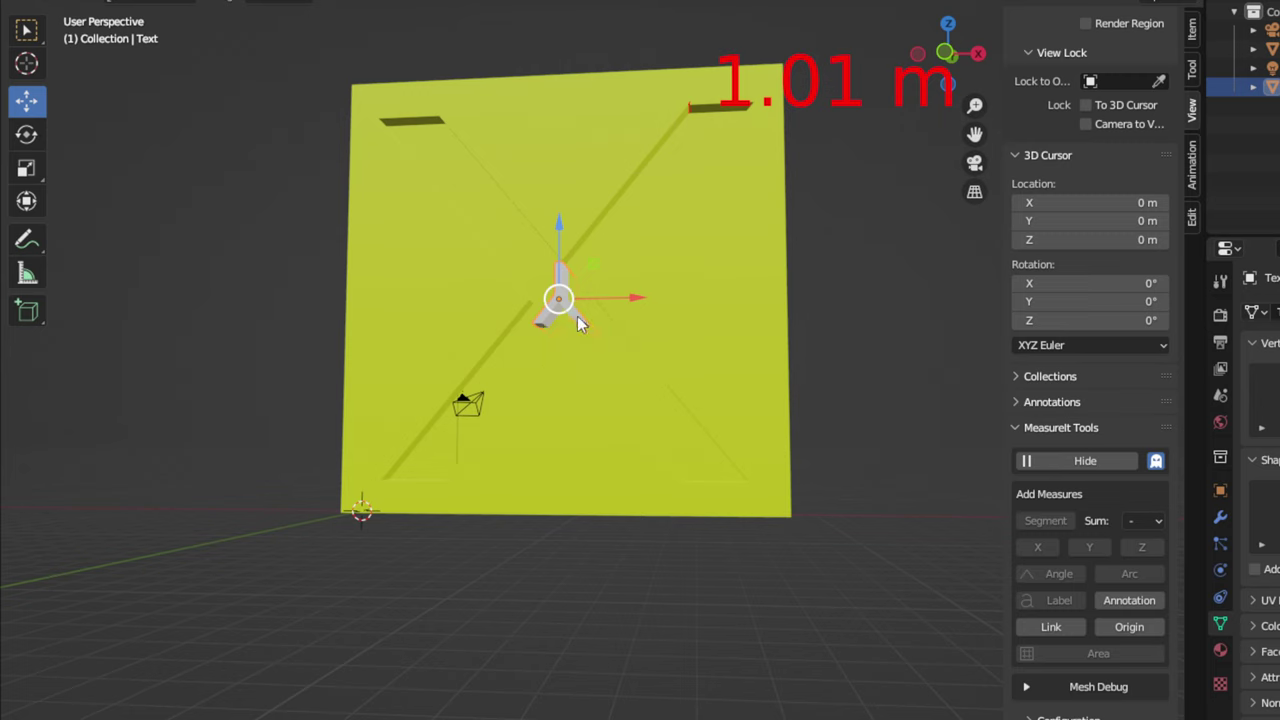
# Step: Select the Text object in the Outliner and begin scaling it in the front wireframe view
pyautogui.click(1224, 92)
pyautogui.press('KP_1')
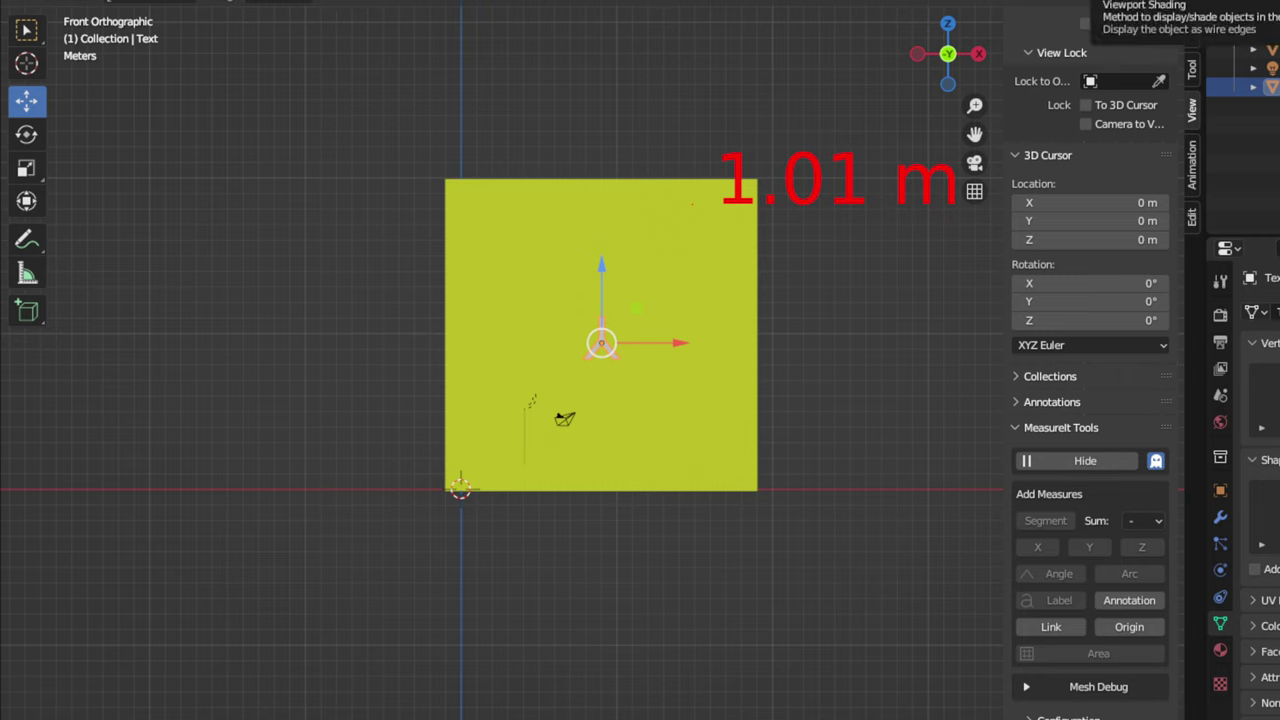
pyautogui.click(1098, 2)
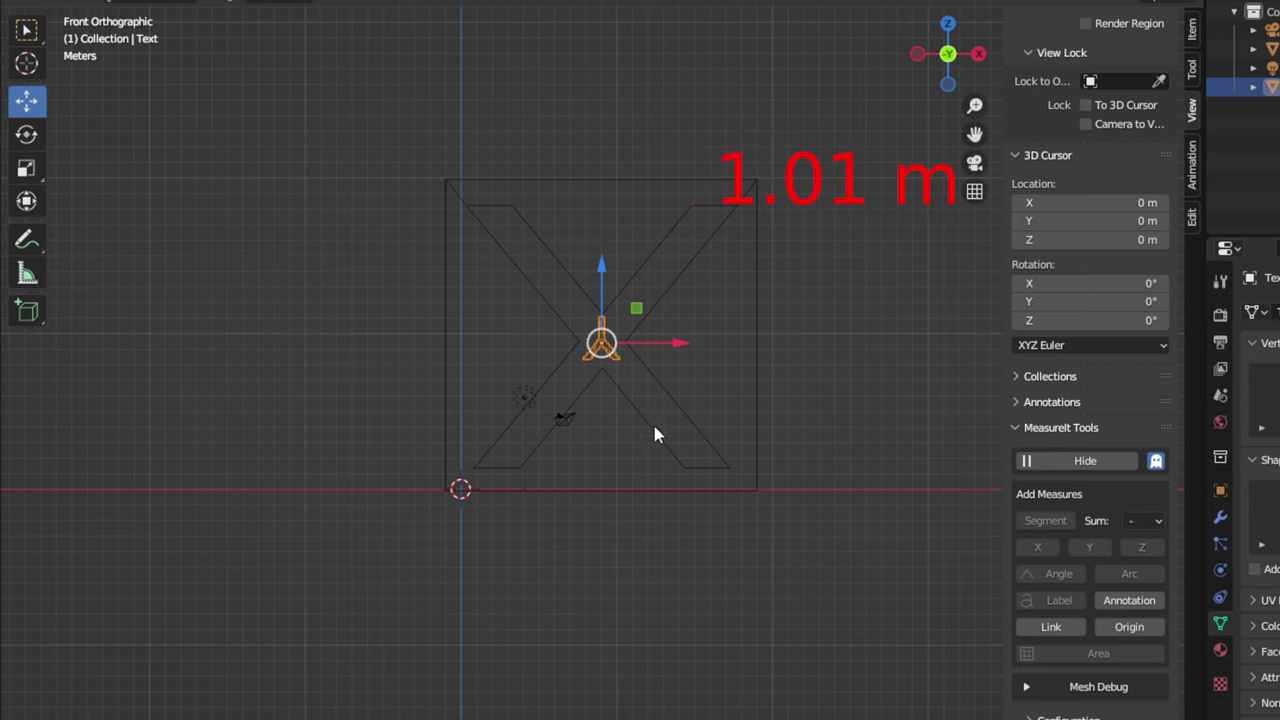
pyautogui.press('s')
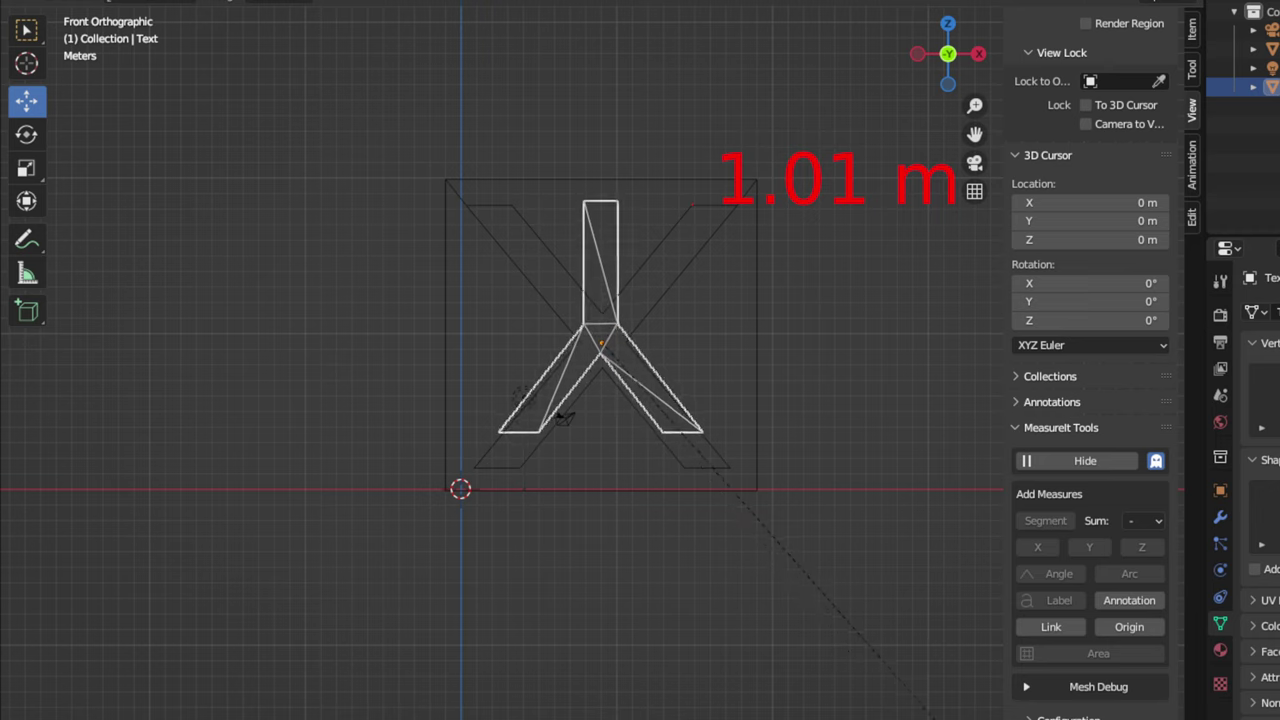
# Step: Confirm the enlarged text size and shift it down and right on the cube's face
pyautogui.press('Return')
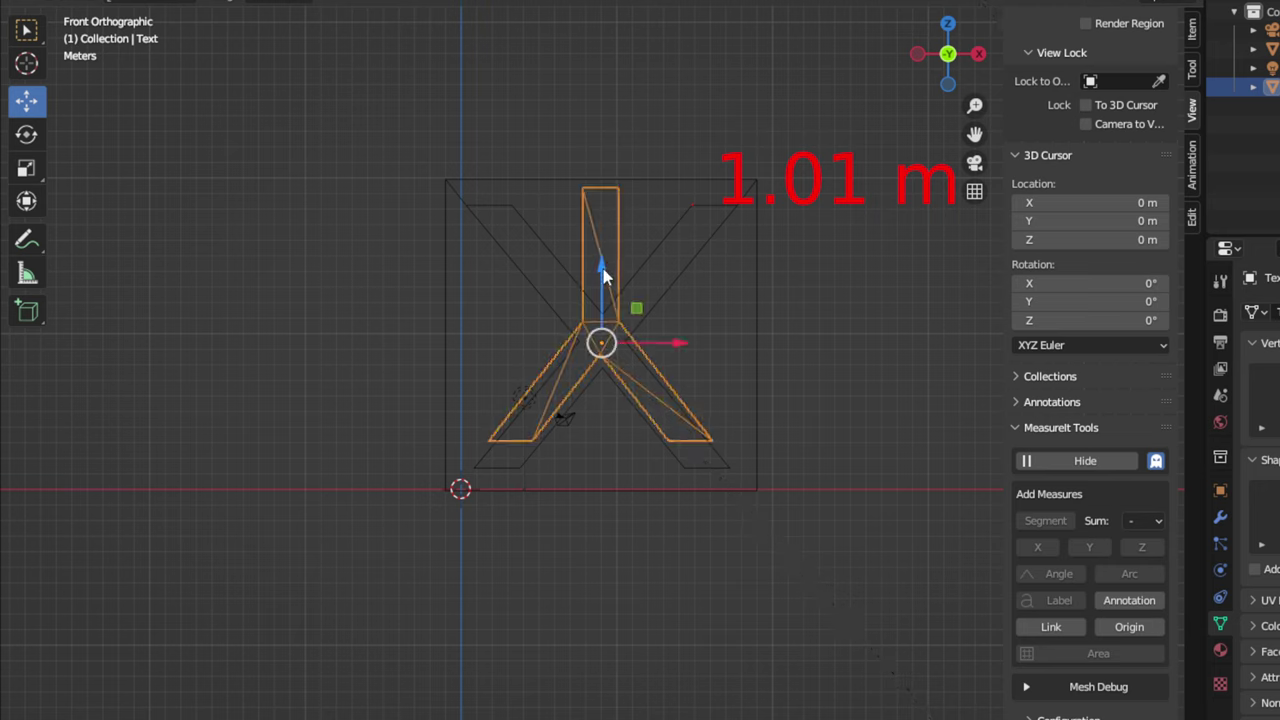
pyautogui.moveTo(600, 270); pyautogui.dragTo(598, 285)
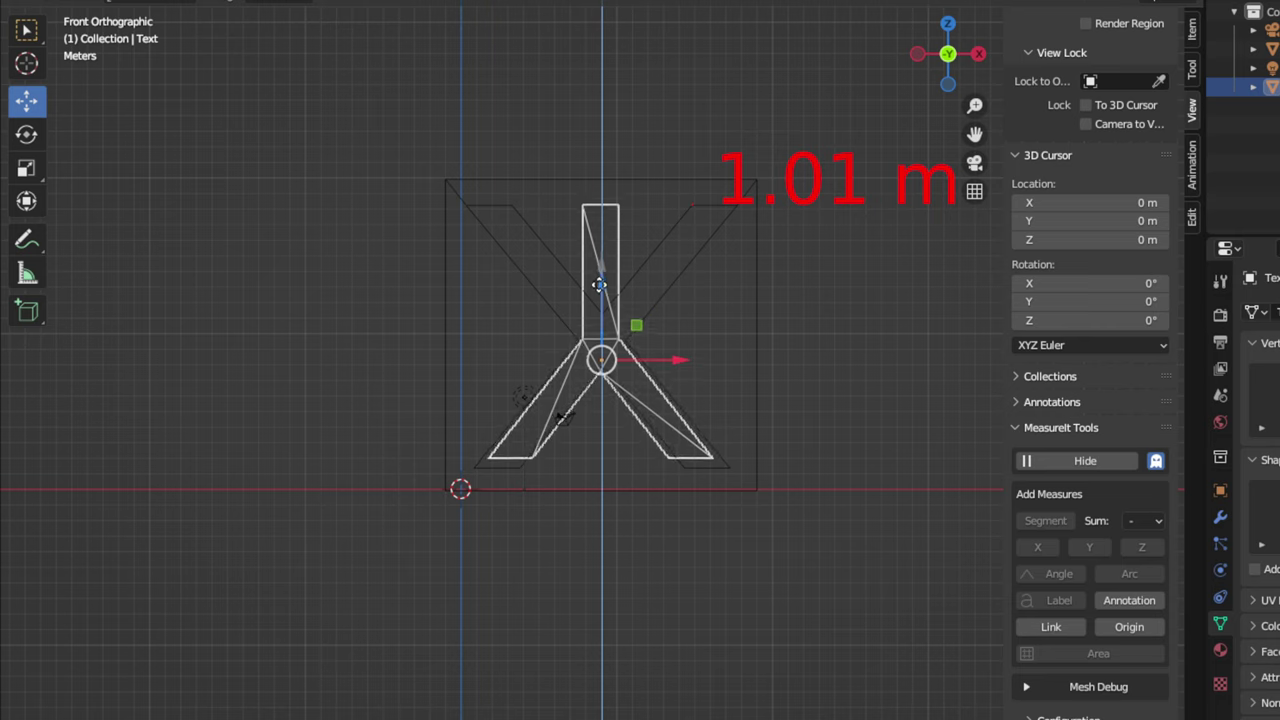
pyautogui.moveTo(598, 285); pyautogui.dragTo(606, 279)
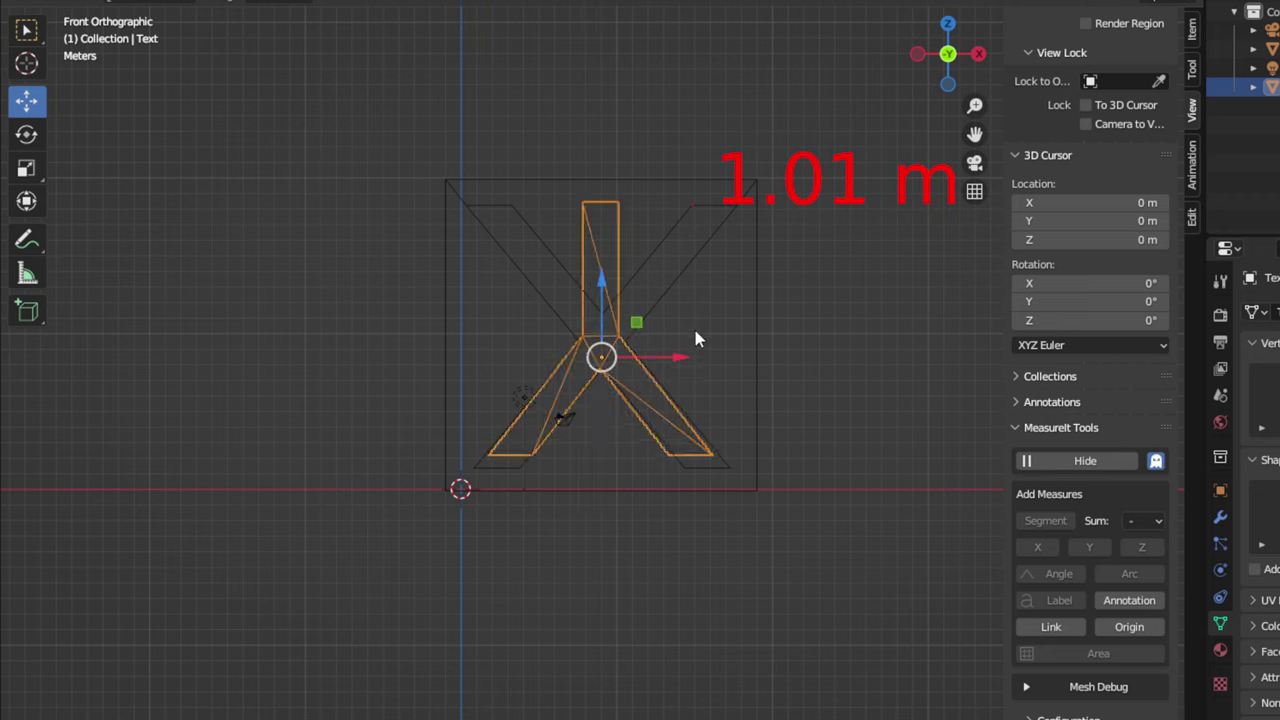
pyautogui.moveTo(672, 356); pyautogui.dragTo(756, 348)
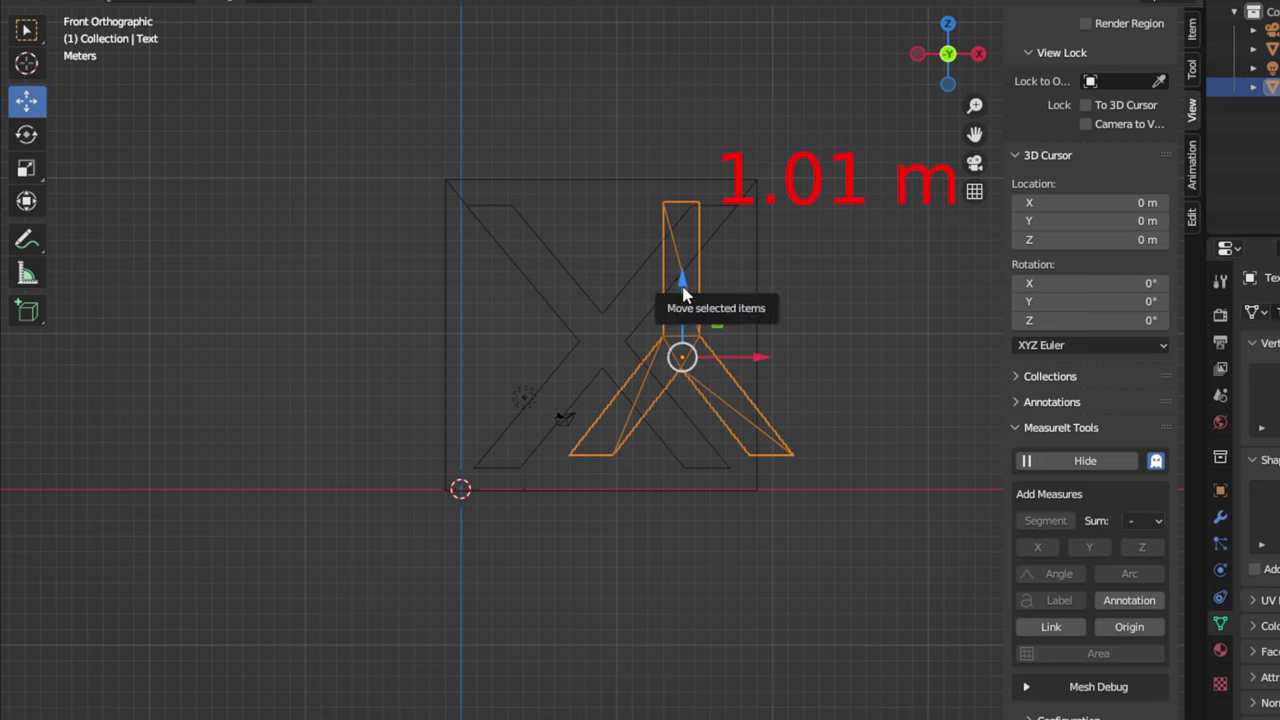
pyautogui.moveTo(684, 290); pyautogui.dragTo(685, 290)
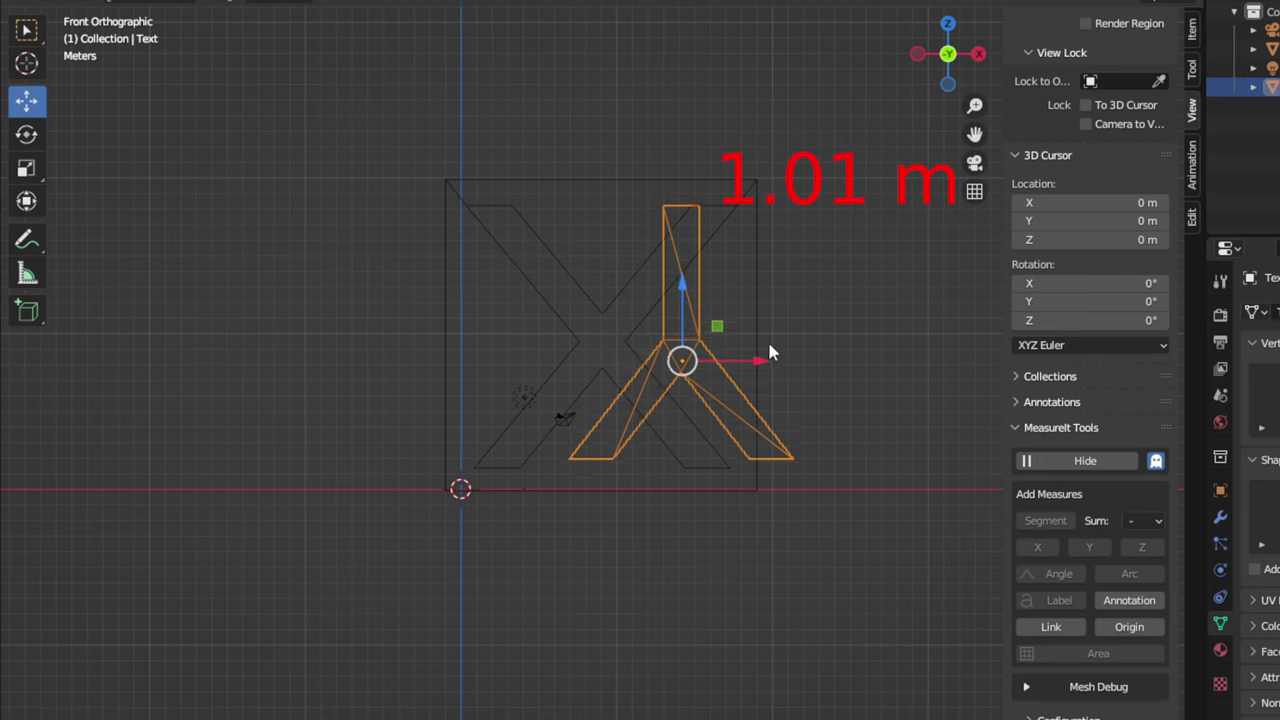
# Step: Scale the text up further, nudge it down and left, and begin rescaling it again
pyautogui.press('s')
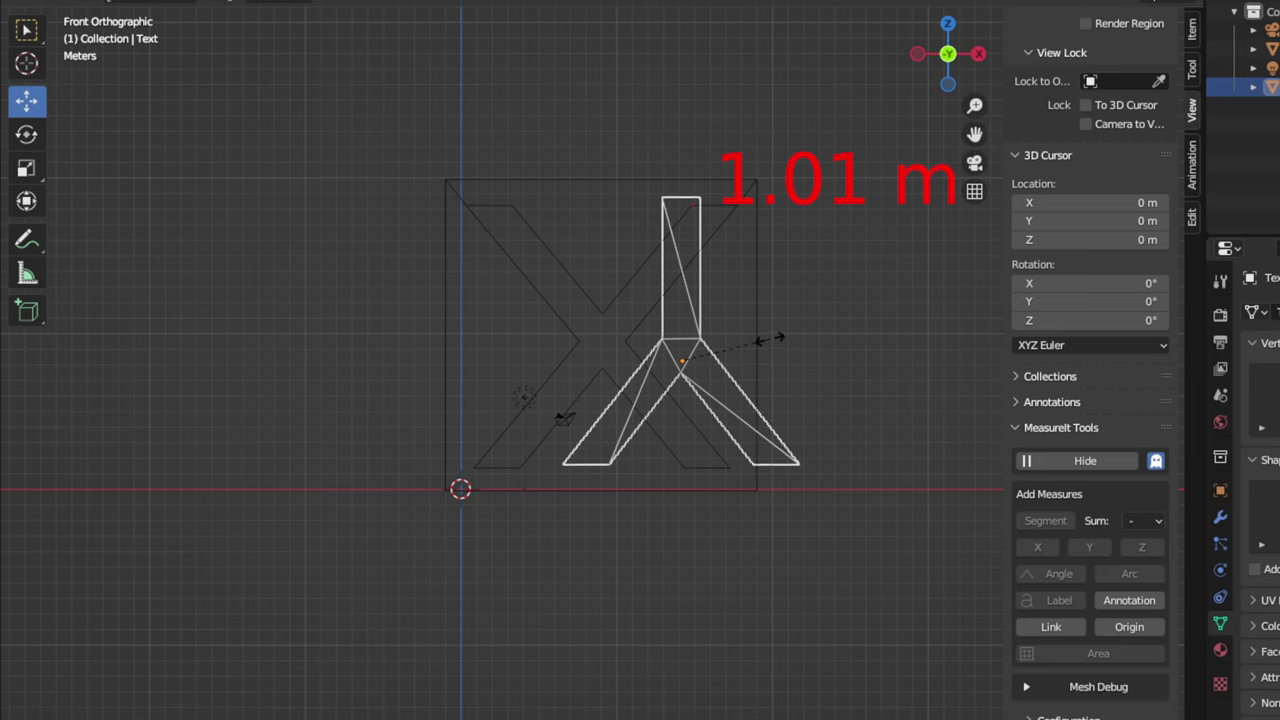
pyautogui.click(770, 339)
pyautogui.moveTo(681, 297); pyautogui.dragTo(685, 306)
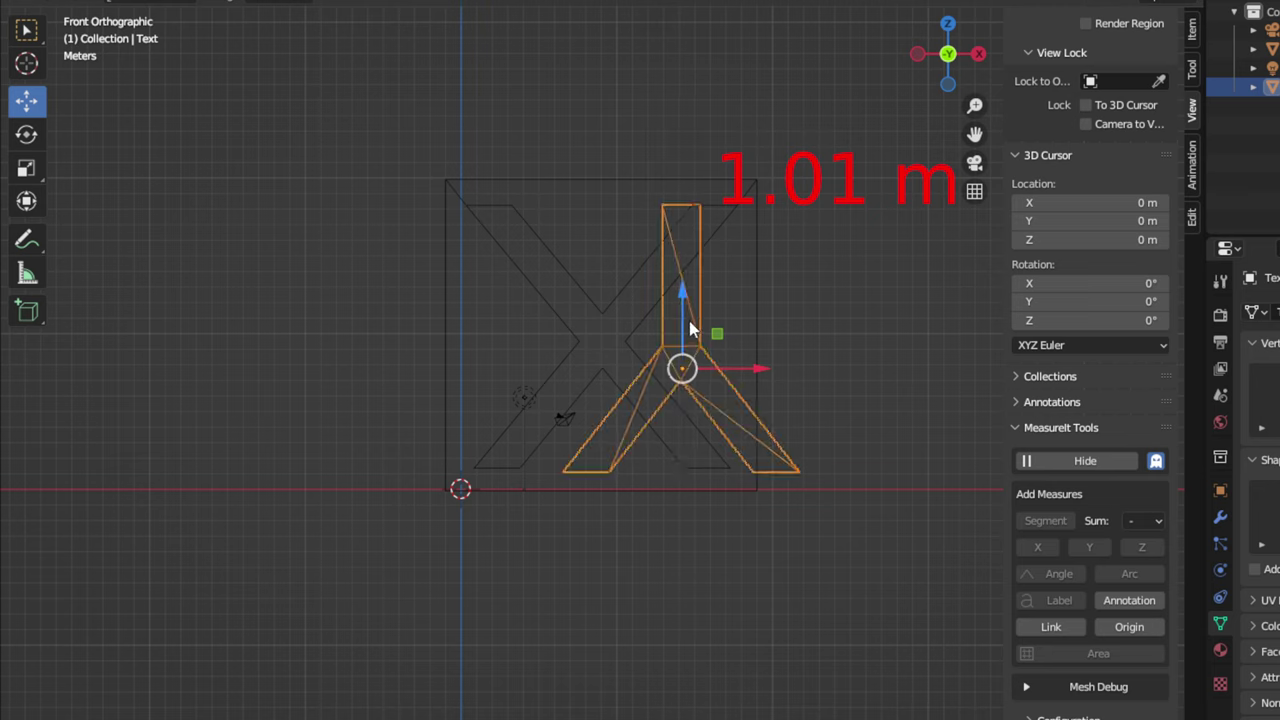
pyautogui.moveTo(753, 367)
pyautogui.mouseDown()
pyautogui.moveTo(720, 356)
pyautogui.moveTo(738, 352)
pyautogui.mouseUp()
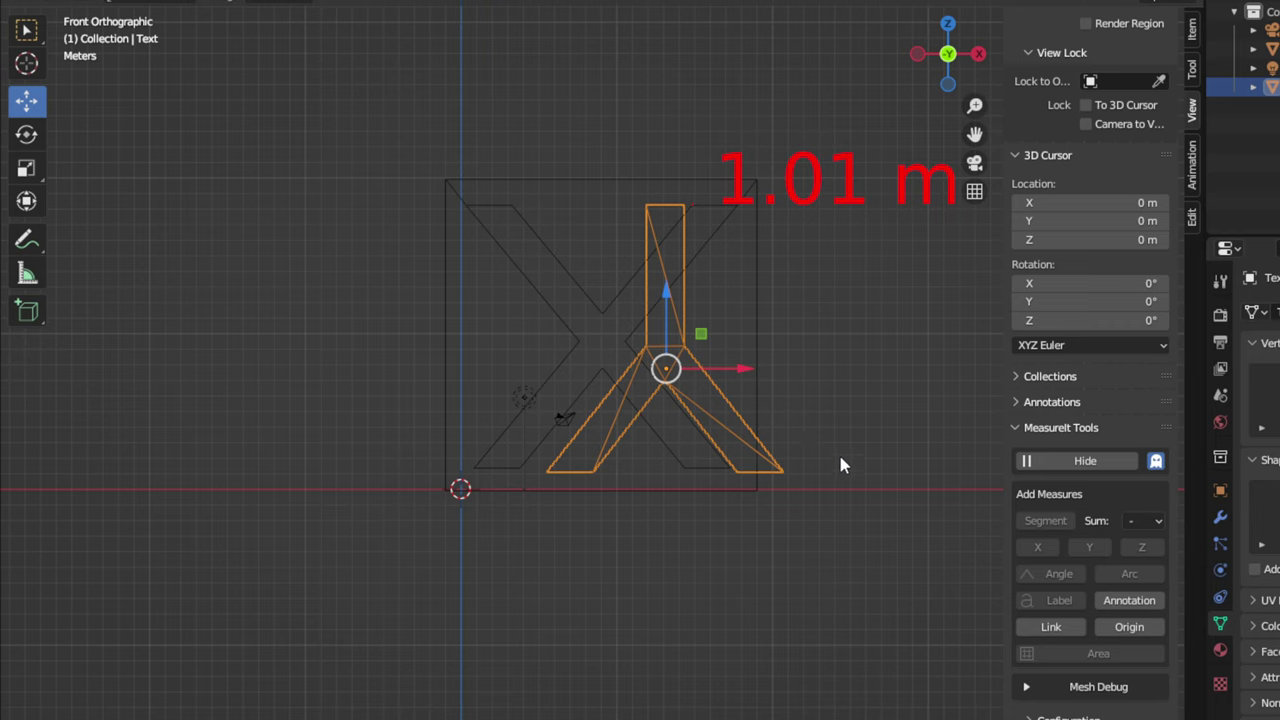
pyautogui.press('s')
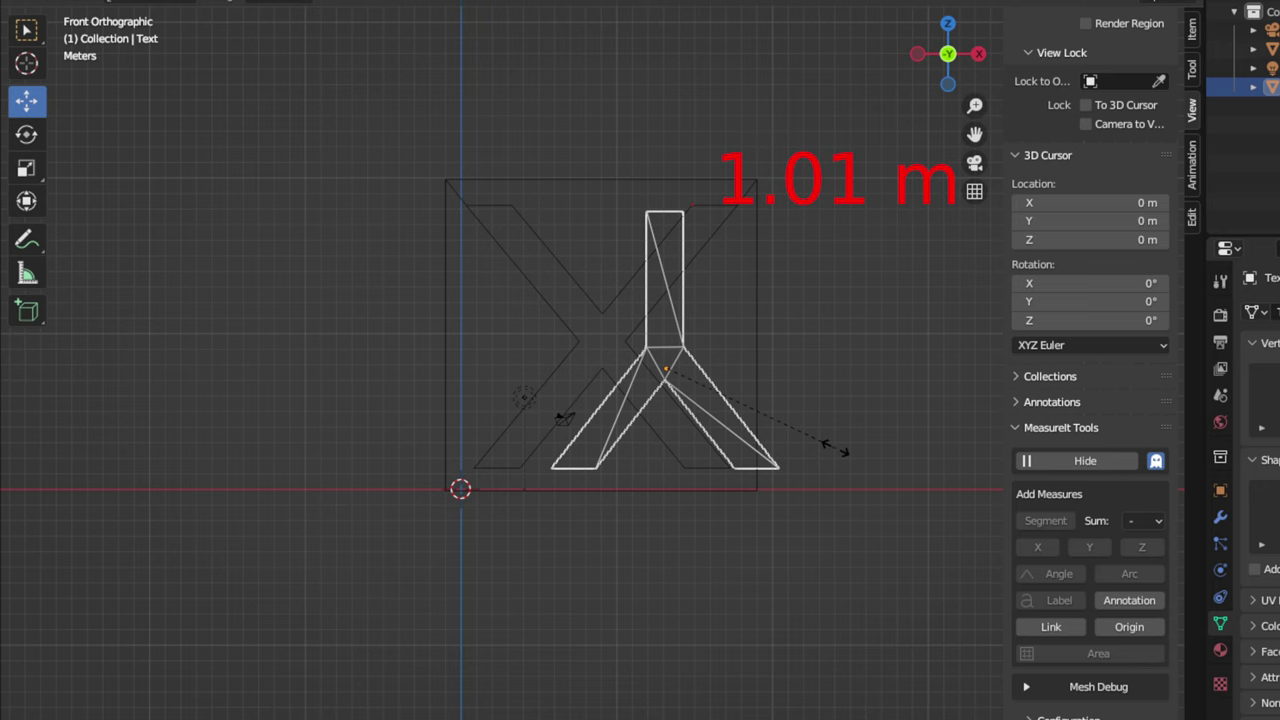
# Step: Confirm the text's reduced size, raise it slightly and slide it left to centre it on the cube
pyautogui.click(835, 448)
pyautogui.moveTo(742, 372); pyautogui.dragTo(763, 370)
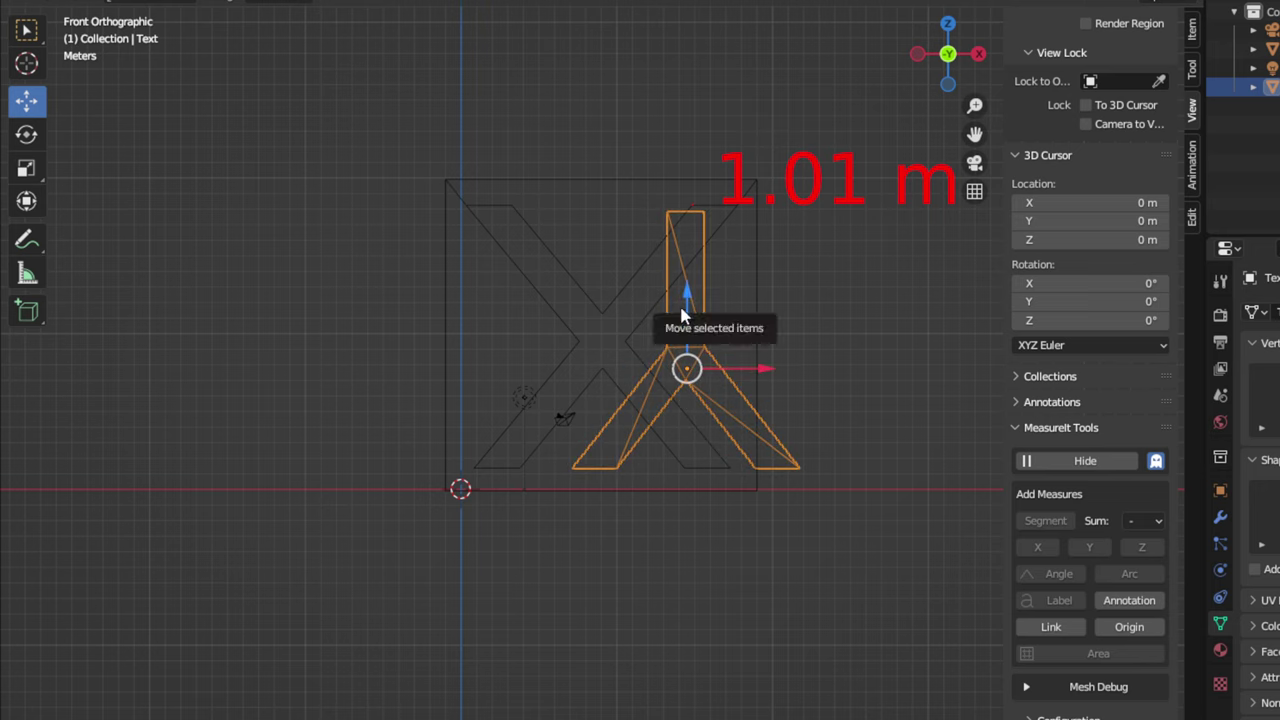
pyautogui.moveTo(686, 294); pyautogui.dragTo(686, 288)
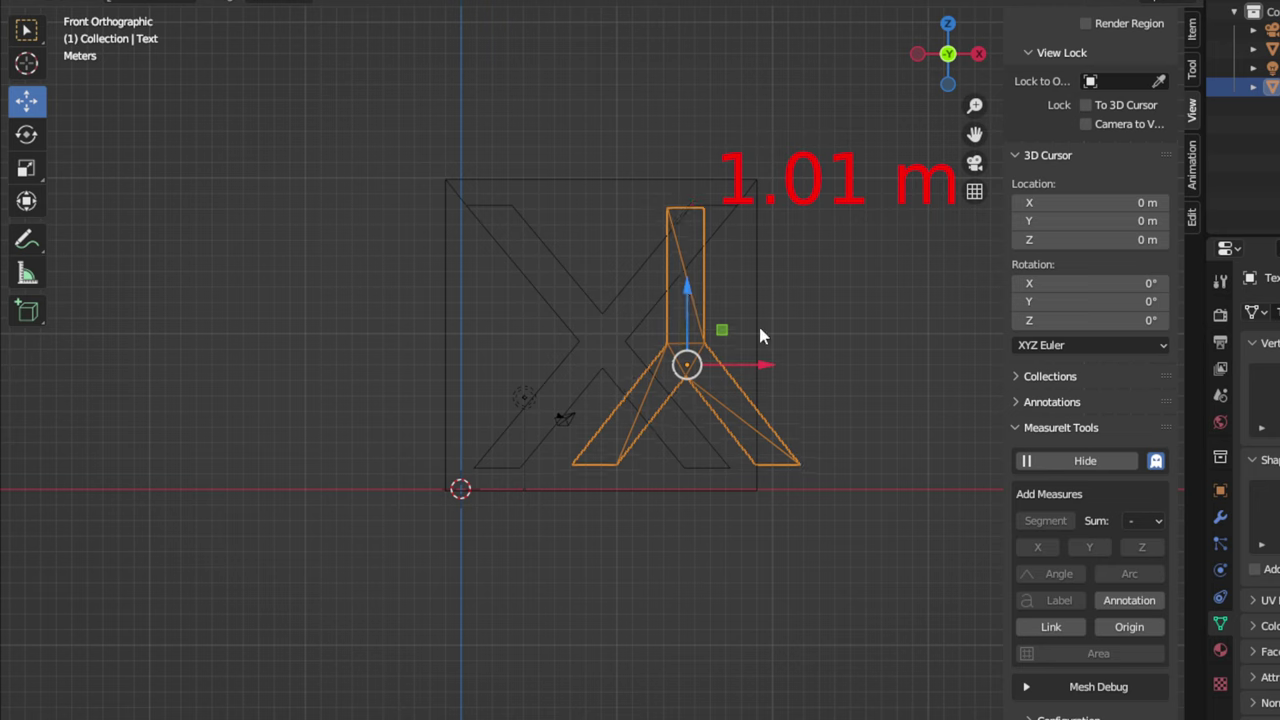
pyautogui.moveTo(766, 368); pyautogui.dragTo(681, 350)
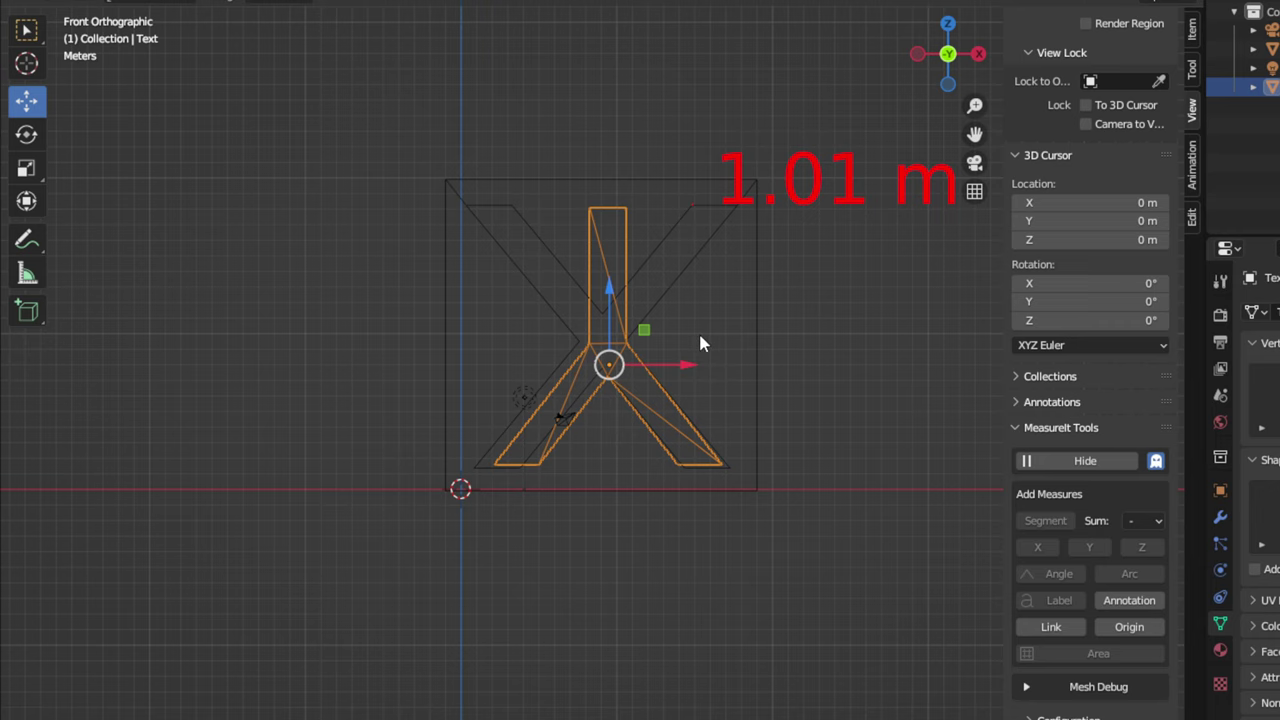
pyautogui.press('KP_7')
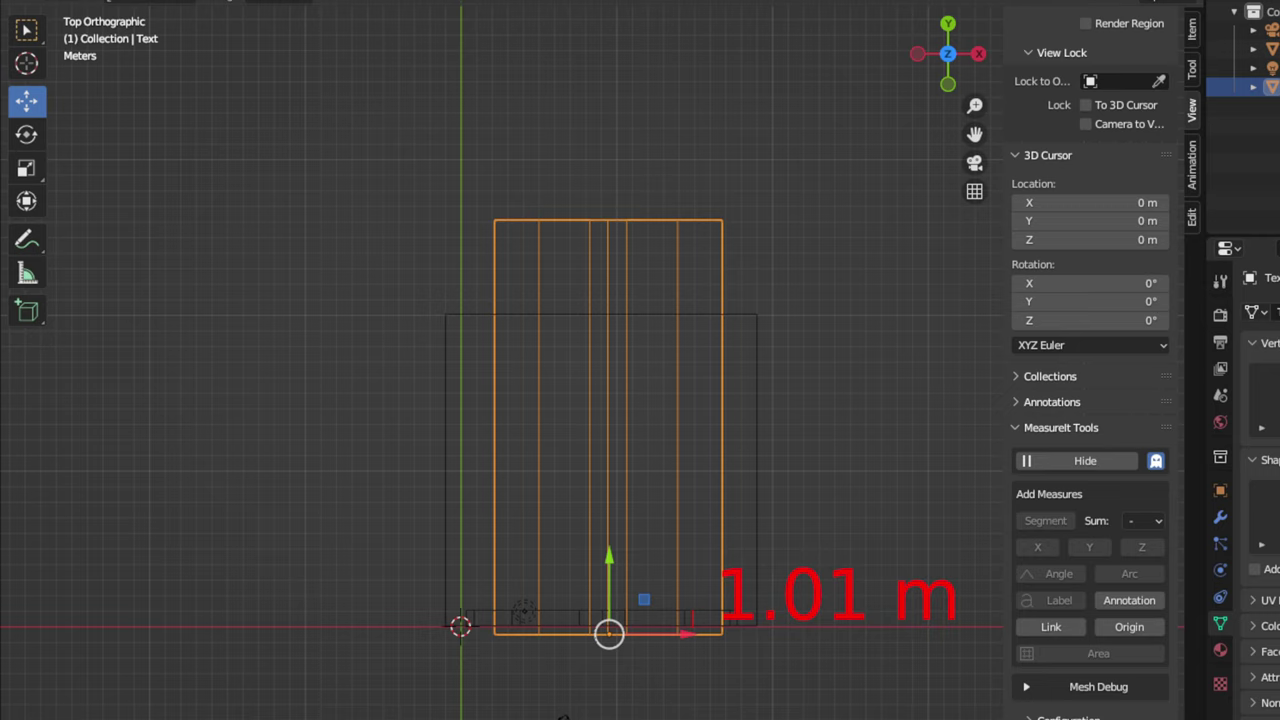
# Step: Switch to Solid shading and check the letter from top, back and side, ending in front orthographic
pyautogui.hotkey('shift', 'z')
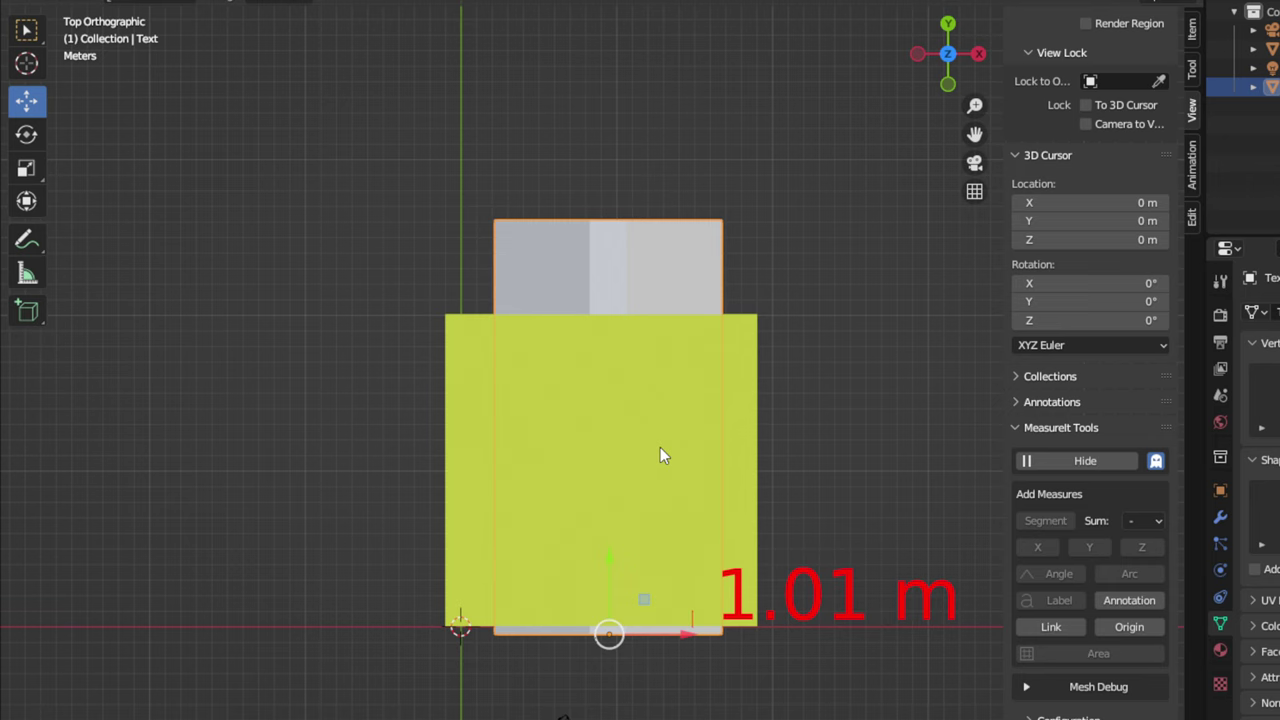
pyautogui.moveTo(663, 451); pyautogui.dragTo(715, 247, button='middle')
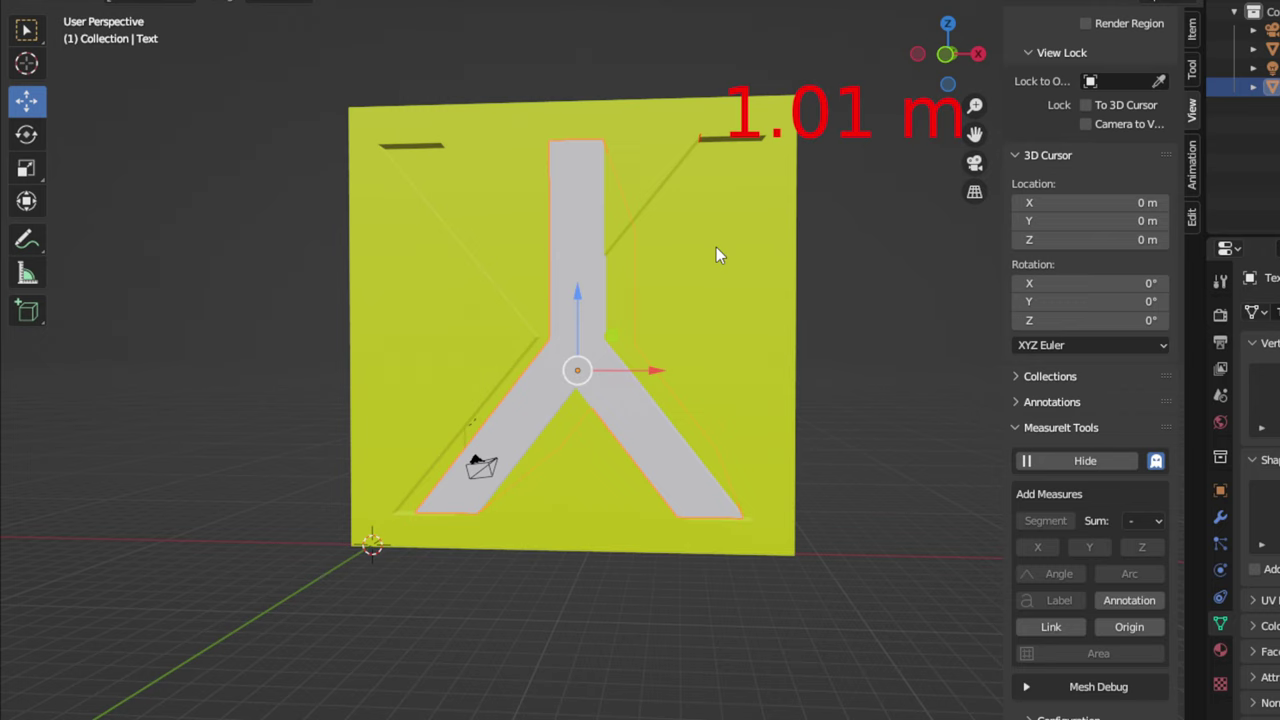
pyautogui.press('KP_7')
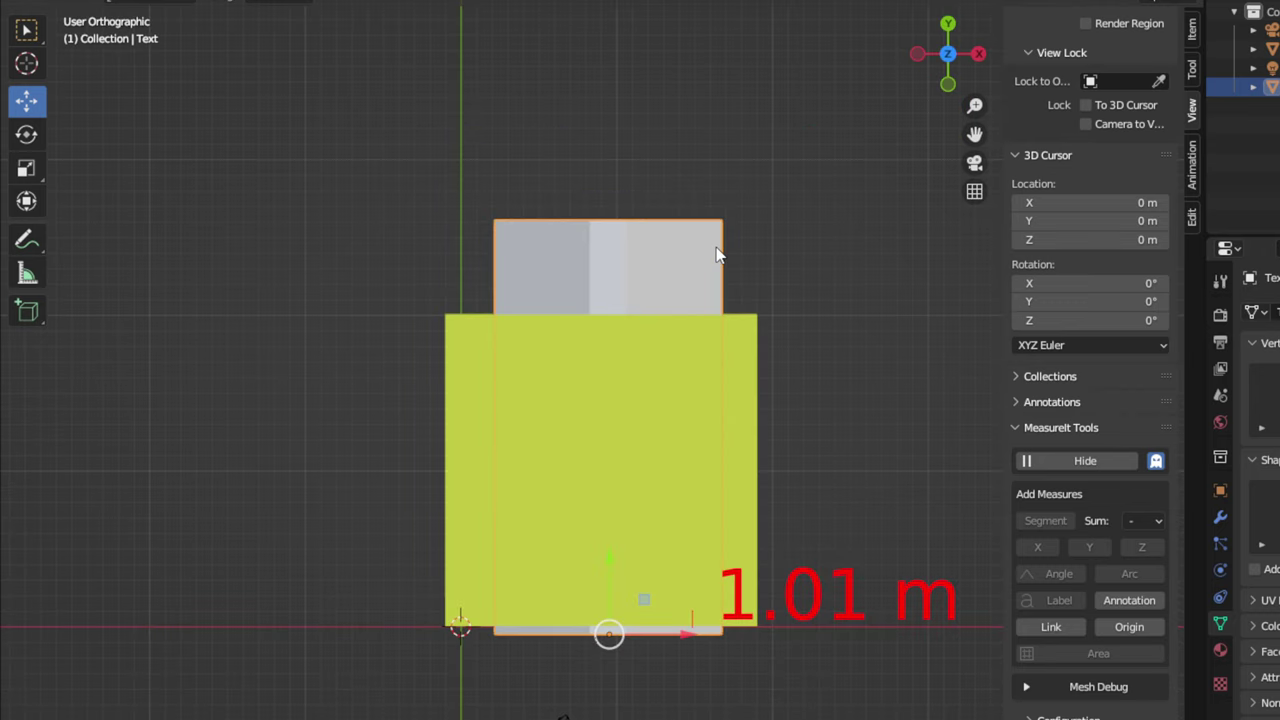
pyautogui.press('KP_1')
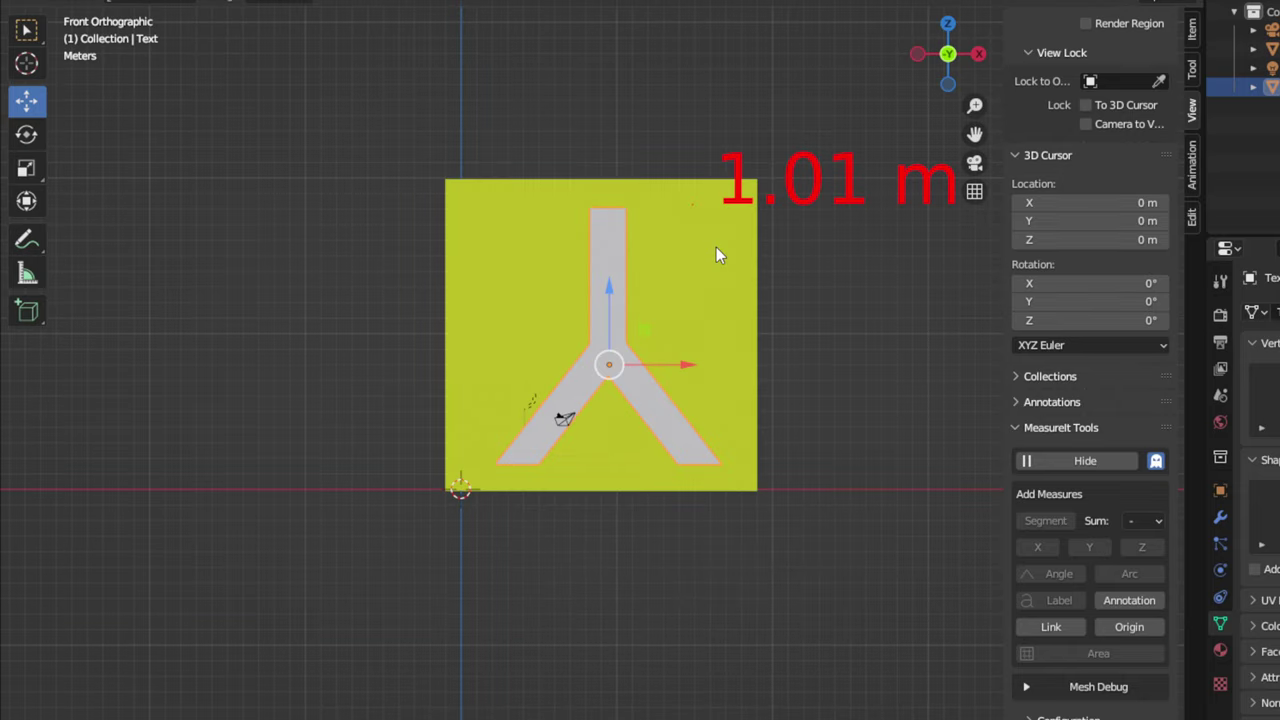
pyautogui.press('KP_7')
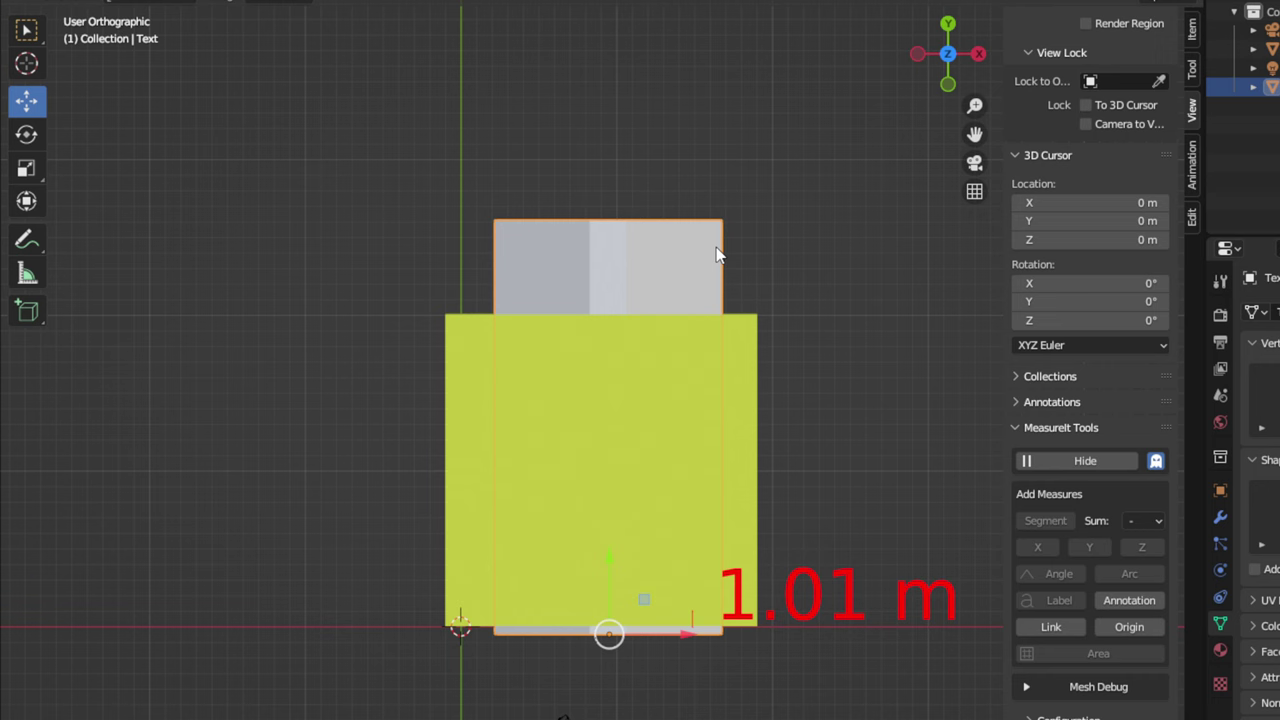
pyautogui.moveTo(946, 40); pyautogui.dragTo(950, 27)
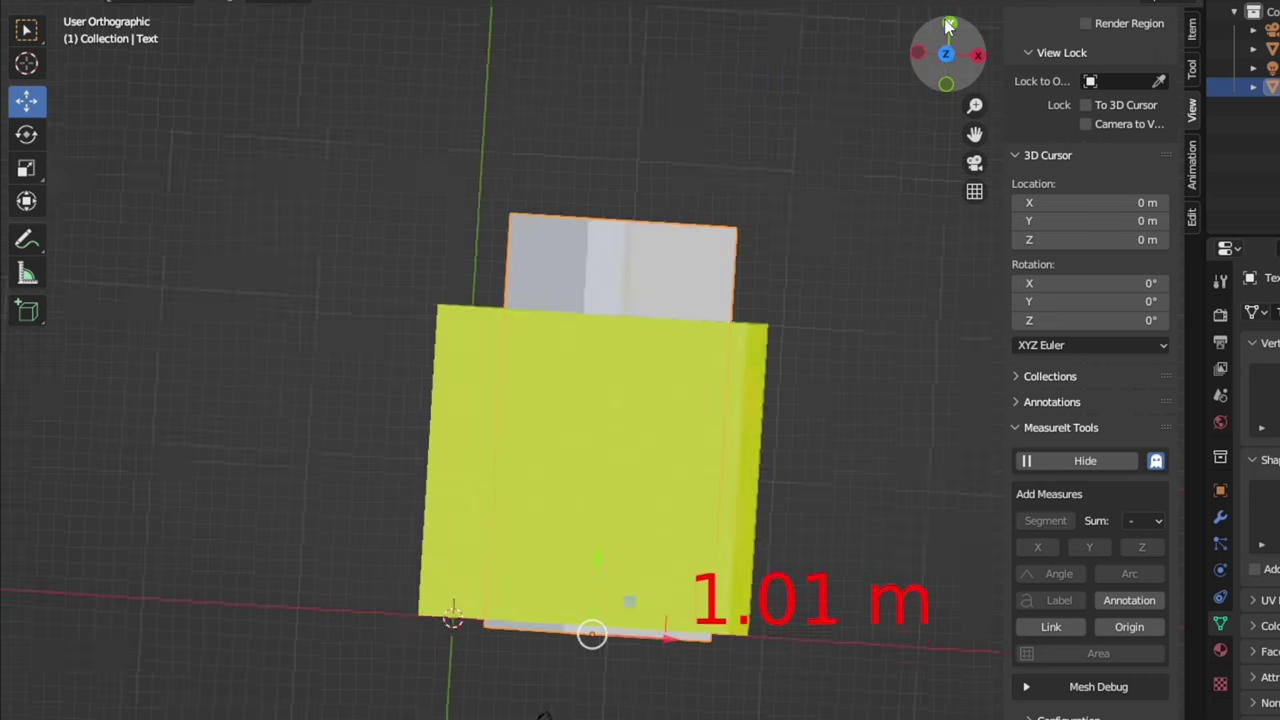
pyautogui.click(948, 25)
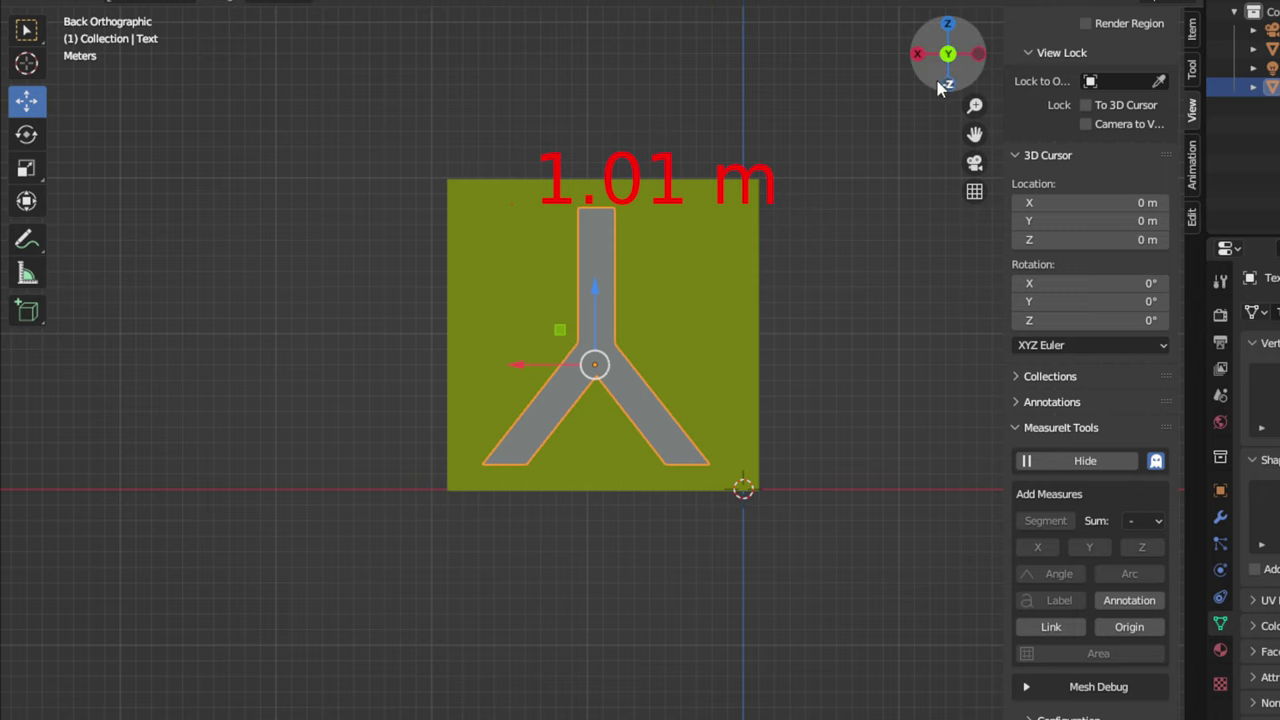
pyautogui.press('KP_5')
pyautogui.press('KP_4')
pyautogui.press('KP_4')
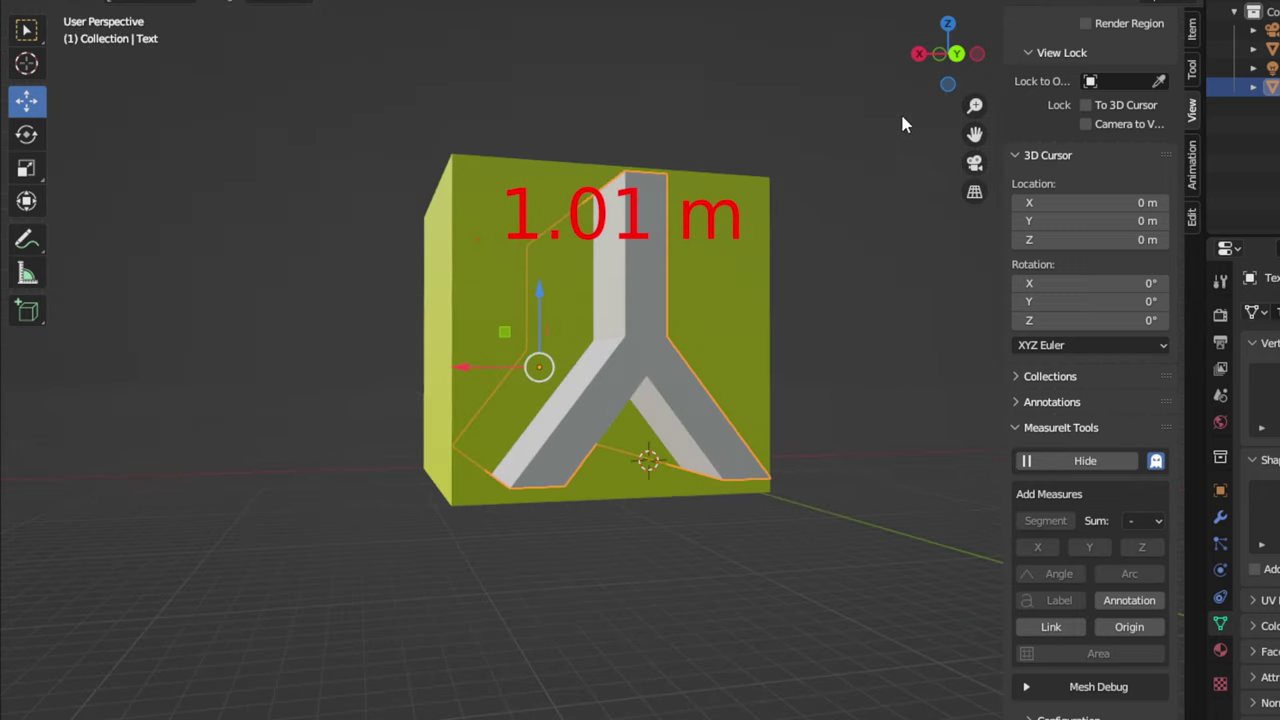
pyautogui.click(941, 57)
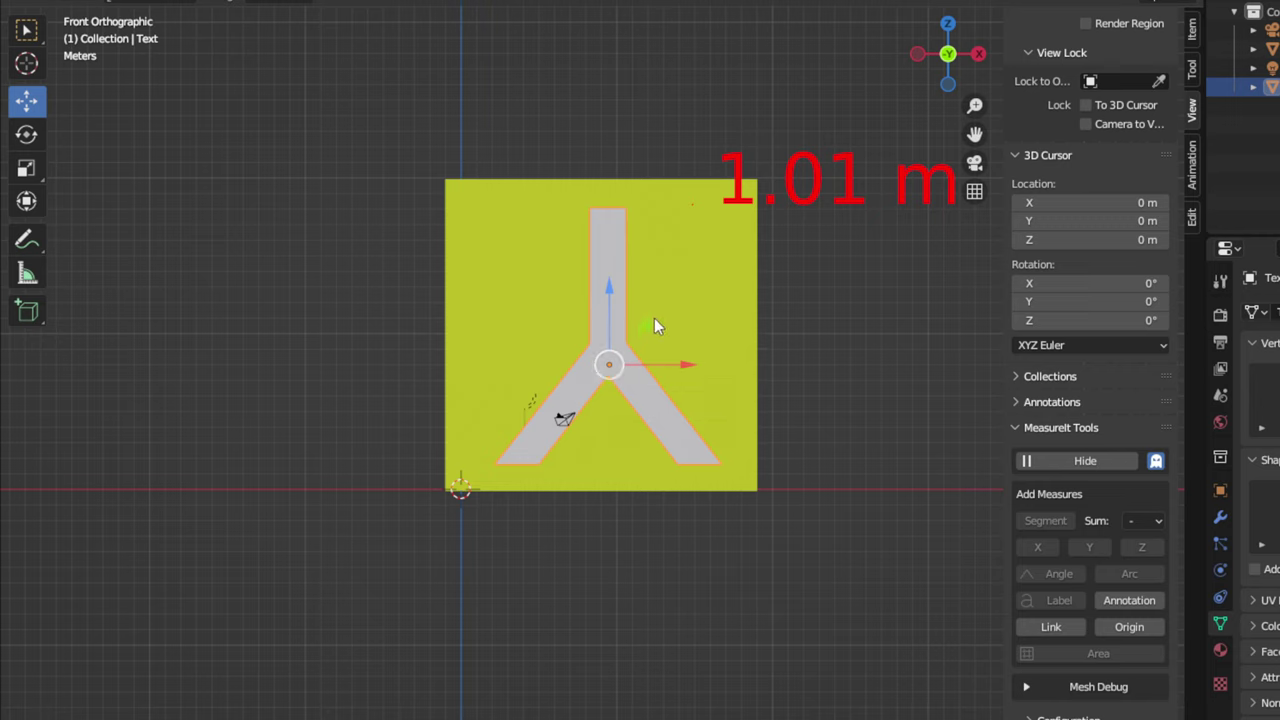
# Step: Rotate the letter 90° and then -90° so it stands as an upright Y
pyautogui.press('s')
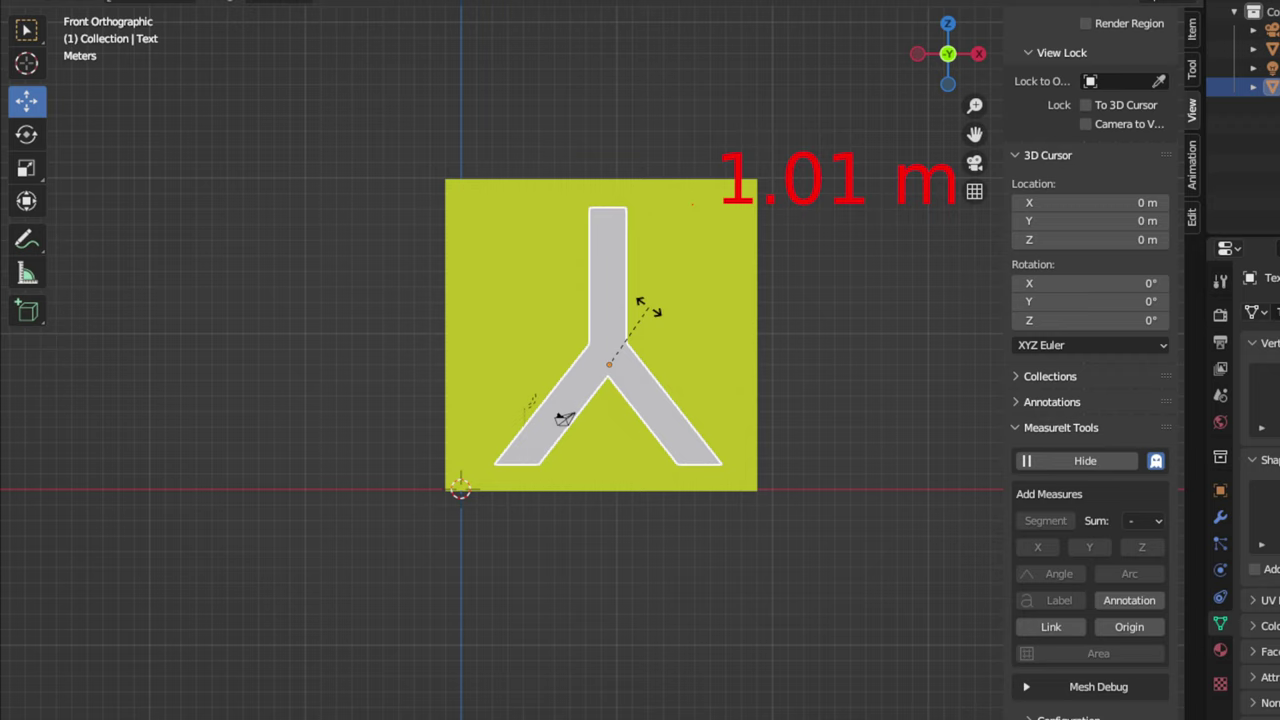
pyautogui.write('r90')
pyautogui.press('Return')
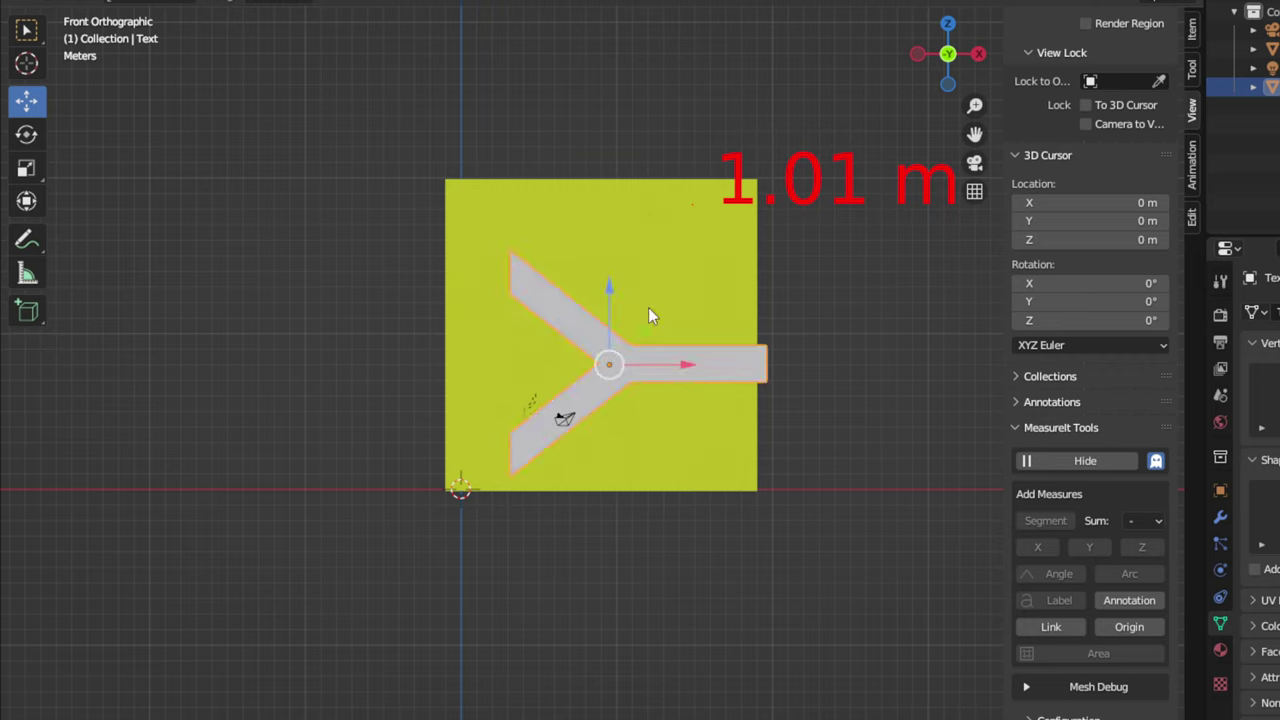
pyautogui.write('r-90')
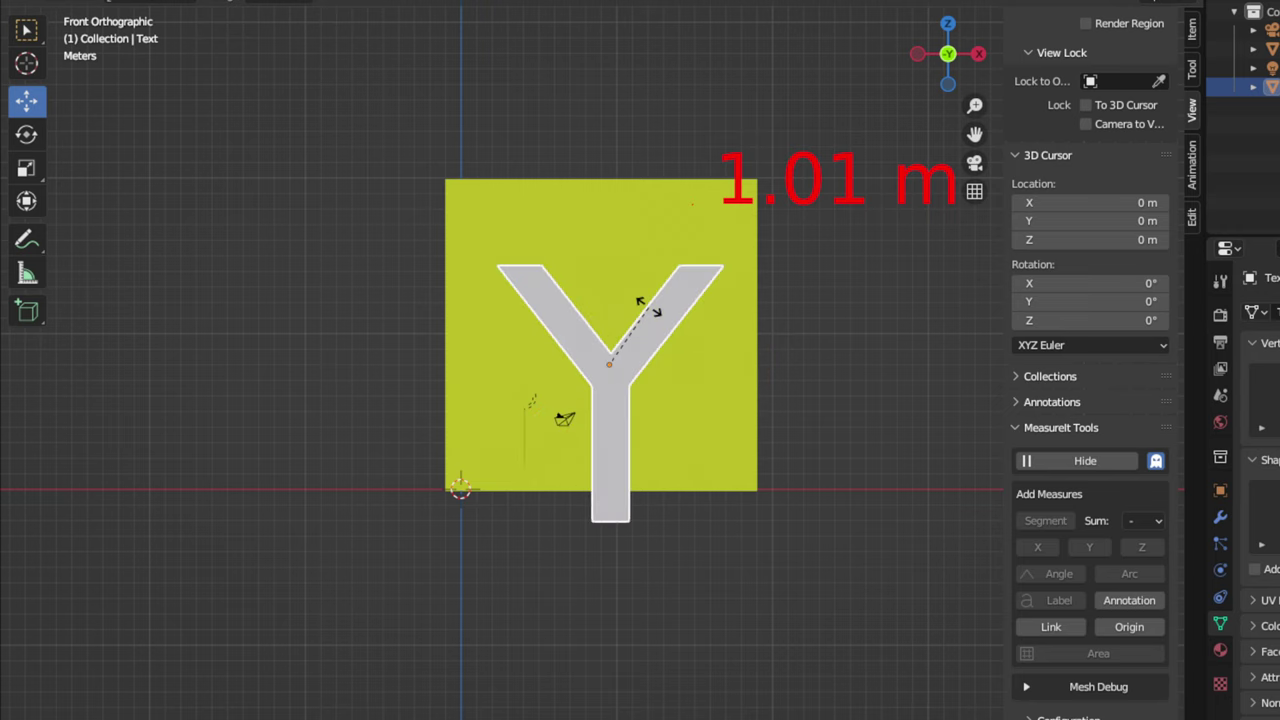
pyautogui.press('Return')
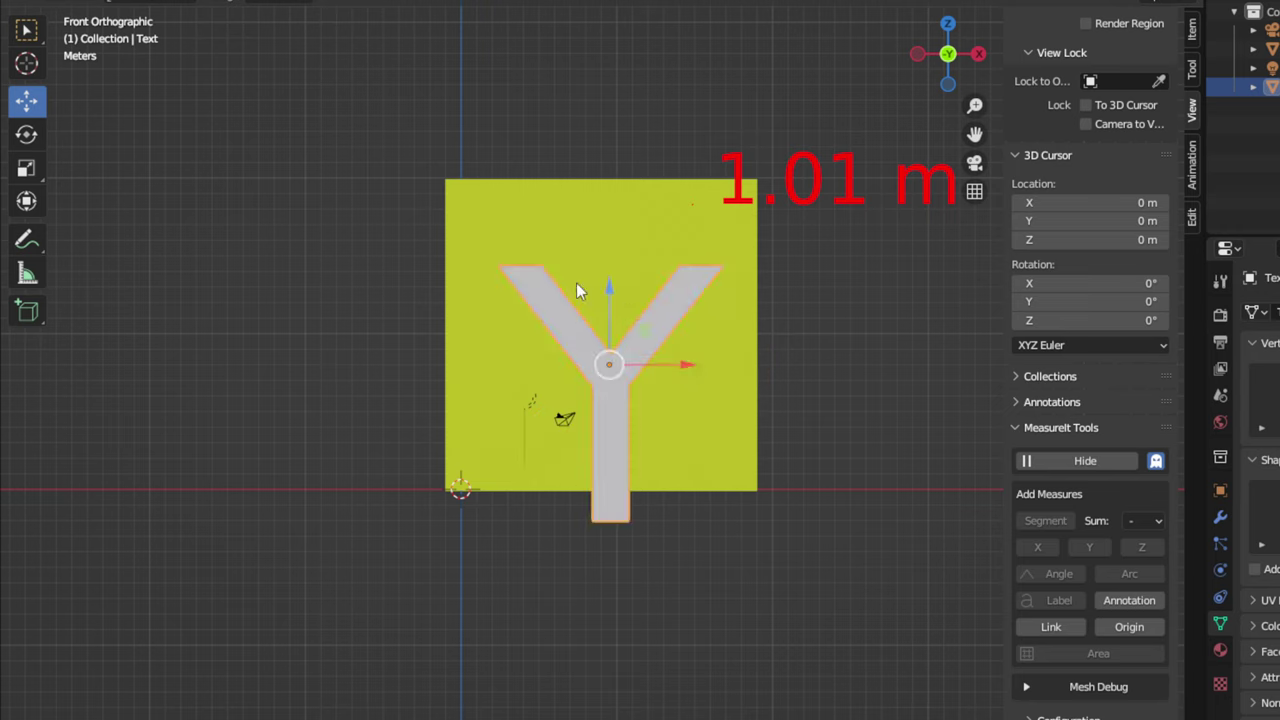
# Step: Raise the Y along Z until its arms reach the cube's top edge, checked from the right view
pyautogui.moveTo(608, 286); pyautogui.dragTo(598, 218)
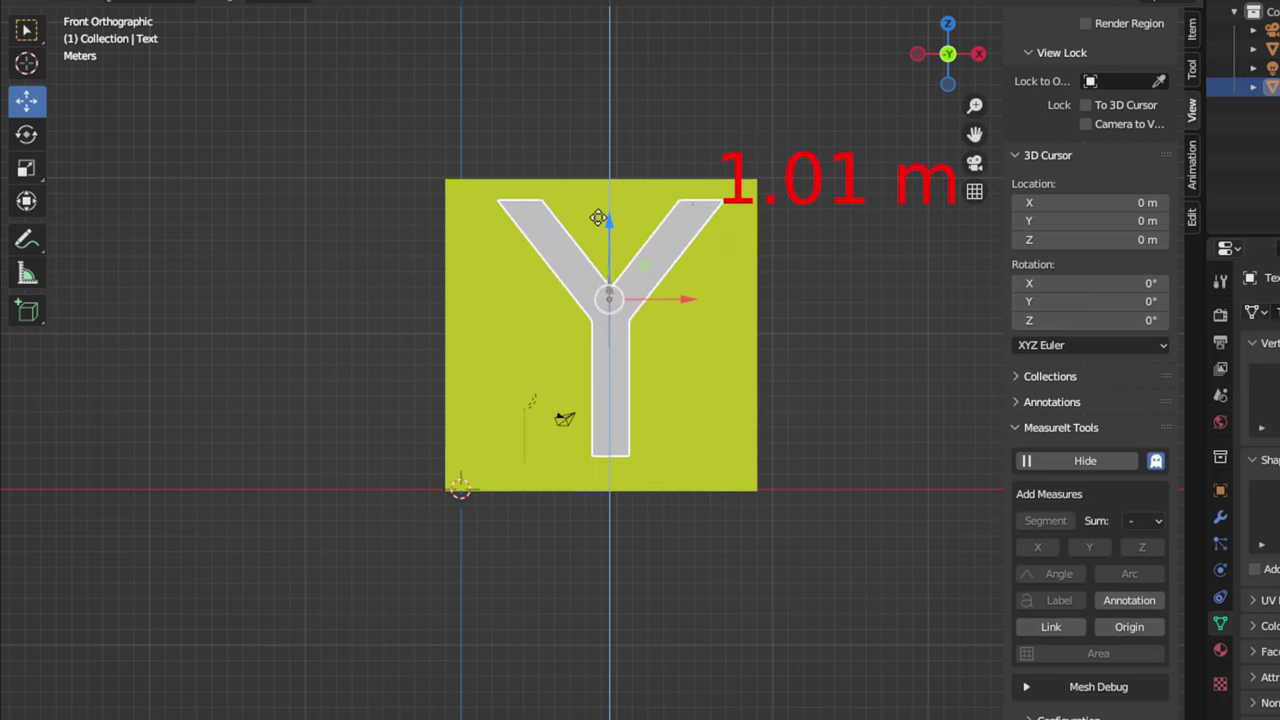
pyautogui.moveTo(598, 218); pyautogui.dragTo(598, 218)
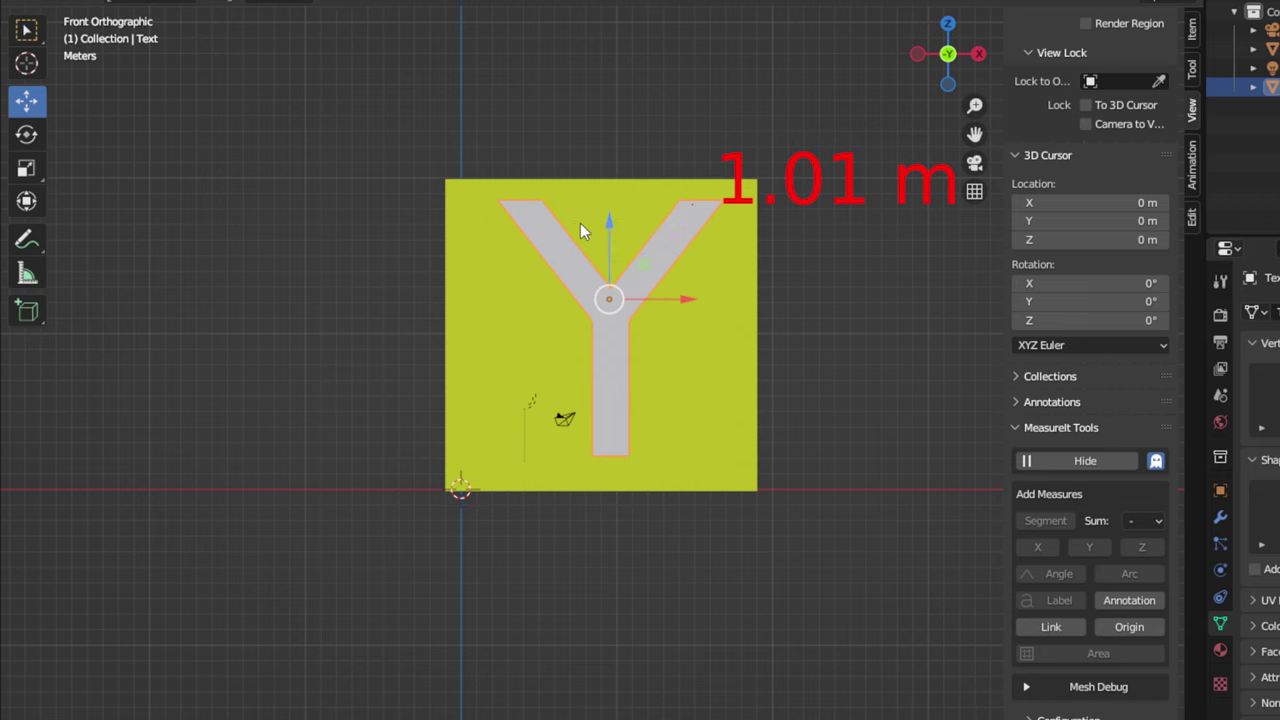
pyautogui.press('KP_3')
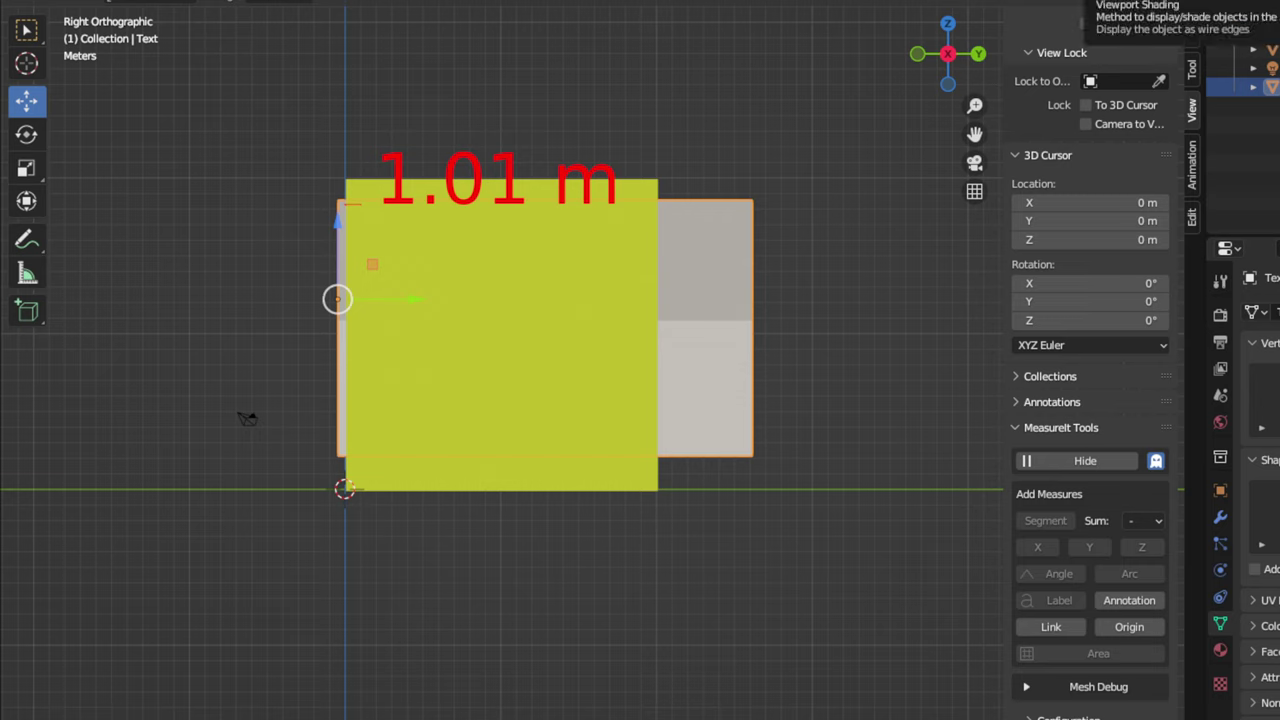
# Step: Show wireframe, enter Edit Mode with edge select, and clear the current selection
pyautogui.click(1092, 3)
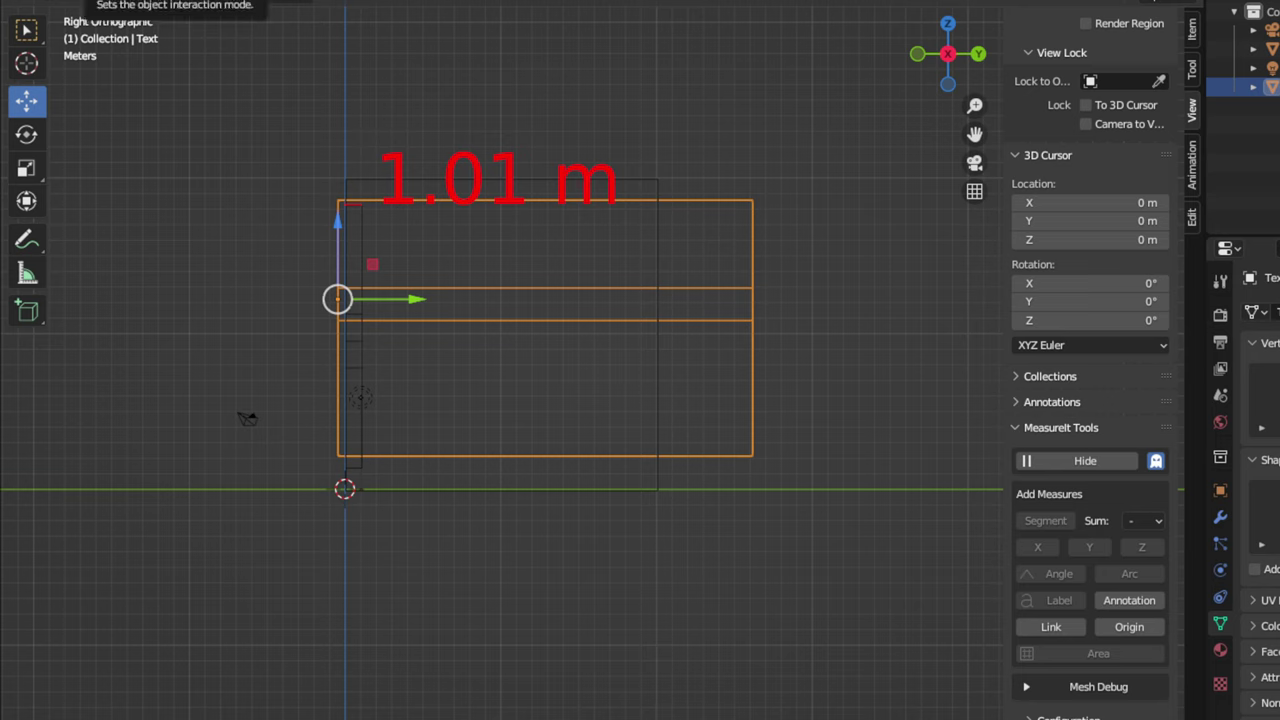
pyautogui.click(100, 3)
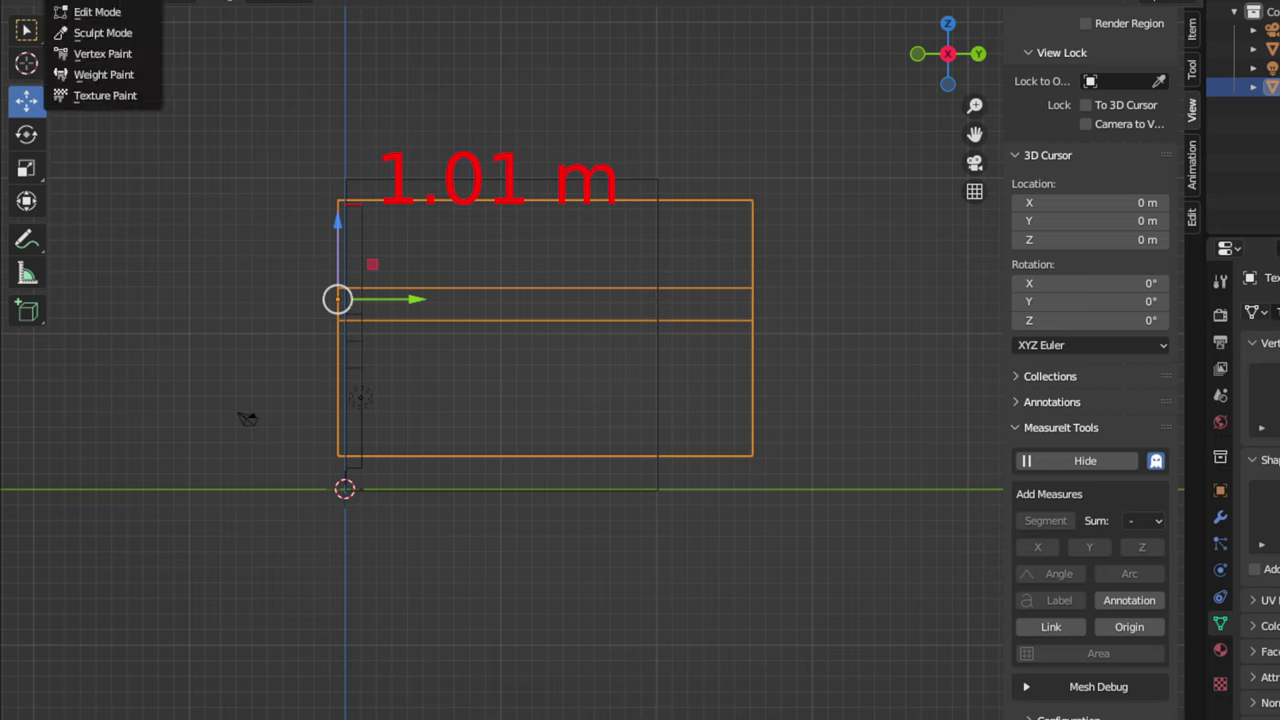
pyautogui.click(103, 13)
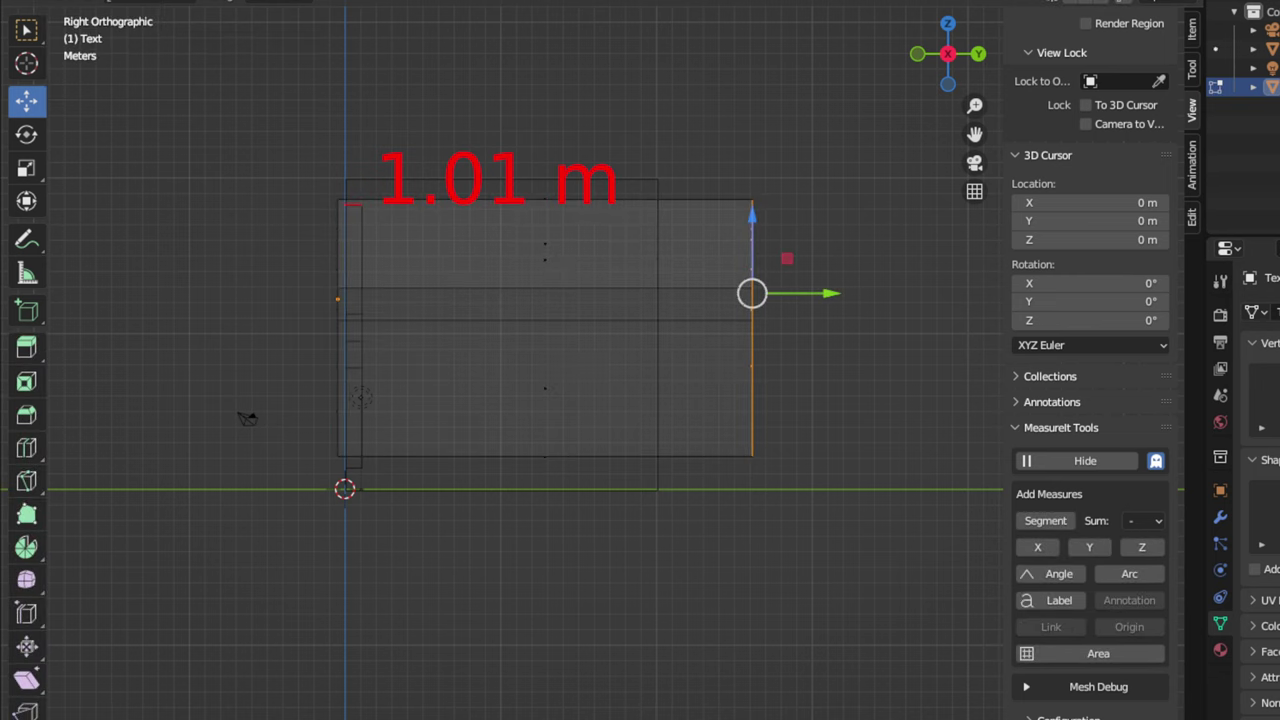
pyautogui.press('2')
pyautogui.press('a')
pyautogui.hotkey('alt', 'a')
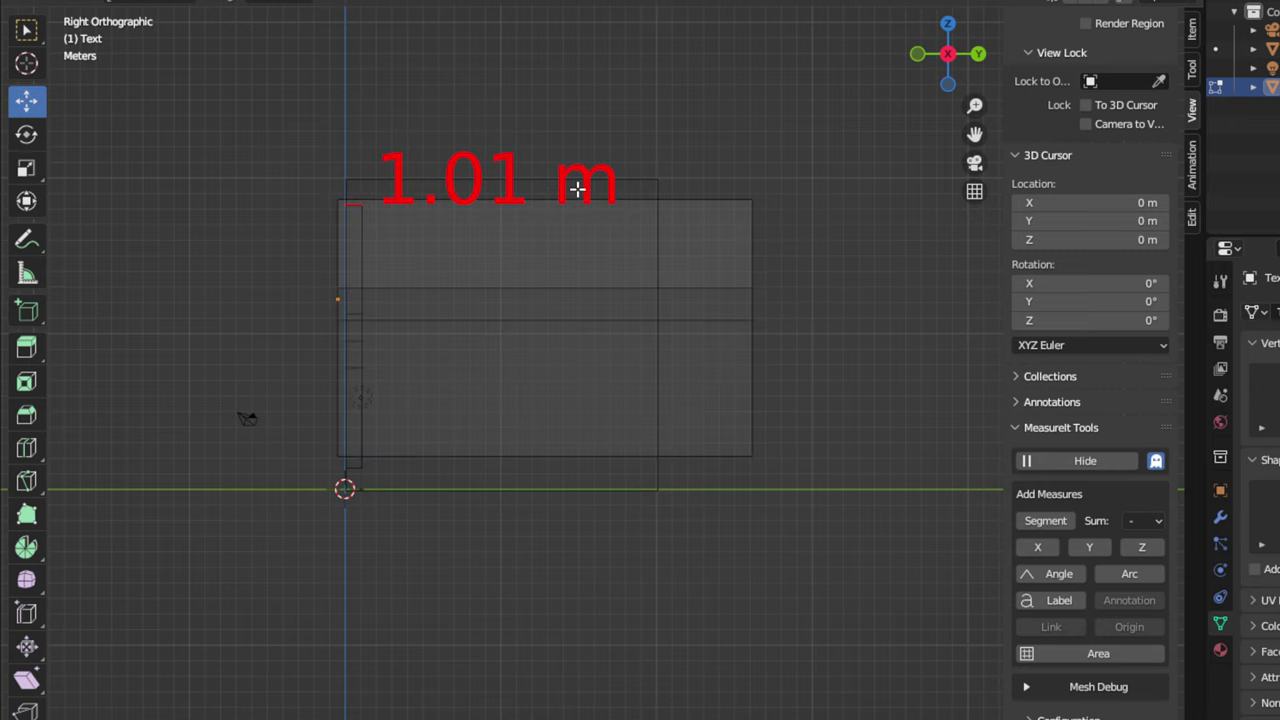
# Step: Select the letter's top edge and add a MeasureIt segment dimension of about 6.62 m
pyautogui.click(696, 200)
pyautogui.click(686, 198)
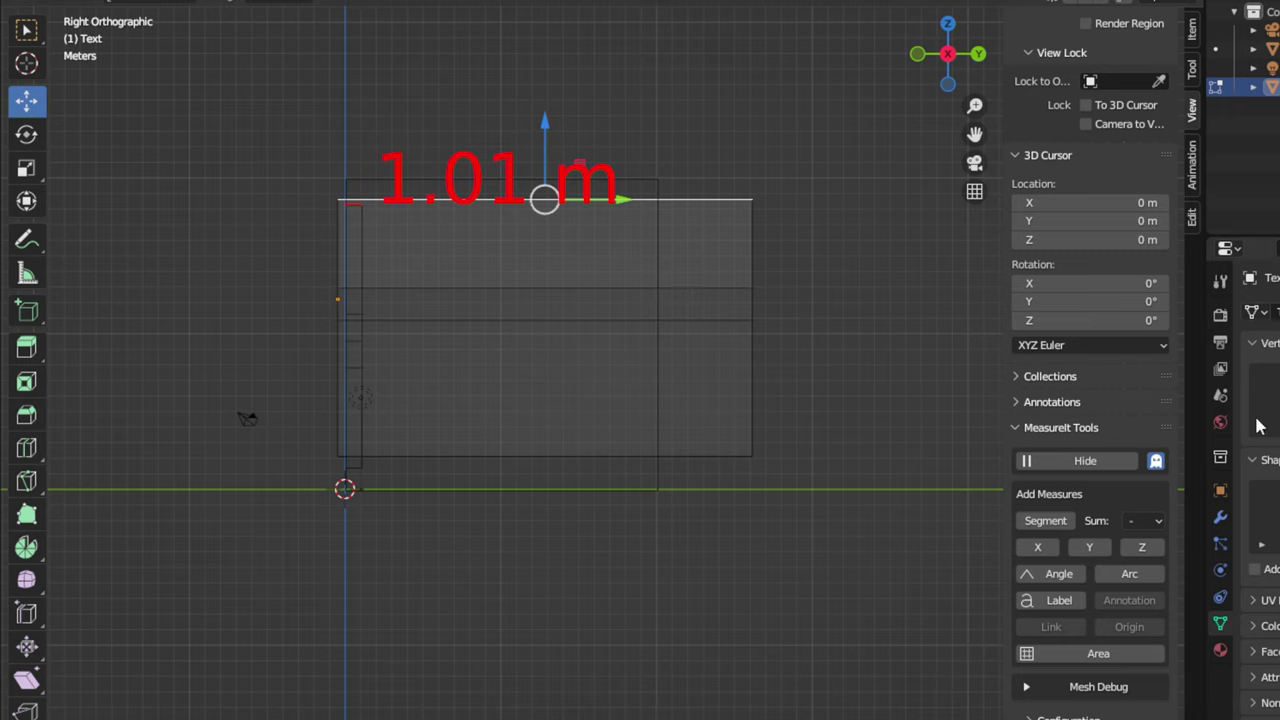
pyautogui.click(1045, 518)
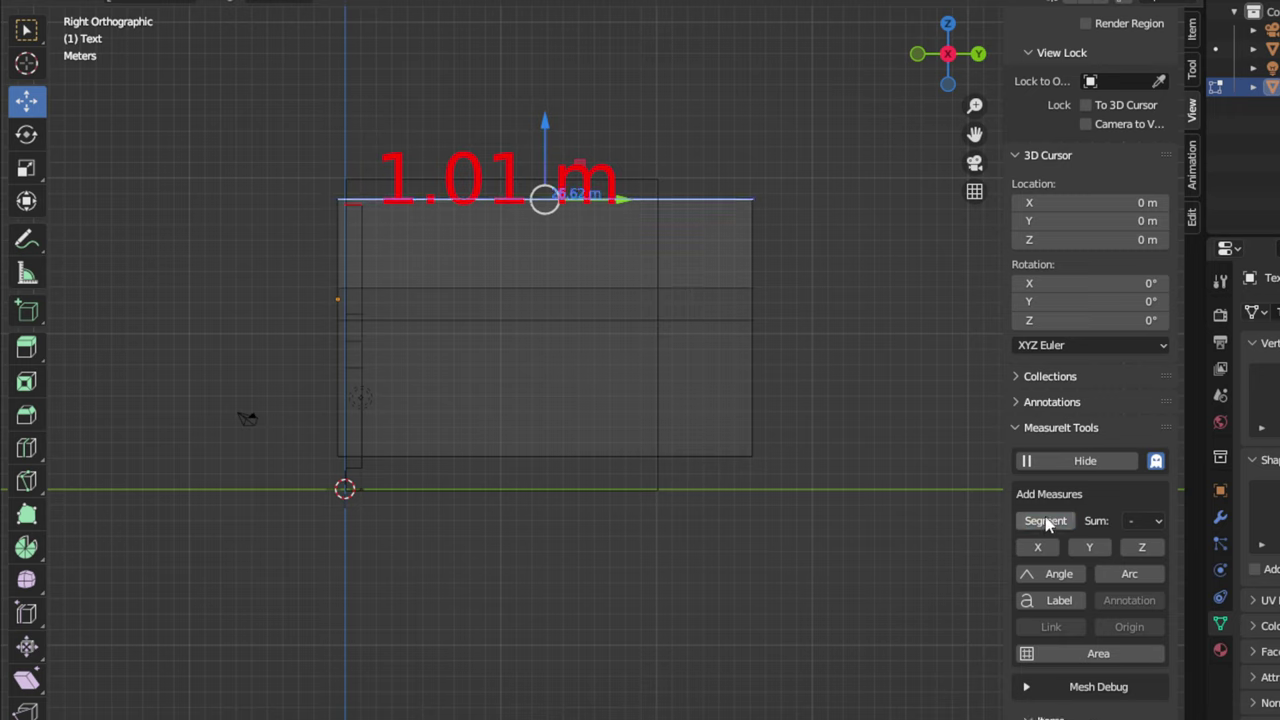
pyautogui.scroll(-6, 1066, 506)
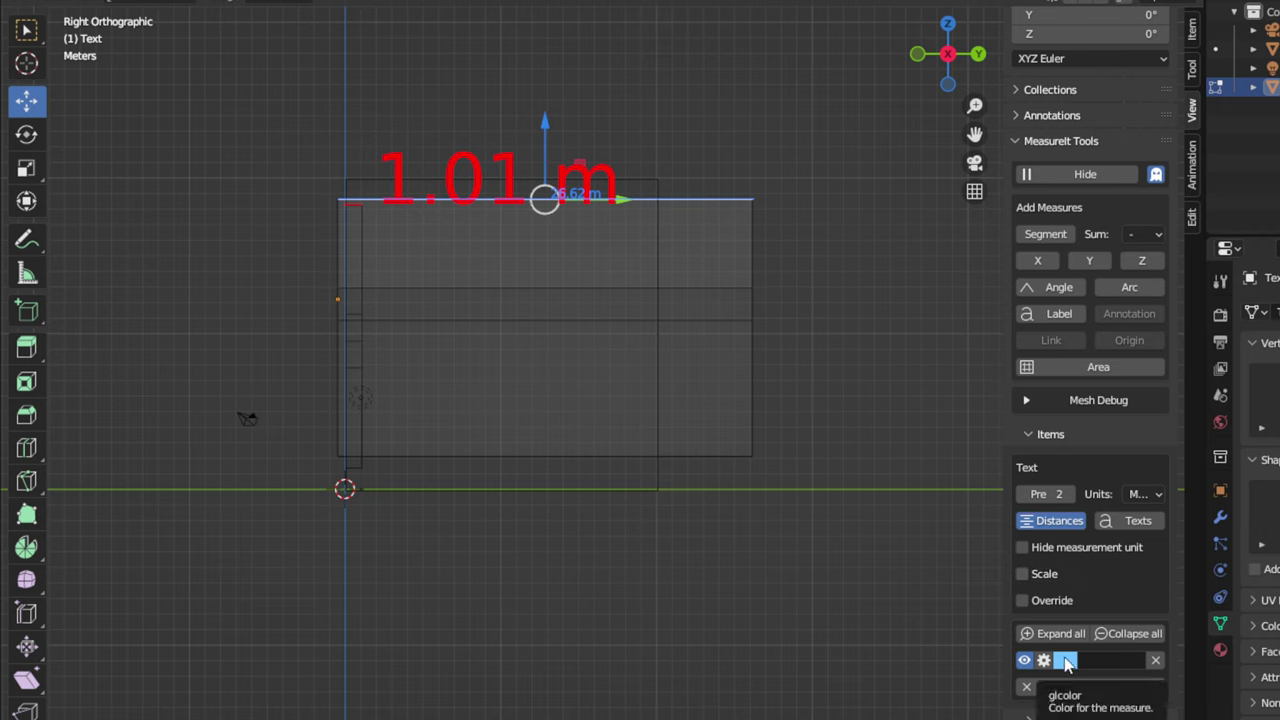
# Step: Make the new measurement yellow and enlarge its label size to 68
pyautogui.click(1066, 661)
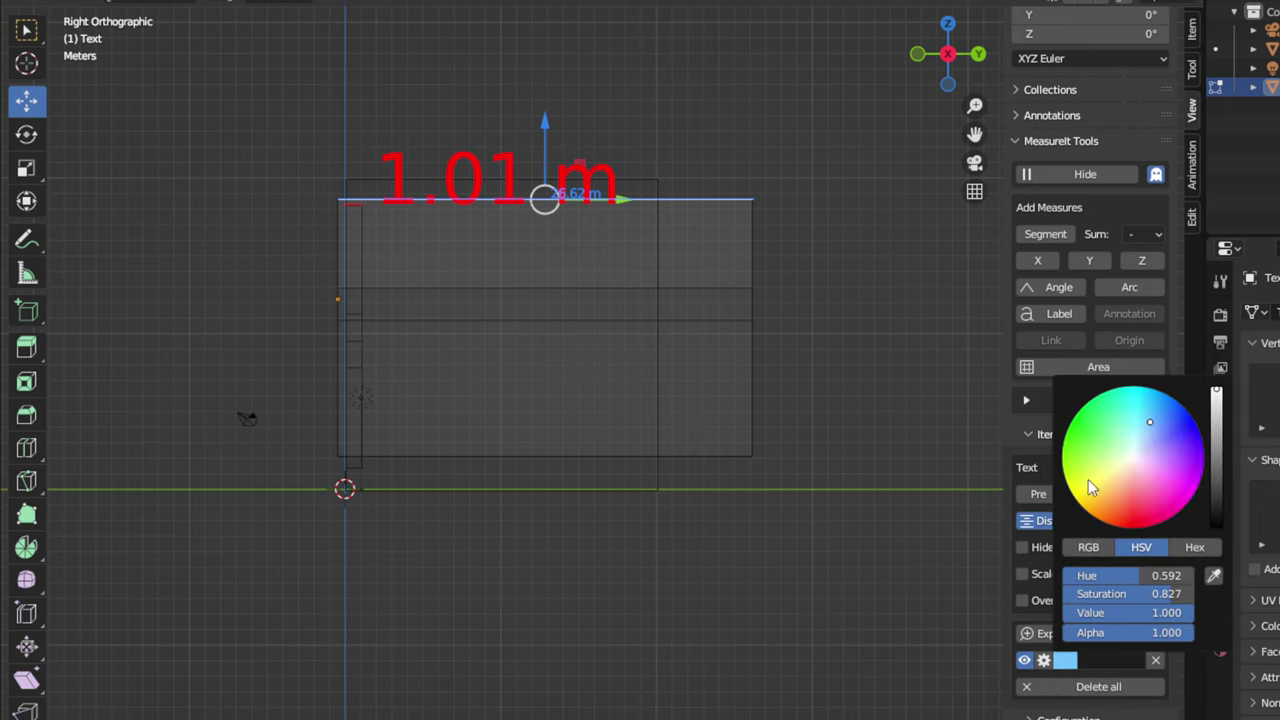
pyautogui.moveTo(1090, 490); pyautogui.dragTo(1073, 495)
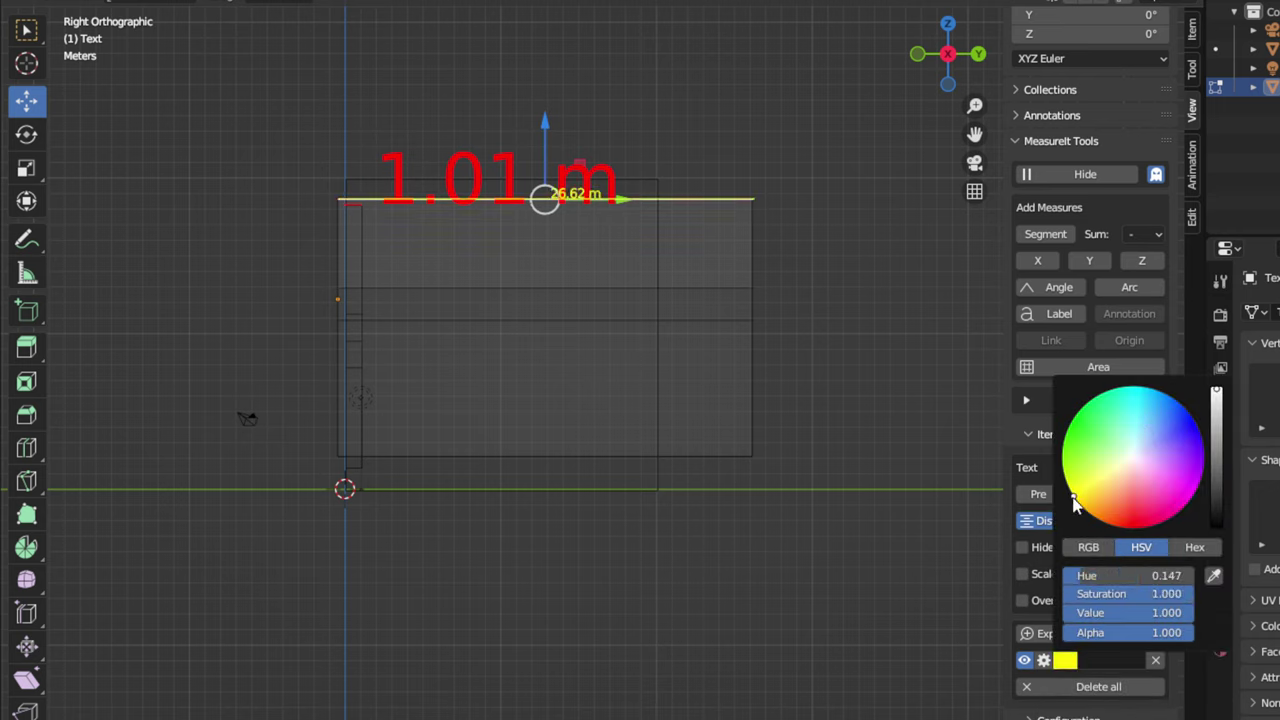
pyautogui.click(1044, 660)
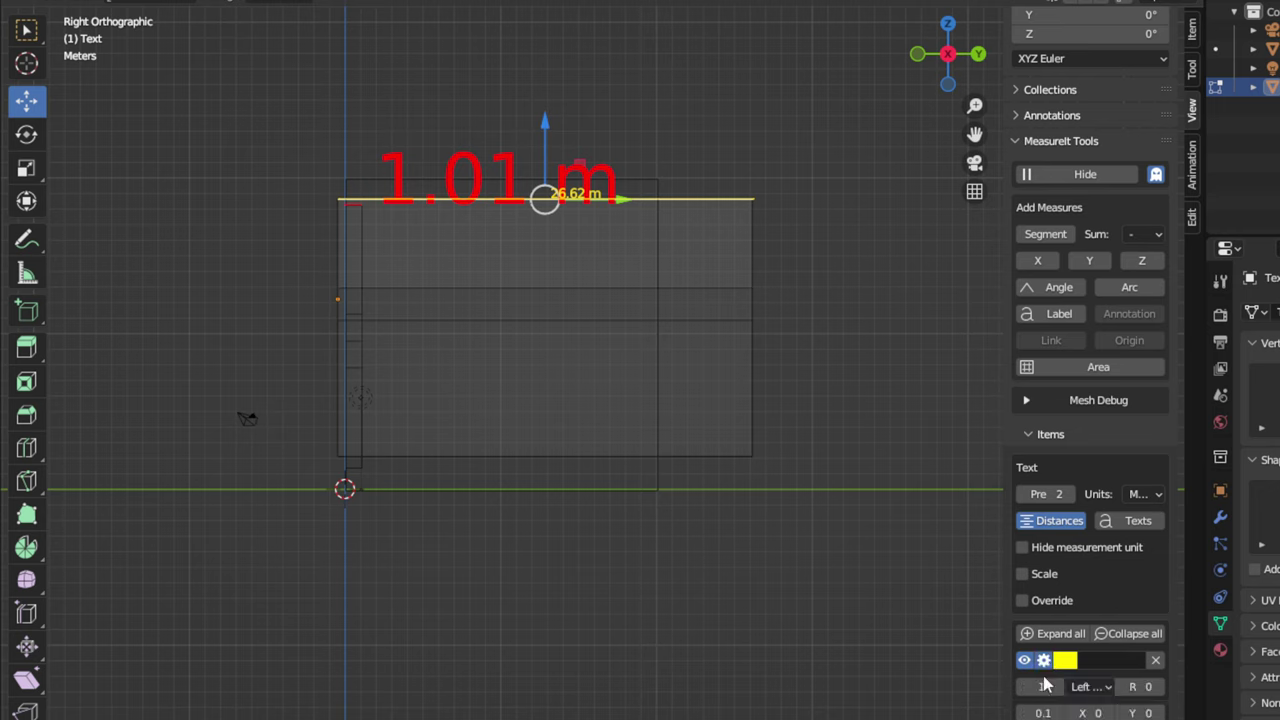
pyautogui.moveTo(1044, 686); pyautogui.dragTo(1108, 686)
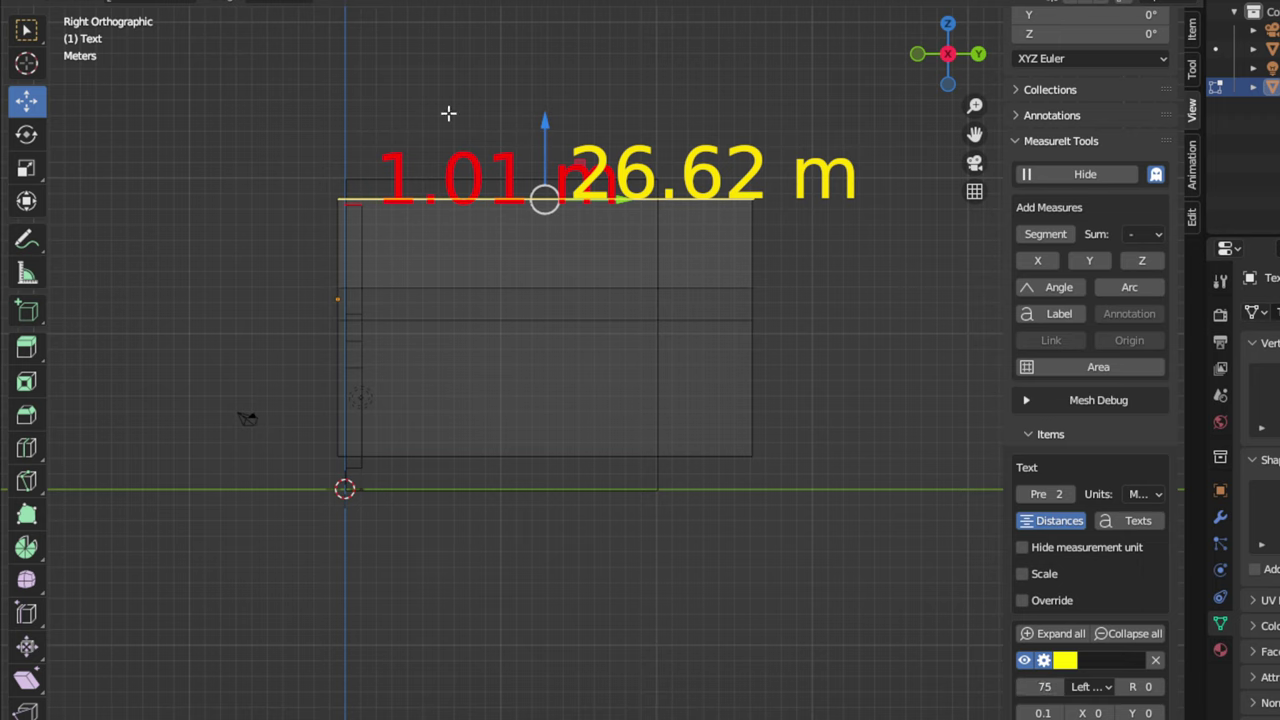
# Step: Deselect the Y mesh and orbit in perspective view around the cube and Y
pyautogui.click(601, 281)
pyautogui.hotkey('alt', 'a')
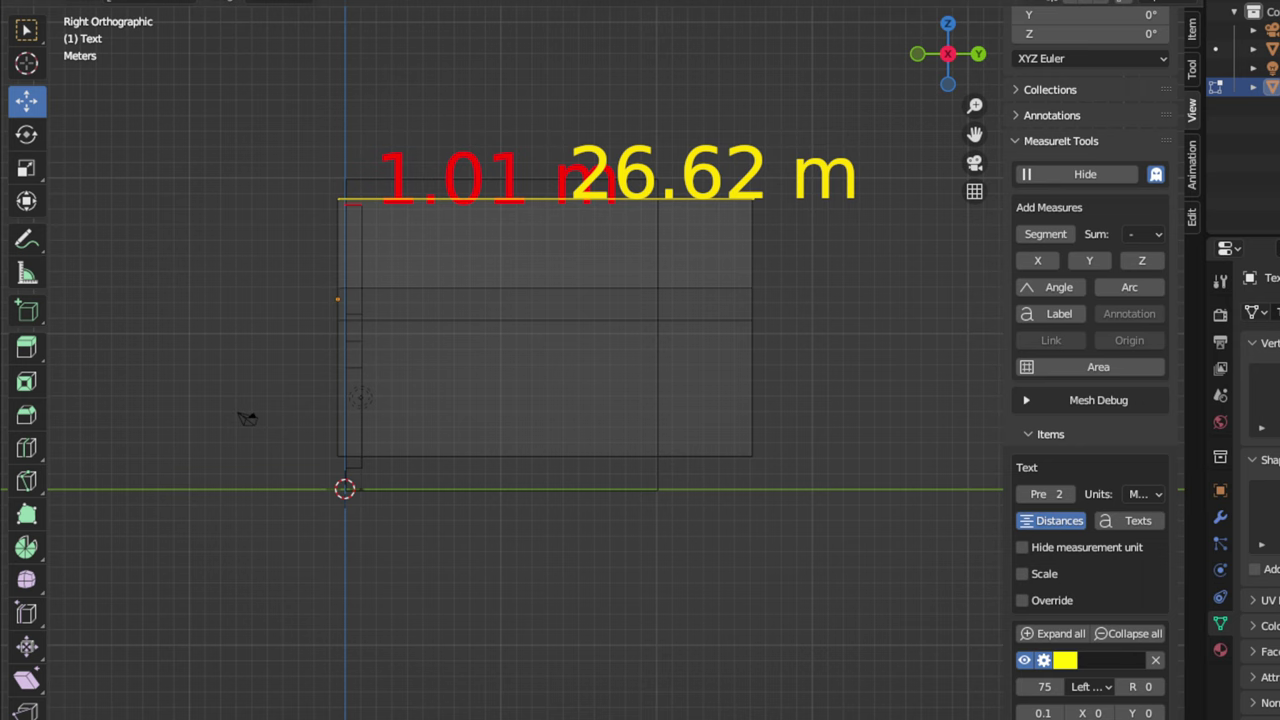
pyautogui.press('KP_5')
pyautogui.moveTo(789, 349); pyautogui.dragTo(872, 326, button='middle')
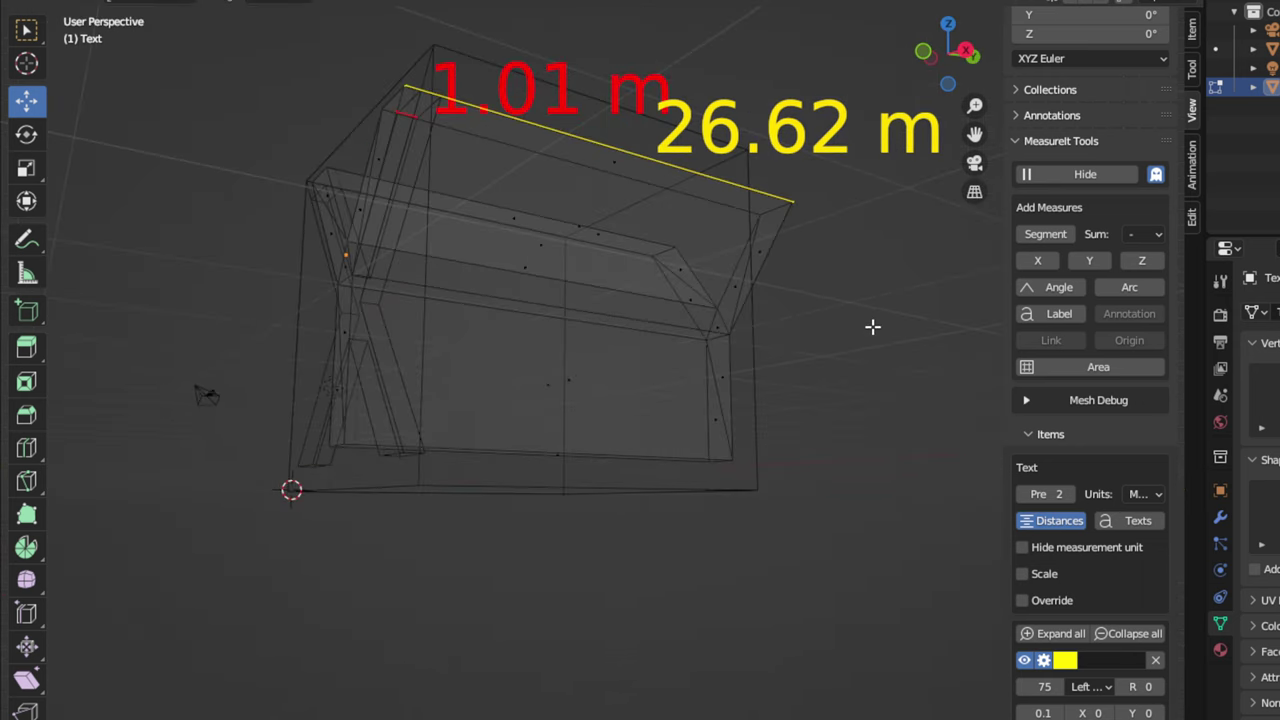
# Step: Switch to Left view, then to Front Orthographic view of the Y mesh
pyautogui.click(928, 56)
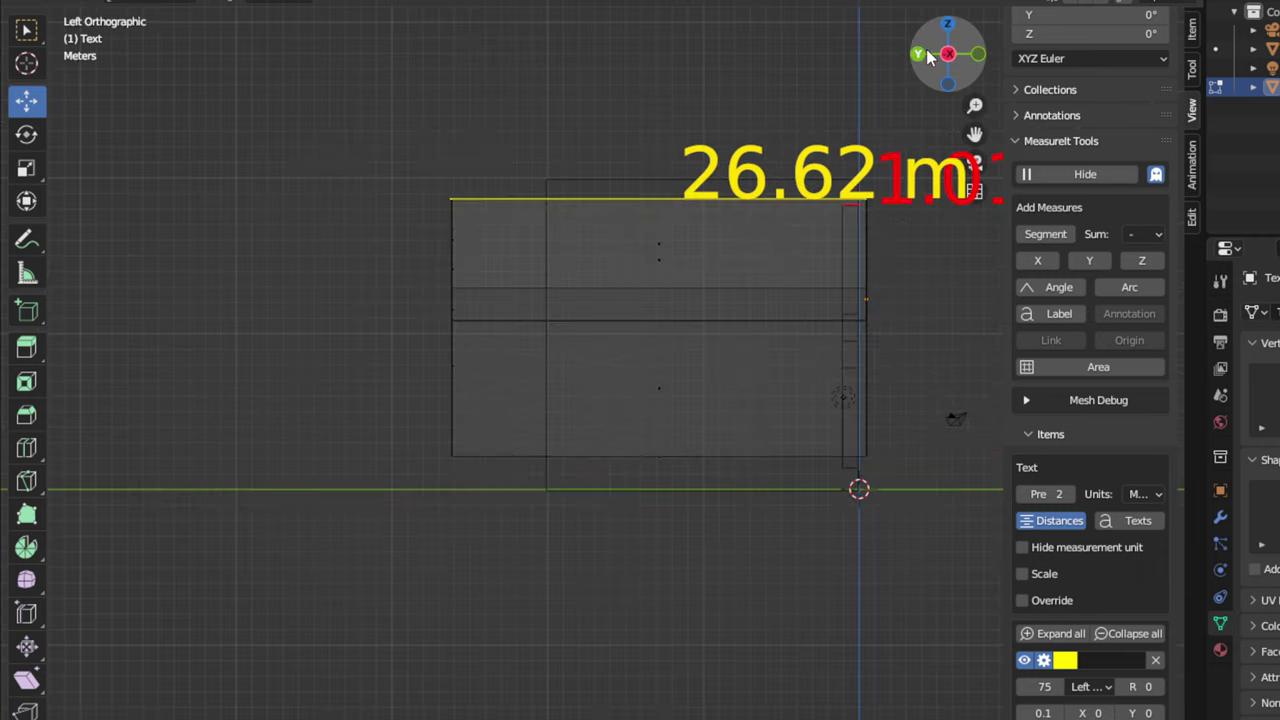
pyautogui.click(979, 56)
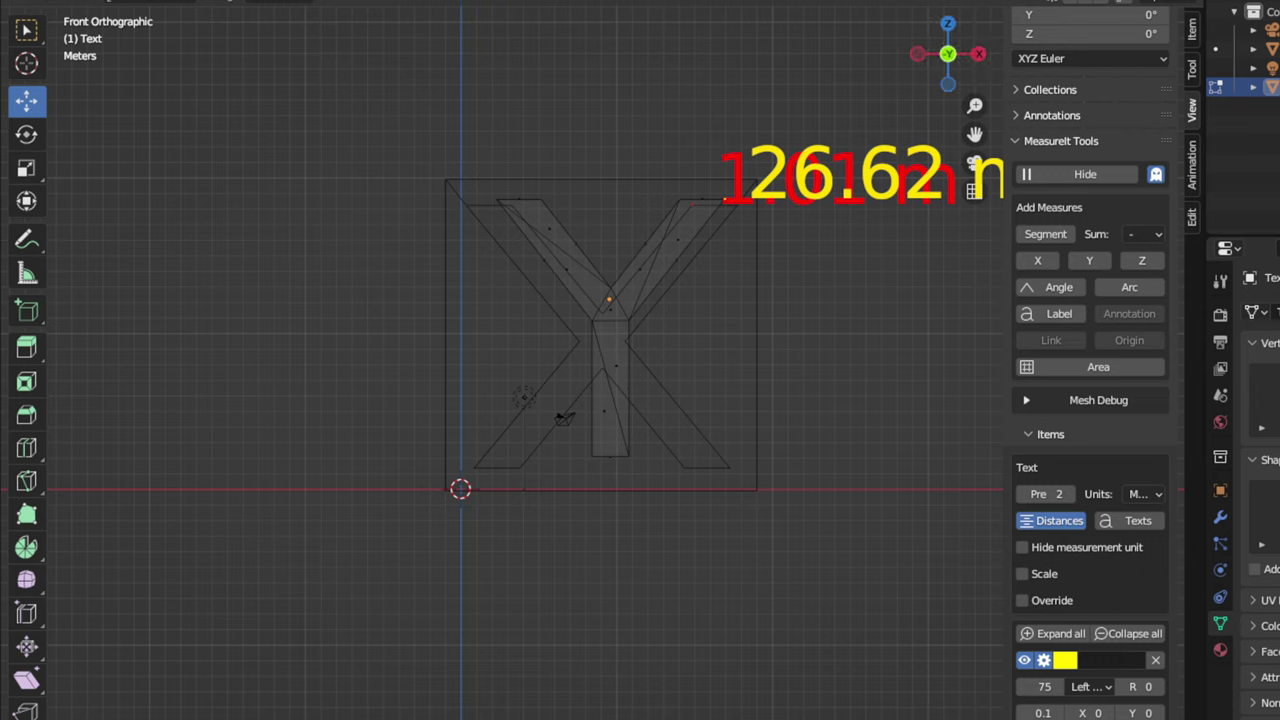
# Step: Box-select the whole Y in solid shading and view it in Right Orthographic
pyautogui.hotkey('shift', 'z')
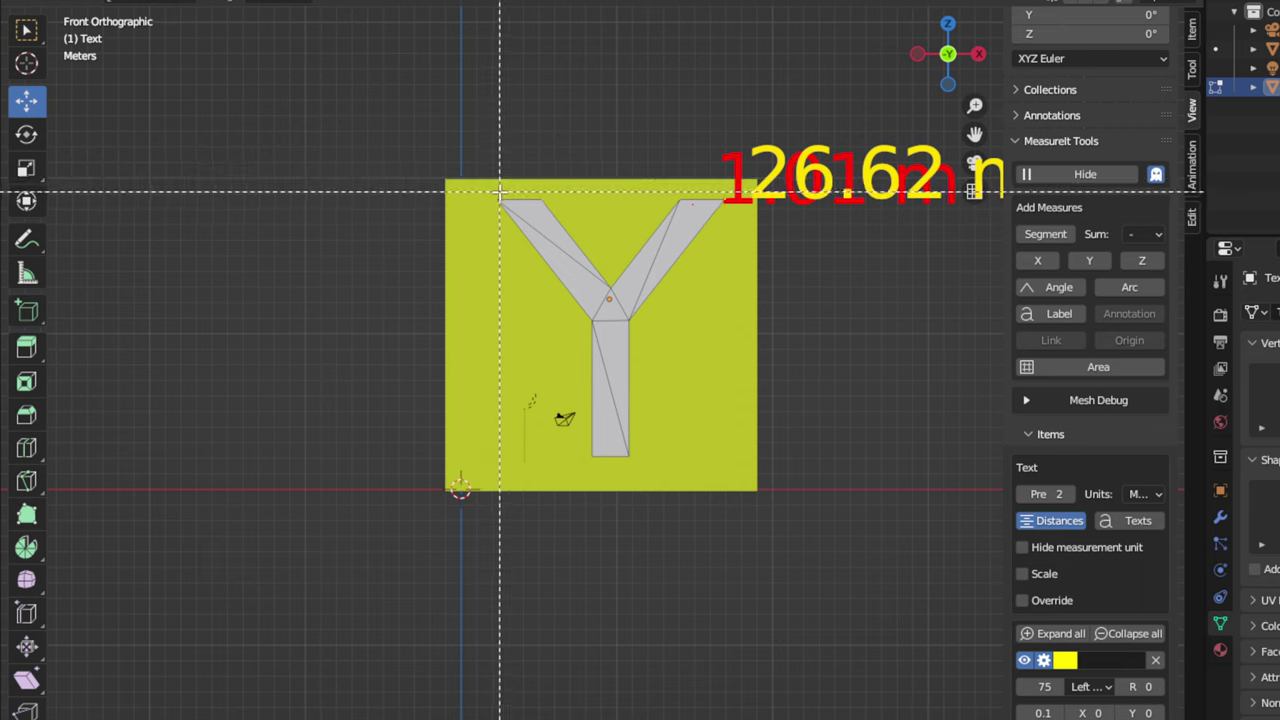
pyautogui.moveTo(492, 190); pyautogui.dragTo(738, 477)
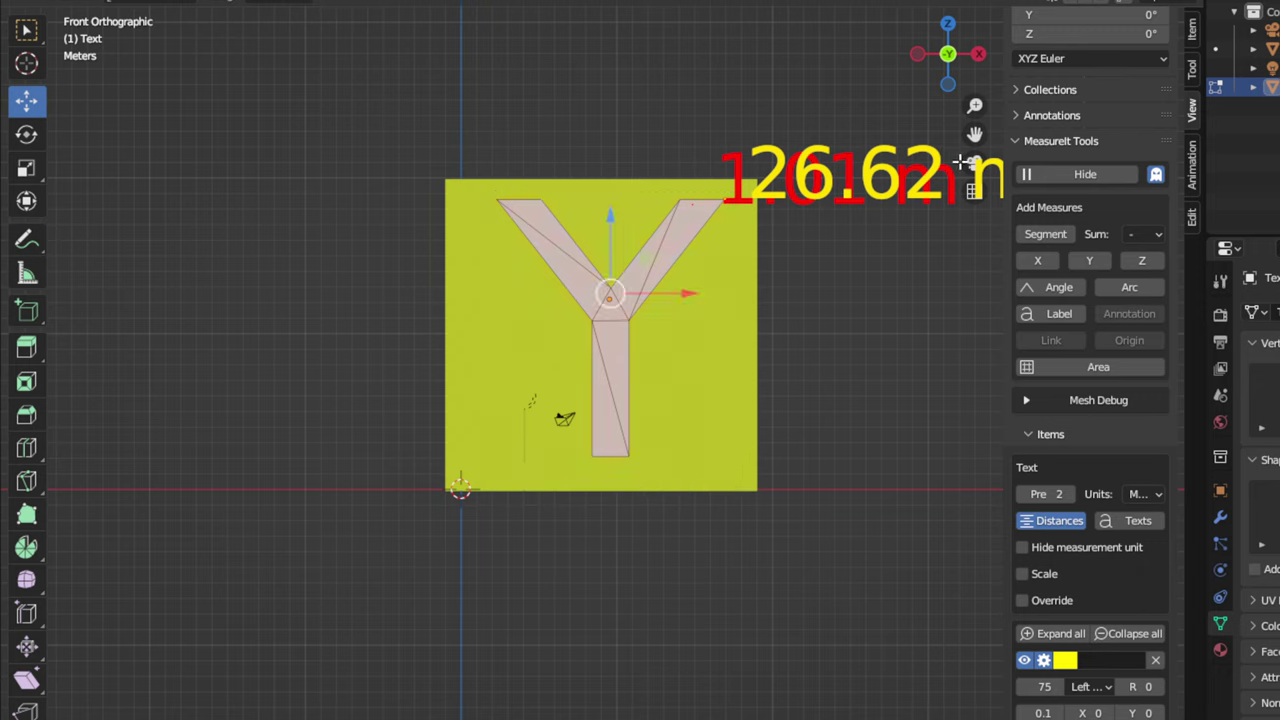
pyautogui.press('KP_3')
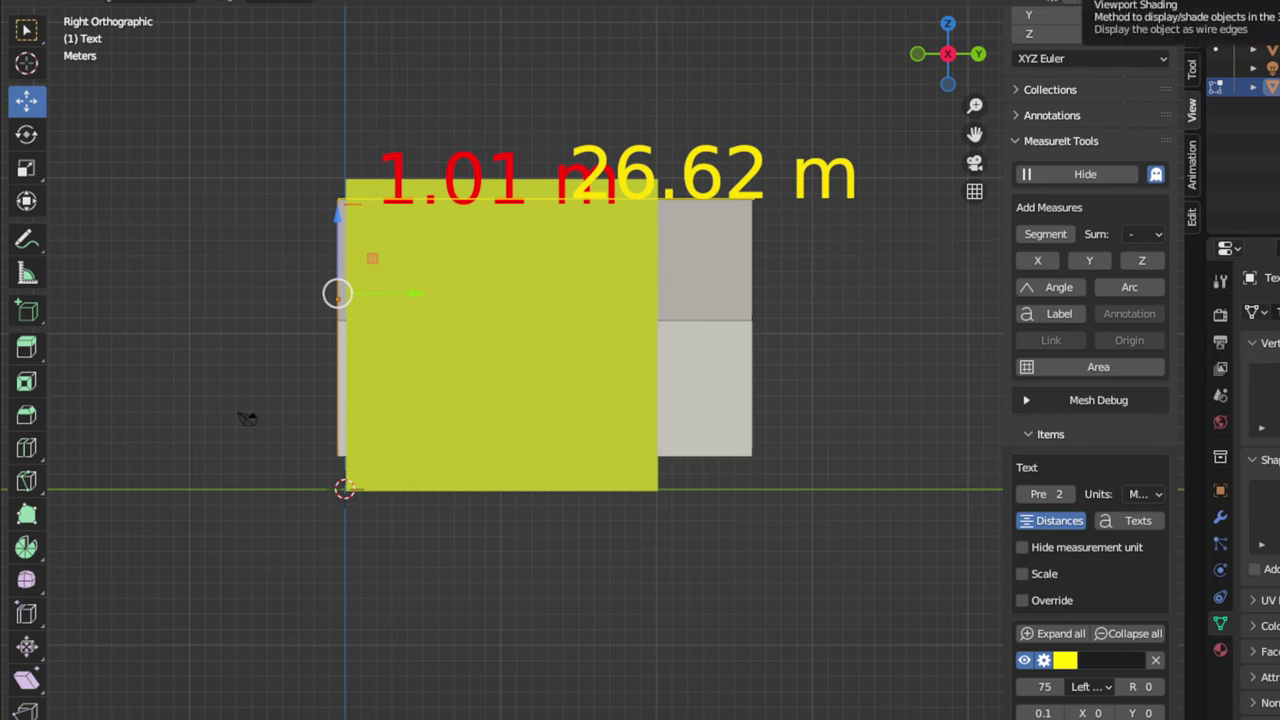
# Step: In wireframe, slide the Y mesh along the Y axis out of the cube to 1.03 m
pyautogui.click(1100, 2)
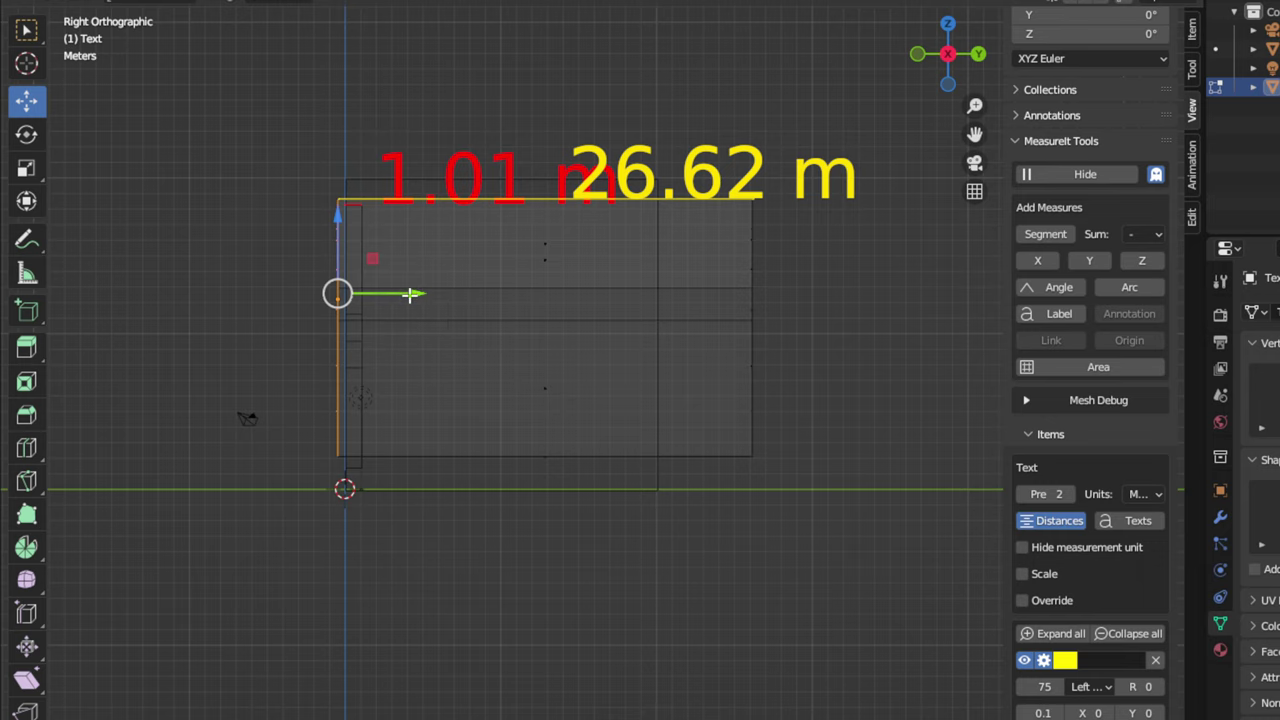
pyautogui.scroll(-3, 410, 294)
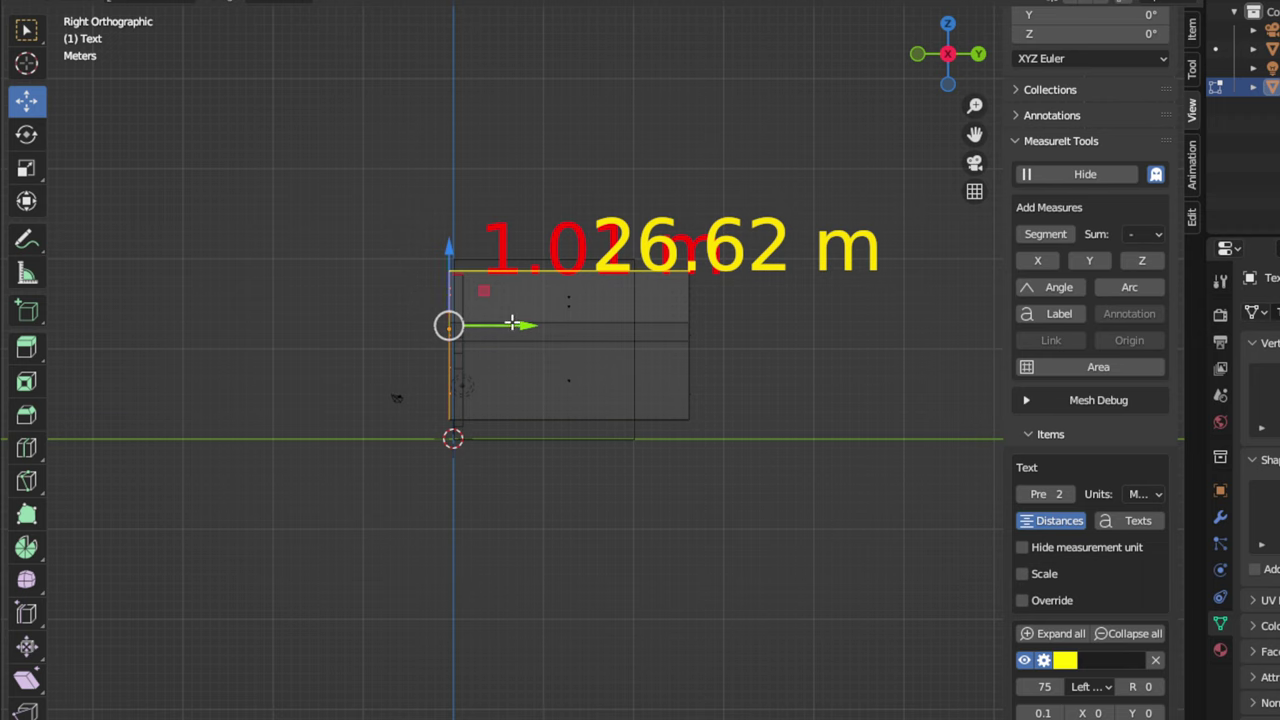
pyautogui.moveTo(522, 323); pyautogui.dragTo(730, 329)
pyautogui.moveTo(732, 329); pyautogui.dragTo(756, 330)
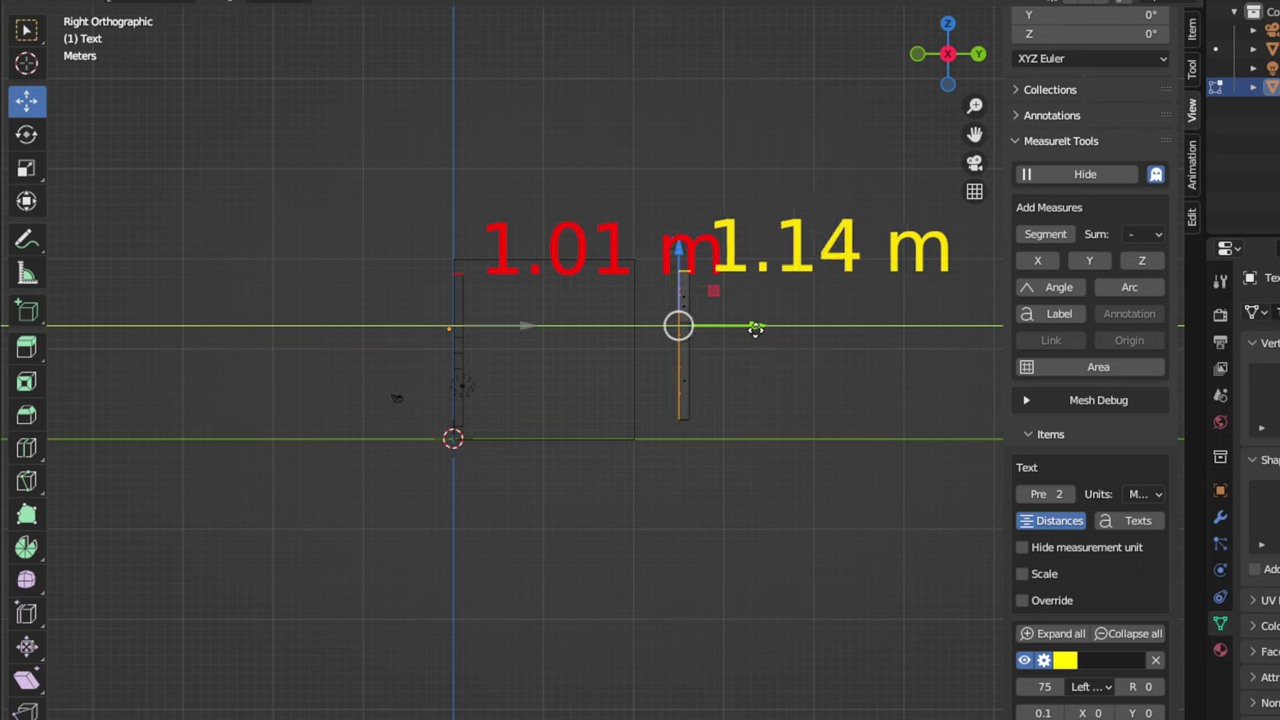
pyautogui.moveTo(756, 330); pyautogui.dragTo(758, 330)
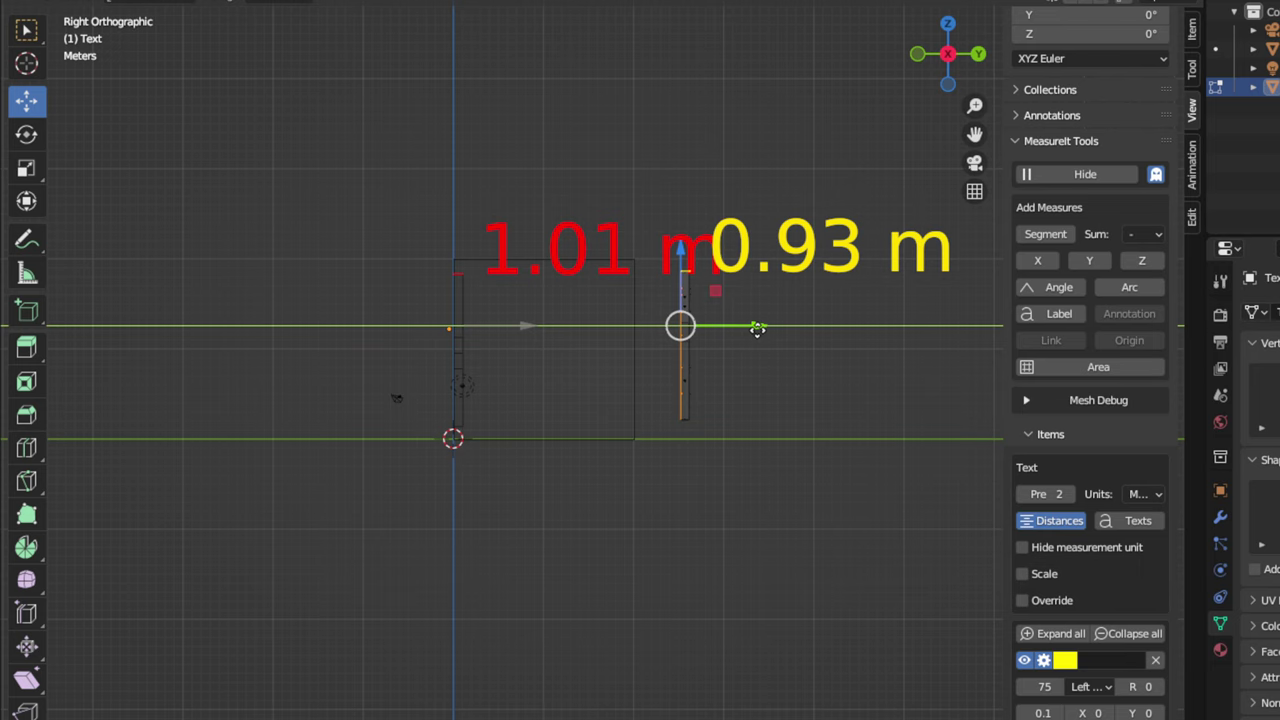
pyautogui.moveTo(757, 329); pyautogui.dragTo(757, 328)
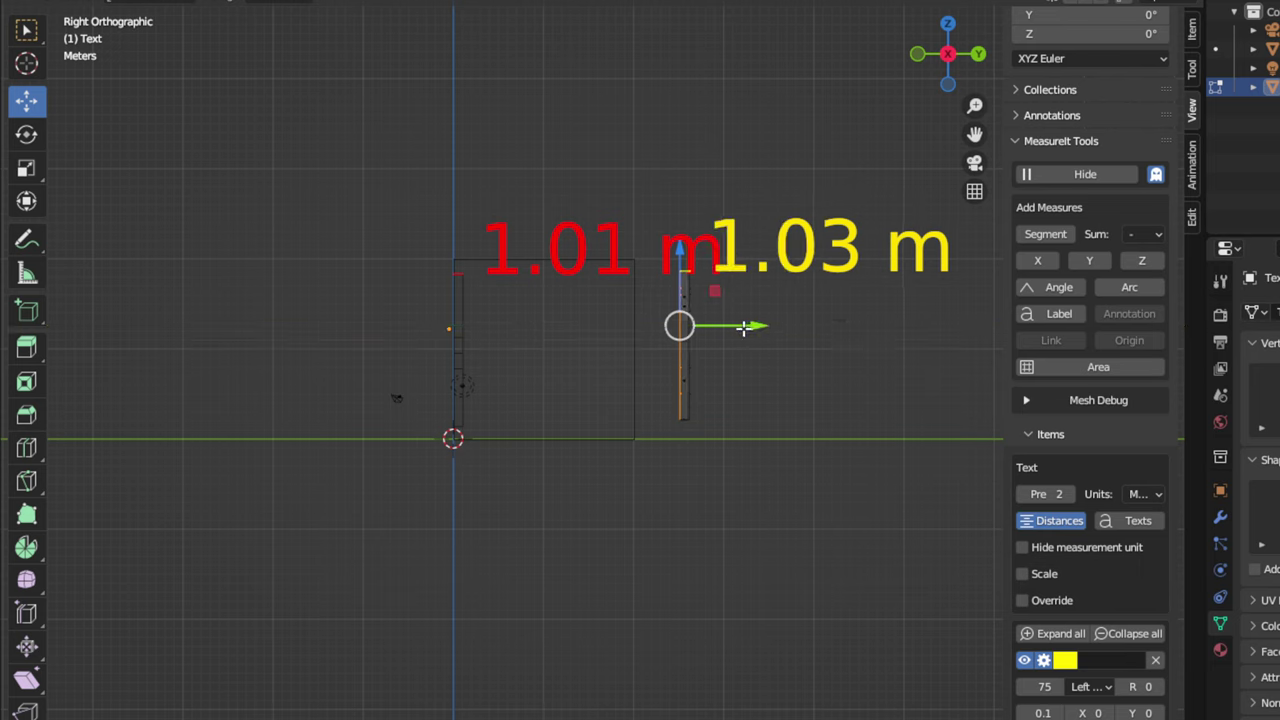
# Step: Deselect the Y, orbit in perspective around cube and Y, and show material preview shading
pyautogui.hotkey('alt', 'a')
pyautogui.scroll(2, 755, 328)
pyautogui.scroll(1, 760, 323)
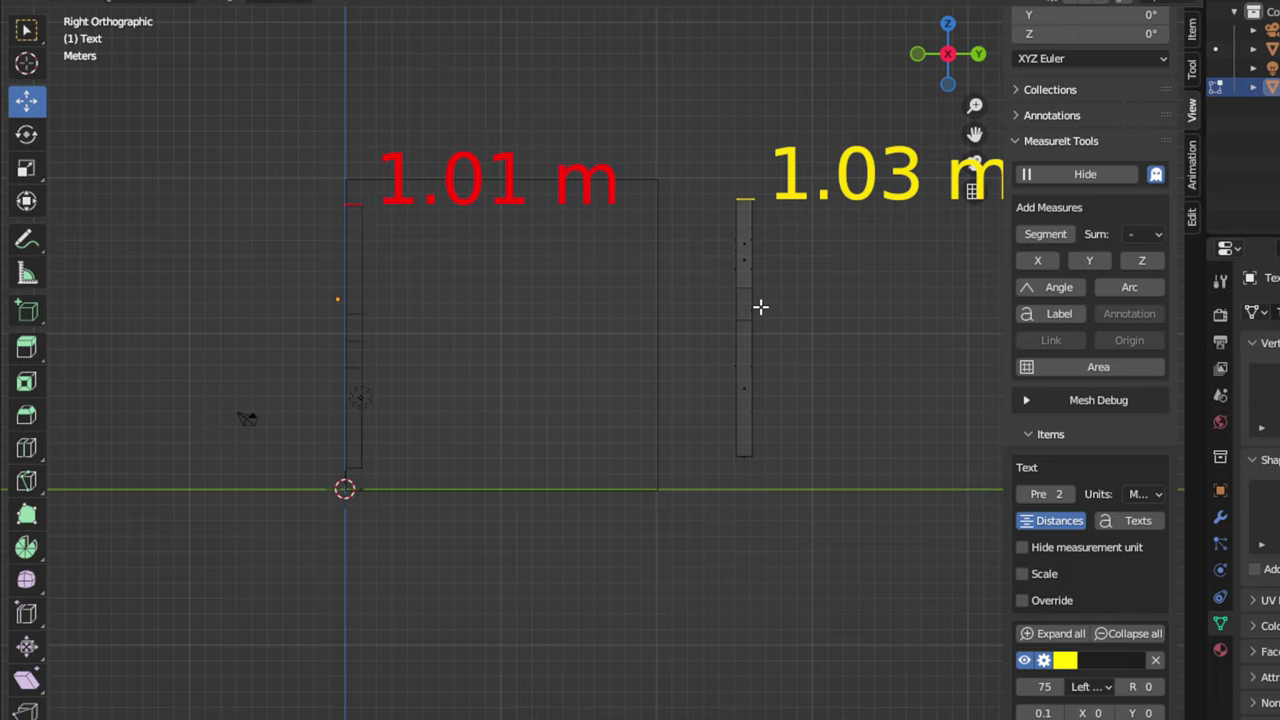
pyautogui.press('KP_5')
pyautogui.moveTo(760, 306); pyautogui.dragTo(793, 311, button='middle')
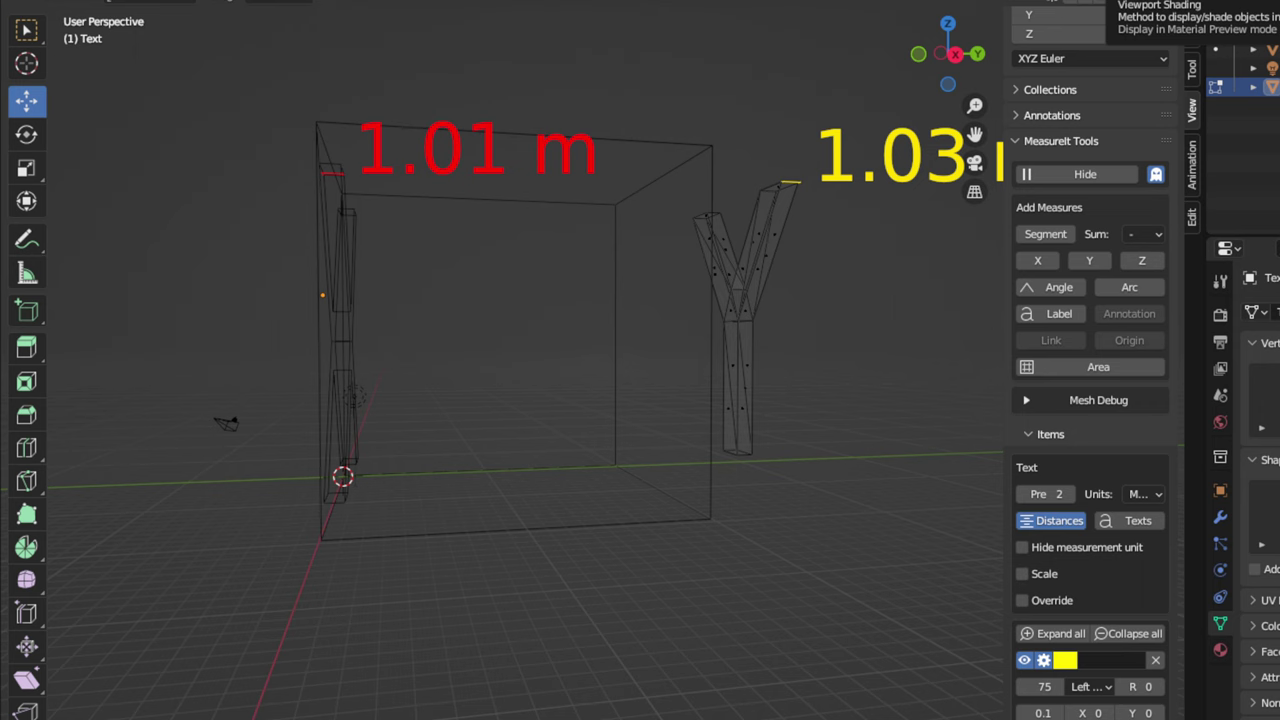
pyautogui.click(1115, 1)
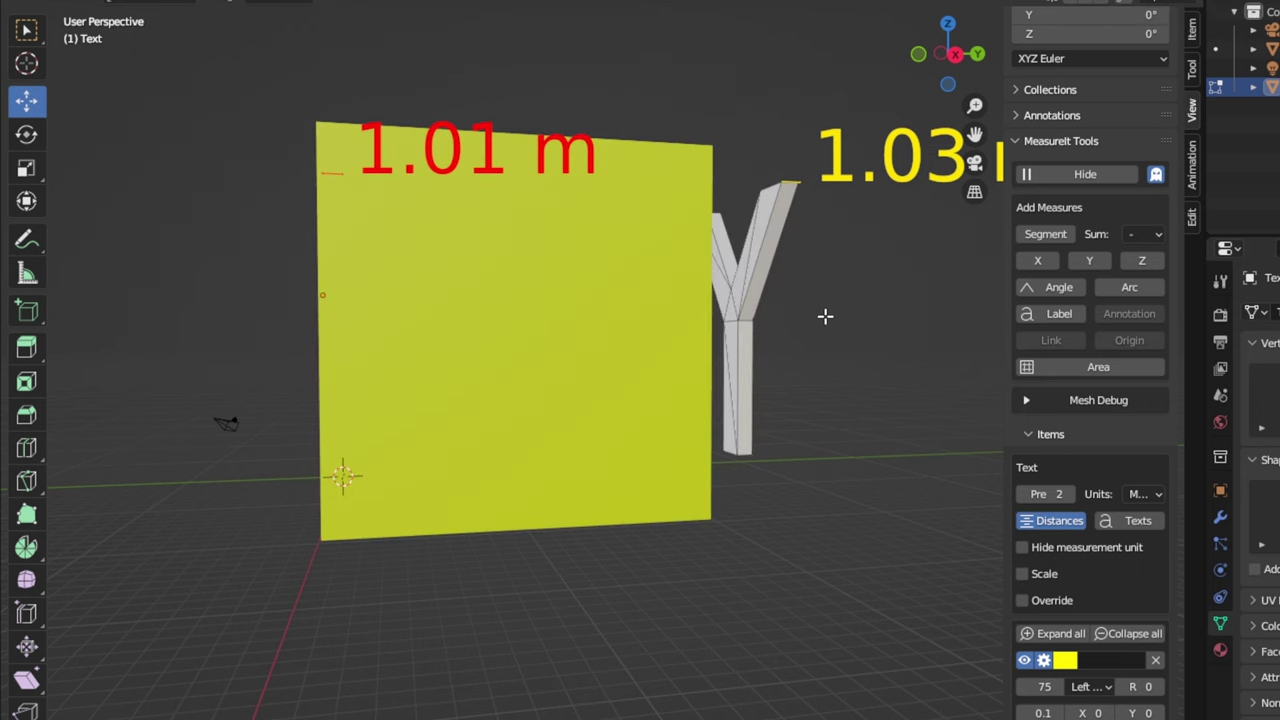
# Step: Orbit to a side view of the cube and return to Object Mode
pyautogui.moveTo(807, 318); pyautogui.dragTo(764, 351, button='middle')
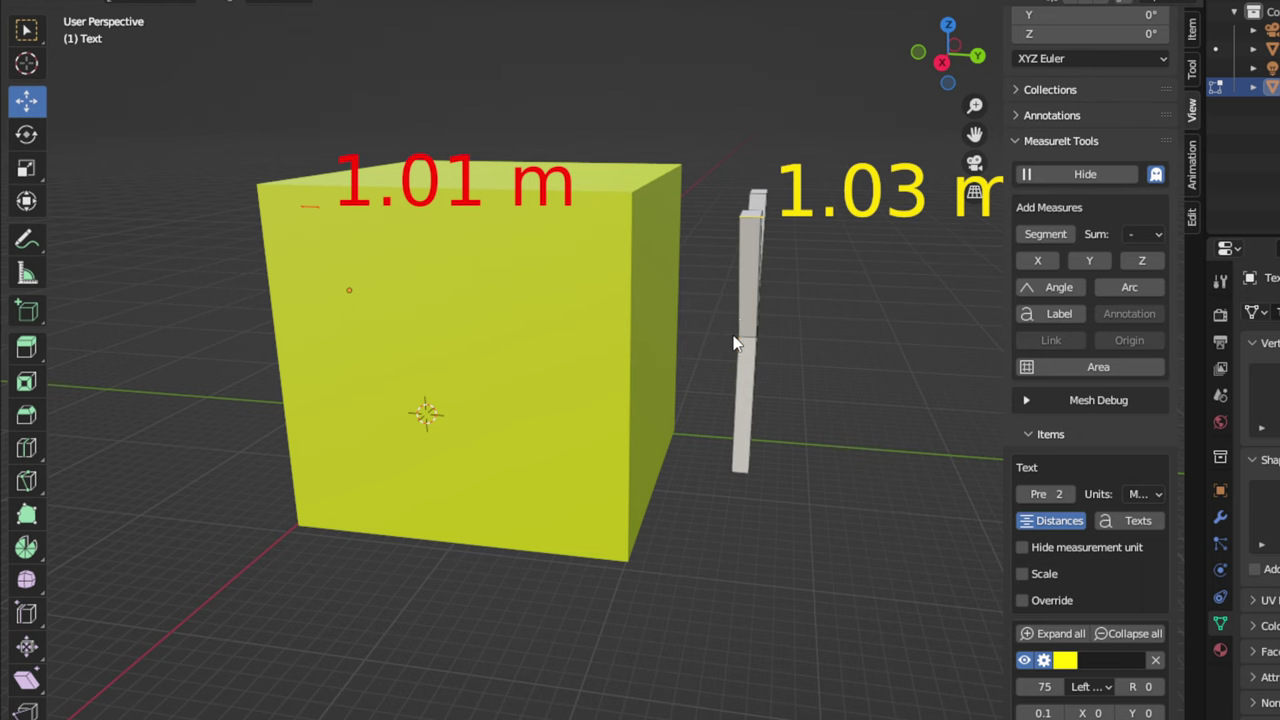
pyautogui.press('Tab')
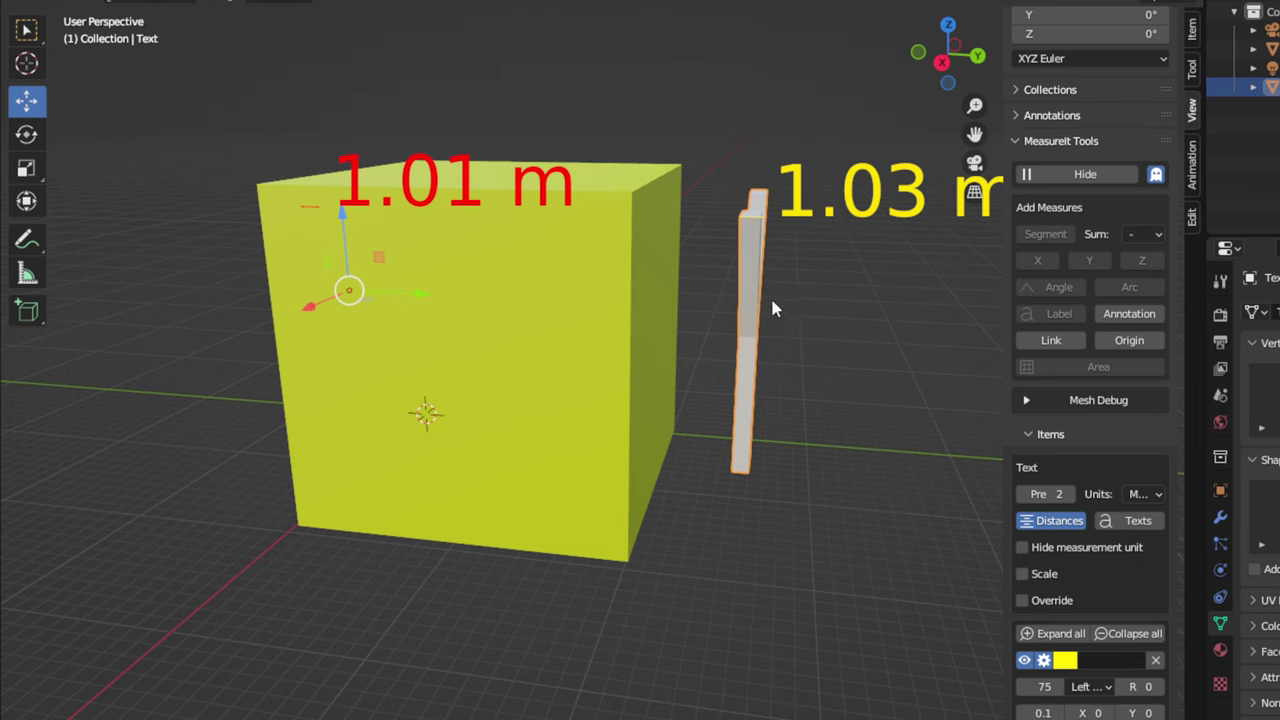
# Step: Set the Y's origin to Center of Mass (Volume)
pyautogui.rightClick(756, 306)
pyautogui.moveTo(754, 312)
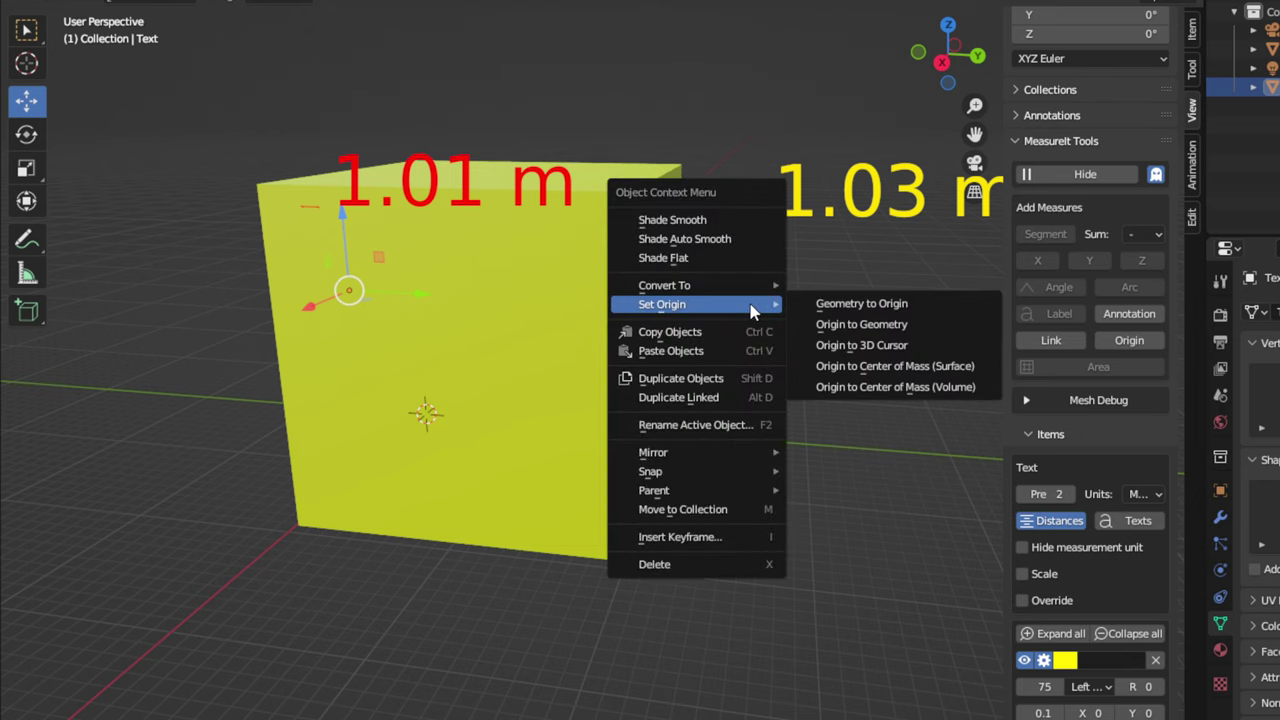
pyautogui.click(935, 389)
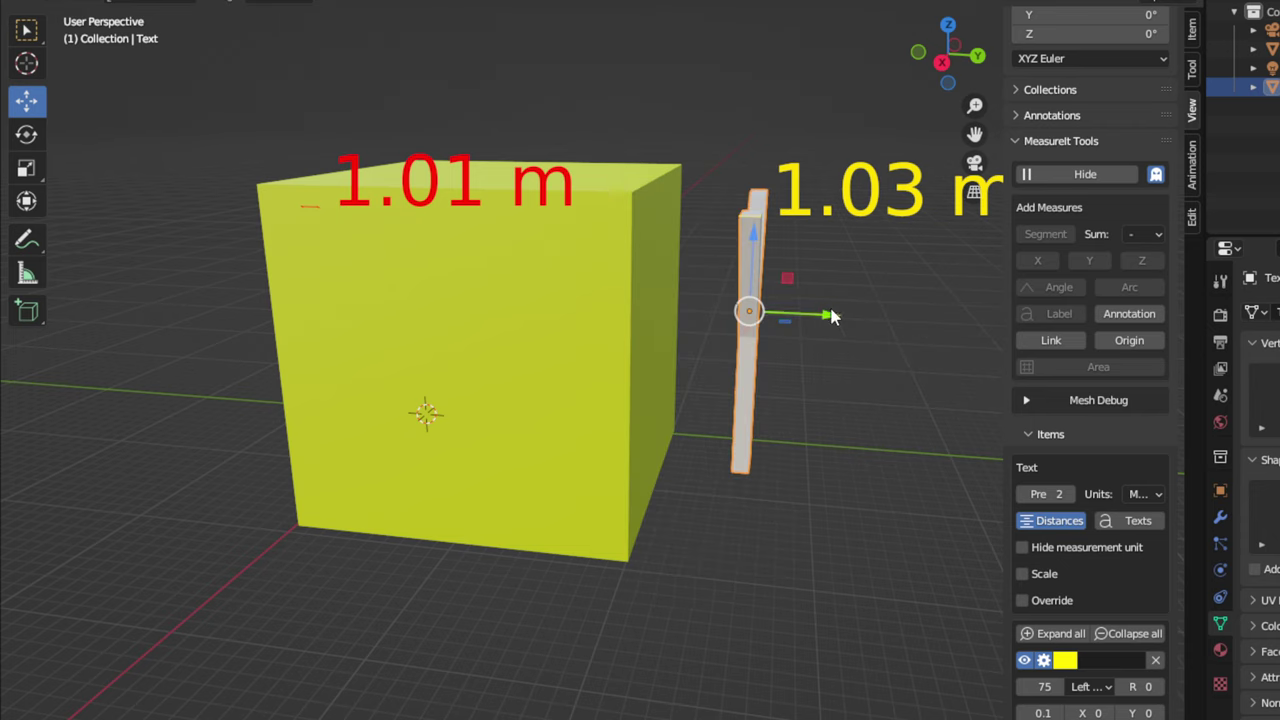
# Step: Move the Y in Right Orthographic view until its face sits flush with the cube's side
pyautogui.moveTo(829, 315); pyautogui.dragTo(777, 296)
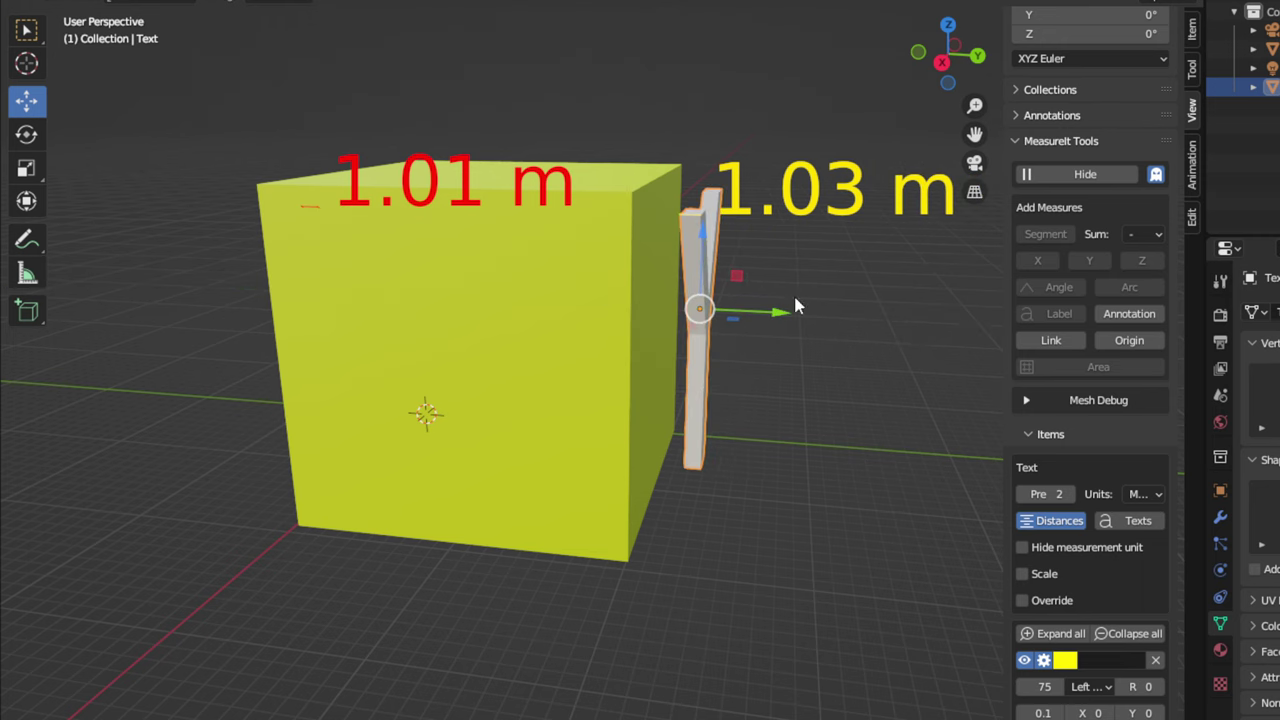
pyautogui.hotkey('shift', 'z')
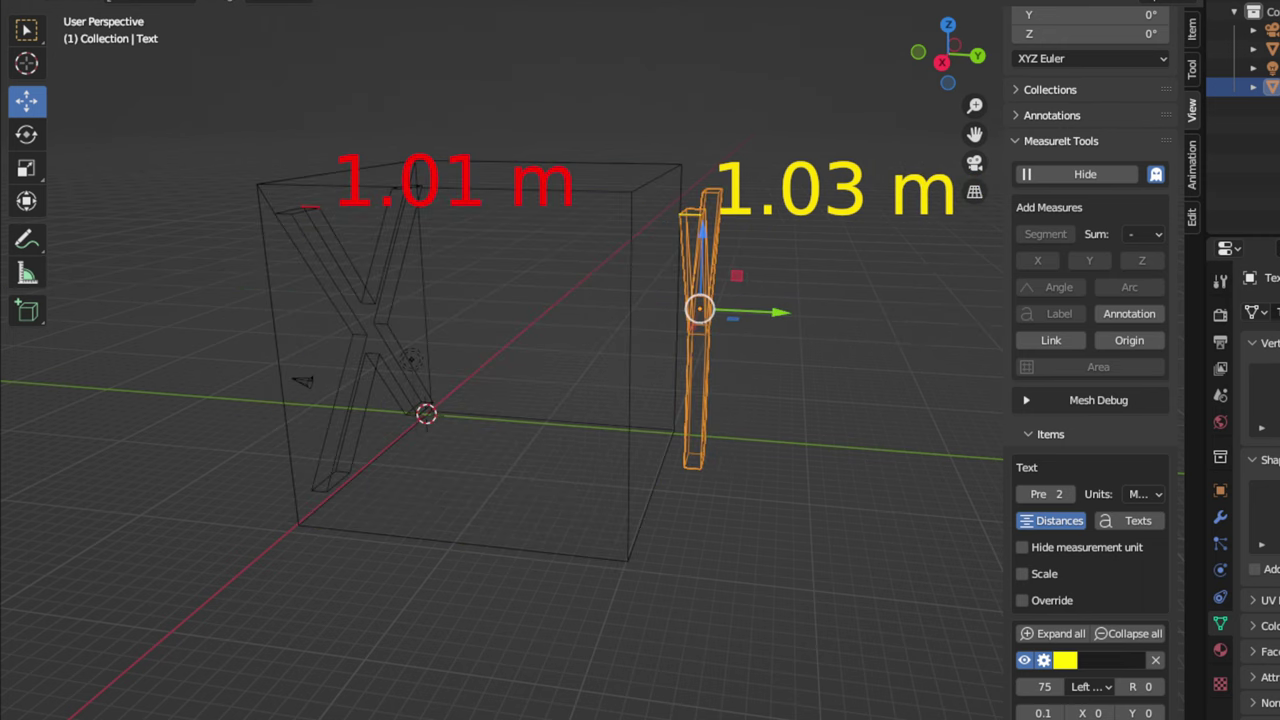
pyautogui.press('KP_3')
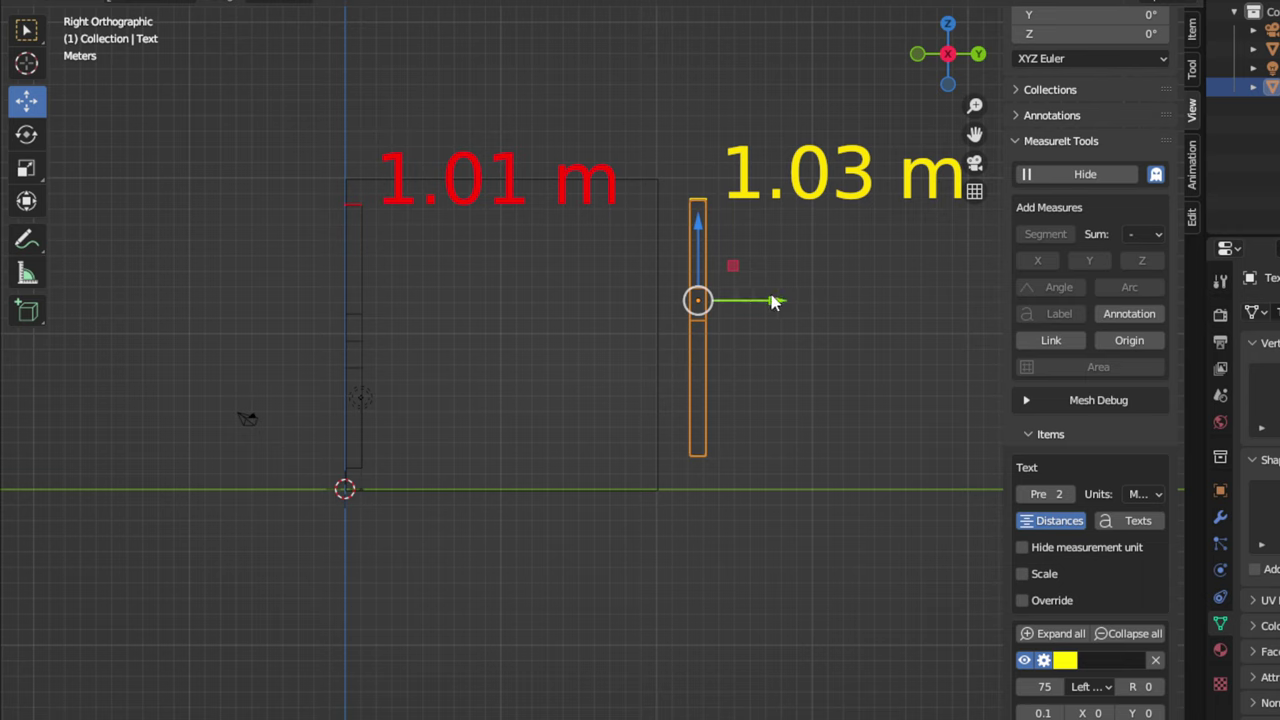
pyautogui.moveTo(776, 300); pyautogui.dragTo(731, 288)
pyautogui.scroll(5, 731, 280)
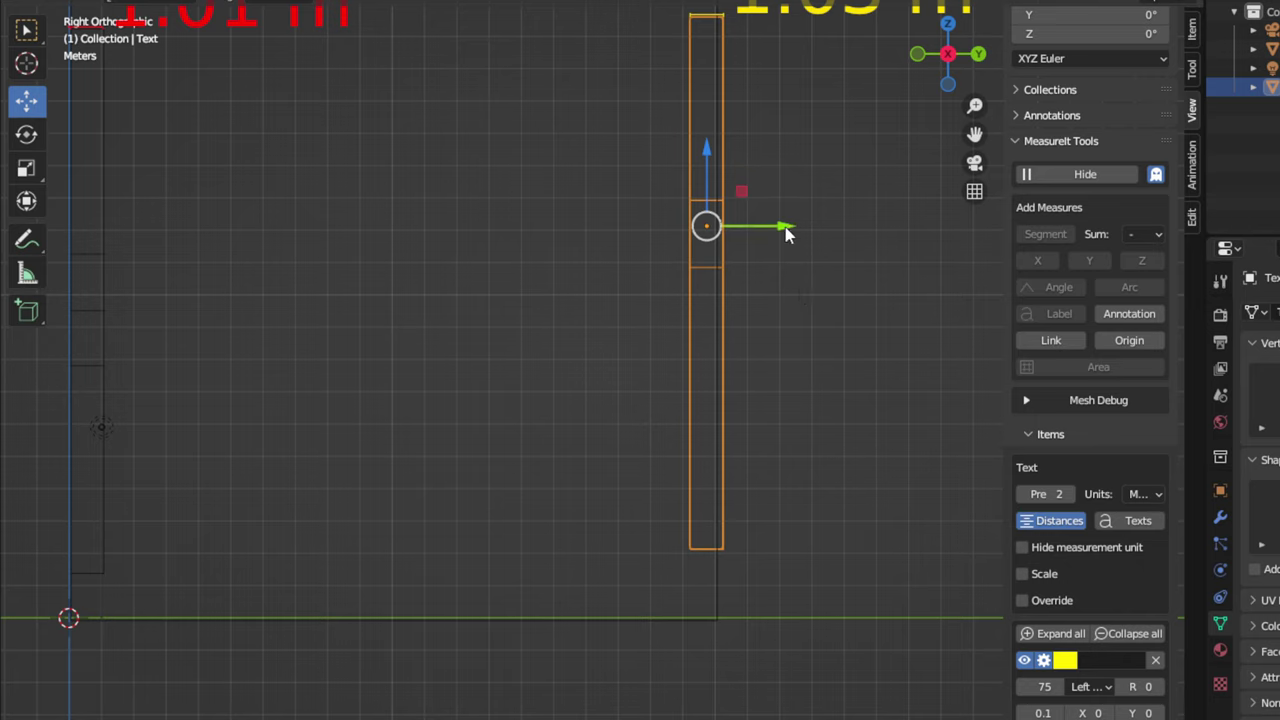
pyautogui.moveTo(786, 233); pyautogui.dragTo(781, 226)
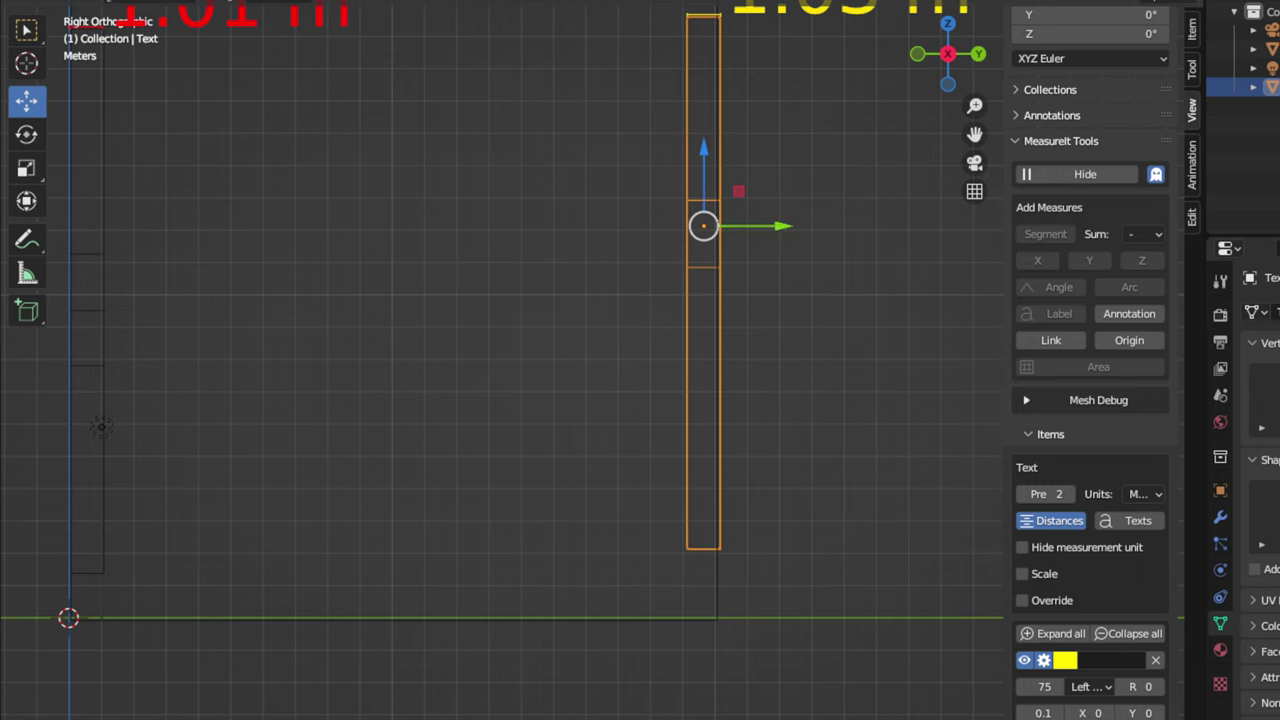
pyautogui.hotkey('shift', 'z')
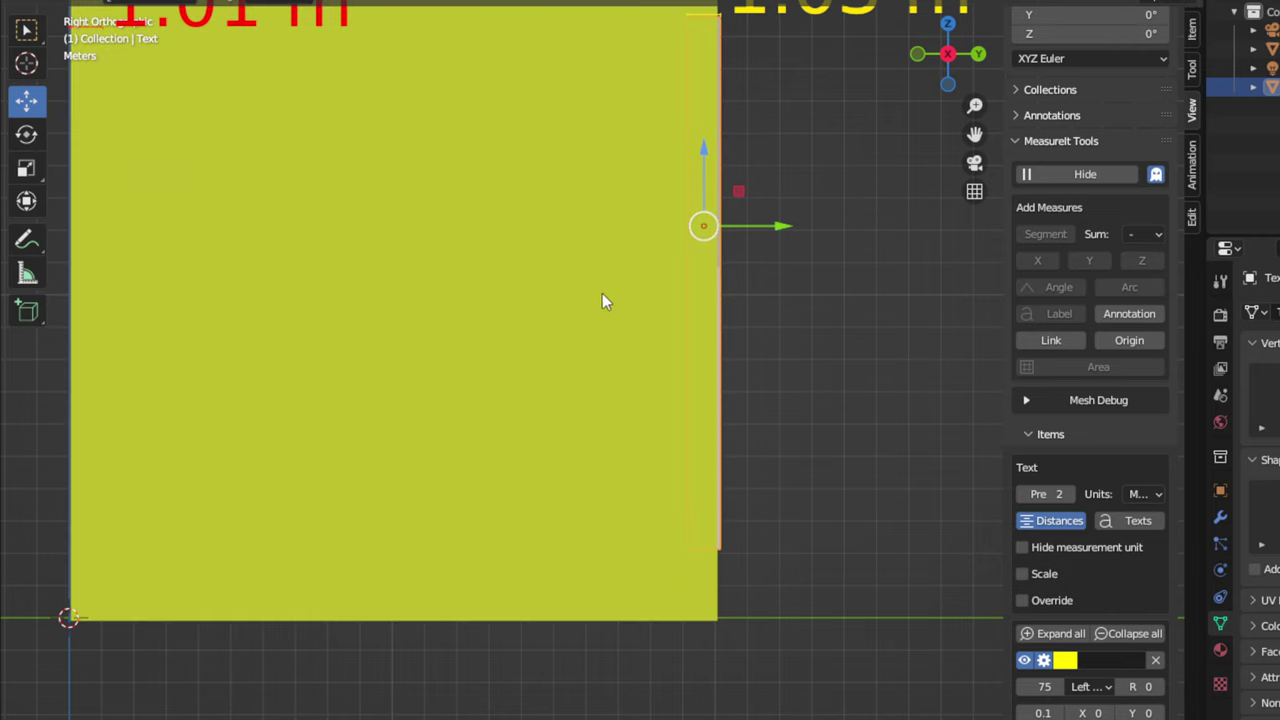
pyautogui.moveTo(602, 301); pyautogui.dragTo(595, 387, button='middle')
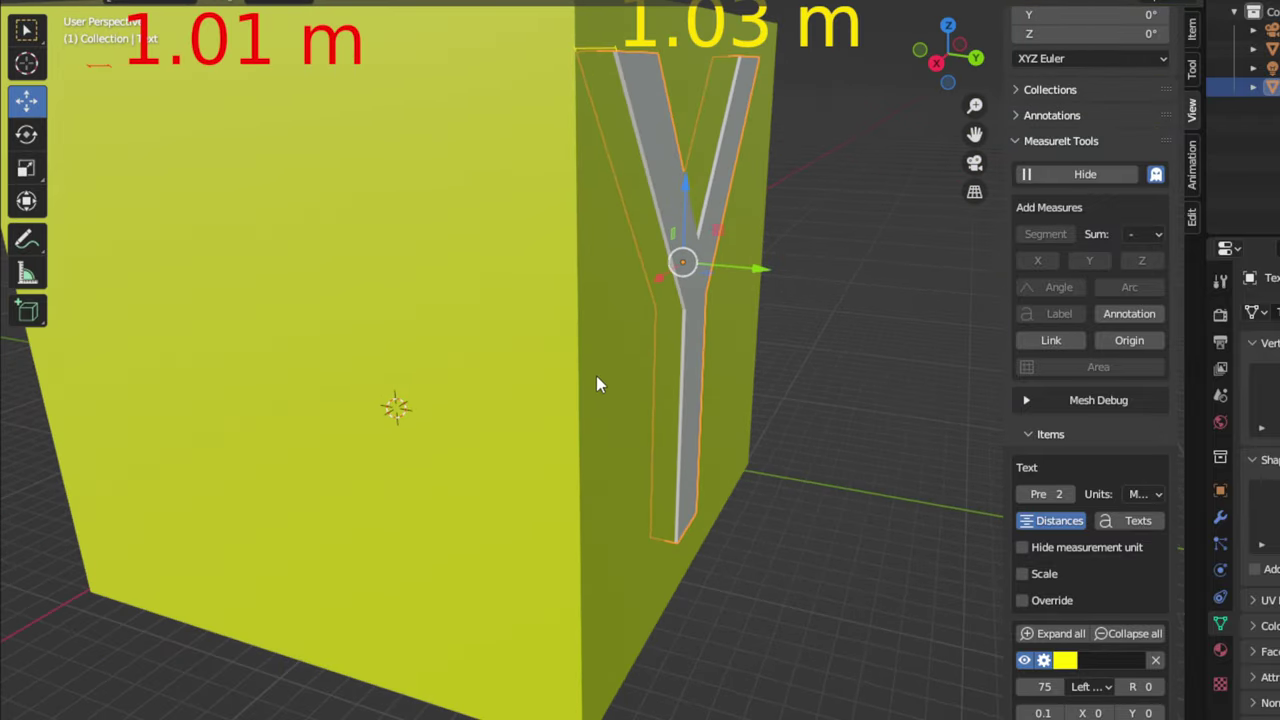
# Step: Add a Boolean modifier to the cube
pyautogui.click(592, 366)
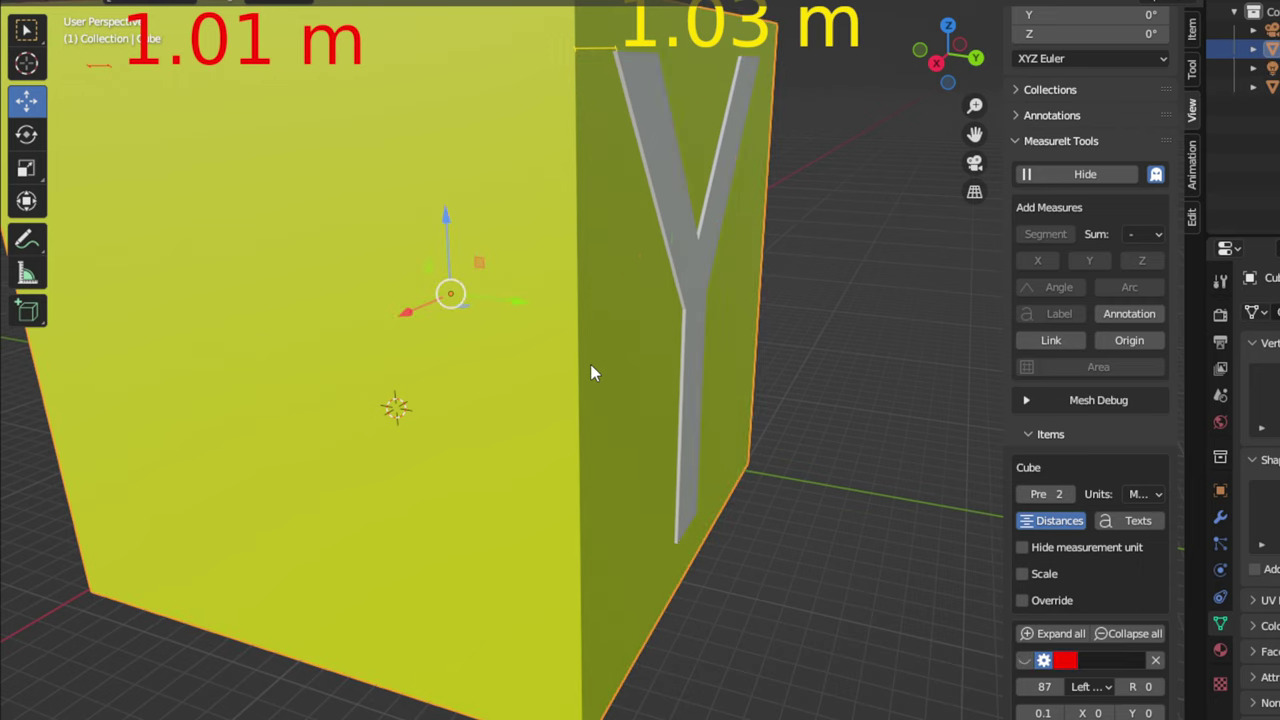
pyautogui.click(1221, 527)
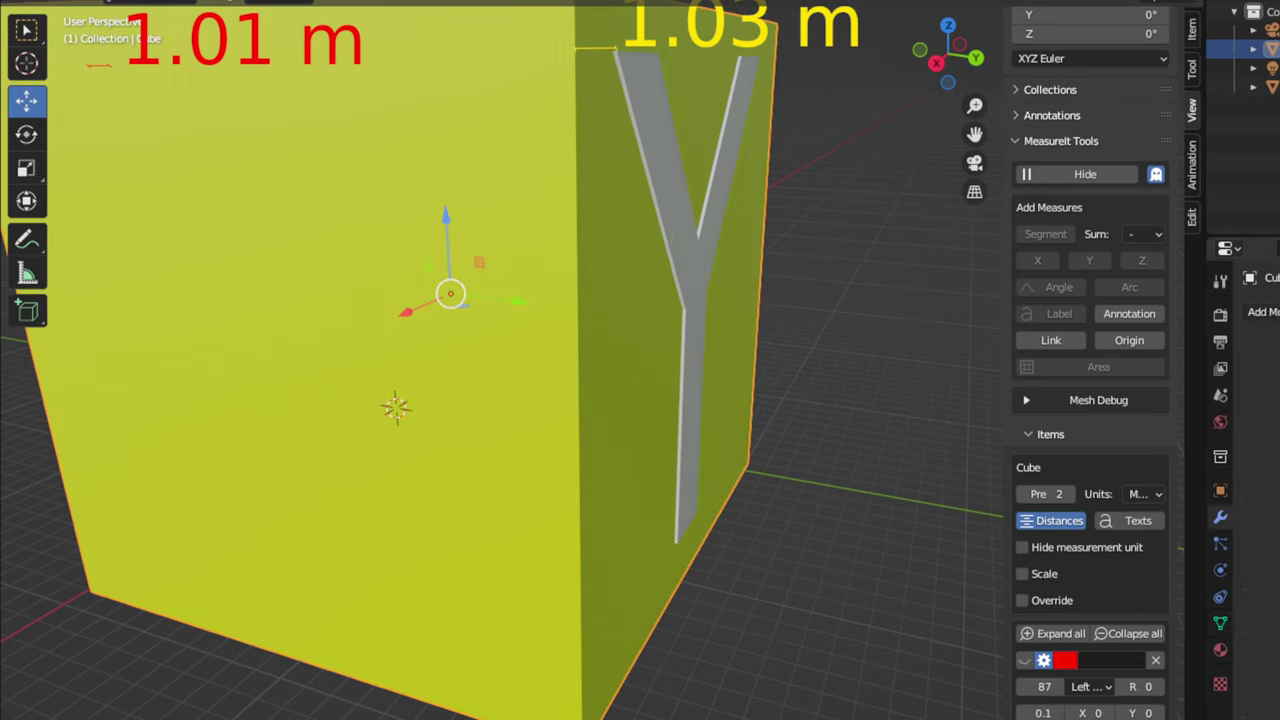
pyautogui.click(1262, 312)
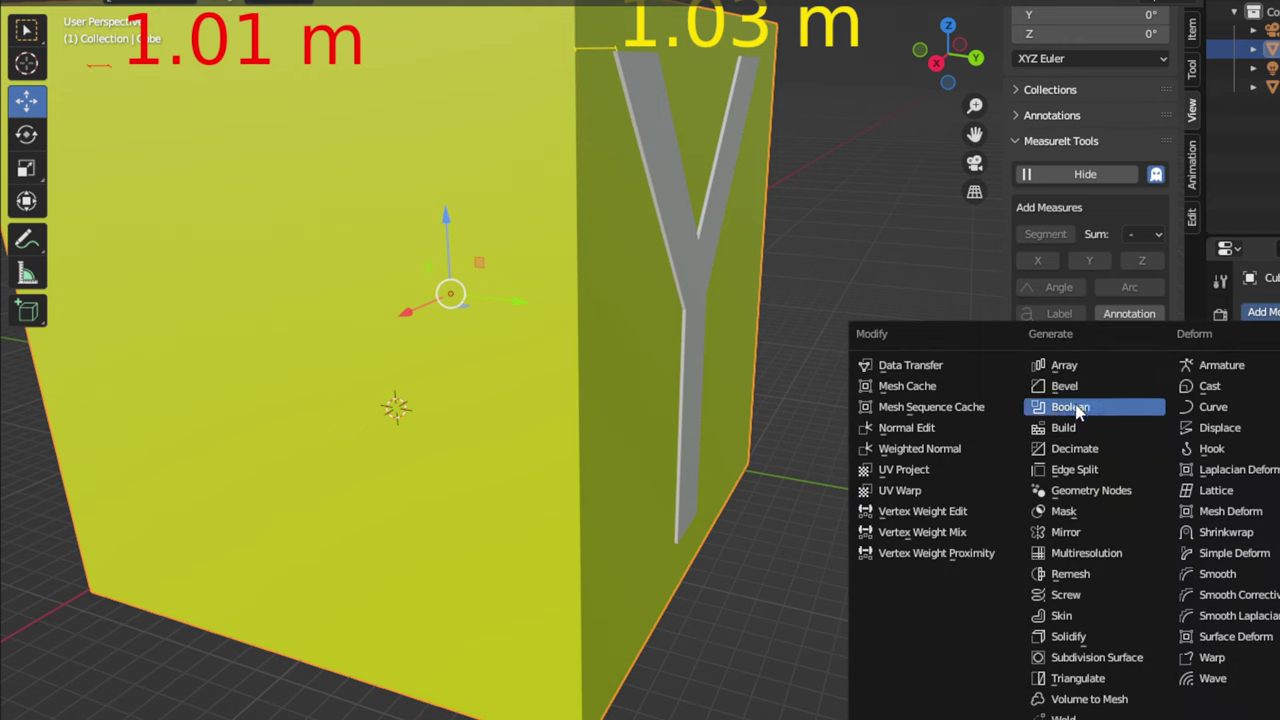
pyautogui.click(1072, 406)
# Step: Set the Y text as the Boolean operand with Difference, then hide the text object
pyautogui.click(1277, 422)
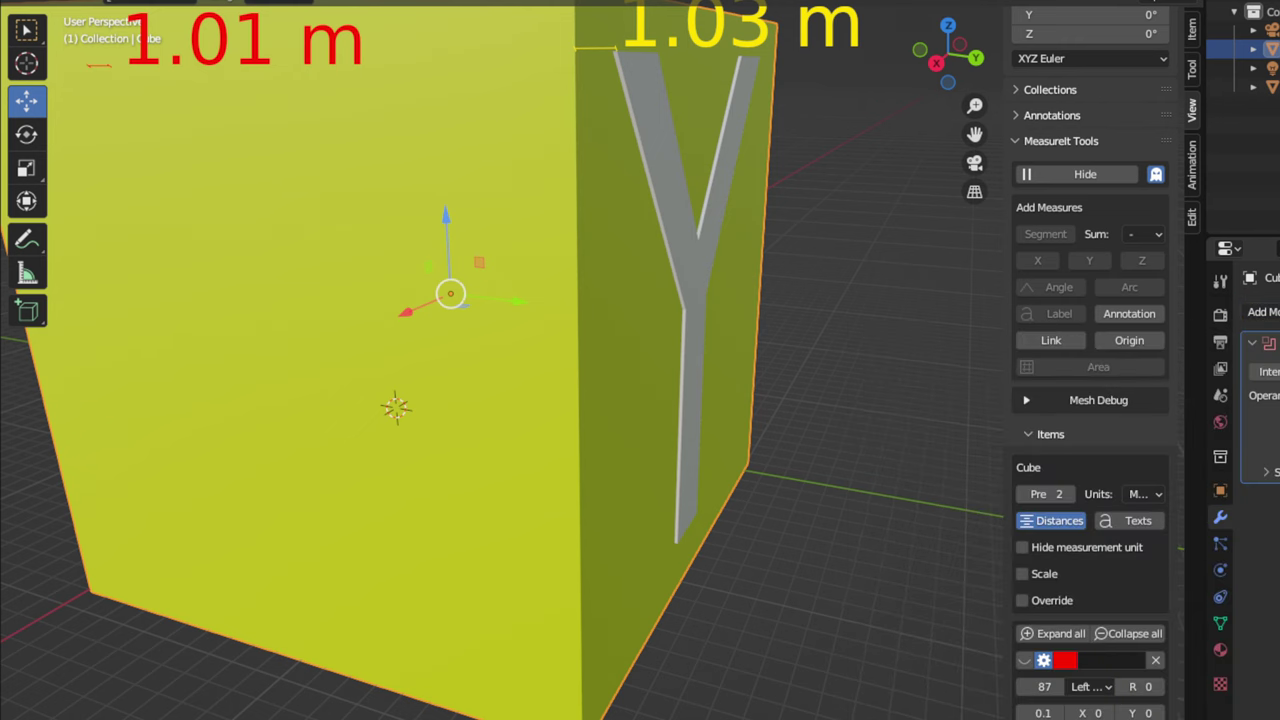
pyautogui.click(690, 262)
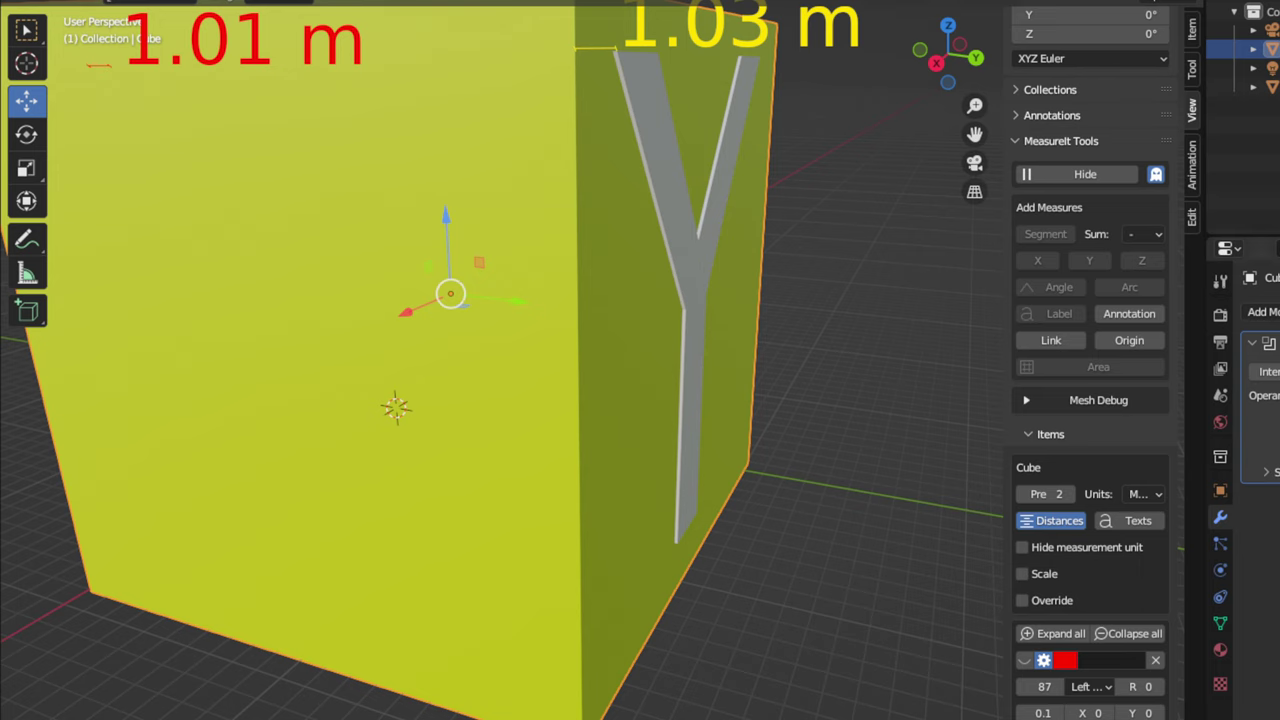
pyautogui.click(1277, 384)
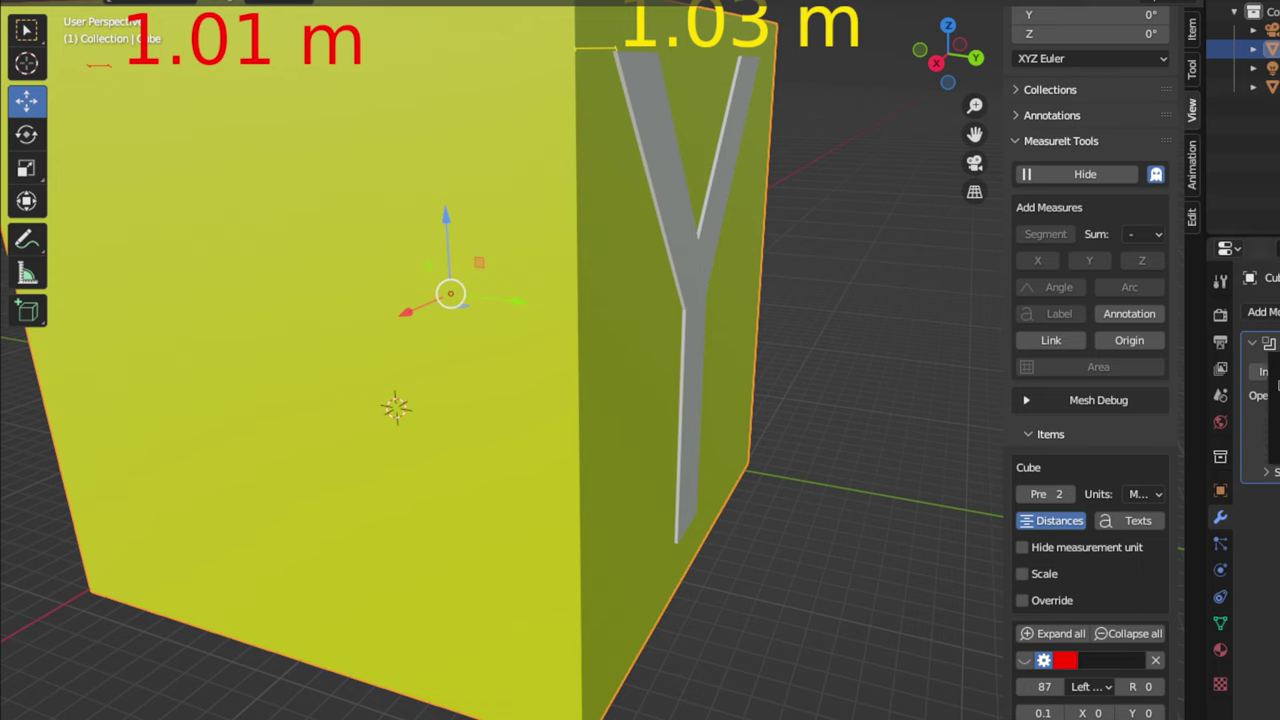
pyautogui.click(1276, 367)
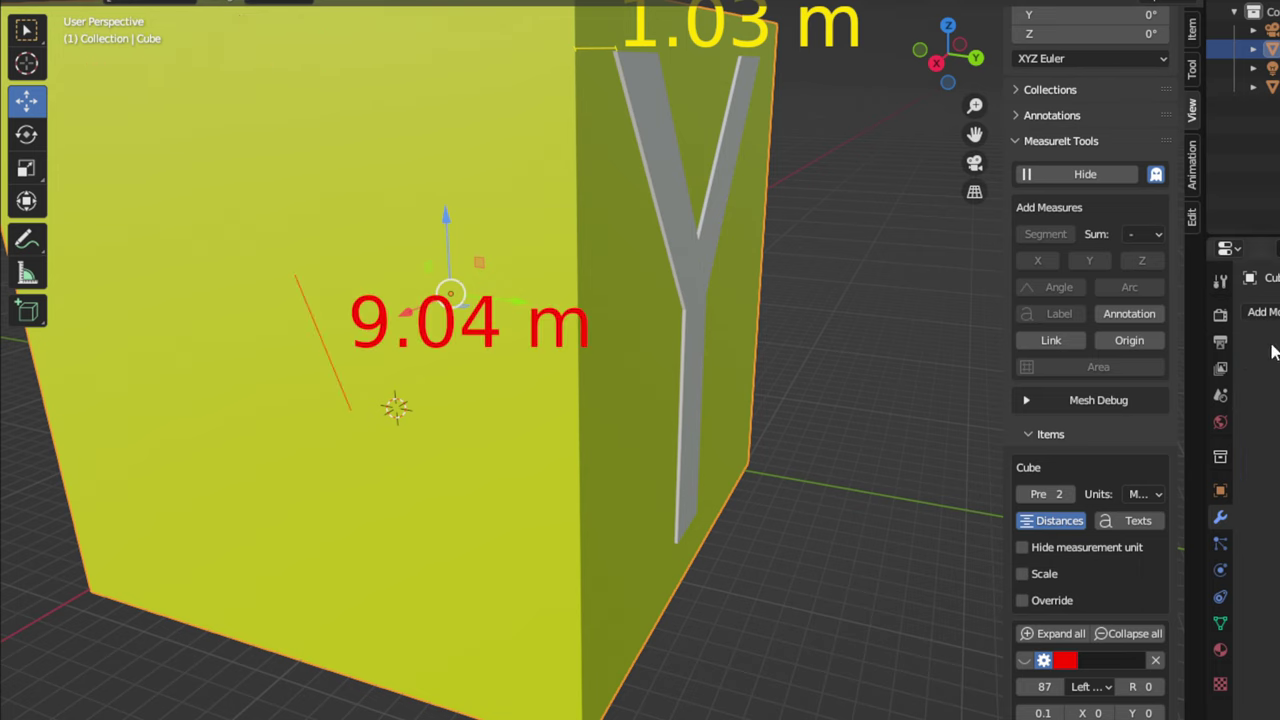
pyautogui.click(688, 301)
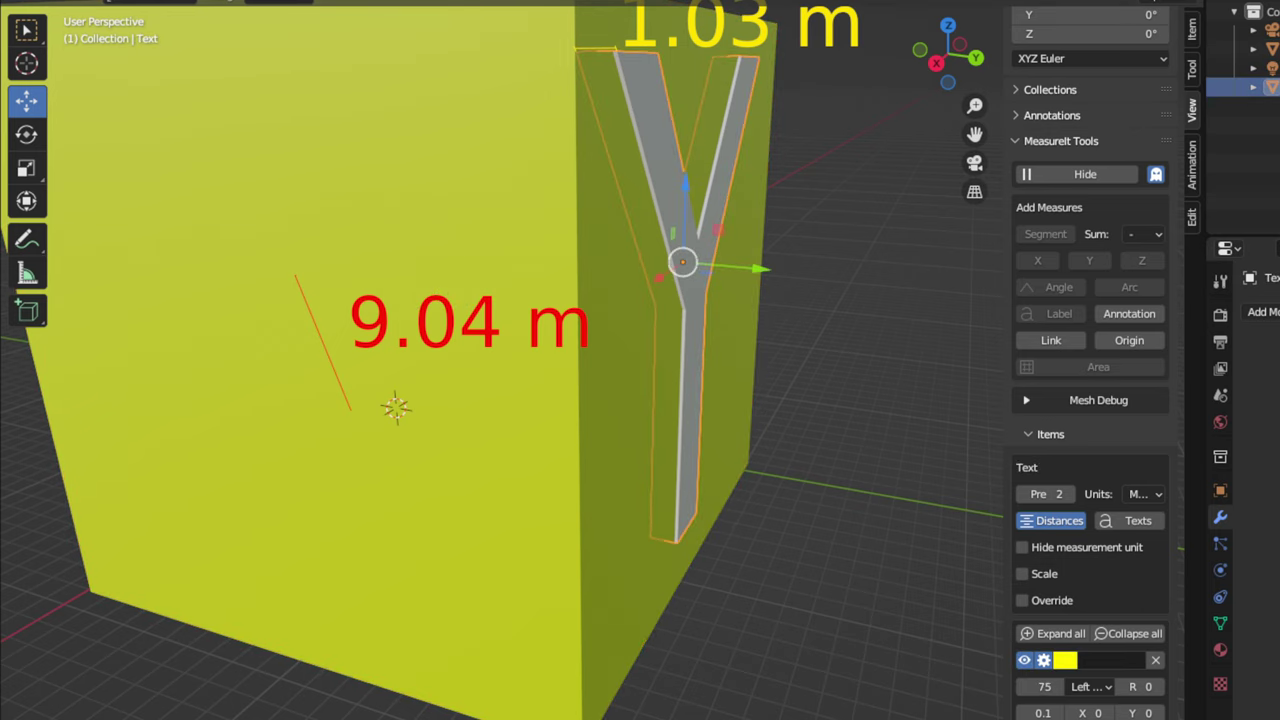
pyautogui.press('h')
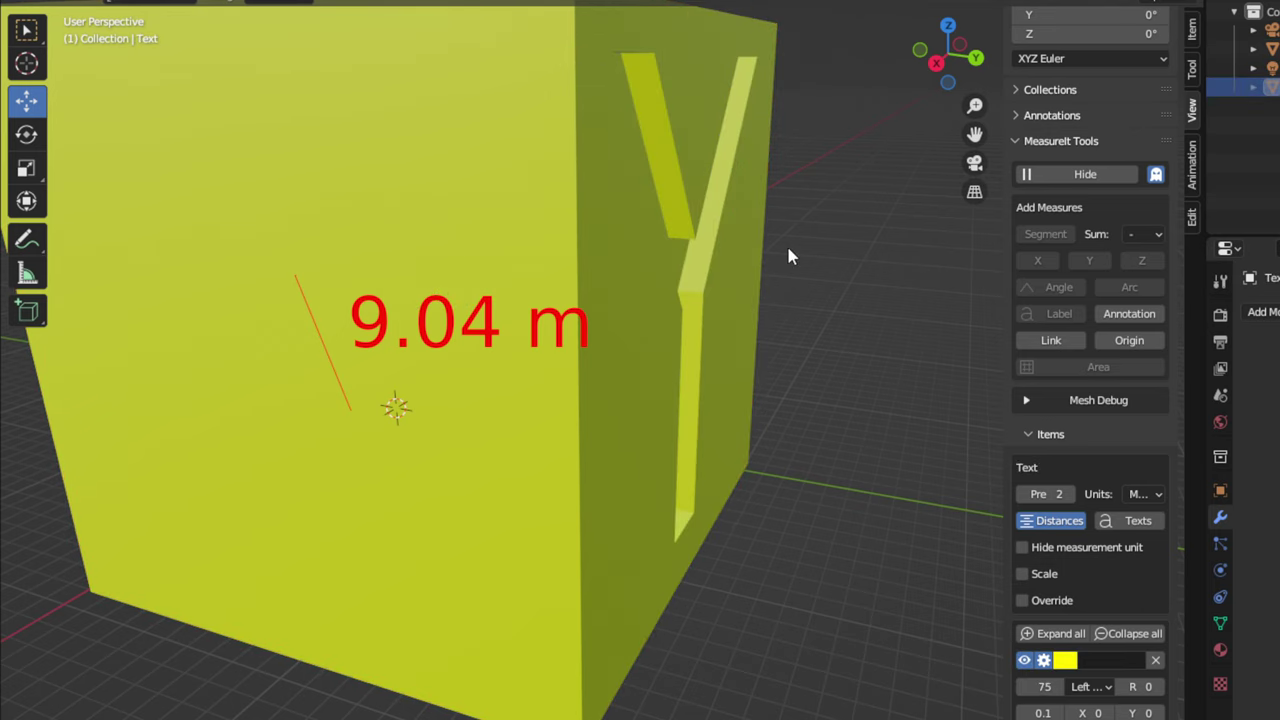
pyautogui.moveTo(787, 256); pyautogui.dragTo(829, 251, button='middle')
pyautogui.moveTo(571, 289); pyautogui.dragTo(800, 300, button='middle')
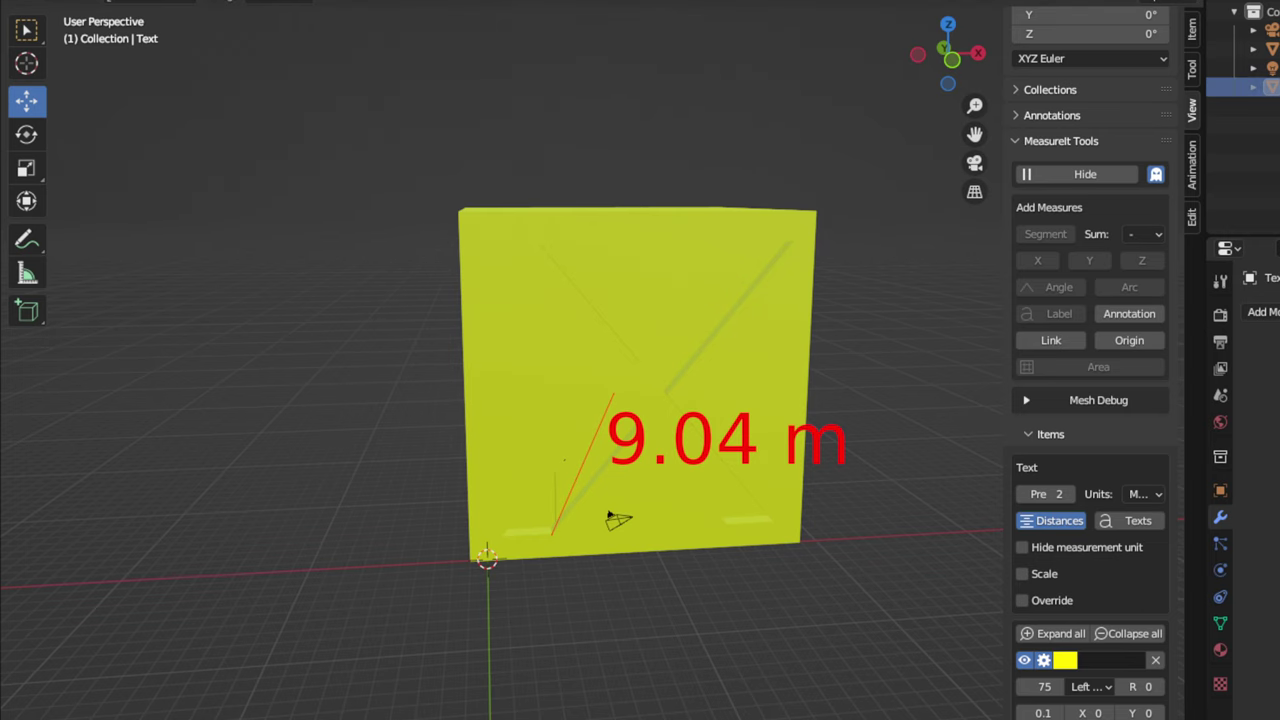
pyautogui.moveTo(906, 216); pyautogui.dragTo(640, 300, button='middle')
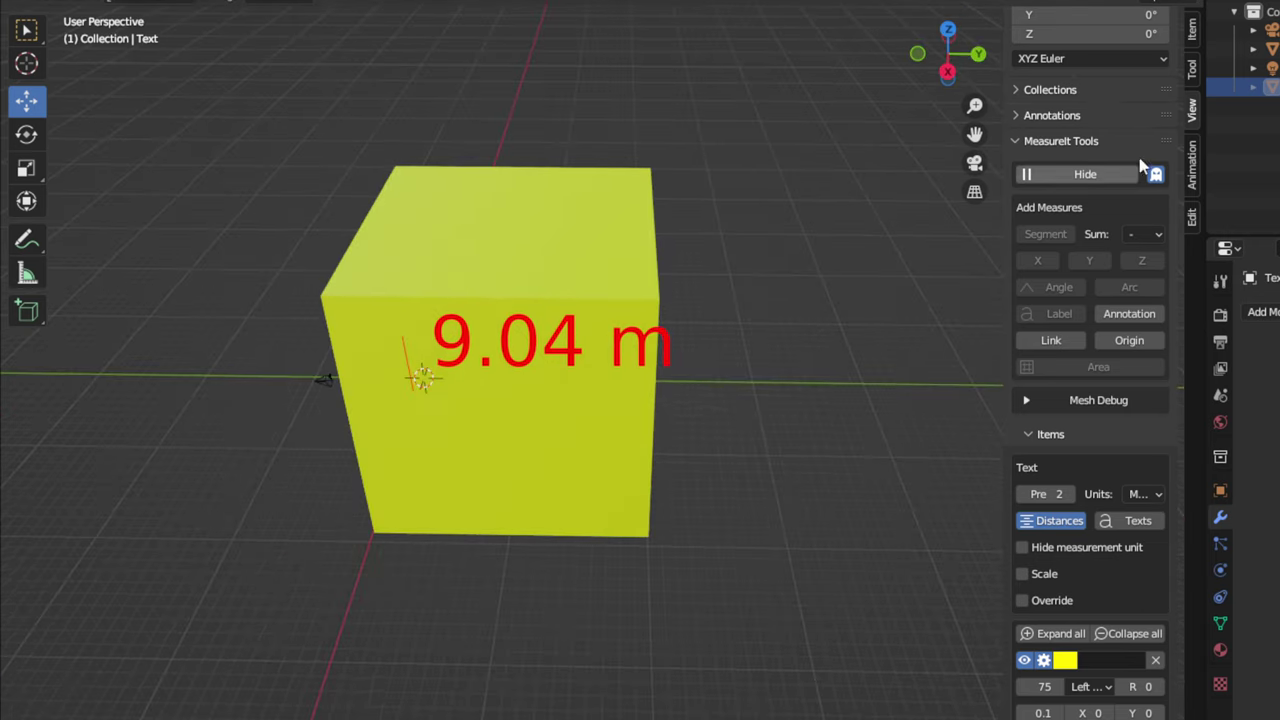
pyautogui.rightClick(1245, 88)
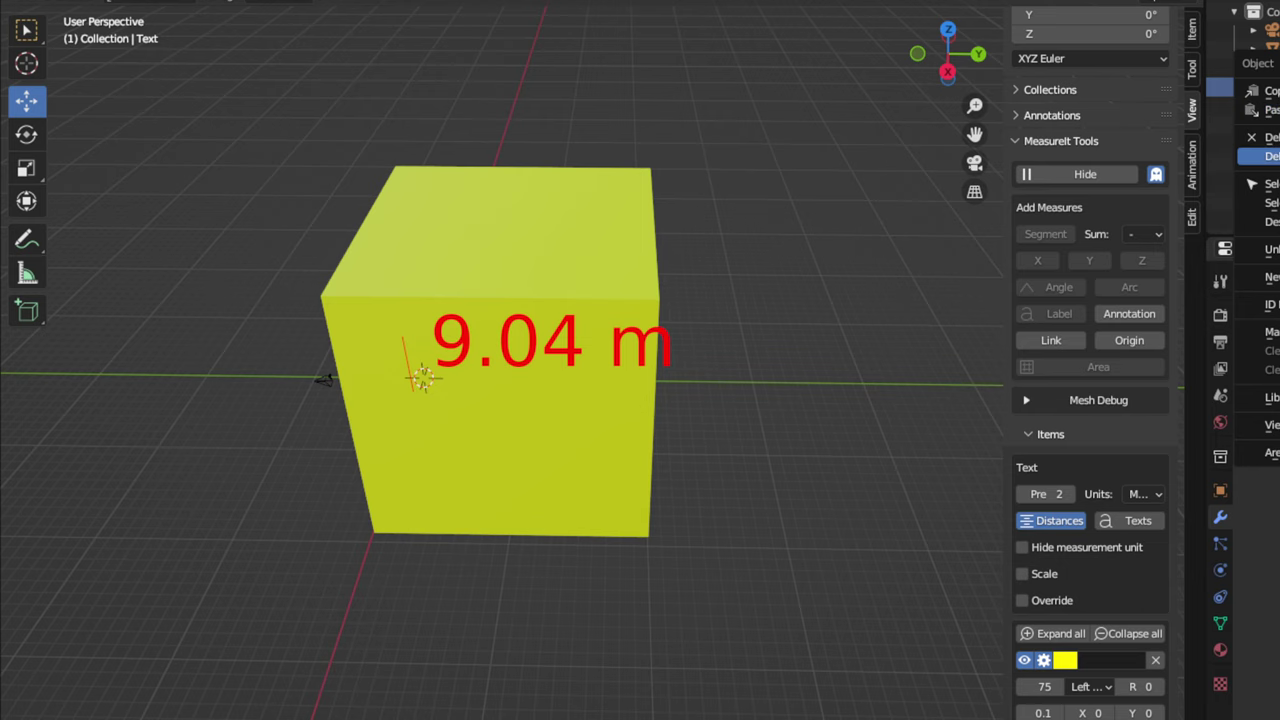
# Step: Delete the hidden Y text object and select the cube
pyautogui.click(1262, 156)
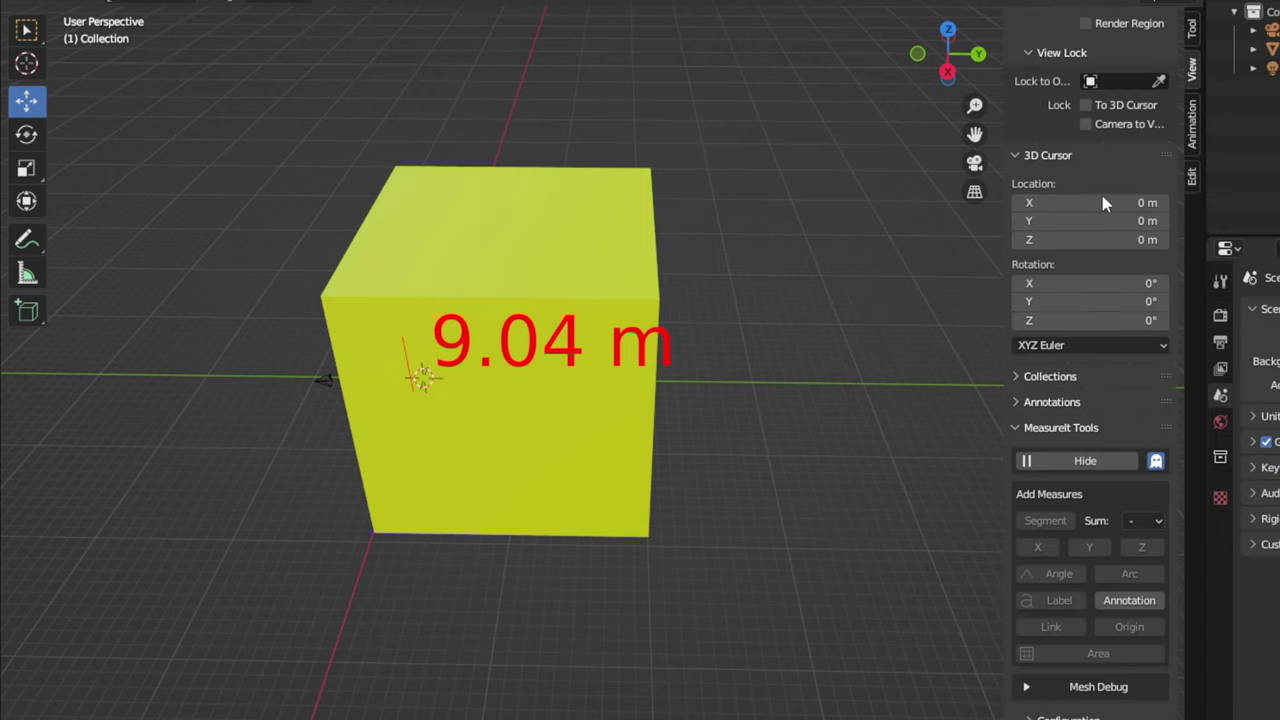
pyautogui.moveTo(718, 267); pyautogui.dragTo(654, 237, button='middle')
pyautogui.click(667, 228)
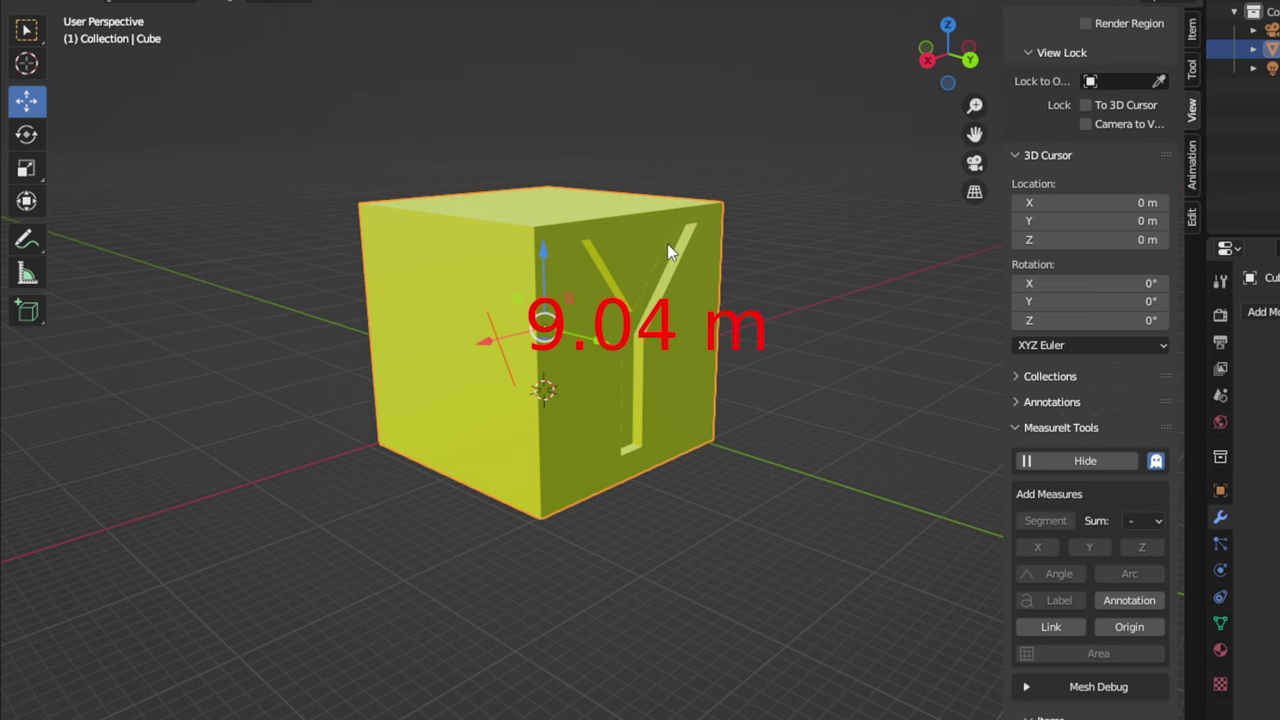
pyautogui.moveTo(668, 243); pyautogui.dragTo(682, 244, button='middle')
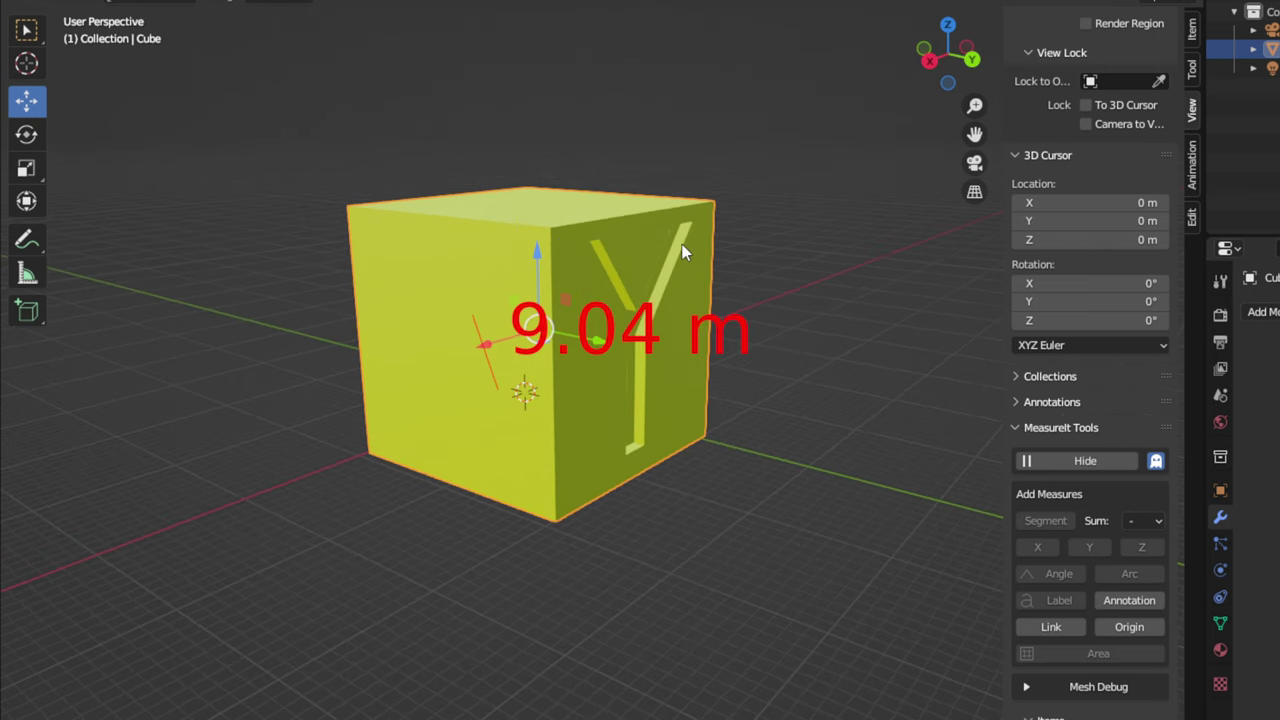
# Step: Delete all three MeasureIt measurements on the cube, clearing the 9.04 m label
pyautogui.moveTo(649, 258); pyautogui.dragTo(866, 259, button='middle')
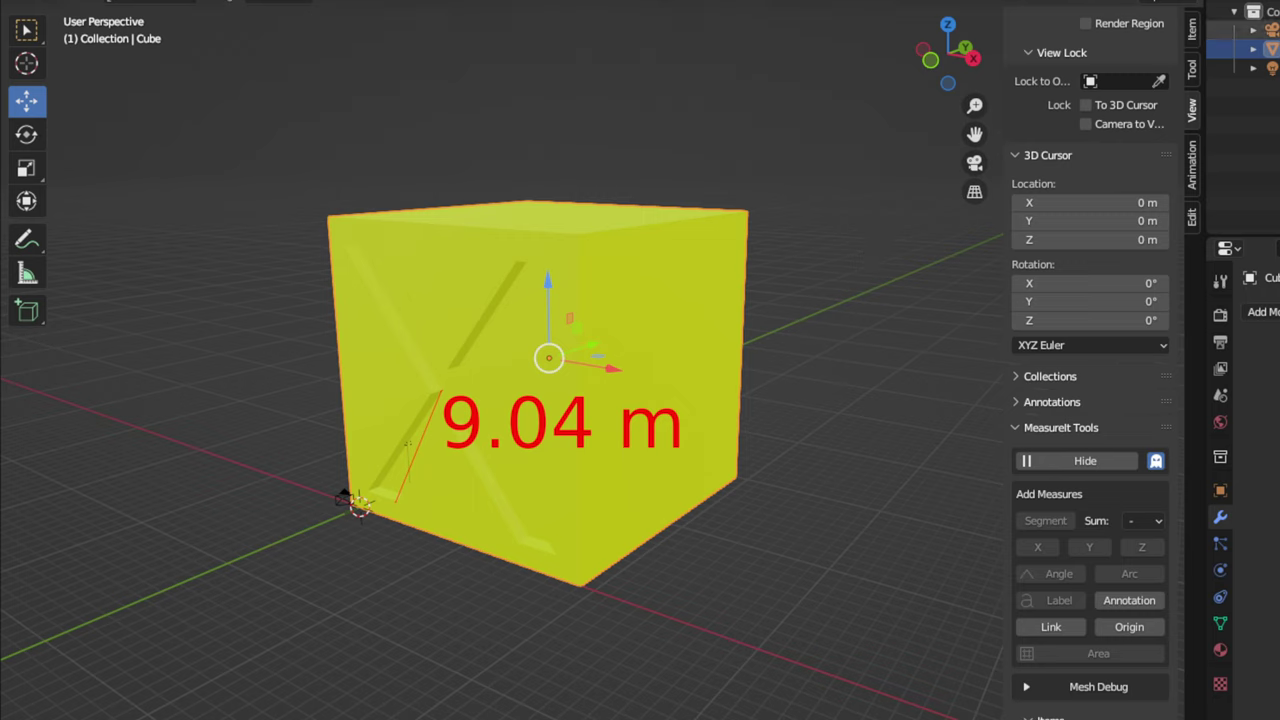
pyautogui.scroll(-8, 1078, 626)
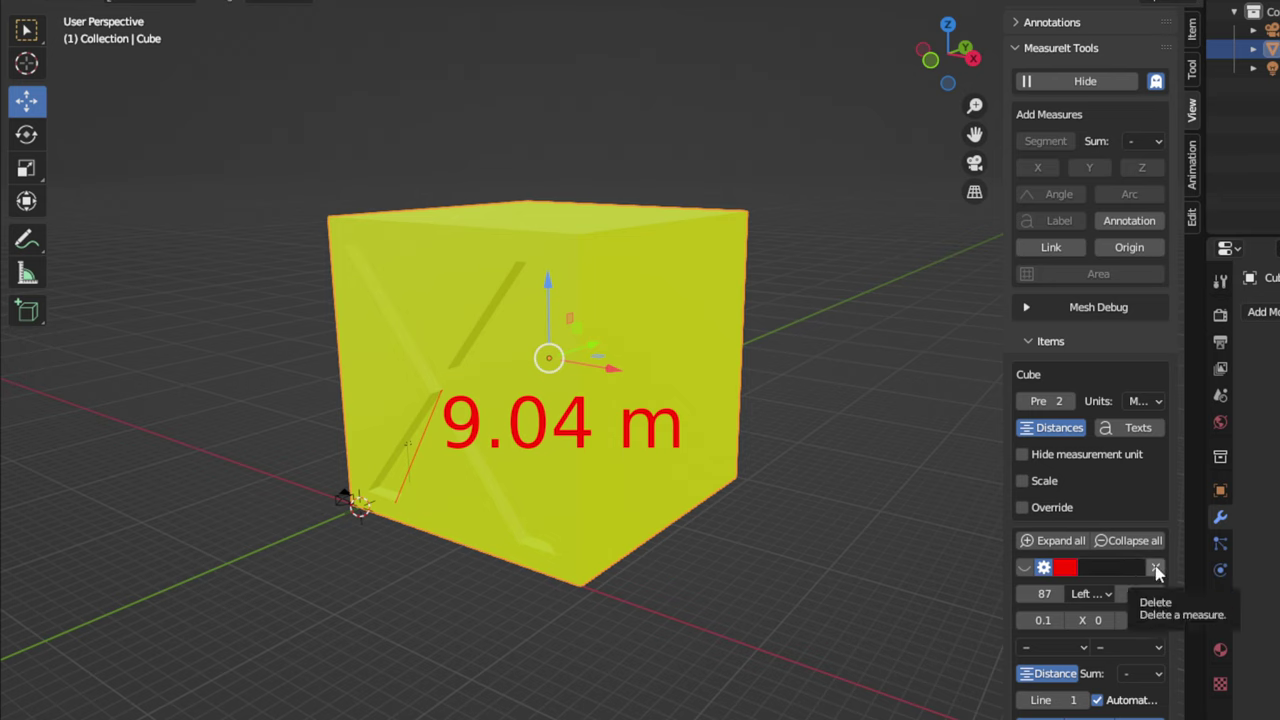
pyautogui.click(1156, 569)
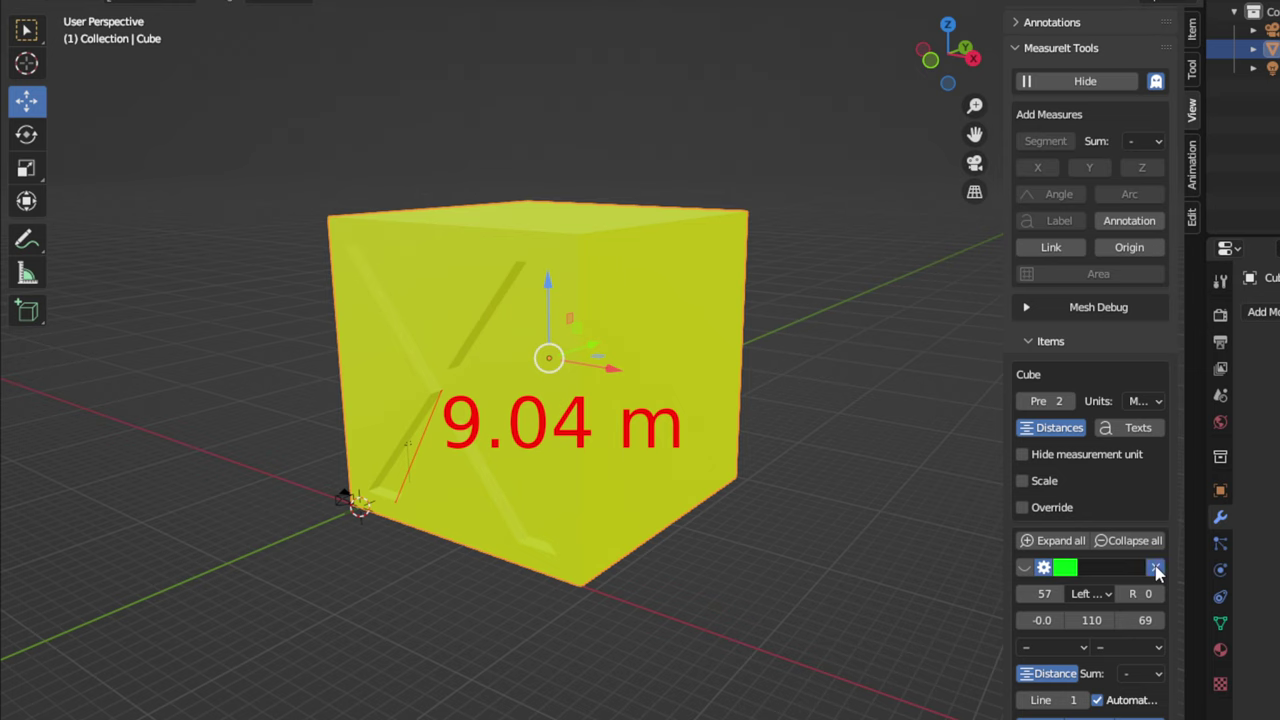
pyautogui.click(1156, 569)
pyautogui.click(1156, 569)
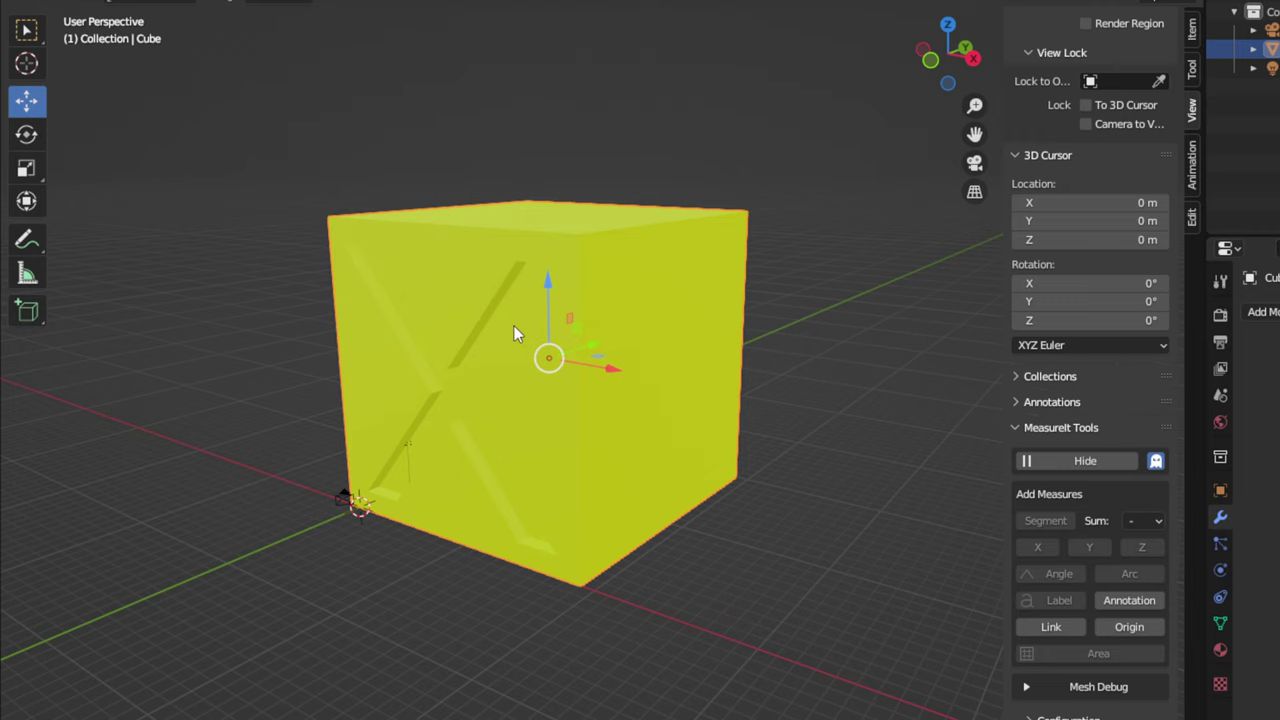
pyautogui.moveTo(497, 328); pyautogui.dragTo(599, 317, button='middle')
# Step: Add a Text object and move it up along Z well above the cube
pyautogui.scroll(-4, 597, 317)
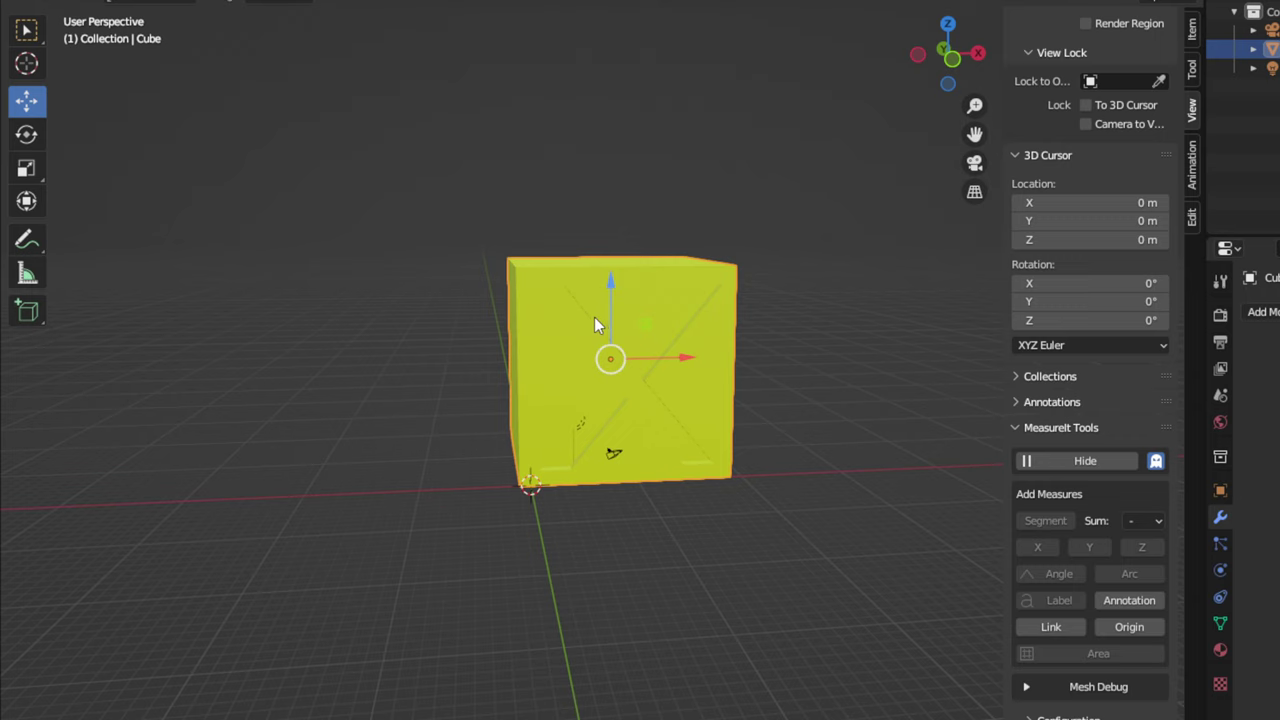
pyautogui.moveTo(590, 319); pyautogui.dragTo(580, 348, button='middle')
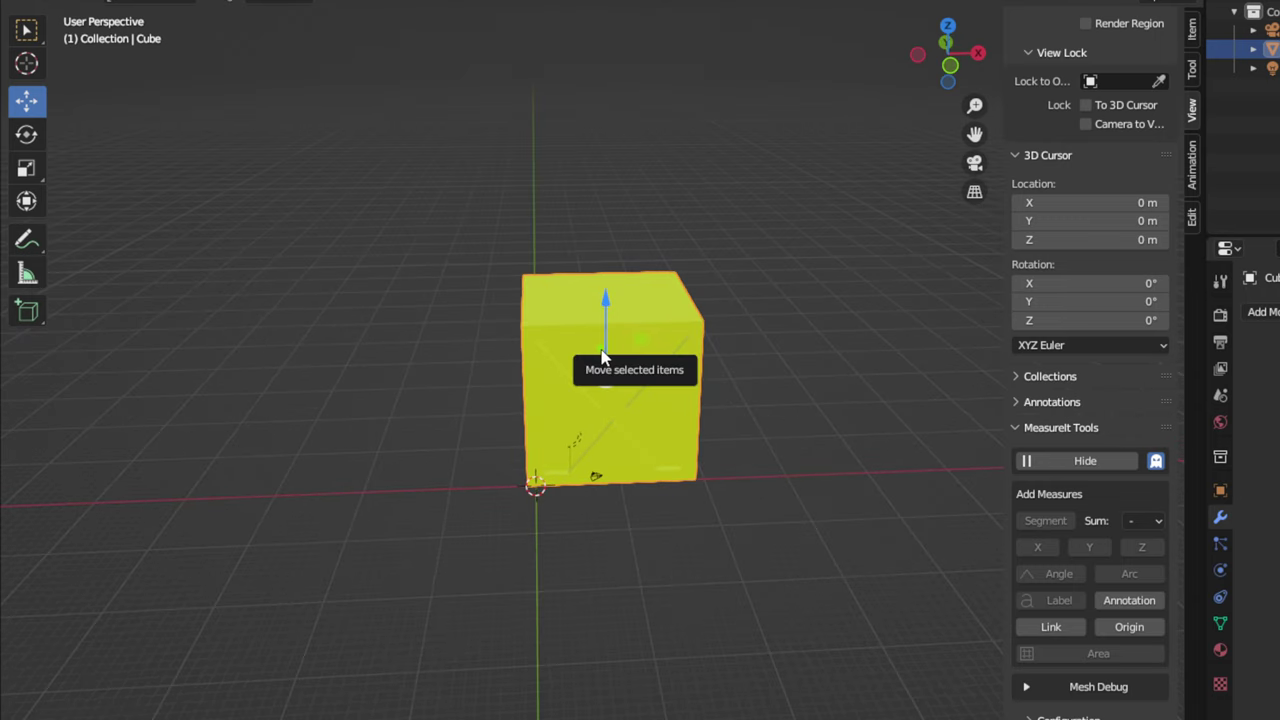
pyautogui.hotkey('shift', 'a')
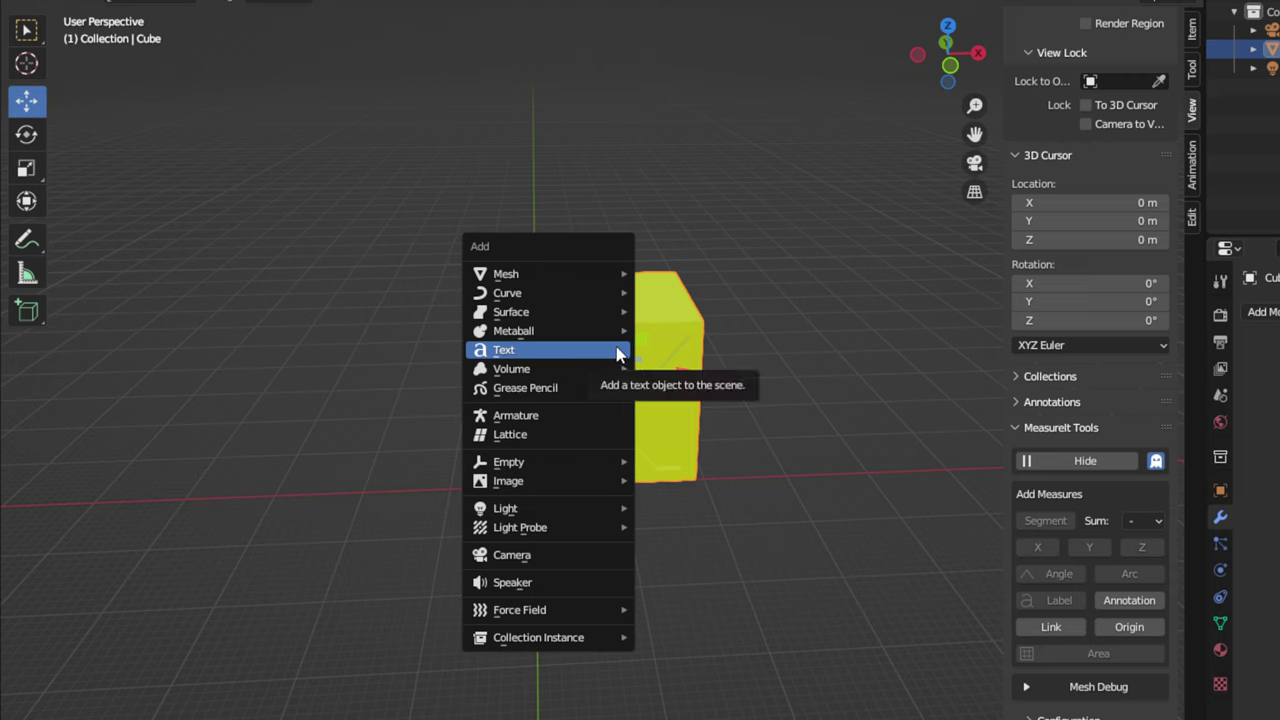
pyautogui.click(618, 354)
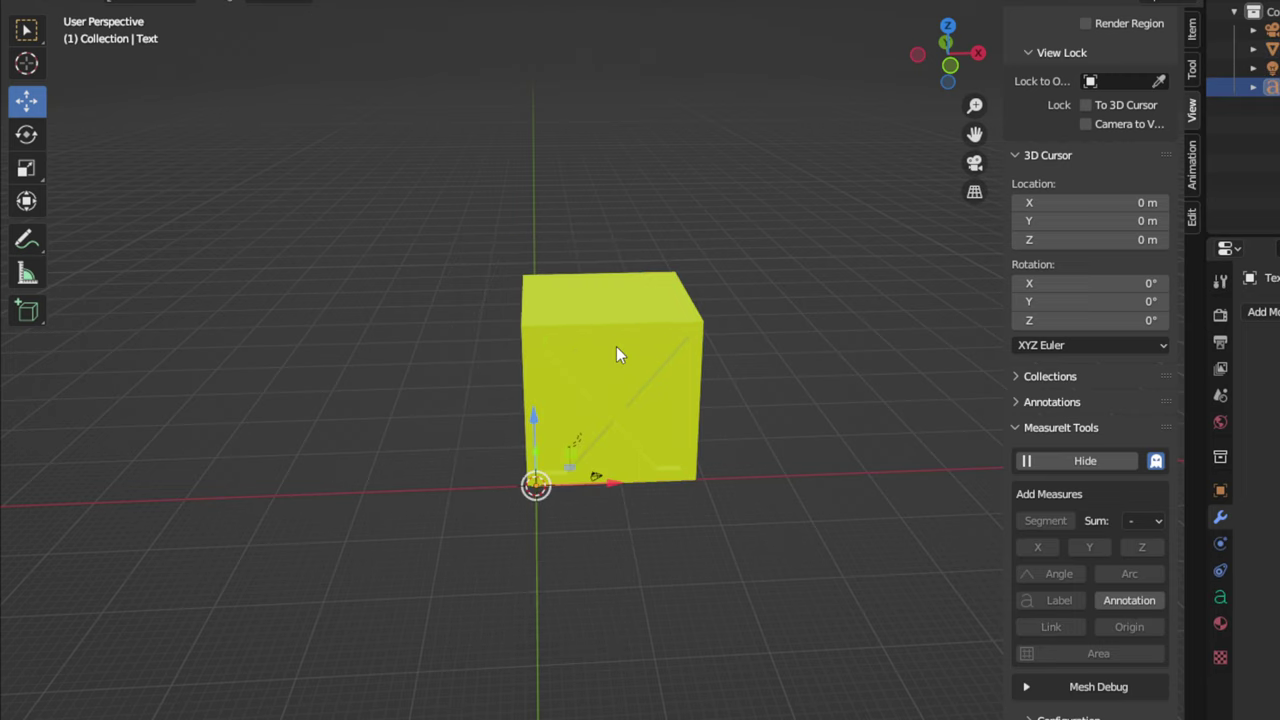
pyautogui.moveTo(537, 411); pyautogui.dragTo(553, 132)
pyautogui.scroll(2, 580, 188)
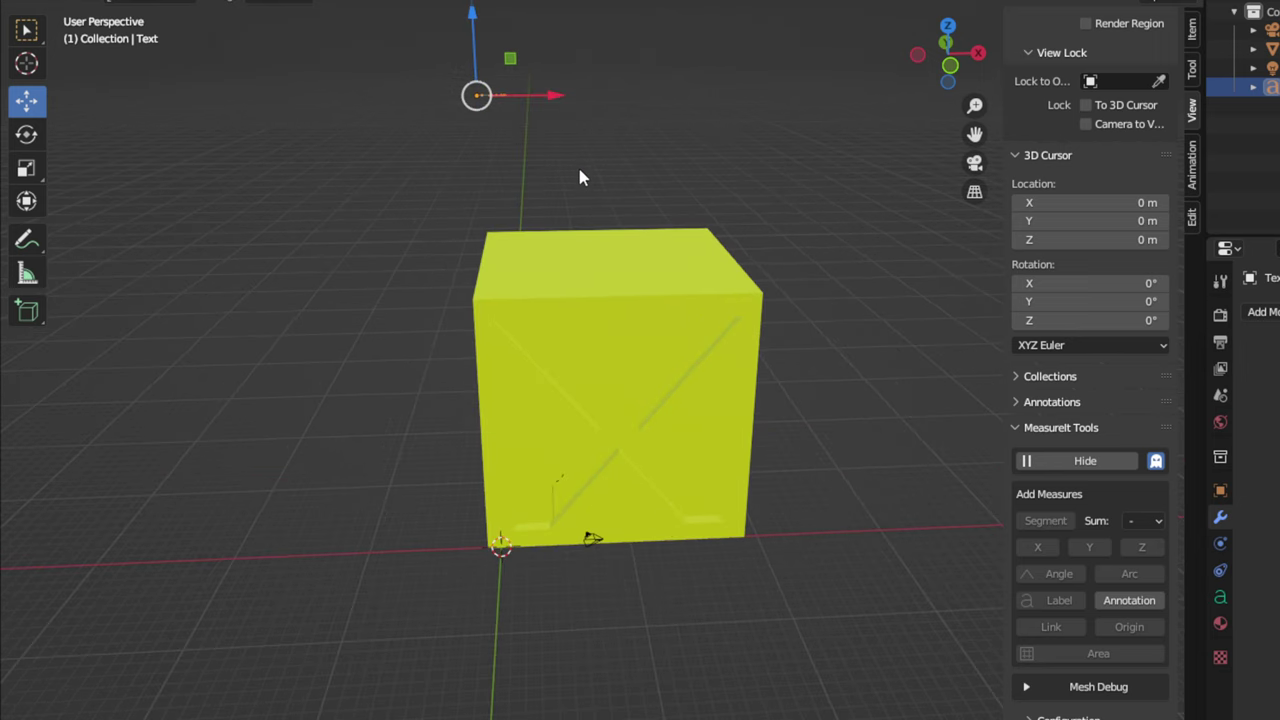
pyautogui.moveTo(974, 133); pyautogui.dragTo(1031, 330)
# Step: Replace the text object's default word 'Text' with the letter Z and return to Object Mode
pyautogui.scroll(3, 570, 288)
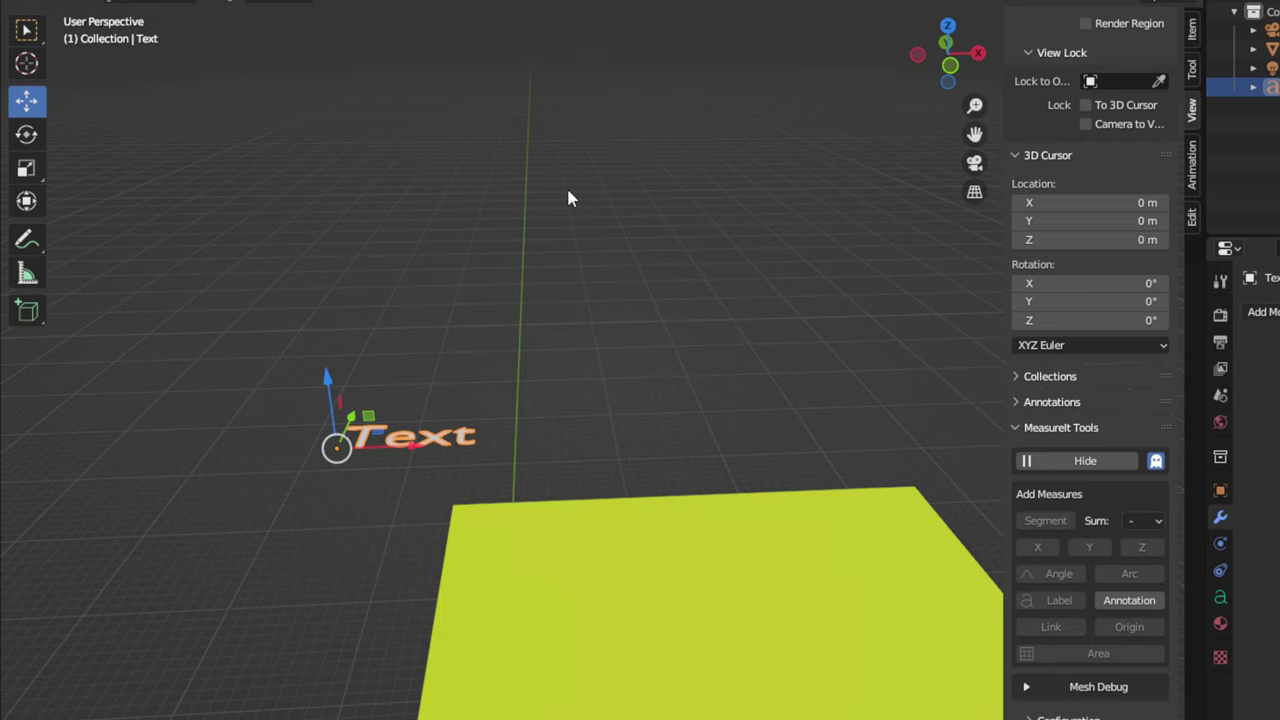
pyautogui.press('Tab')
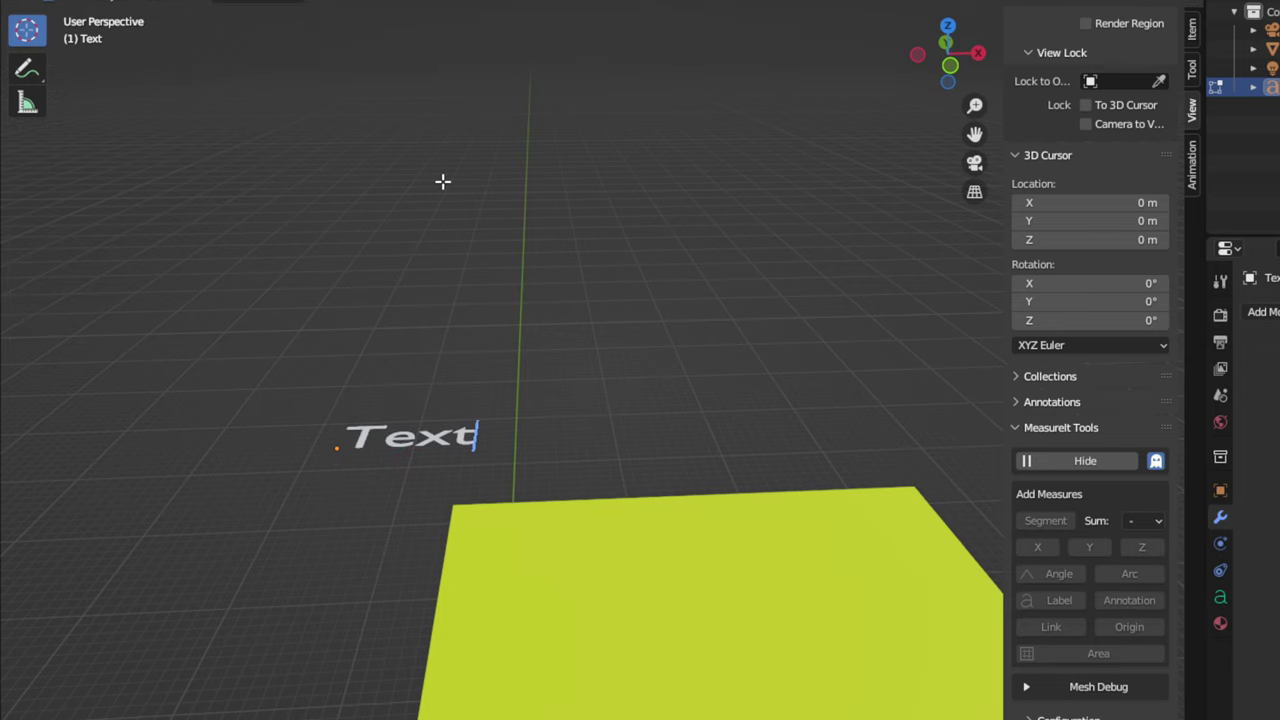
pyautogui.press('BackSpace')
pyautogui.press('BackSpace')
pyautogui.press('BackSpace')
pyautogui.press('BackSpace')
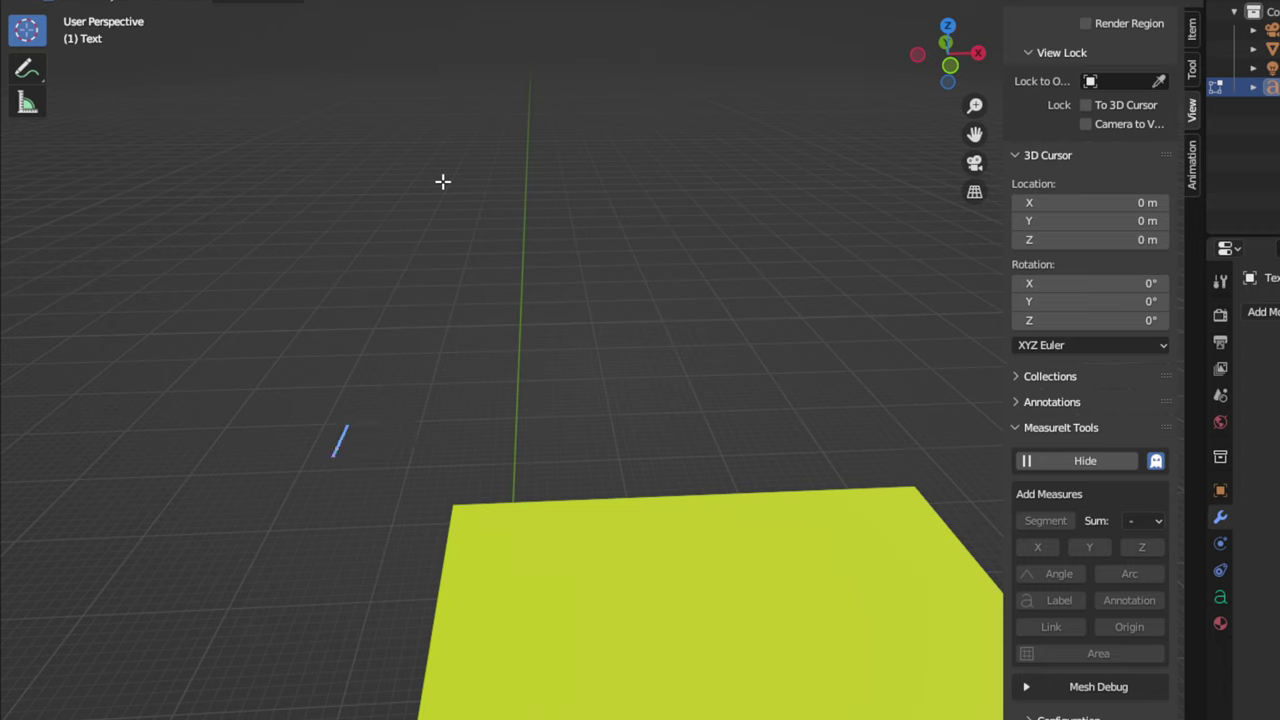
pyautogui.write('Z')
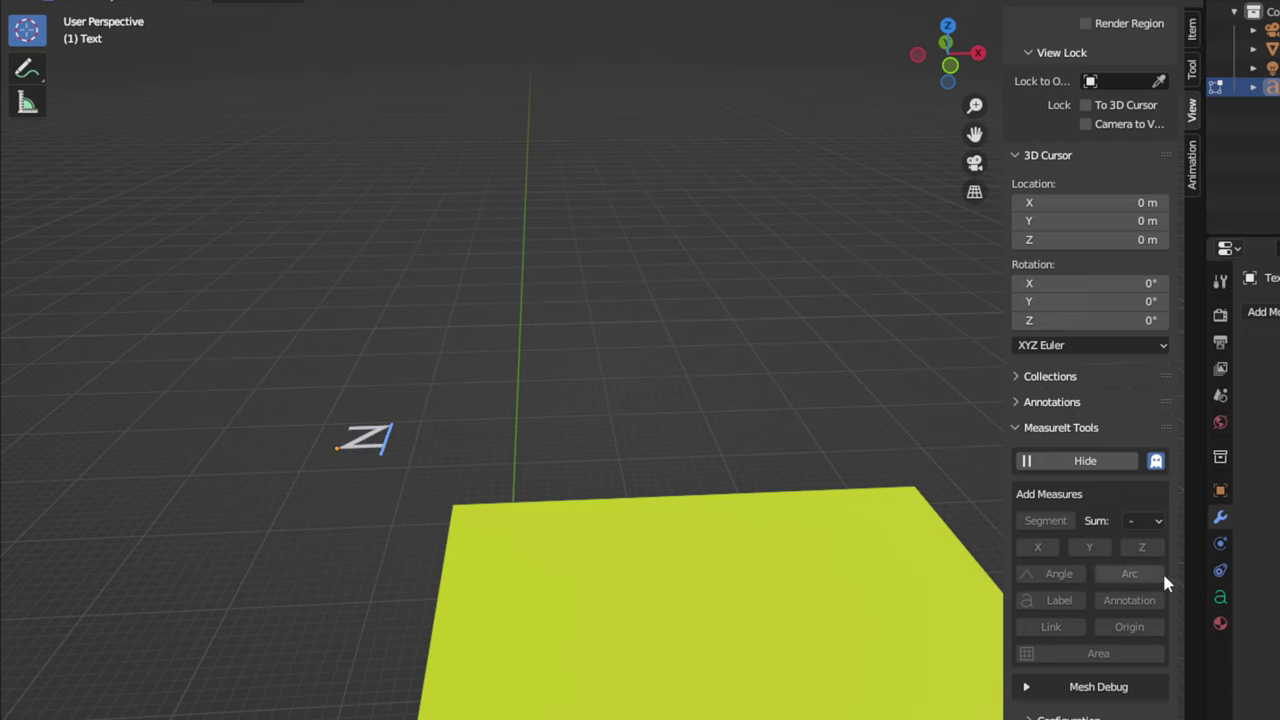
pyautogui.click(1221, 599)
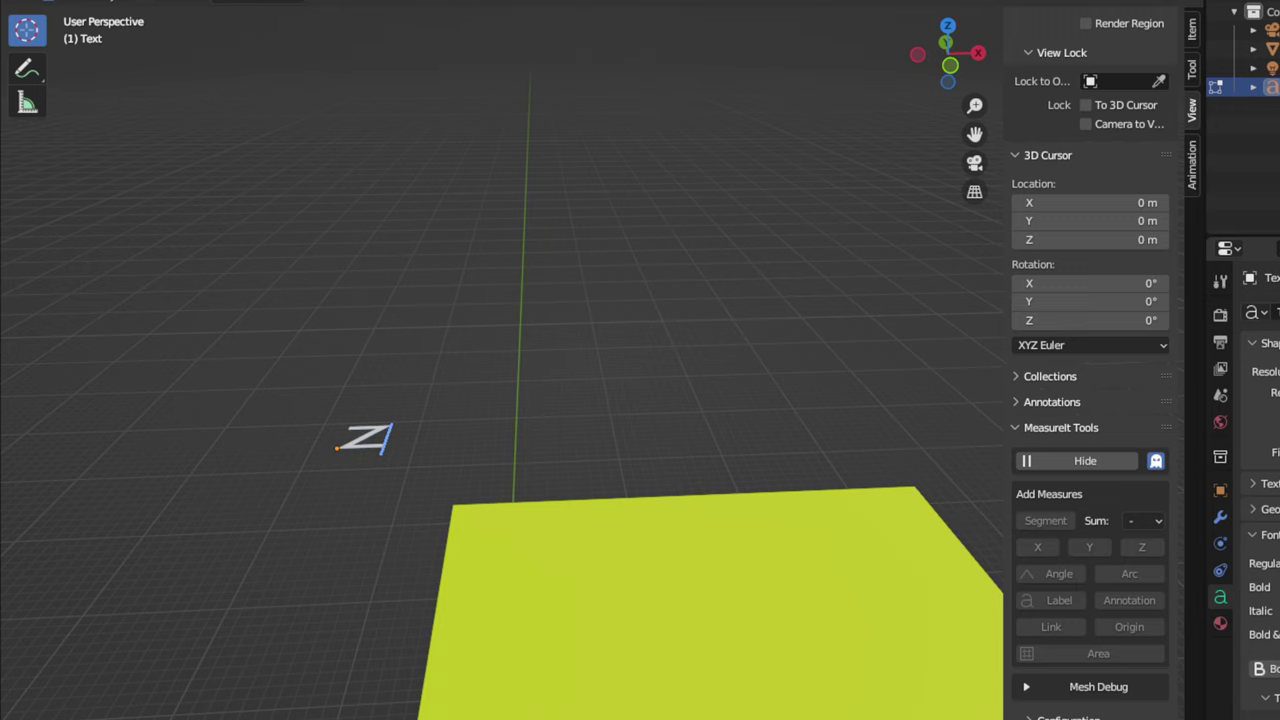
pyautogui.click(1268, 535)
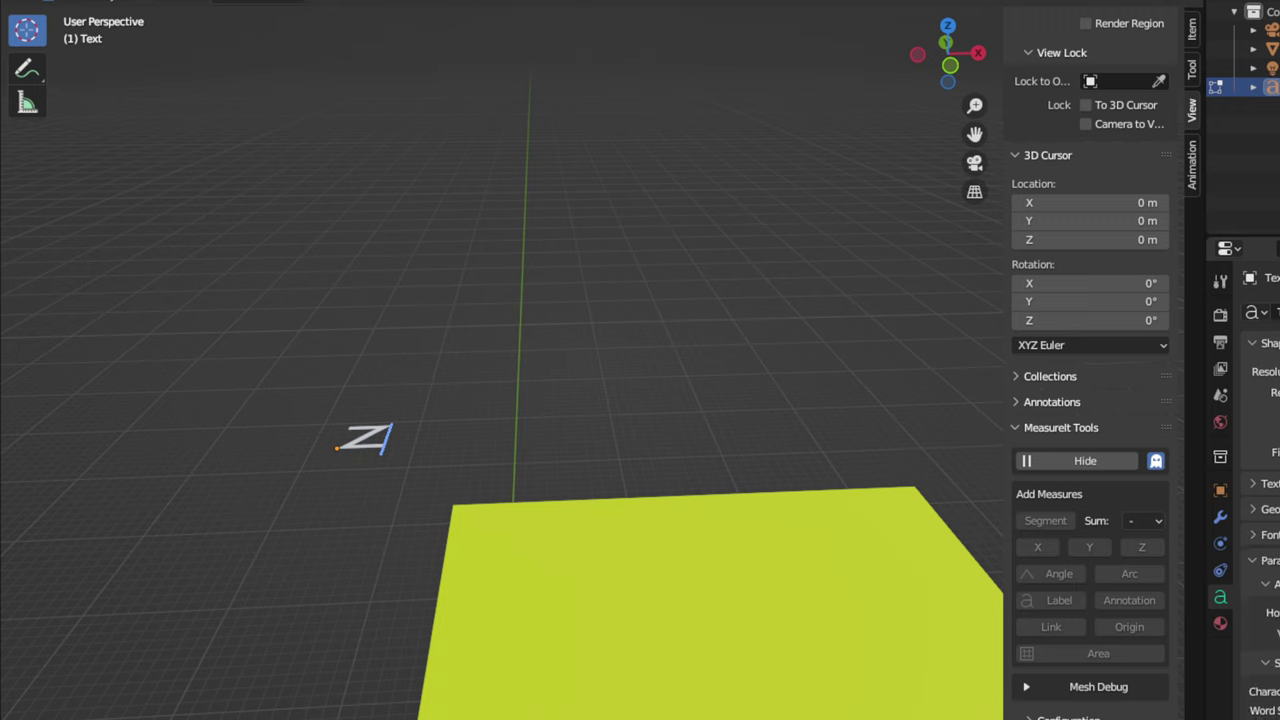
pyautogui.click(1268, 535)
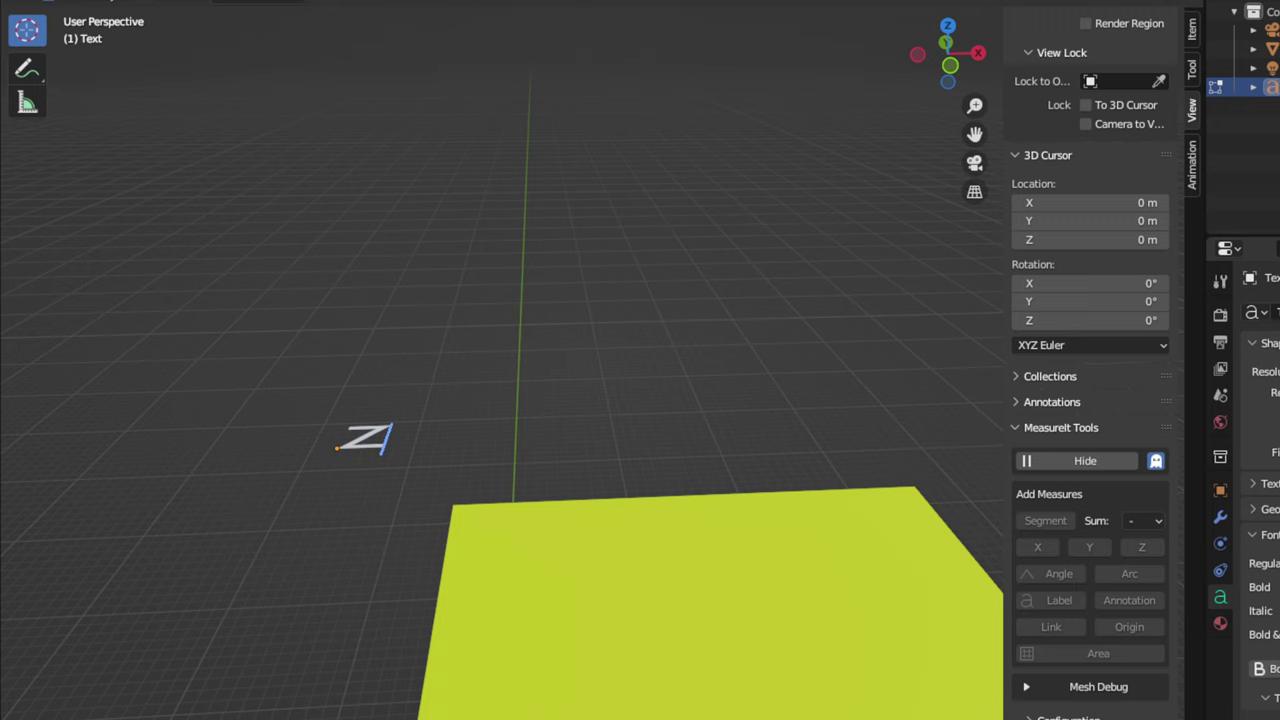
pyautogui.scroll(-1, 1260, 500)
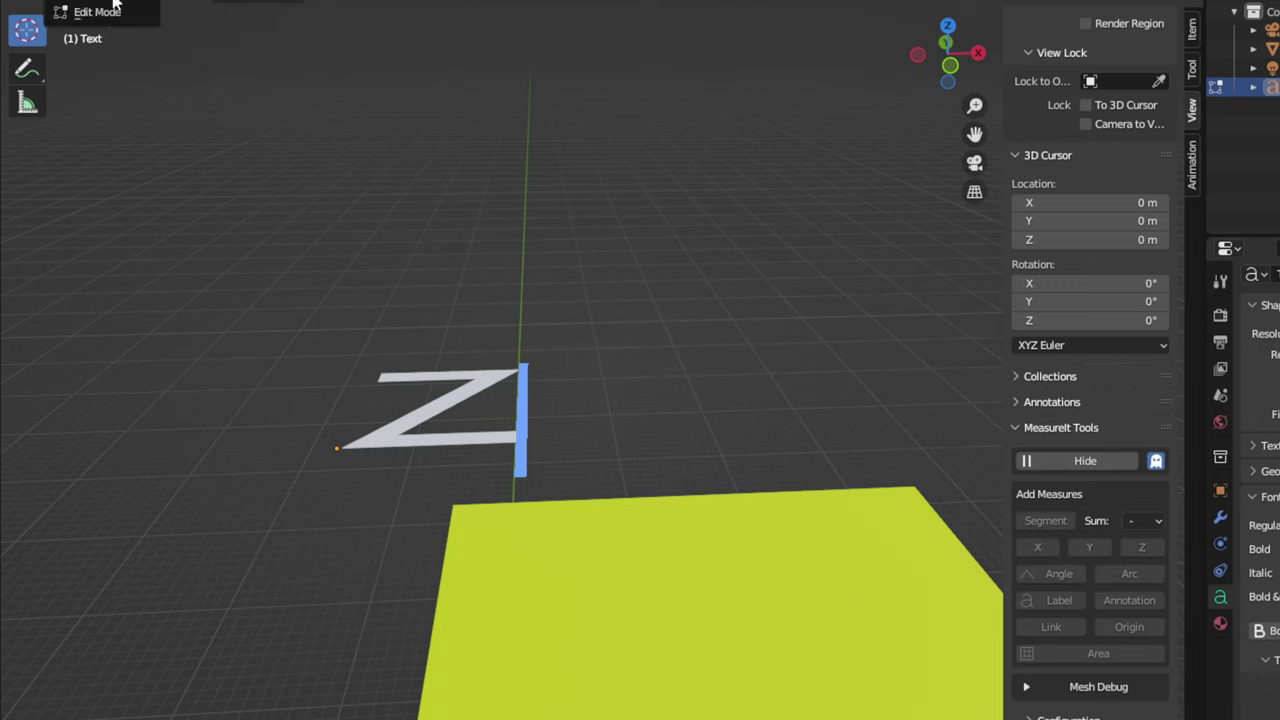
pyautogui.press('Tab')
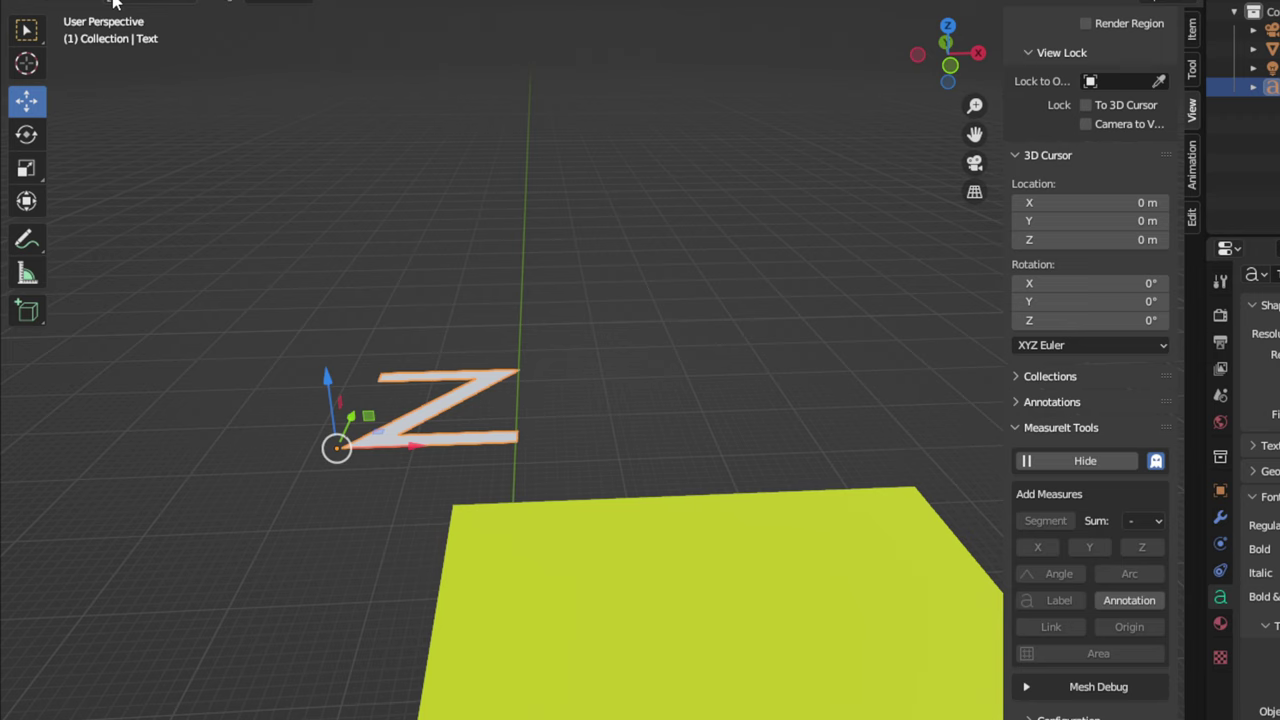
# Step: Convert the Z text object to a mesh
pyautogui.rightClick(460, 405)
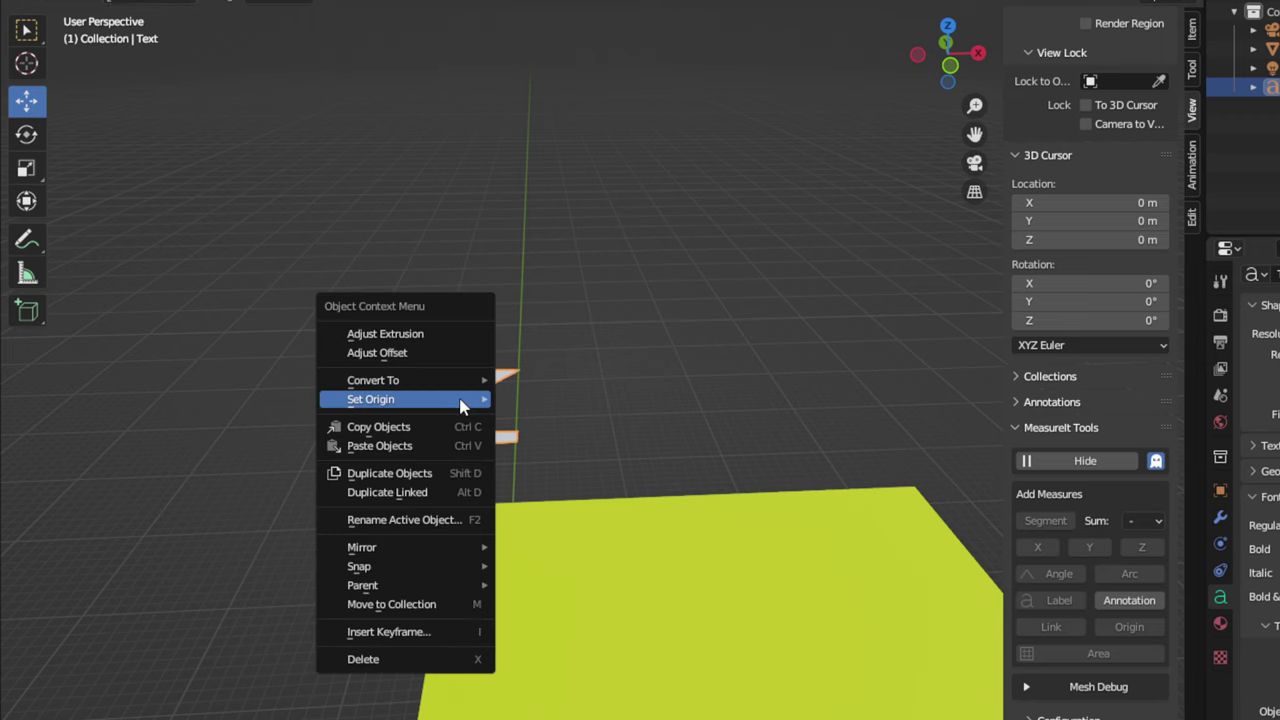
pyautogui.moveTo(463, 406)
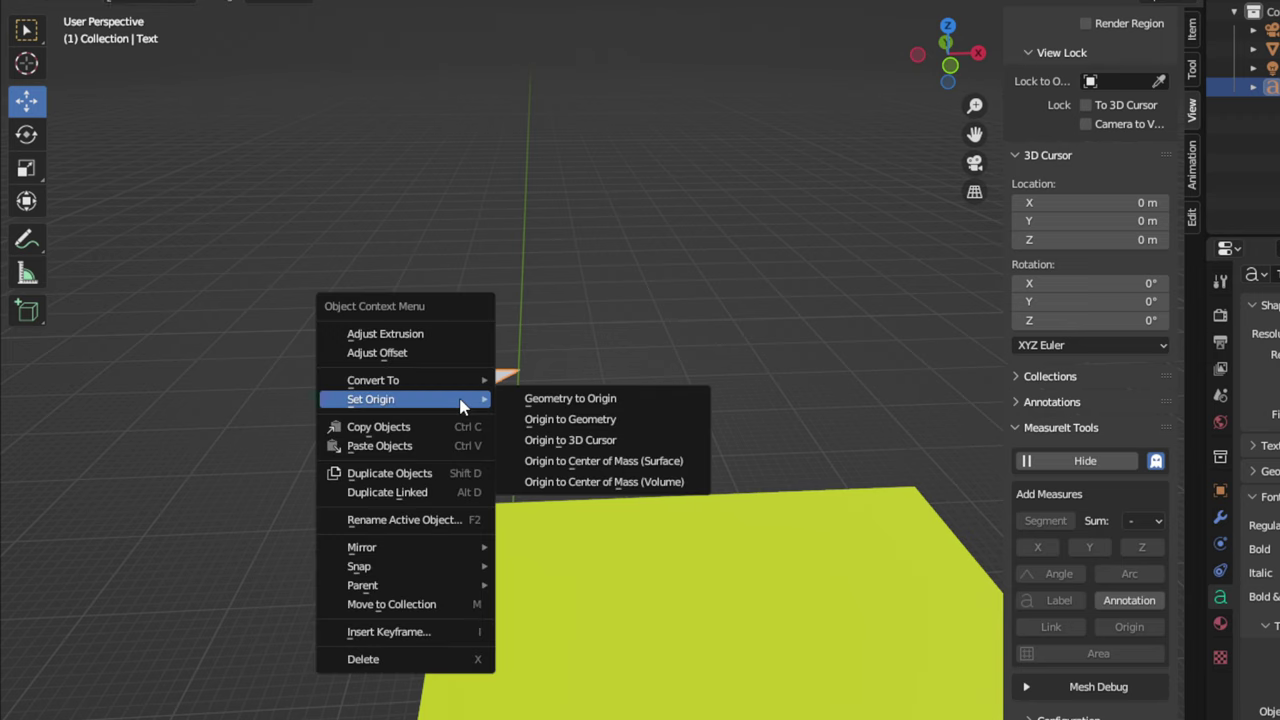
pyautogui.moveTo(450, 384)
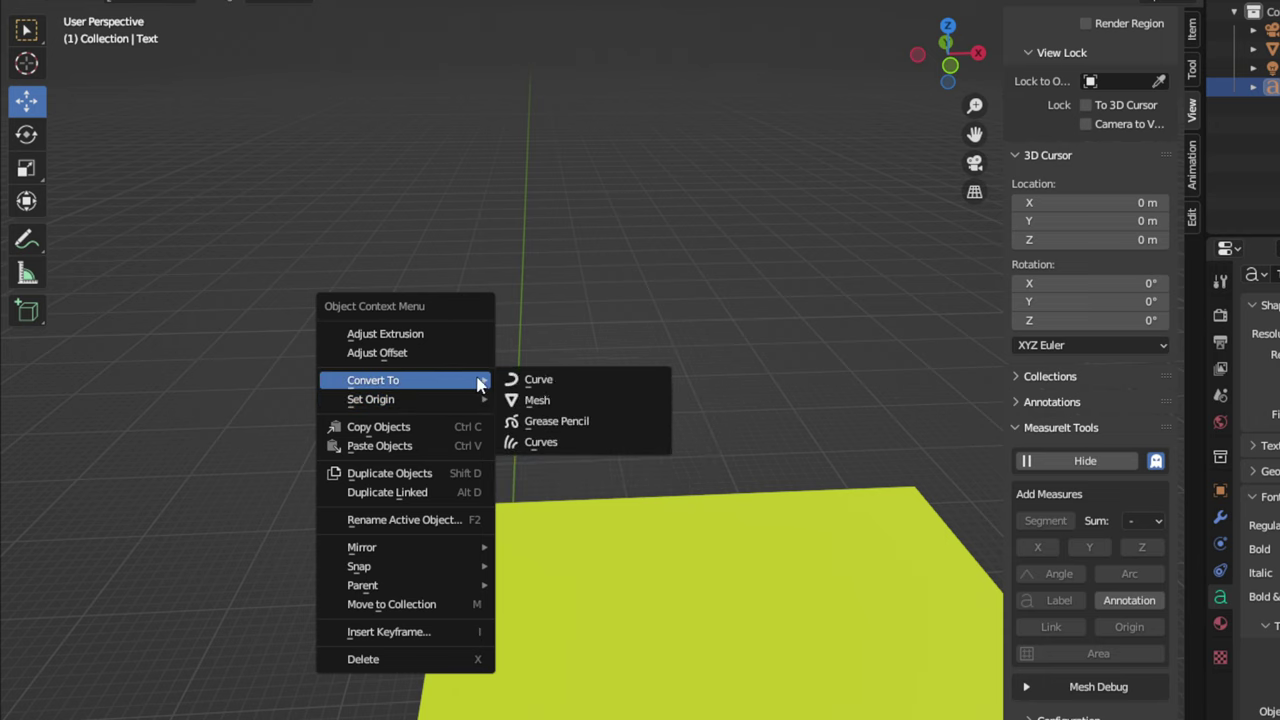
pyautogui.click(598, 405)
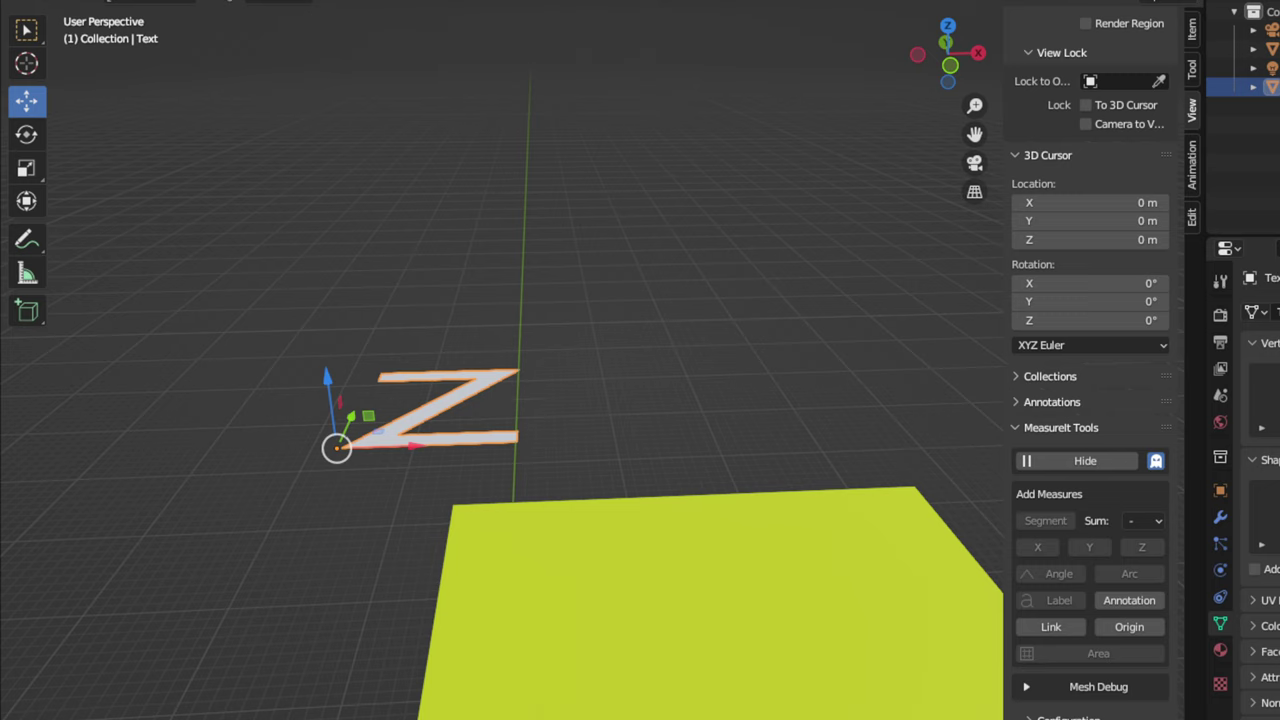
# Step: Switch the Z mesh into Edit Mode to work on its geometry
pyautogui.click(90, 2)
pyautogui.click(100, 10)
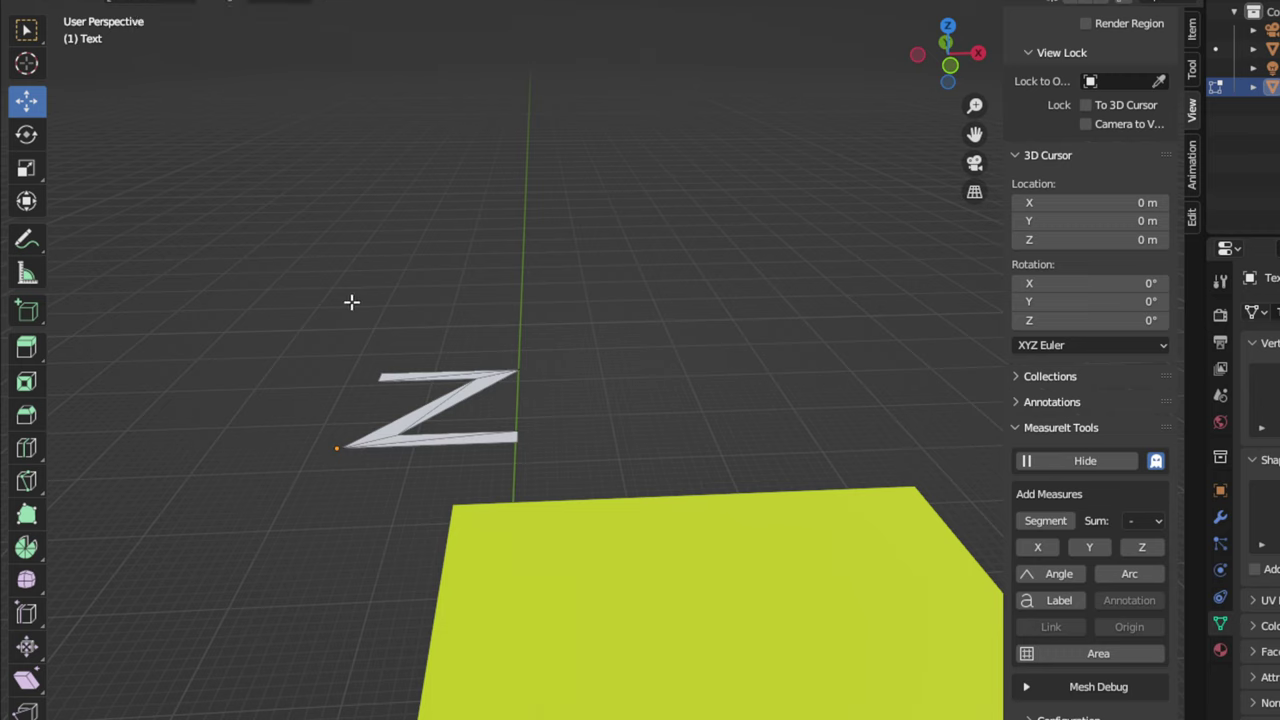
pyautogui.press('b')
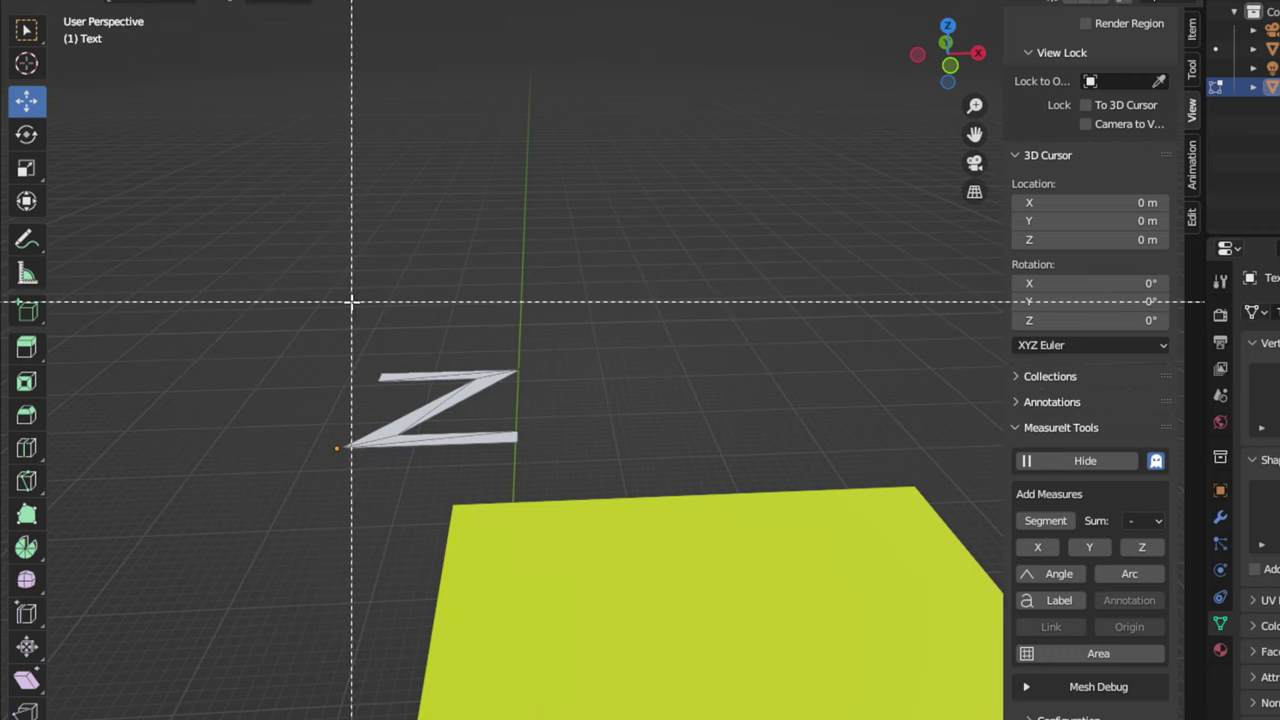
# Step: Box-select all the Z geometry and move it in Right view so it rises upright above the cube
pyautogui.moveTo(323, 314); pyautogui.dragTo(638, 497)
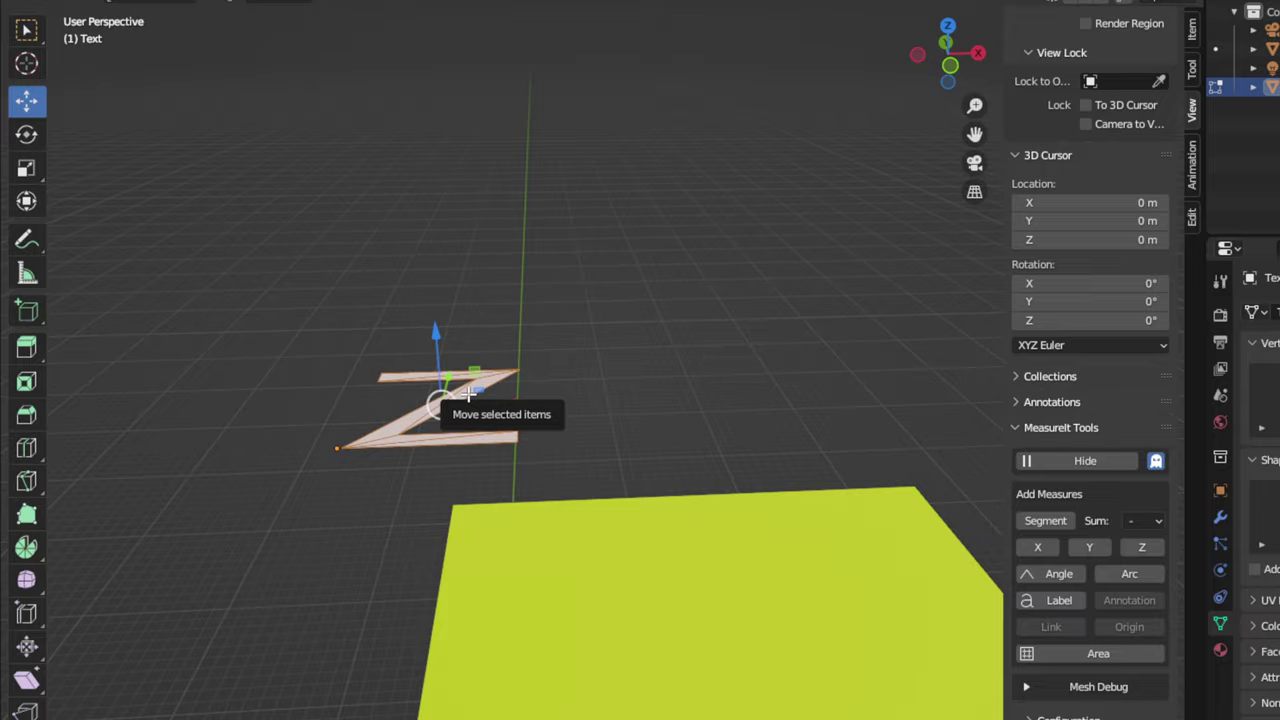
pyautogui.press('KP_3')
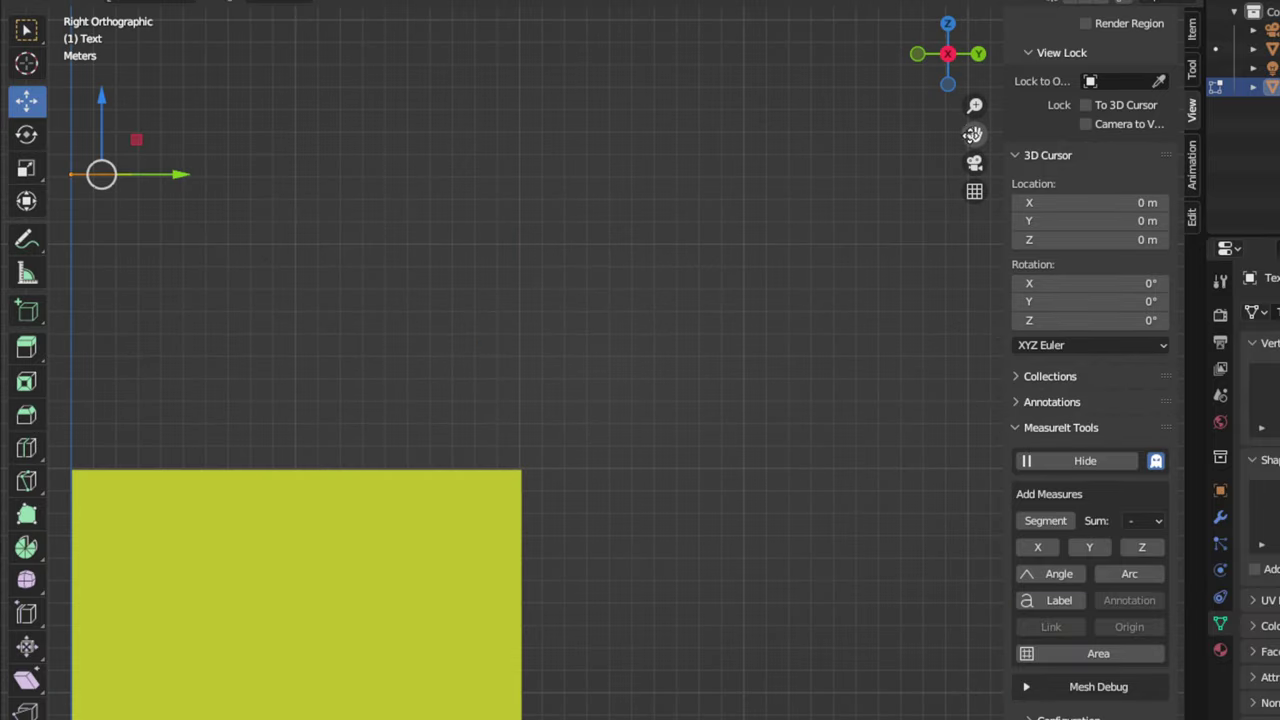
pyautogui.moveTo(975, 133); pyautogui.dragTo(1074, 163)
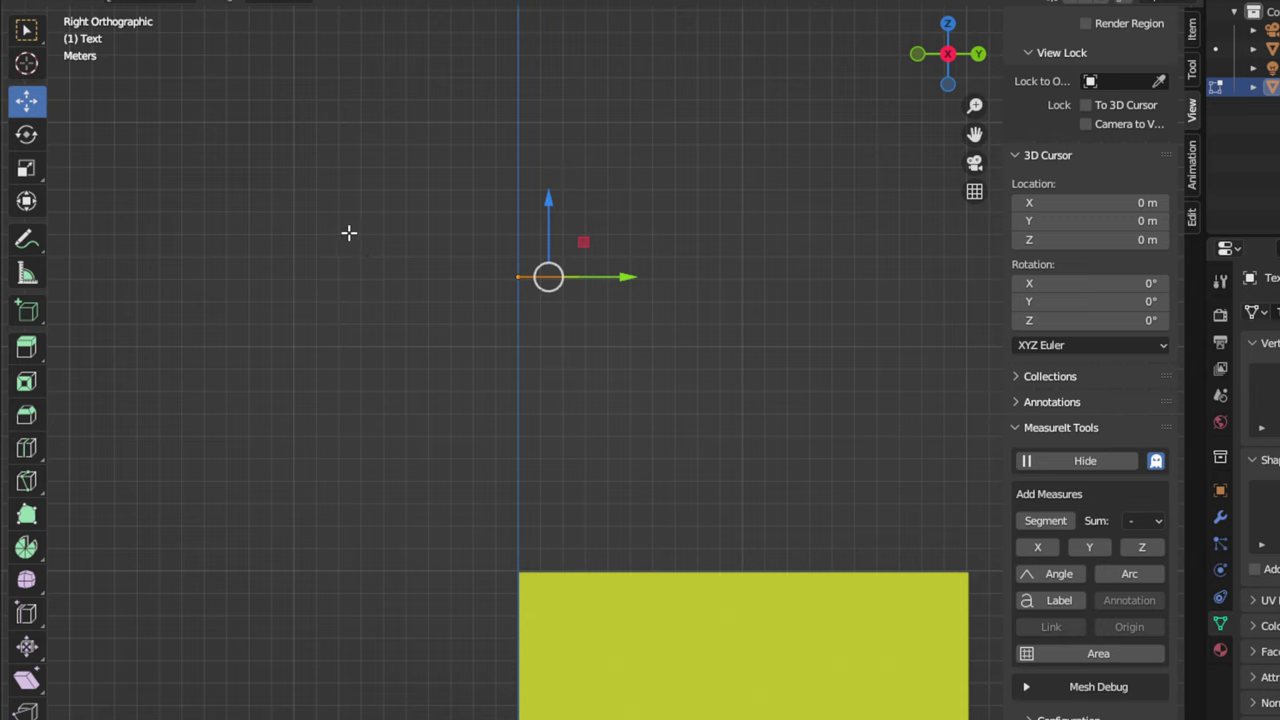
pyautogui.press('g')
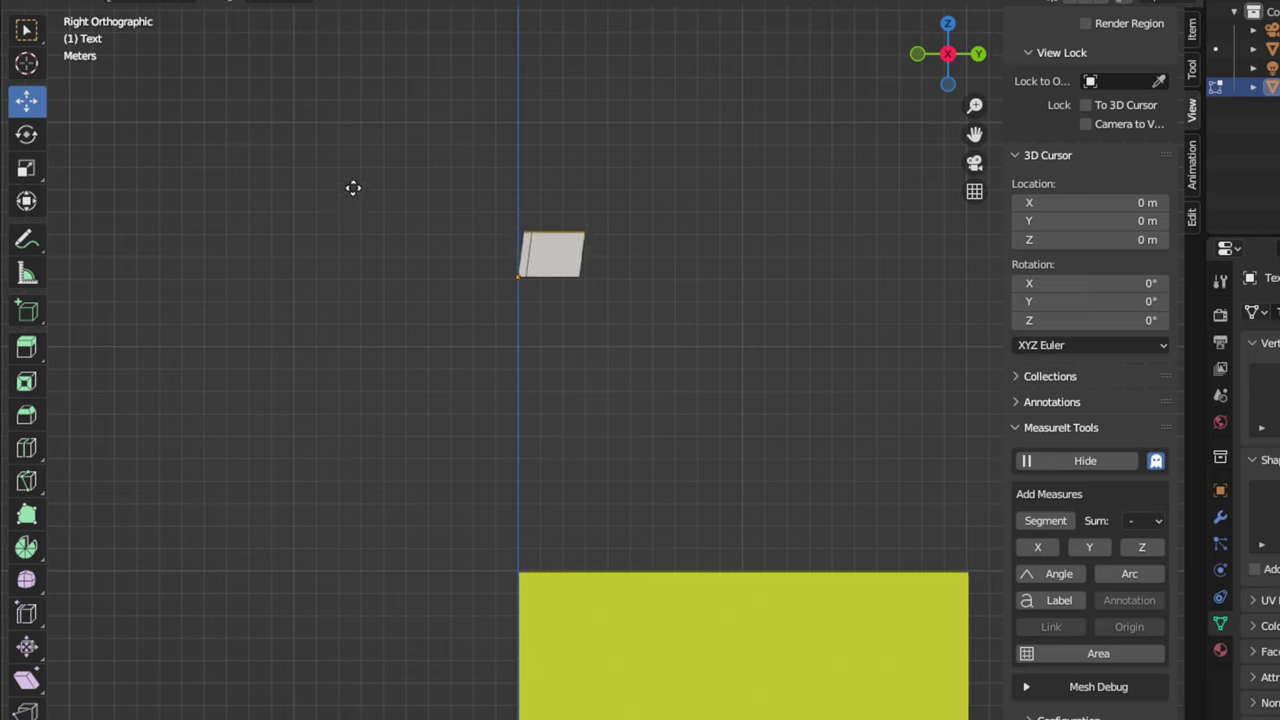
pyautogui.click(353, 188)
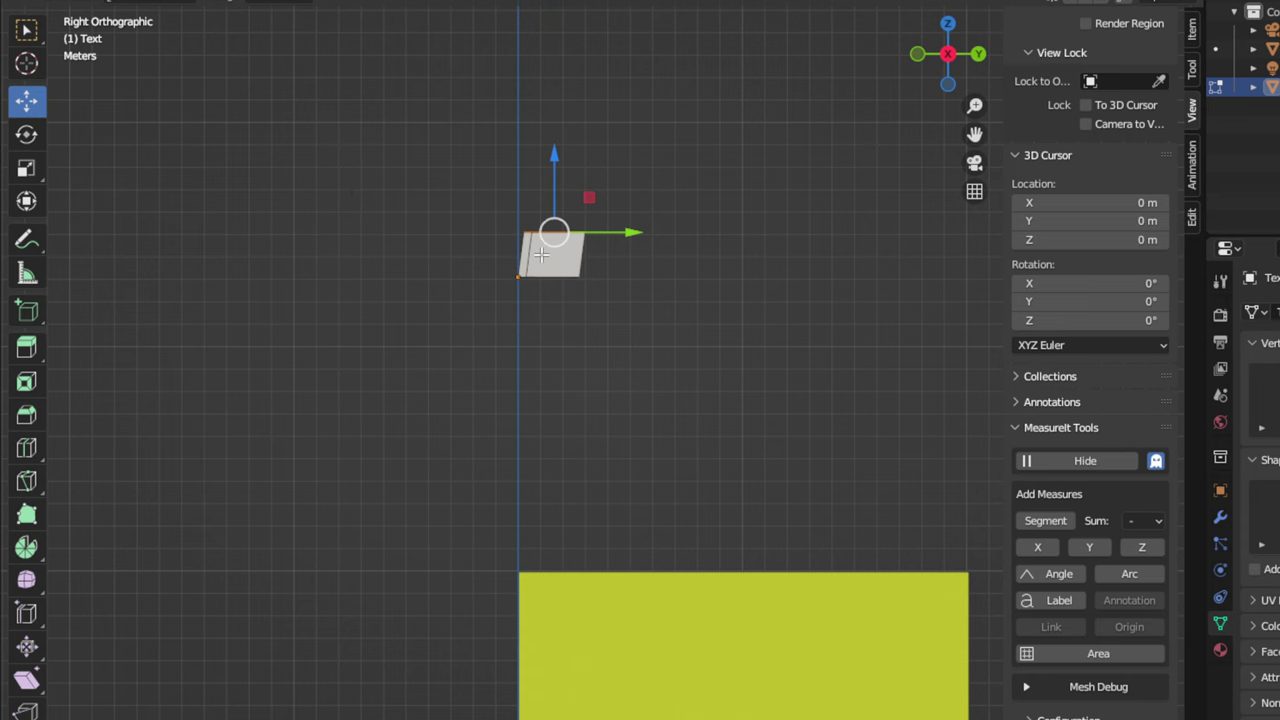
pyautogui.scroll(1, 537, 249)
pyautogui.moveTo(666, 220); pyautogui.dragTo(682, 249, button='middle')
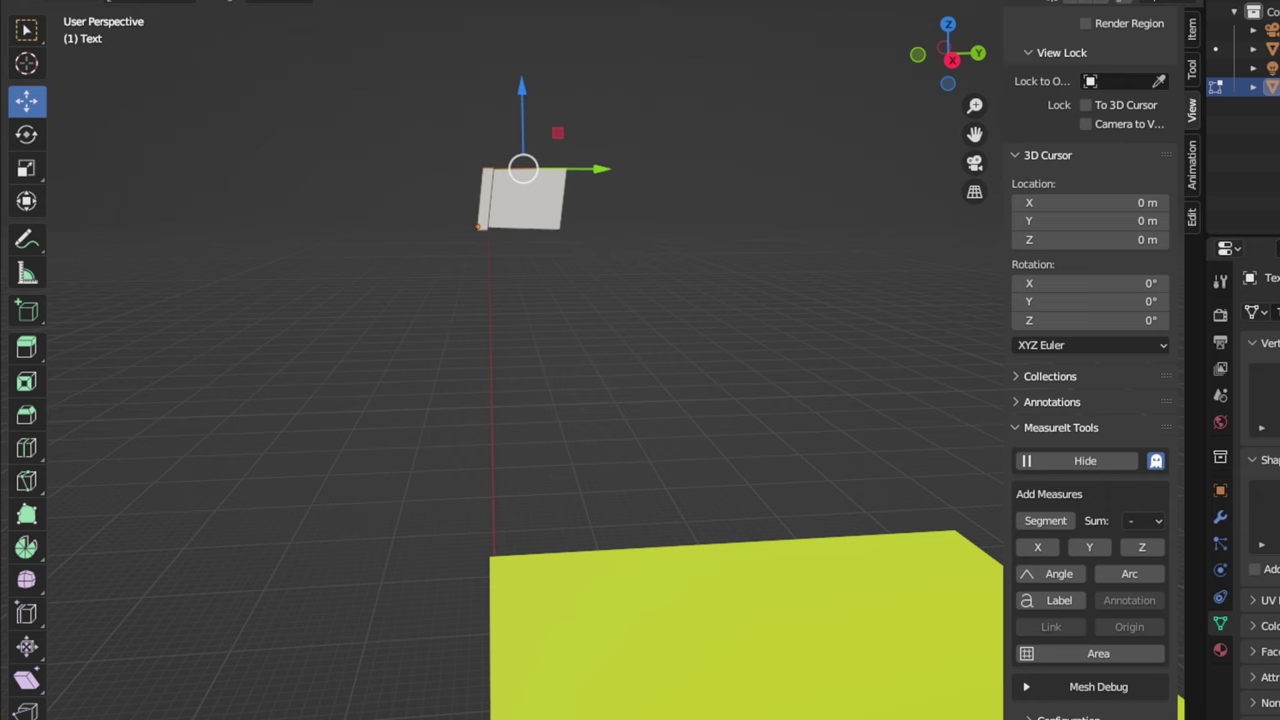
pyautogui.moveTo(537, 213); pyautogui.dragTo(742, 268, button='middle')
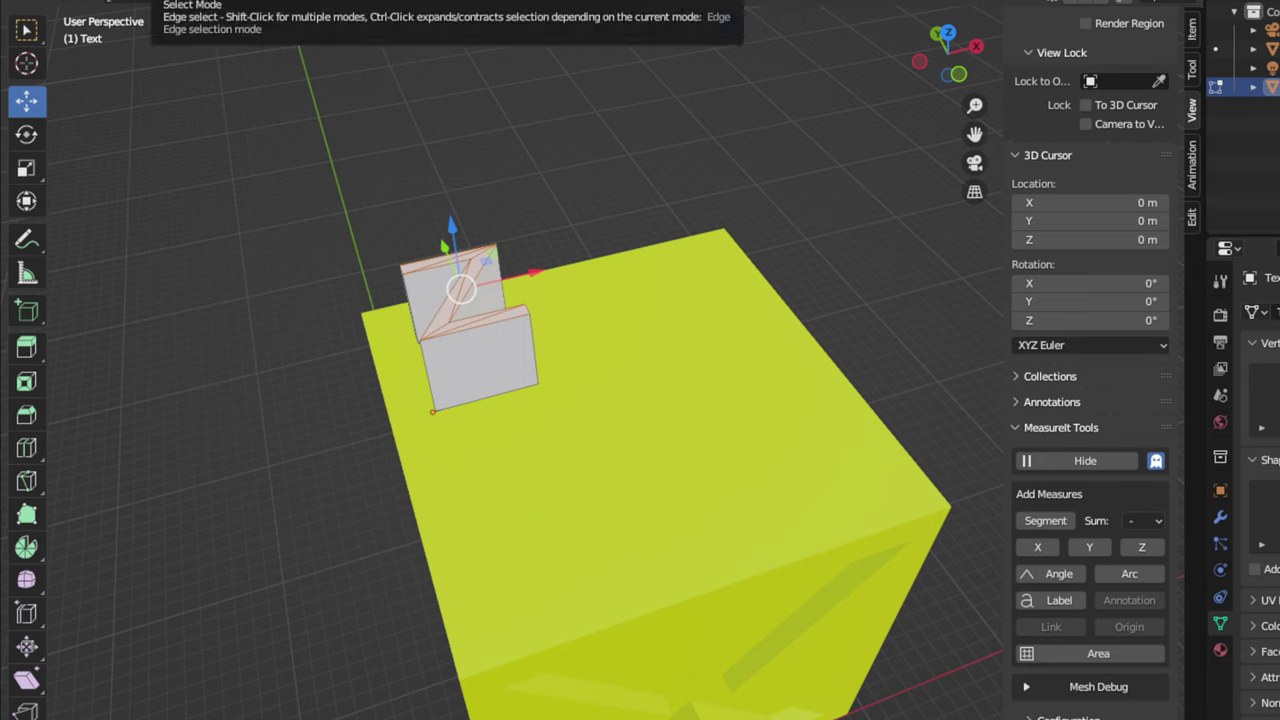
# Step: Add a MeasureIt segment measurement between two vertices of the Z mesh
pyautogui.press('a')
pyautogui.hotkey('alt', 'a')
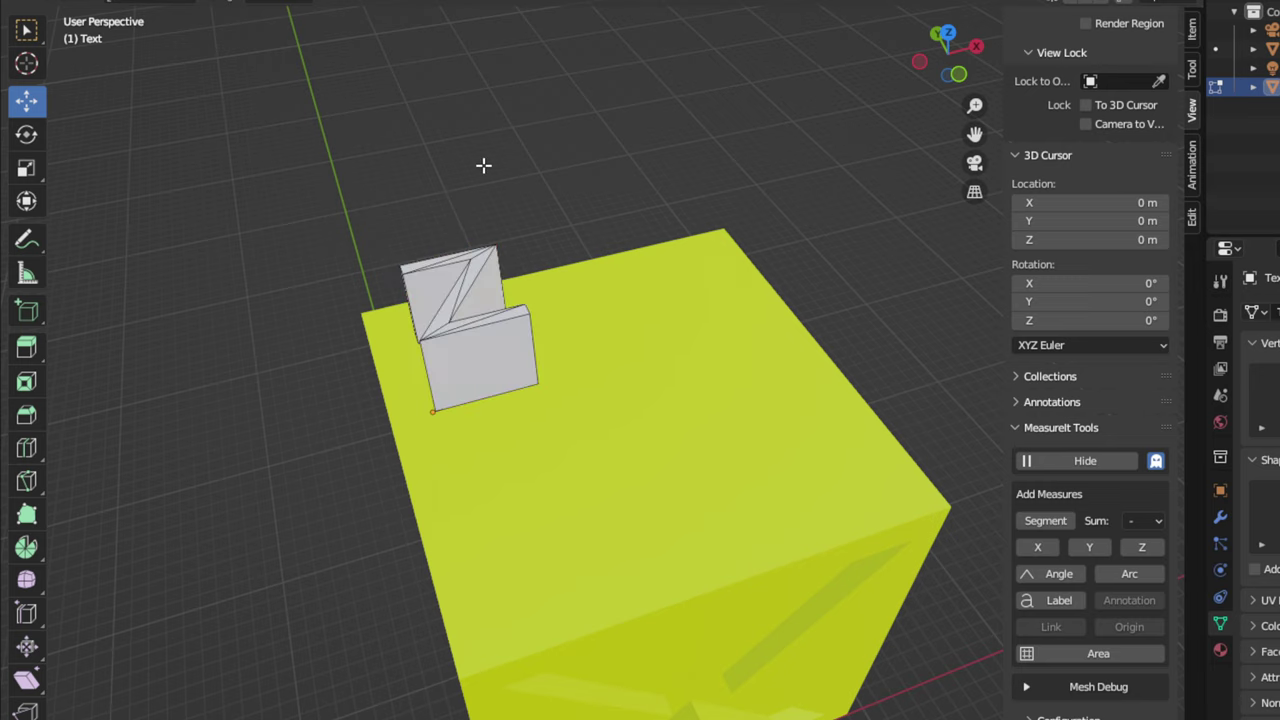
pyautogui.click(480, 326)
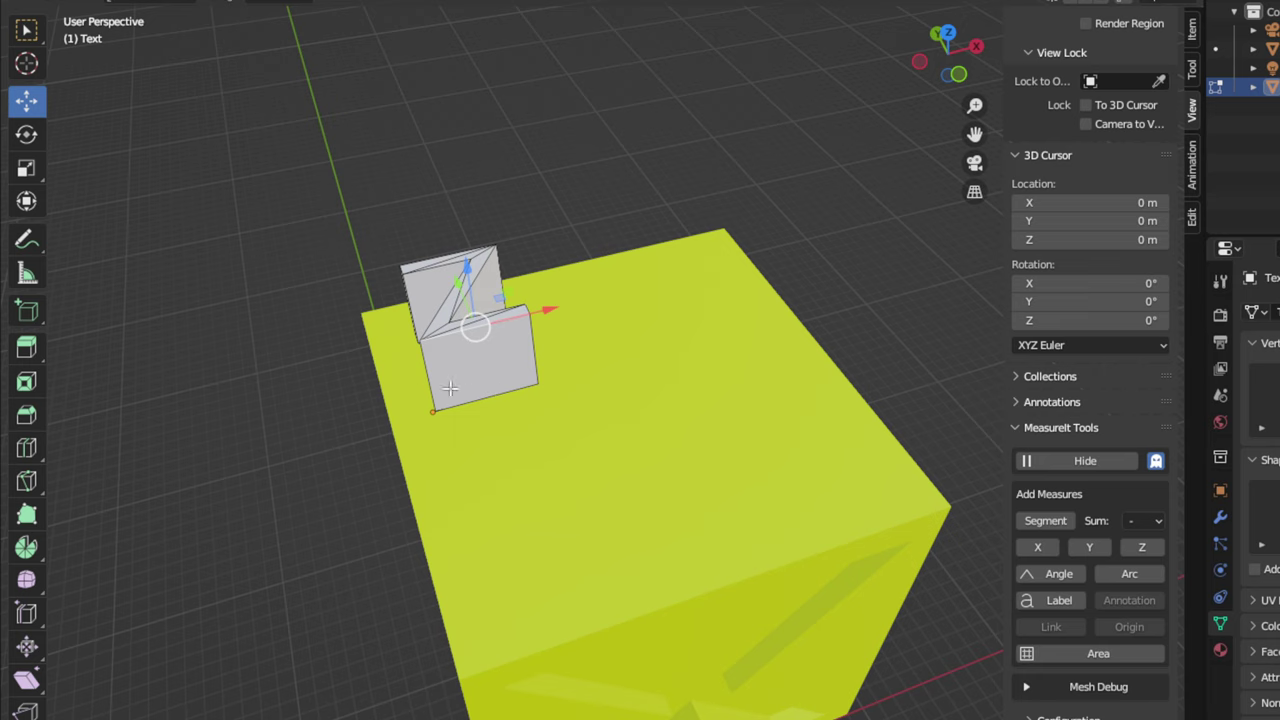
pyautogui.click(424, 369)
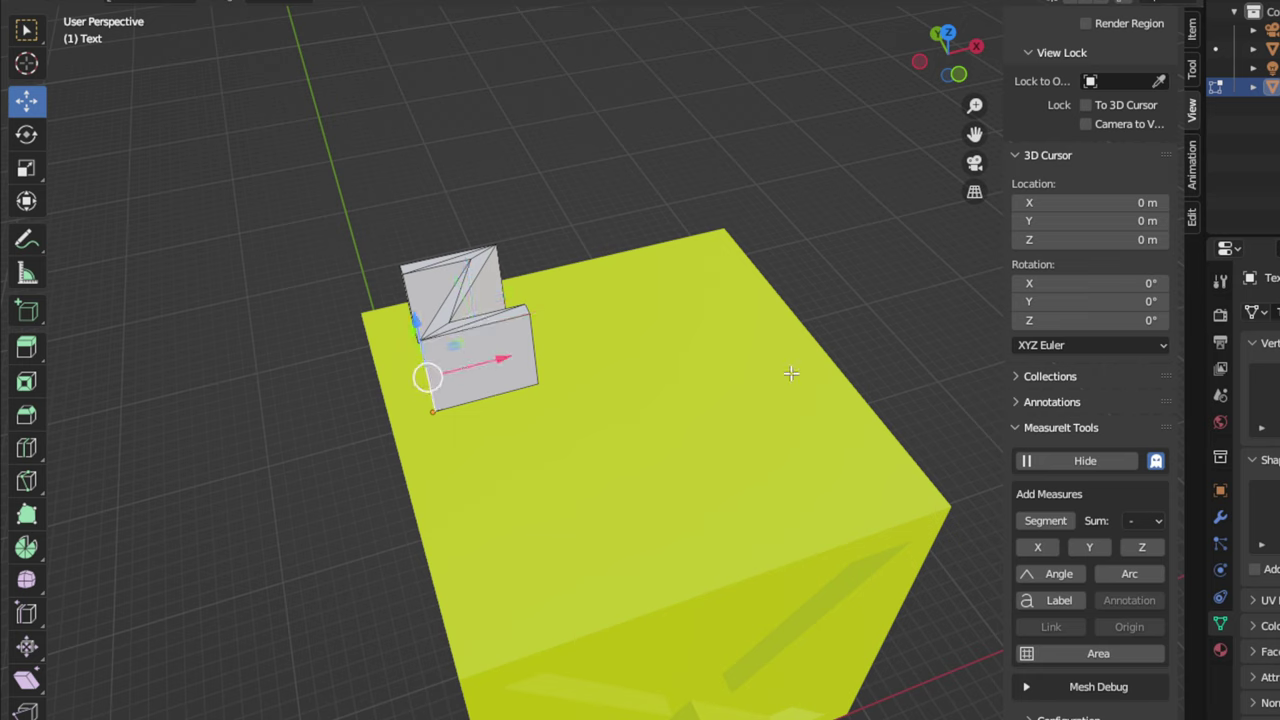
pyautogui.click(1043, 535)
# Step: Make the 2.01 m measurement red and enlarge its font size to 77
pyautogui.scroll(-7, 1079, 572)
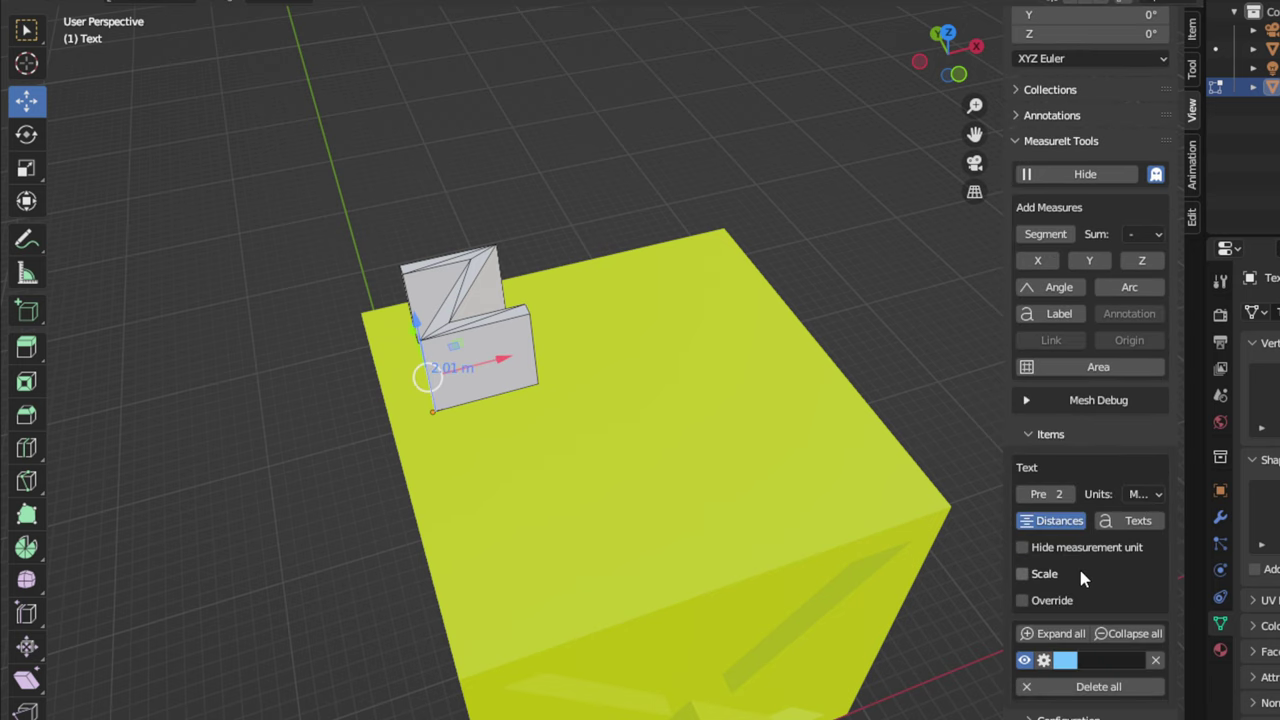
pyautogui.click(1065, 660)
pyautogui.click(1127, 526)
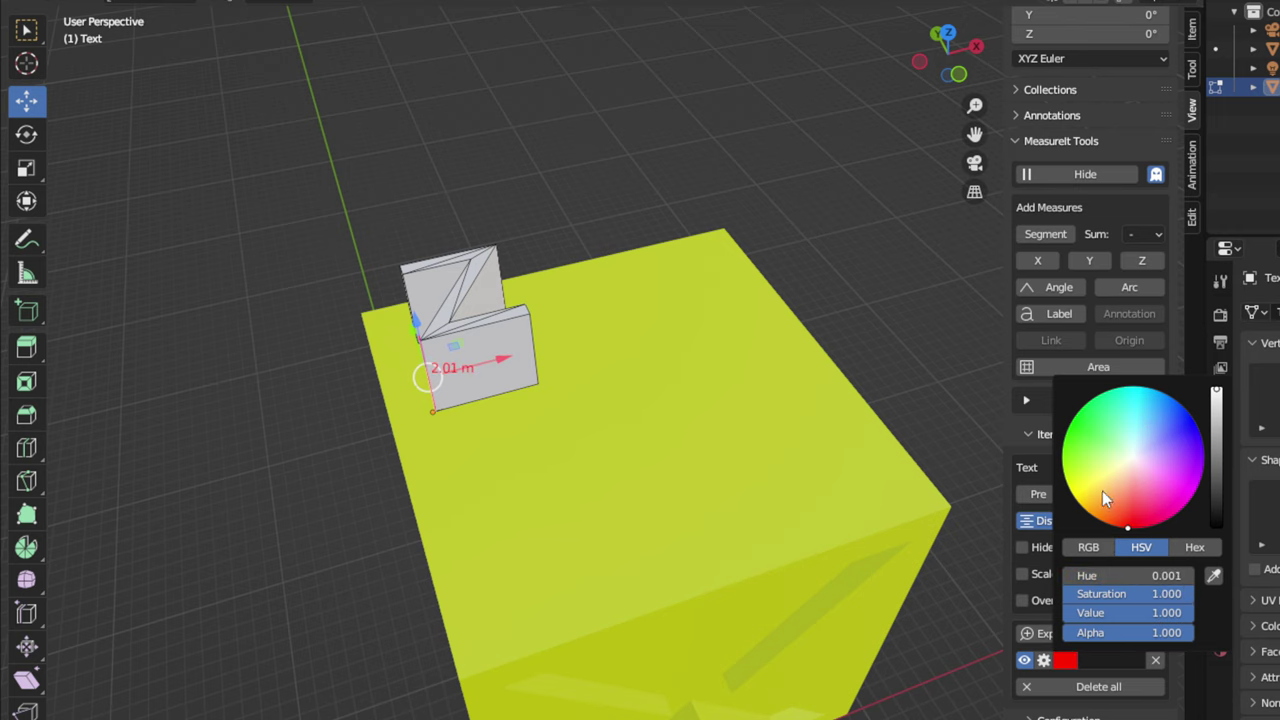
pyautogui.click(1043, 660)
pyautogui.moveTo(1044, 686)
pyautogui.mouseDown()
pyautogui.moveTo(1145, 686)
pyautogui.moveTo(1040, 680)
pyautogui.mouseUp()
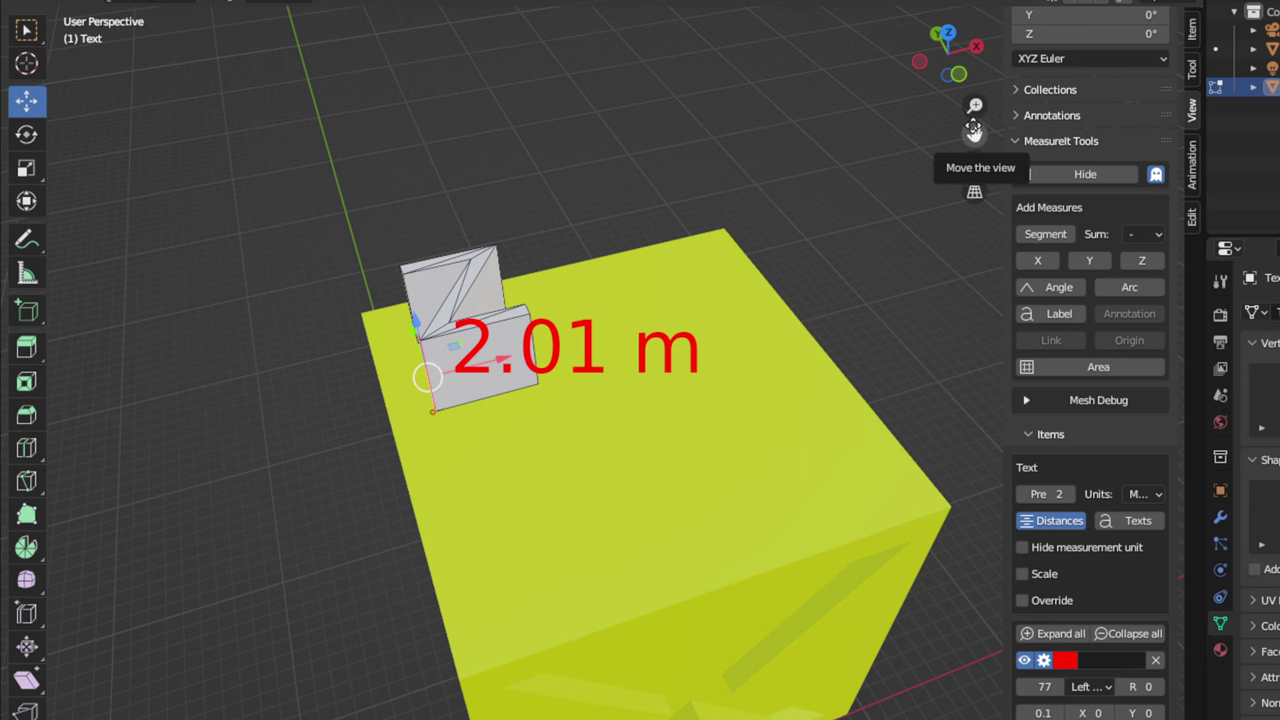
# Step: In wireframe Right view, box-select the Z mesh's top vertices in vertex select mode
pyautogui.press('KP_3')
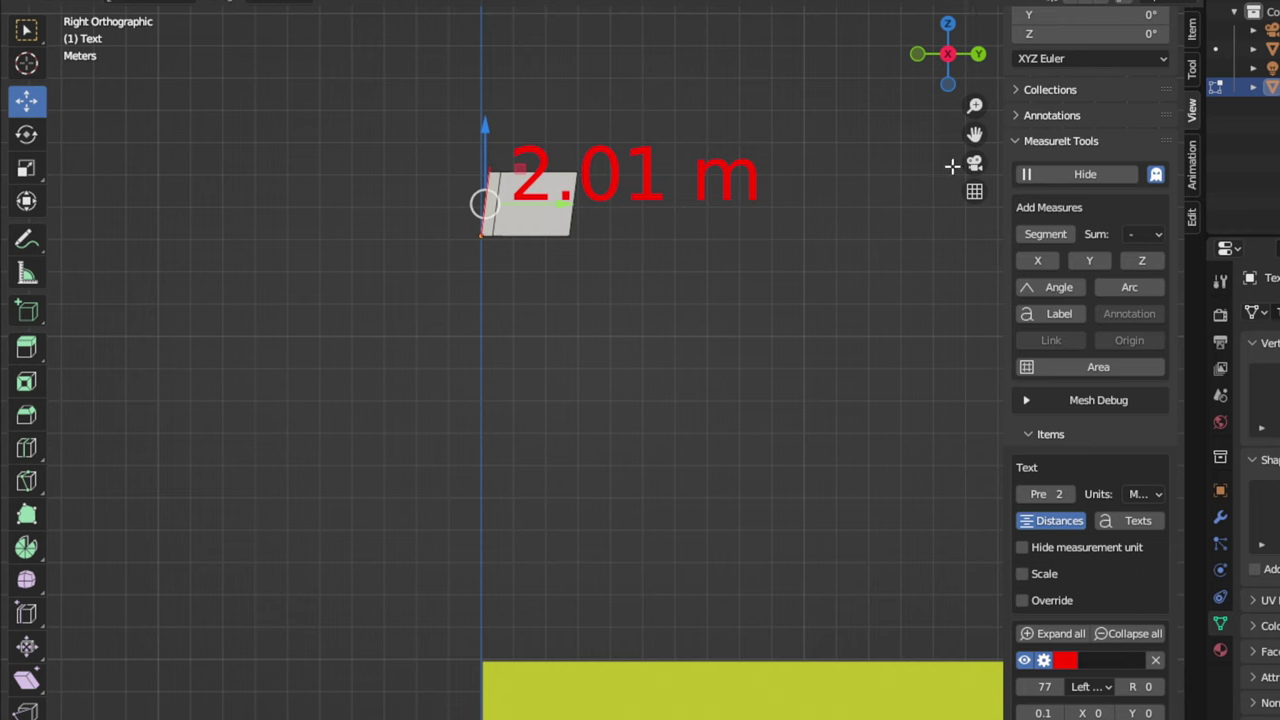
pyautogui.hotkey('shift', 'z')
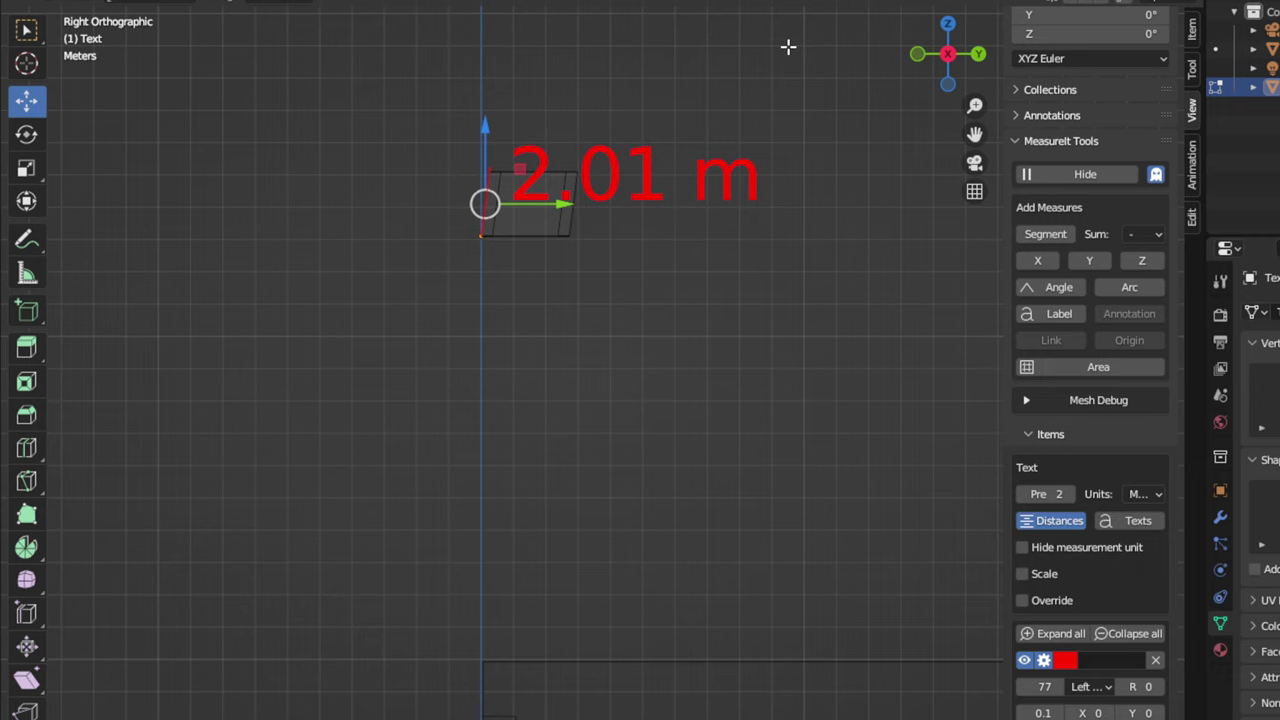
pyautogui.press('a')
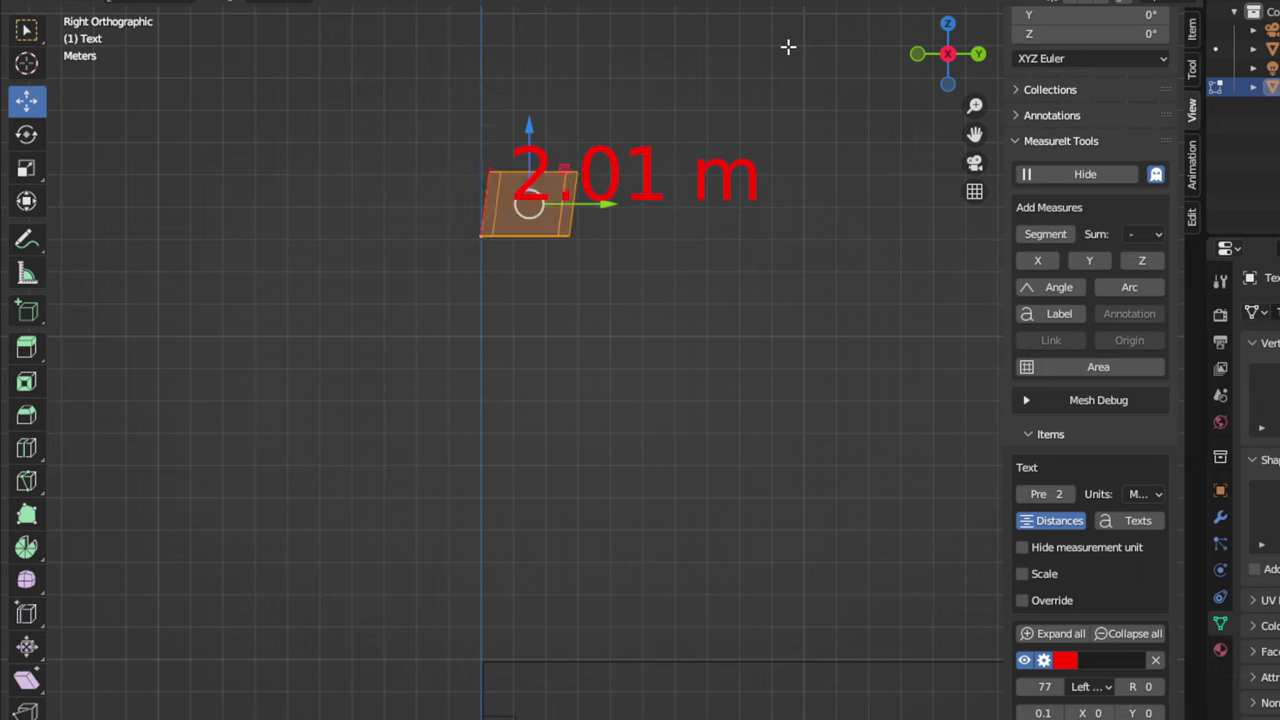
pyautogui.hotkey('alt', 'a')
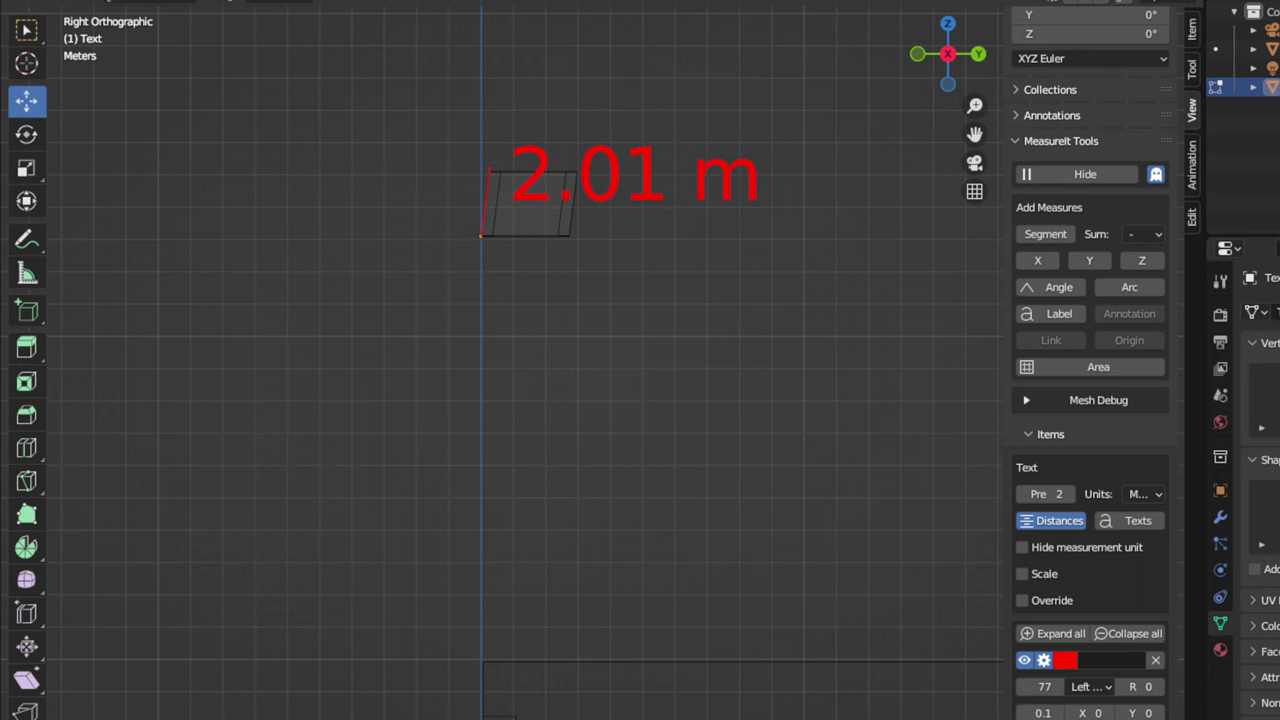
pyautogui.click(145, 2)
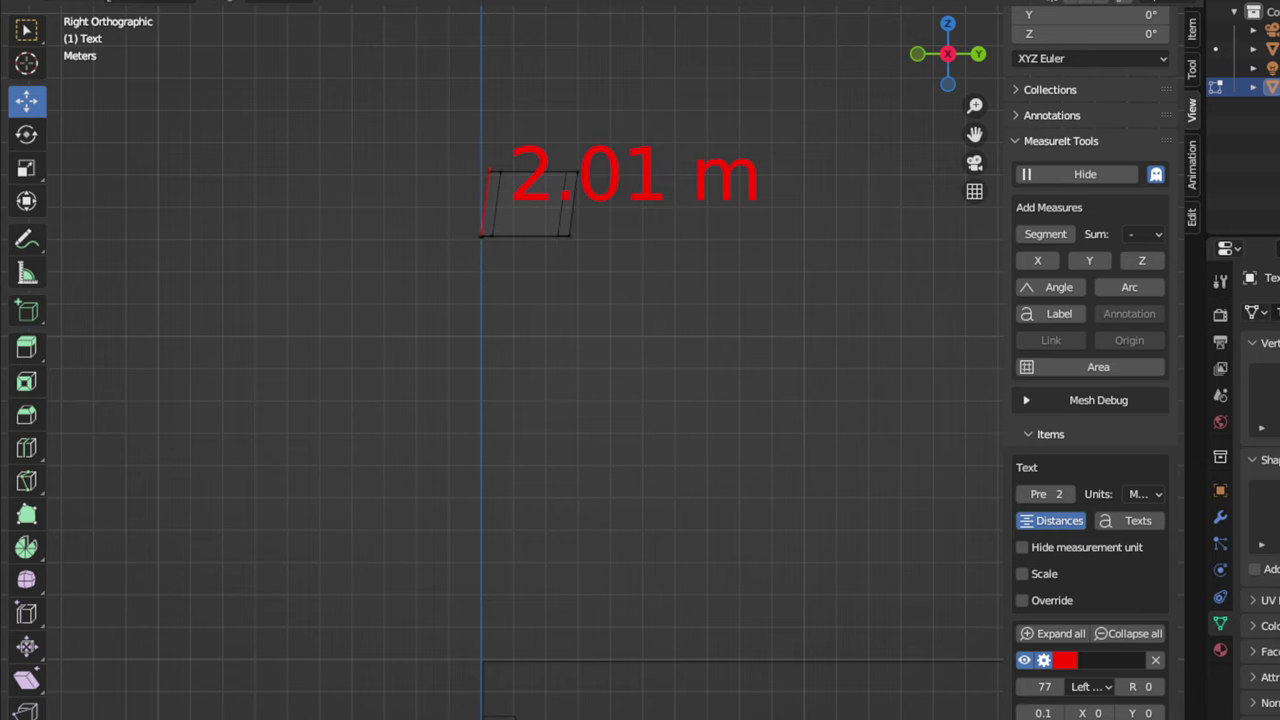
pyautogui.click(292, 133)
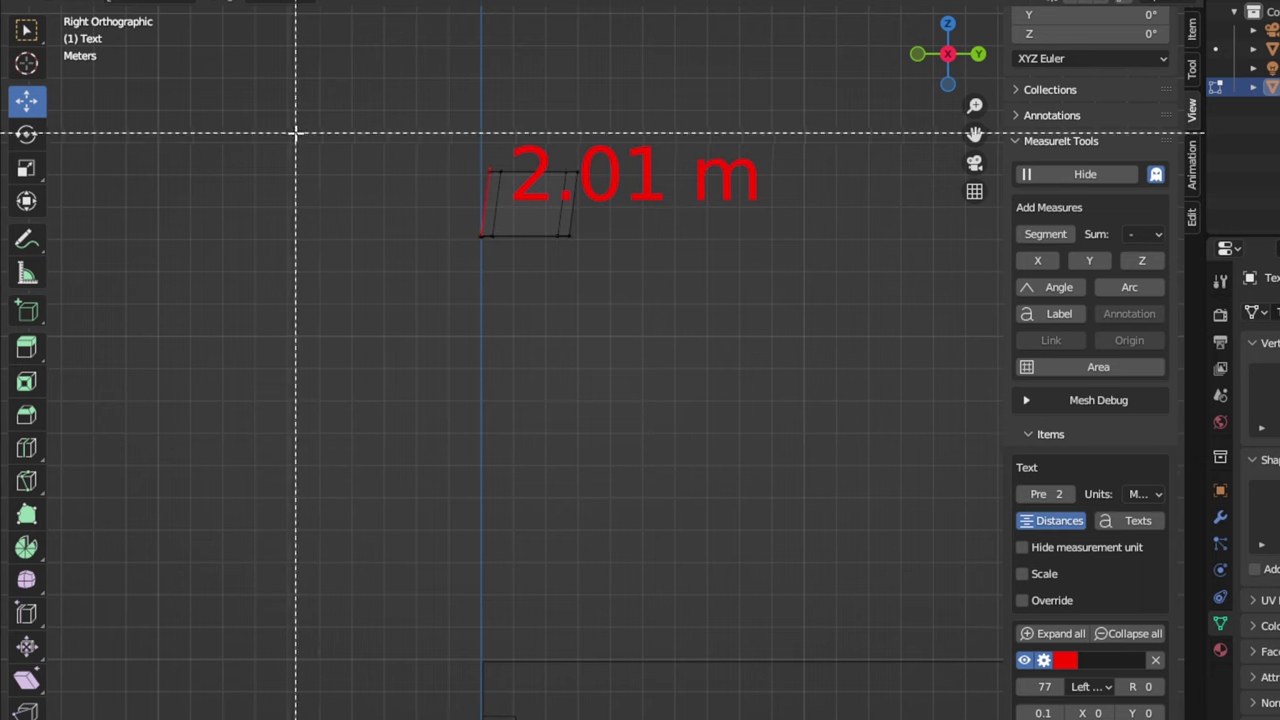
pyautogui.moveTo(462, 128); pyautogui.dragTo(621, 177)
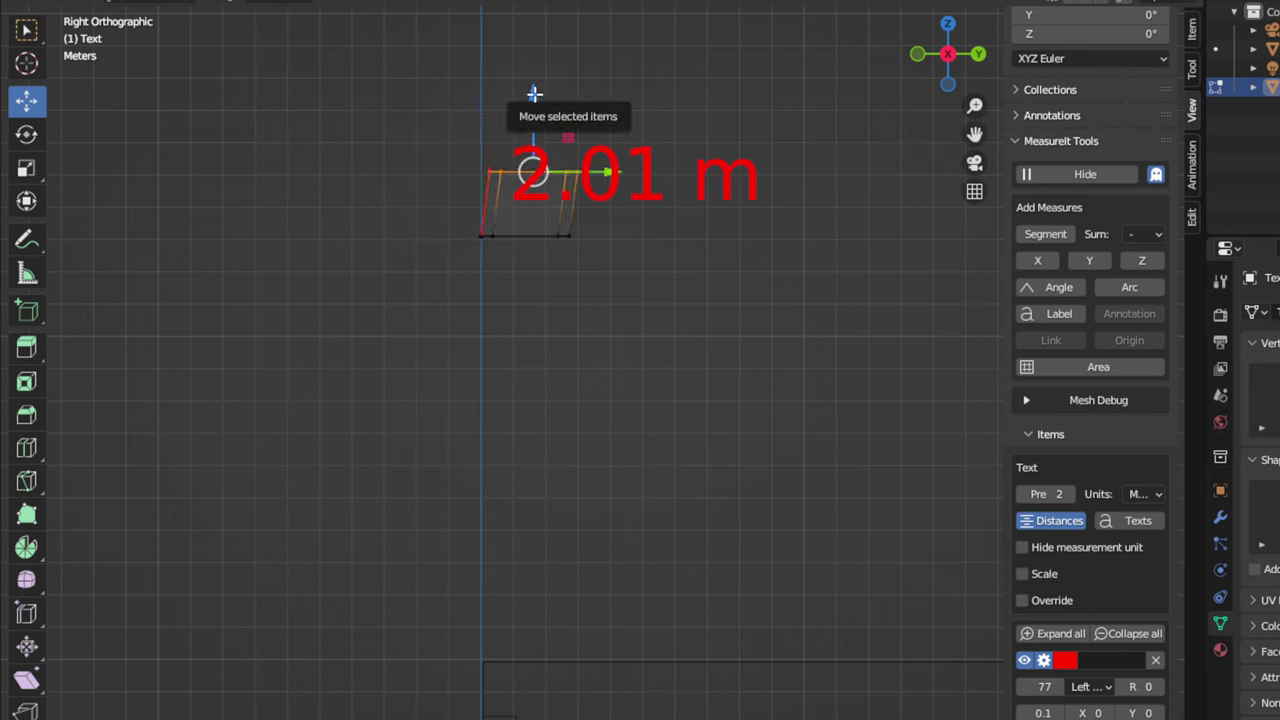
# Step: Adjust the top vertices' height, then pull the top edge up until the measurement exceeds 4 m
pyautogui.moveTo(533, 95); pyautogui.dragTo(533, 129)
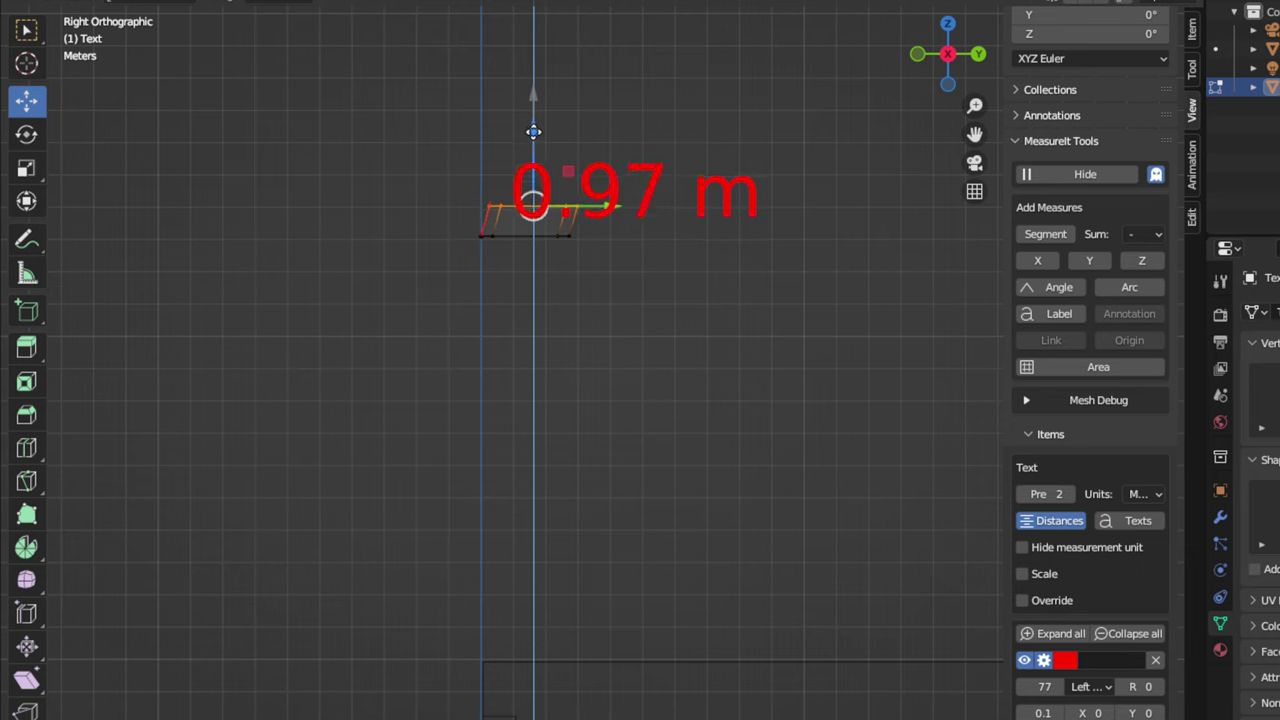
pyautogui.moveTo(533, 132); pyautogui.dragTo(535, 128)
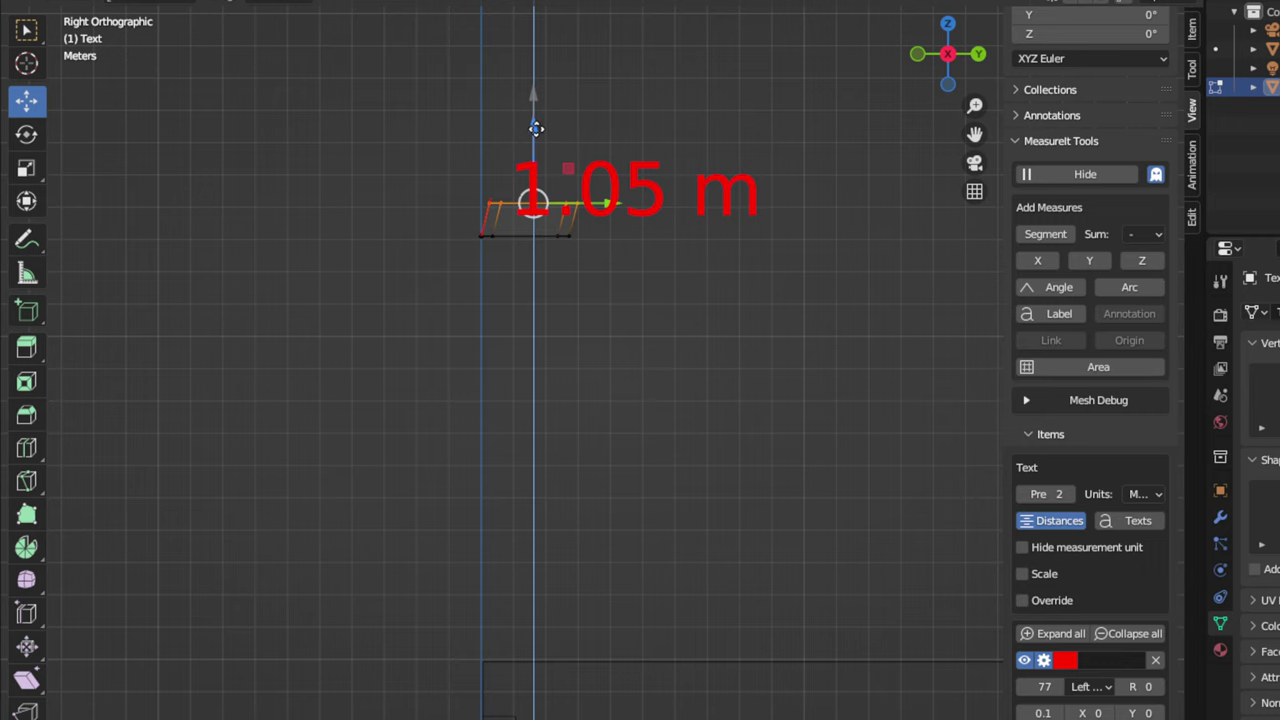
pyautogui.moveTo(536, 128); pyautogui.dragTo(537, 129)
pyautogui.scroll(3, 537, 136)
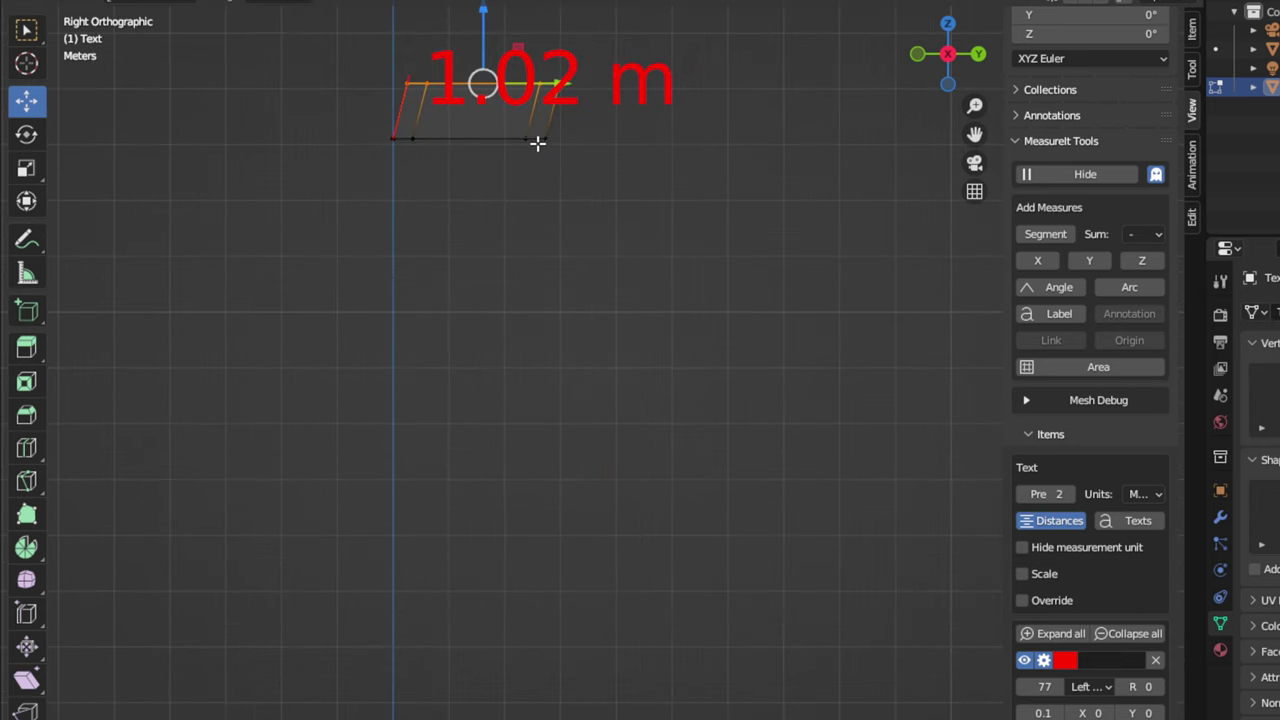
pyautogui.moveTo(980, 138); pyautogui.dragTo(1085, 288)
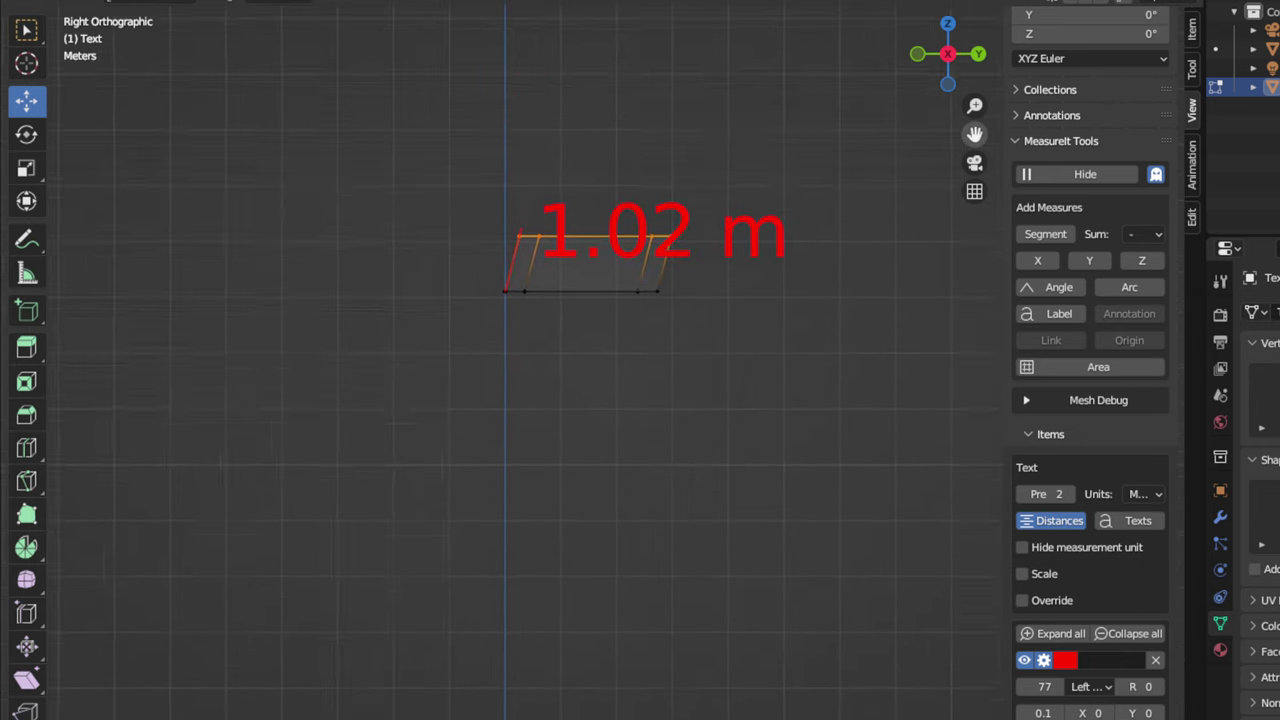
pyautogui.scroll(2, 673, 168)
pyautogui.keyDown('shift'); pyautogui.moveTo(673, 168); pyautogui.dragTo(649, 149, button='middle'); pyautogui.keyUp('shift')
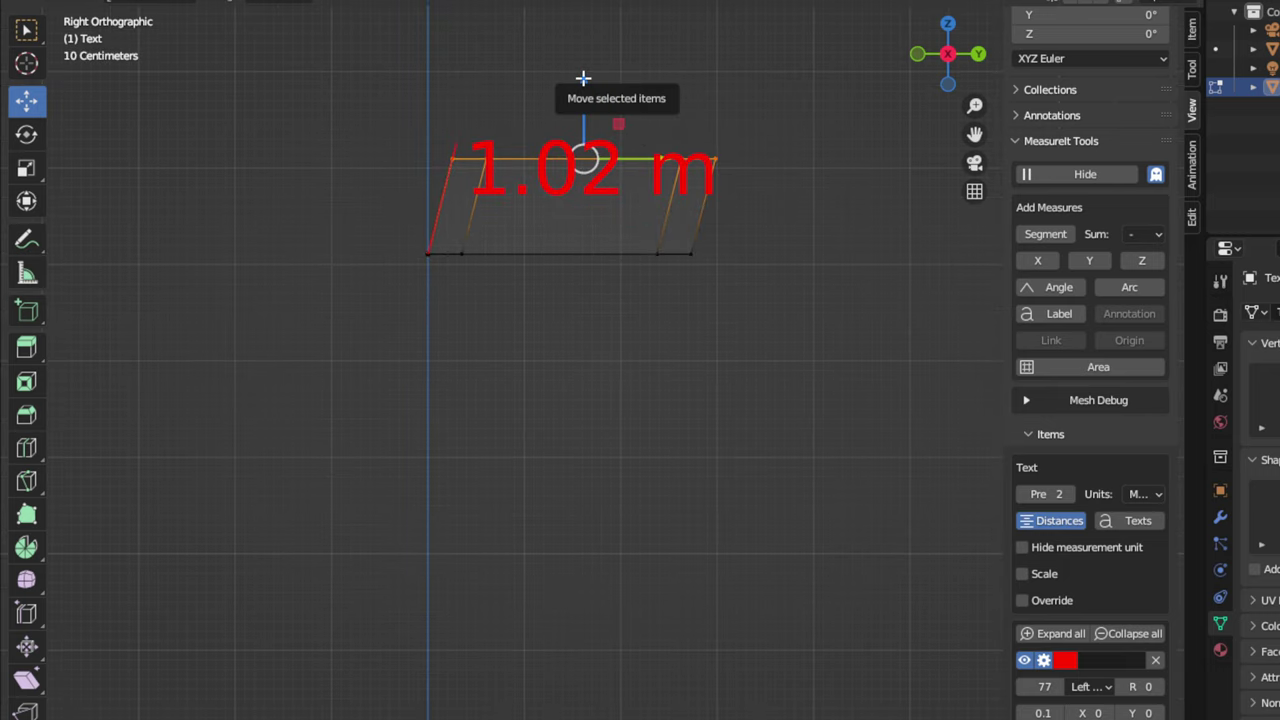
pyautogui.moveTo(584, 85); pyautogui.dragTo(583, 84)
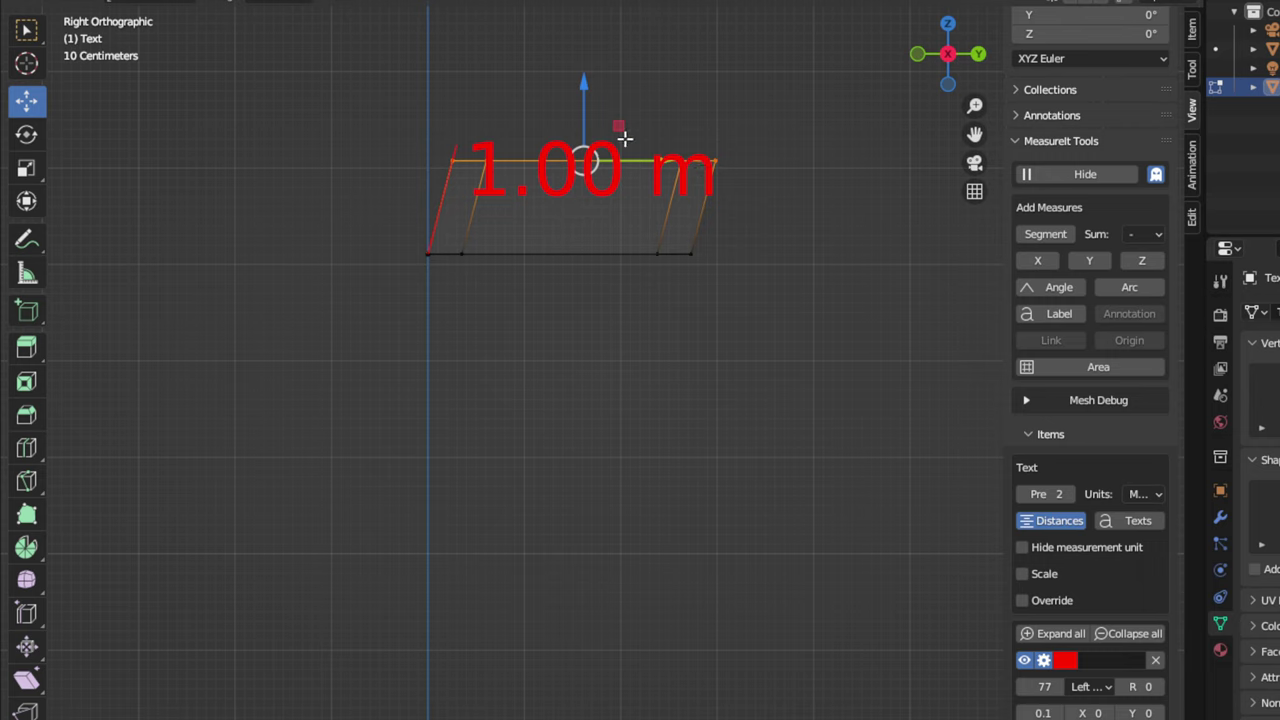
pyautogui.moveTo(586, 87); pyautogui.dragTo(656, 490)
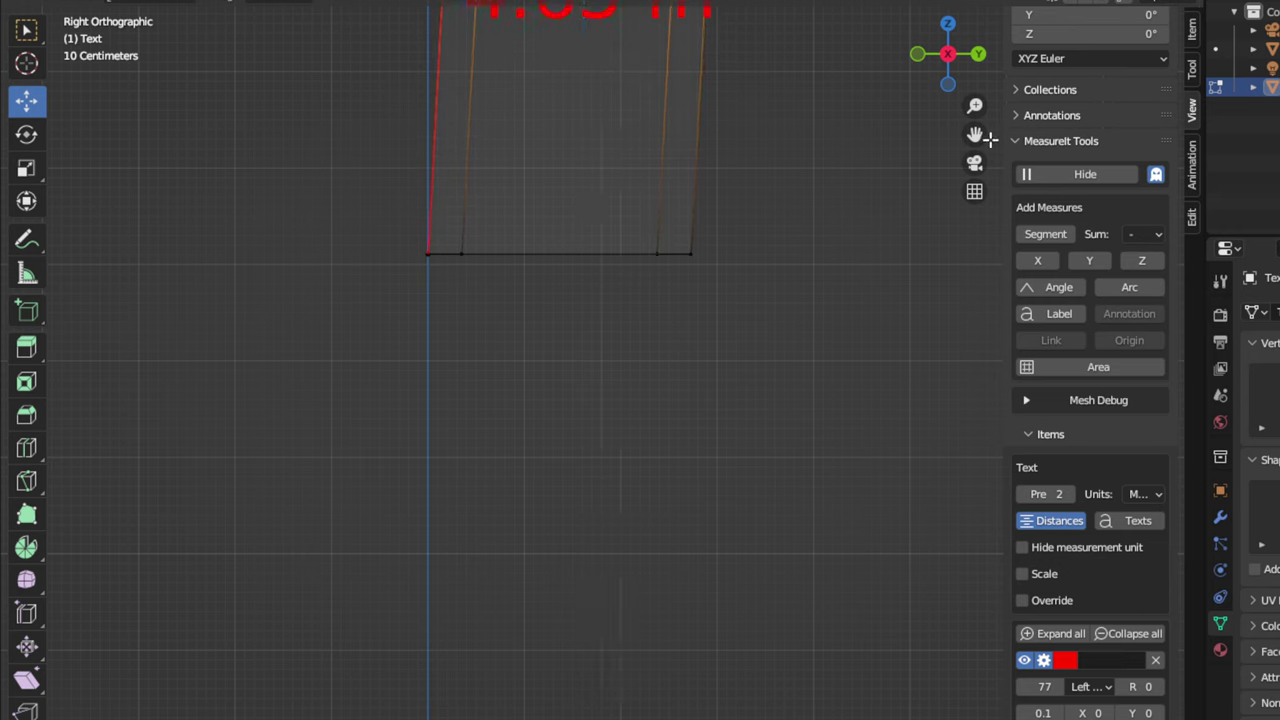
# Step: Raise the Z mesh's top edge until it measures 5.00 m and return to Object Mode
pyautogui.moveTo(974, 132); pyautogui.dragTo(951, 530)
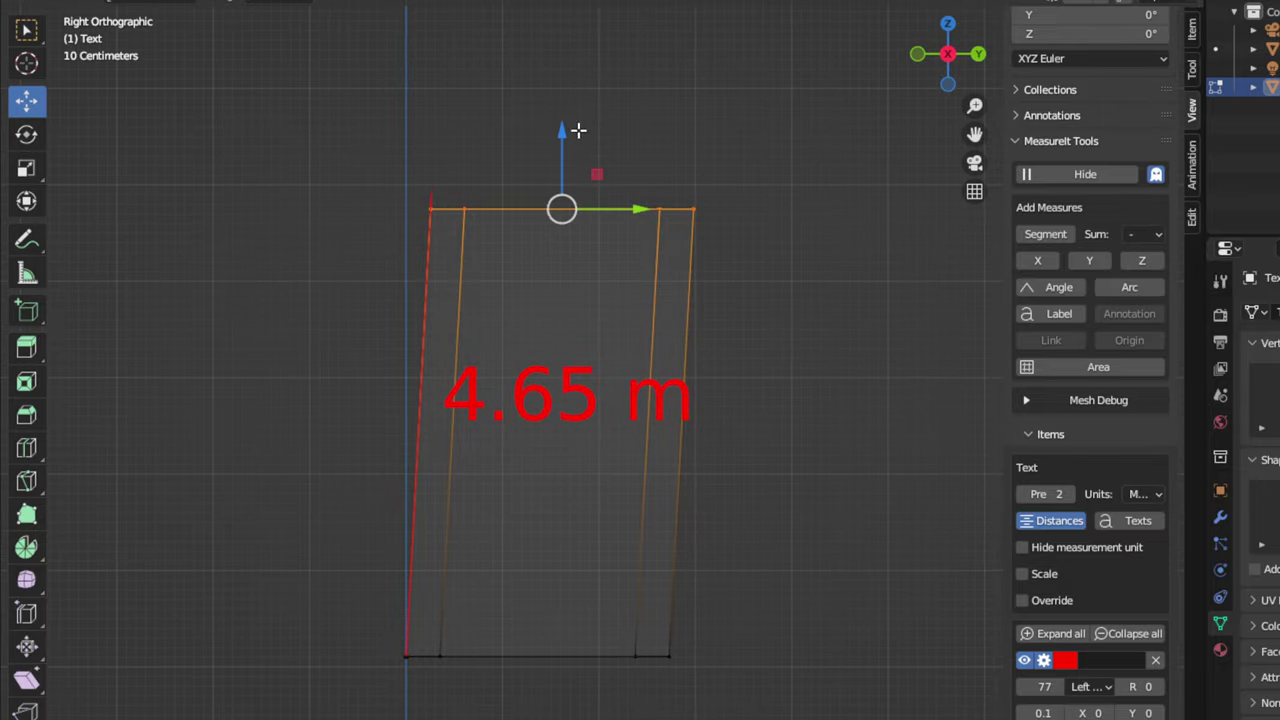
pyautogui.moveTo(565, 130); pyautogui.dragTo(582, 94)
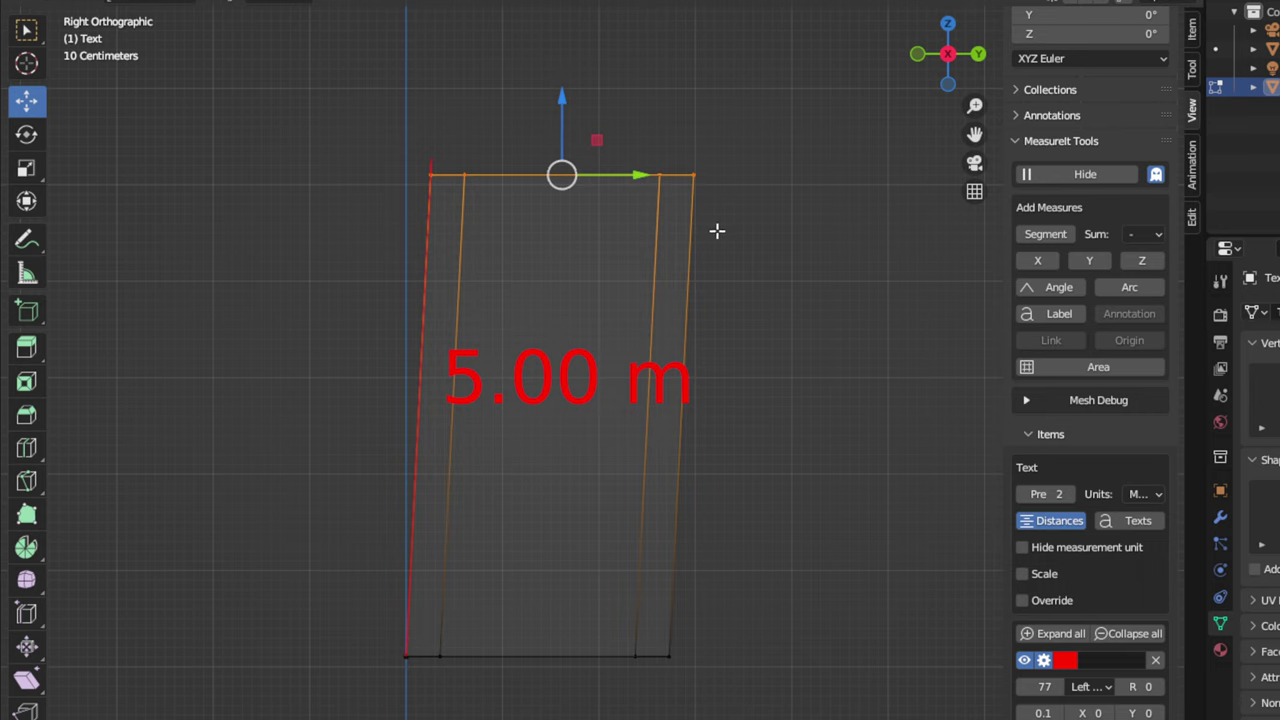
pyautogui.press('Tab')
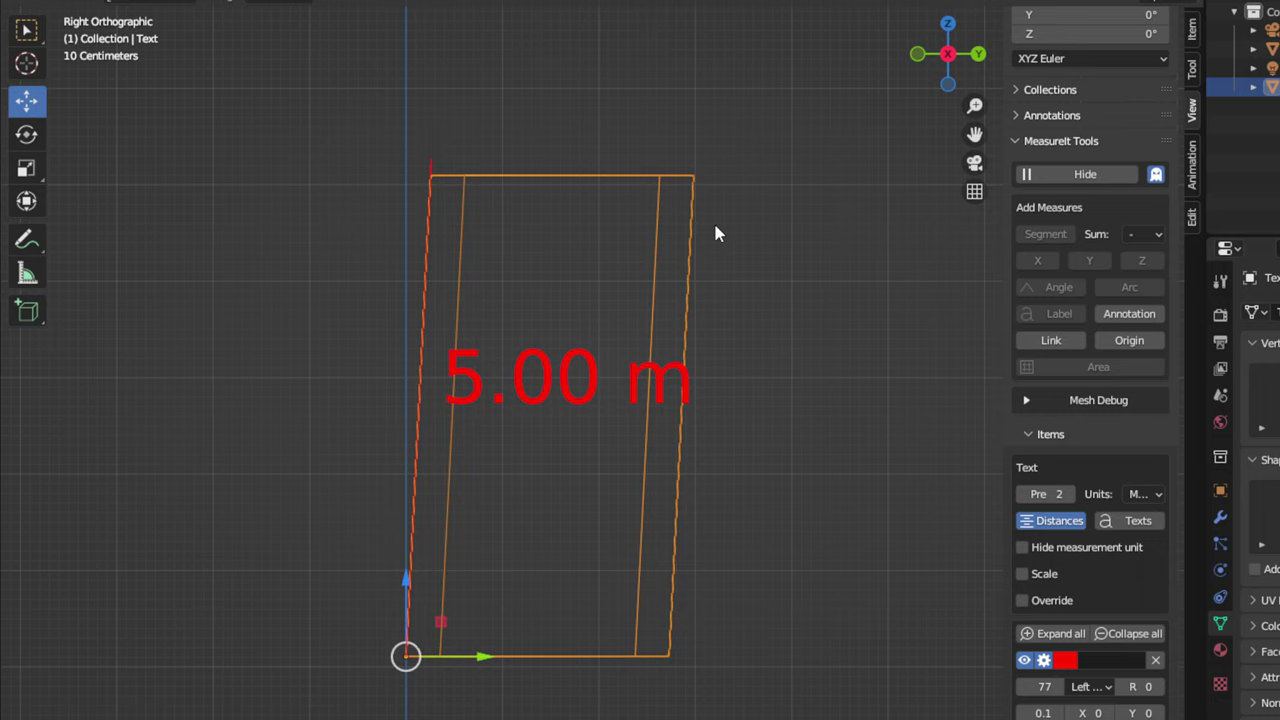
# Step: Switch to solid shading and hide the red MeasureIt measurement label
pyautogui.press('KP_7')
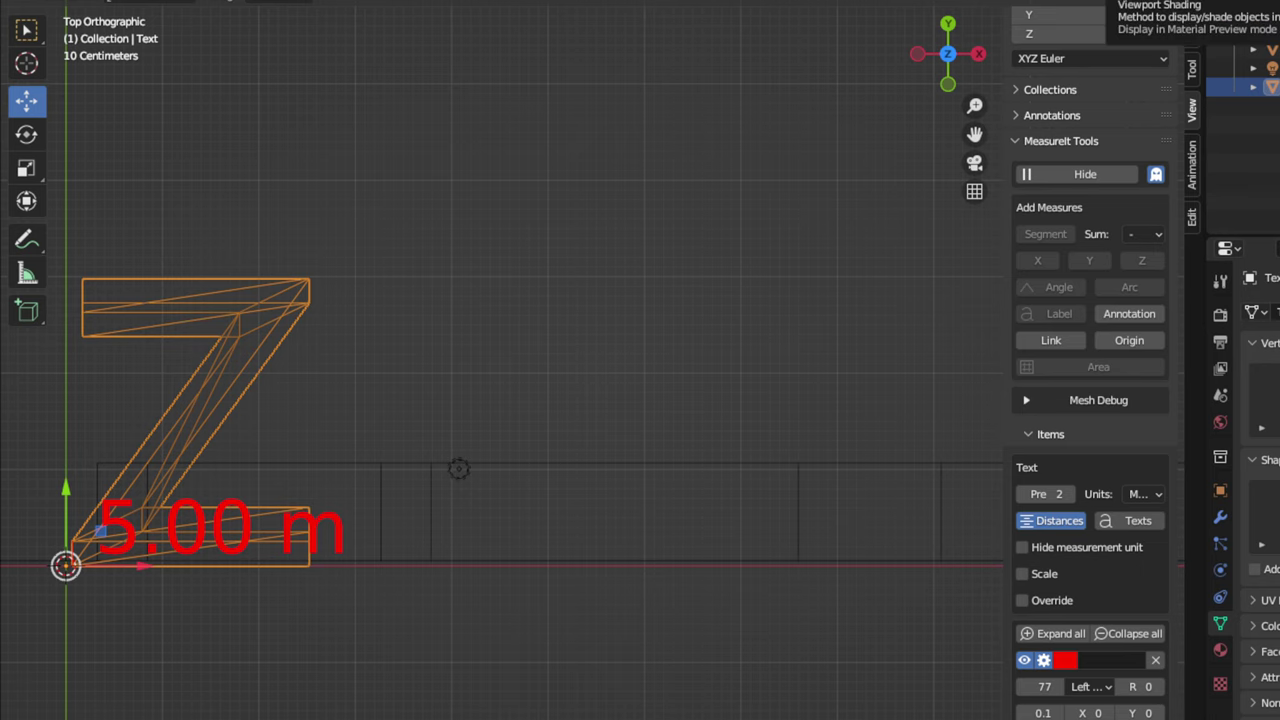
pyautogui.click(1060, 2)
pyautogui.scroll(-4, 349, 339)
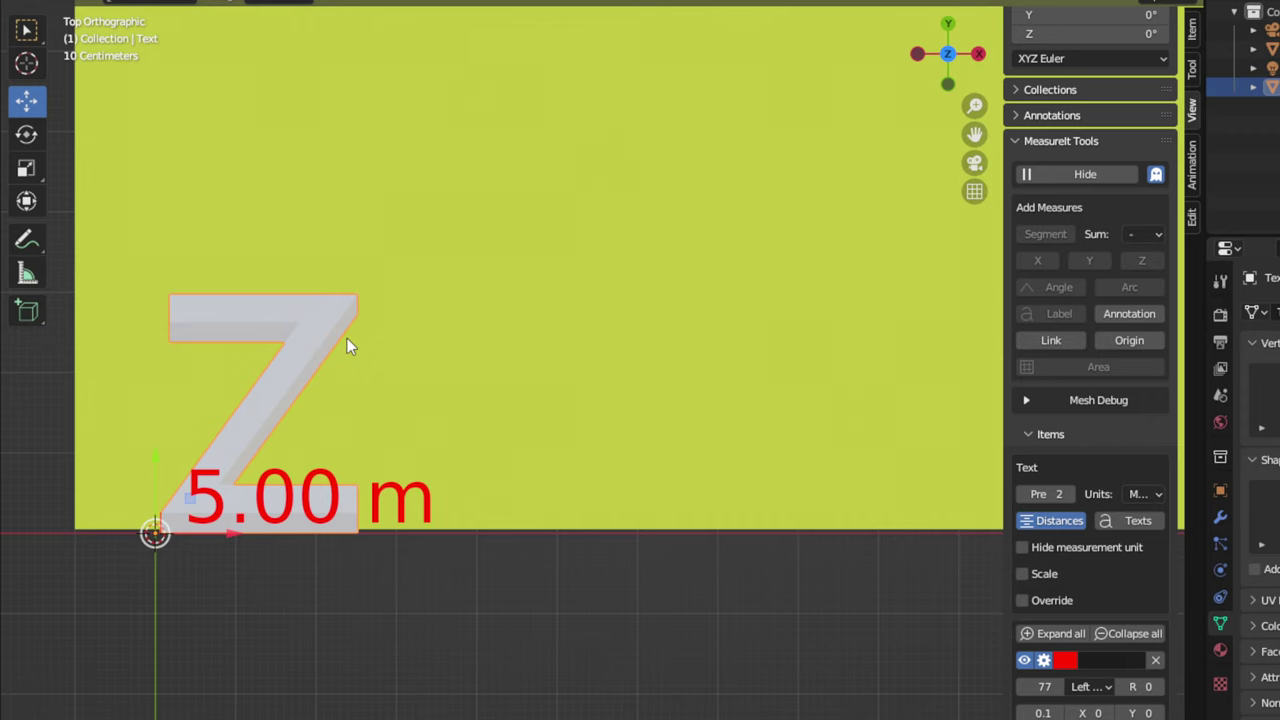
pyautogui.scroll(-1, 351, 339)
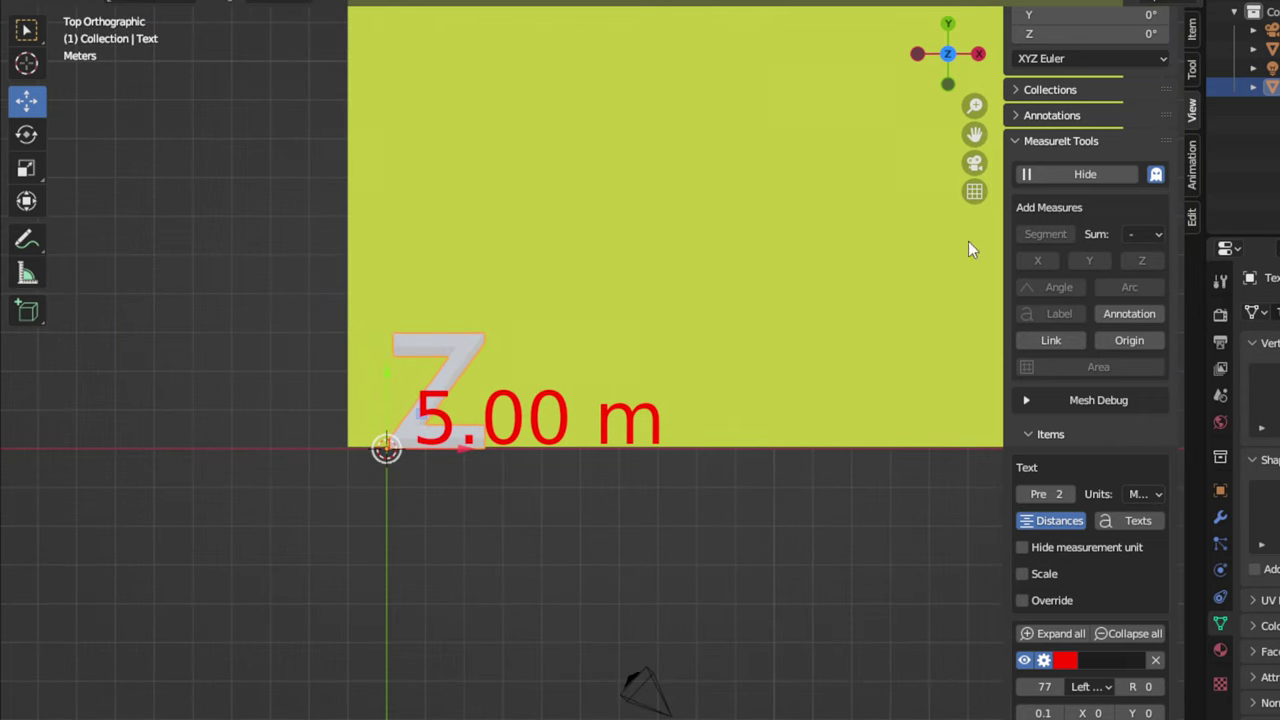
pyautogui.click(1023, 660)
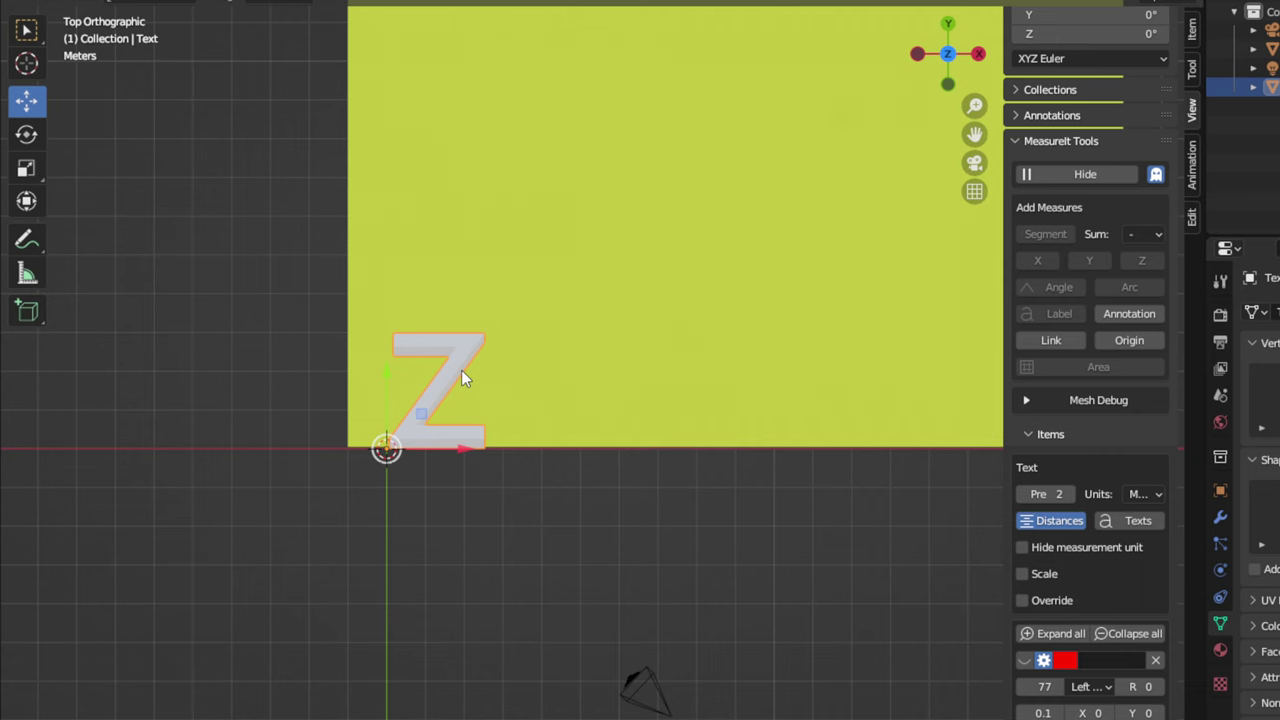
pyautogui.scroll(-1, 461, 377)
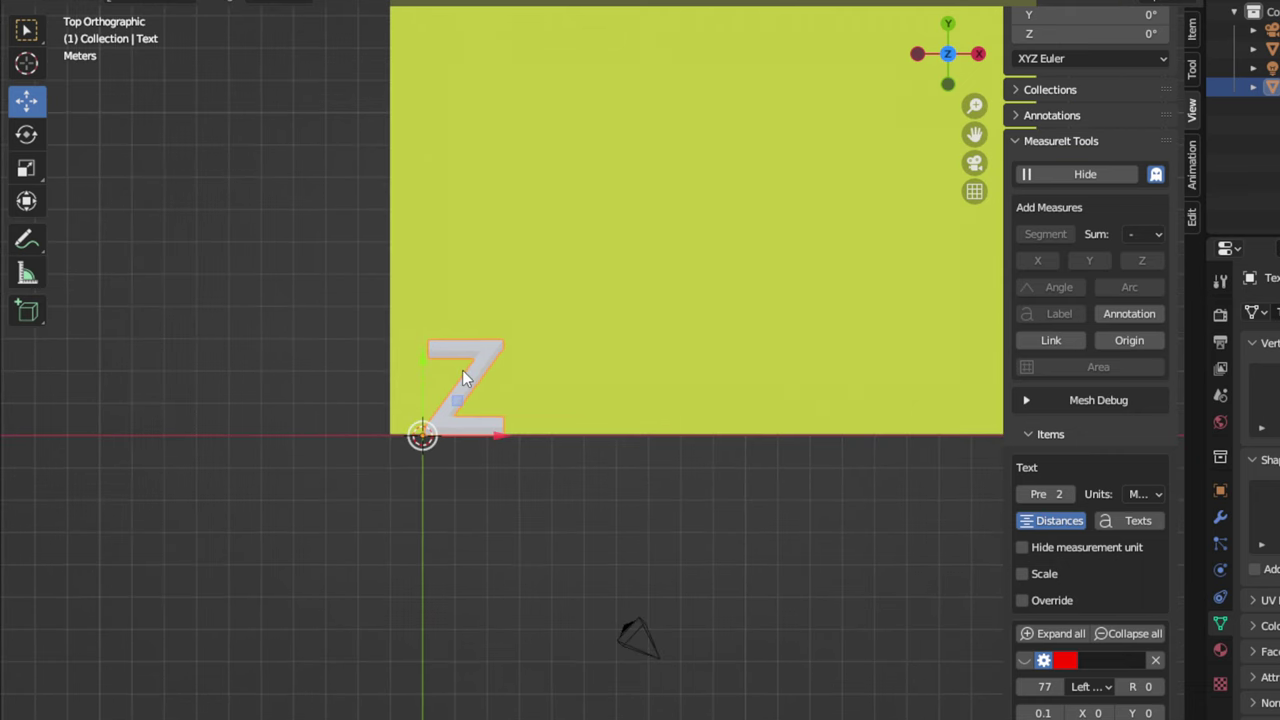
pyautogui.press('KP_3')
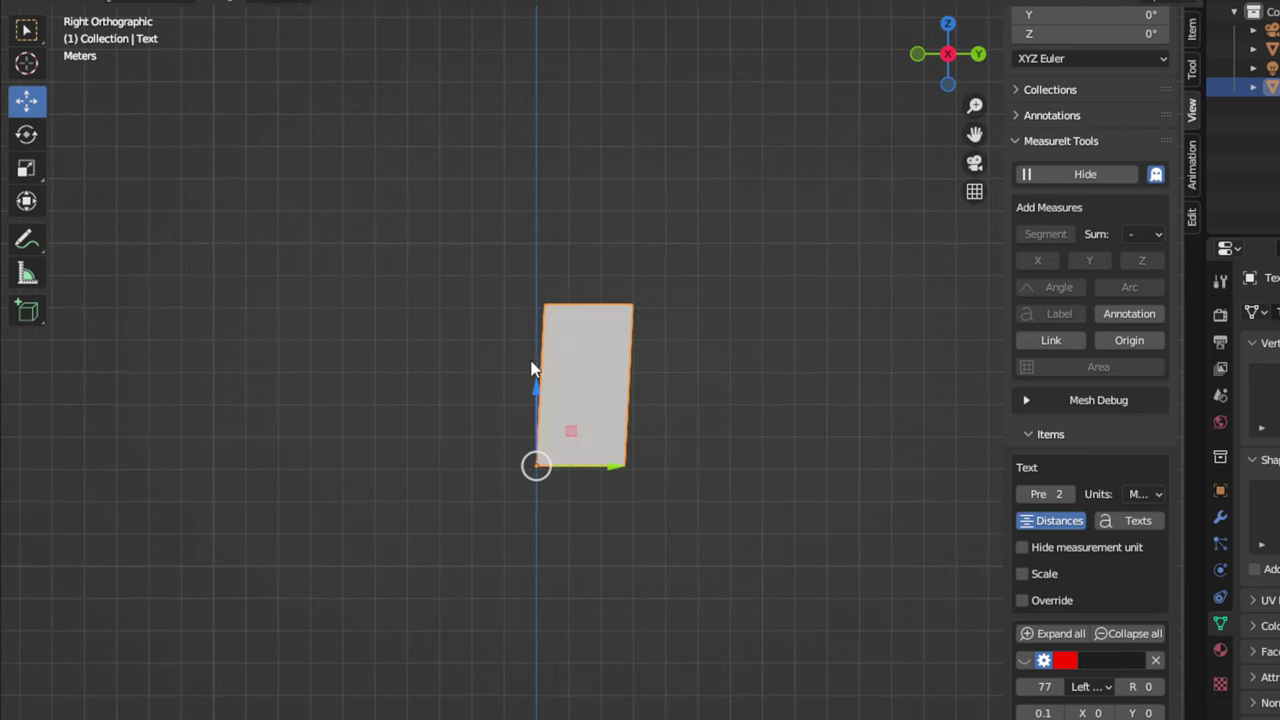
pyautogui.scroll(-1, 606, 362)
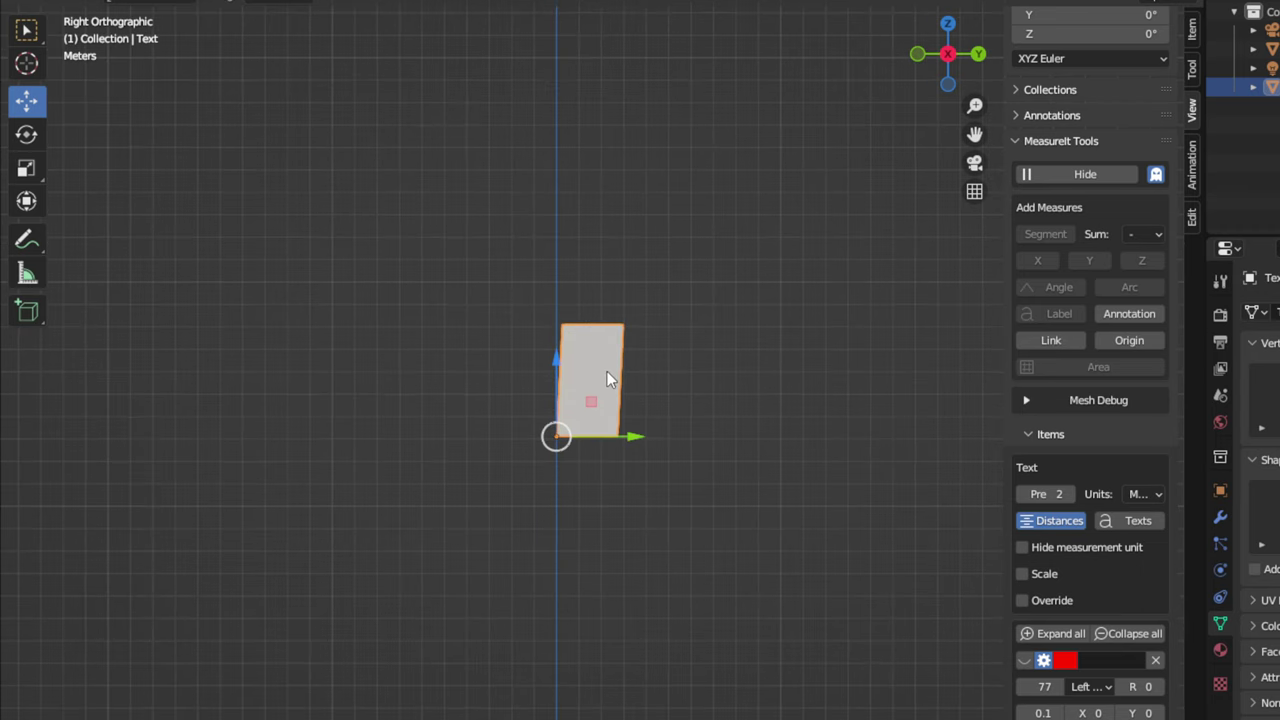
# Step: Set the Z mesh's origin to Center of Mass (Volume) and slide it along Y
pyautogui.rightClick(607, 371)
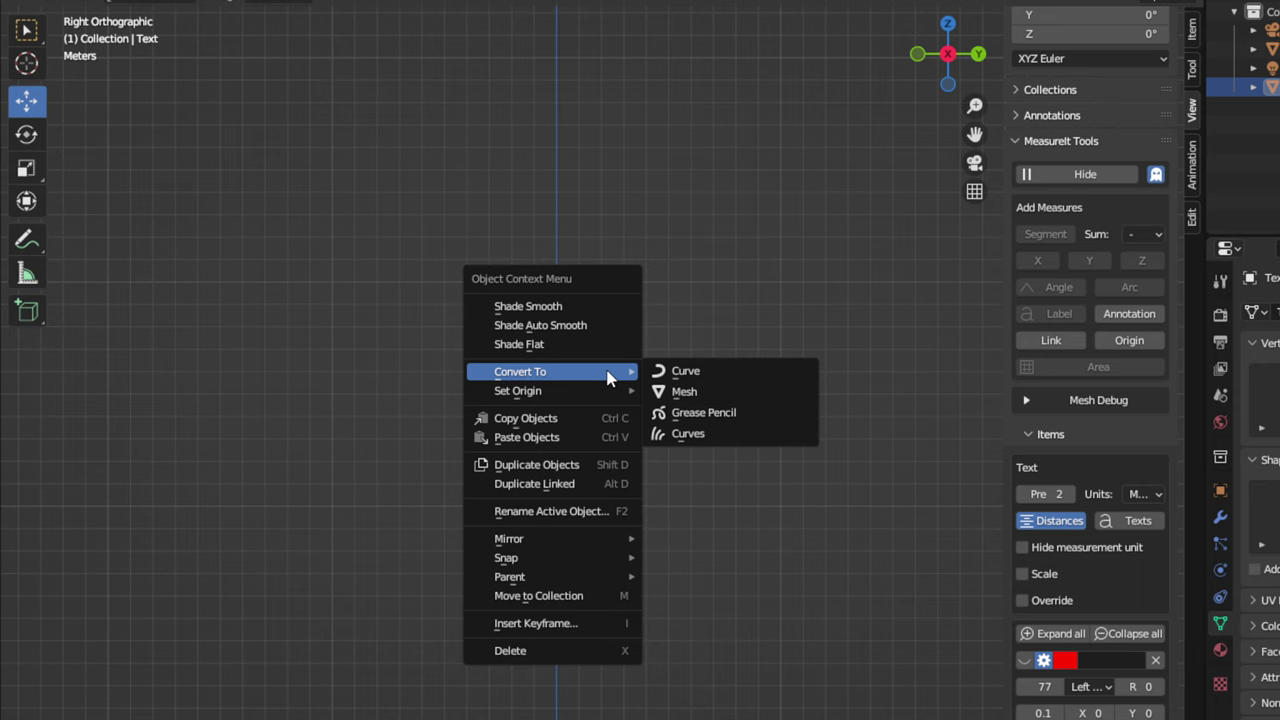
pyautogui.moveTo(598, 392)
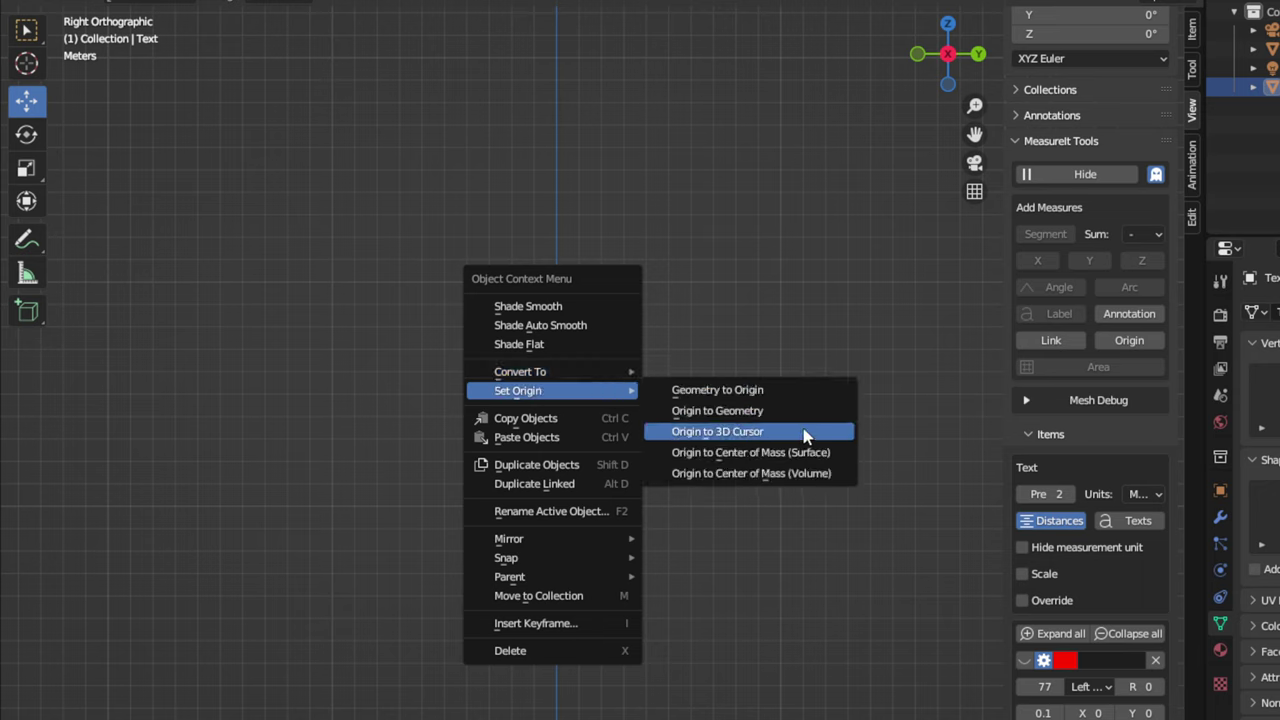
pyautogui.click(785, 476)
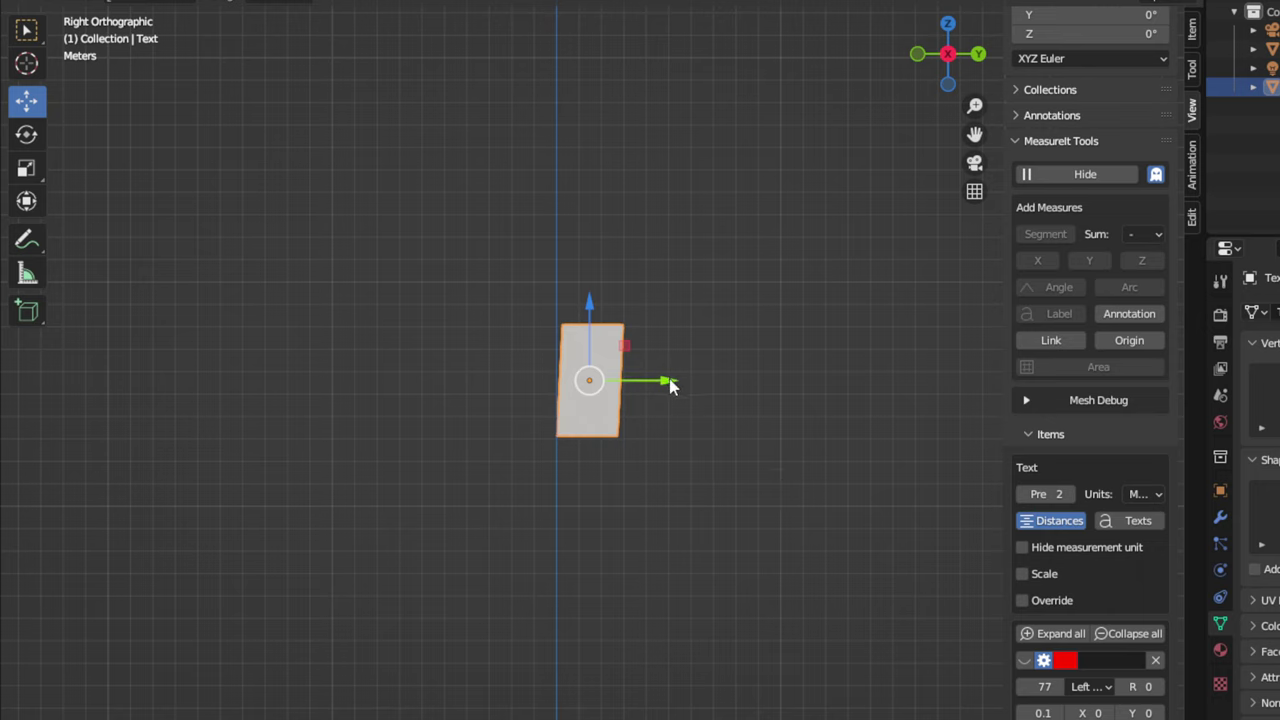
pyautogui.moveTo(670, 385); pyautogui.dragTo(634, 379)
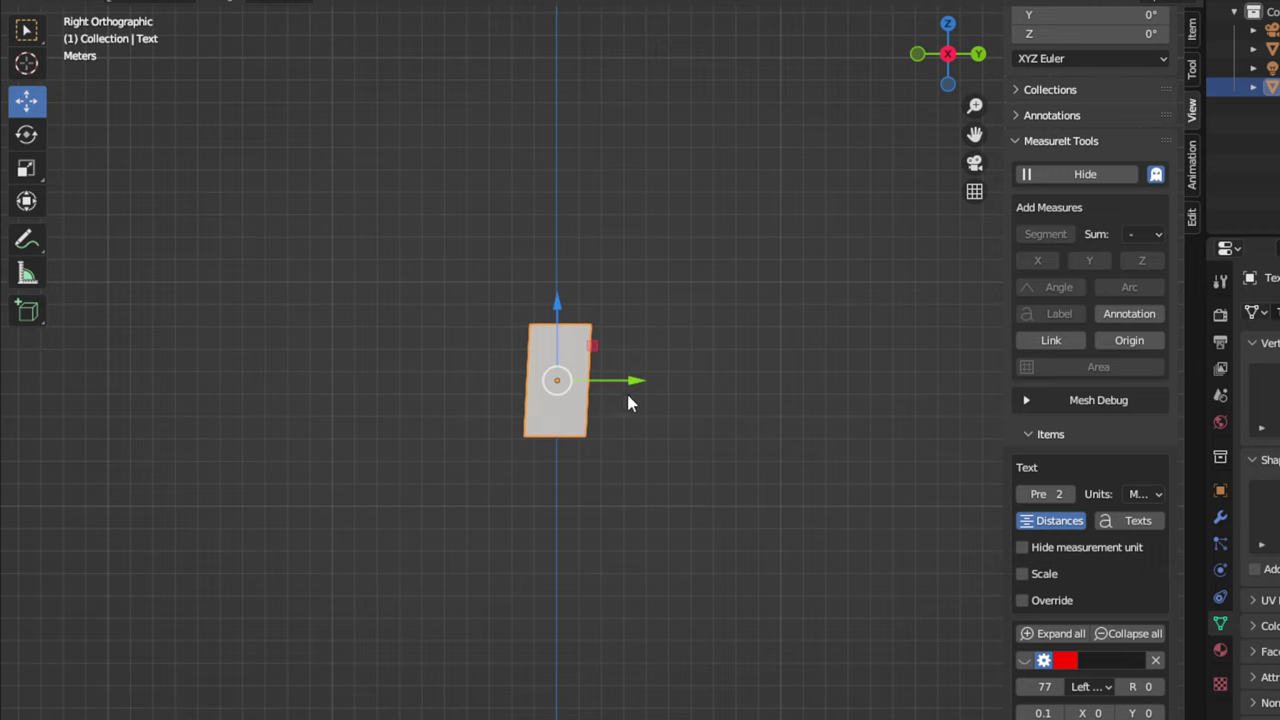
# Step: Rotate the Z mesh 90° so it reads as an upright Z from the front
pyautogui.press('r')
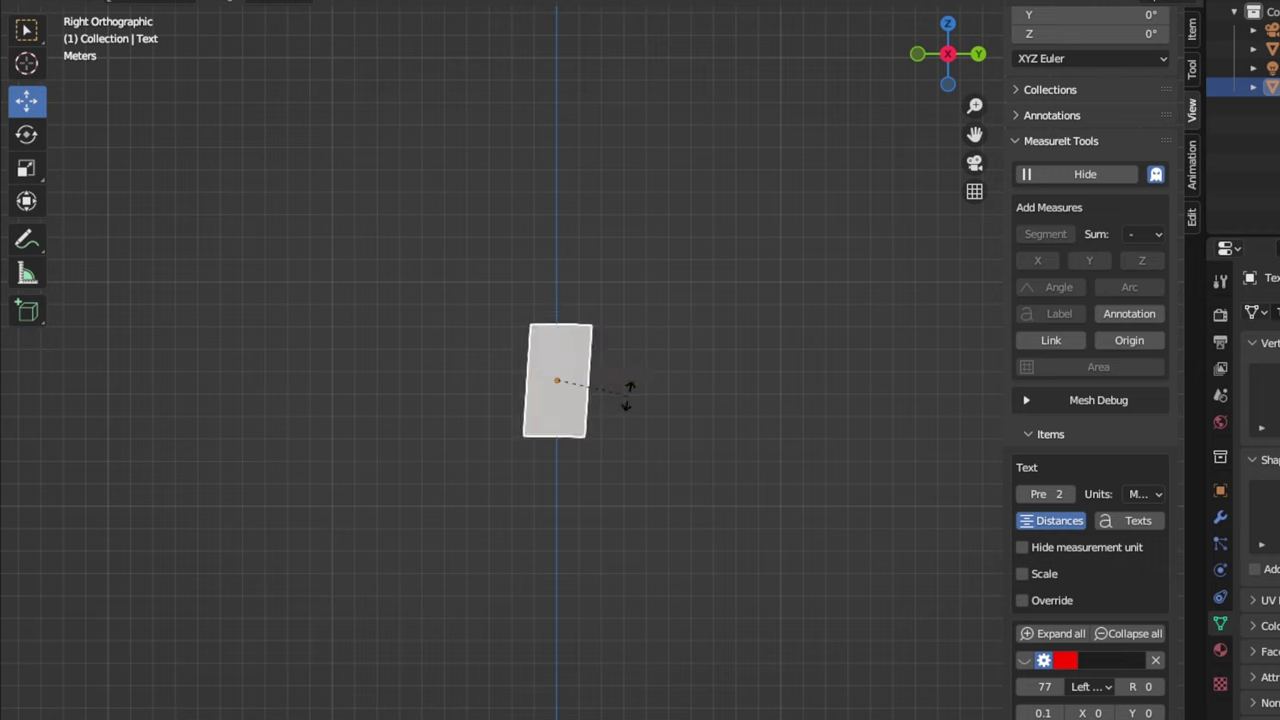
pyautogui.write('90')
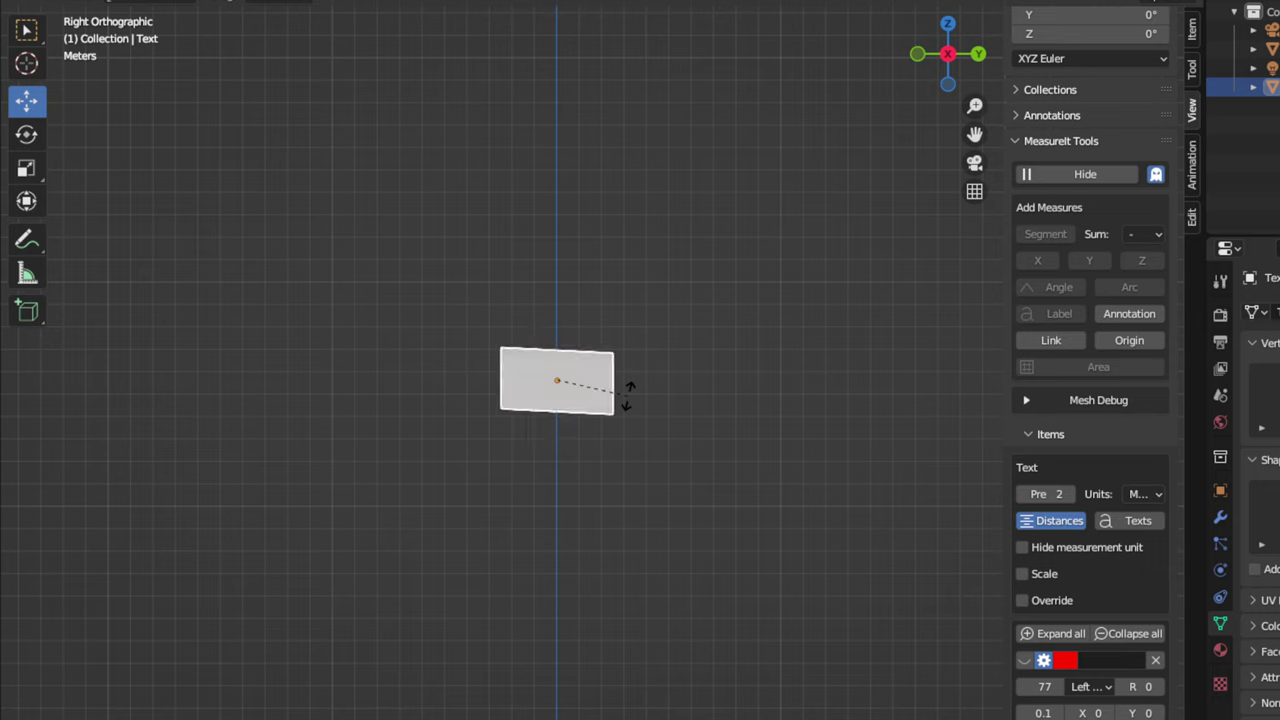
pyautogui.press('Return')
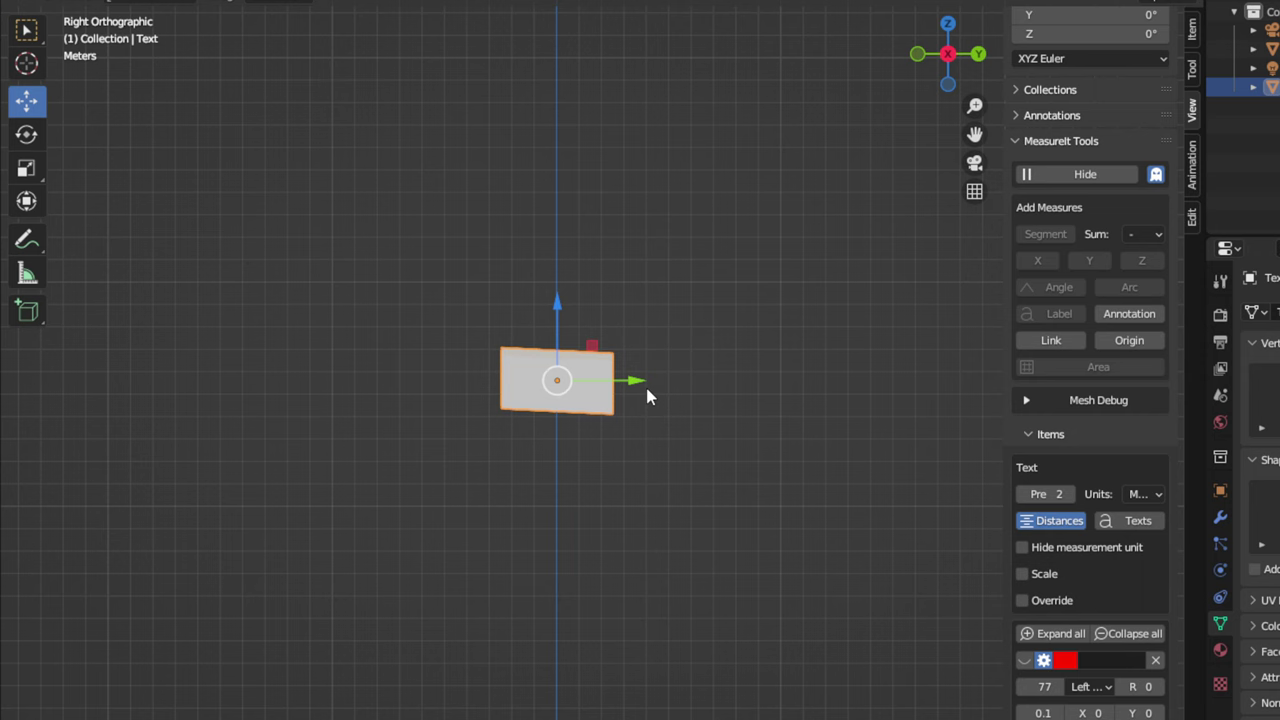
pyautogui.press('KP_1')
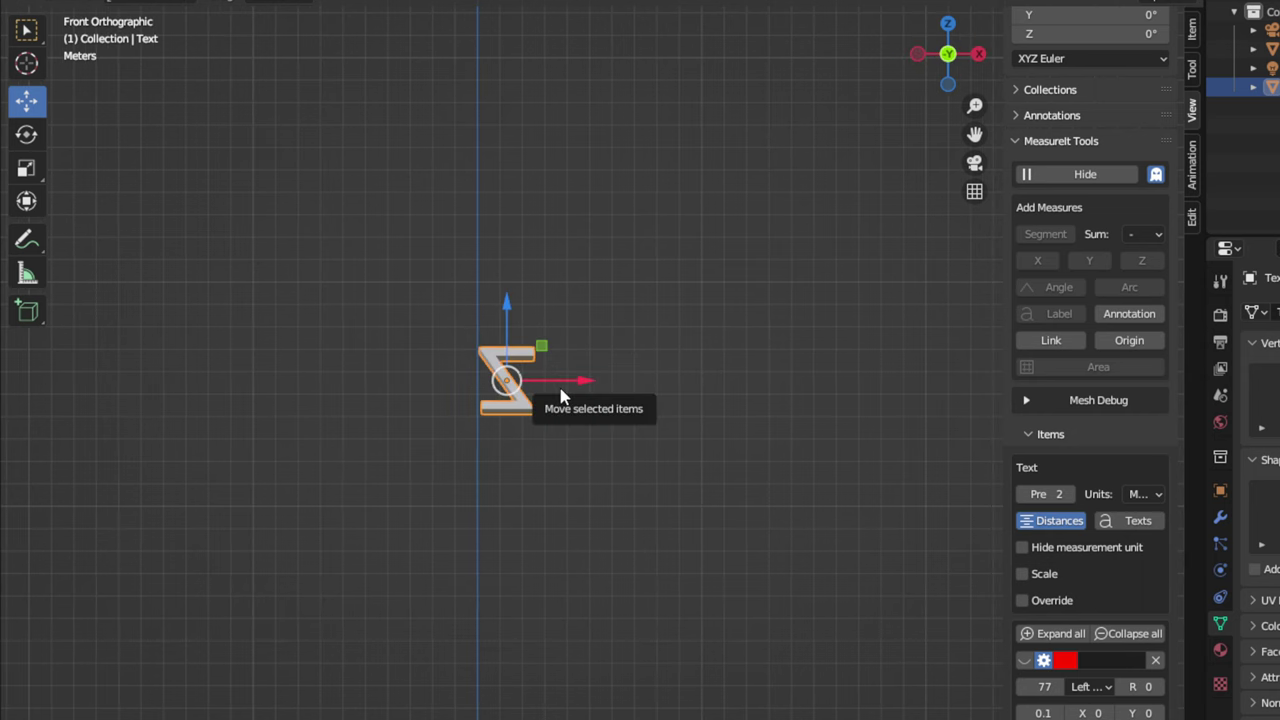
pyautogui.scroll(-2, 560, 395)
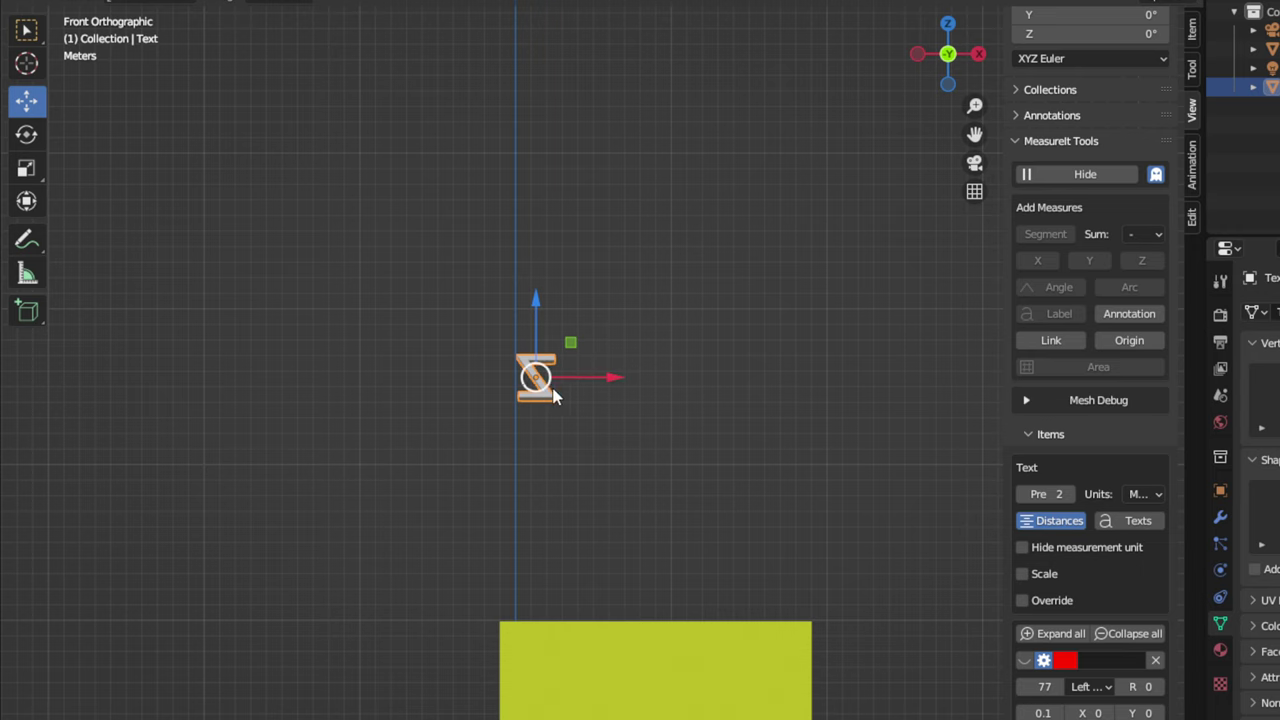
pyautogui.scroll(-2, 539, 300)
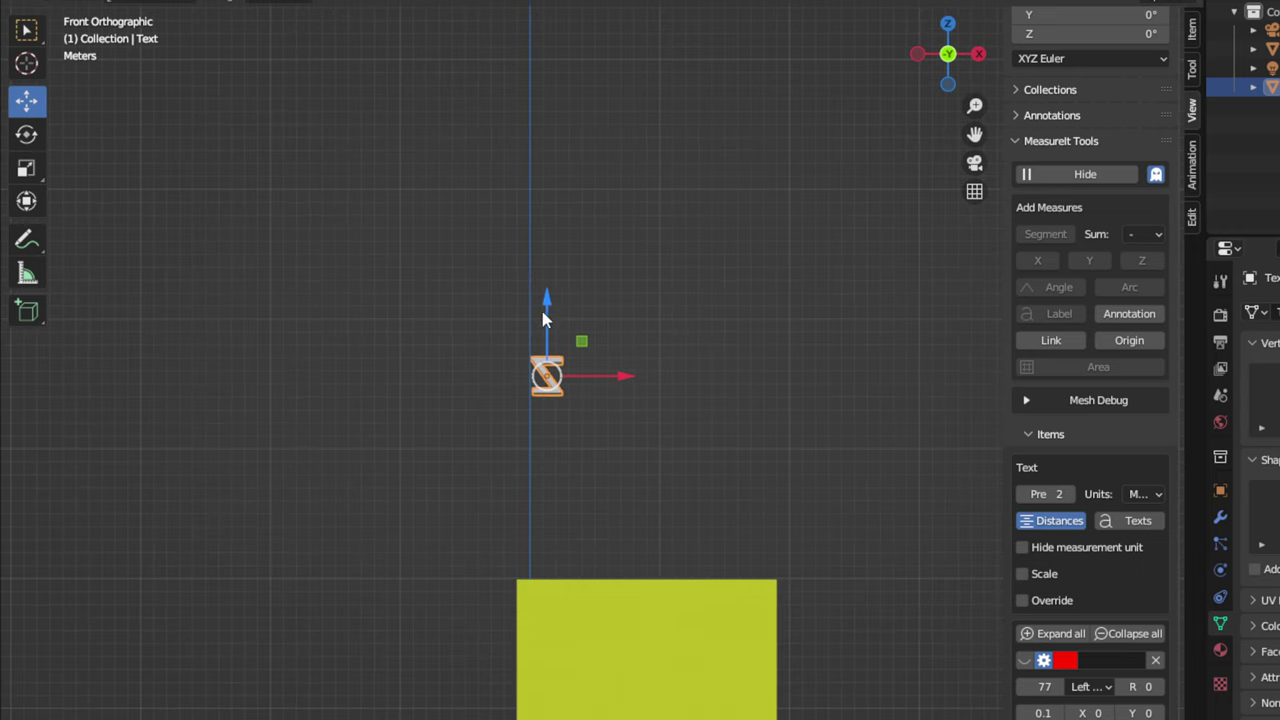
pyautogui.scroll(-1, 544, 322)
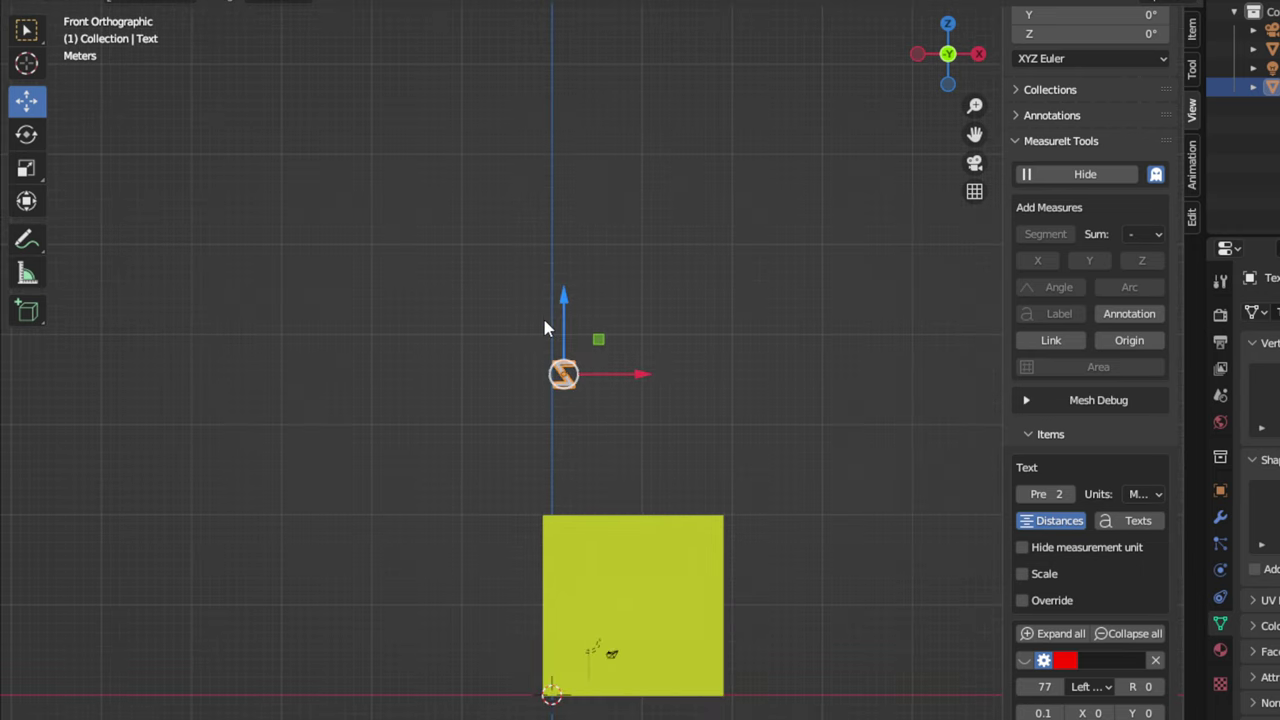
pyautogui.scroll(-1, 543, 318)
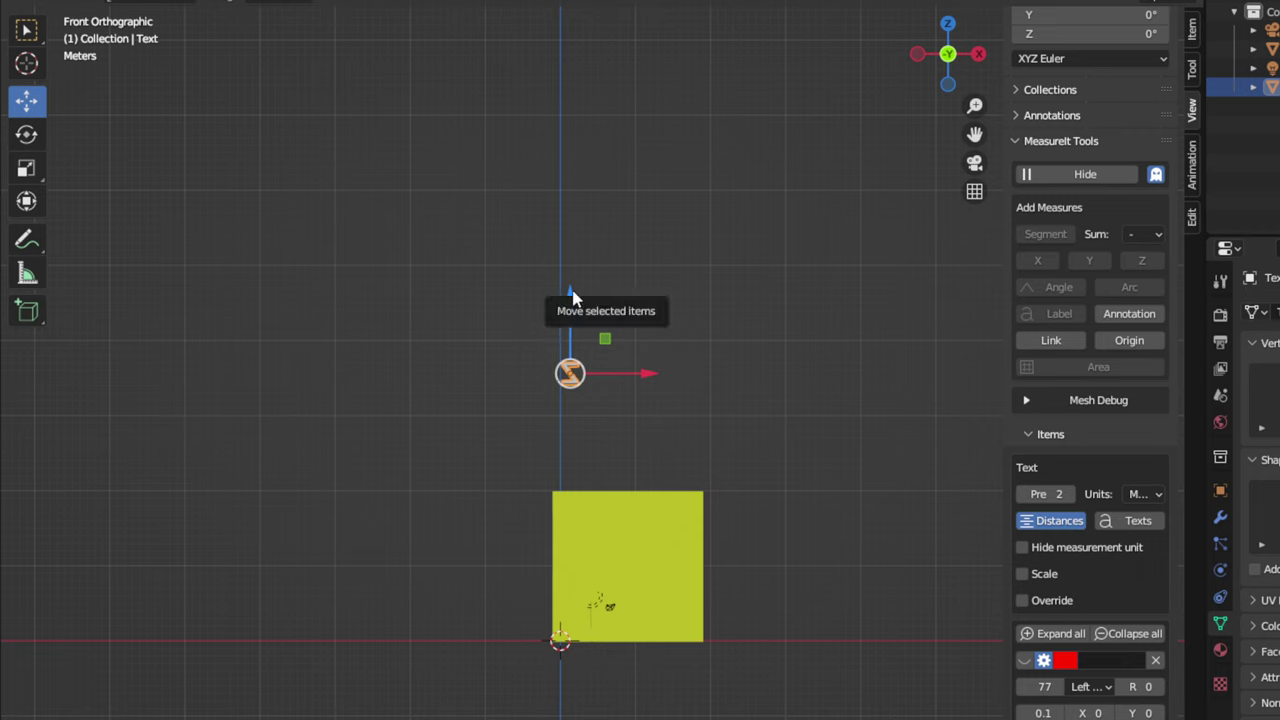
pyautogui.moveTo(572, 295); pyautogui.dragTo(565, 494)
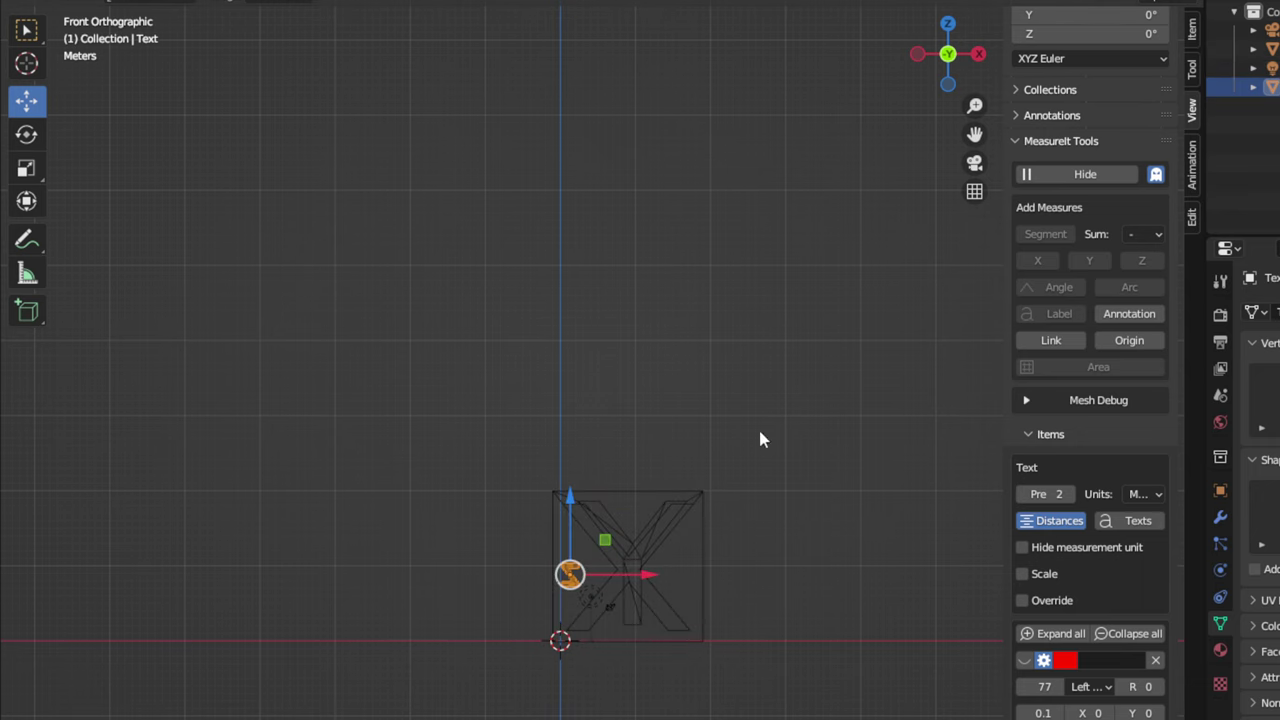
pyautogui.scroll(2, 694, 502)
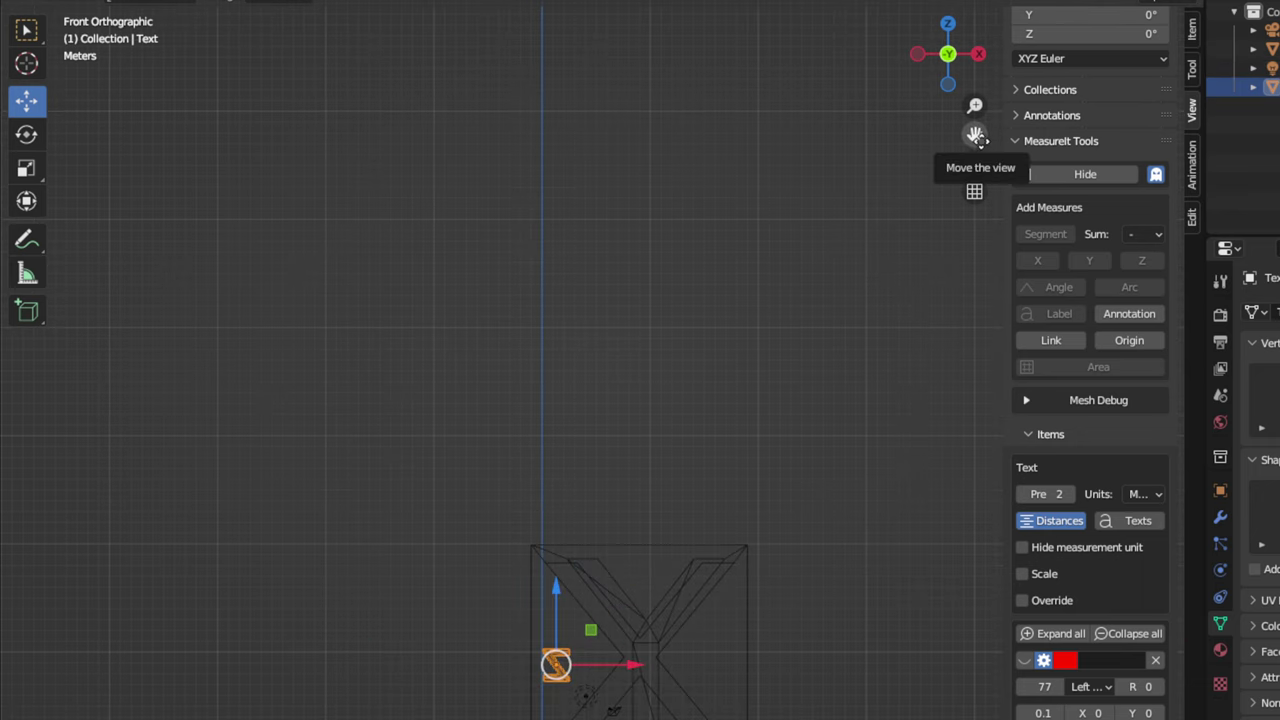
pyautogui.moveTo(976, 136); pyautogui.dragTo(962, 4)
pyautogui.moveTo(618, 487); pyautogui.dragTo(699, 476)
pyautogui.scroll(3, 682, 474)
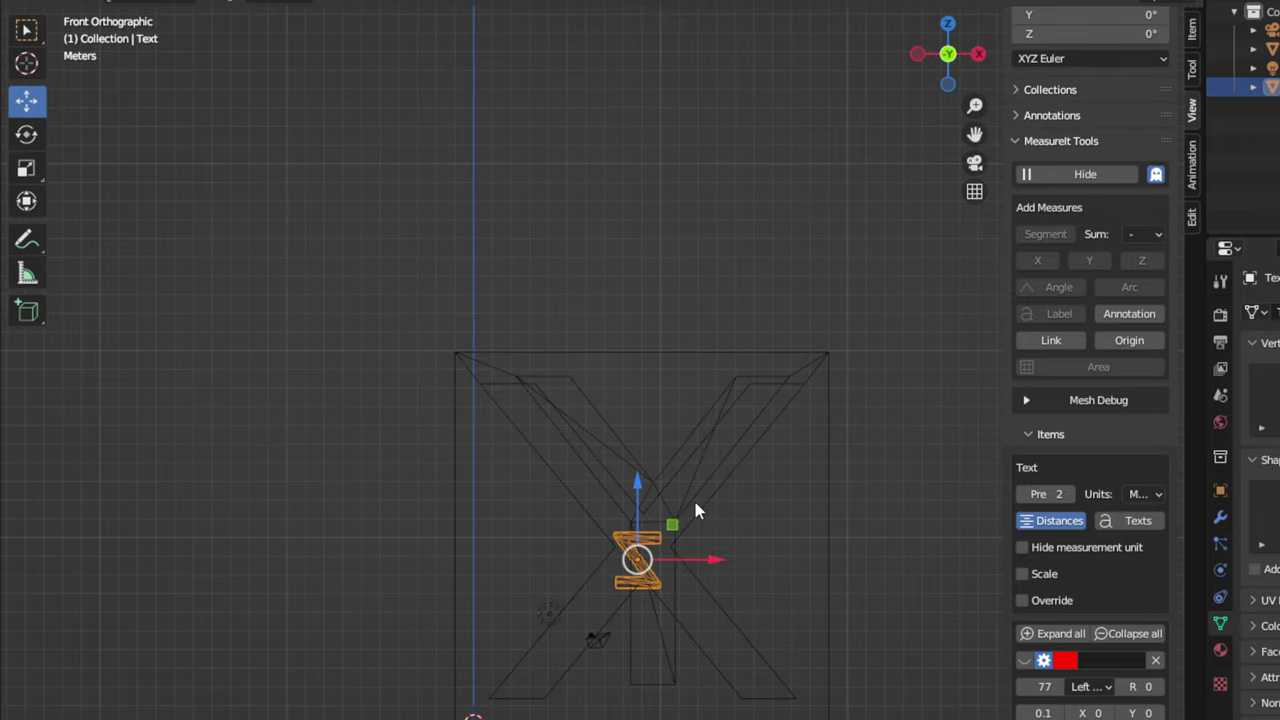
pyautogui.scroll(1, 694, 508)
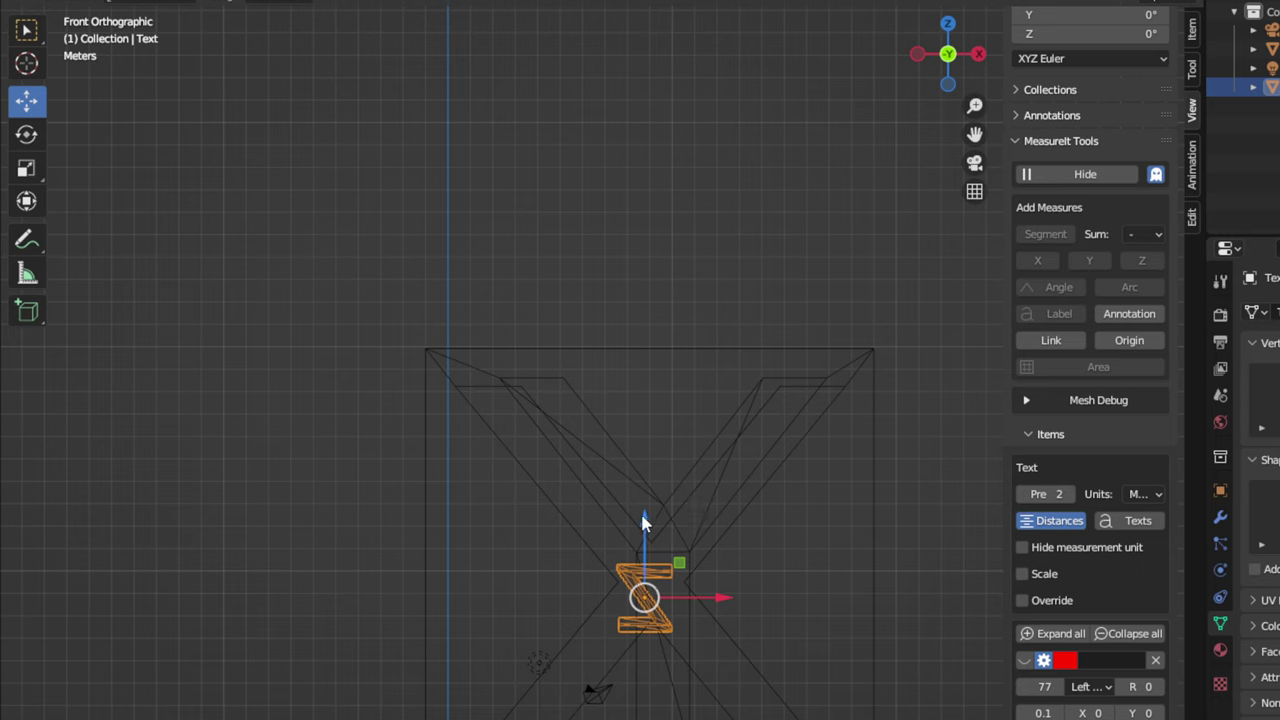
pyautogui.moveTo(645, 521); pyautogui.dragTo(649, 495)
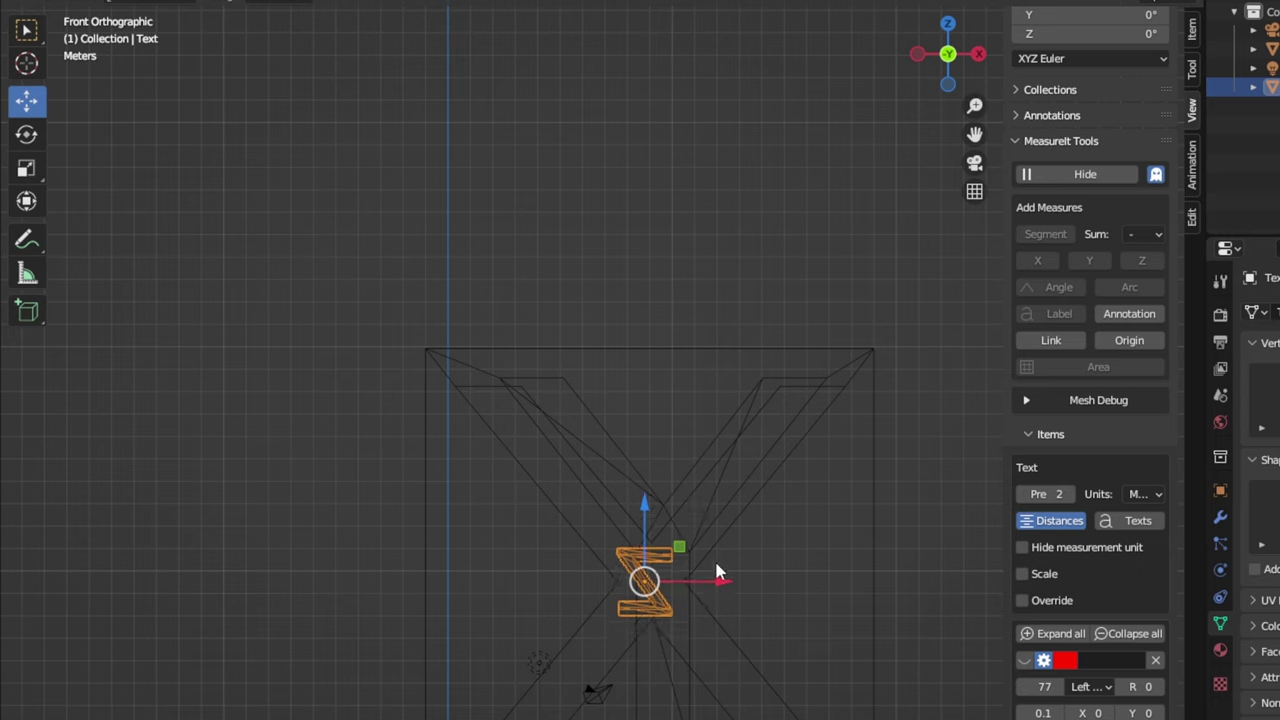
pyautogui.moveTo(706, 582); pyautogui.dragTo(717, 580)
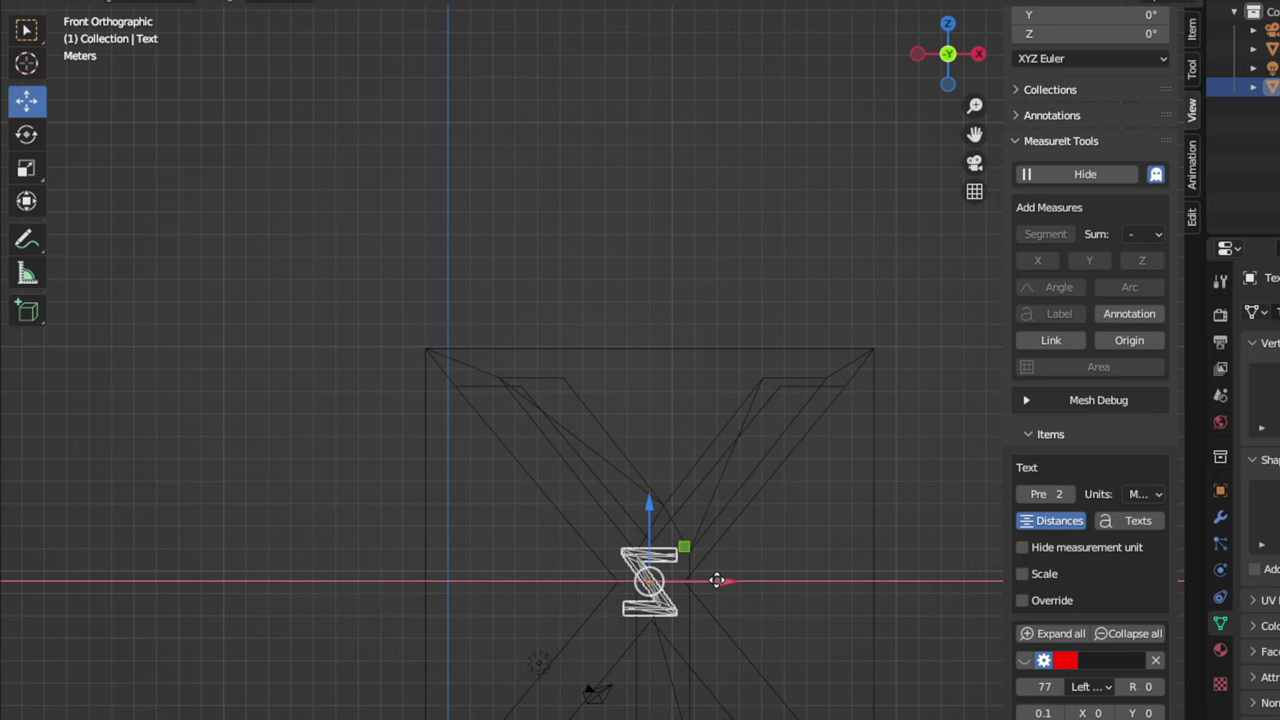
pyautogui.moveTo(717, 580); pyautogui.dragTo(721, 580)
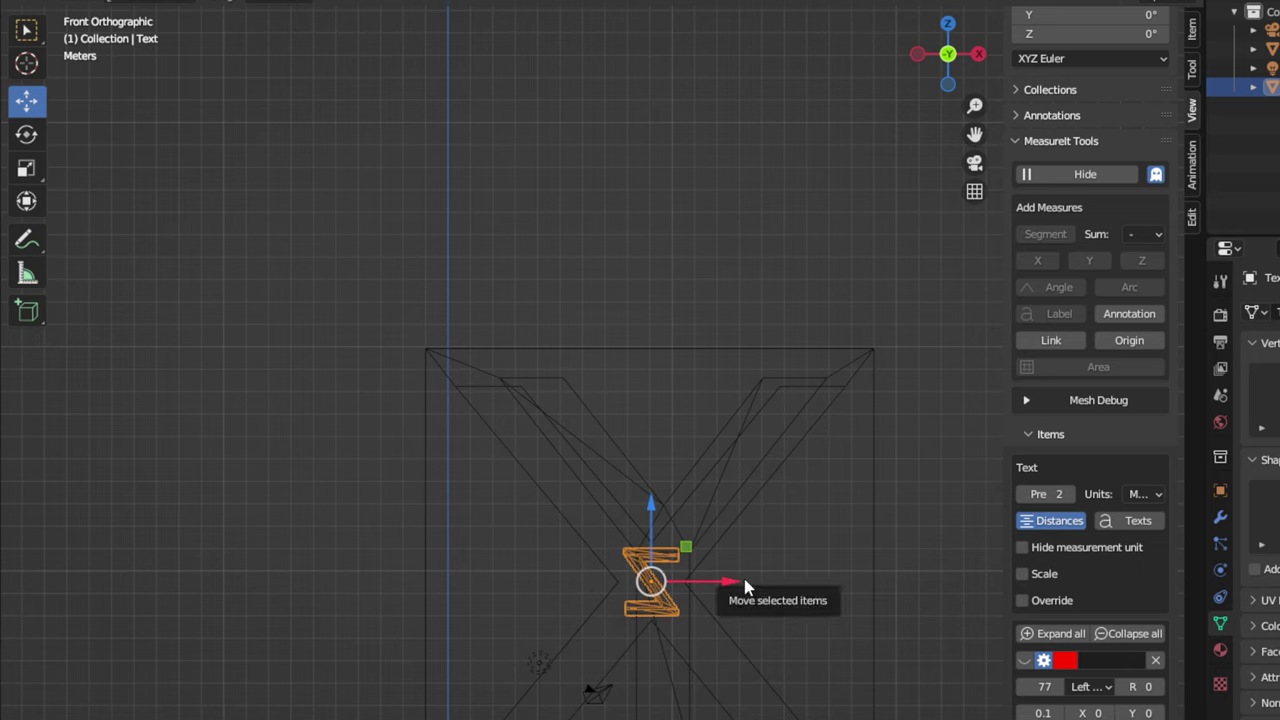
pyautogui.scroll(-2, 742, 585)
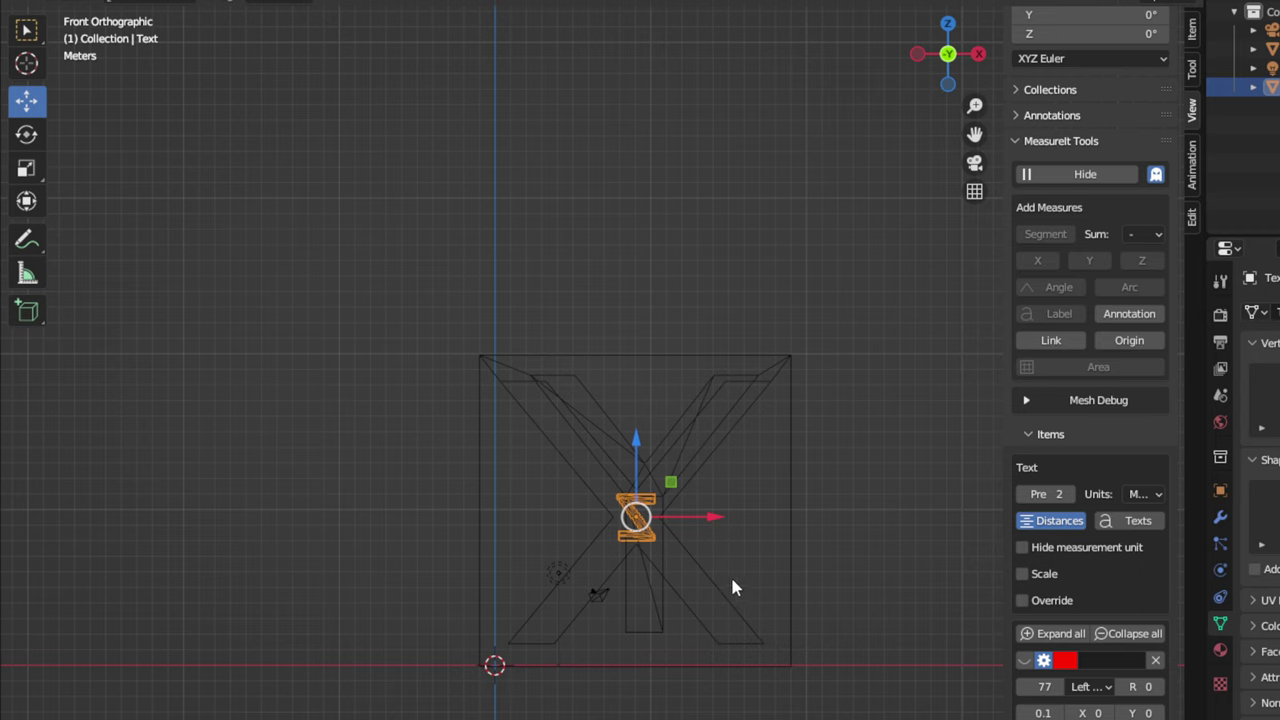
# Step: Scale the Z up to fill most of the cube's front face and nudge it slightly upward
pyautogui.press('g')
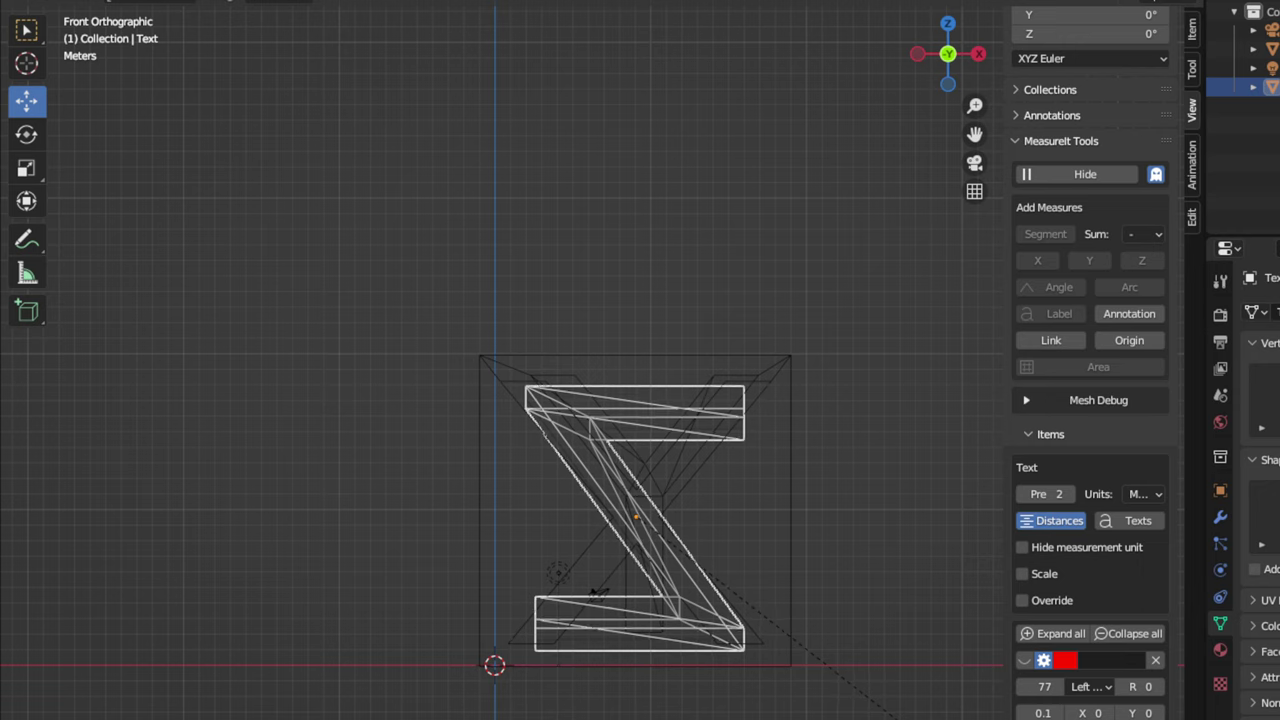
pyautogui.press('Return')
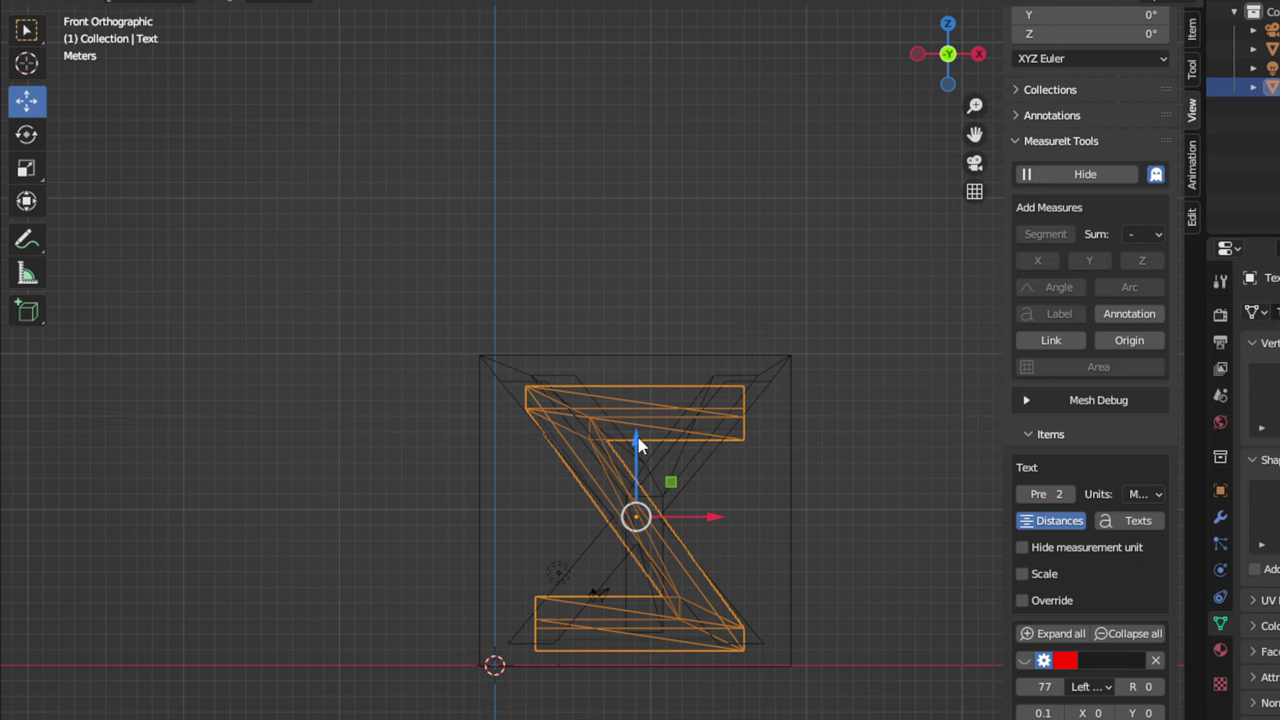
pyautogui.moveTo(640, 446); pyautogui.dragTo(639, 424)
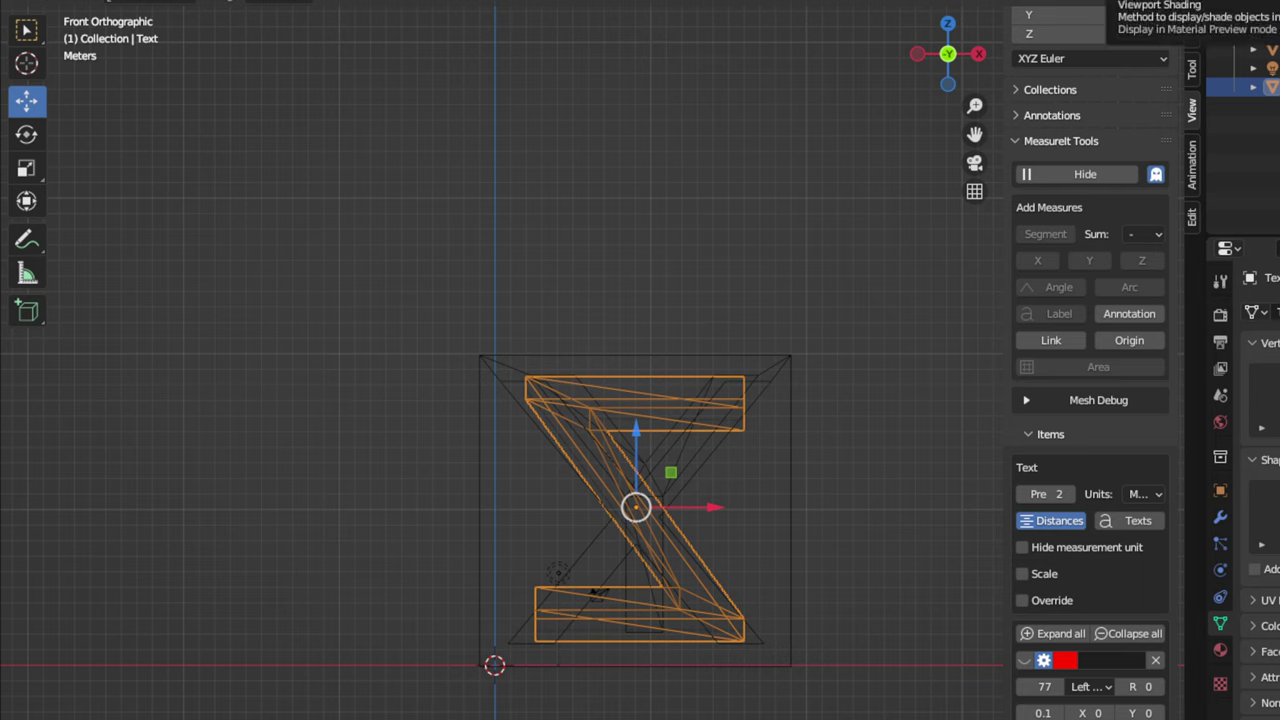
# Step: In Material Preview, rotate the Z 90° around Y from the Right view
pyautogui.click(1125, 4)
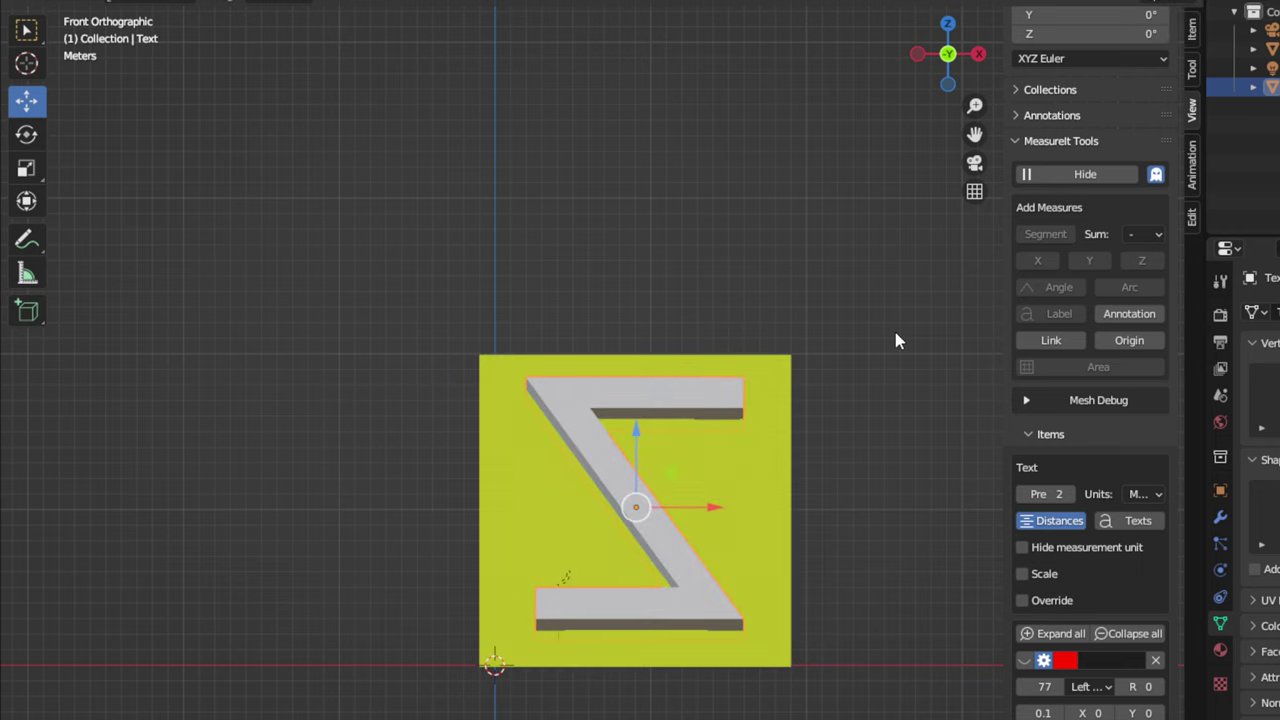
pyautogui.press('KP_3')
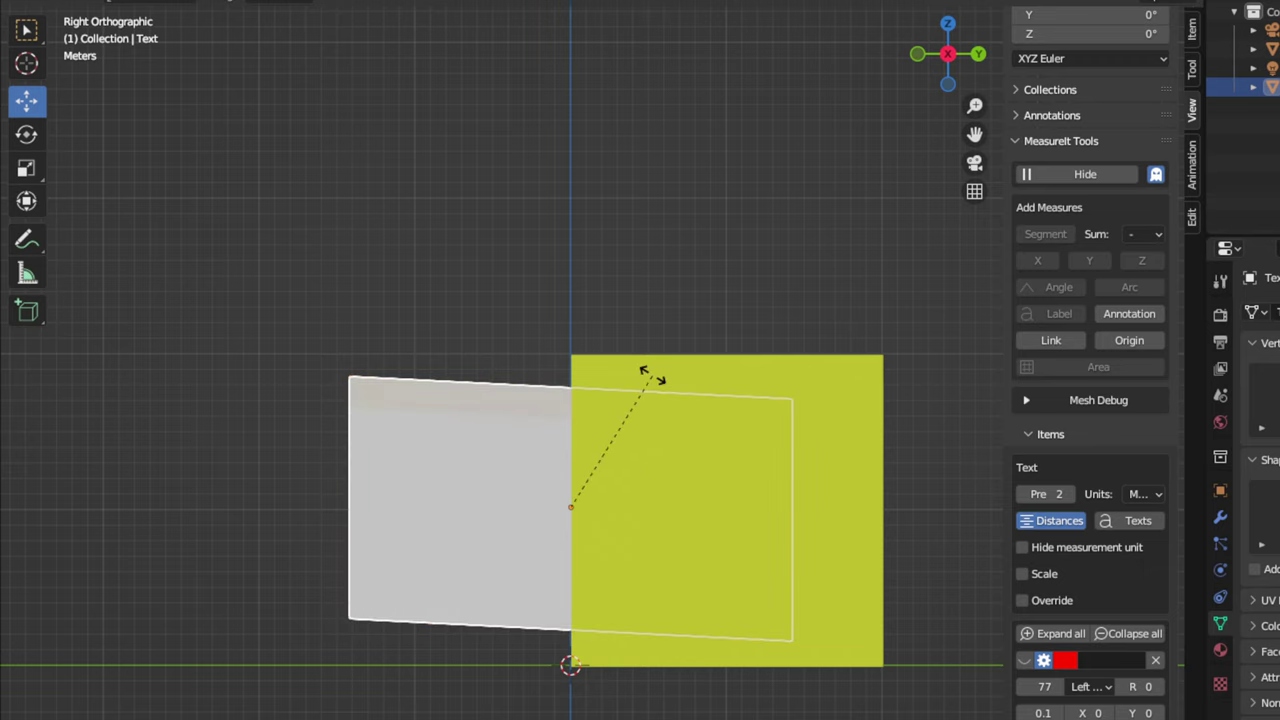
pyautogui.write('y90')
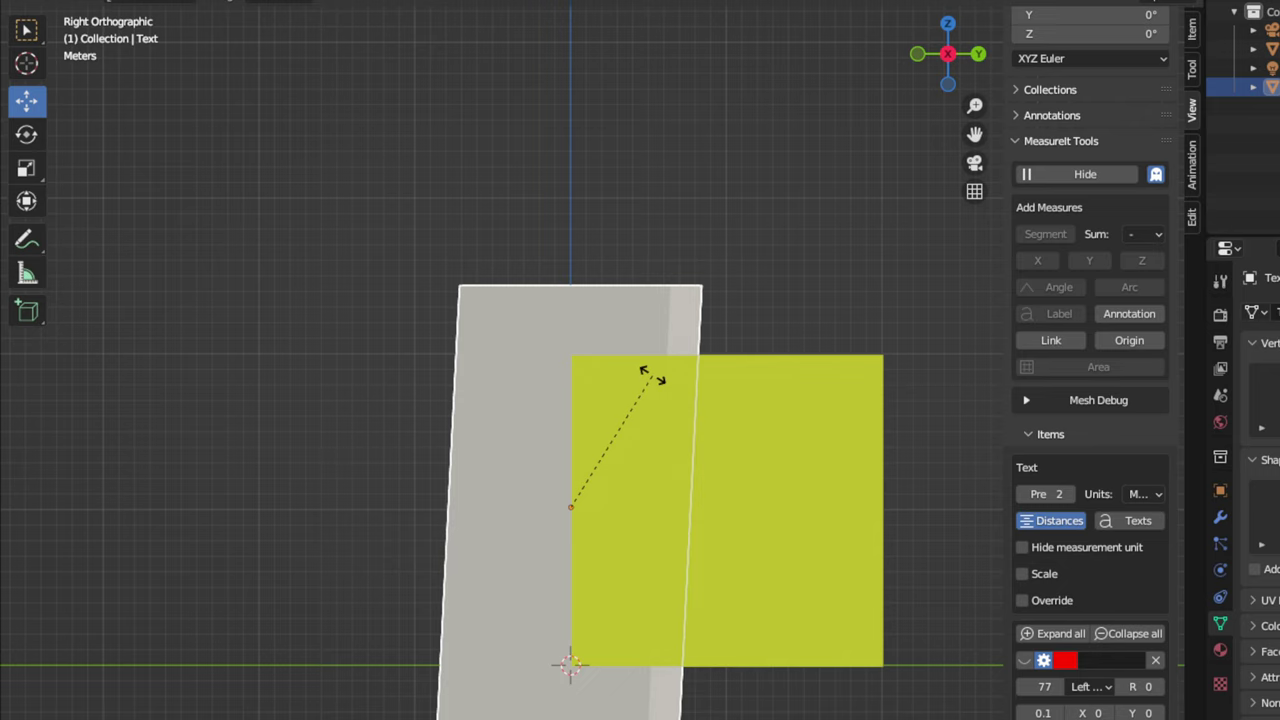
pyautogui.press('Return')
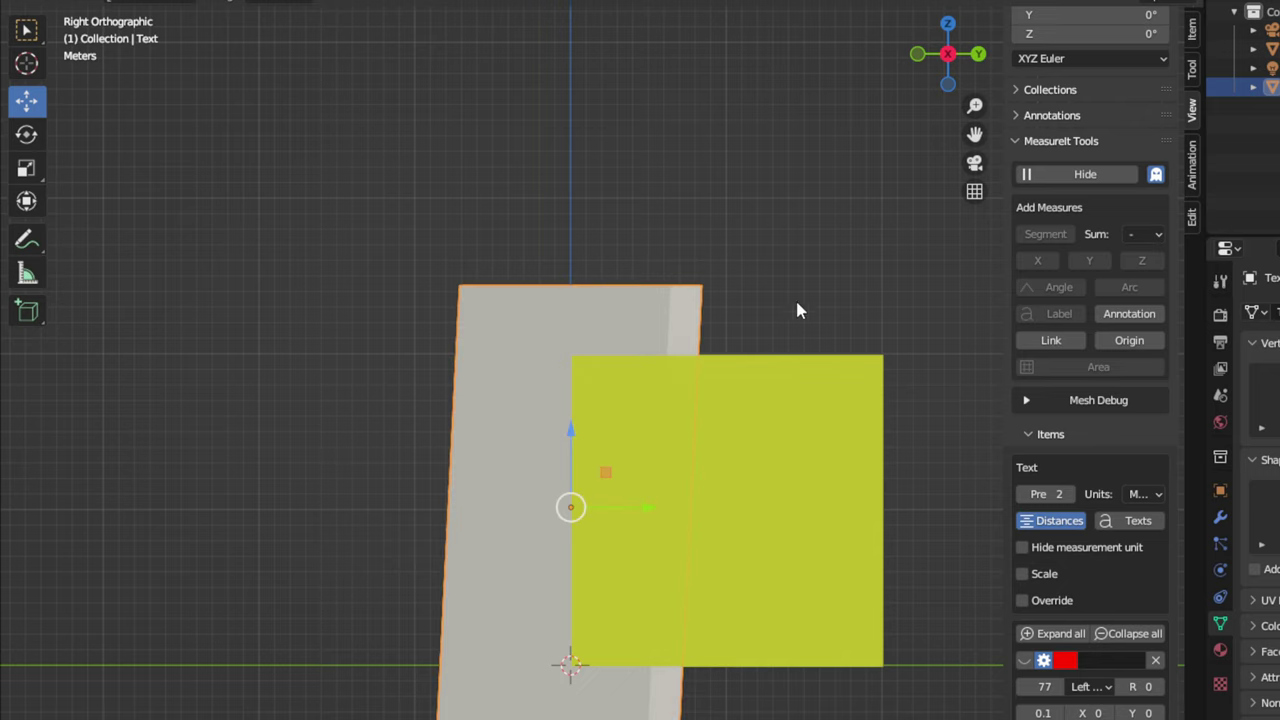
# Step: Raise the rotated Z and slide it over the cube's top face, checking from Top view
pyautogui.moveTo(570, 432); pyautogui.dragTo(703, 103)
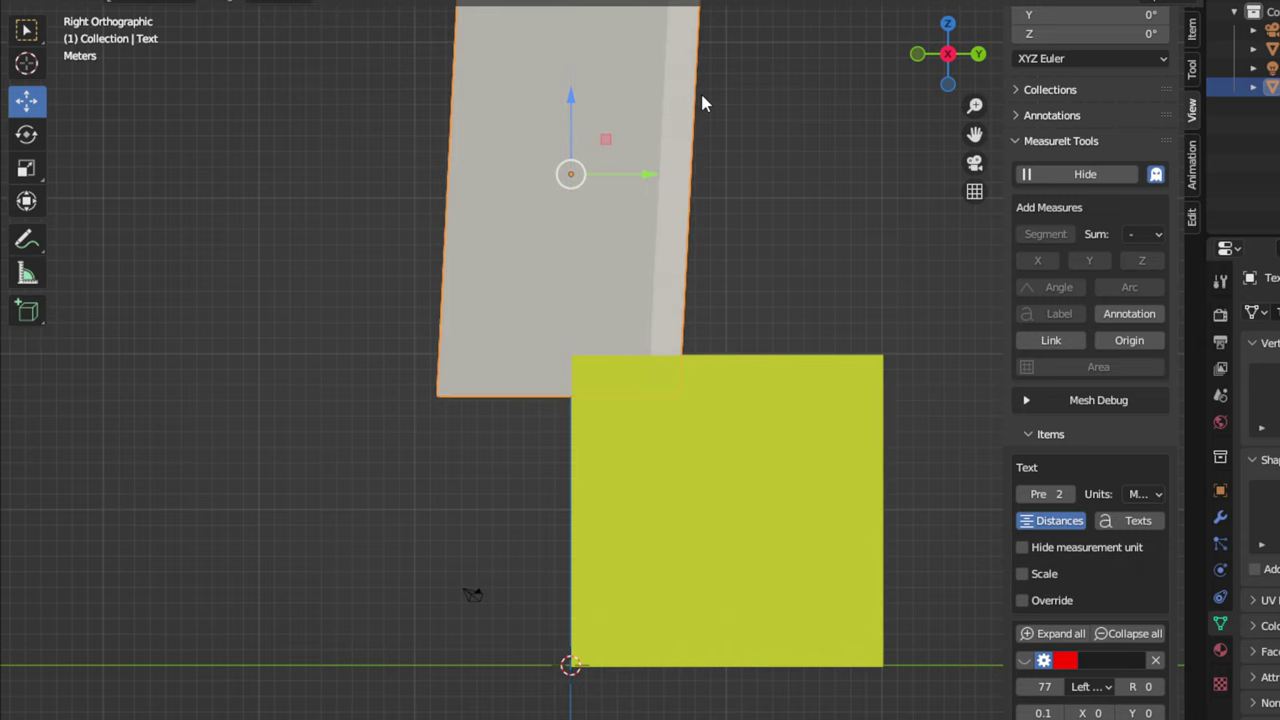
pyautogui.moveTo(974, 134); pyautogui.dragTo(950, 152)
pyautogui.moveTo(448, 612); pyautogui.dragTo(330, 715)
pyautogui.moveTo(494, 297); pyautogui.dragTo(648, 267)
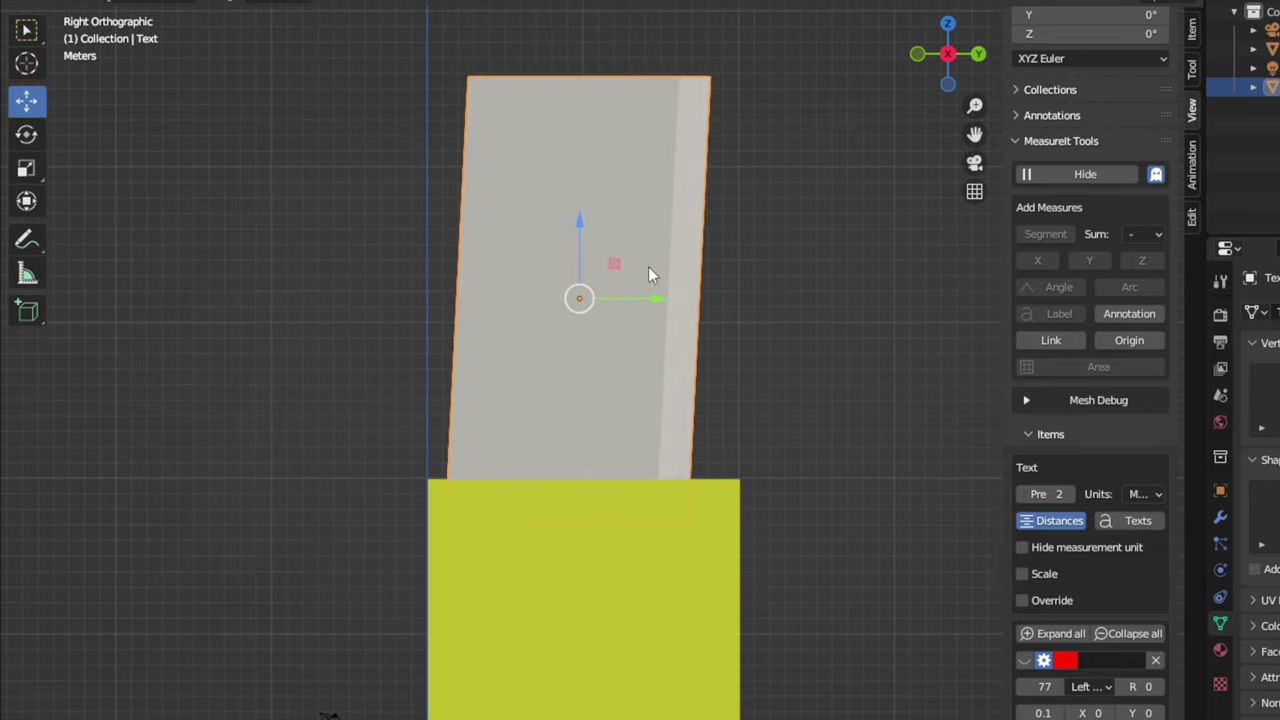
pyautogui.click(948, 26)
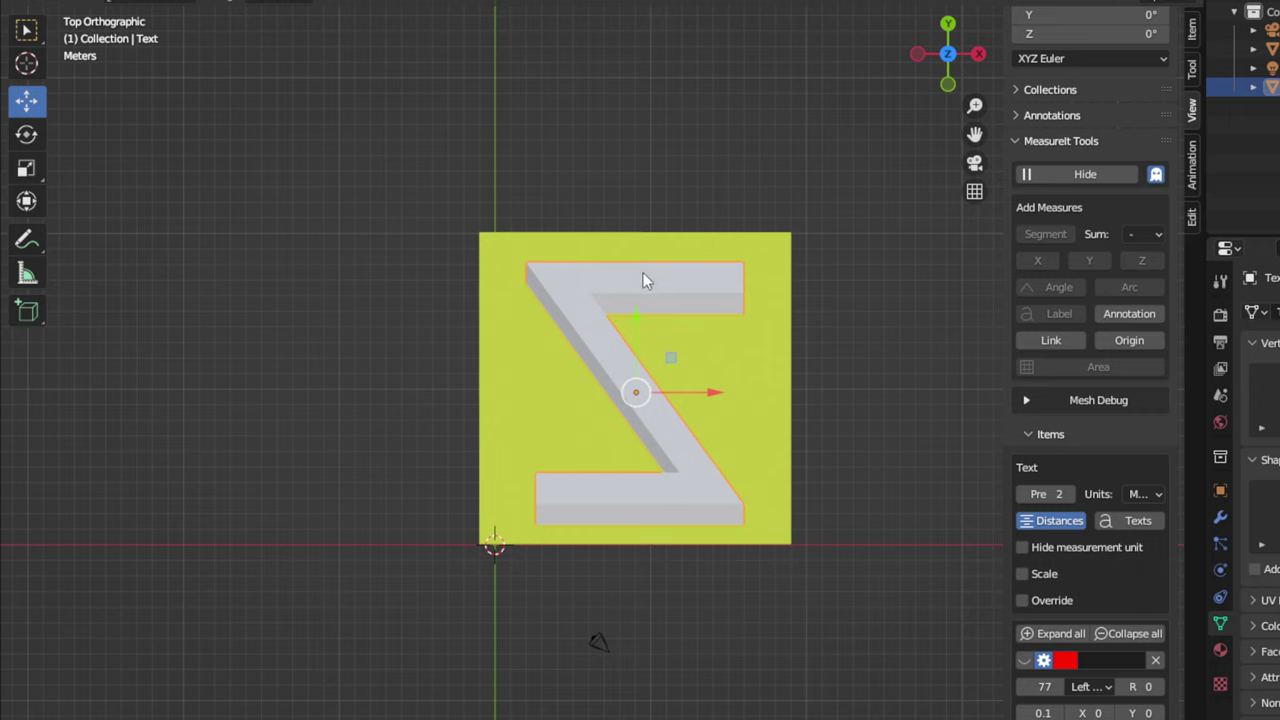
# Step: Try rotating the Z by 90°, then -90°, then 180° on the cube's top face
pyautogui.write('r90')
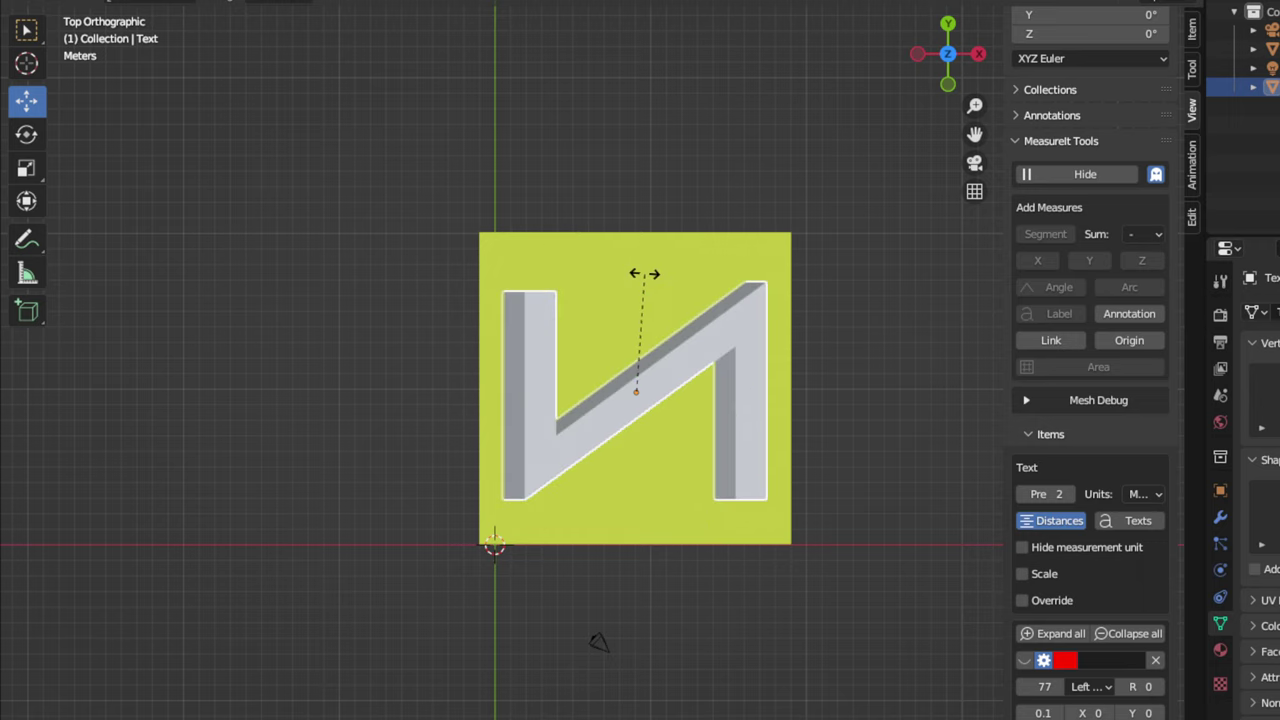
pyautogui.press('Return')
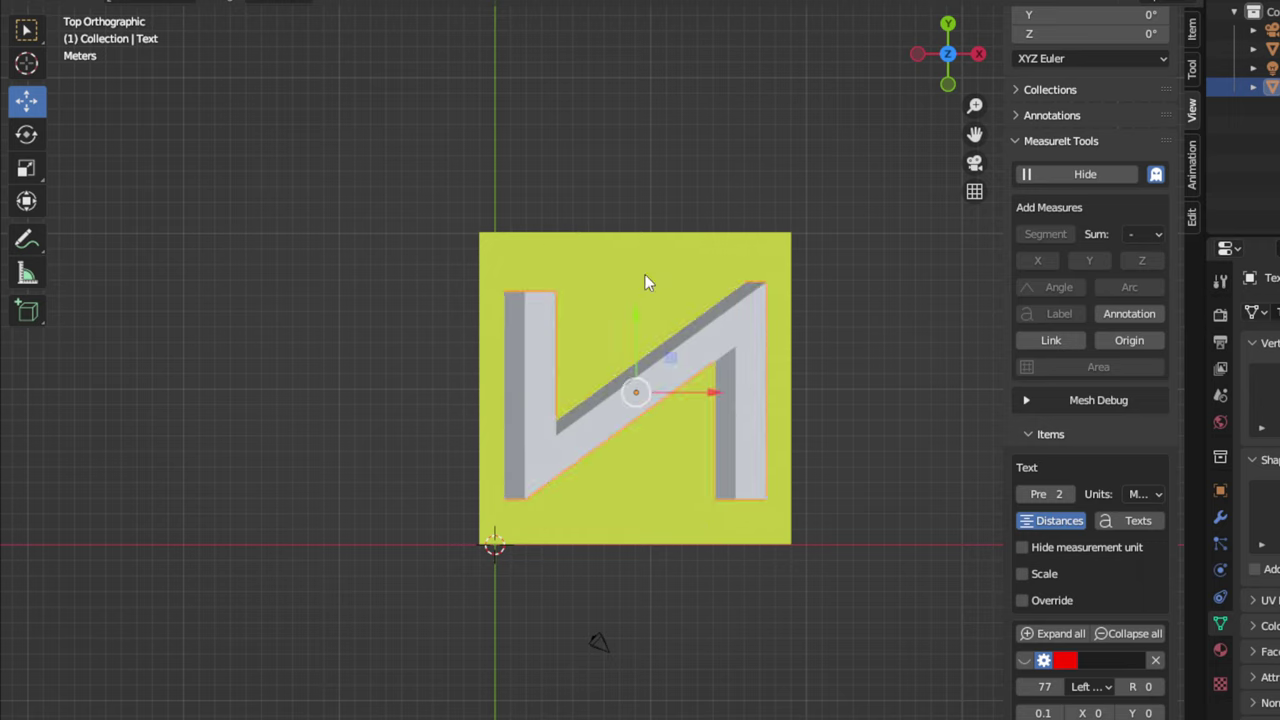
pyautogui.write('r-90')
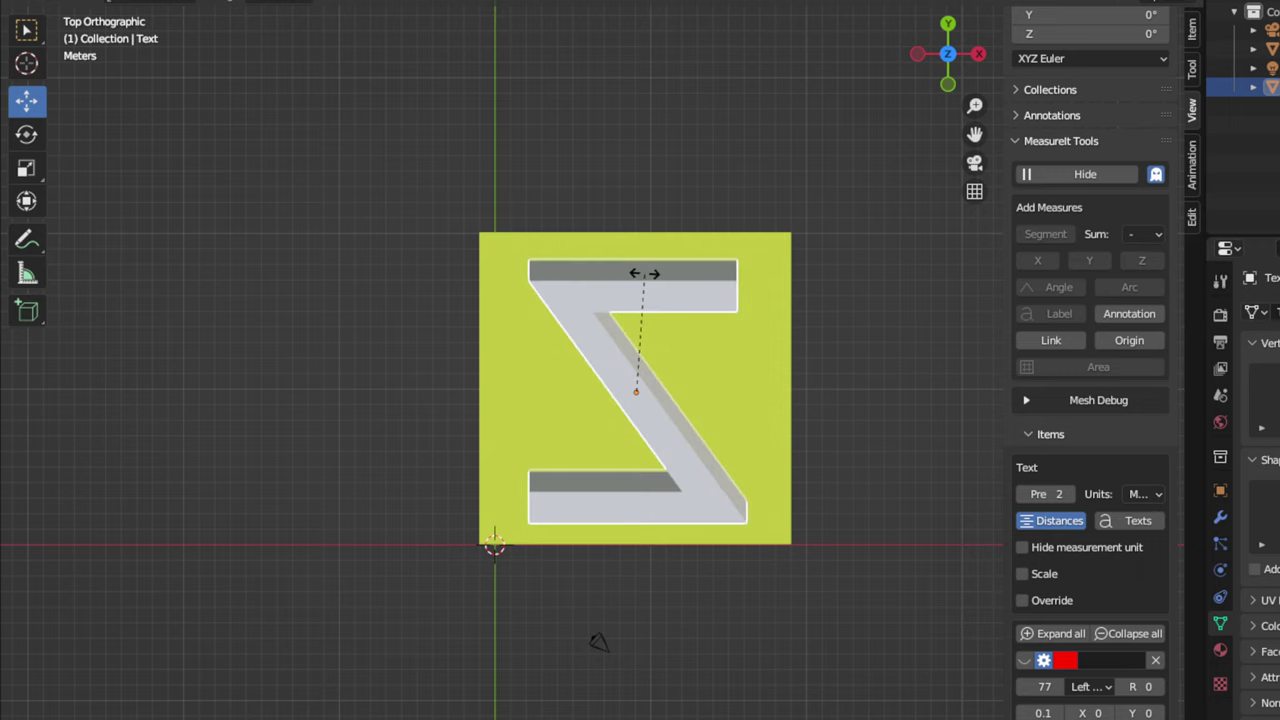
pyautogui.press('Return')
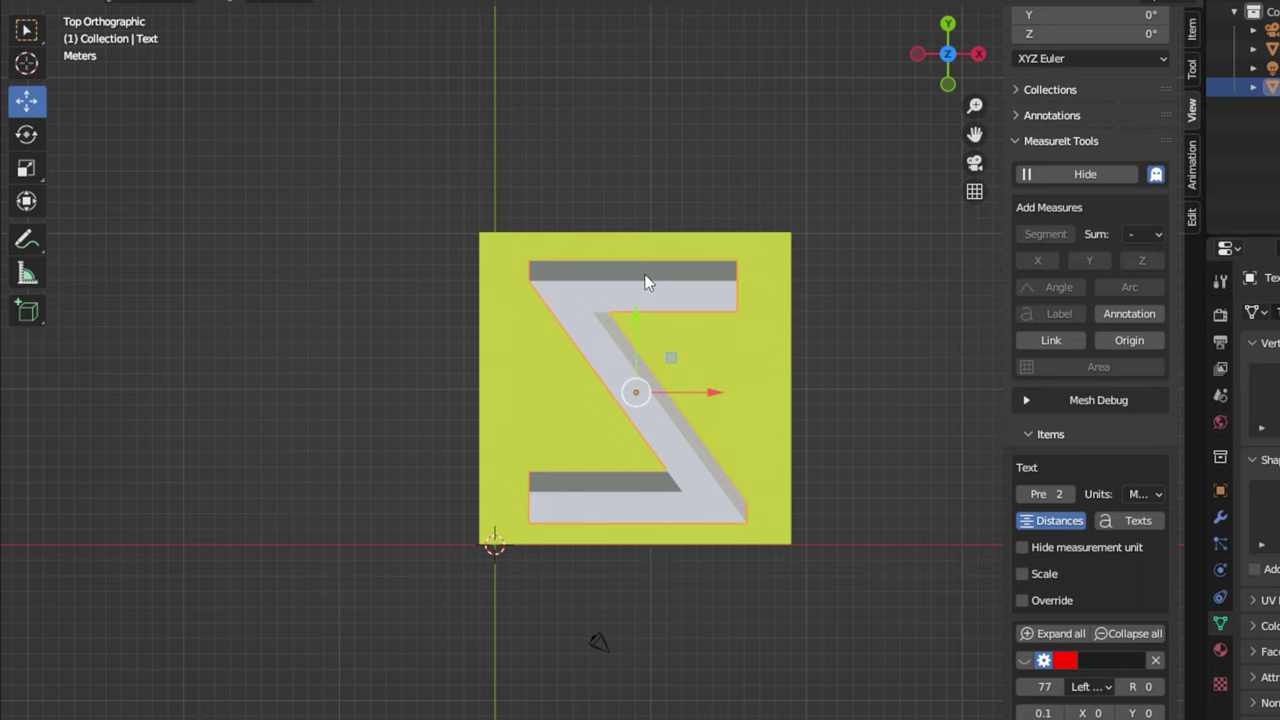
pyautogui.write('r180')
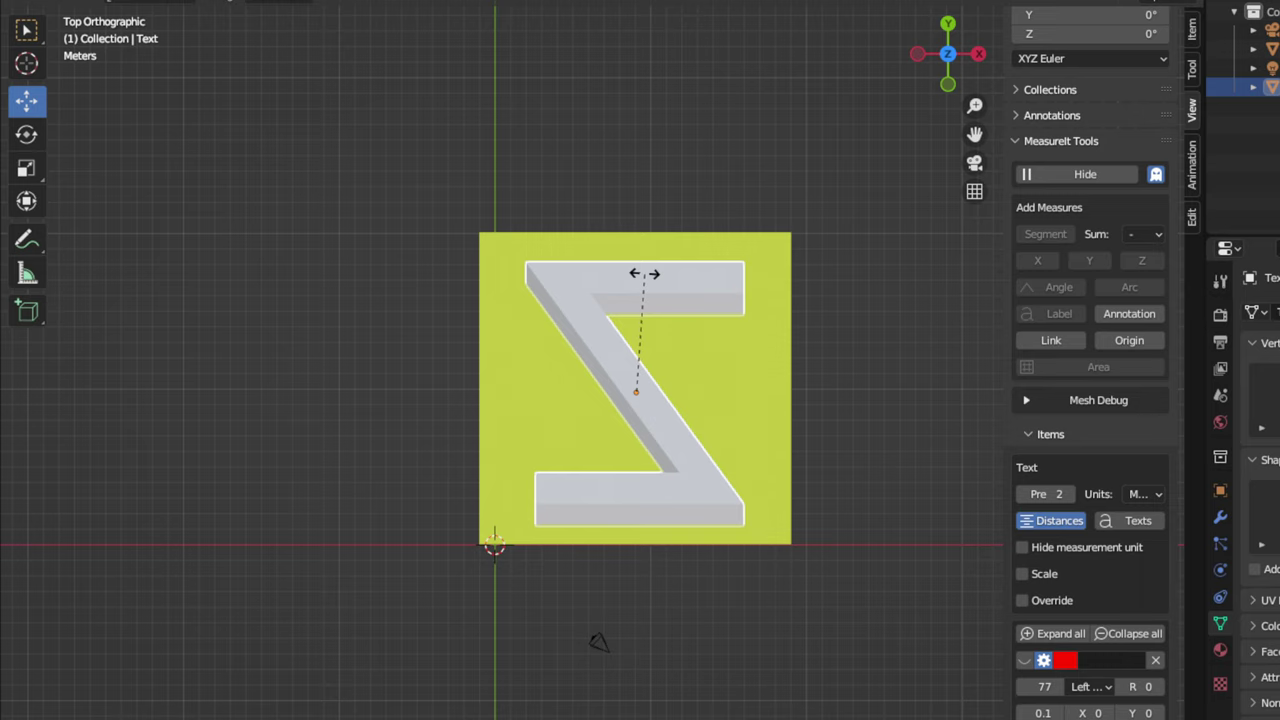
pyautogui.press('Return')
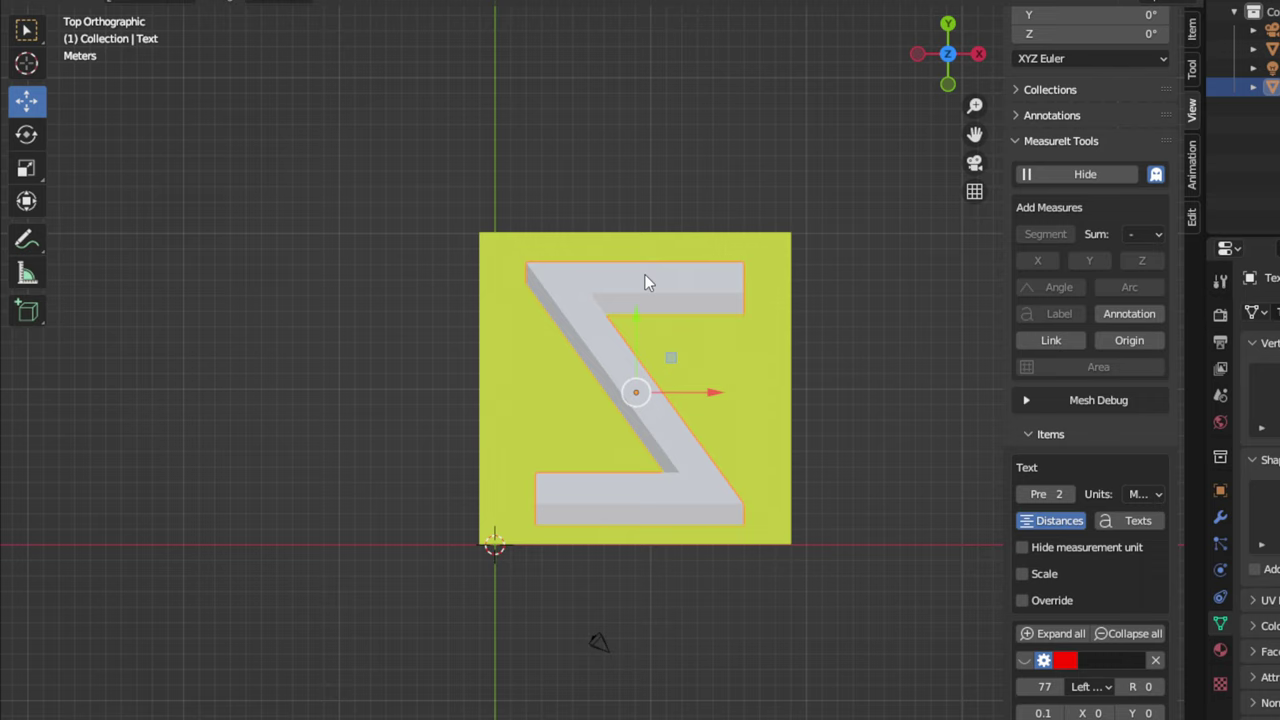
# Step: Rotate the Z again, discarding one attempt, until it lies a quarter turn sideways like an N
pyautogui.press('r')
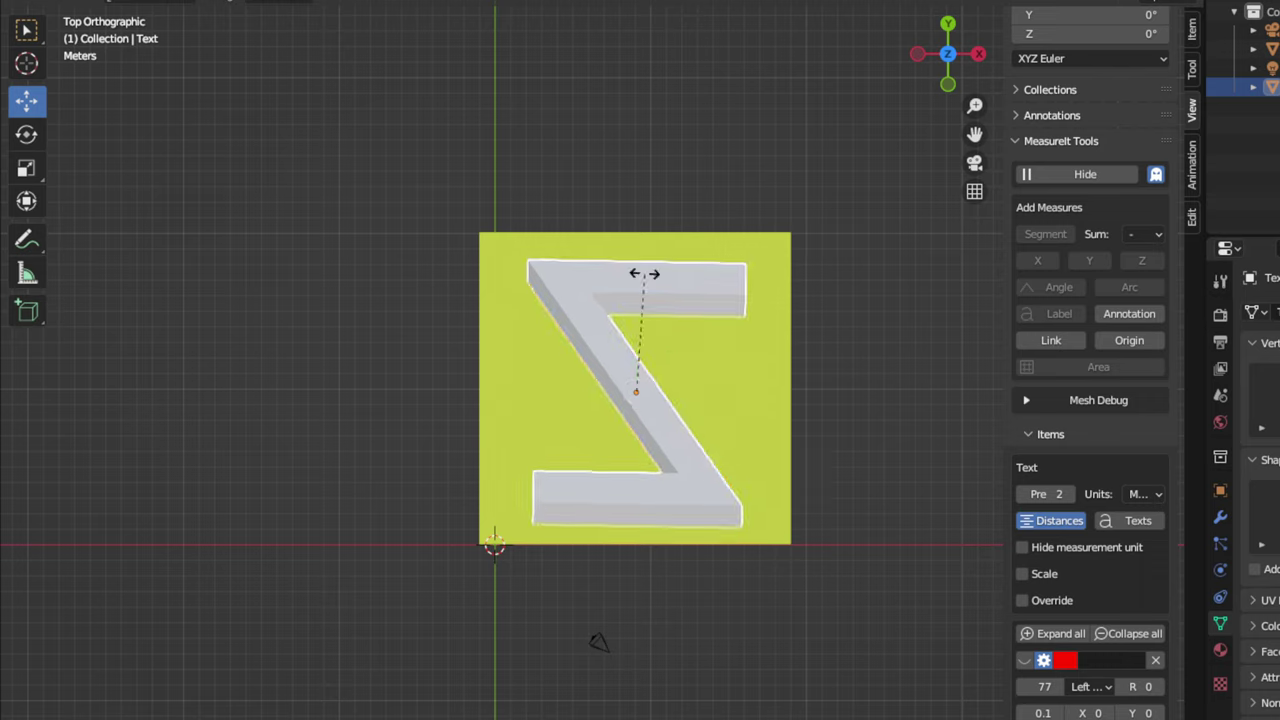
pyautogui.click(645, 278)
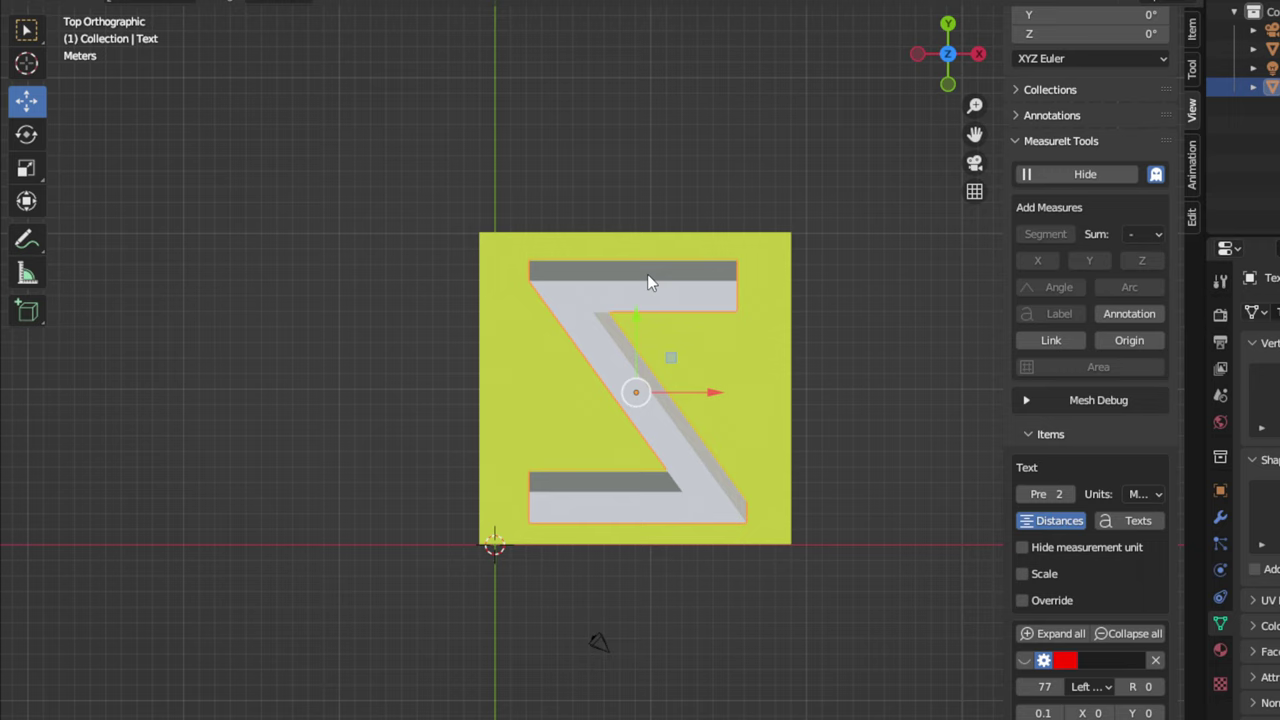
pyautogui.press('r')
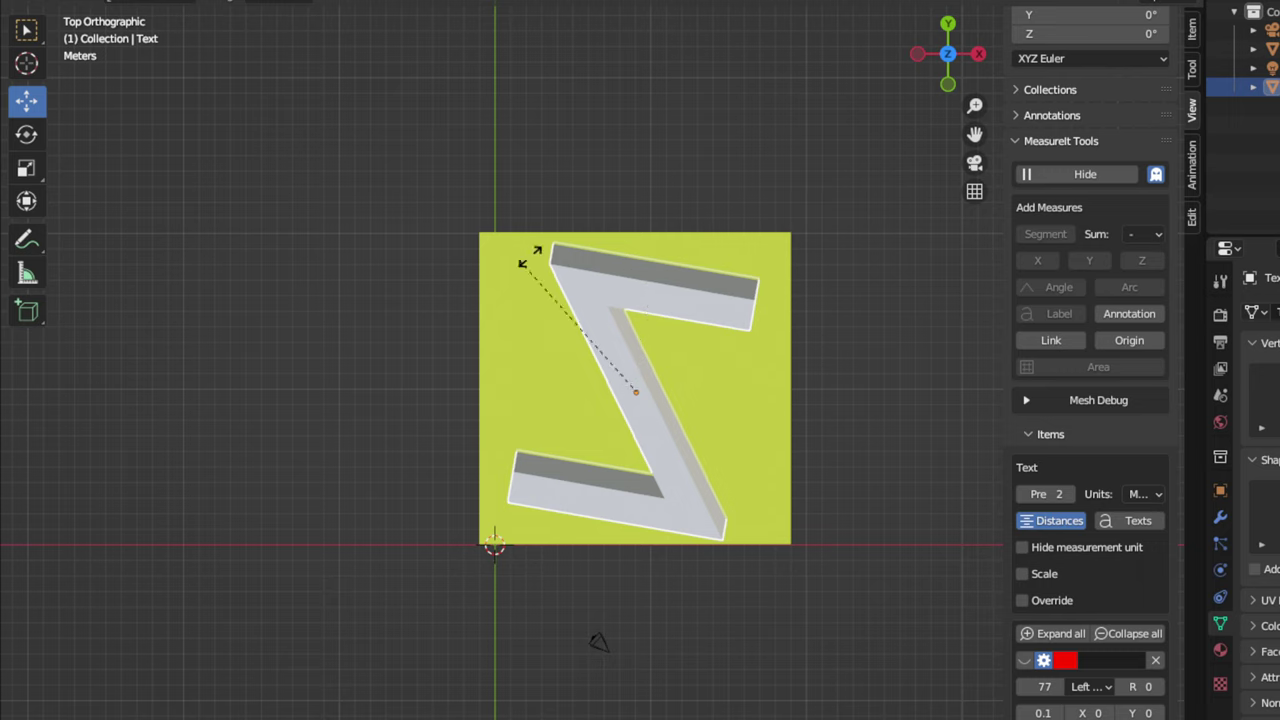
pyautogui.press('Escape')
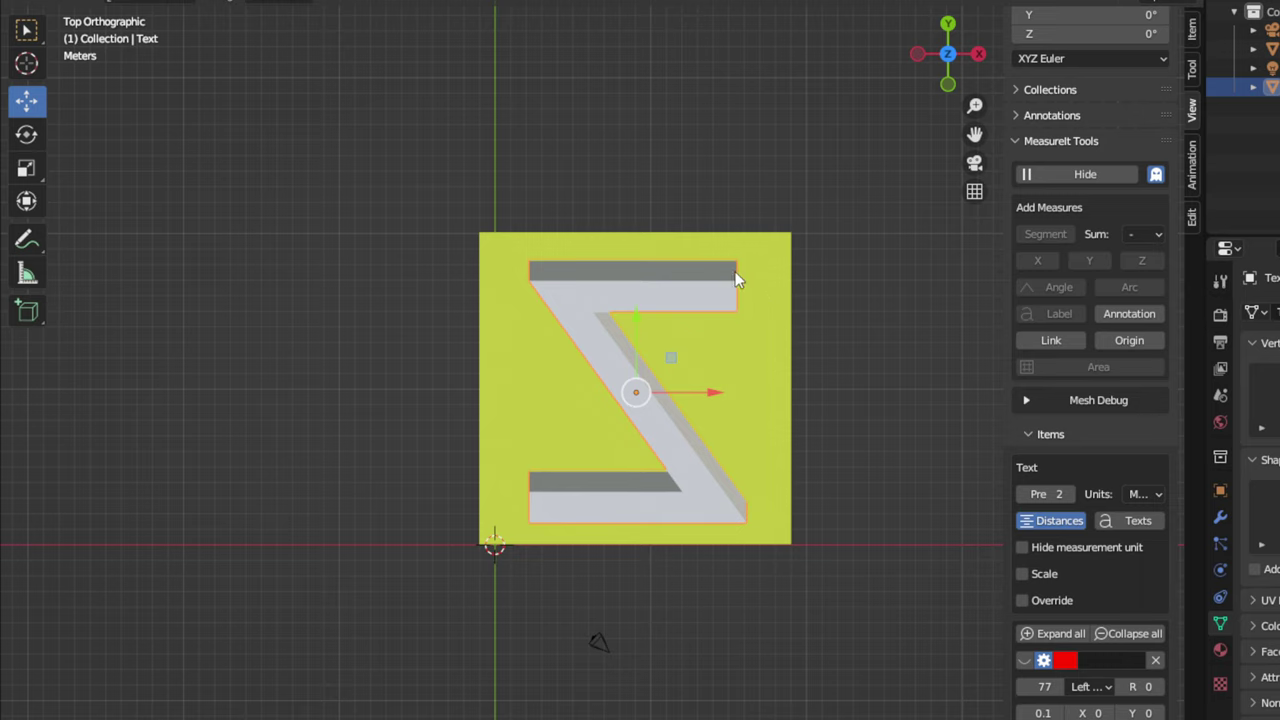
pyautogui.press('s')
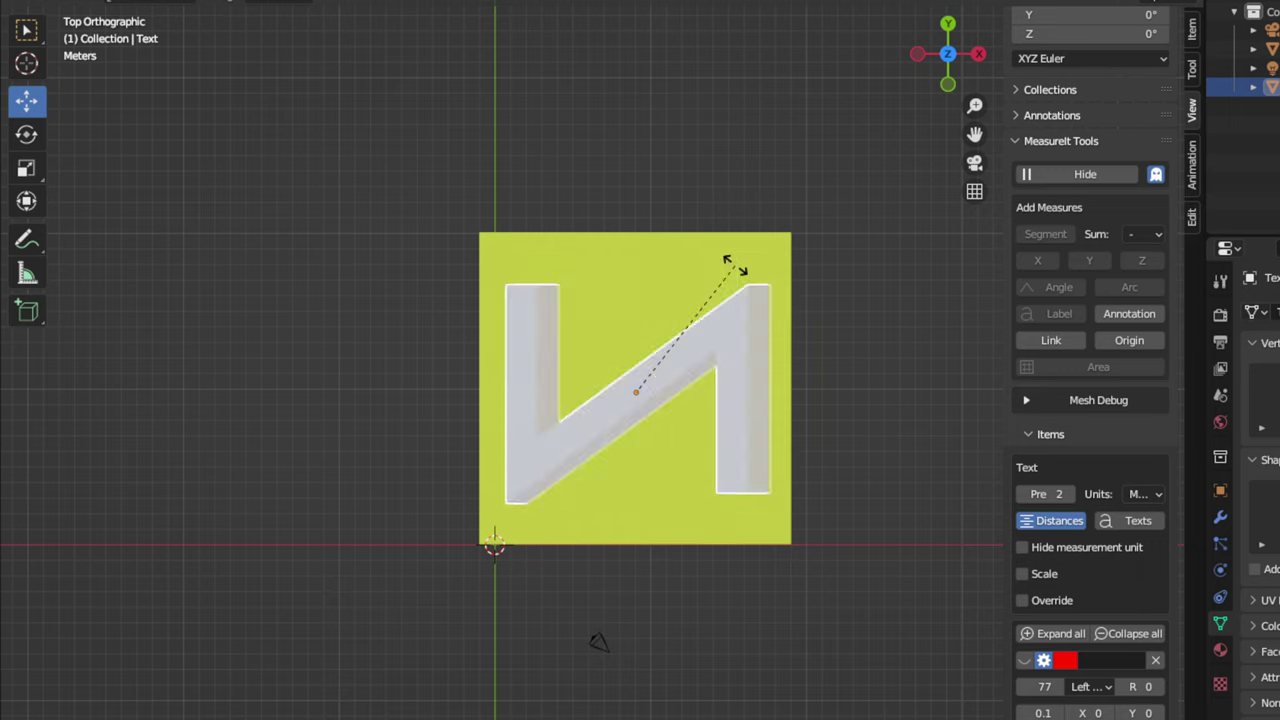
pyautogui.click(735, 266)
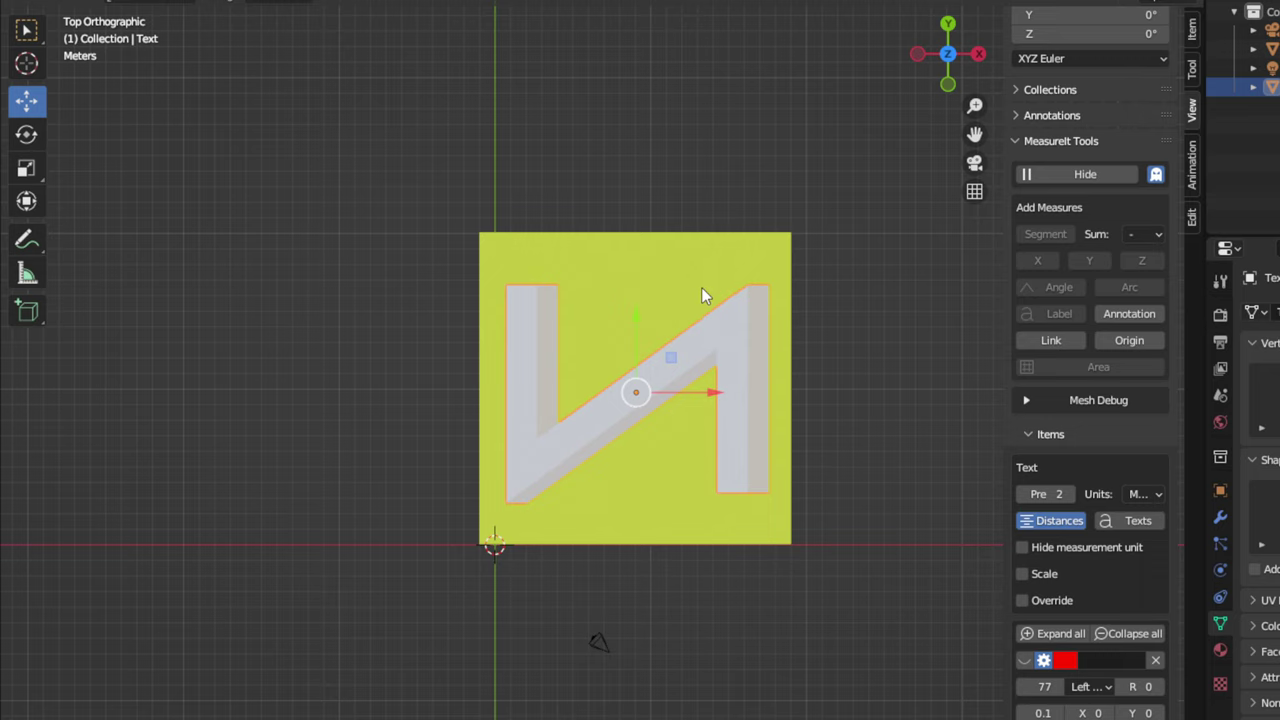
# Step: Rotate the letter -90° so it reads as a Z, then view it from the right side
pyautogui.write('r-90')
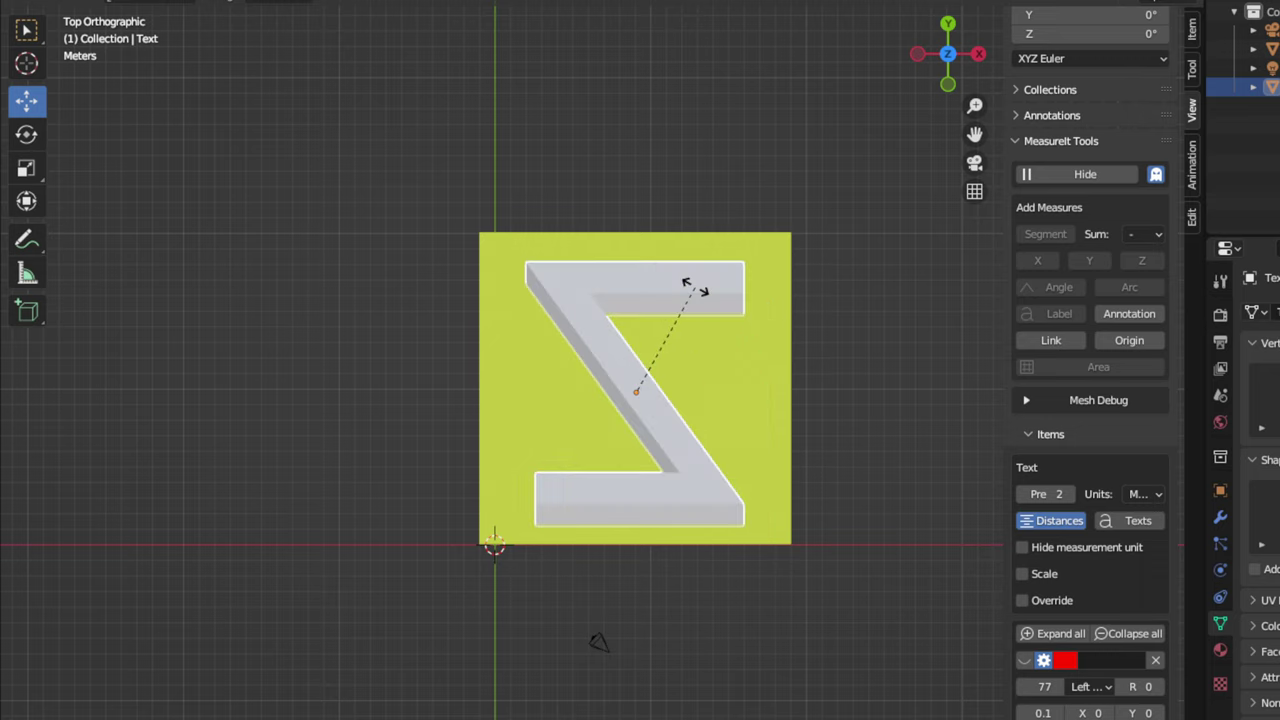
pyautogui.press('Return')
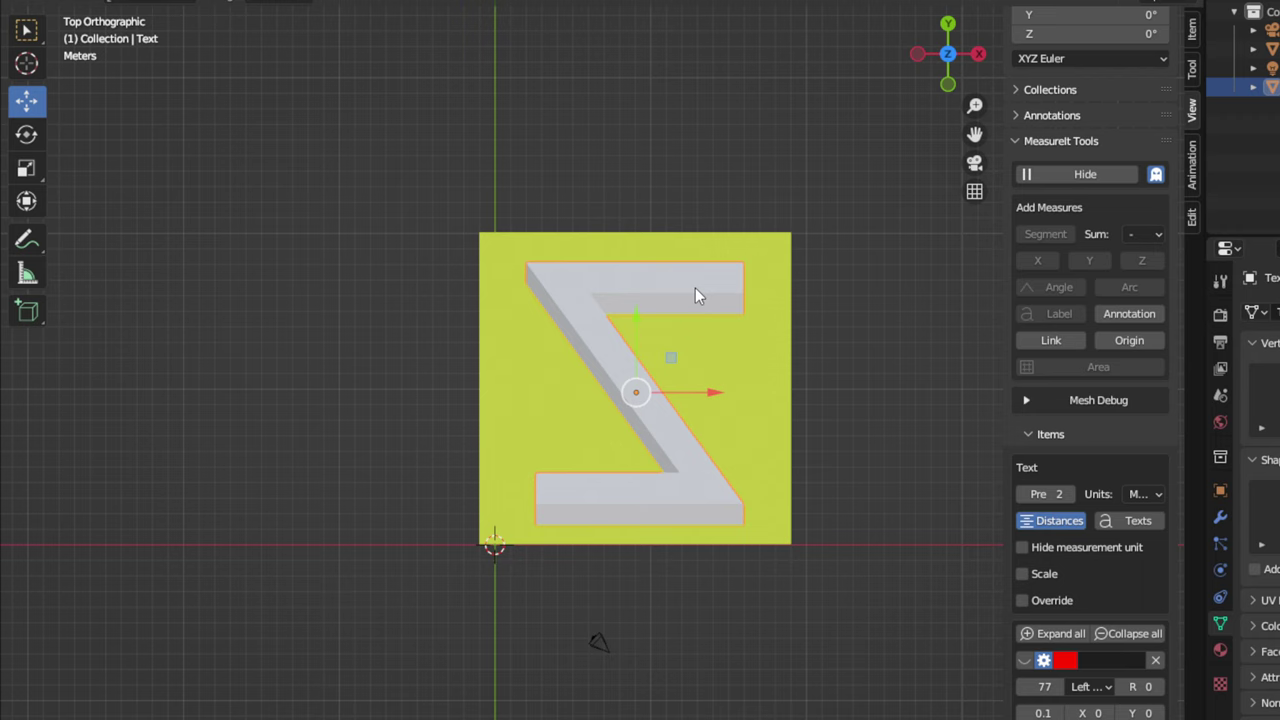
pyautogui.press('KP_3')
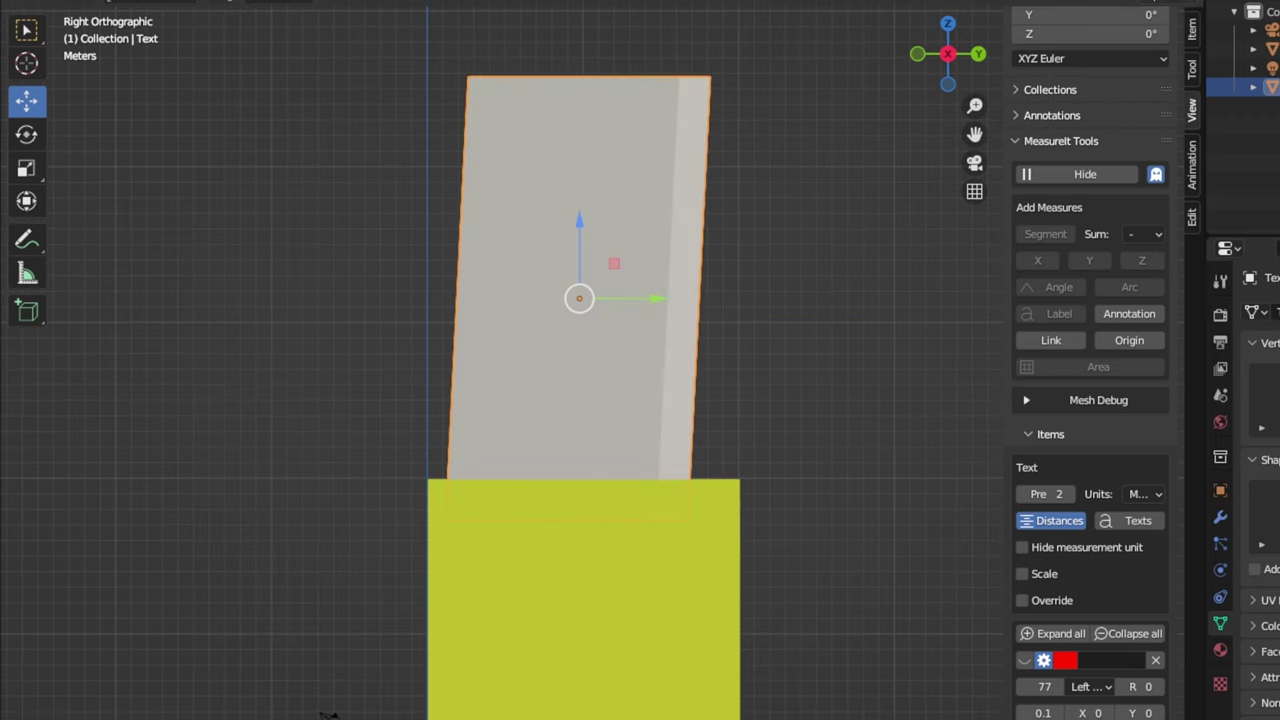
# Step: In wireframe, raise the Z letter along its height and rotate it 90° twice
pyautogui.hotkey('shift', 'z')
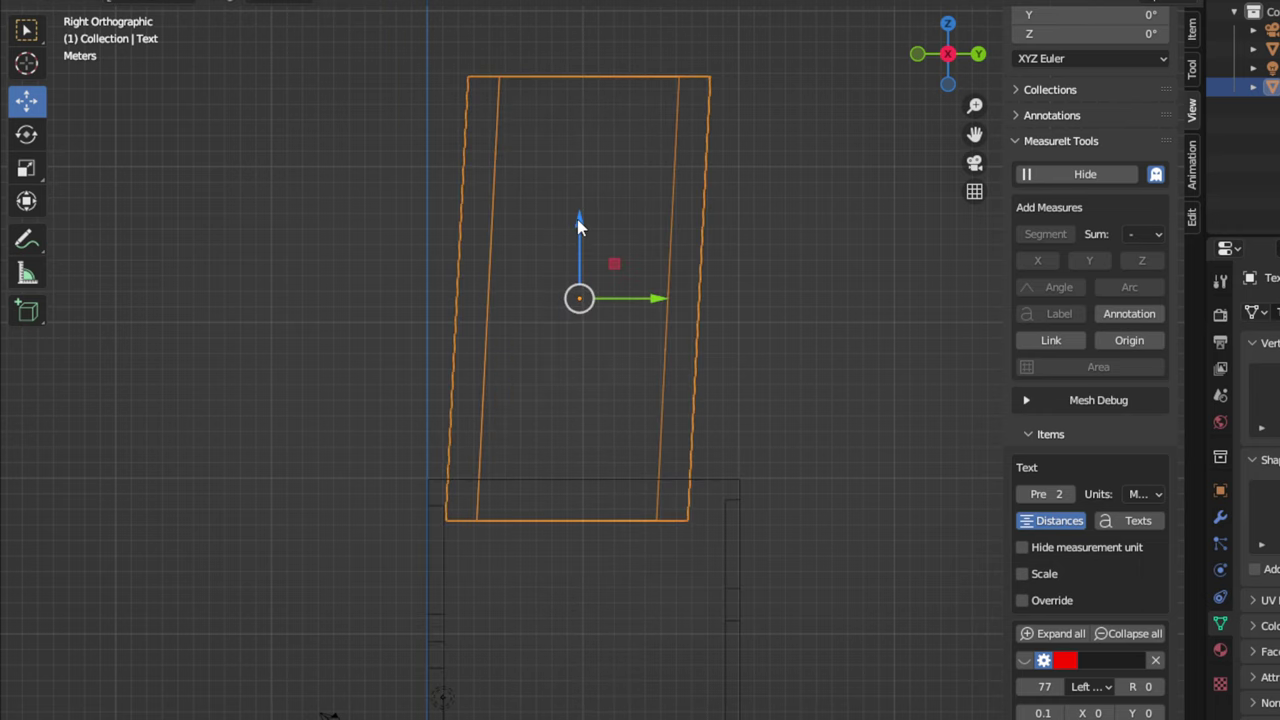
pyautogui.moveTo(578, 220); pyautogui.dragTo(582, 190)
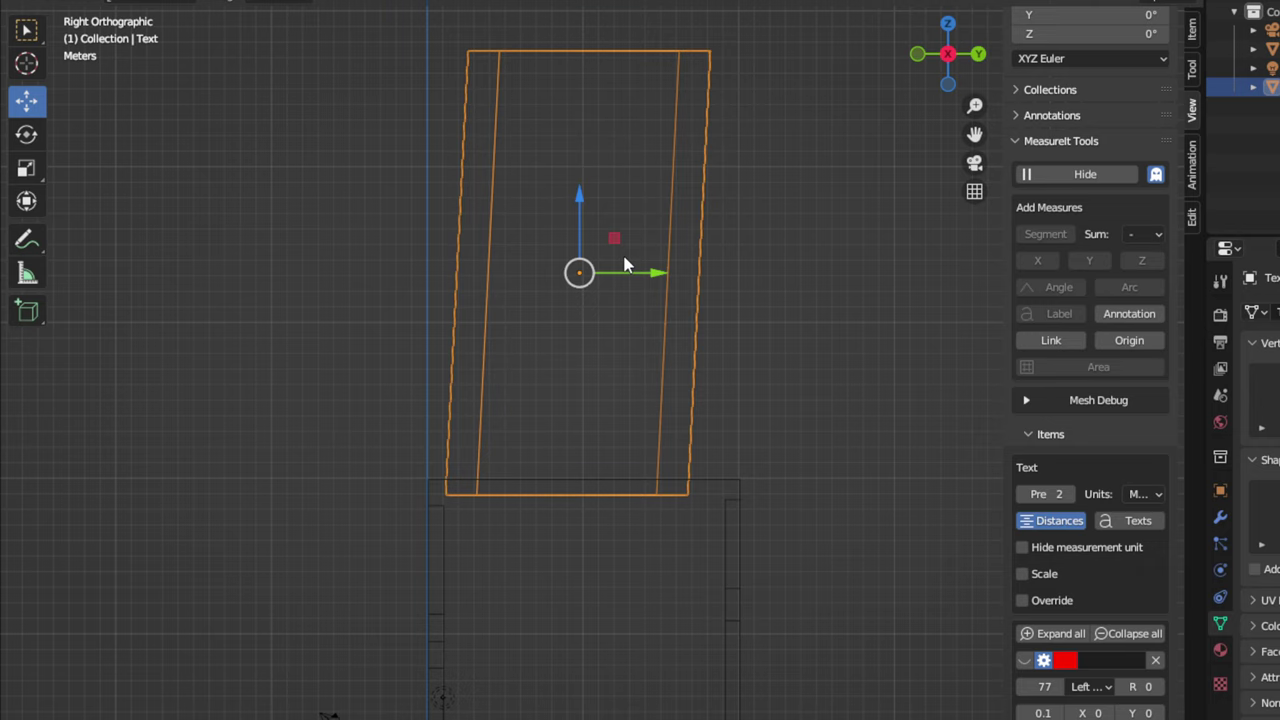
pyautogui.write('r90')
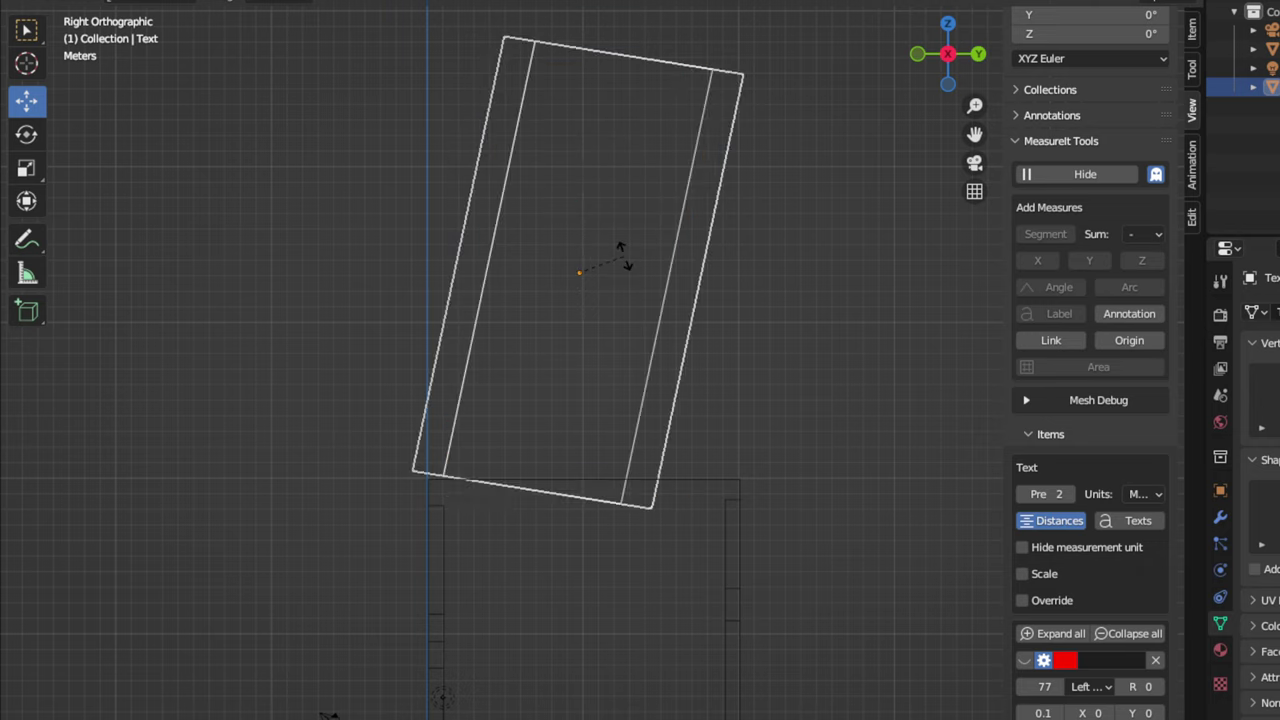
pyautogui.press('Return')
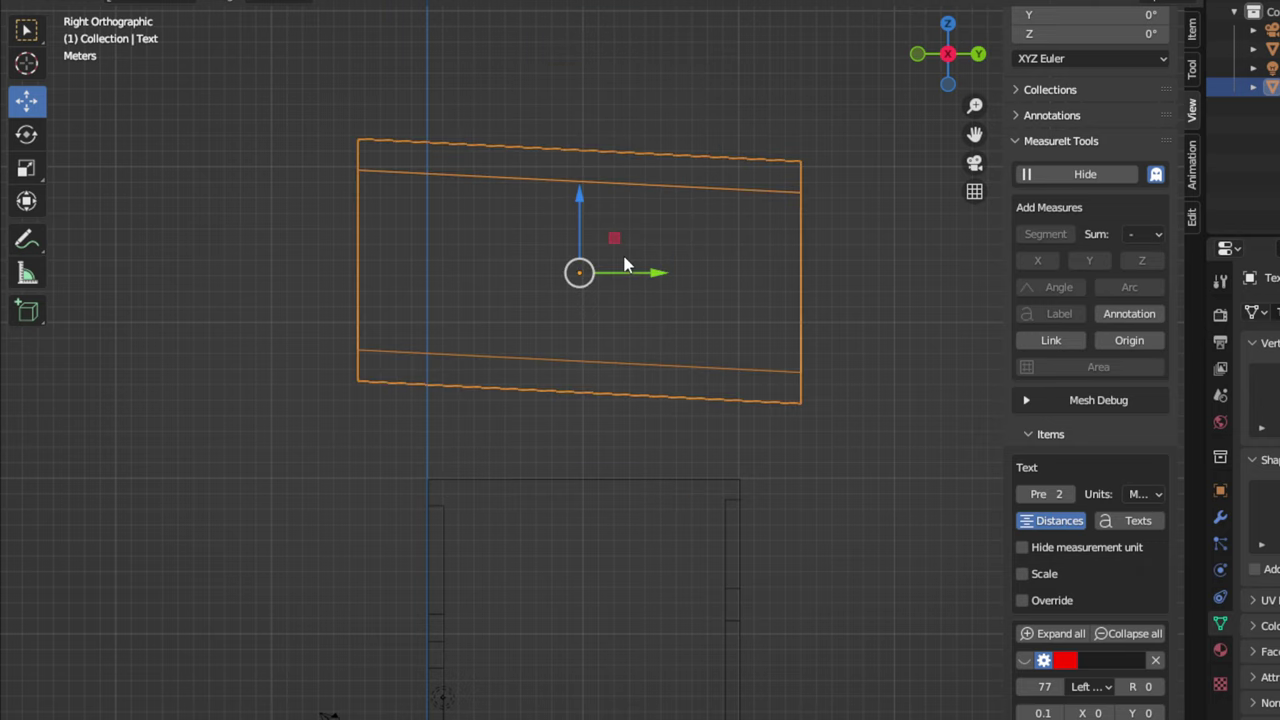
pyautogui.write('r90')
pyautogui.press('Return')
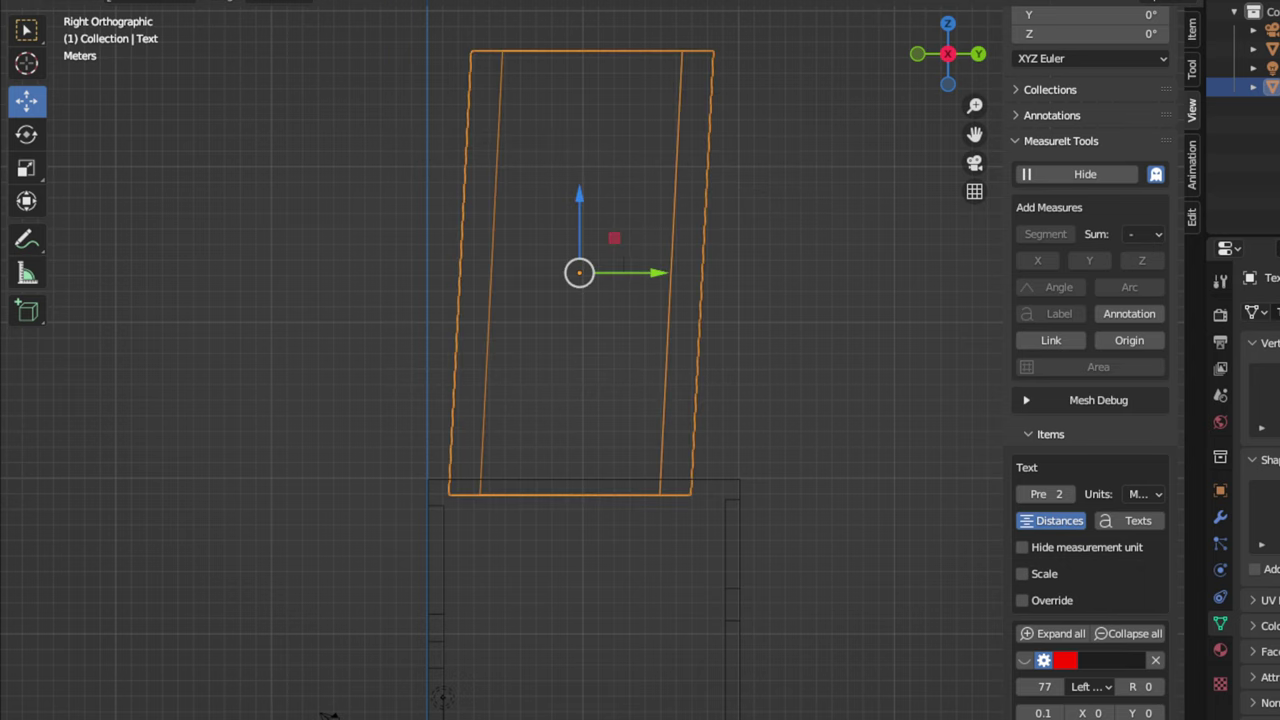
# Step: Return to solid shading and check the Z from the top and side views
pyautogui.click(1115, 2)
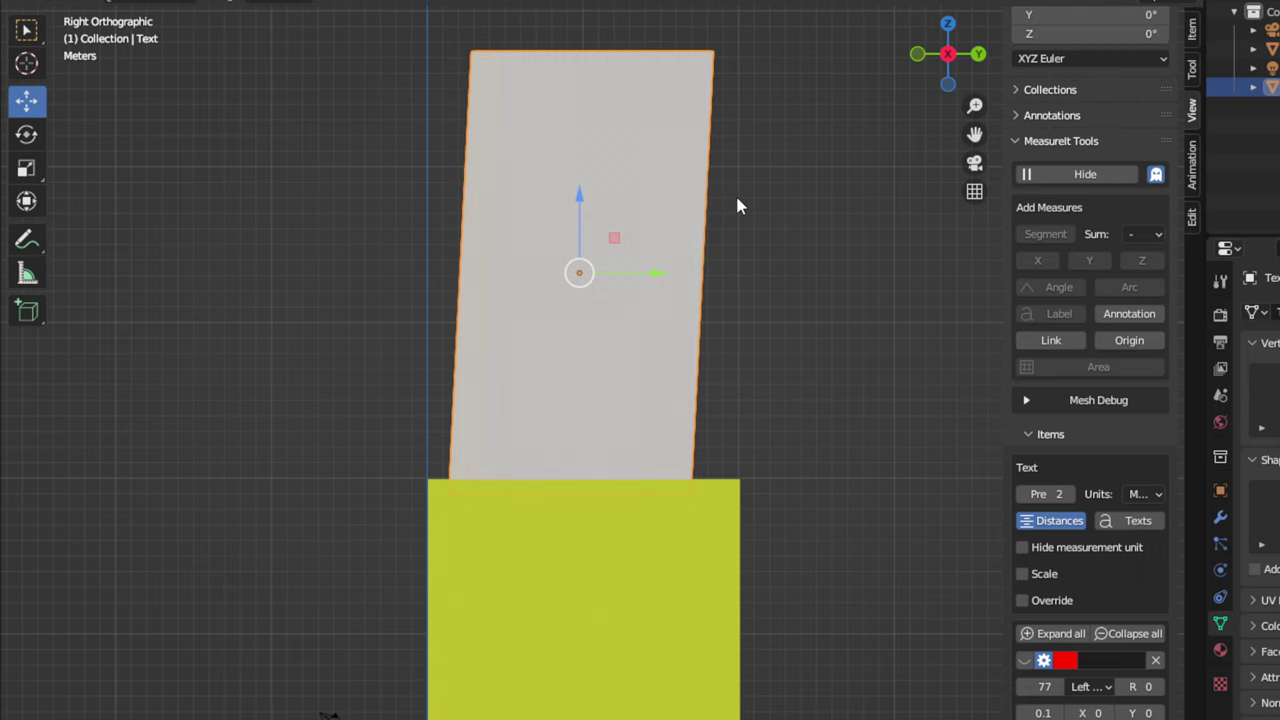
pyautogui.press('KP_7')
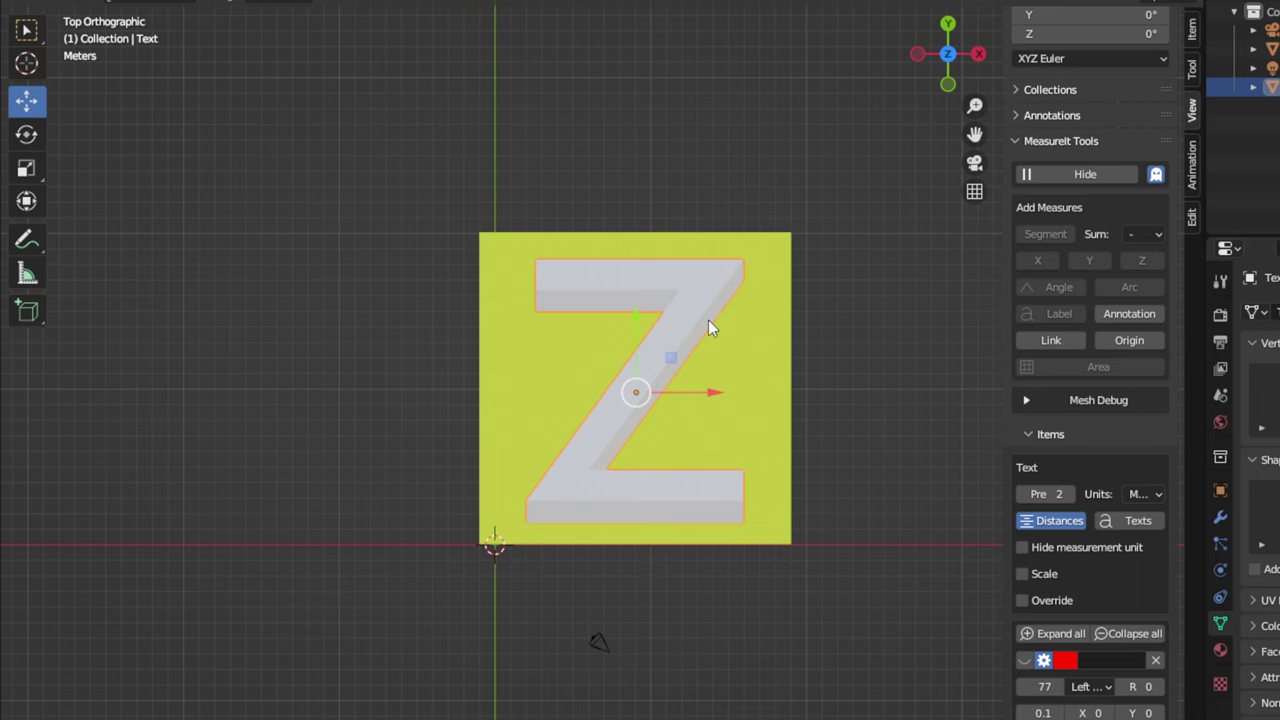
pyautogui.press('KP_3')
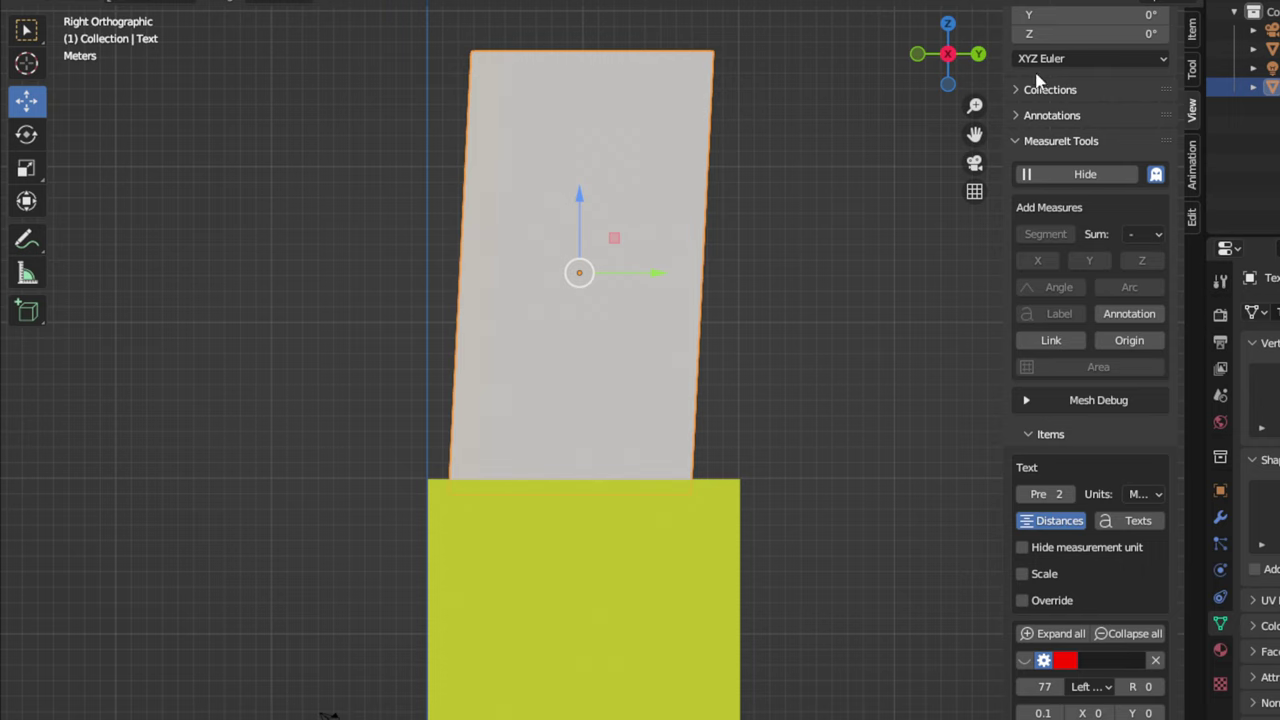
# Step: In wireframe, lower the Z so its base dips just below the cube's top face, then return to solid
pyautogui.click(1100, 2)
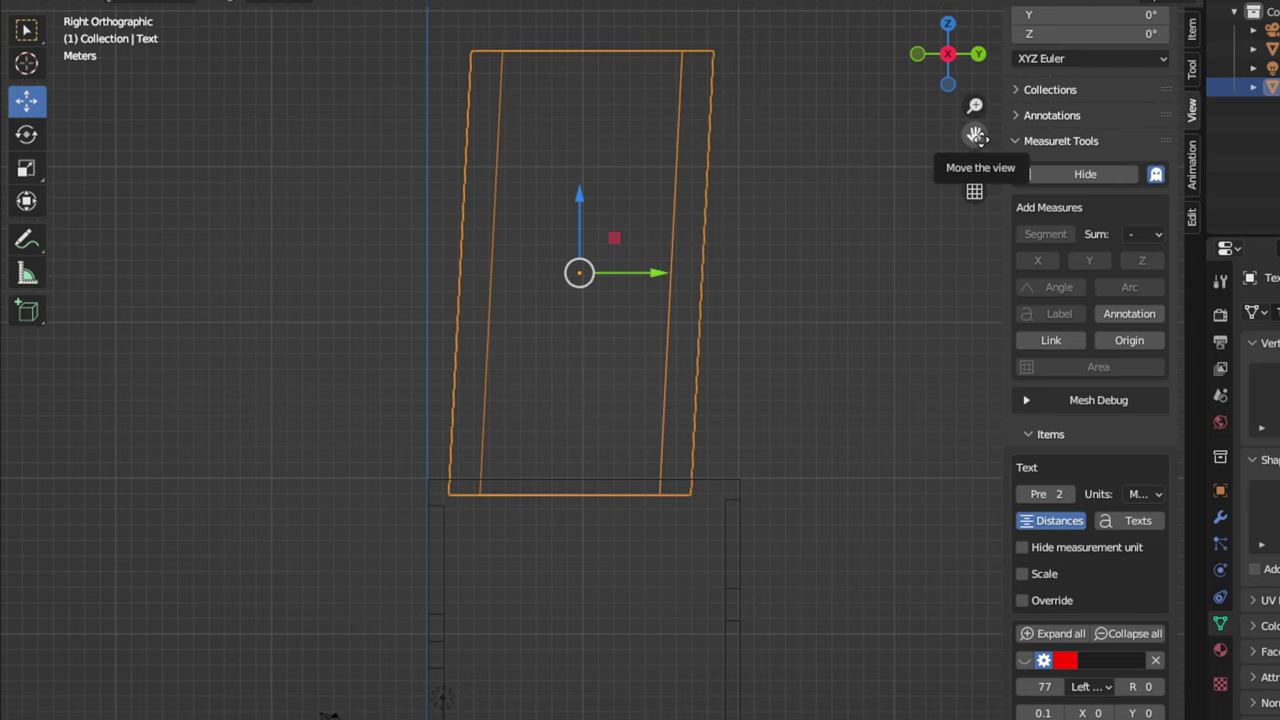
pyautogui.moveTo(980, 137); pyautogui.dragTo(1052, 28)
pyautogui.scroll(1, 814, 266)
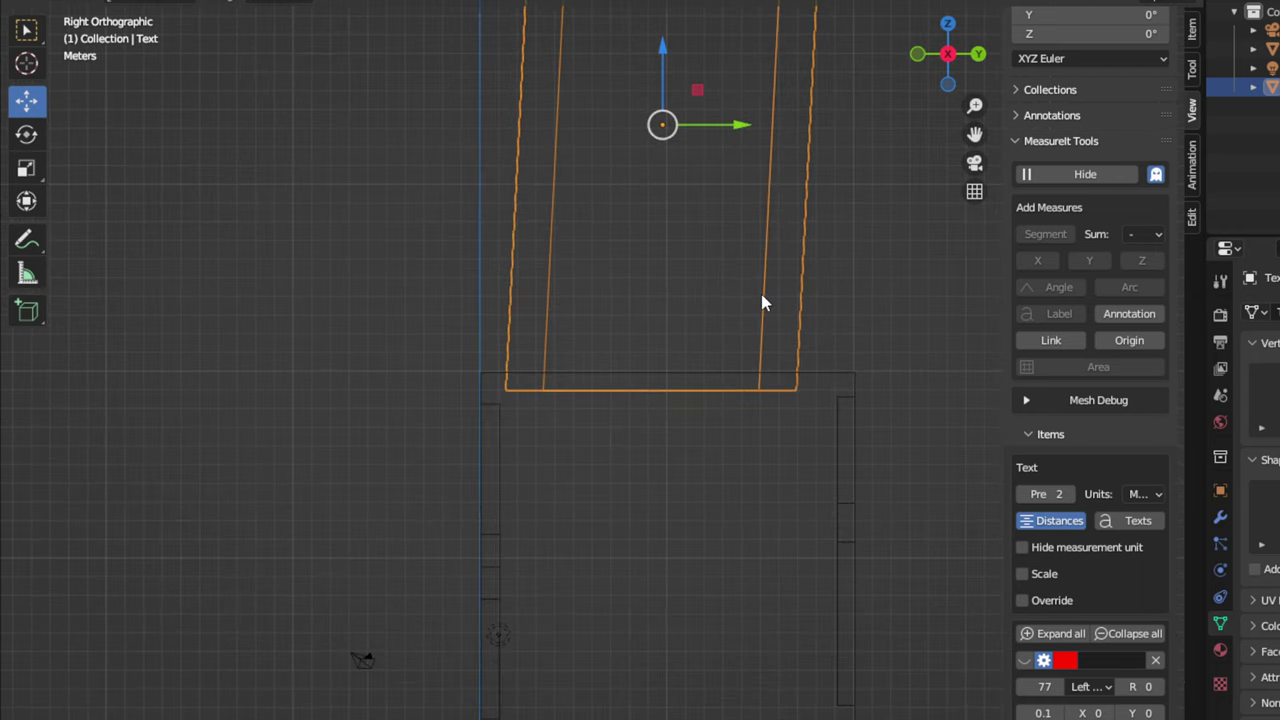
pyautogui.scroll(1, 761, 297)
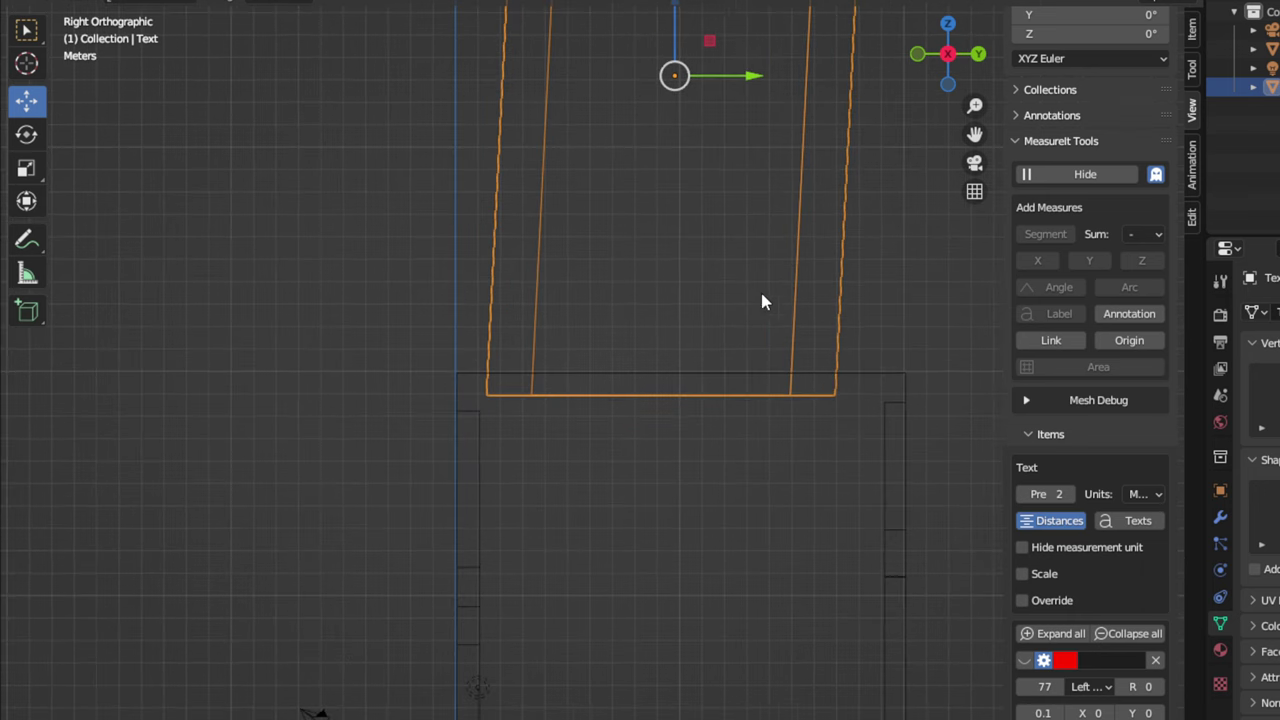
pyautogui.moveTo(672, 8); pyautogui.dragTo(669, 20)
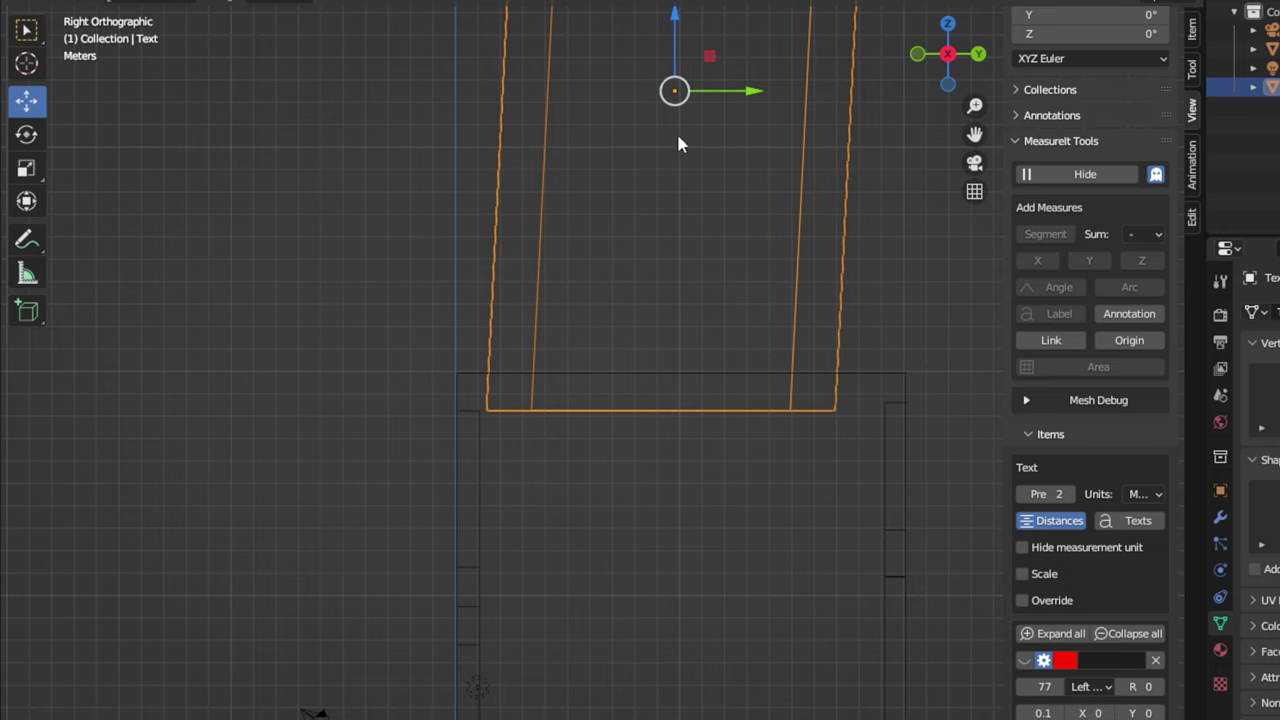
pyautogui.moveTo(681, 16); pyautogui.dragTo(683, 3)
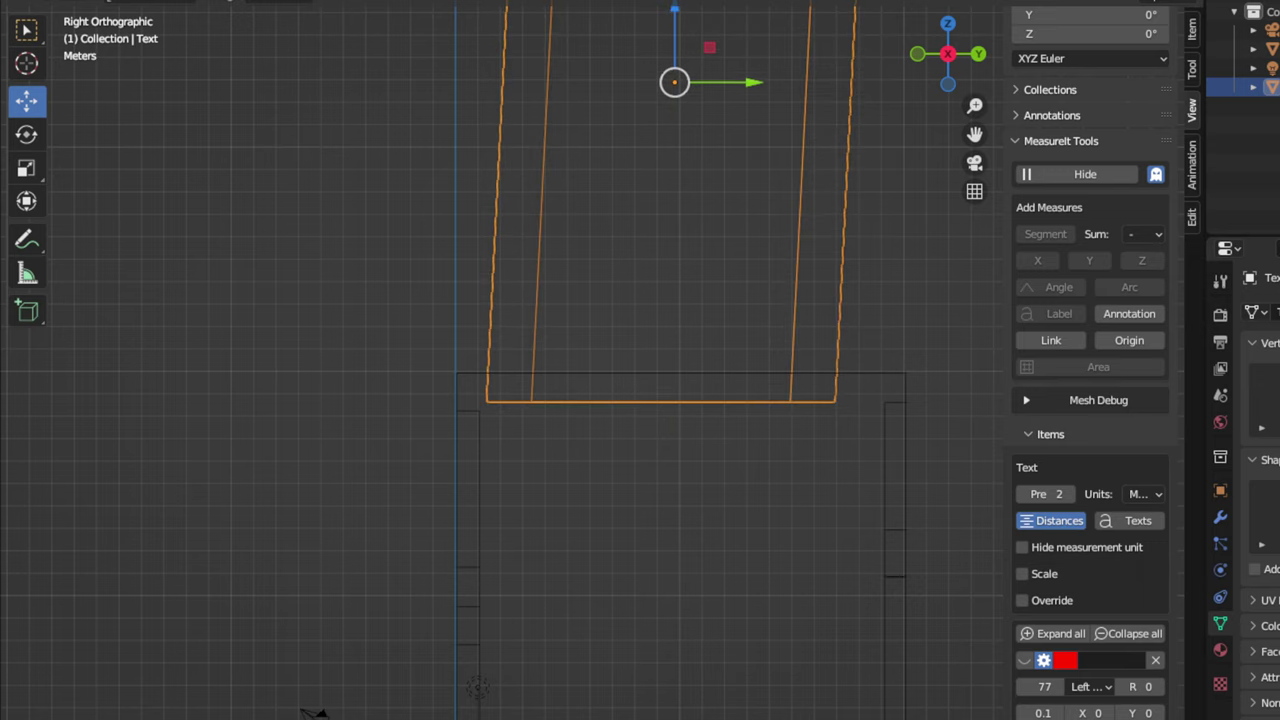
pyautogui.hotkey('shift', 'z')
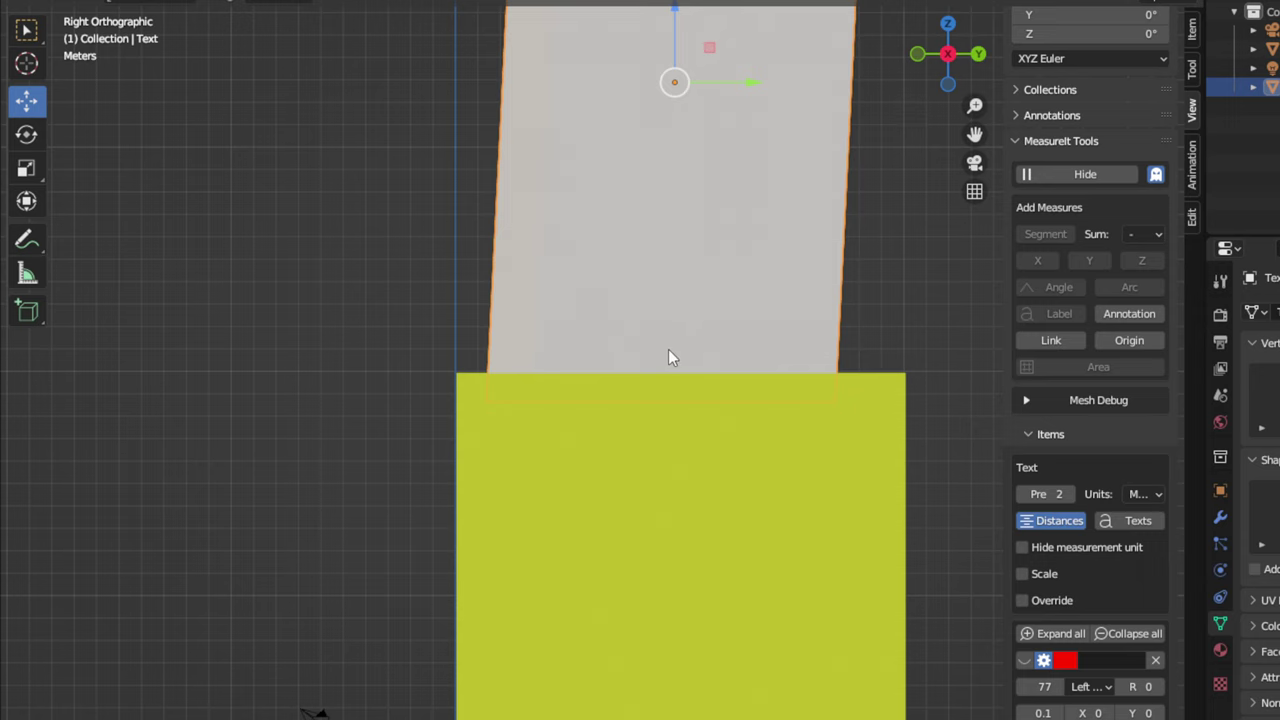
# Step: Select the cube and add a Boolean modifier to it
pyautogui.moveTo(671, 358); pyautogui.dragTo(801, 372, button='middle')
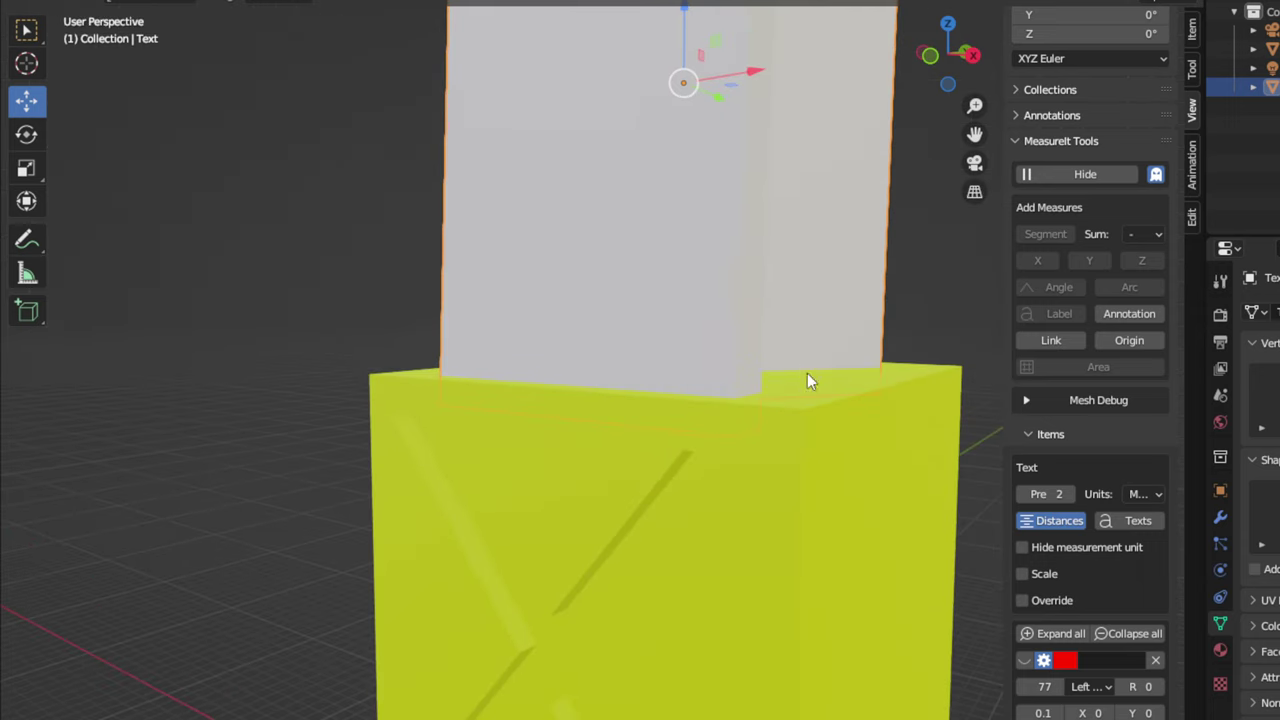
pyautogui.click(832, 467)
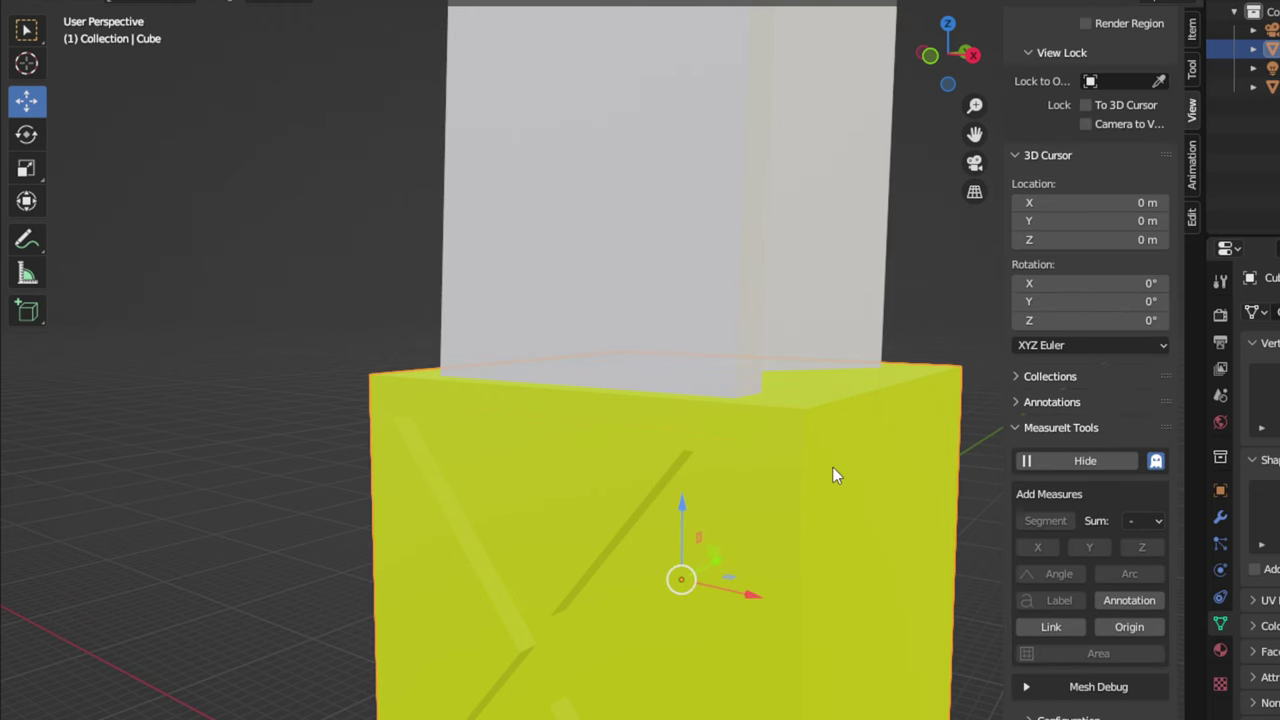
pyautogui.scroll(-3, 833, 467)
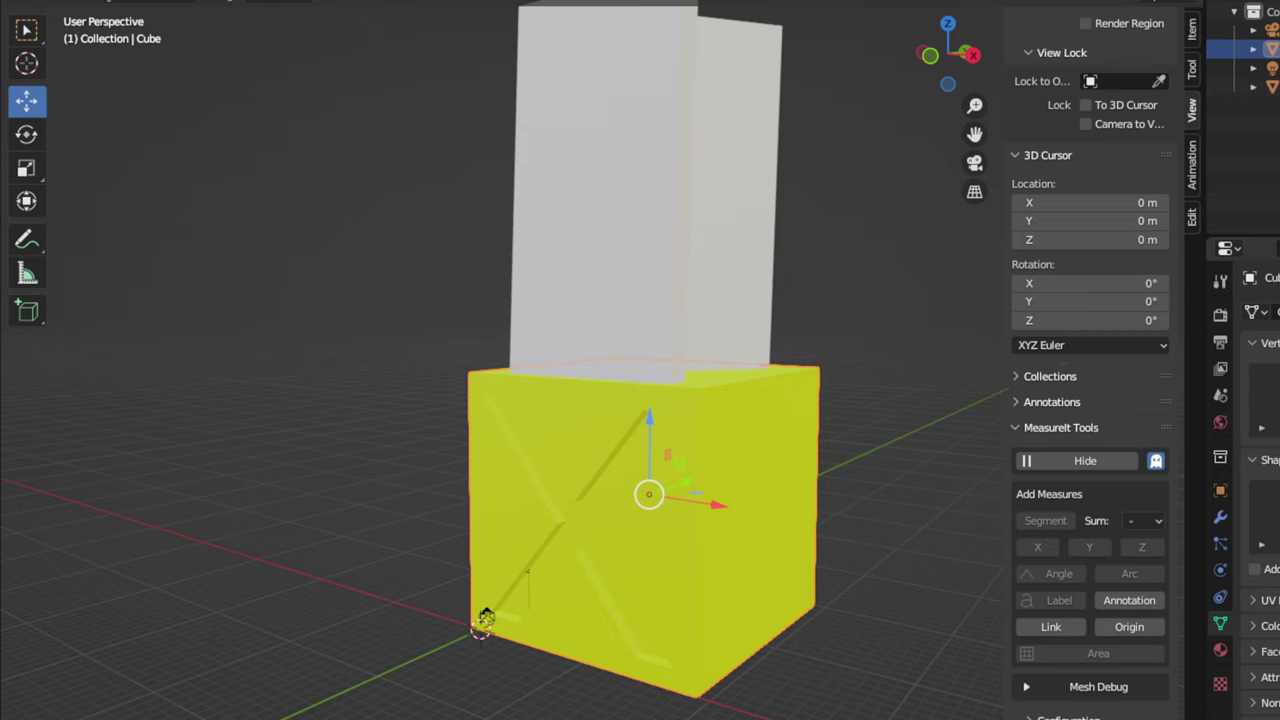
pyautogui.click(1221, 519)
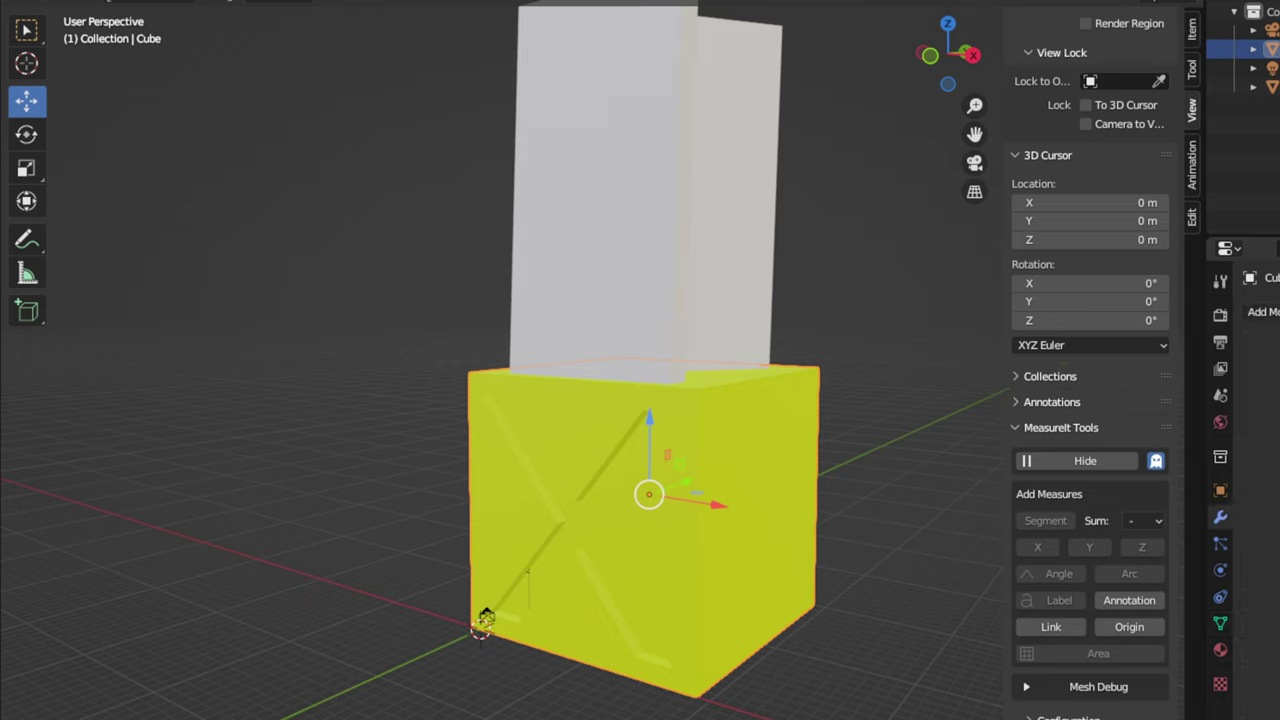
pyautogui.click(1262, 311)
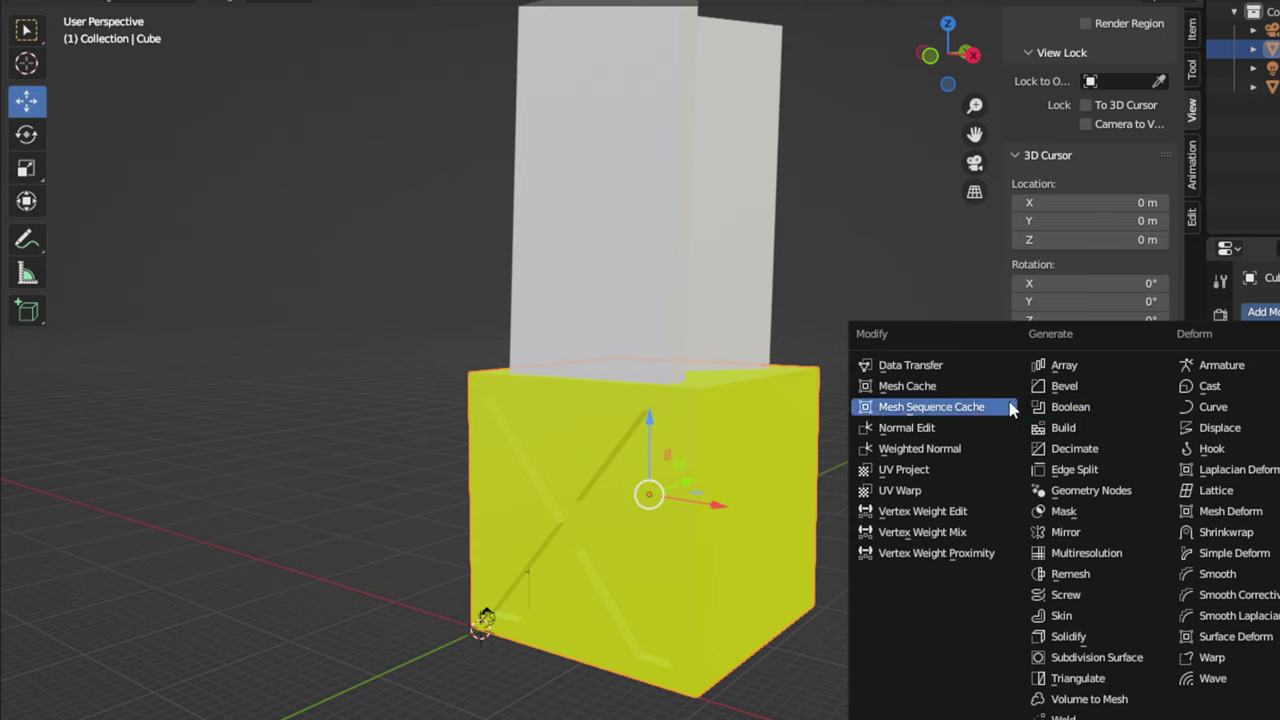
pyautogui.click(1052, 406)
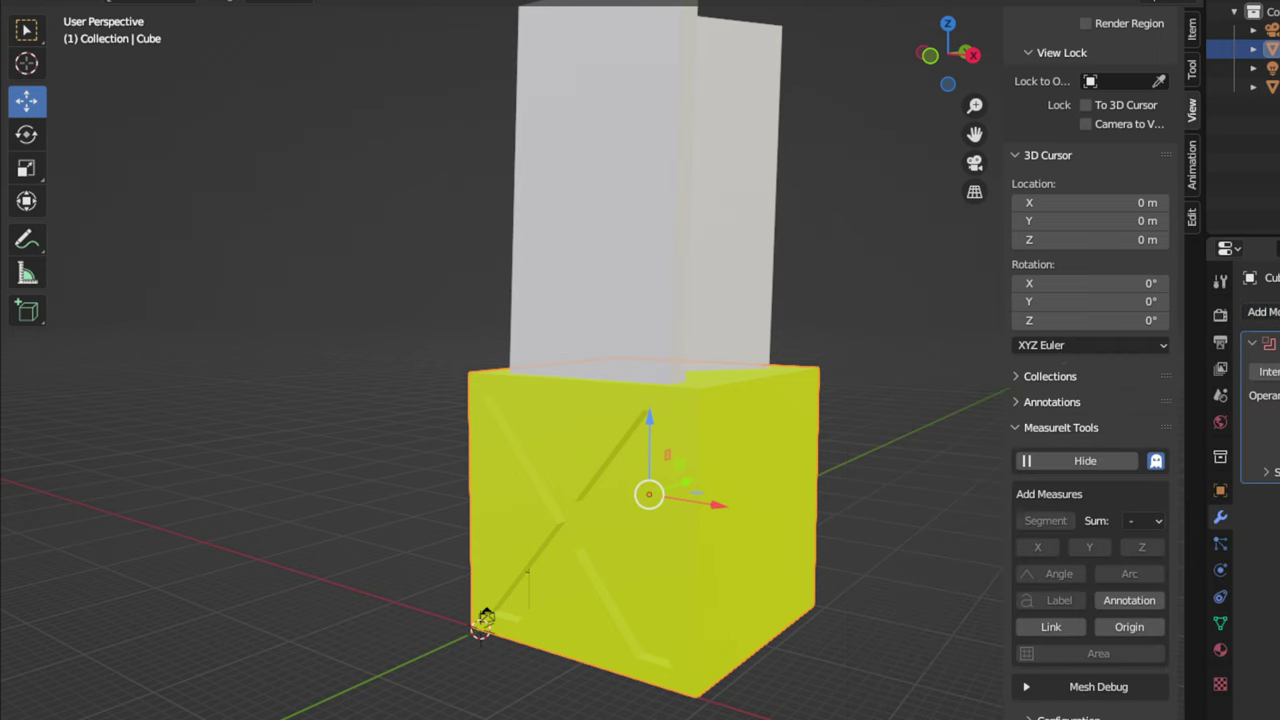
# Step: Set the Text object as the Boolean cutter, apply the cut, and select the Text
pyautogui.press('e')
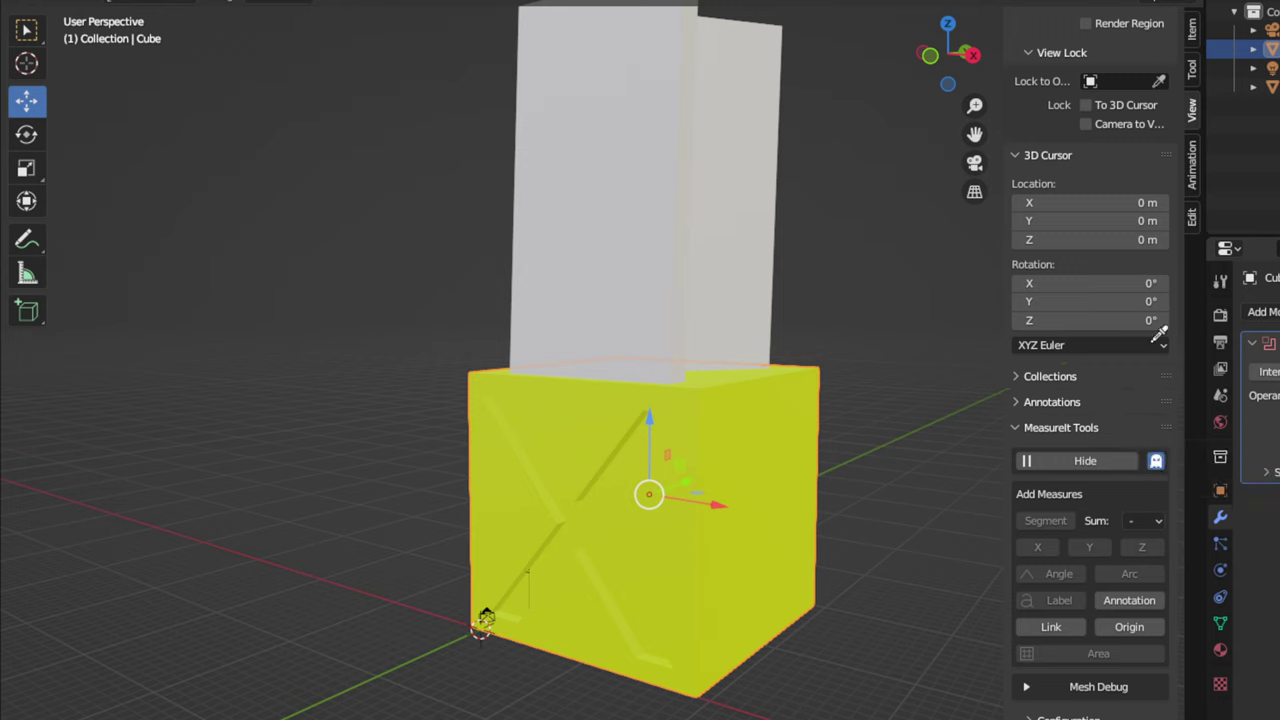
pyautogui.click(756, 186)
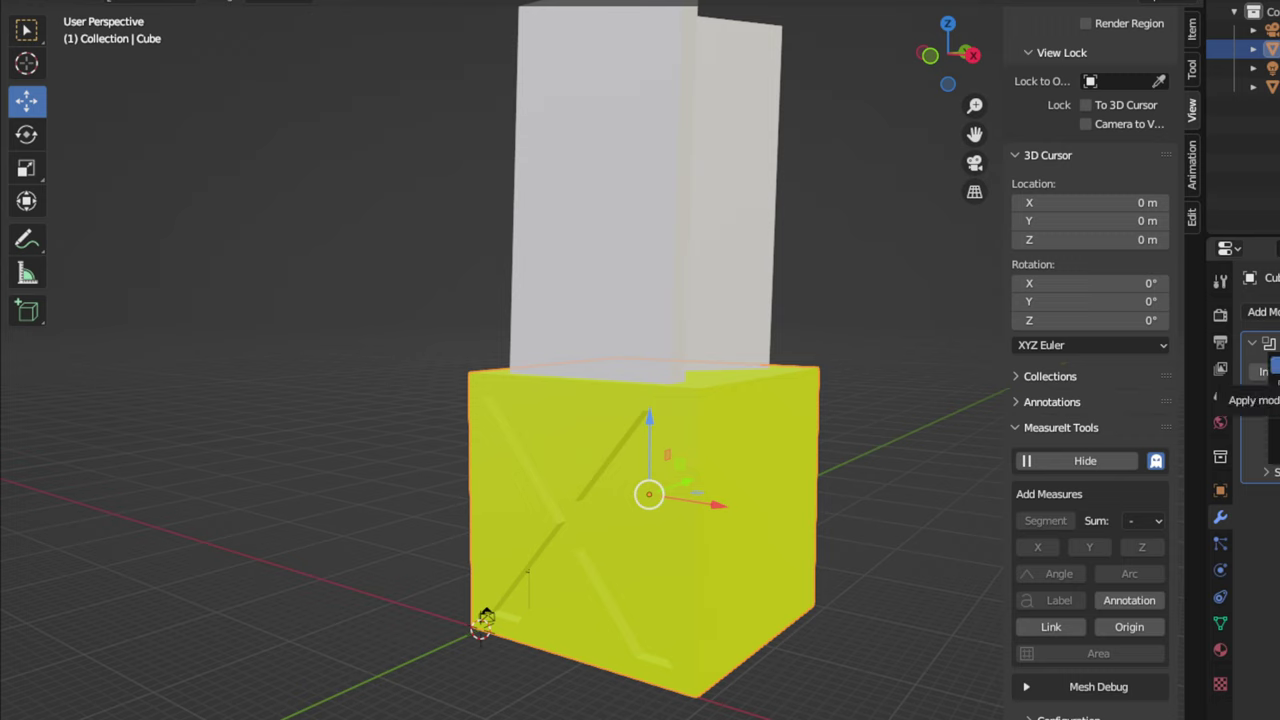
pyautogui.hotkey('ctrl', 'a')
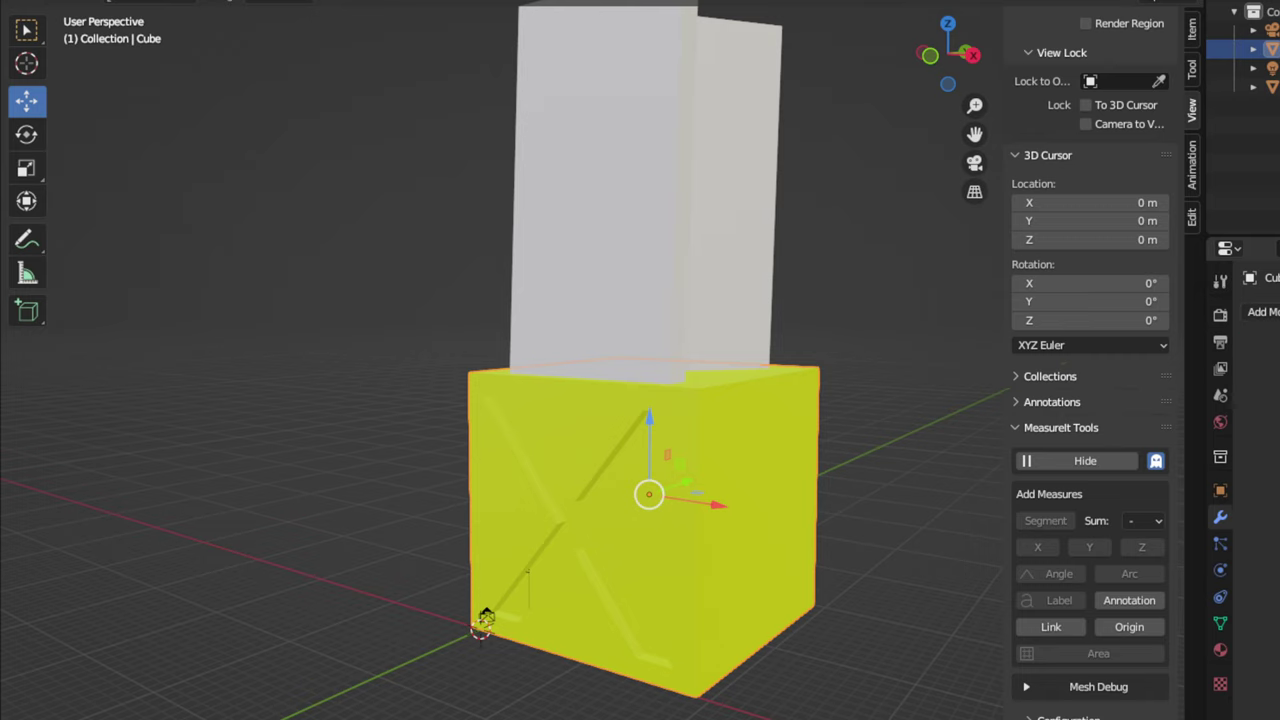
pyautogui.click(712, 233)
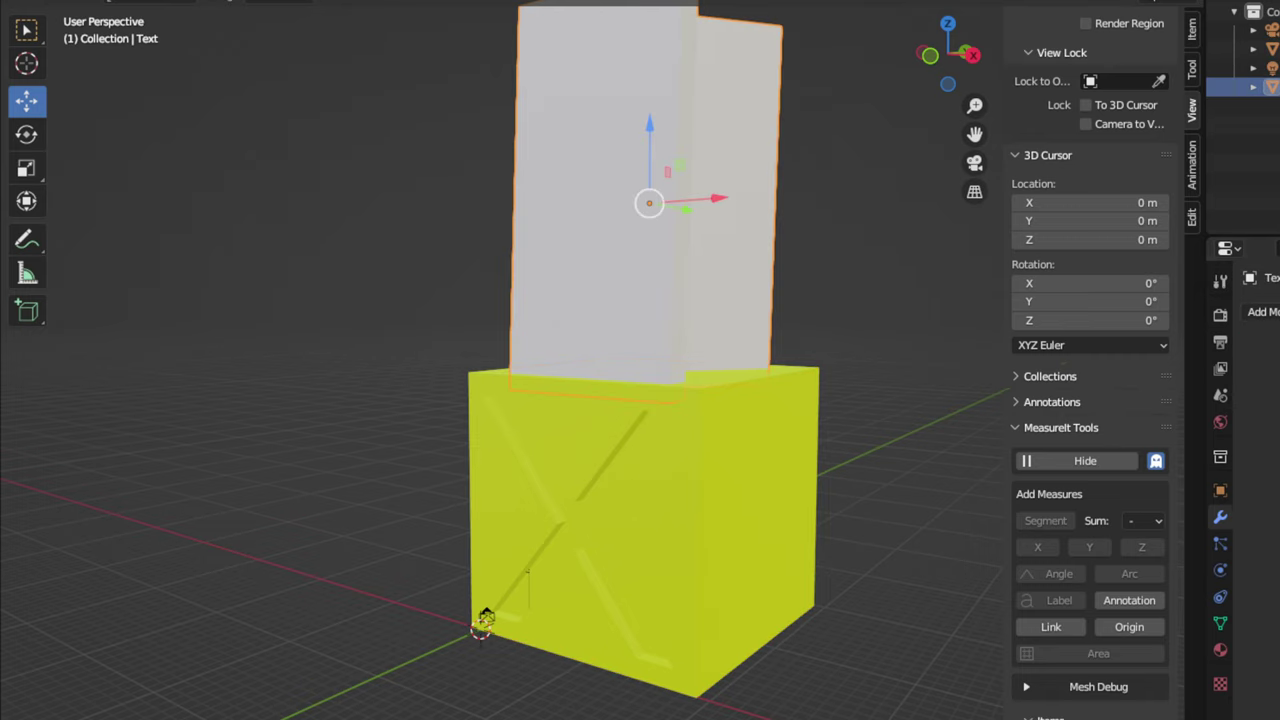
# Step: Hide the Text object, inspect the Z engraved in the cube's top face, and select the cube
pyautogui.press('h')
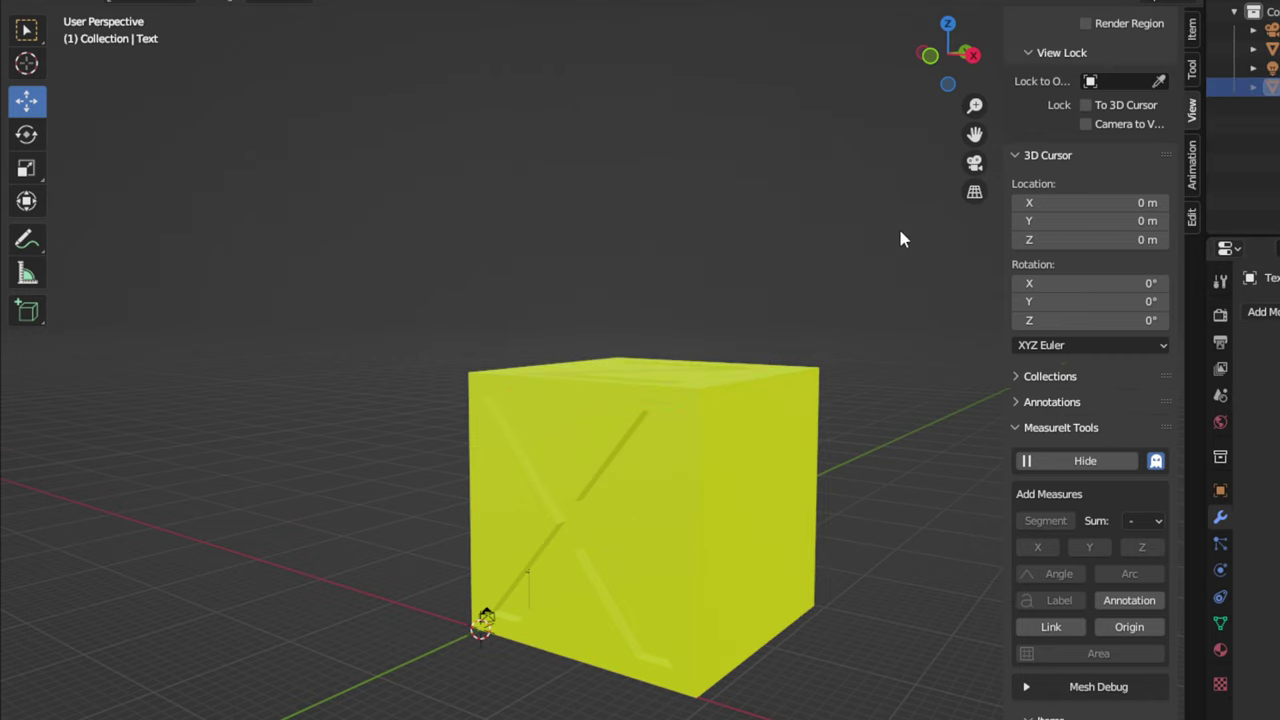
pyautogui.moveTo(816, 262); pyautogui.dragTo(878, 421, button='middle')
pyautogui.scroll(5, 836, 403)
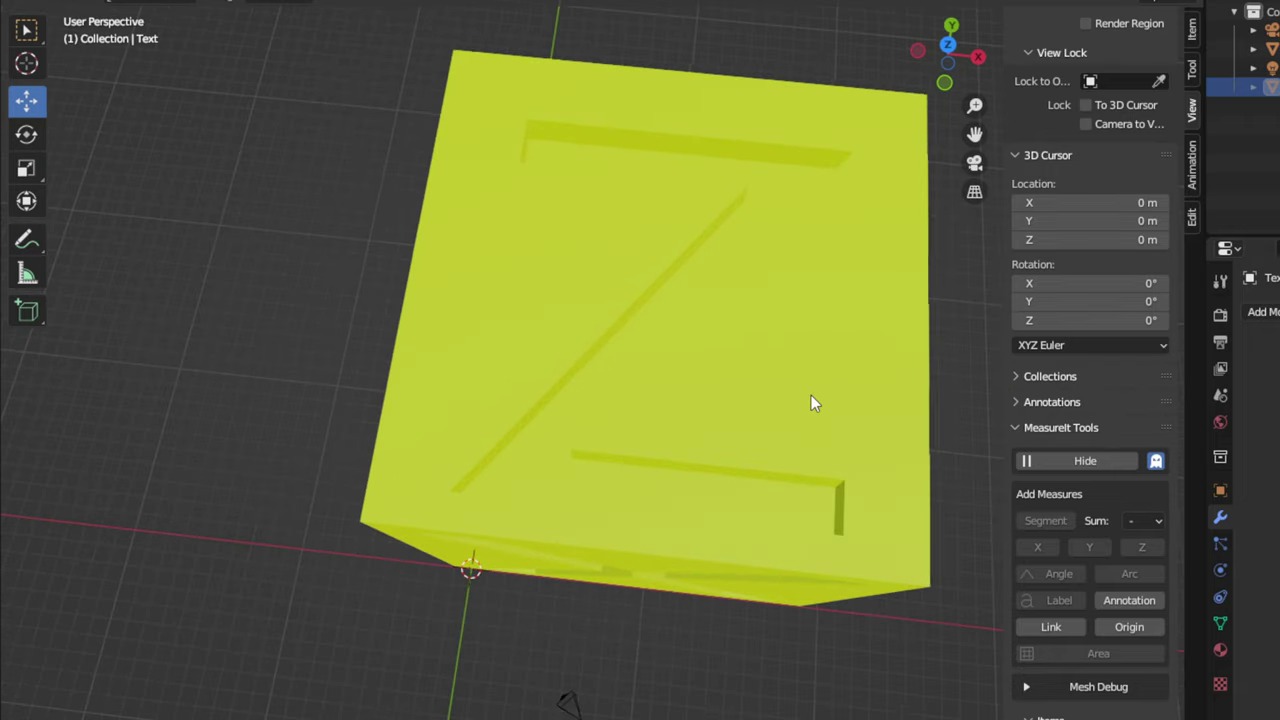
pyautogui.moveTo(811, 400); pyautogui.dragTo(797, 260, button='middle')
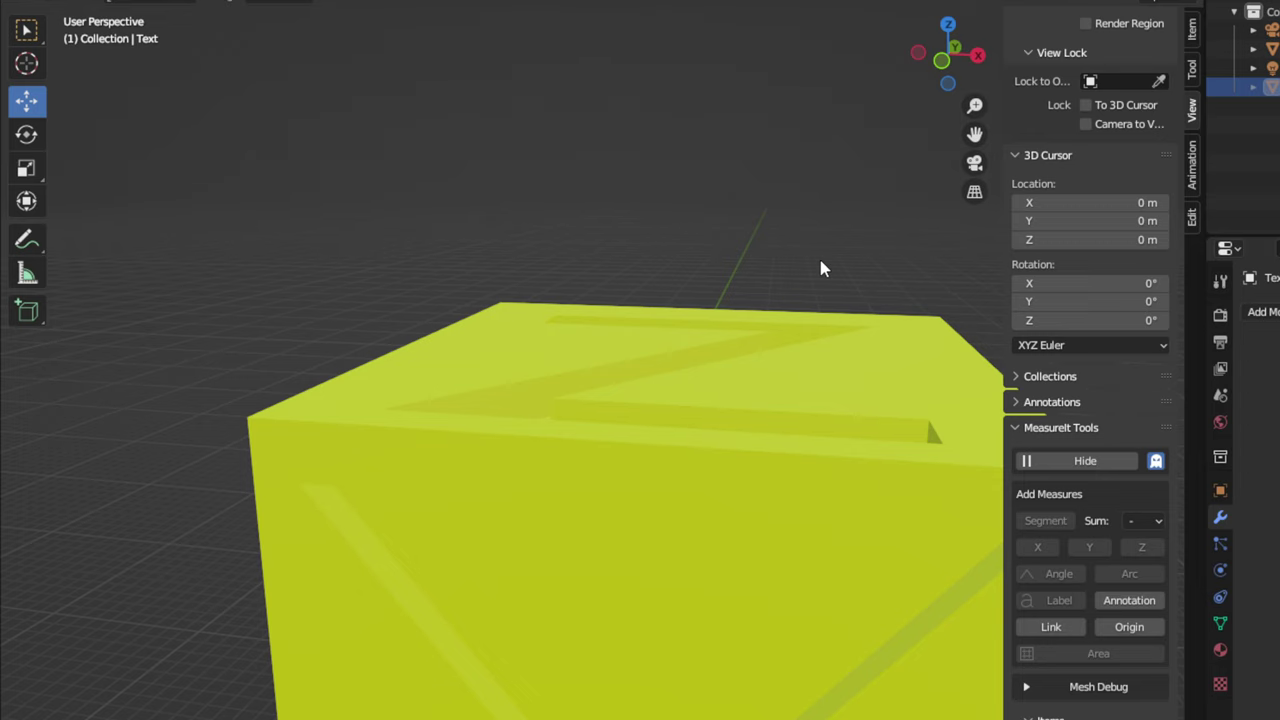
pyautogui.scroll(-3, 748, 390)
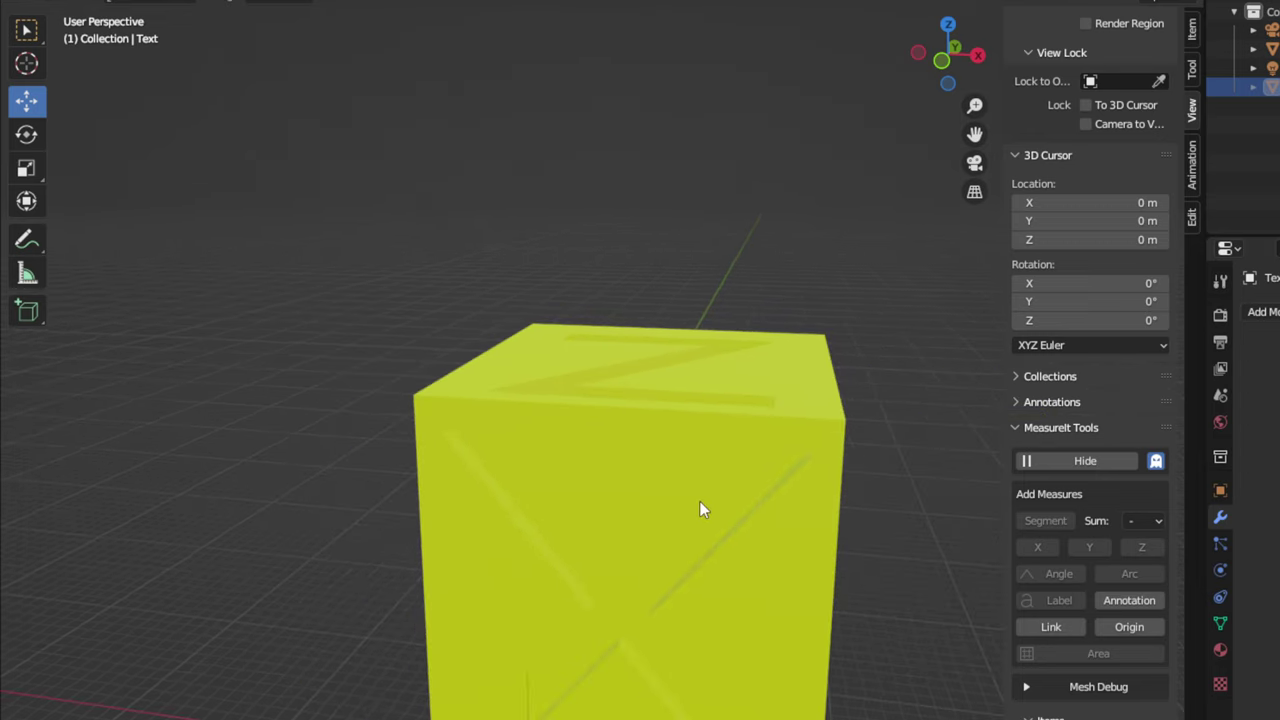
pyautogui.moveTo(700, 508); pyautogui.dragTo(790, 530, button='middle')
pyautogui.moveTo(636, 556); pyautogui.dragTo(546, 534, button='middle')
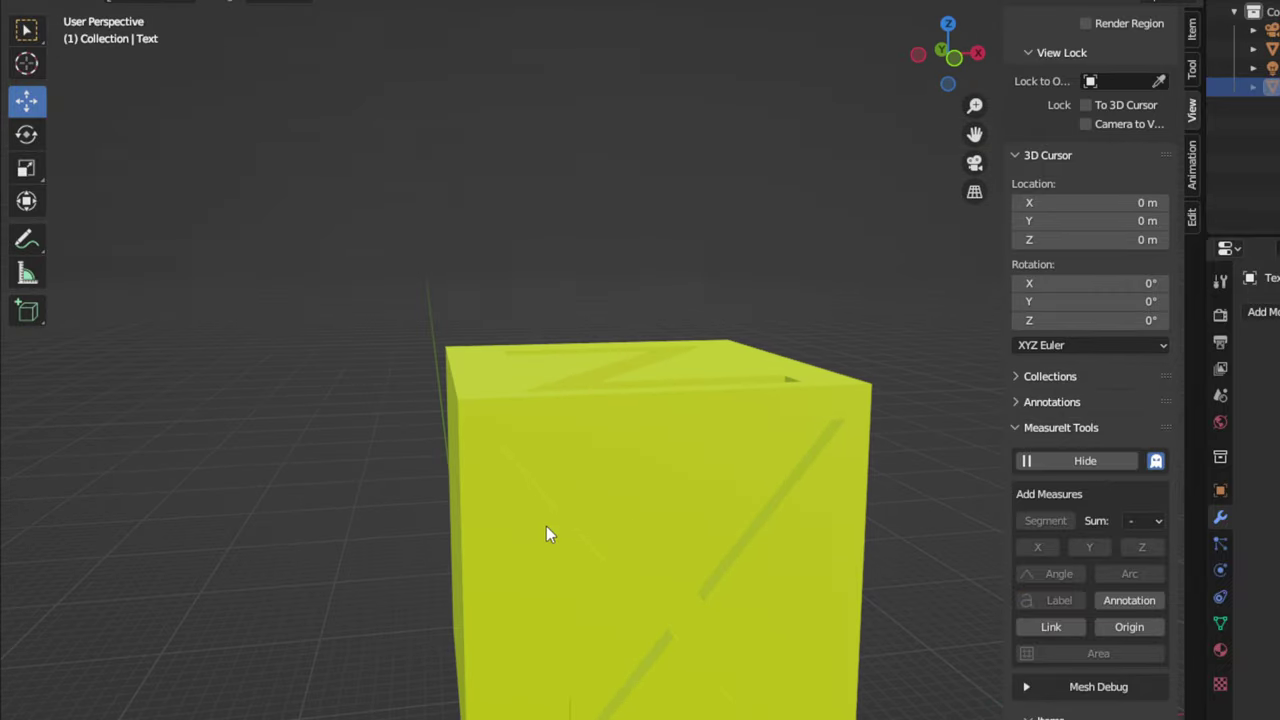
pyautogui.moveTo(779, 403); pyautogui.dragTo(820, 473, button='middle')
pyautogui.click(797, 398)
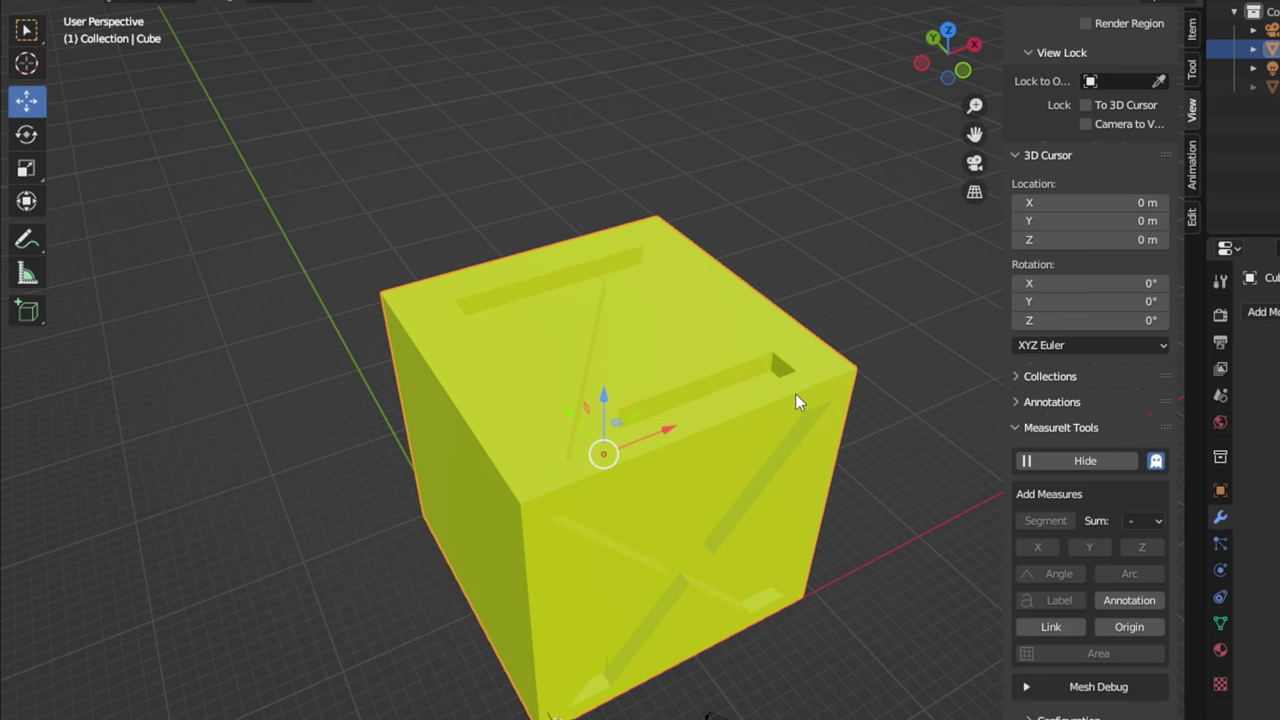
# Step: In Edit Mode, select a vertex at the Z's corner and add a MeasureIt Segment measure
pyautogui.press('Tab')
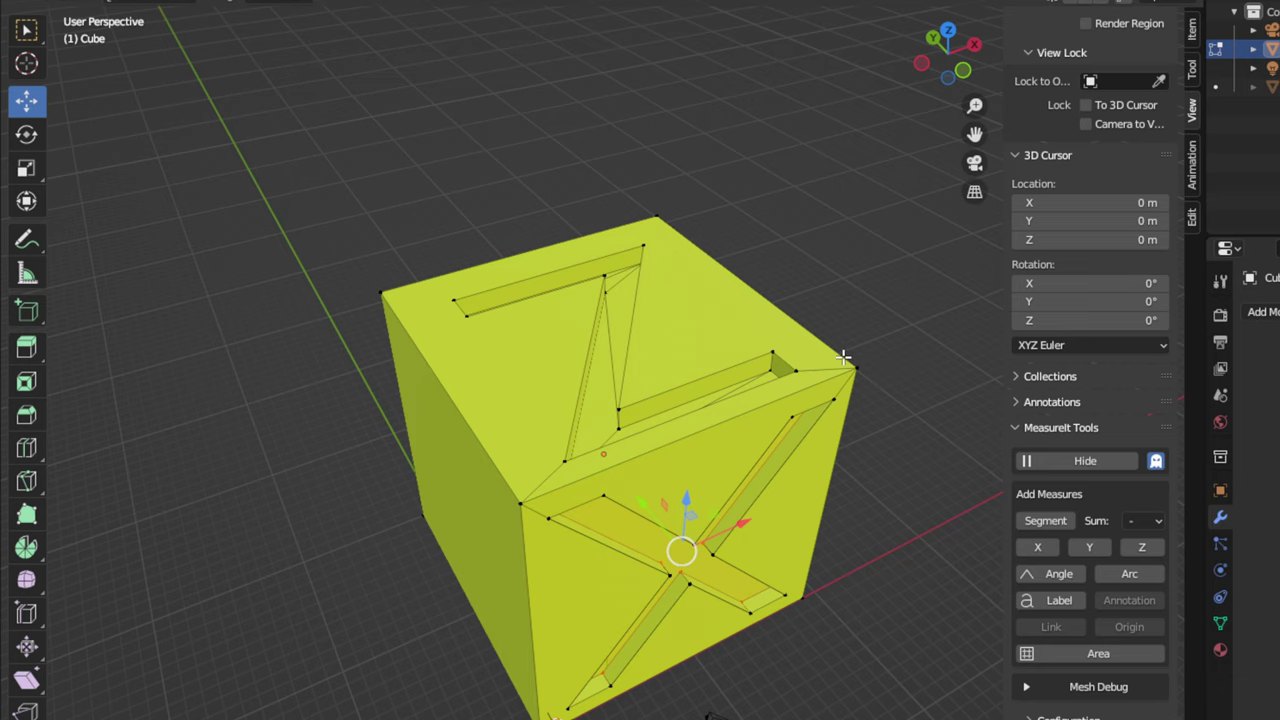
pyautogui.hotkey('alt', 'a')
pyautogui.scroll(1, 759, 346)
pyautogui.scroll(1, 770, 340)
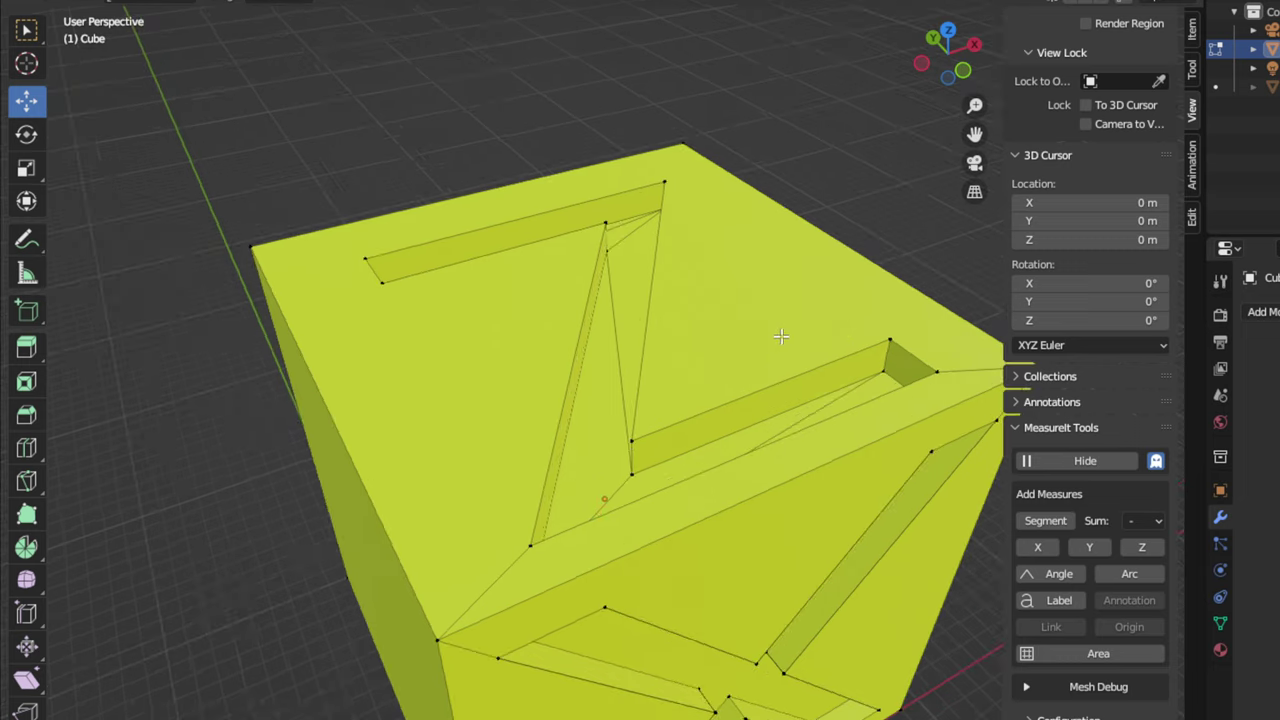
pyautogui.click(889, 340)
pyautogui.moveTo(904, 351); pyautogui.dragTo(901, 366)
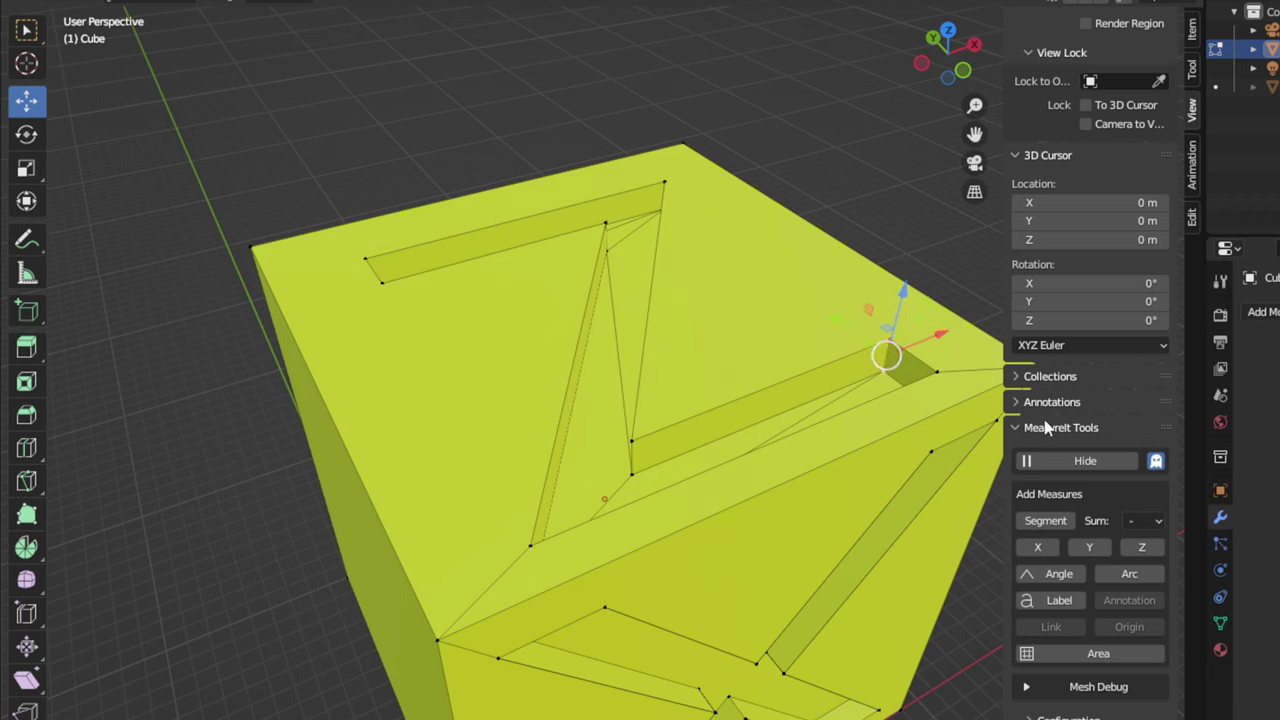
pyautogui.click(1050, 520)
# Step: Make the 1.29 m measurement label red with font size 52, panning so it fits
pyautogui.scroll(-4, 1062, 450)
pyautogui.scroll(-4, 1068, 462)
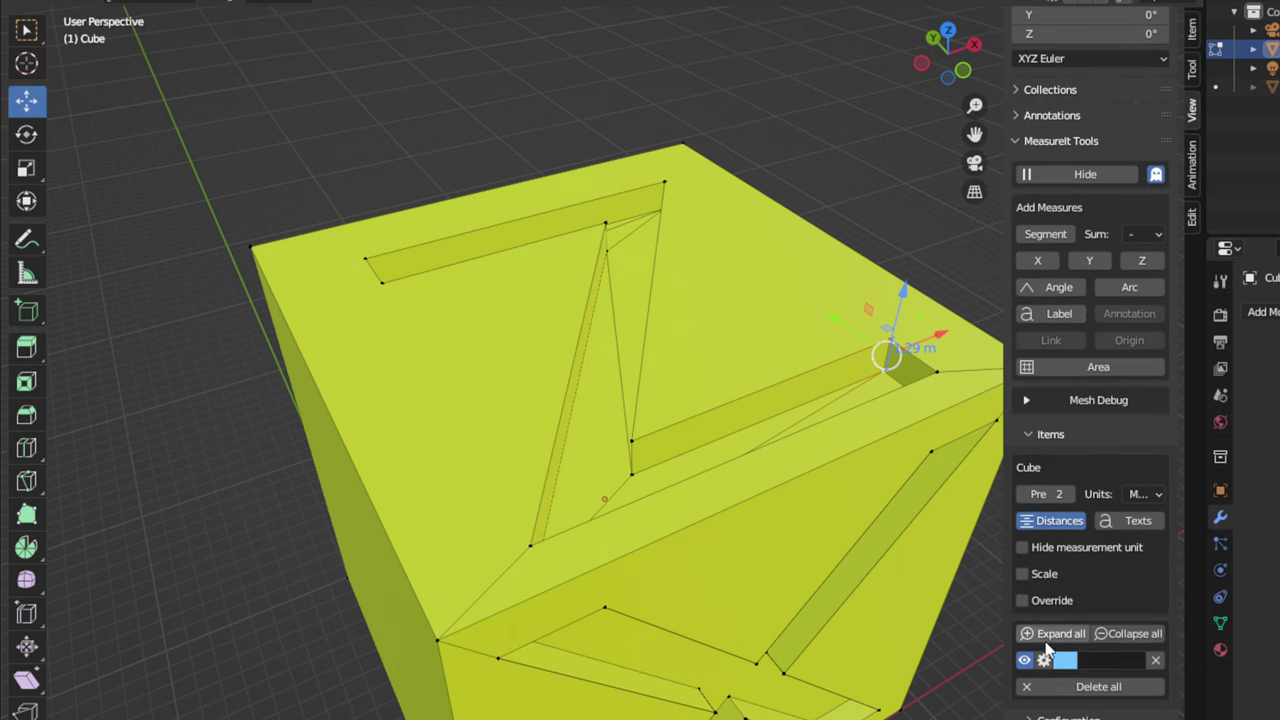
pyautogui.click(1064, 660)
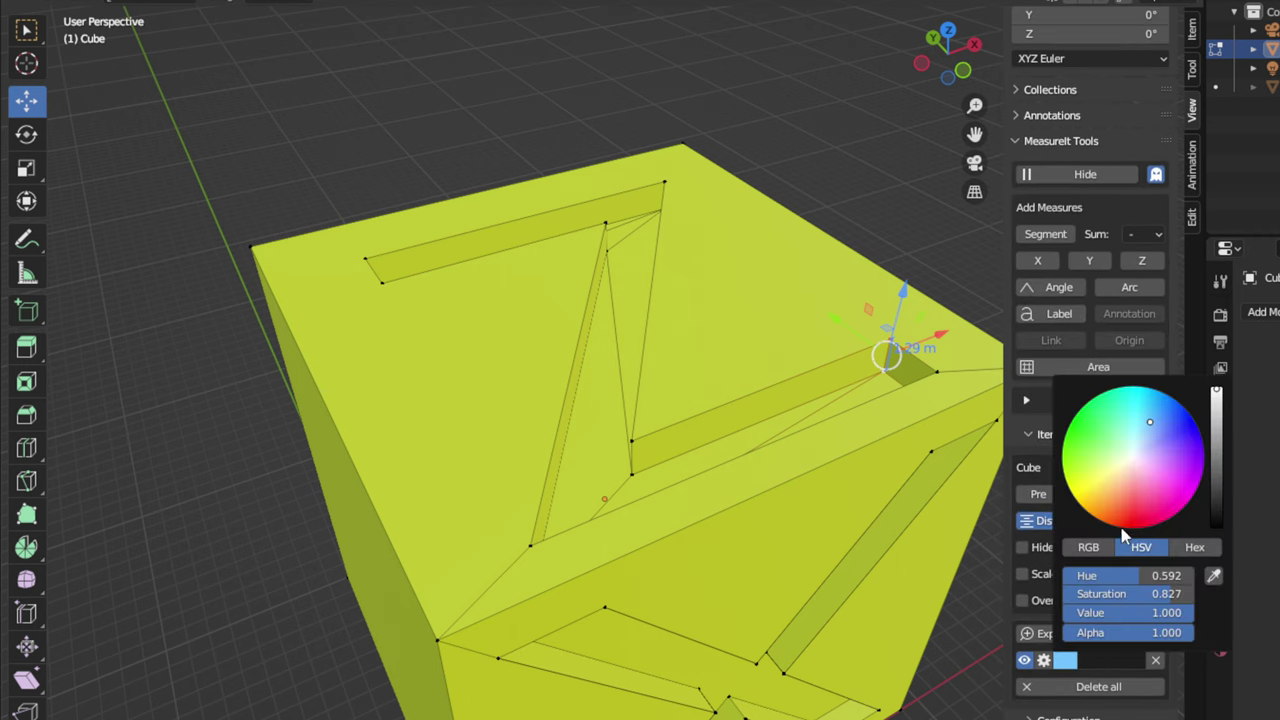
pyautogui.moveTo(1128, 517); pyautogui.dragTo(1131, 528)
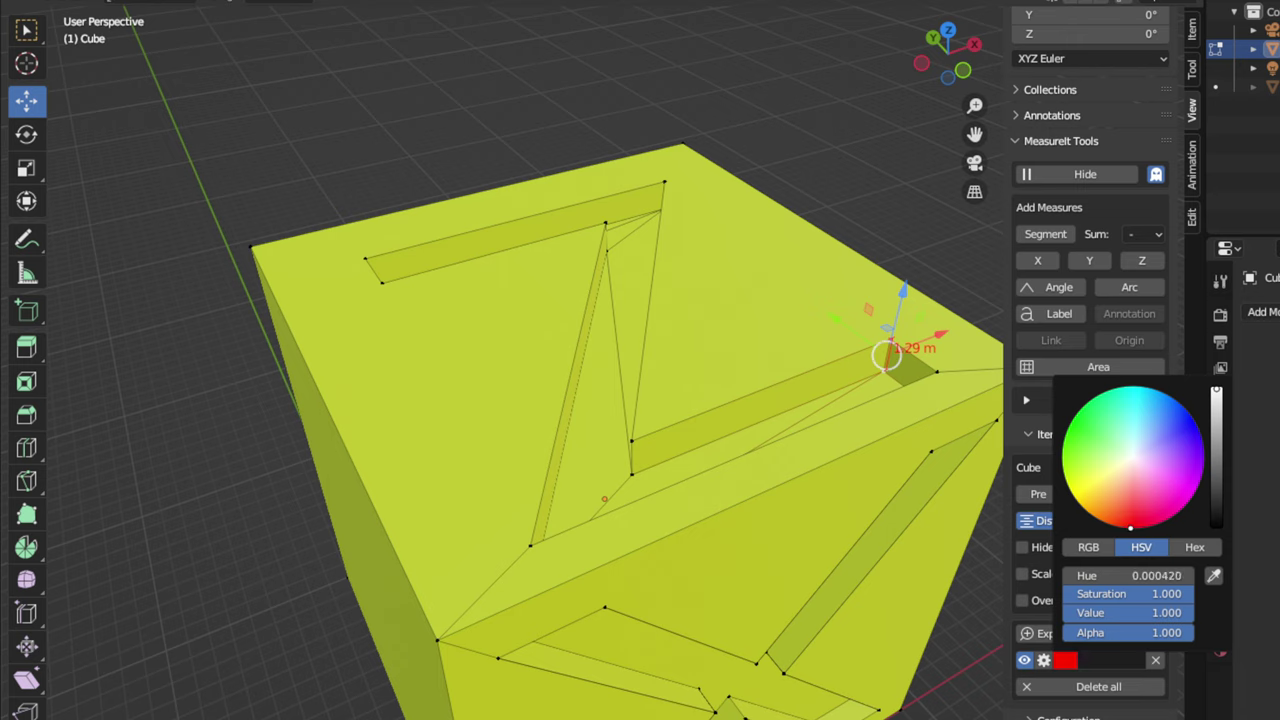
pyautogui.click(1044, 661)
pyautogui.moveTo(1044, 686); pyautogui.dragTo(1084, 686)
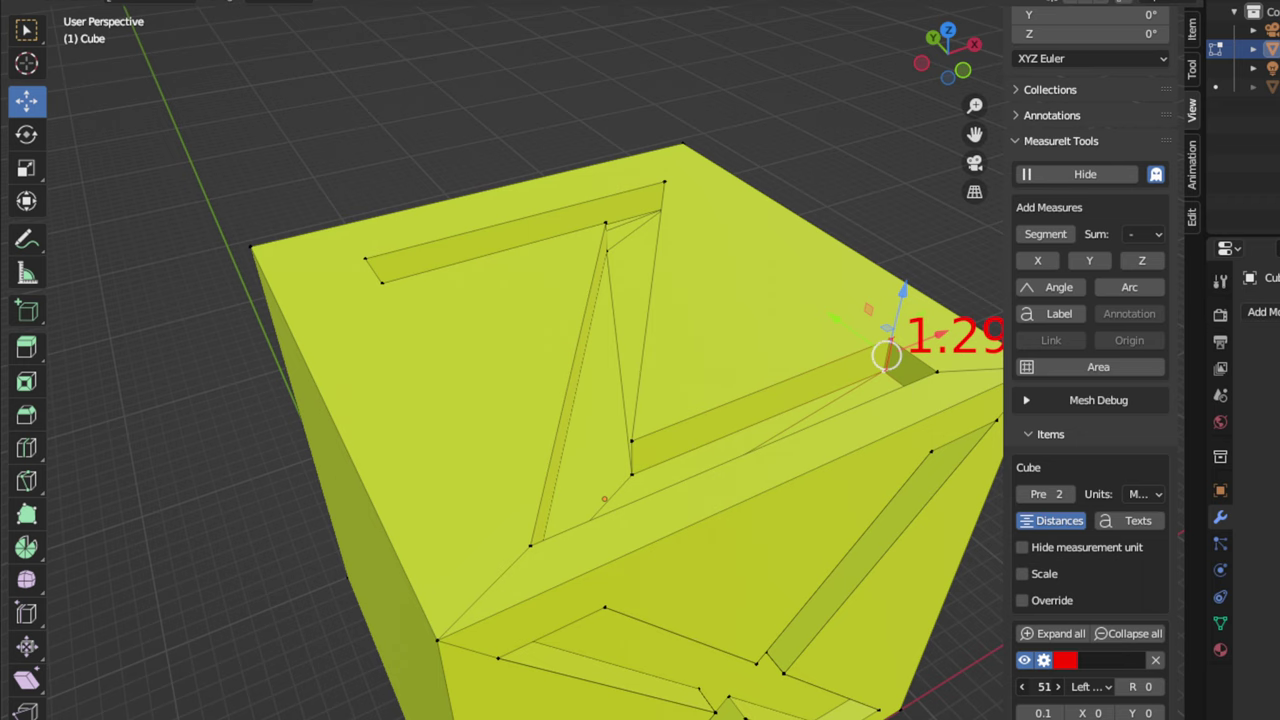
pyautogui.moveTo(1084, 686); pyautogui.dragTo(1086, 686)
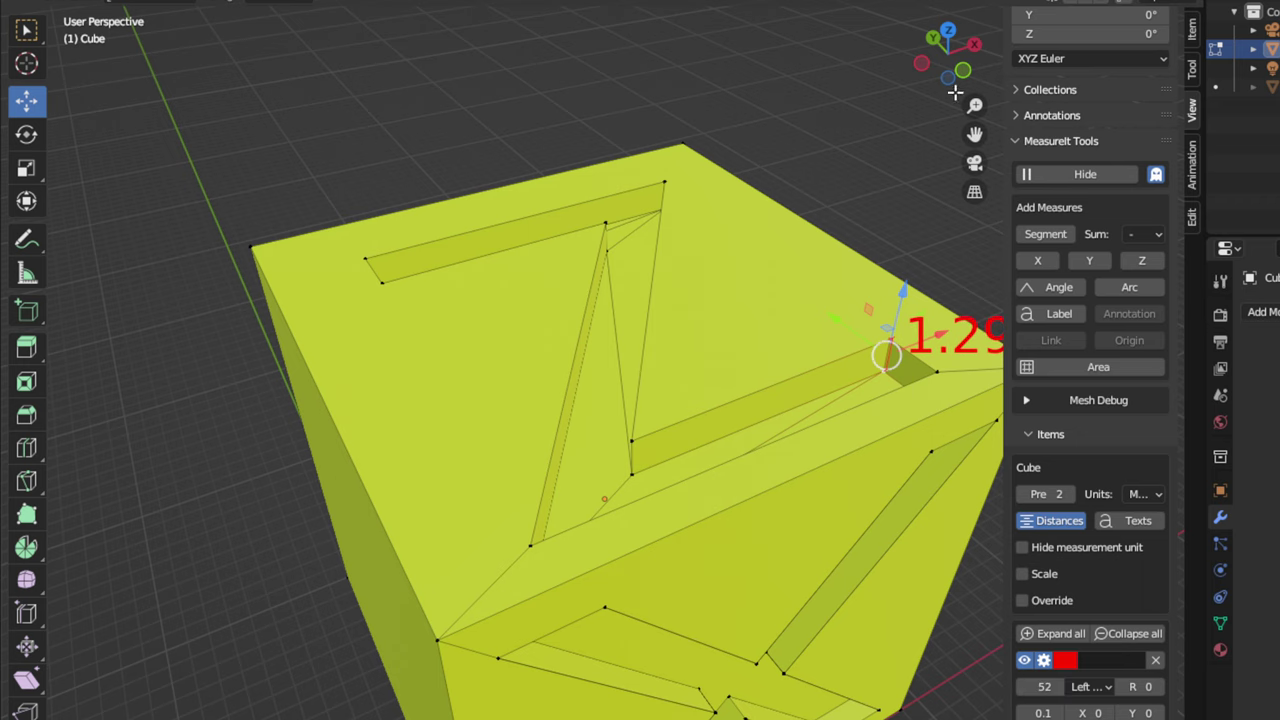
pyautogui.moveTo(975, 133); pyautogui.dragTo(903, 146)
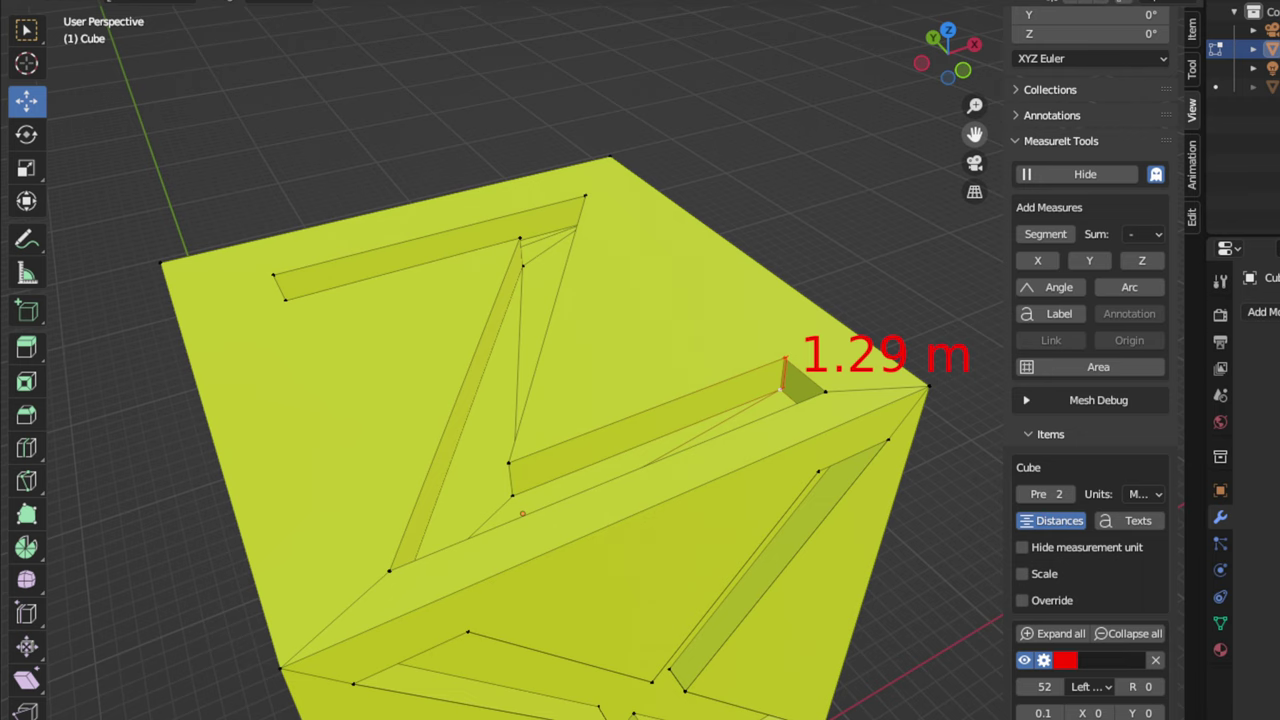
pyautogui.moveTo(903, 146); pyautogui.dragTo(903, 146)
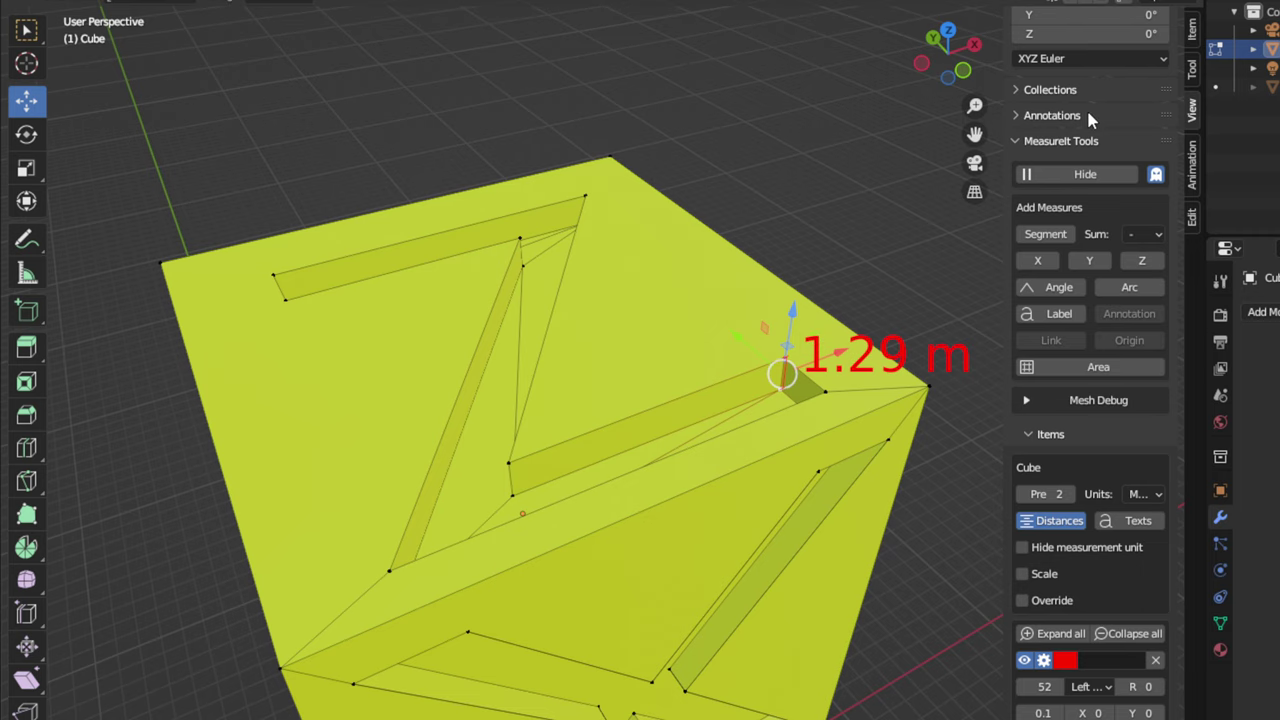
pyautogui.press('KP_1')
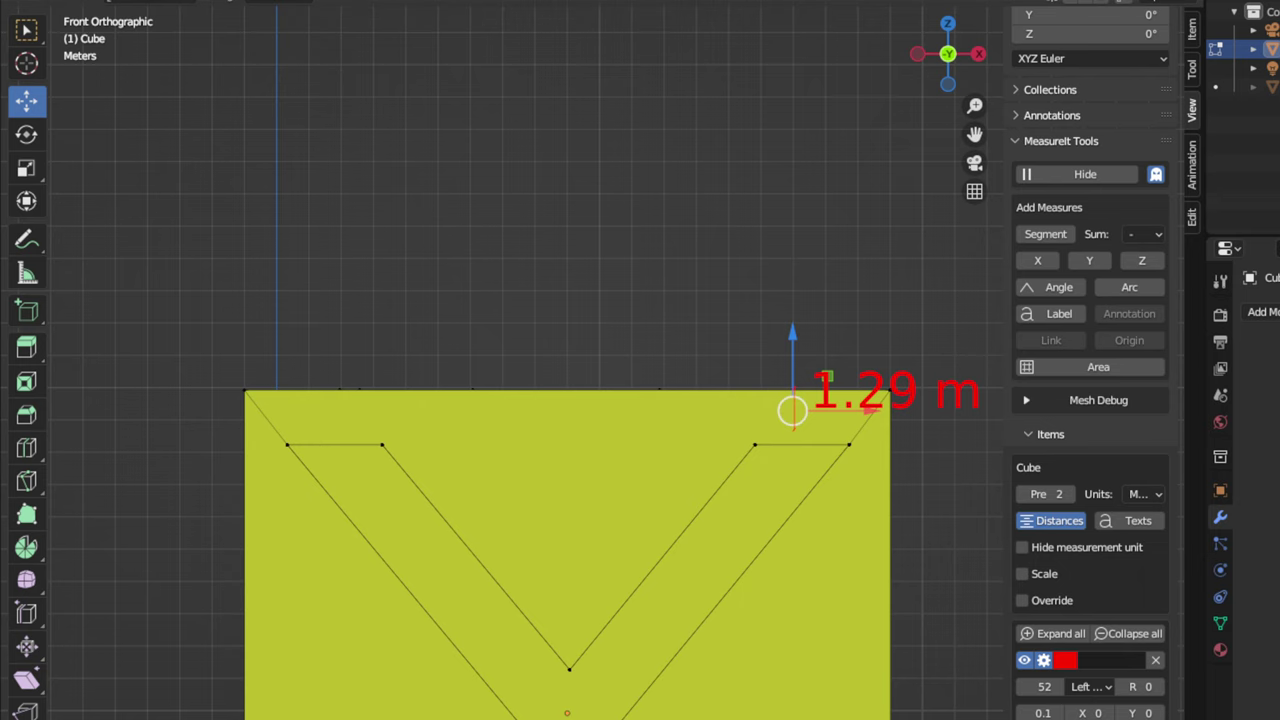
pyautogui.click(1125, 1)
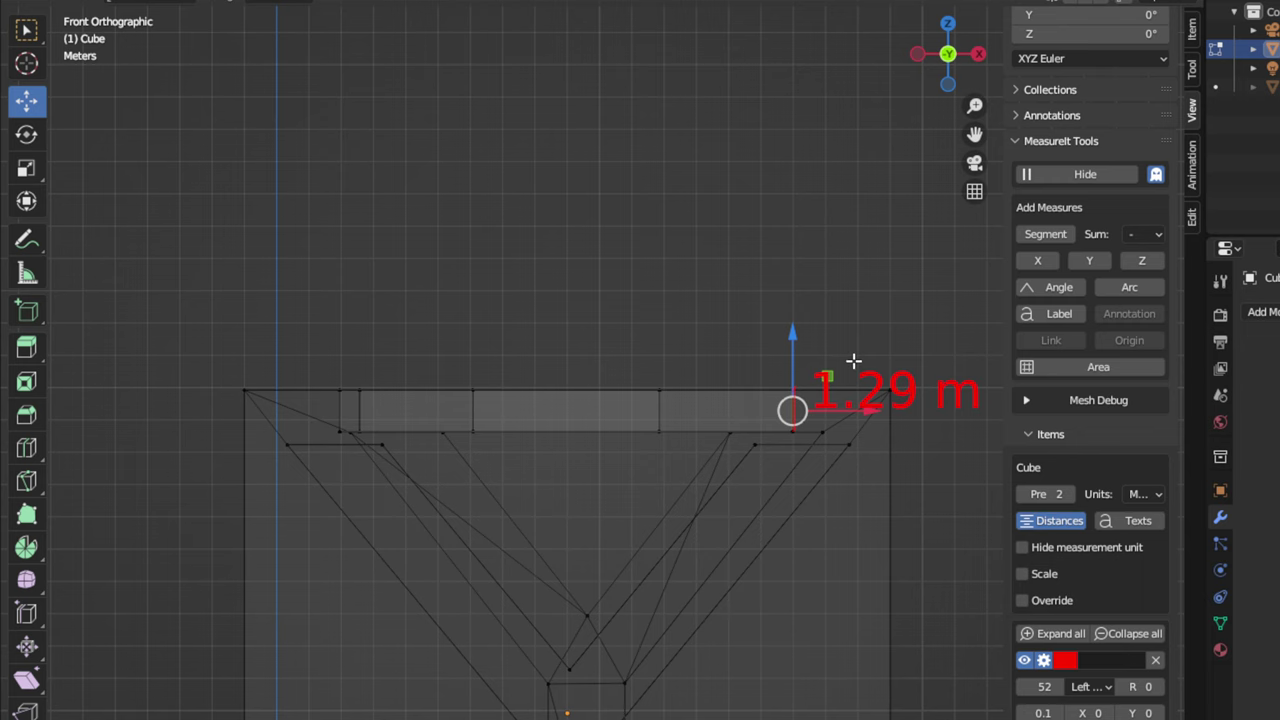
pyautogui.scroll(1, 853, 360)
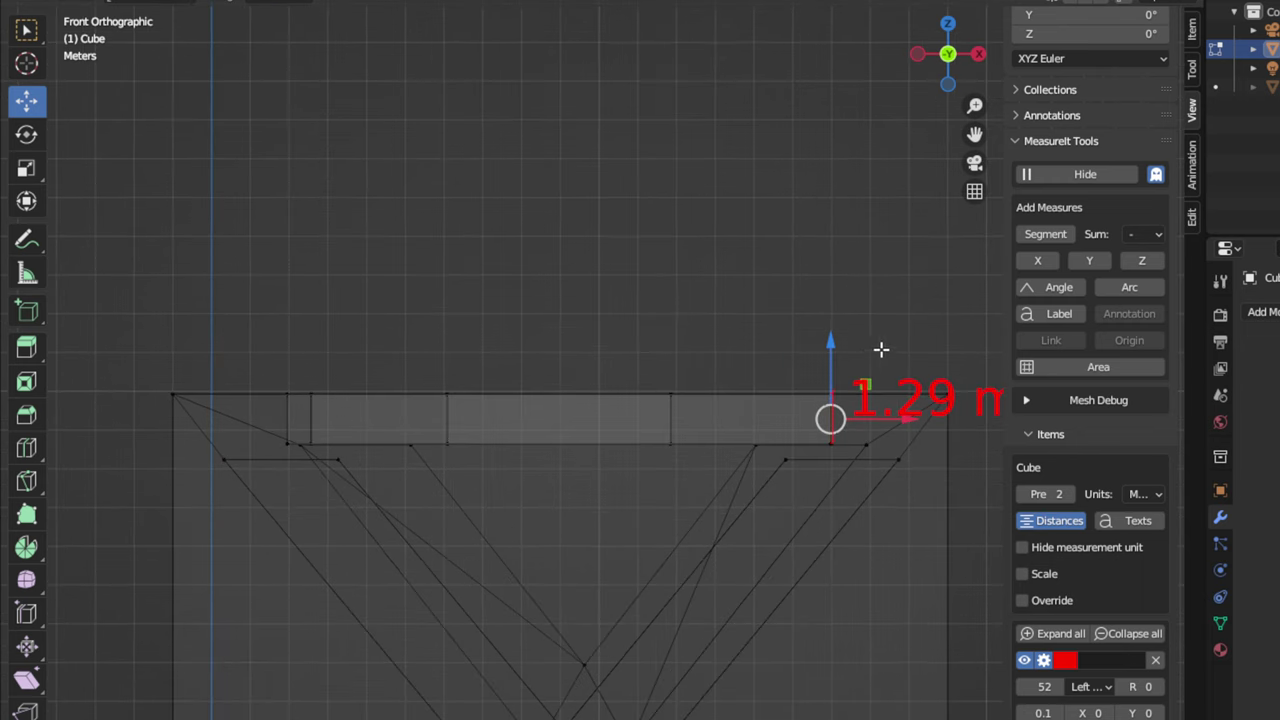
pyautogui.click(1025, 660)
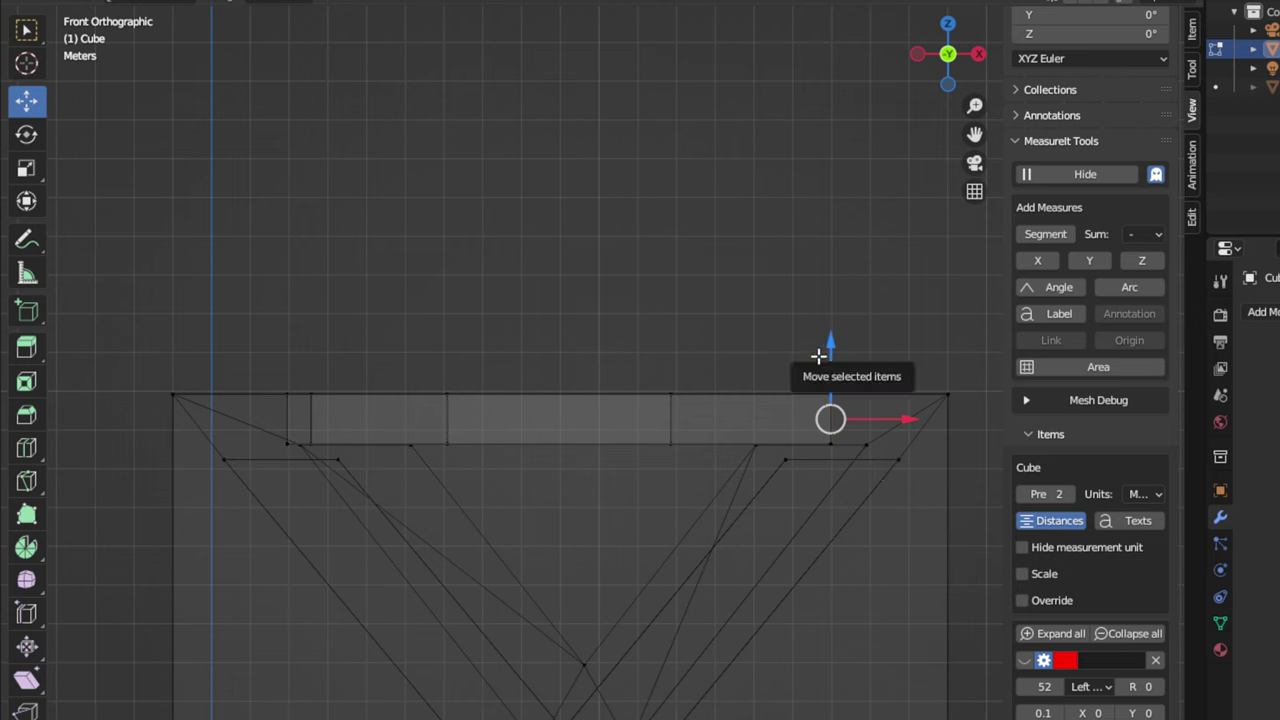
pyautogui.press('b')
pyautogui.moveTo(877, 363); pyautogui.dragTo(436, 406)
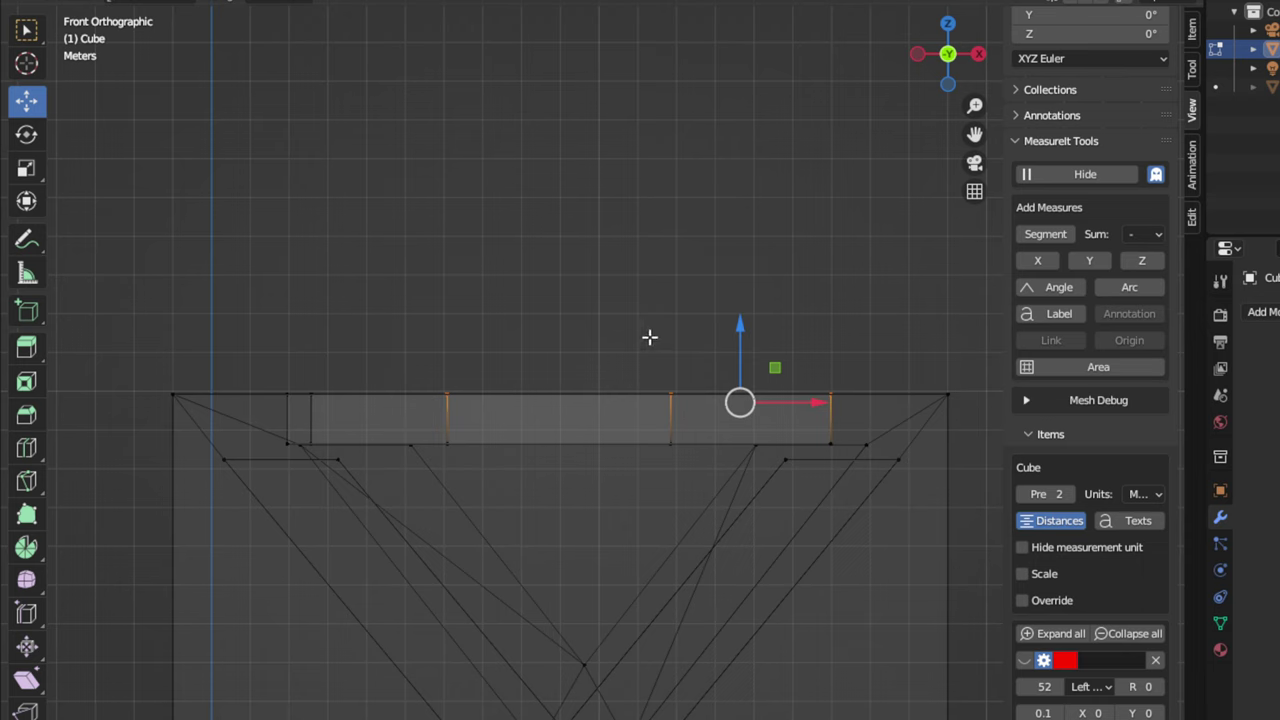
pyautogui.click(1024, 661)
pyautogui.moveTo(740, 324); pyautogui.dragTo(741, 330)
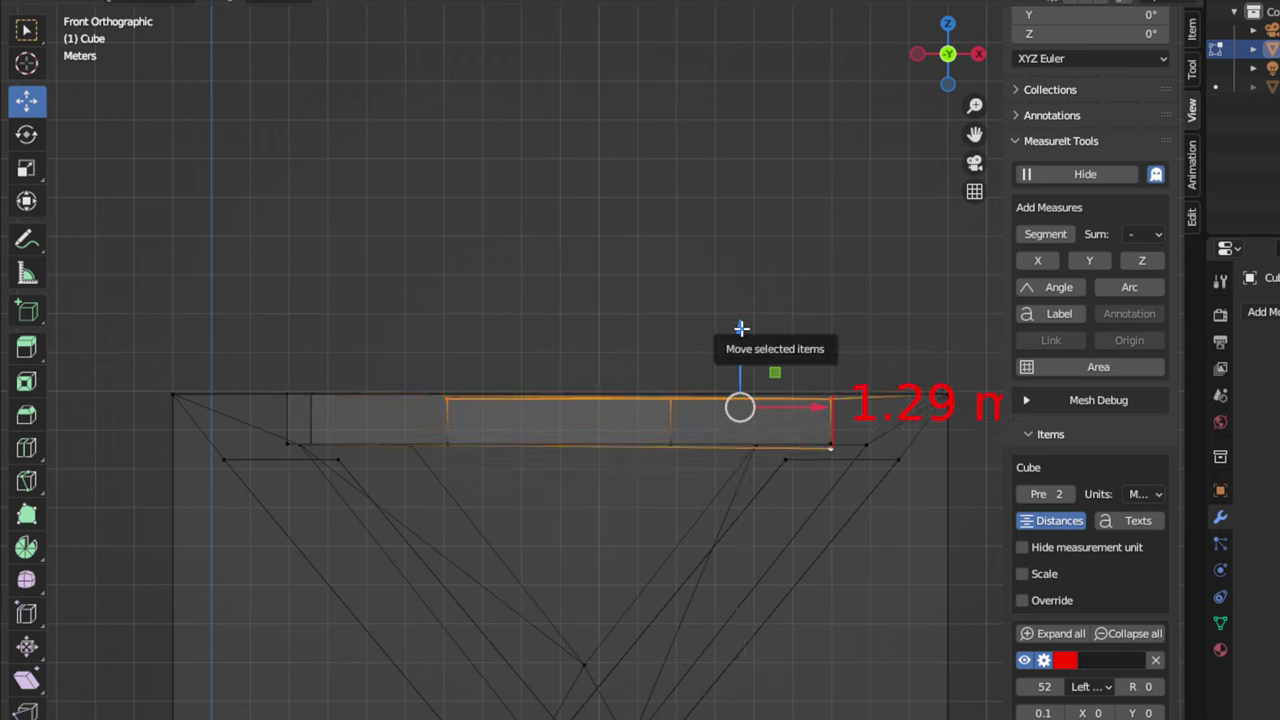
pyautogui.hotkey('ctrl', 'z')
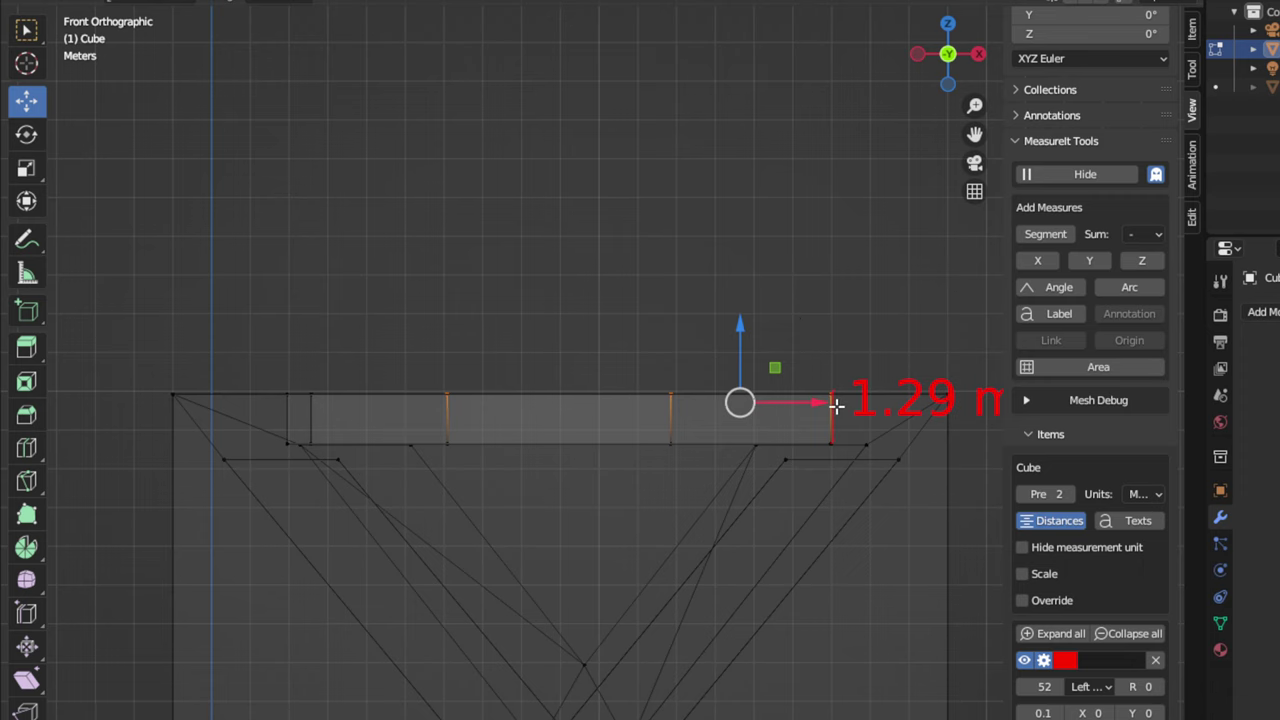
pyautogui.scroll(2, 834, 403)
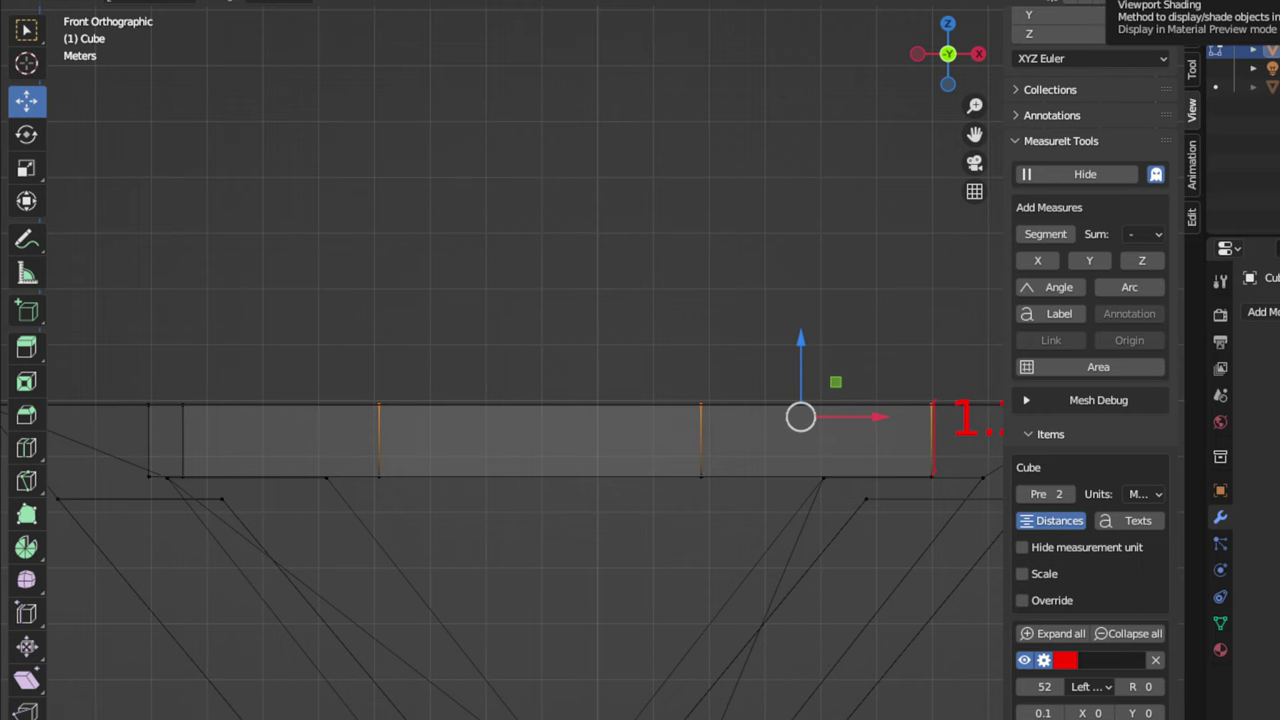
pyautogui.click(1115, 2)
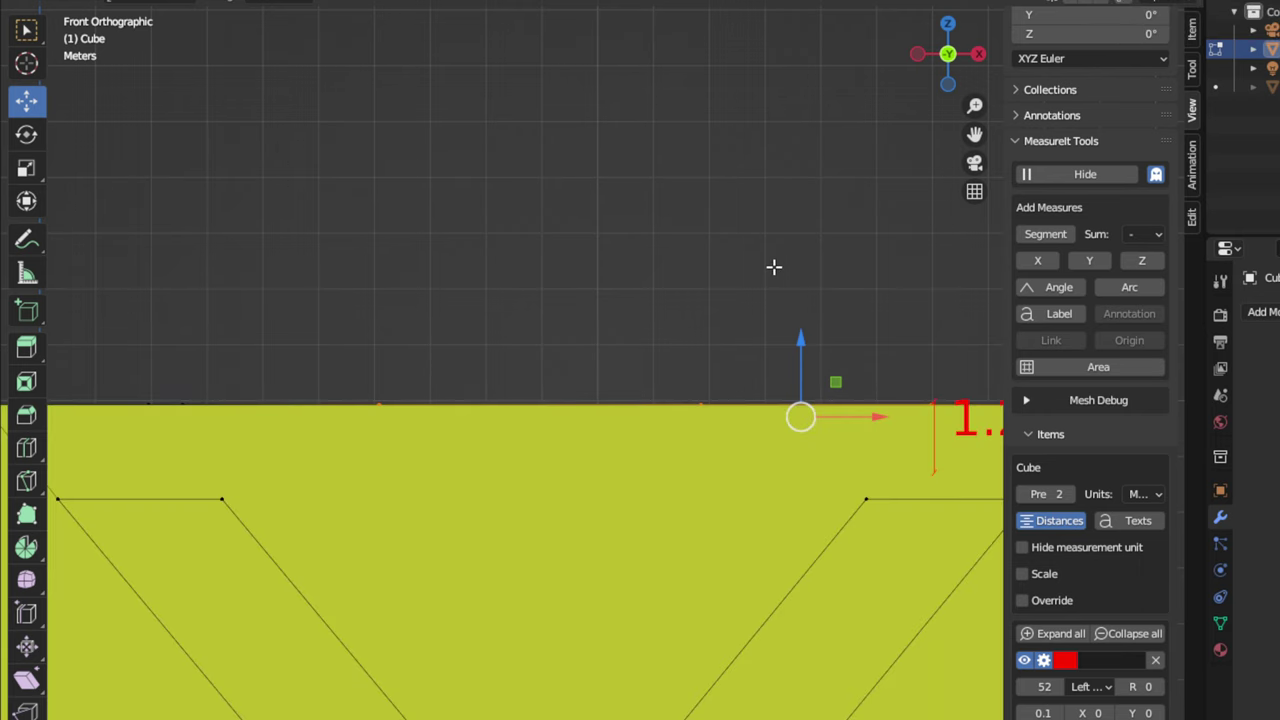
pyautogui.press('KP_5')
pyautogui.moveTo(769, 266); pyautogui.dragTo(786, 389, button='middle')
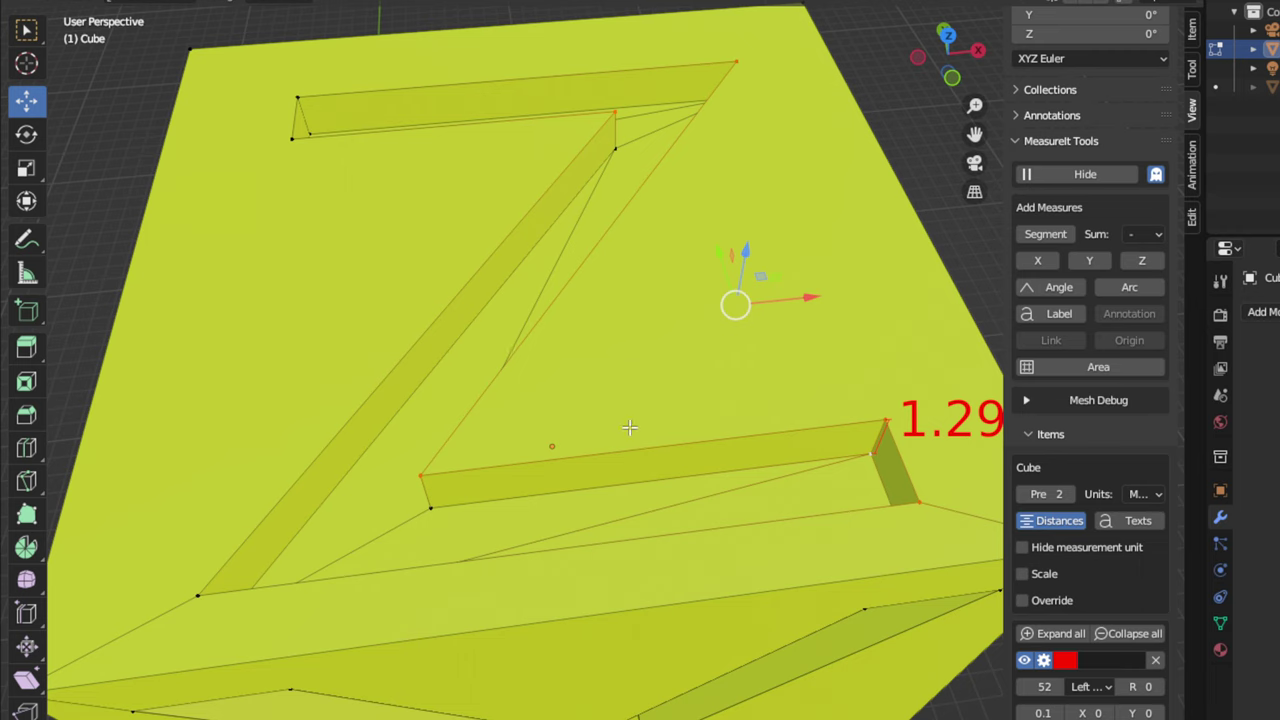
# Step: Deselect all, then select the Z's top-bar edge and its corner vertices on the top face
pyautogui.keyDown('alt'); pyautogui.click(587, 257); pyautogui.keyUp('alt')
pyautogui.hotkey('alt', 'a')
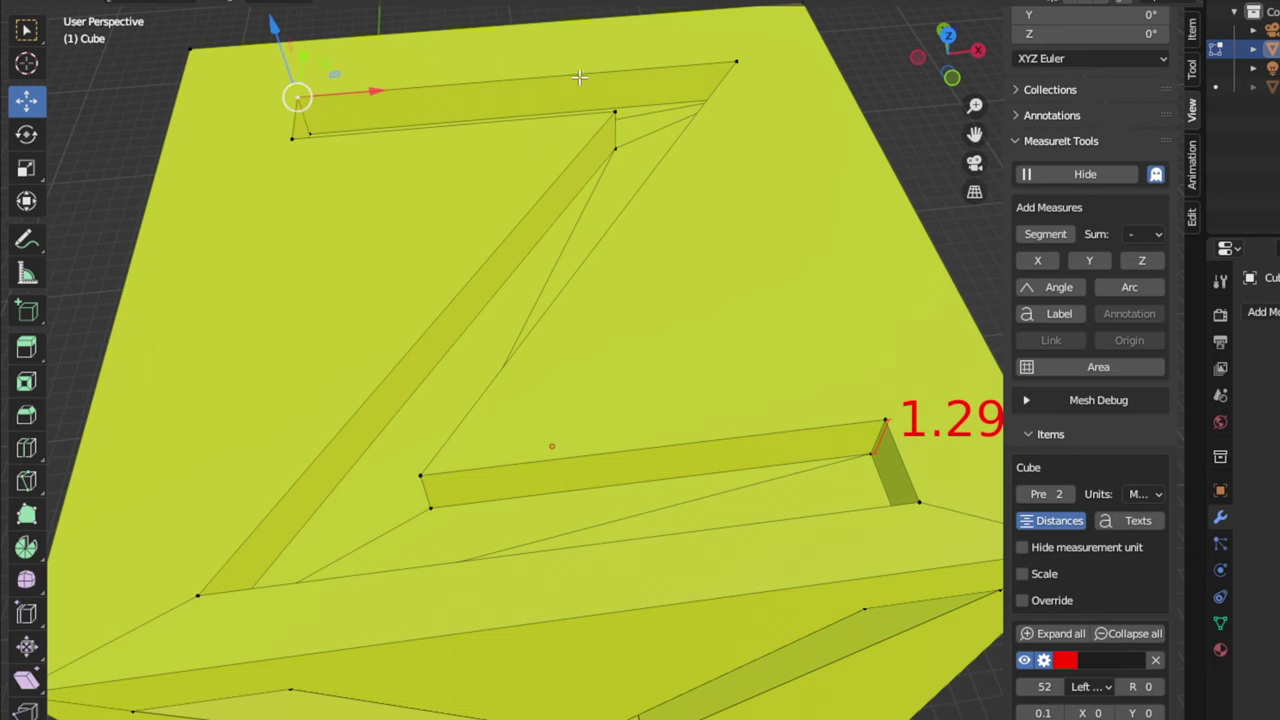
pyautogui.click(294, 96)
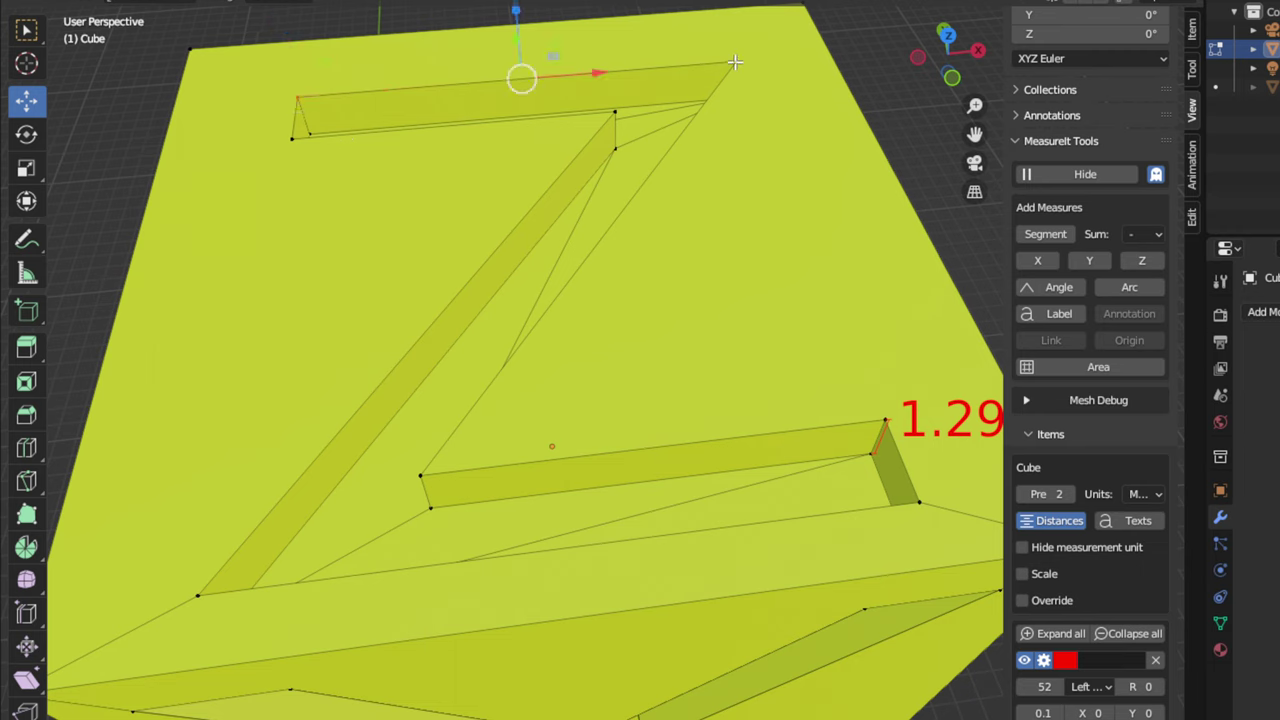
pyautogui.keyDown('shift'); pyautogui.click(293, 138); pyautogui.keyUp('shift')
pyautogui.keyDown('shift'); pyautogui.click(619, 116); pyautogui.keyUp('shift')
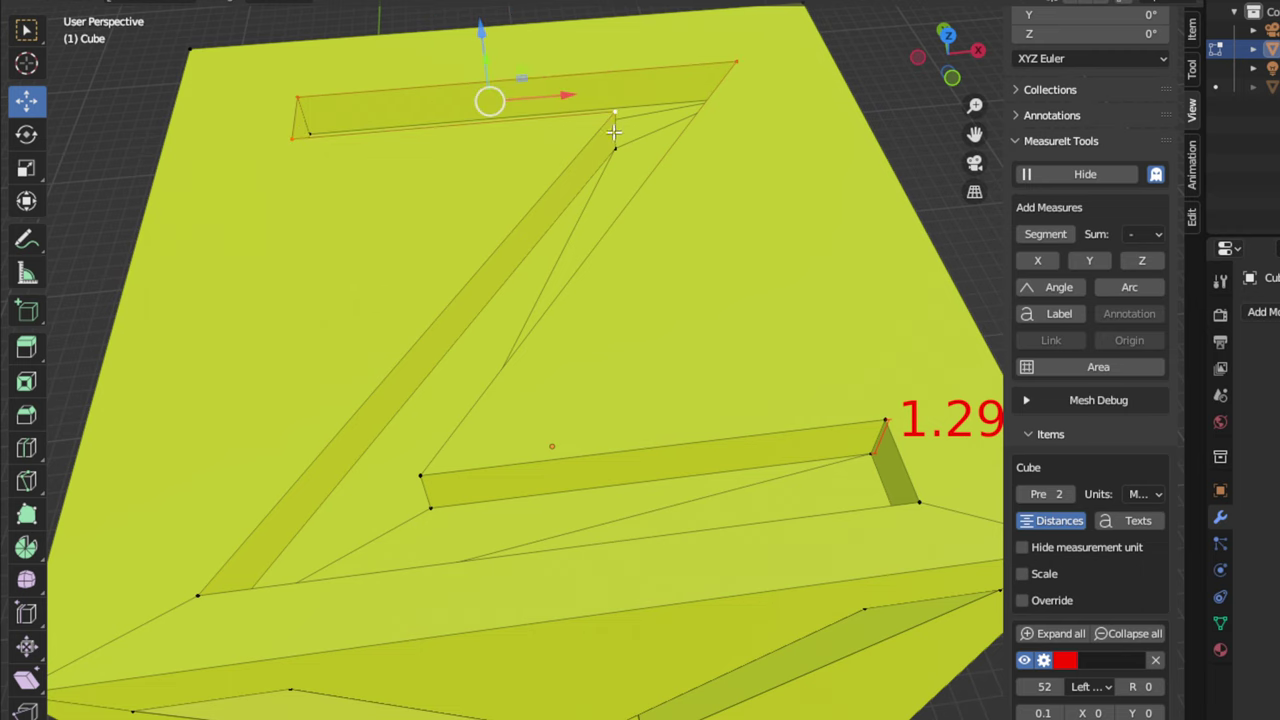
pyautogui.keyDown('shift'); pyautogui.click(421, 476); pyautogui.keyUp('shift')
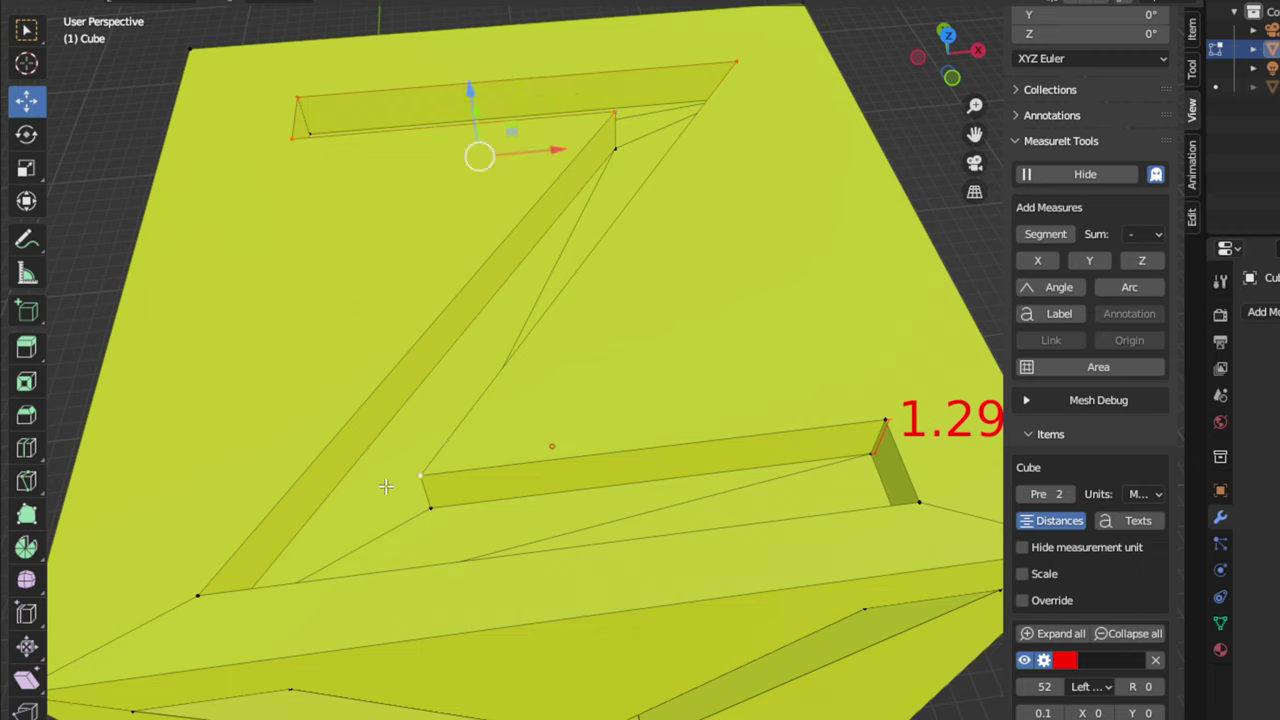
pyautogui.keyDown('shift'); pyautogui.click(197, 597); pyautogui.keyUp('shift')
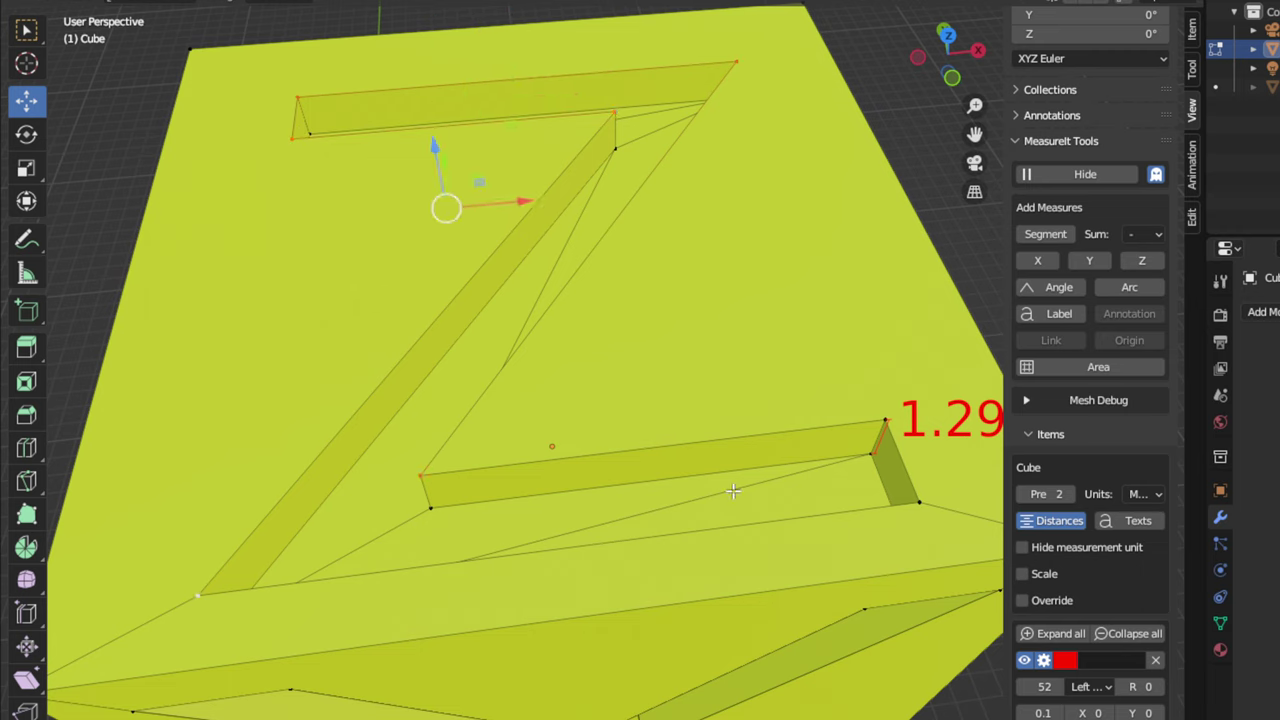
pyautogui.keyDown('shift'); pyautogui.click(889, 422); pyautogui.keyUp('shift')
pyautogui.keyDown('shift'); pyautogui.click(920, 504); pyautogui.keyUp('shift')
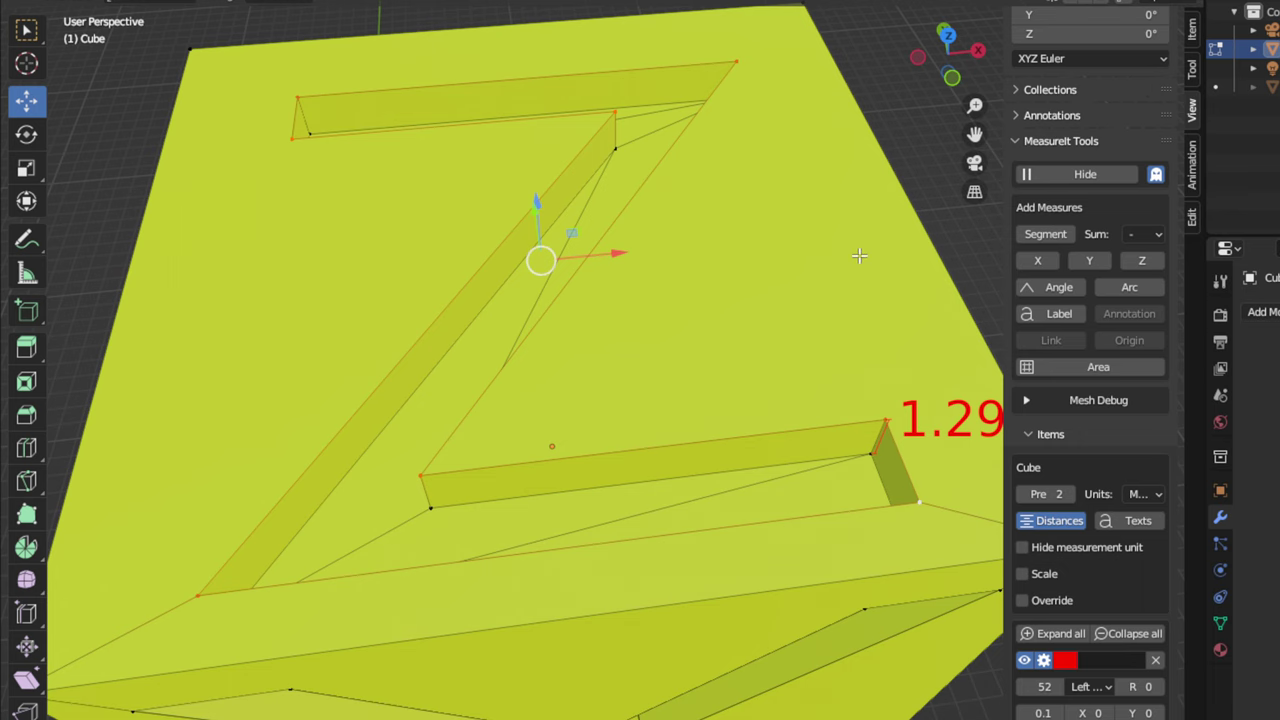
# Step: In front X-ray view, drag the selection down until the MeasureIt height reads 1.00, then exit Edit Mode
pyautogui.press('KP_1')
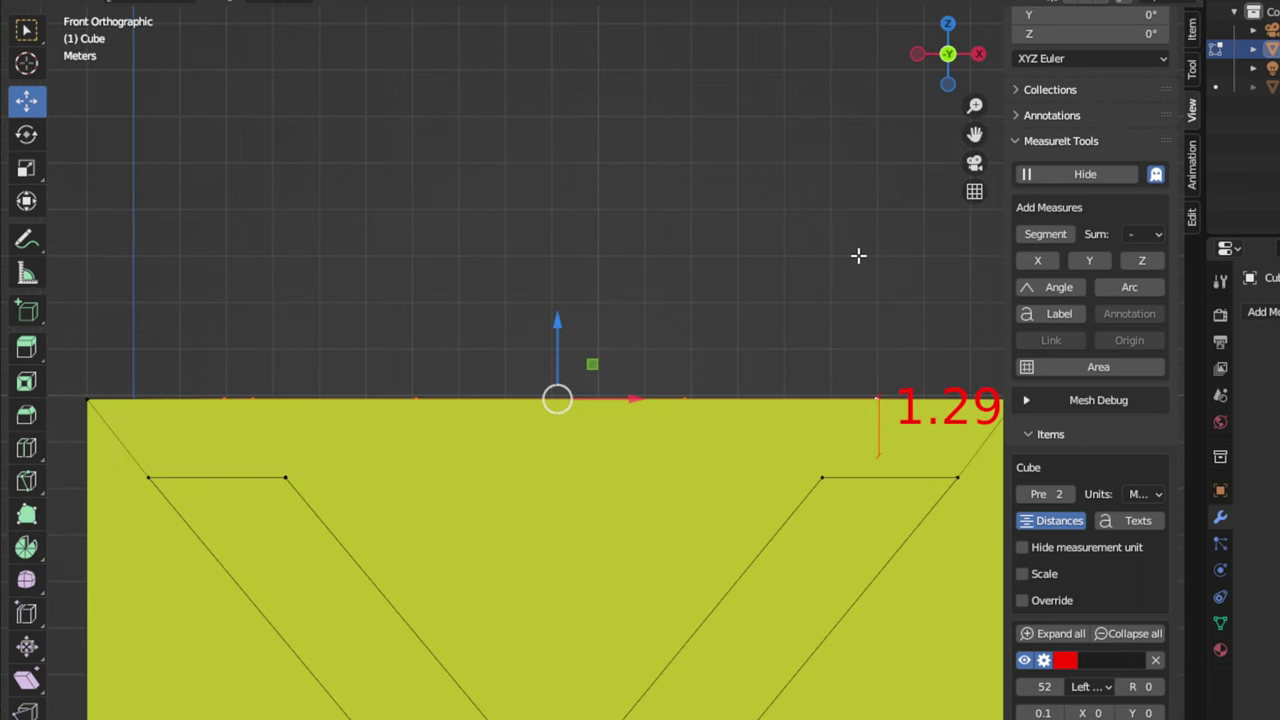
pyautogui.hotkey('alt', 'z')
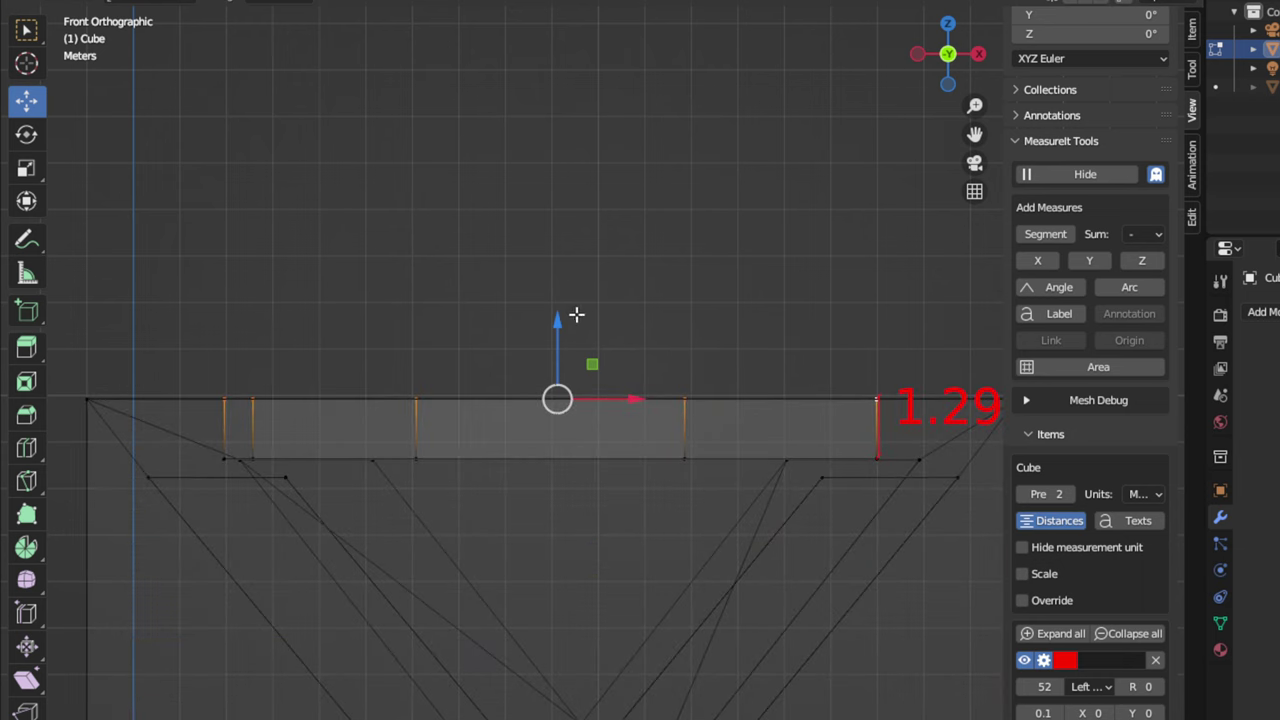
pyautogui.moveTo(556, 322); pyautogui.dragTo(553, 337)
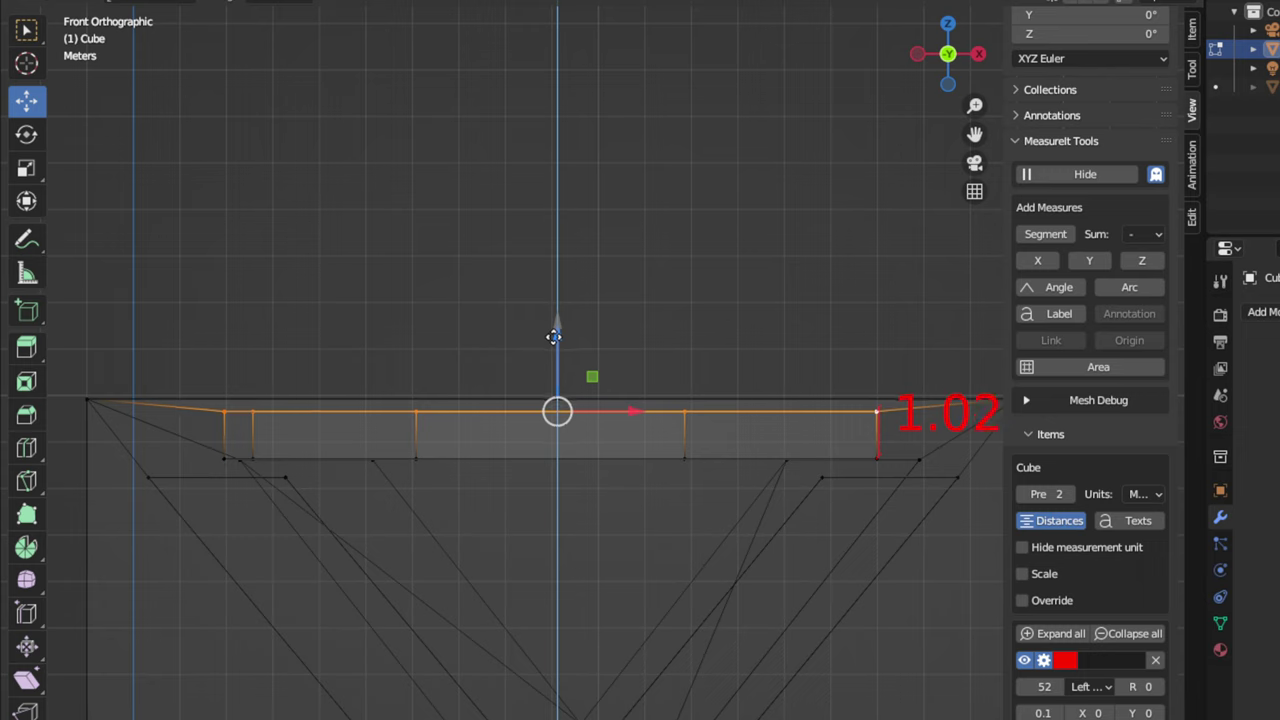
pyautogui.moveTo(553, 337); pyautogui.dragTo(554, 335)
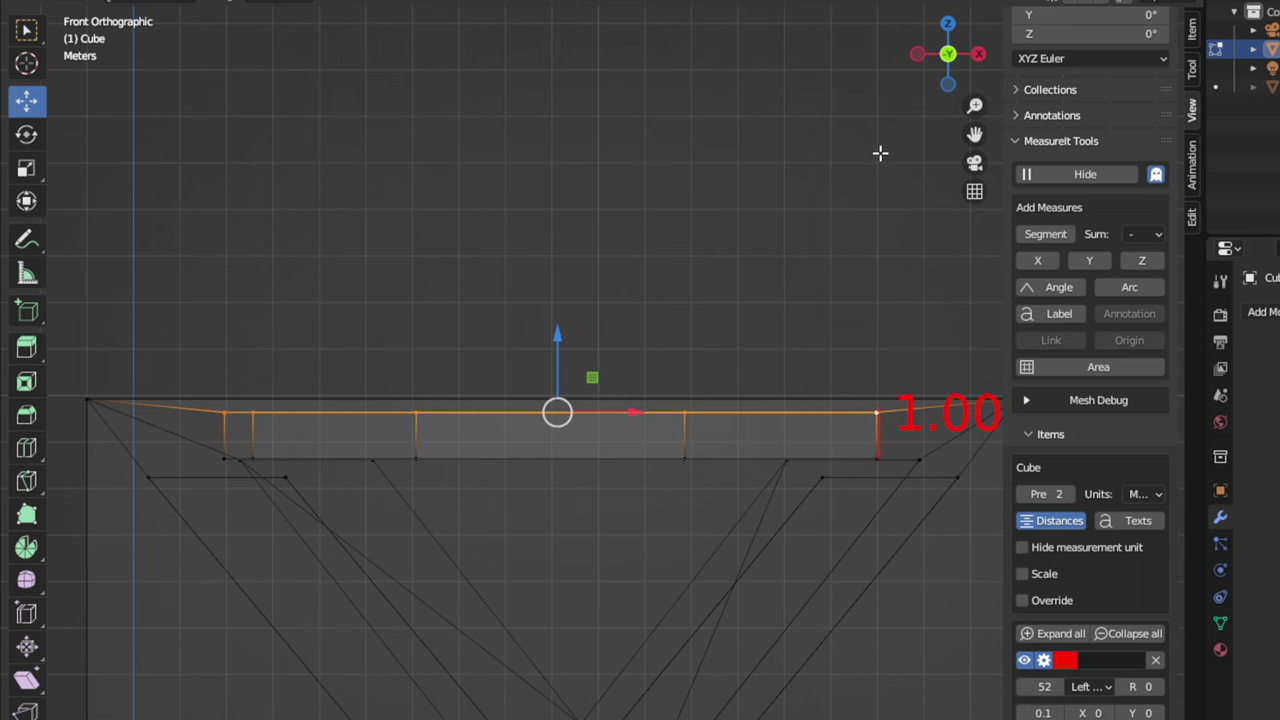
pyautogui.press('Tab')
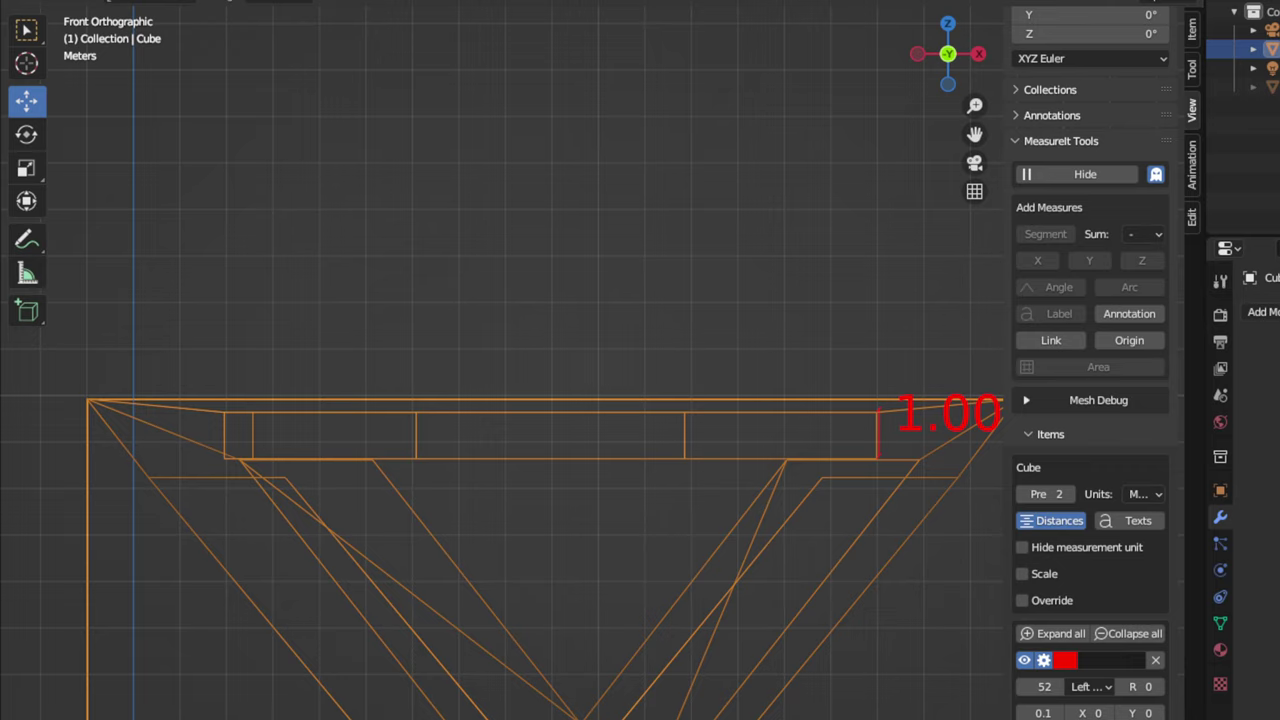
# Step: Switch to solid perspective view and hide the 1.00 m measurement label
pyautogui.hotkey('shift', 'z')
pyautogui.press('KP_5')
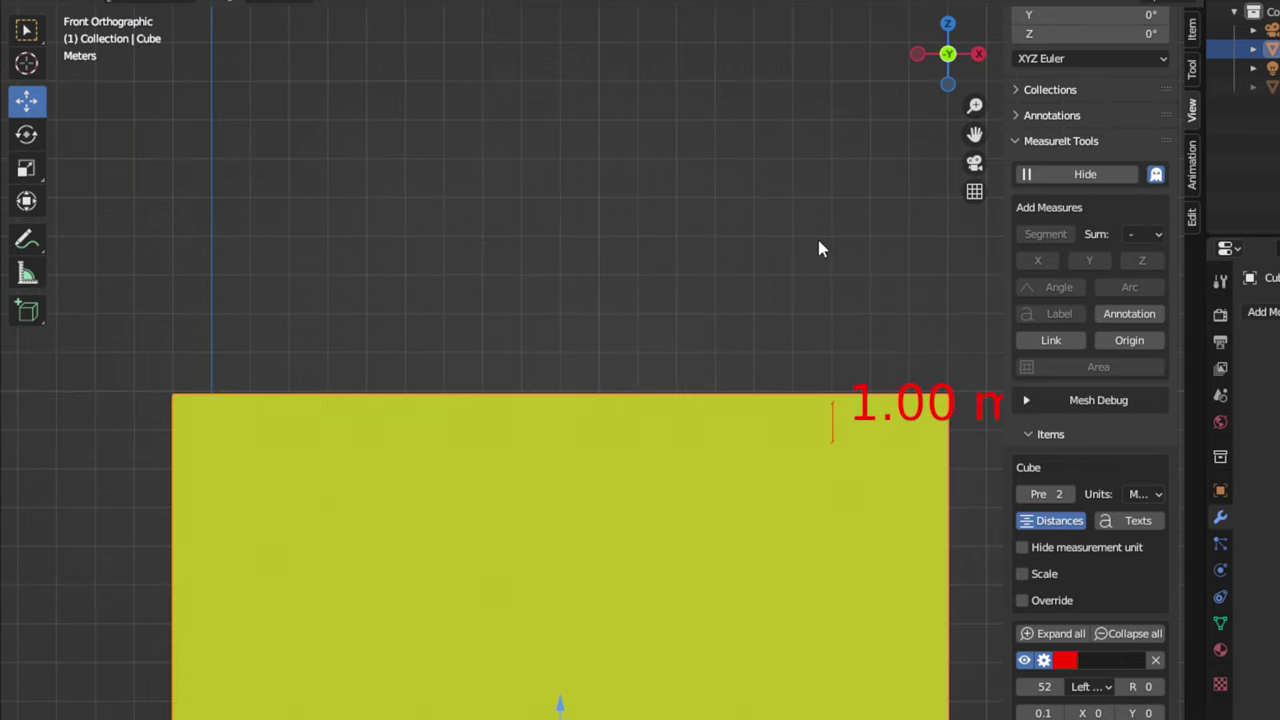
pyautogui.moveTo(822, 245); pyautogui.dragTo(862, 460, button='middle')
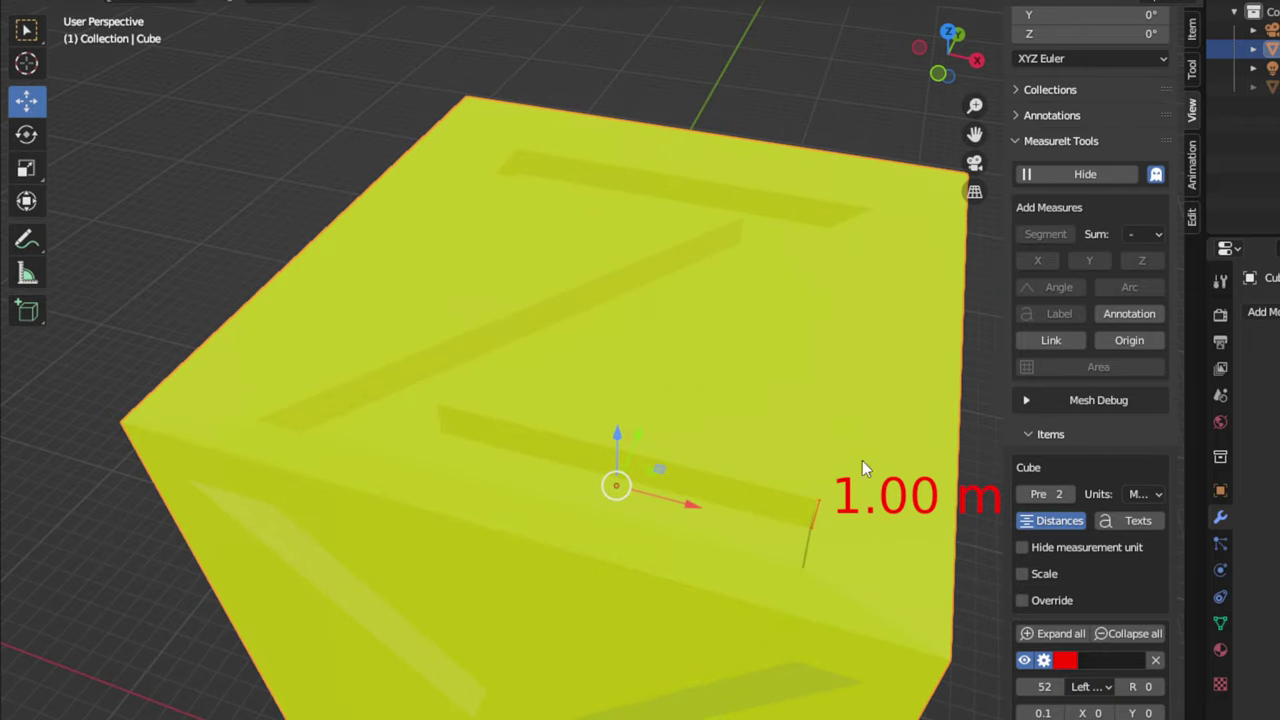
pyautogui.click(1024, 661)
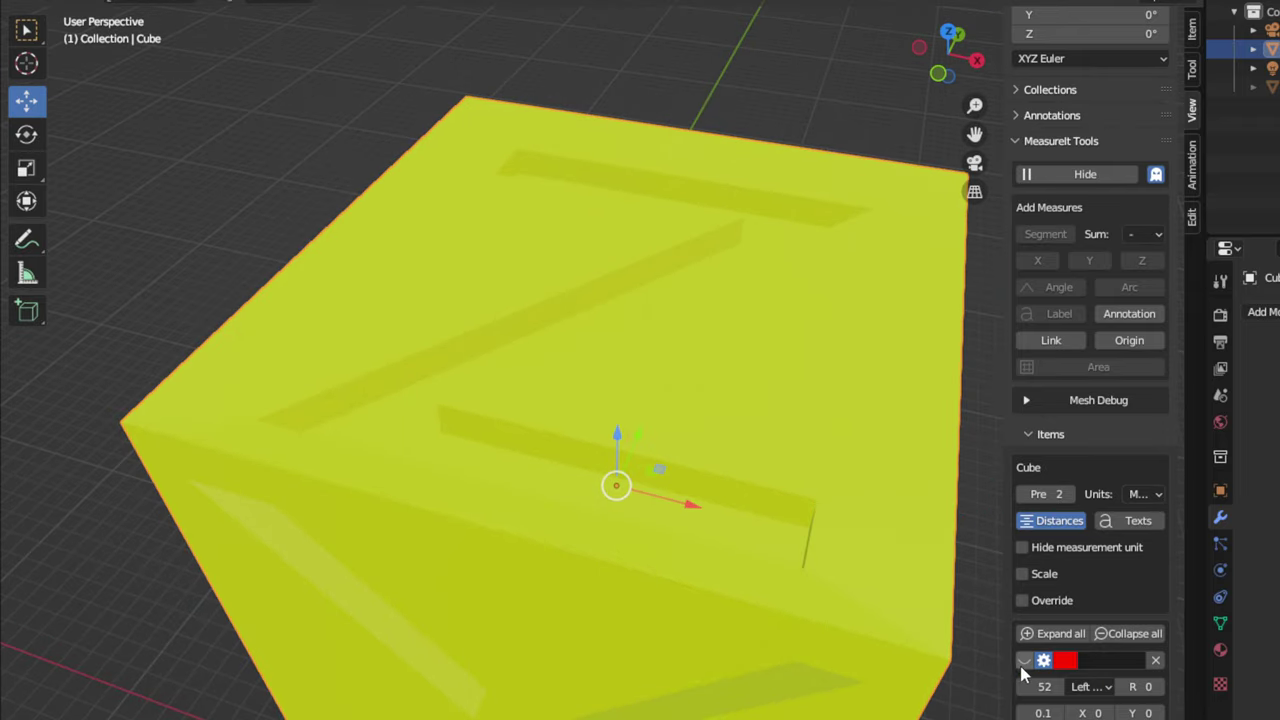
pyautogui.moveTo(693, 418); pyautogui.dragTo(837, 381, button='middle')
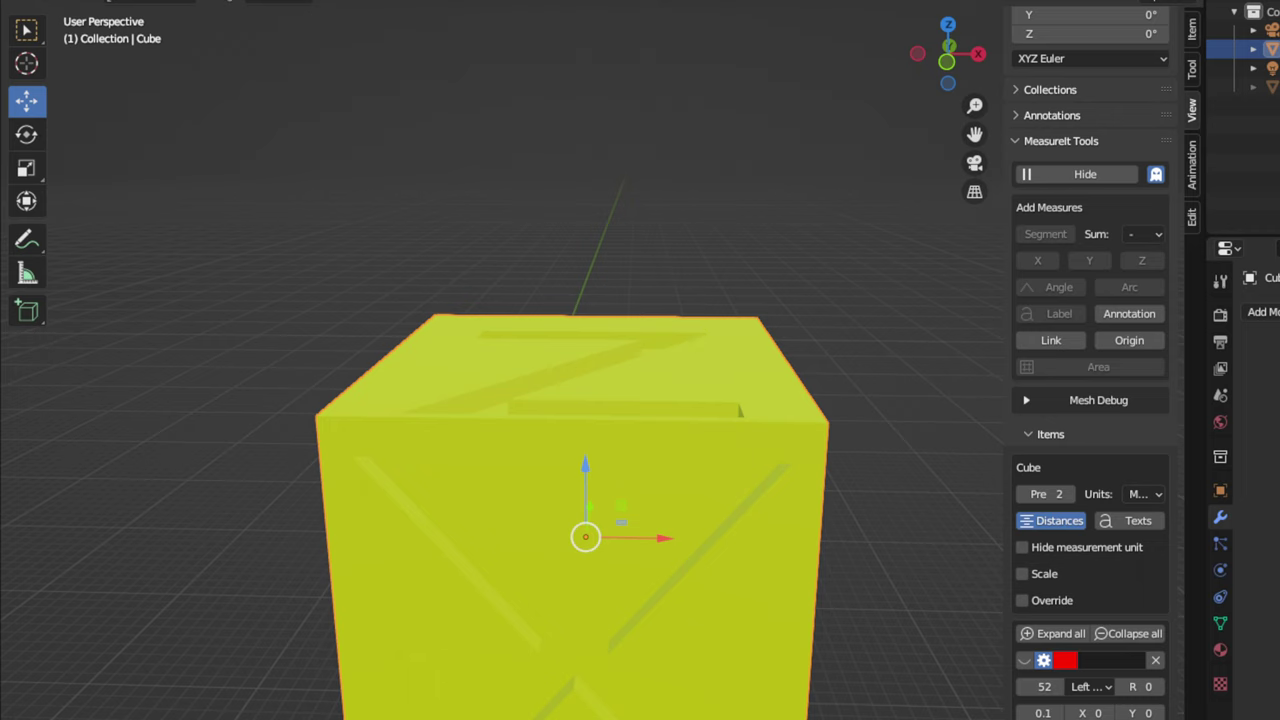
# Step: Delete the Text object from the Outliner
pyautogui.press('g')
pyautogui.press('Escape')
pyautogui.click(1240, 87)
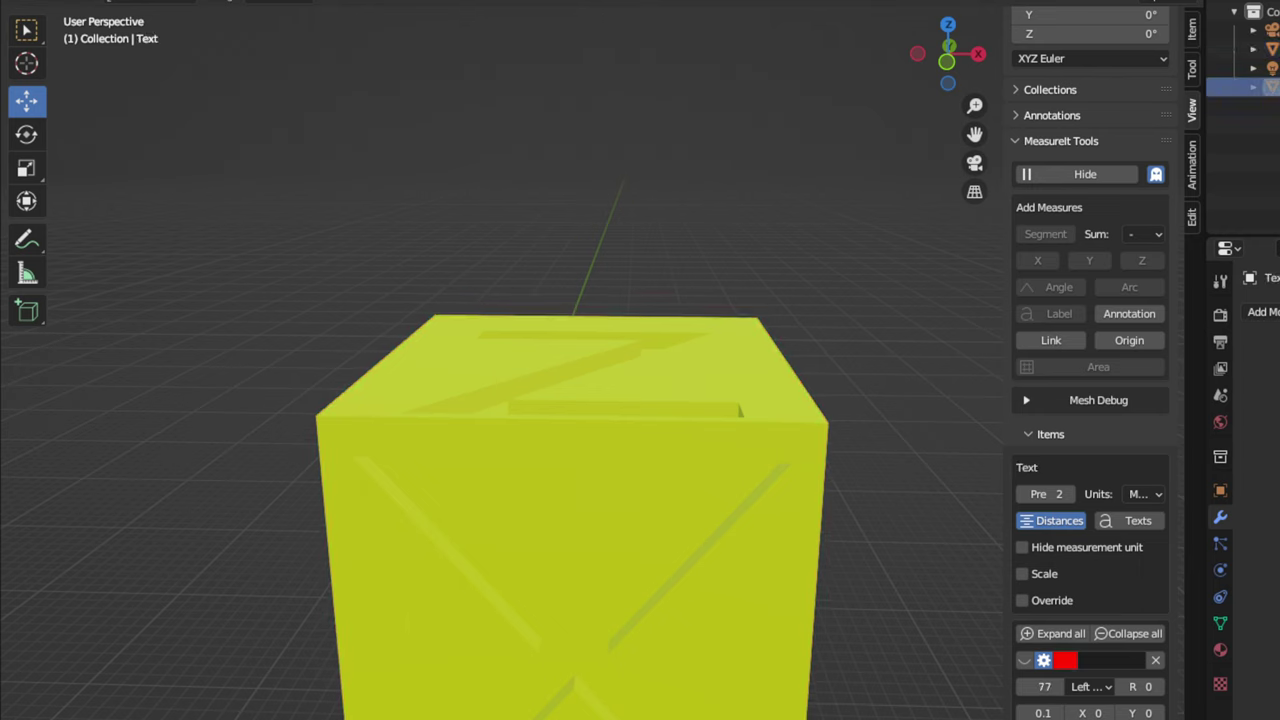
pyautogui.rightClick(1235, 87)
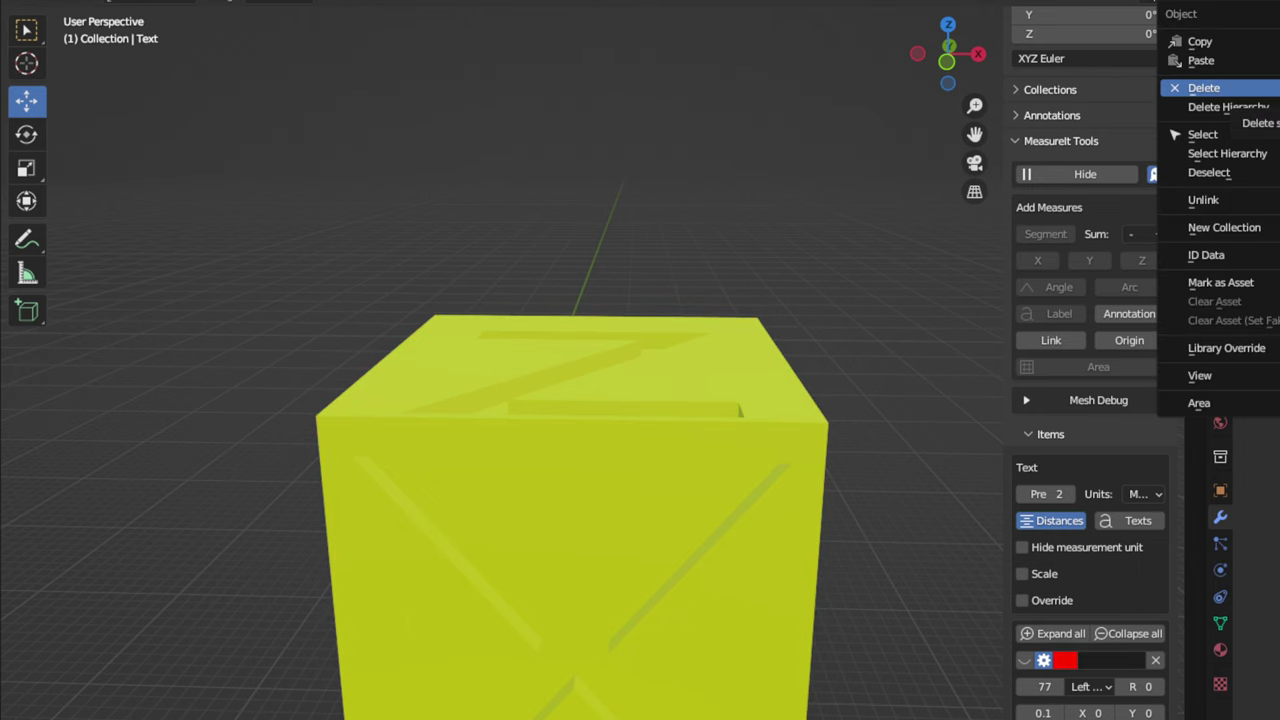
pyautogui.click(1206, 88)
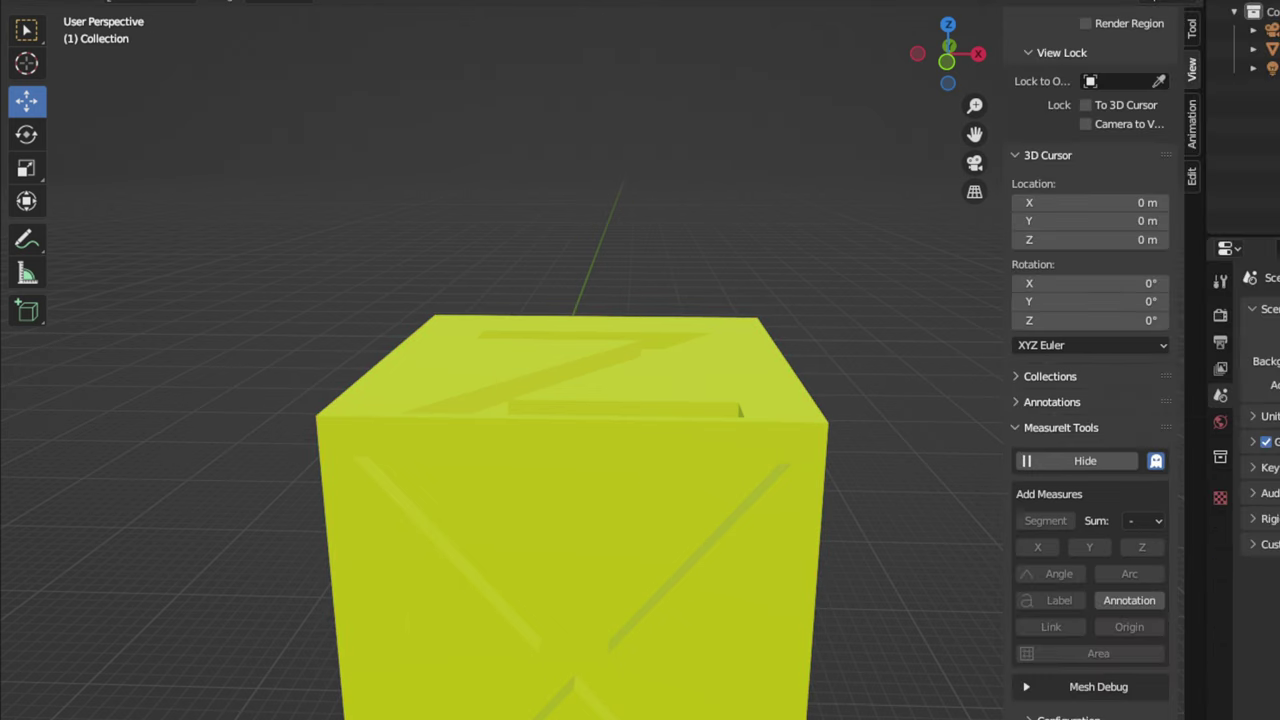
# Step: Delete the Light and Camera objects, then select the cube
pyautogui.rightClick(1262, 67)
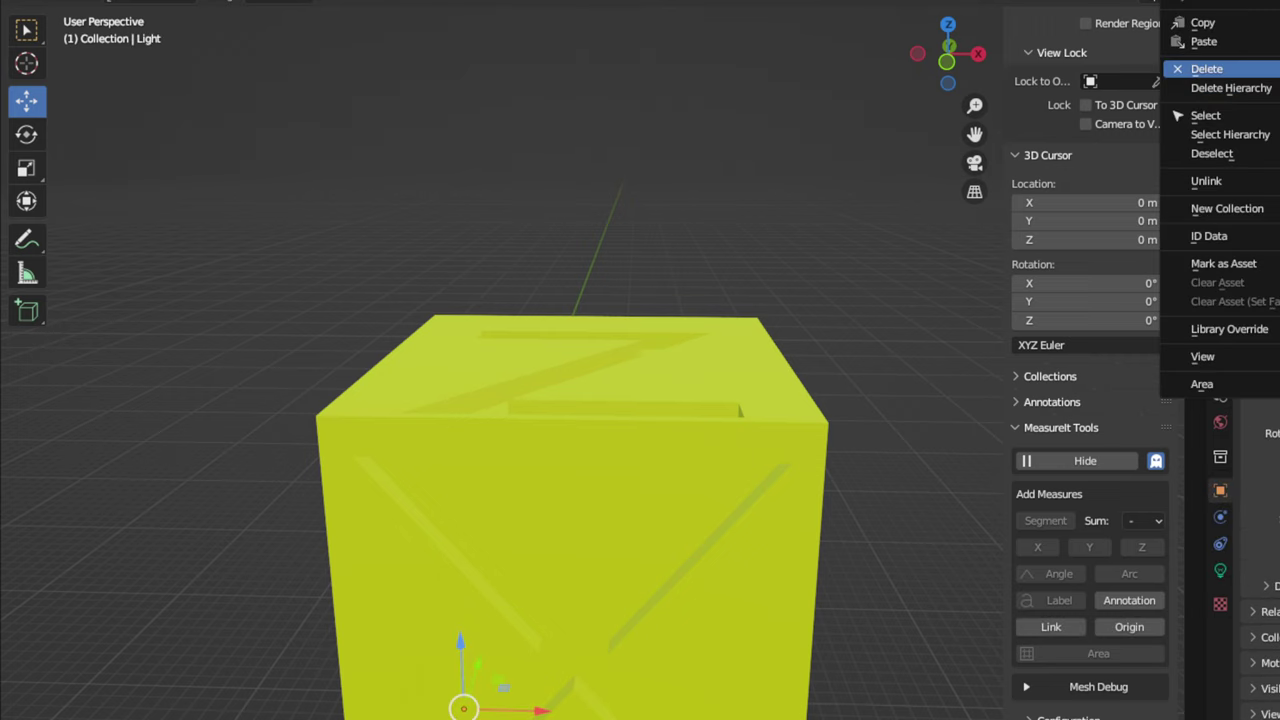
pyautogui.click(1262, 67)
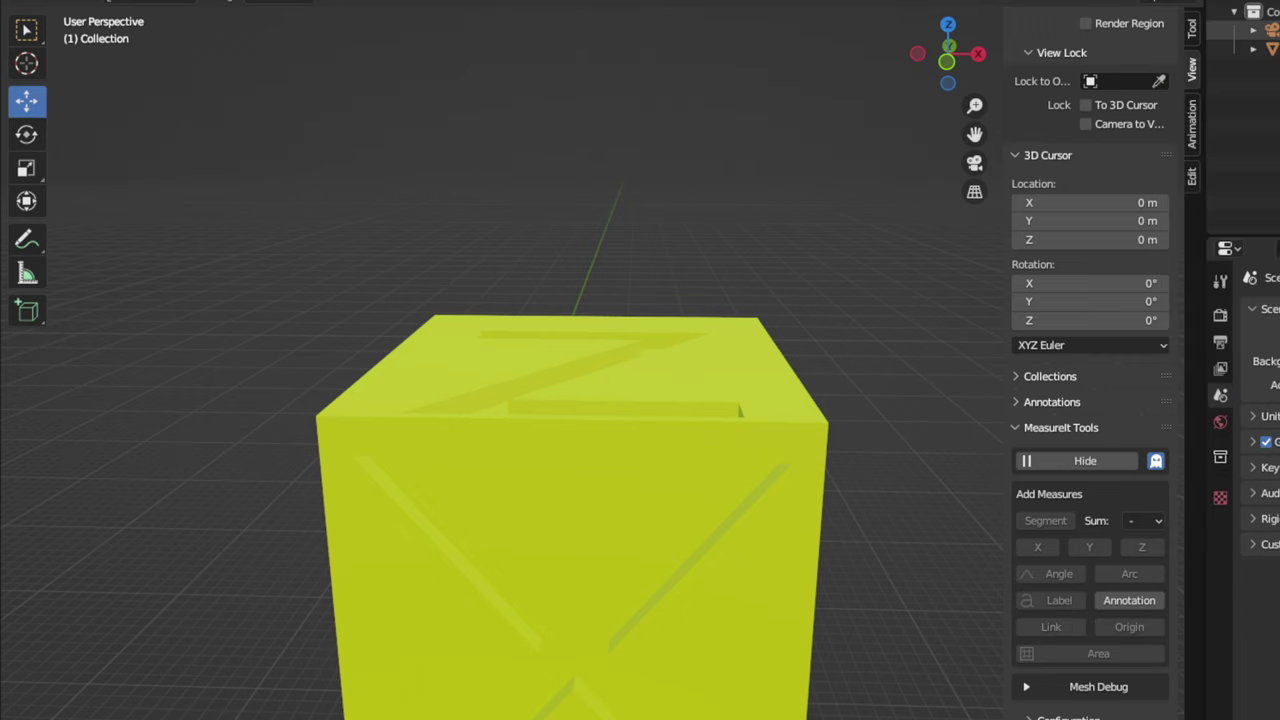
pyautogui.rightClick(1262, 30)
pyautogui.click(1262, 31)
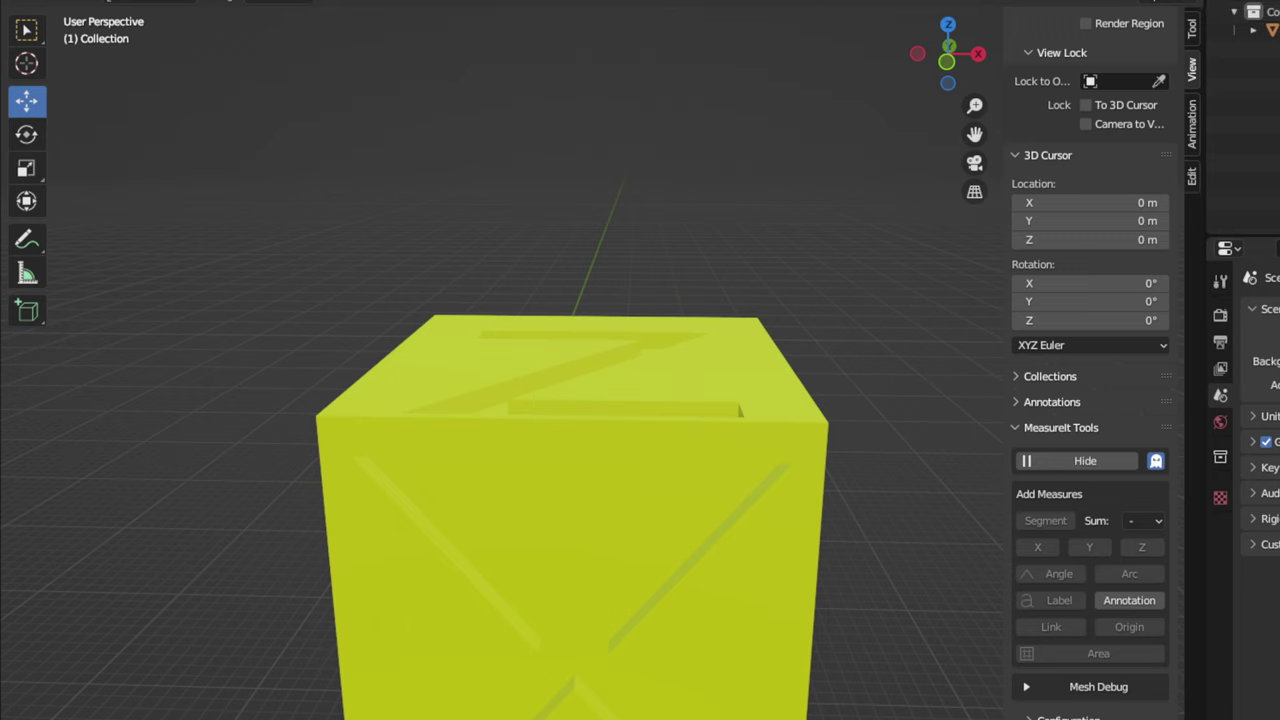
pyautogui.click(535, 456)
pyautogui.scroll(-2, 587, 421)
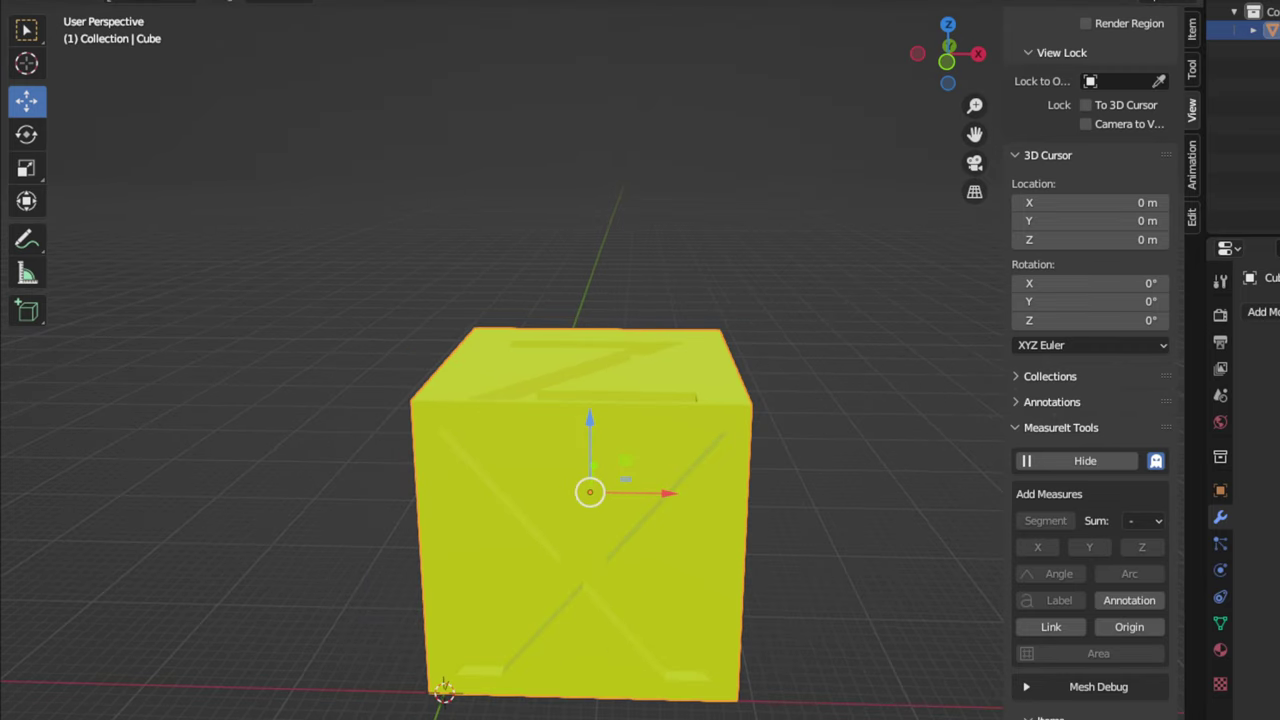
pyautogui.click(35, 2)
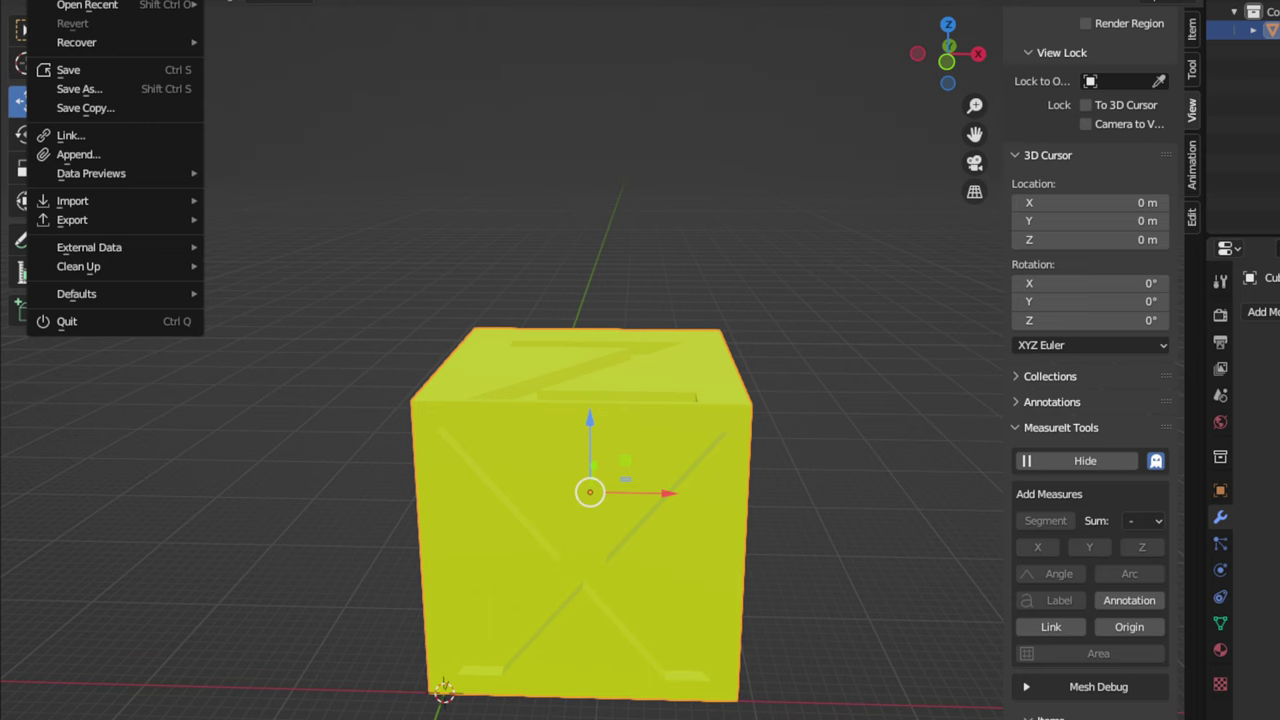
pyautogui.moveTo(63, 222)
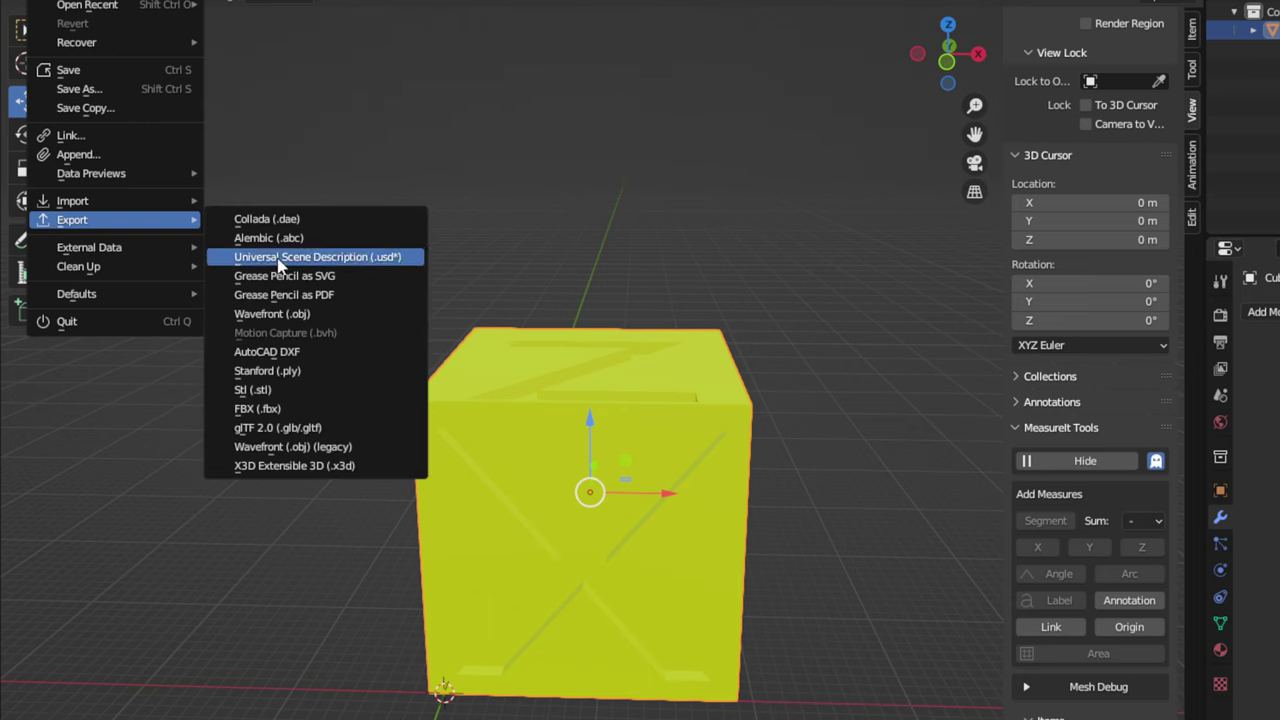
pyautogui.click(277, 399)
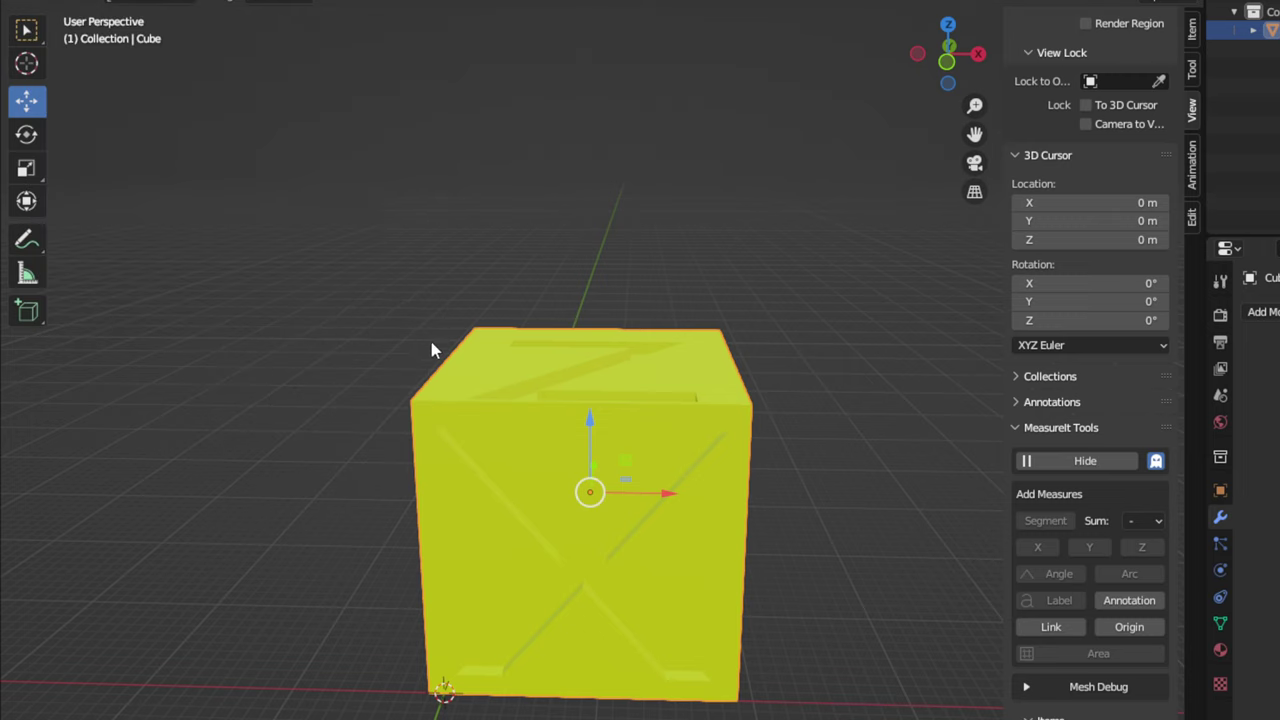